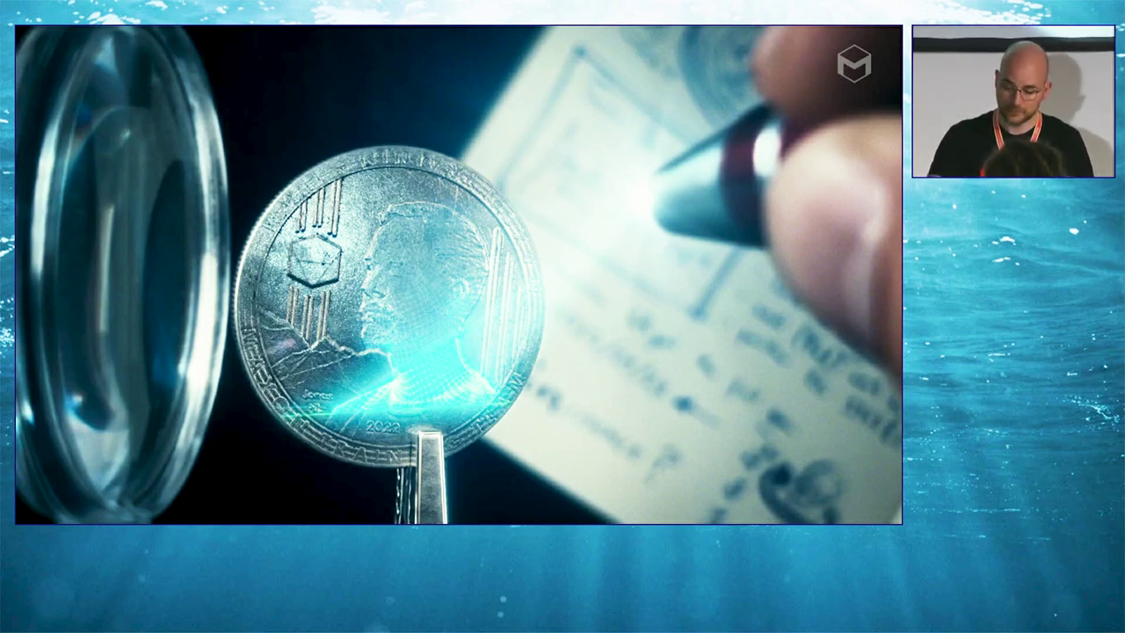
pyautogui.moveTo(355, 236)
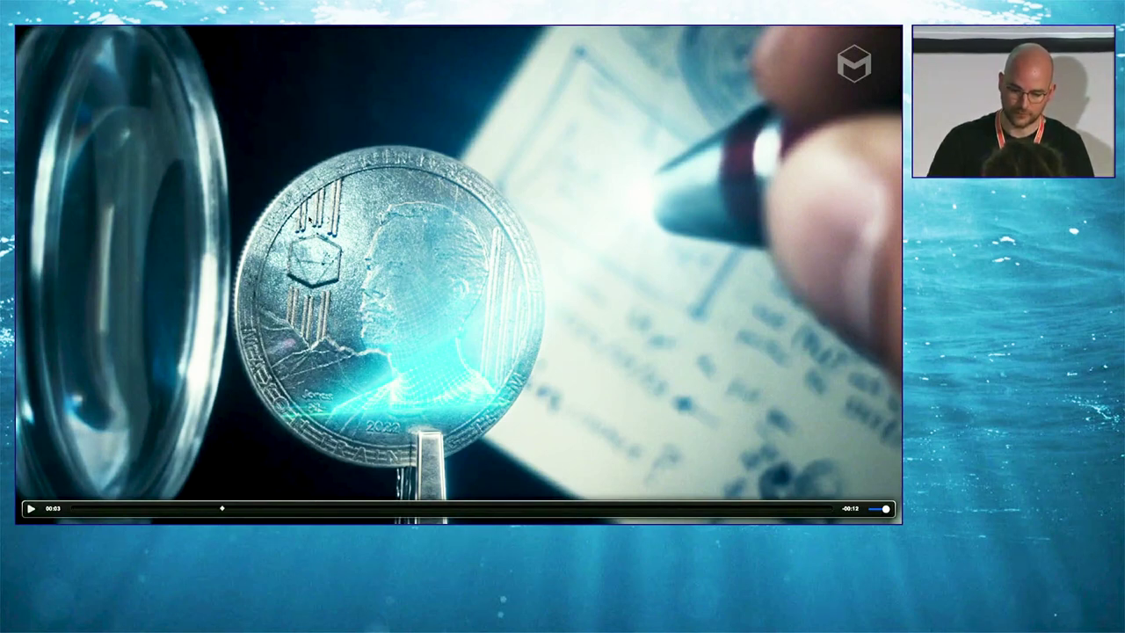
pyautogui.click(466, 202)
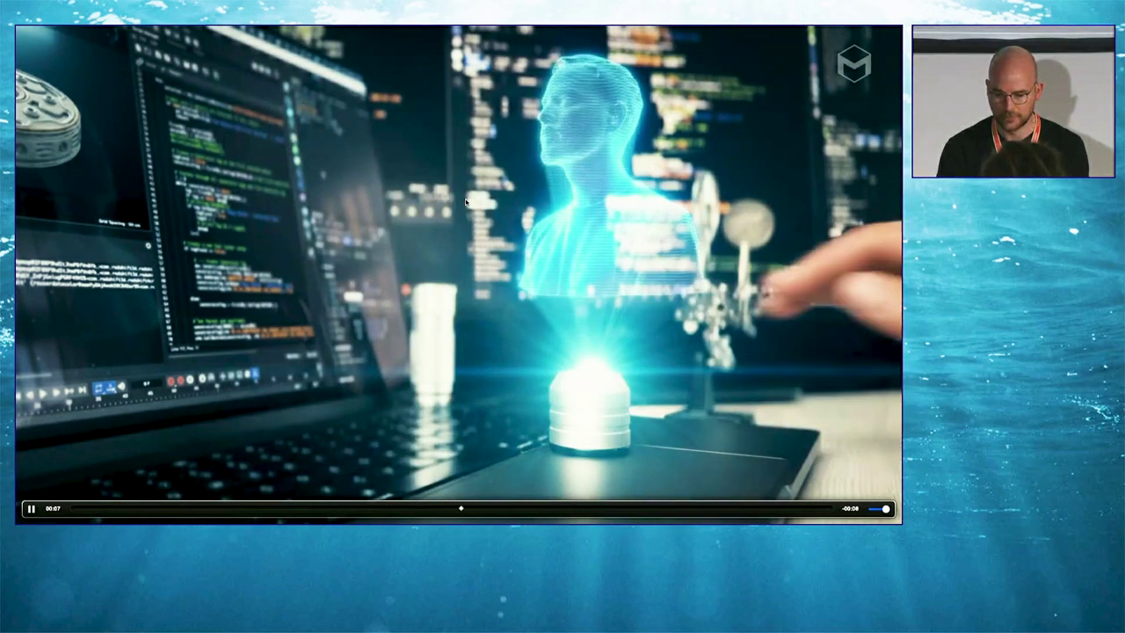
pyautogui.click(466, 202)
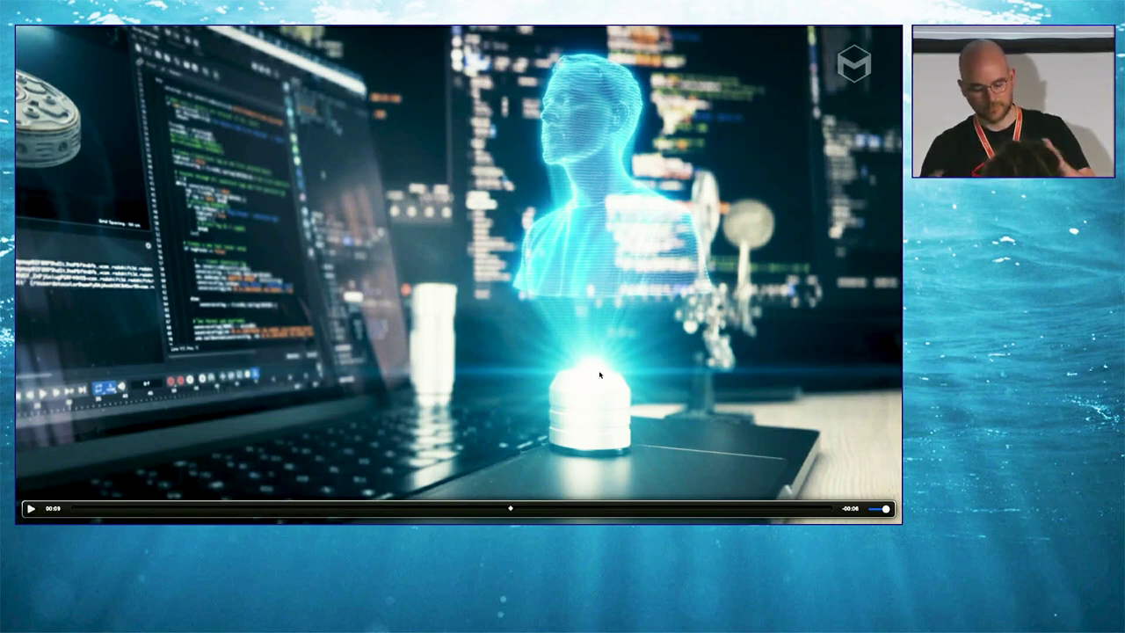
pyautogui.click(600, 375)
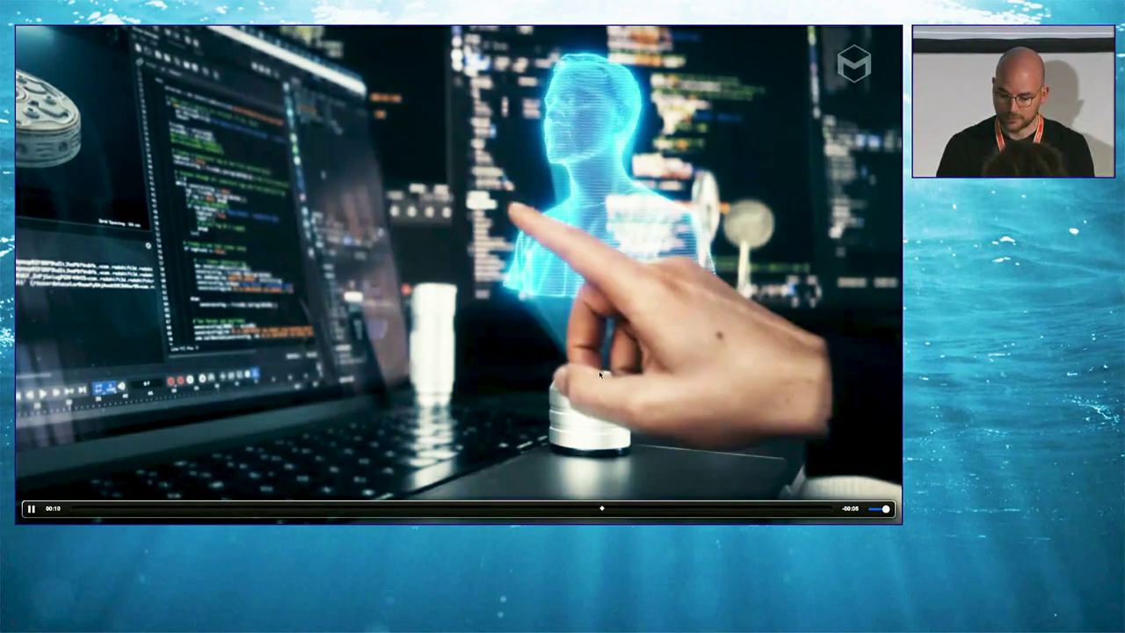
pyautogui.click(599, 374)
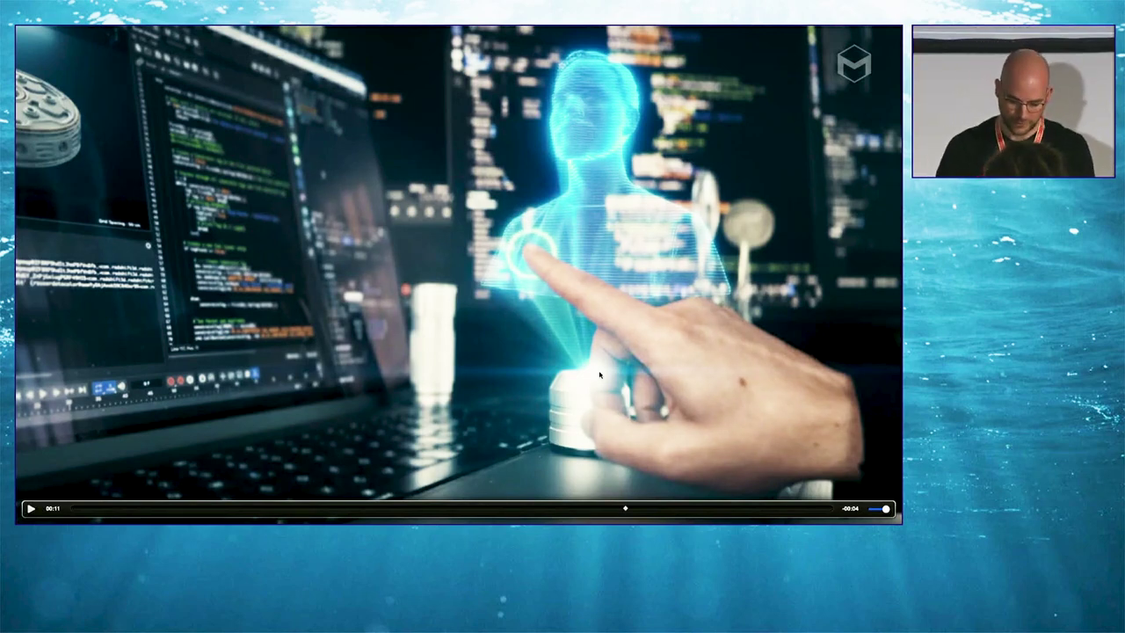
pyautogui.press('Right')
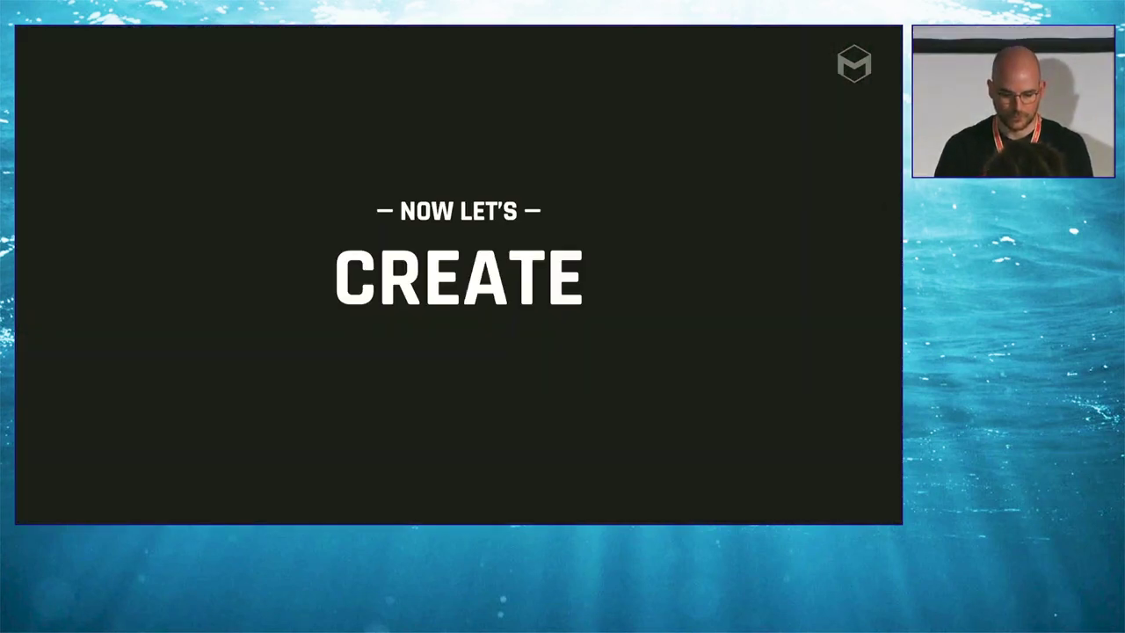
# Switch to Cinema 4D, bring up the Coin.c4d document and view the coin's separate elements from several angles
pyautogui.press('super+Tab')
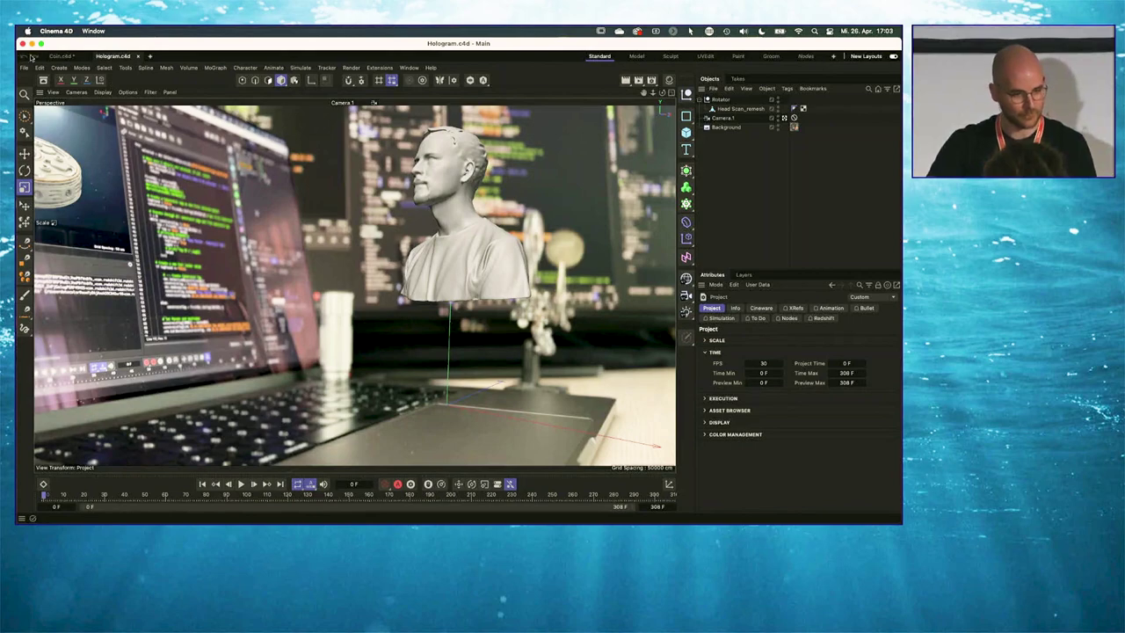
pyautogui.click(62, 56)
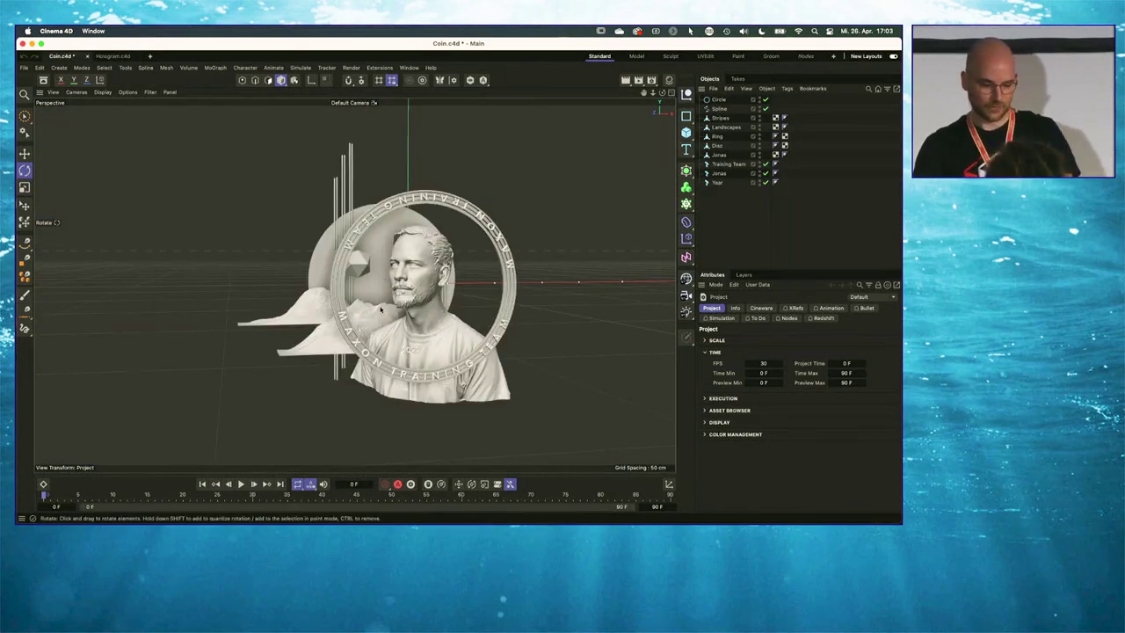
pyautogui.keyDown('alt'); pyautogui.moveTo(400, 348); pyautogui.dragTo(451, 332); pyautogui.keyUp('alt')
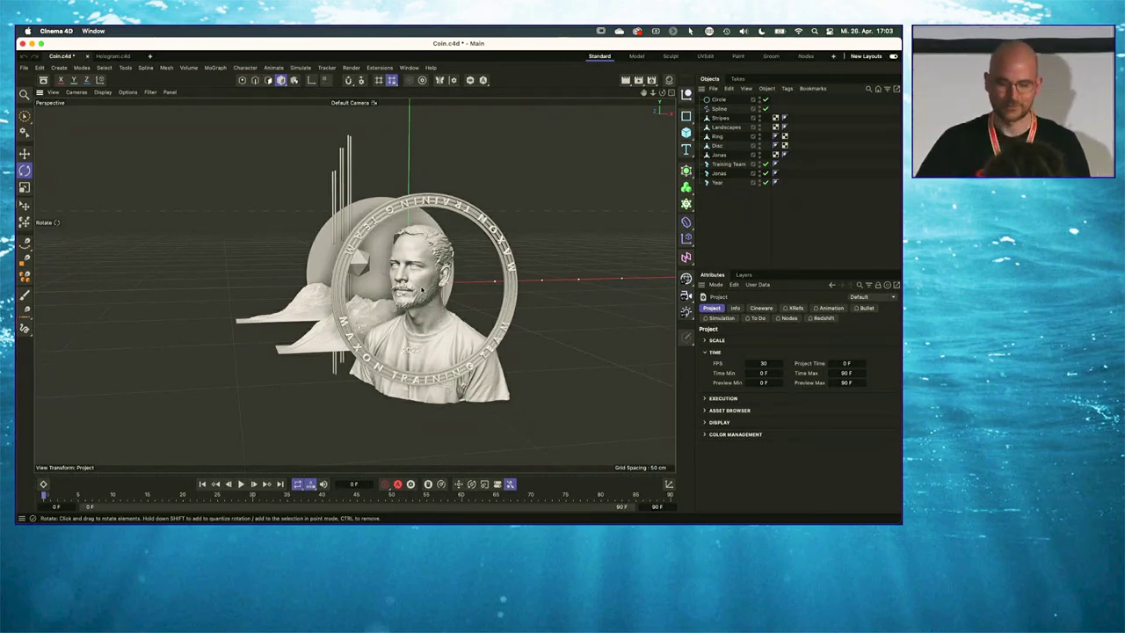
pyautogui.keyDown('alt'); pyautogui.moveTo(420, 292); pyautogui.dragTo(476, 265); pyautogui.keyUp('alt')
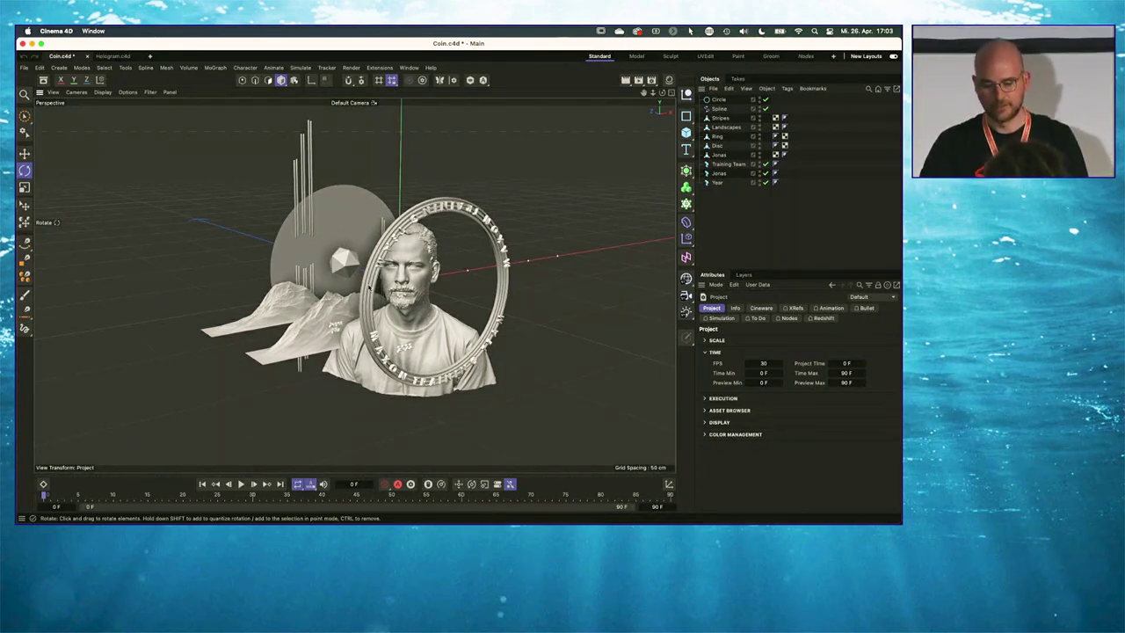
pyautogui.keyDown('alt'); pyautogui.moveTo(440, 341); pyautogui.dragTo(407, 348); pyautogui.keyUp('alt')
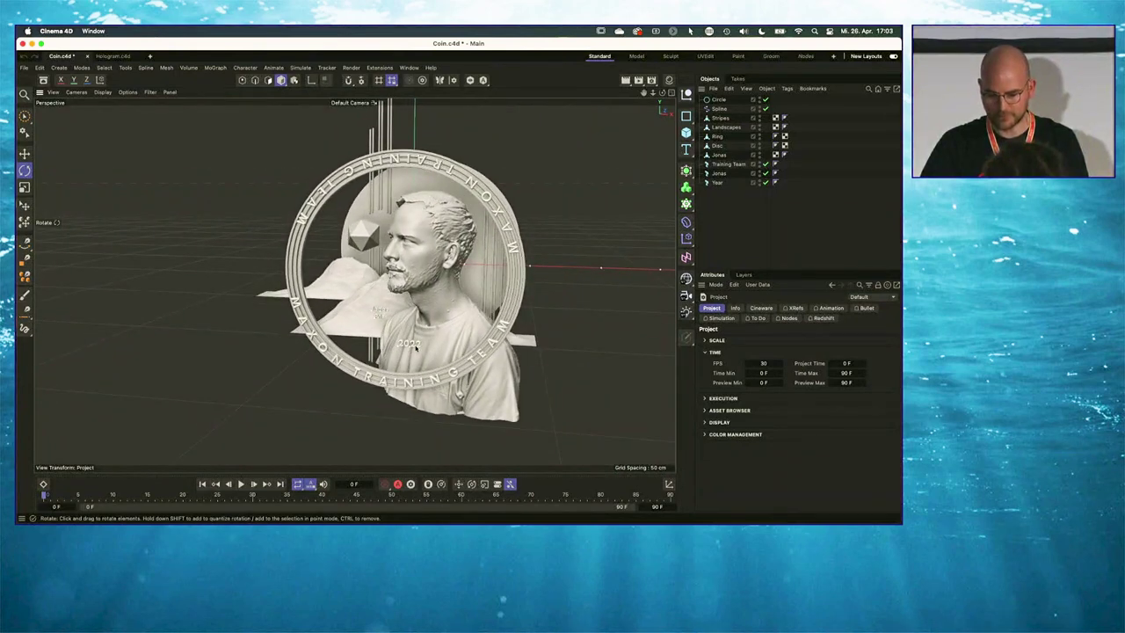
# Change the Year text object's wording to 2023 with FMX on a second line
pyautogui.click(717, 182)
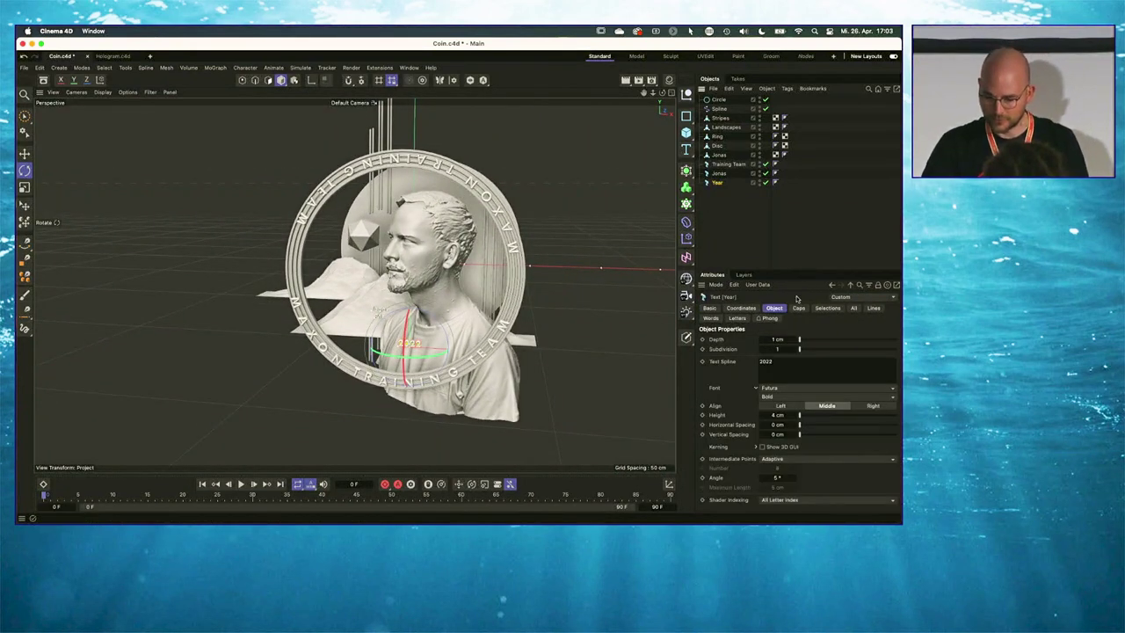
pyautogui.click(779, 363)
pyautogui.press('BackSpace')
pyautogui.write('3')
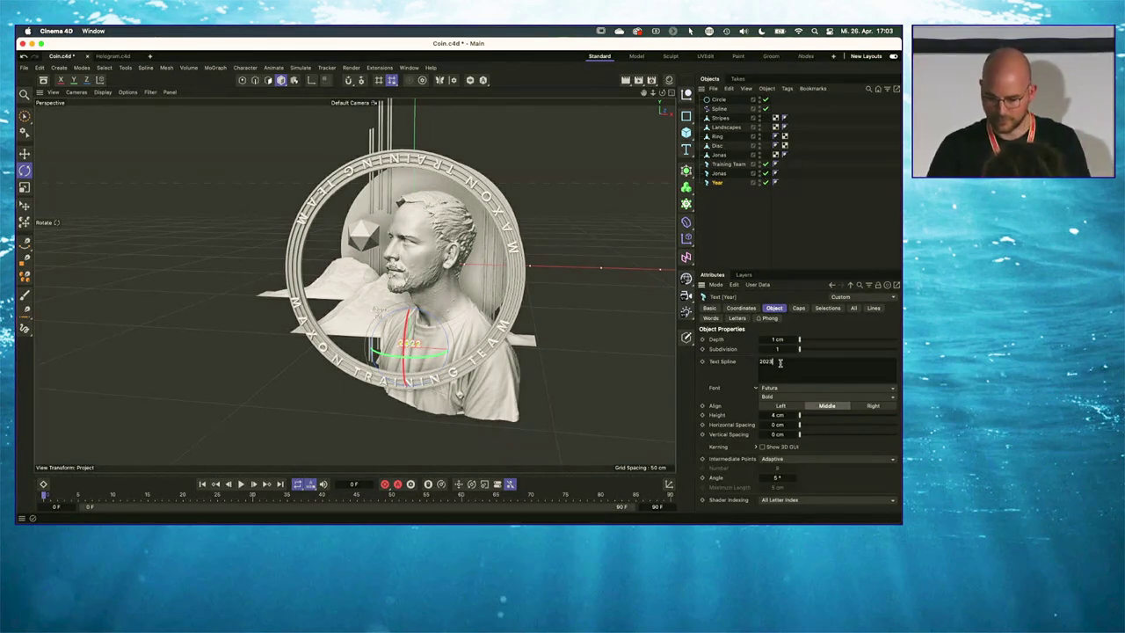
pyautogui.write('FMX')
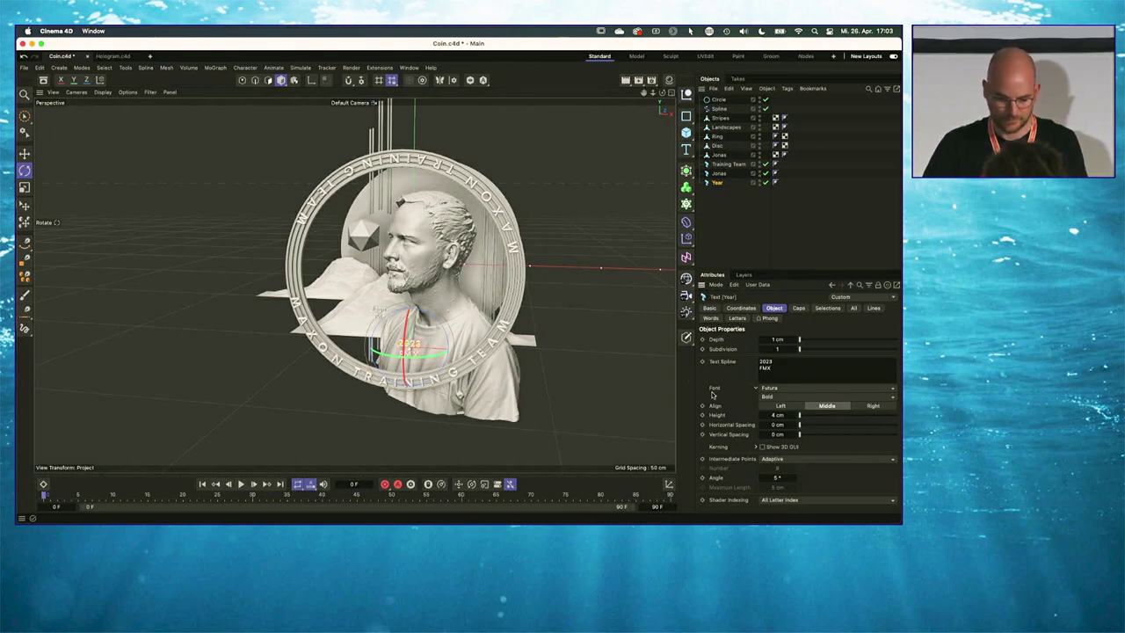
# Move the Year text slightly upward in the Front view so it clears the coin's ring
pyautogui.write('e')
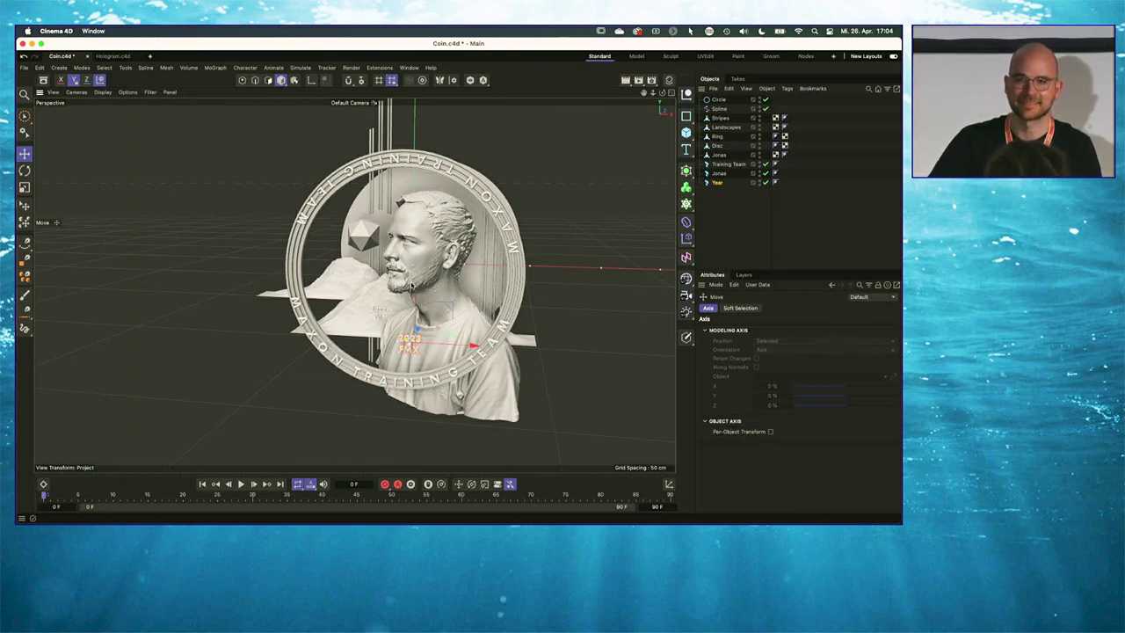
pyautogui.keyDown('alt'); pyautogui.moveTo(411, 283); pyautogui.dragTo(468, 279); pyautogui.keyUp('alt')
pyautogui.keyDown('alt'); pyautogui.moveTo(402, 277); pyautogui.dragTo(446, 294); pyautogui.keyUp('alt')
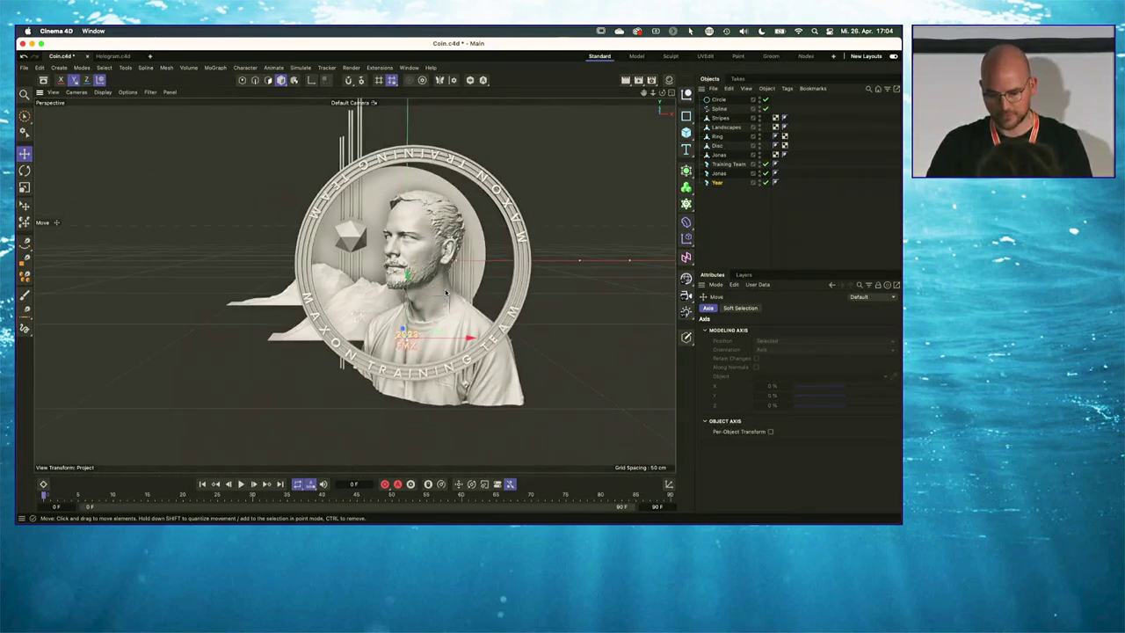
pyautogui.middleClick(415, 243)
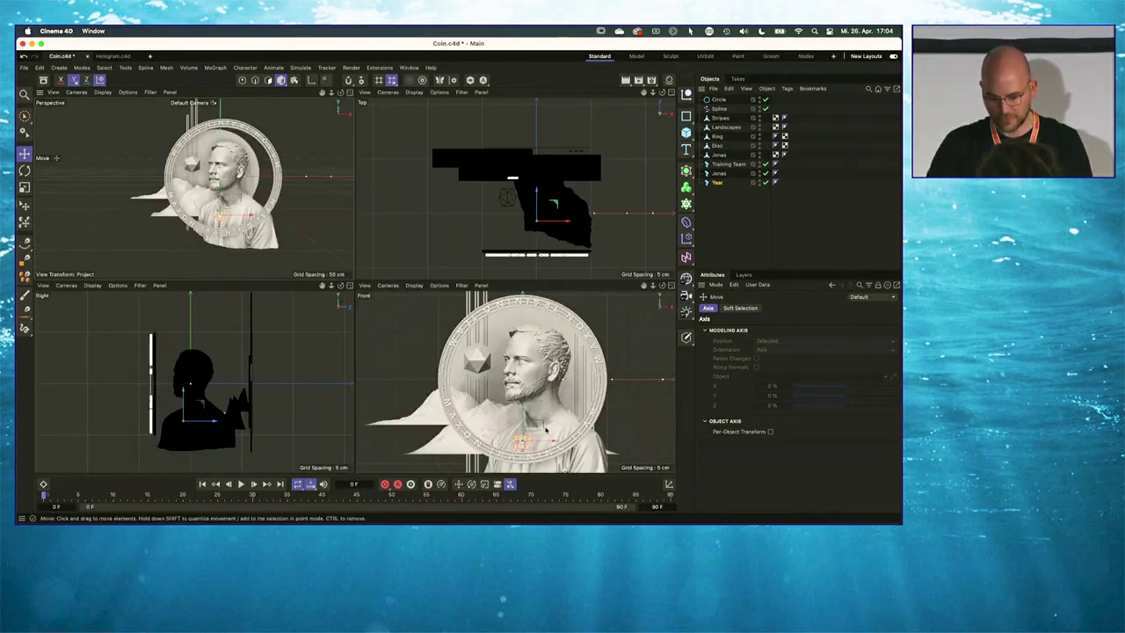
pyautogui.middleClick(532, 380)
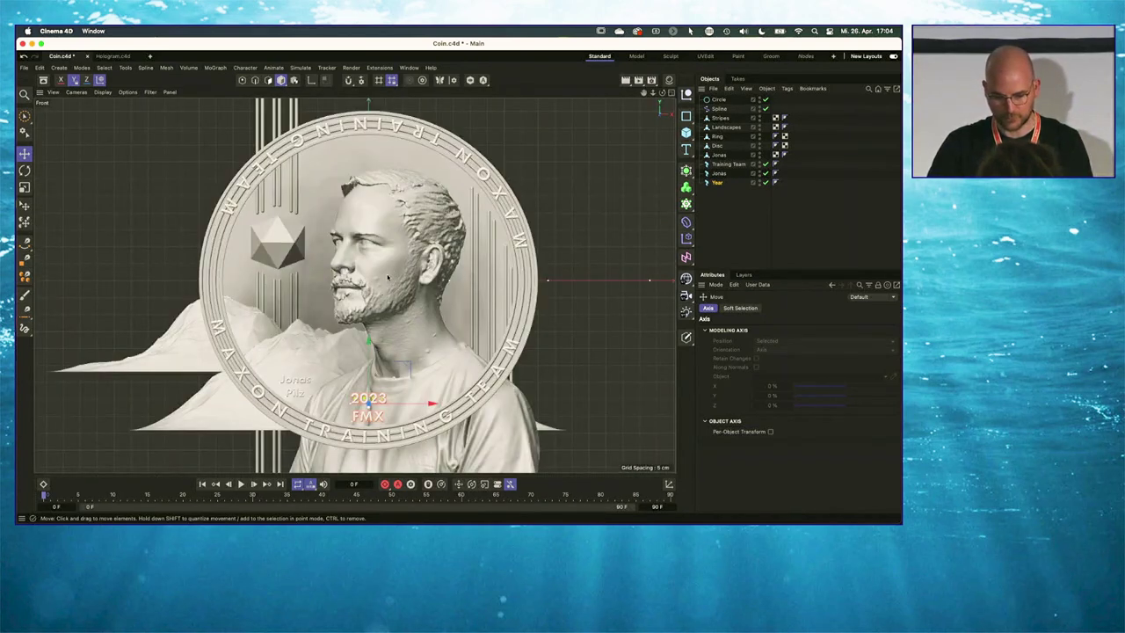
pyautogui.moveTo(369, 341); pyautogui.dragTo(371, 335)
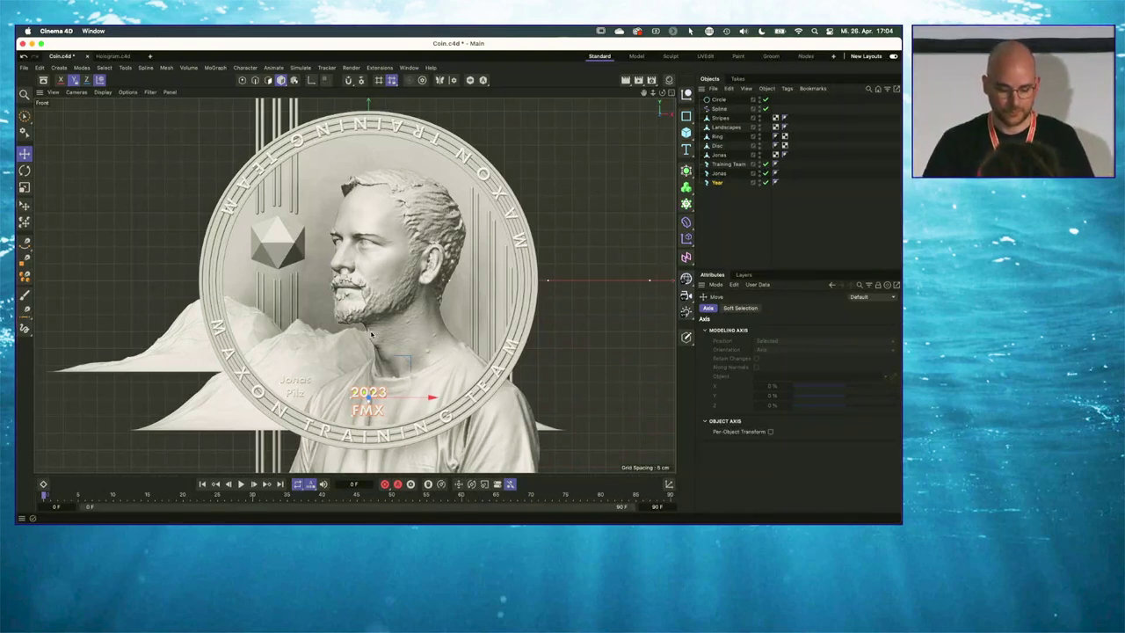
# Select all objects from Stripes to Year, leaving out the Circle and Spline, and send them to ZBrush with GoZ Exporter
pyautogui.click(725, 211)
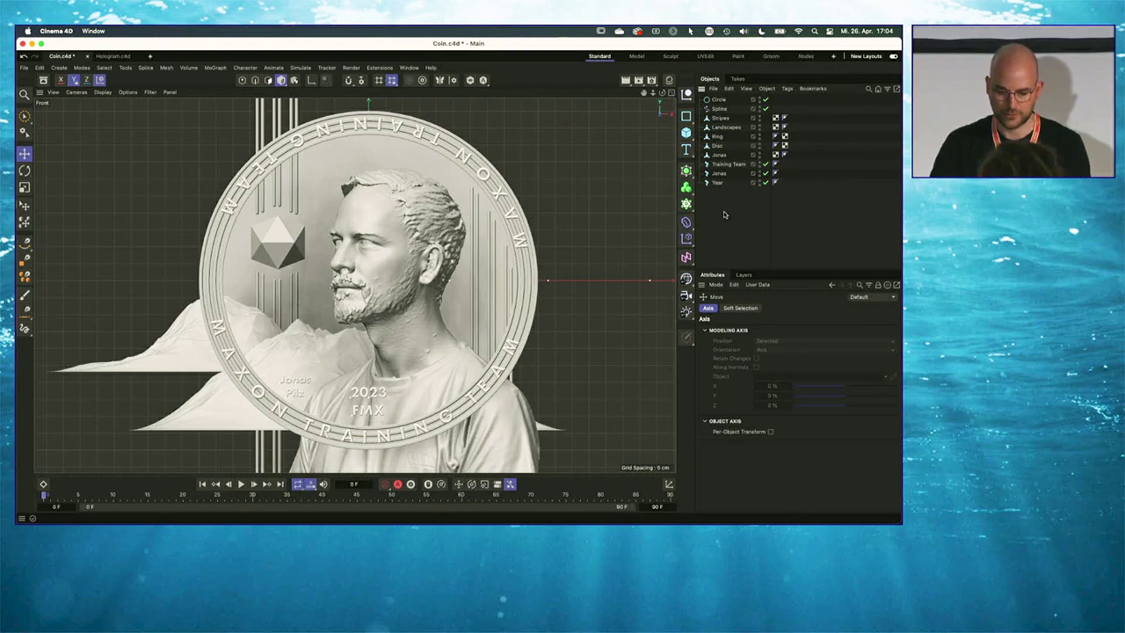
pyautogui.moveTo(716, 228); pyautogui.dragTo(723, 114)
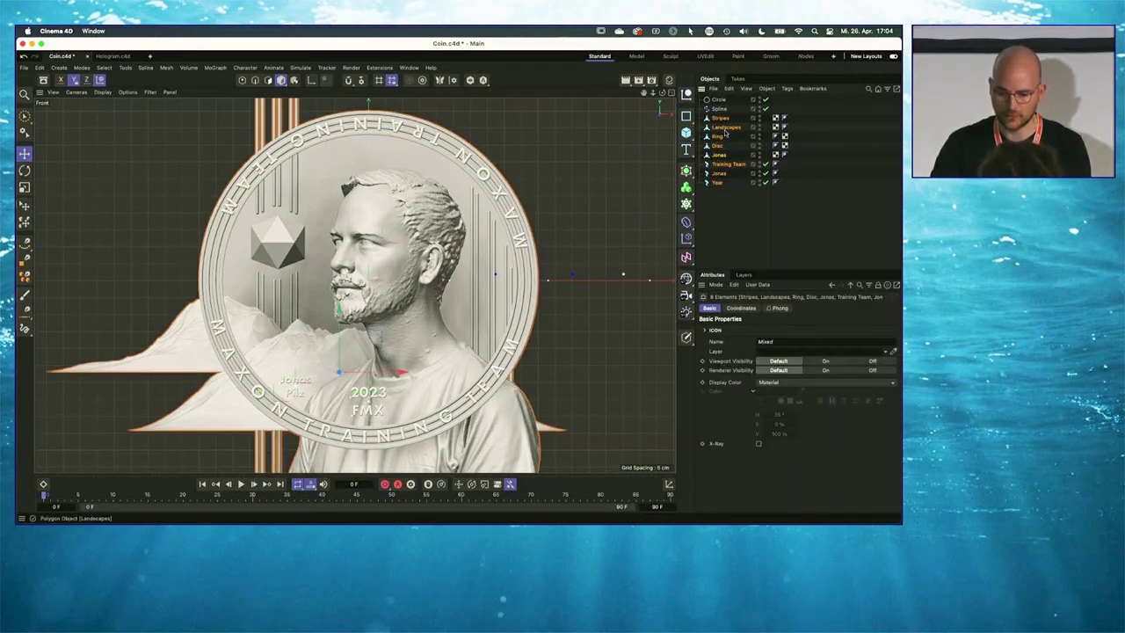
pyautogui.click(379, 68)
pyautogui.moveTo(408, 209)
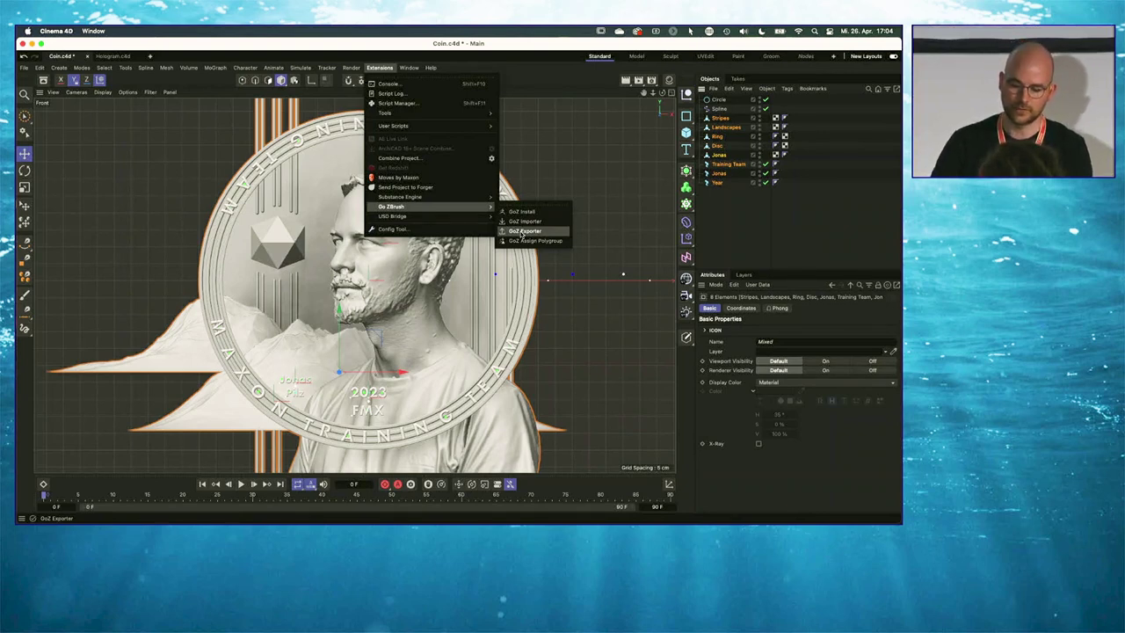
pyautogui.click(522, 232)
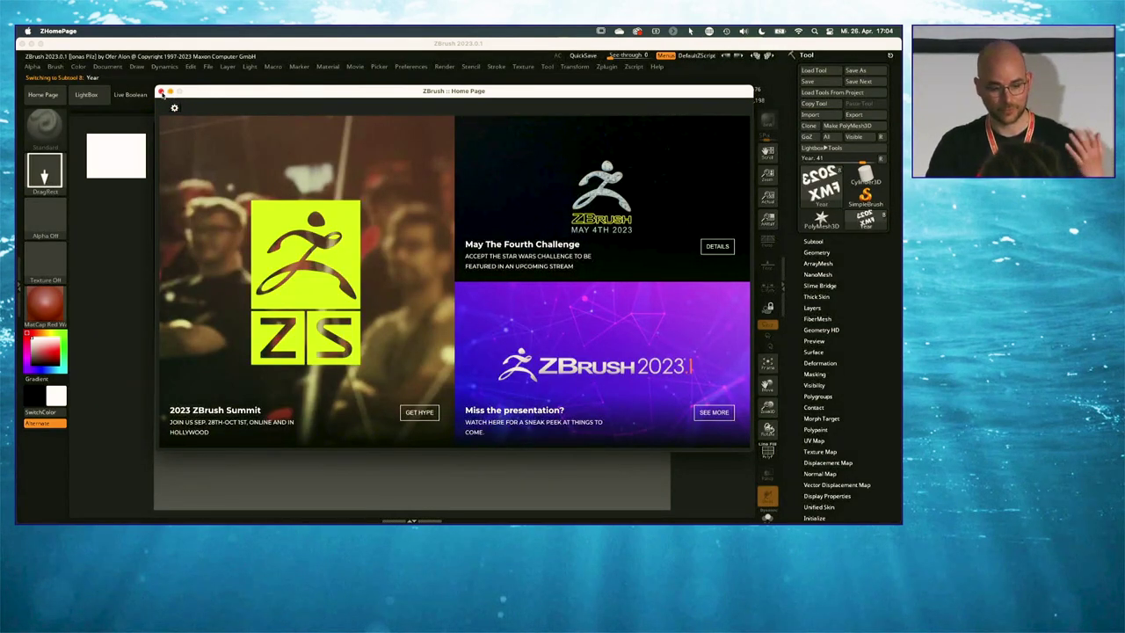
# Close the ZBrush home page and double the document's size, accepting the resize
pyautogui.click(160, 92)
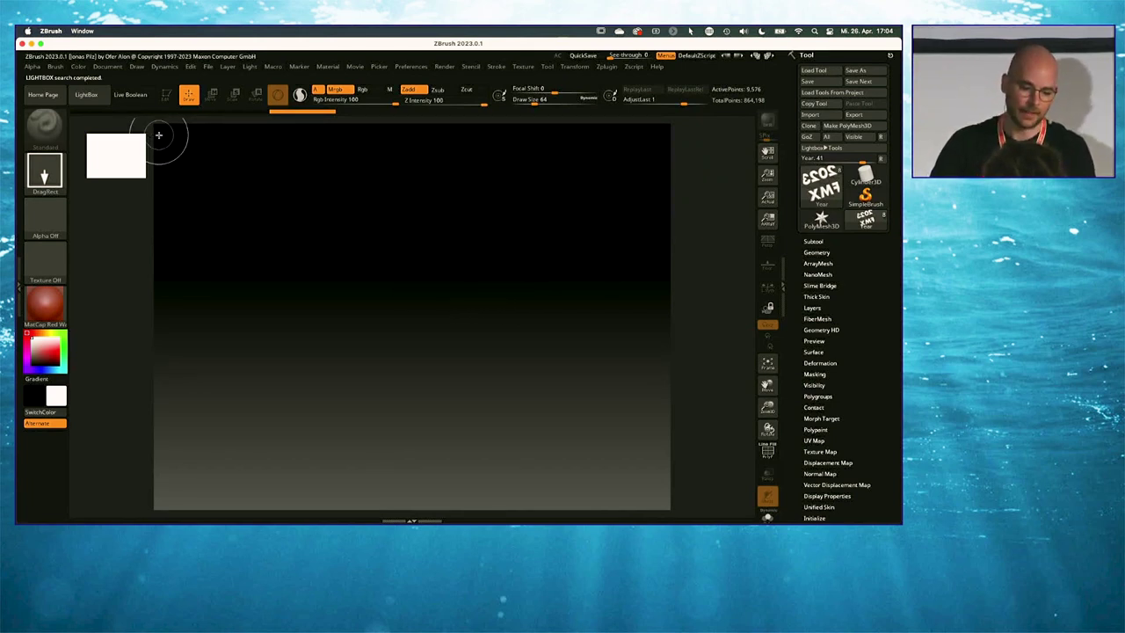
pyautogui.click(117, 69)
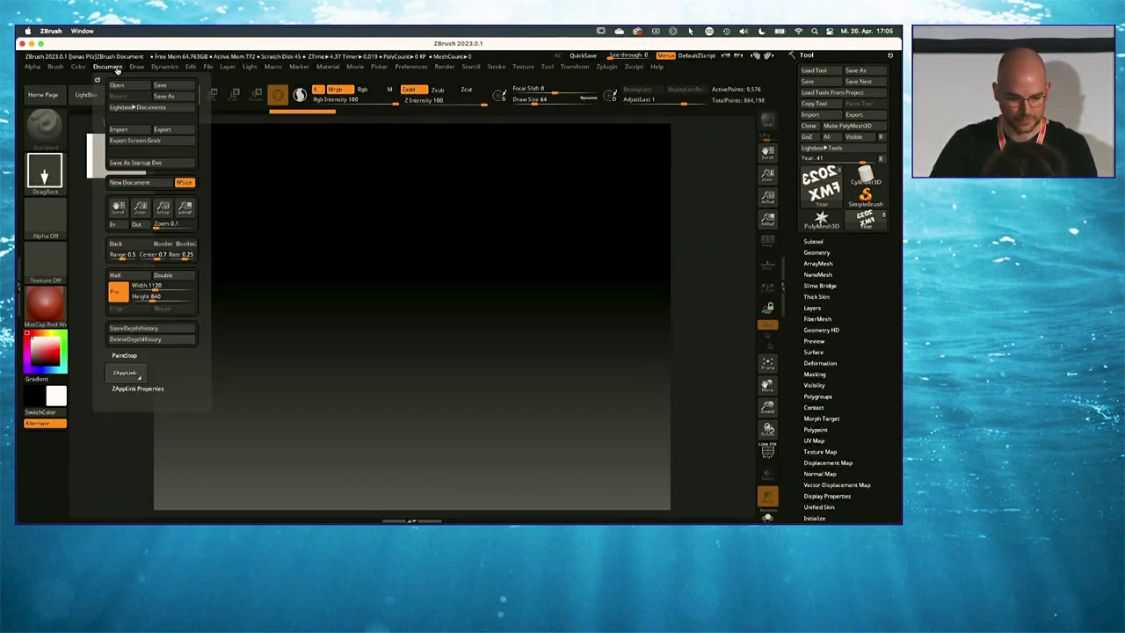
pyautogui.click(177, 278)
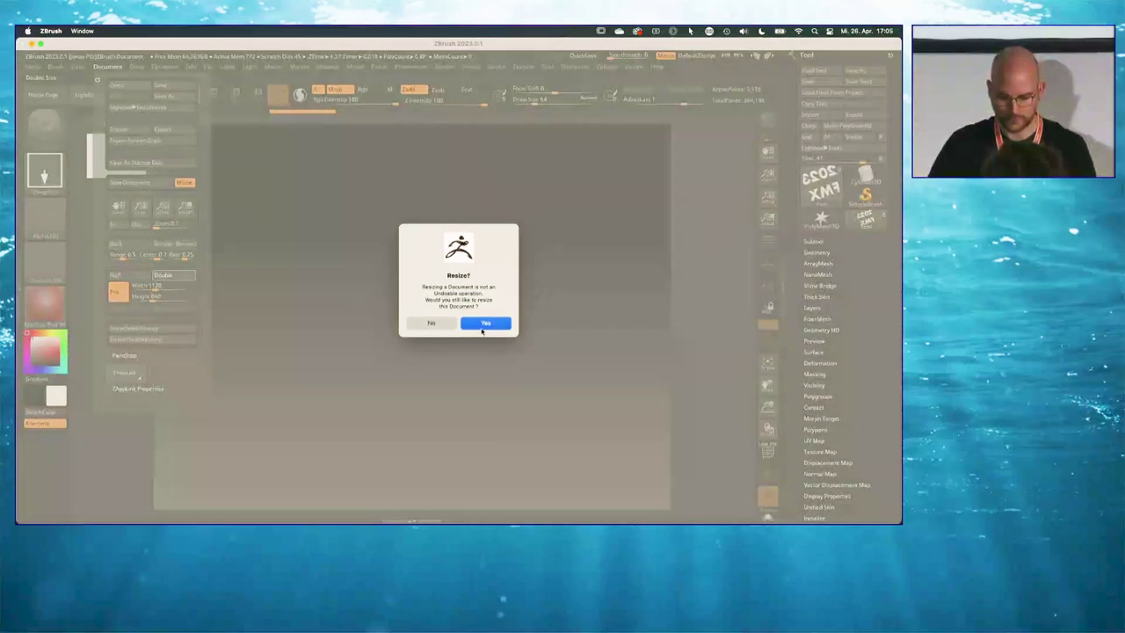
pyautogui.click(495, 326)
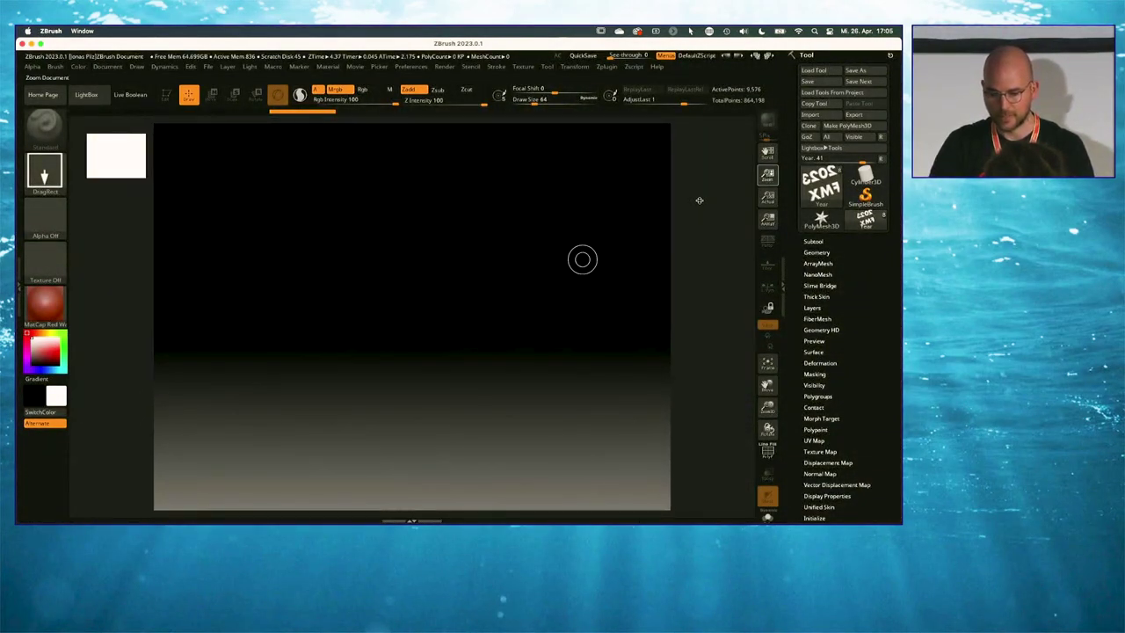
# Draw the imported coin model on the canvas, enter Edit mode, and frame it large from its front side
pyautogui.moveTo(405, 296)
pyautogui.mouseDown()
pyautogui.moveTo(444, 422)
pyautogui.moveTo(413, 480)
pyautogui.moveTo(424, 487)
pyautogui.mouseUp()
pyautogui.press('t')
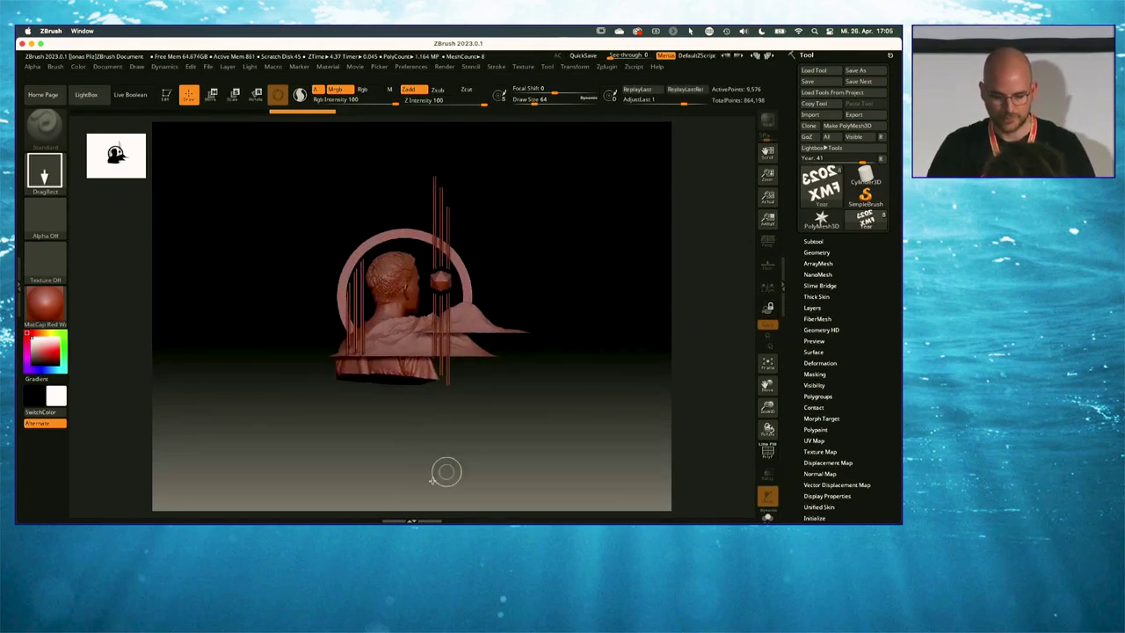
pyautogui.moveTo(205, 148)
pyautogui.mouseDown()
pyautogui.moveTo(330, 319)
pyautogui.moveTo(299, 316)
pyautogui.mouseUp()
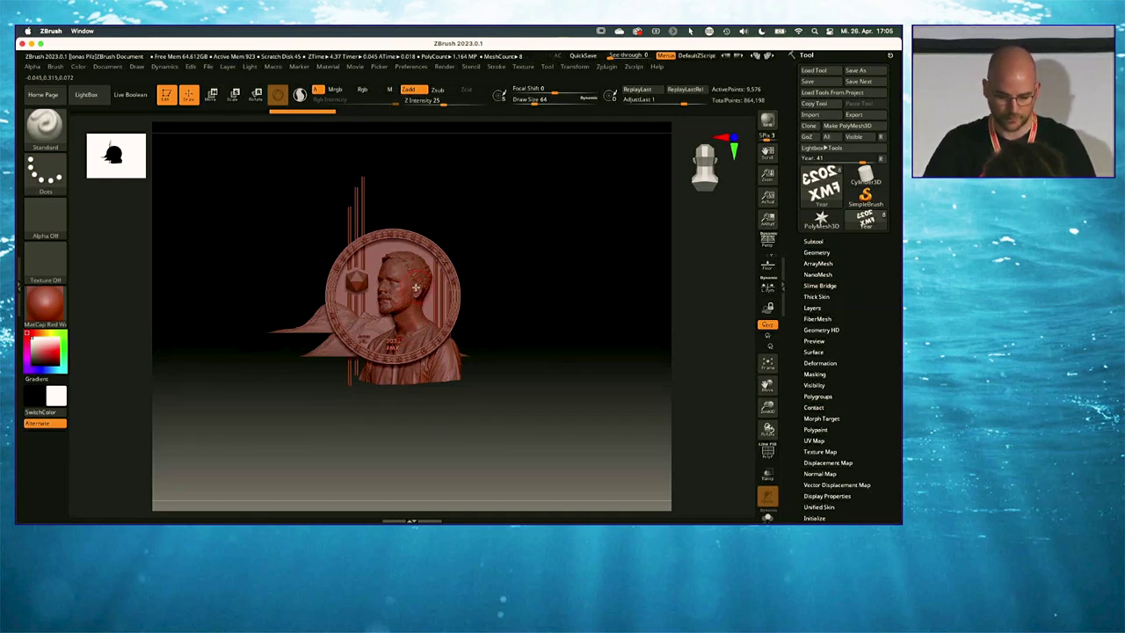
pyautogui.moveTo(400, 299)
pyautogui.keyDown('ctrl'); pyautogui.mouseDown(button='right')
pyautogui.moveTo(425, 259)
pyautogui.moveTo(426, 279)
pyautogui.mouseUp(button='right'); pyautogui.keyUp('ctrl')
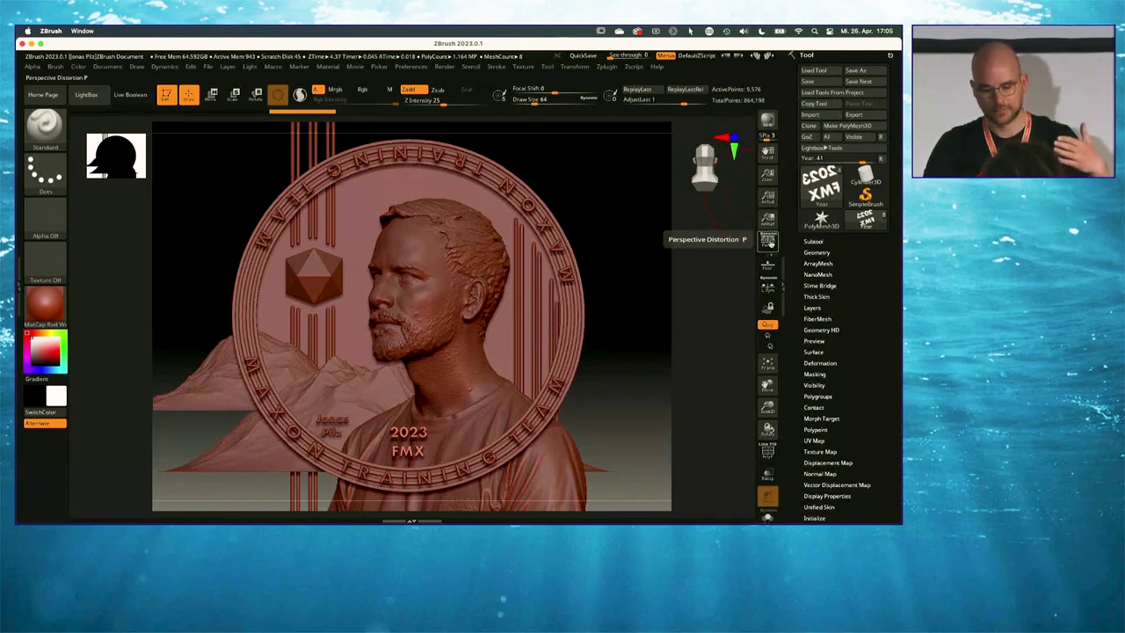
# Compare the coin with perspective distortion switched on and off, leaving it off
pyautogui.click(768, 240)
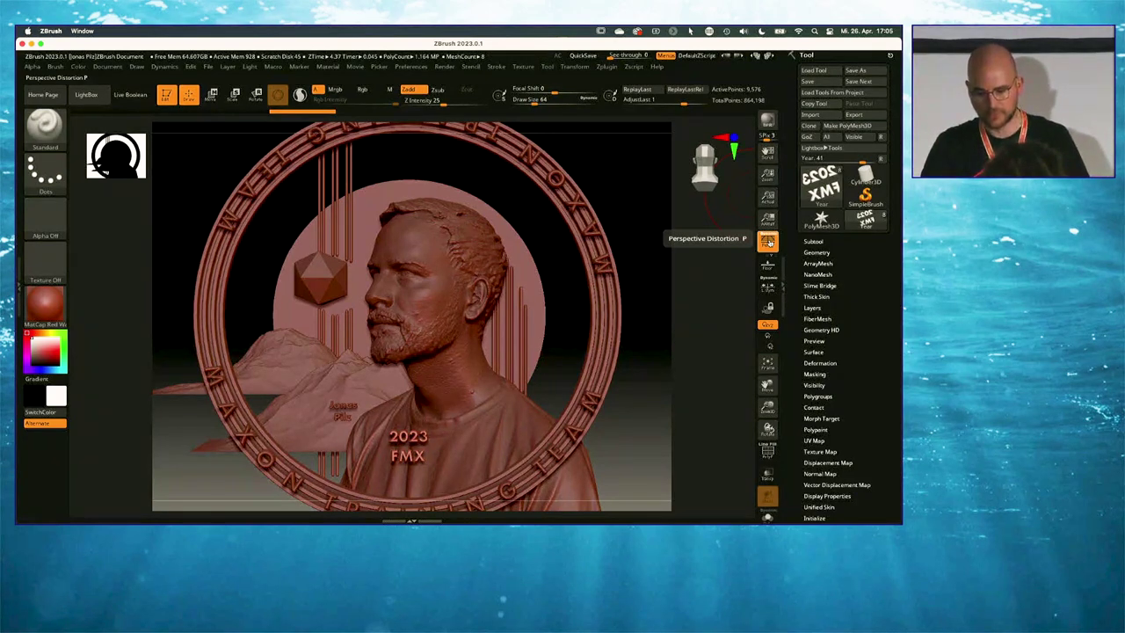
pyautogui.click(767, 242)
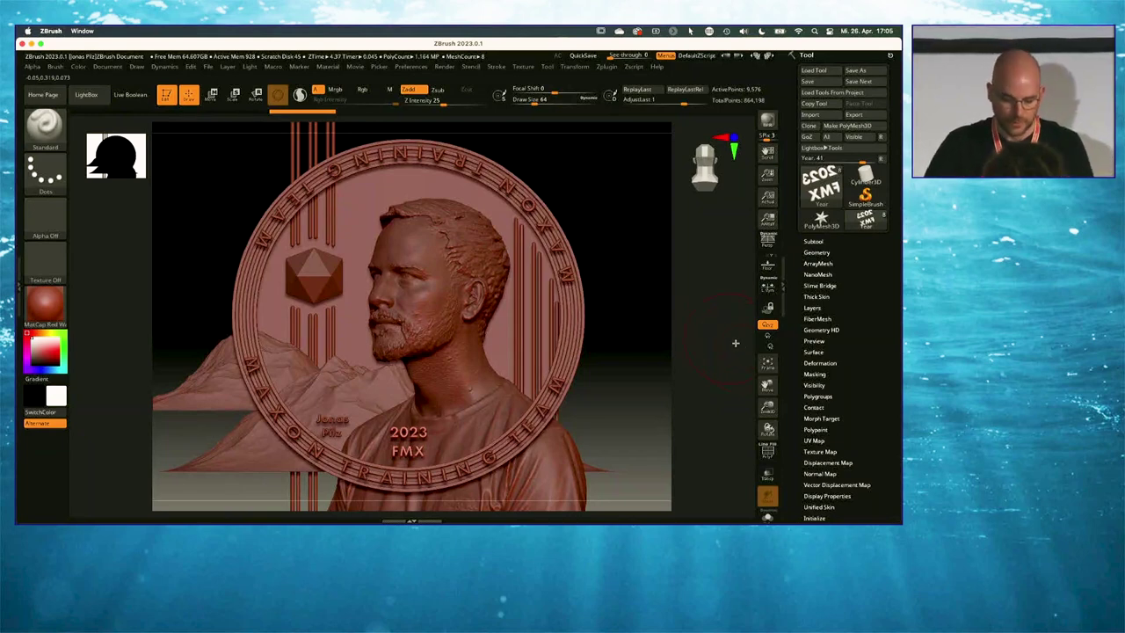
# Make the Disc the active subtool and expand the Subtool list to show the entries from Ring to Training Team
pyautogui.keyDown('alt'); pyautogui.click(363, 207); pyautogui.keyUp('alt')
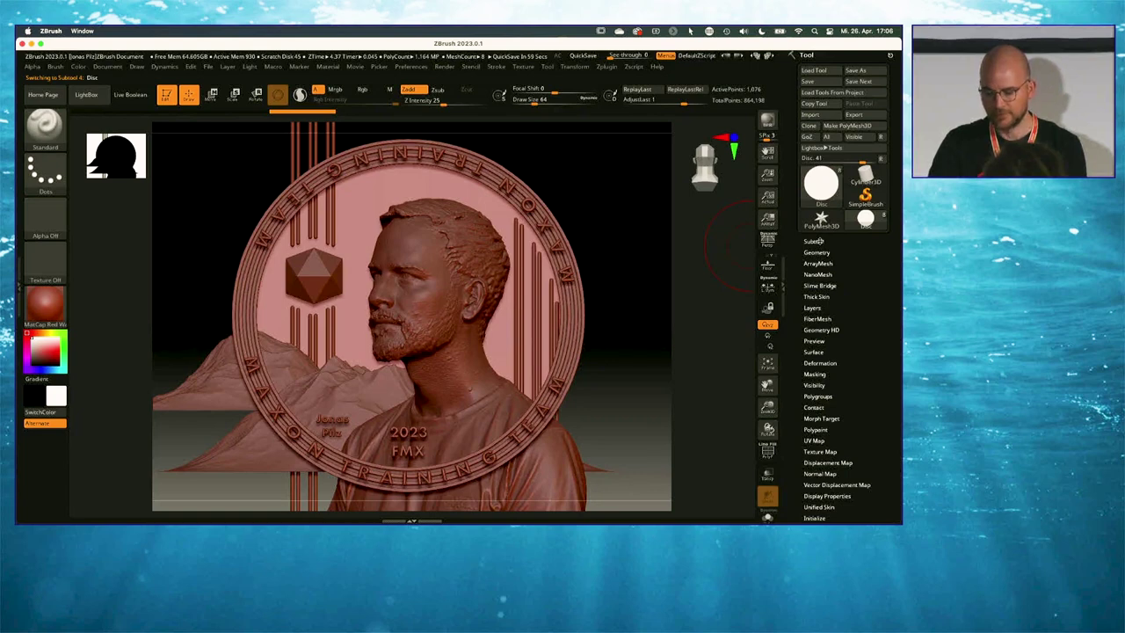
pyautogui.click(815, 241)
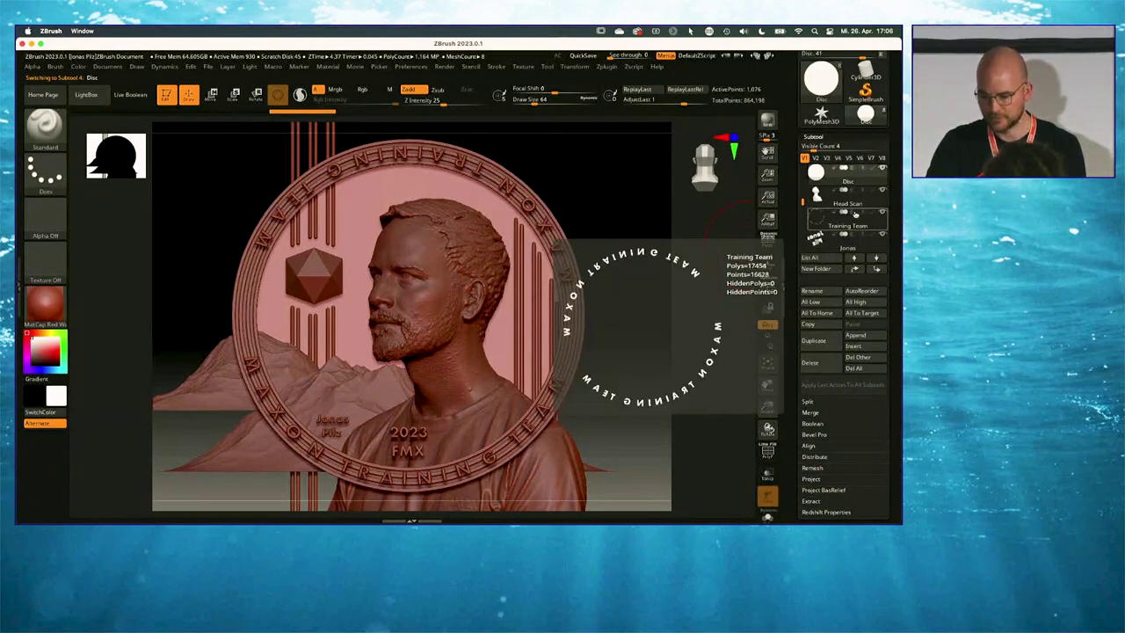
pyautogui.moveTo(802, 200); pyautogui.dragTo(801, 186)
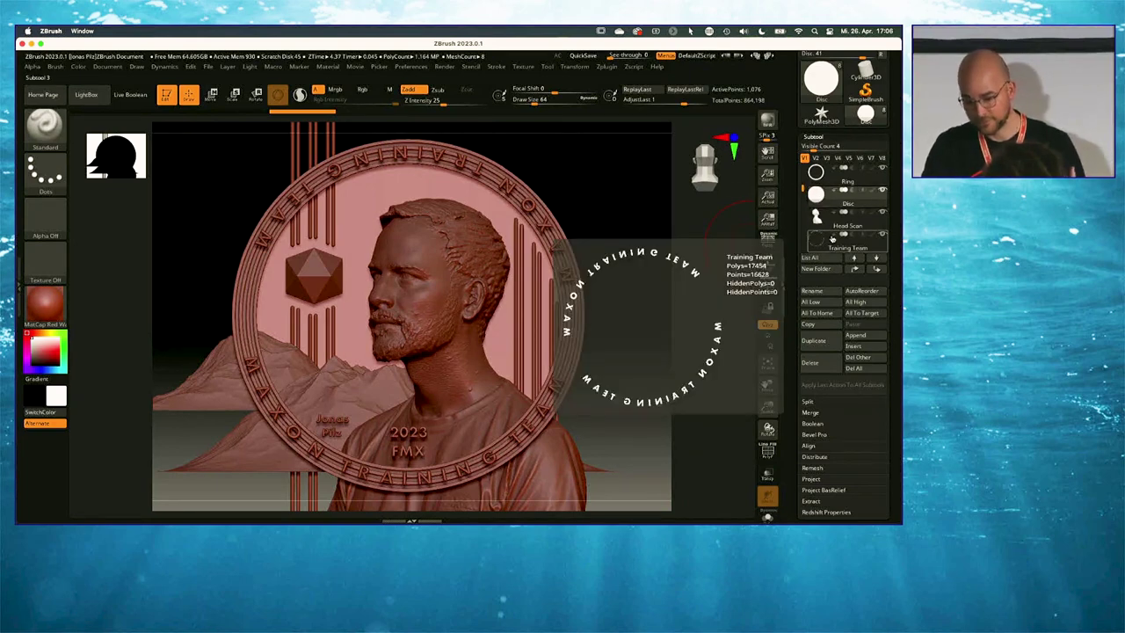
# Divide the Disc subtool's geometry five times to reach subdivision level 6
pyautogui.scroll(-8, 893, 396)
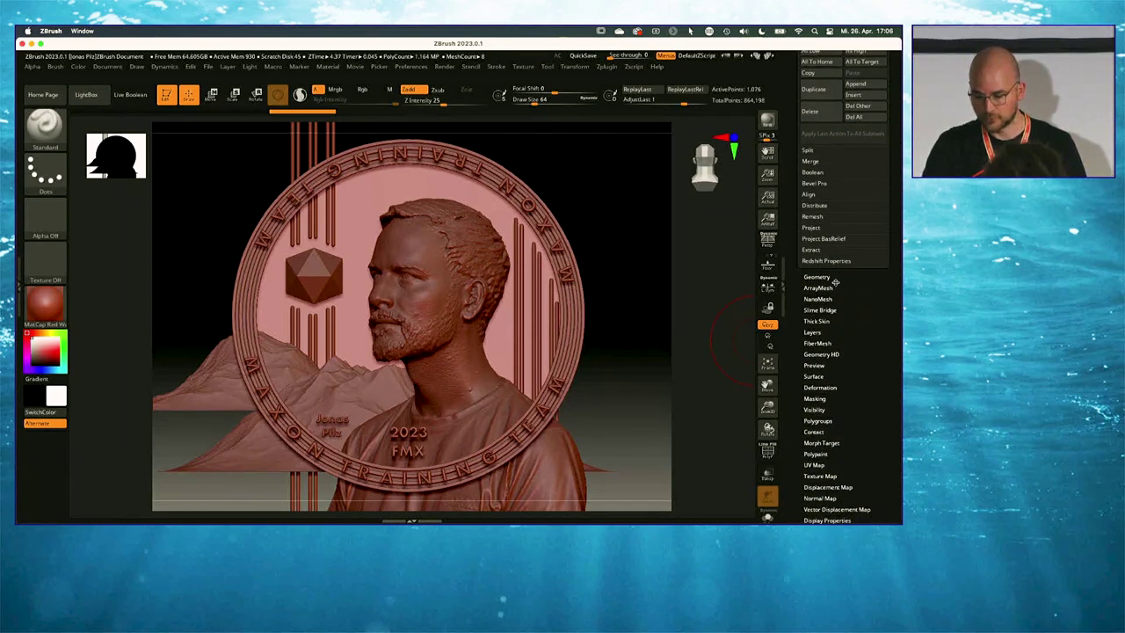
pyautogui.click(816, 277)
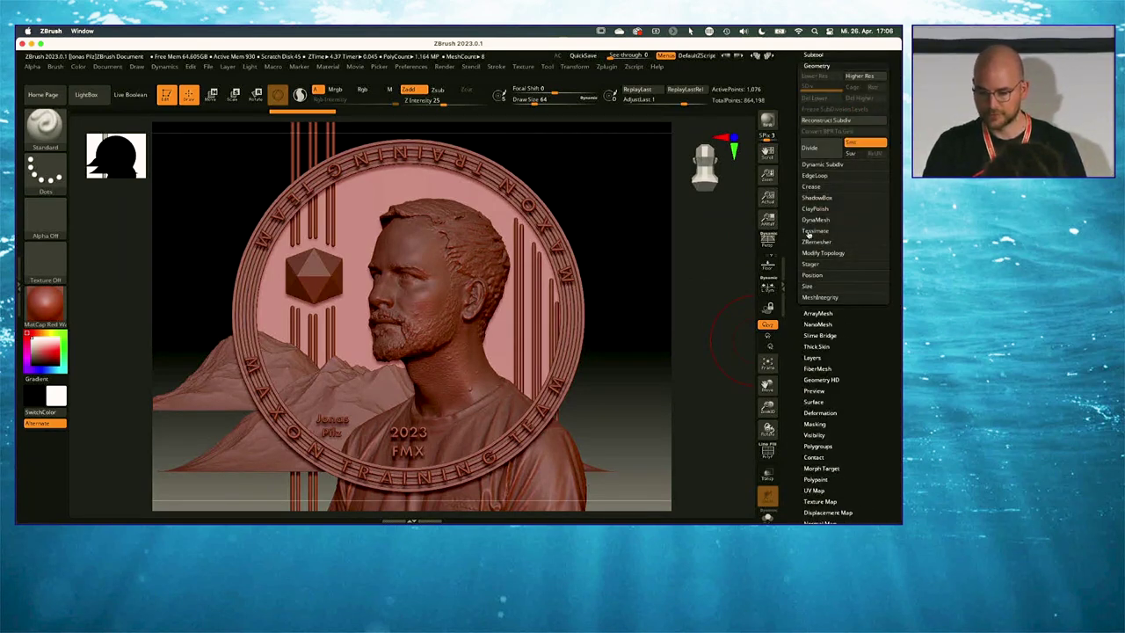
pyautogui.click(813, 149)
pyautogui.click(812, 149)
pyautogui.click(814, 151)
pyautogui.click(814, 151)
pyautogui.click(814, 152)
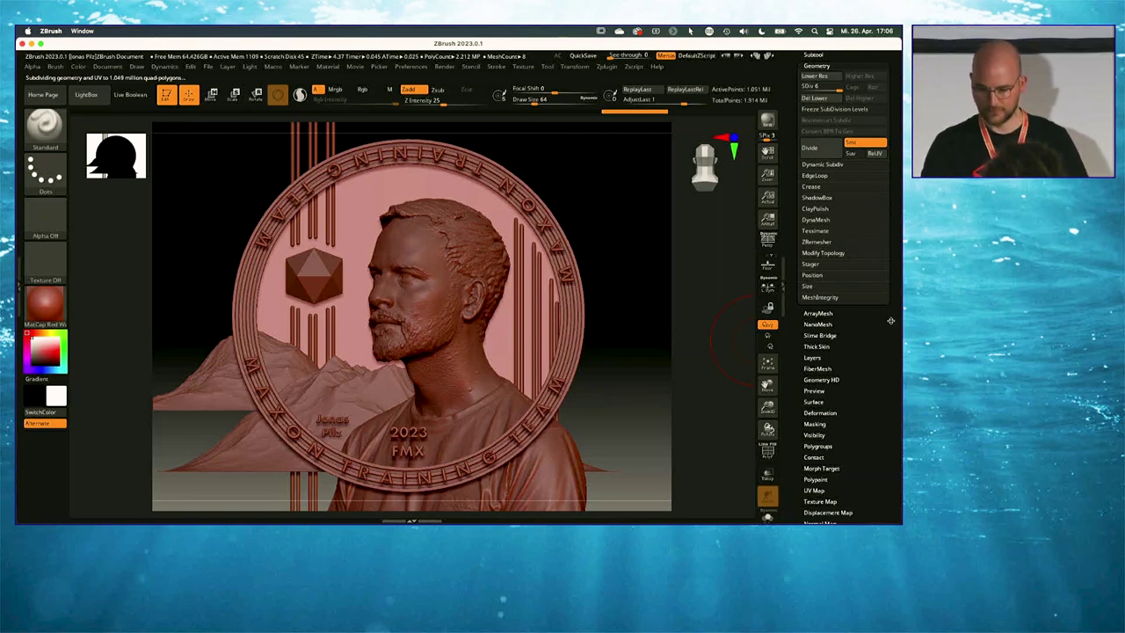
# Project the other visible coin elements onto the Disc with Project BasRelief, keeping the default relief settings
pyautogui.scroll(5, 890, 321)
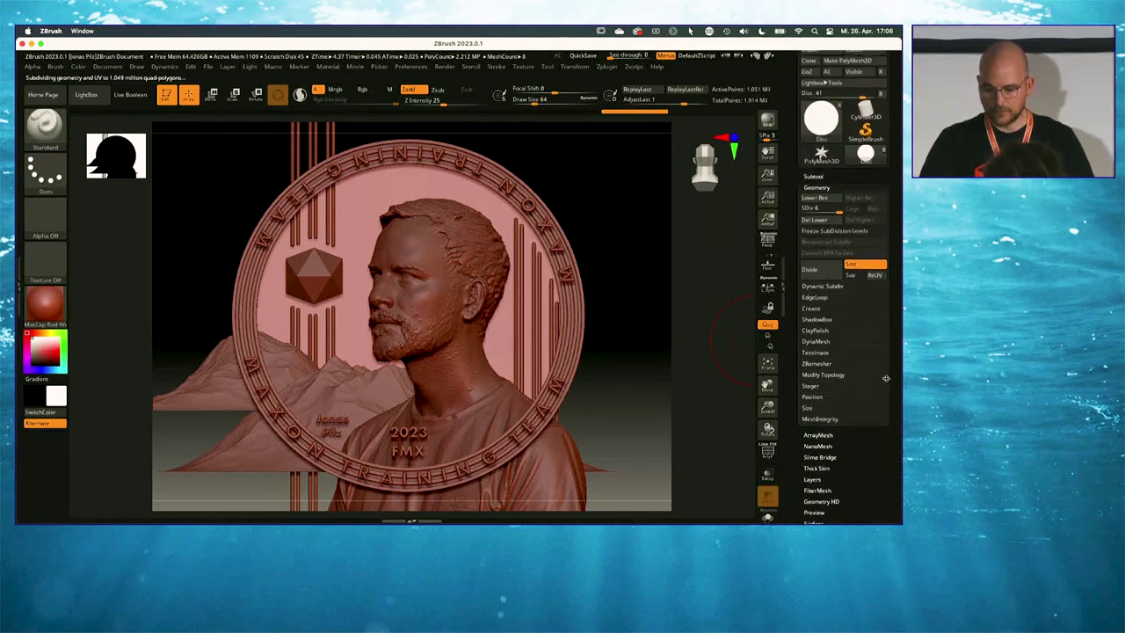
pyautogui.scroll(3, 886, 378)
pyautogui.click(820, 245)
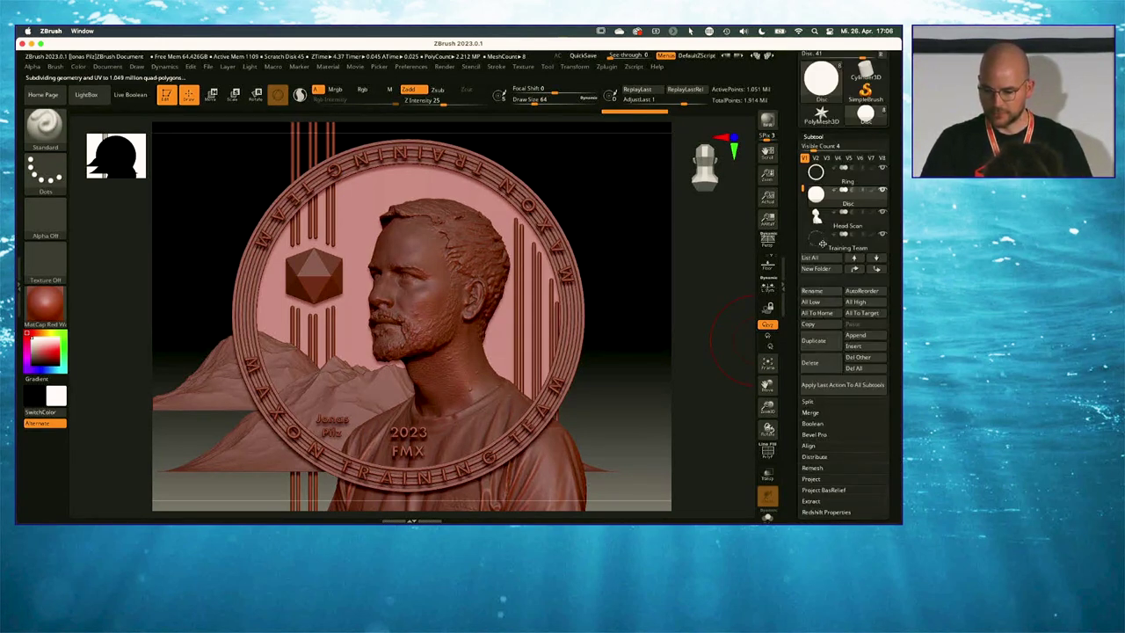
pyautogui.scroll(-6, 895, 418)
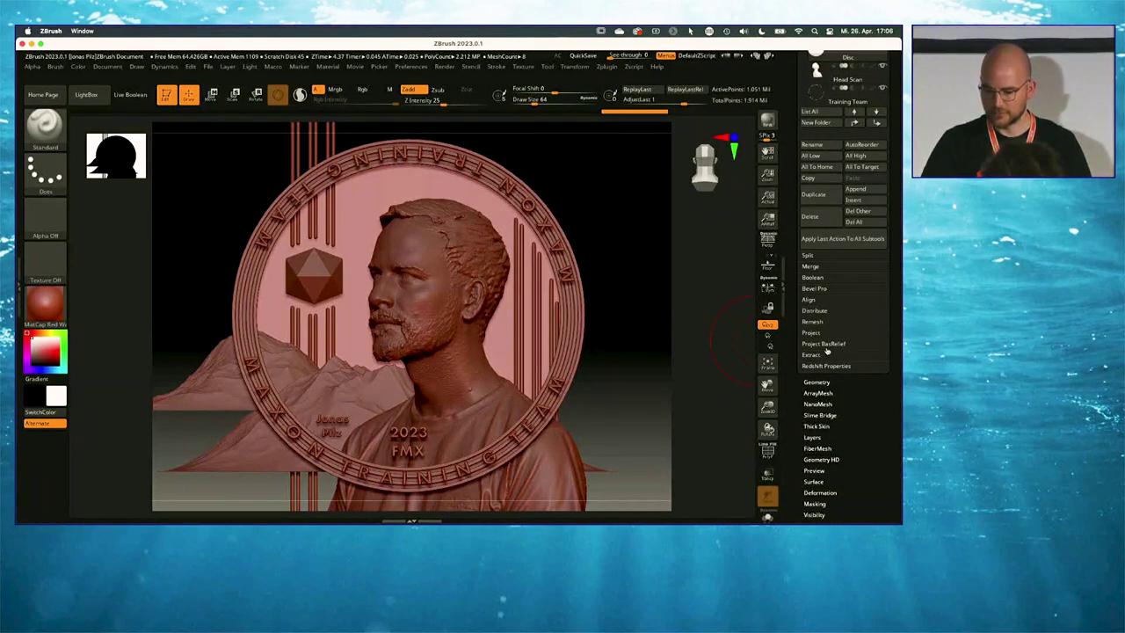
pyautogui.click(832, 348)
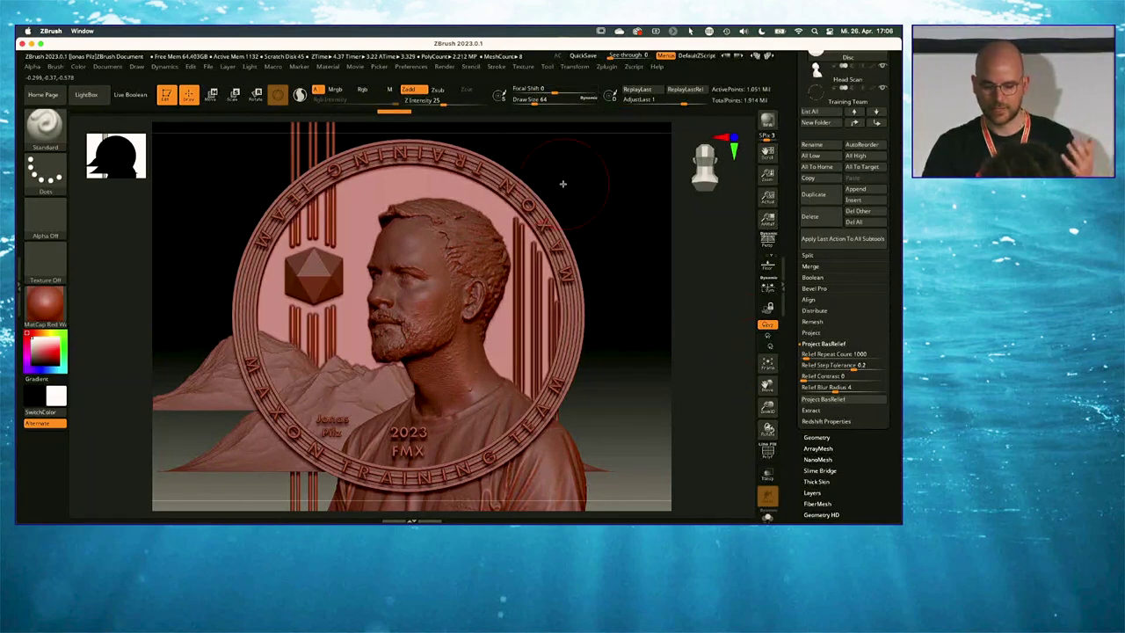
# Orbit around the projected relief, hide every subtool except the Disc, and frame the coin
pyautogui.moveTo(386, 308)
pyautogui.mouseDown(button='right')
pyautogui.moveTo(410, 313)
pyautogui.moveTo(374, 294)
pyautogui.mouseUp(button='right')
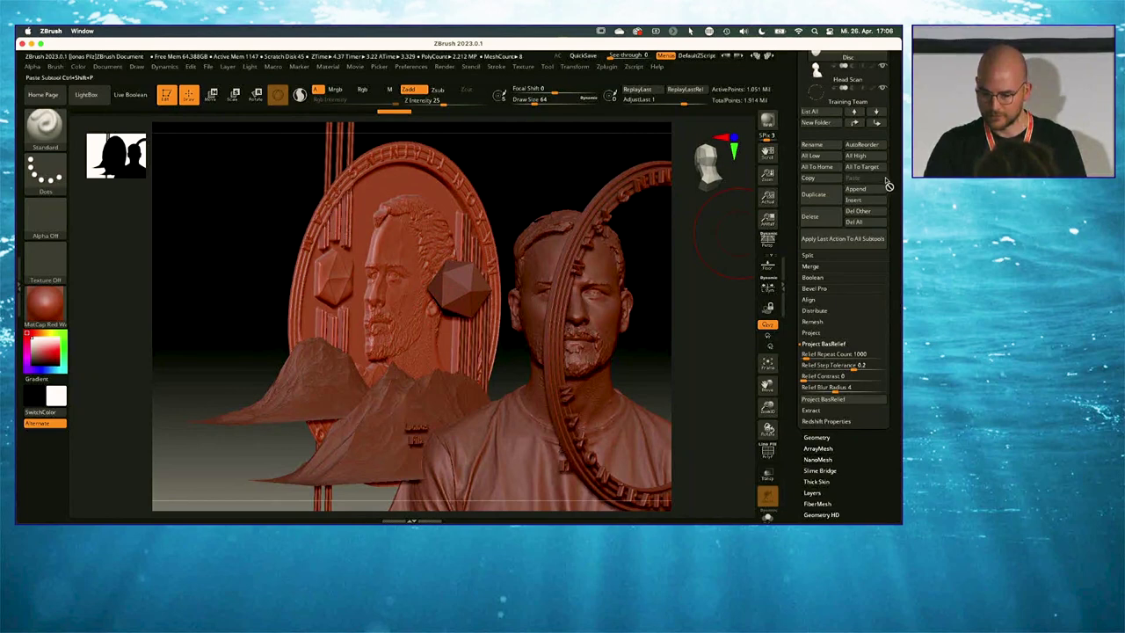
pyautogui.scroll(5, 889, 220)
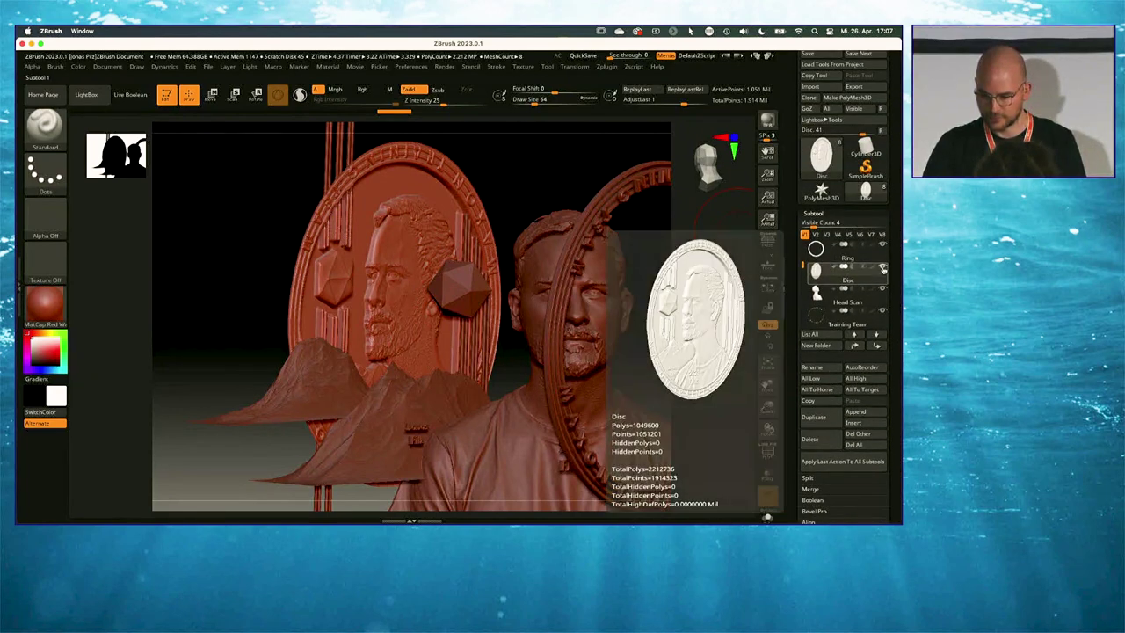
pyautogui.keyDown('shift'); pyautogui.click(883, 266); pyautogui.keyUp('shift')
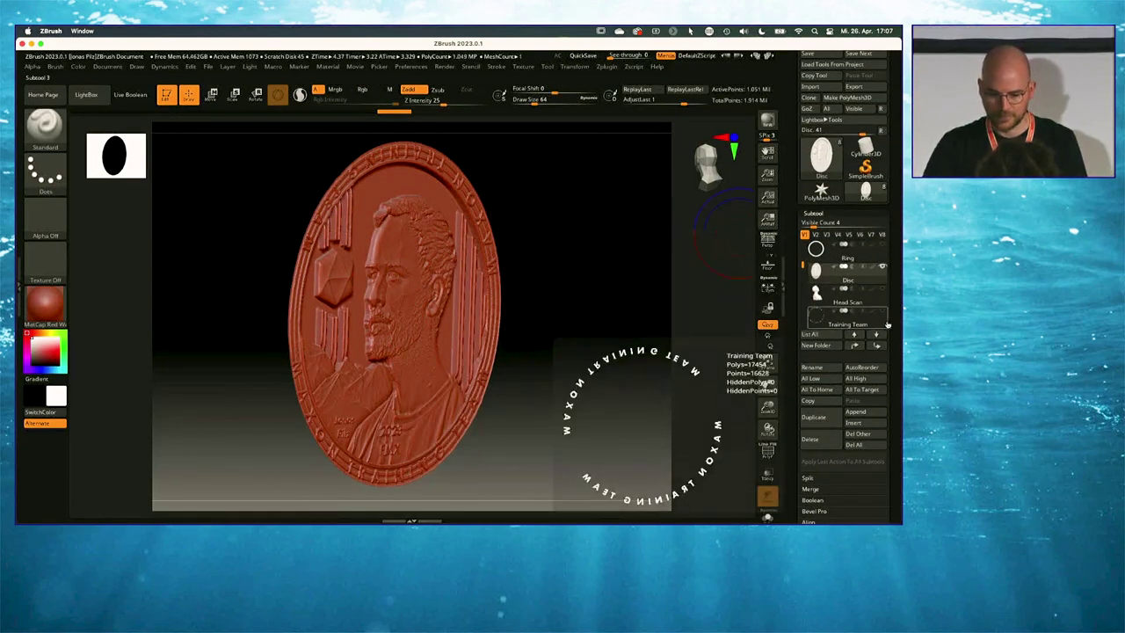
pyautogui.press('f')
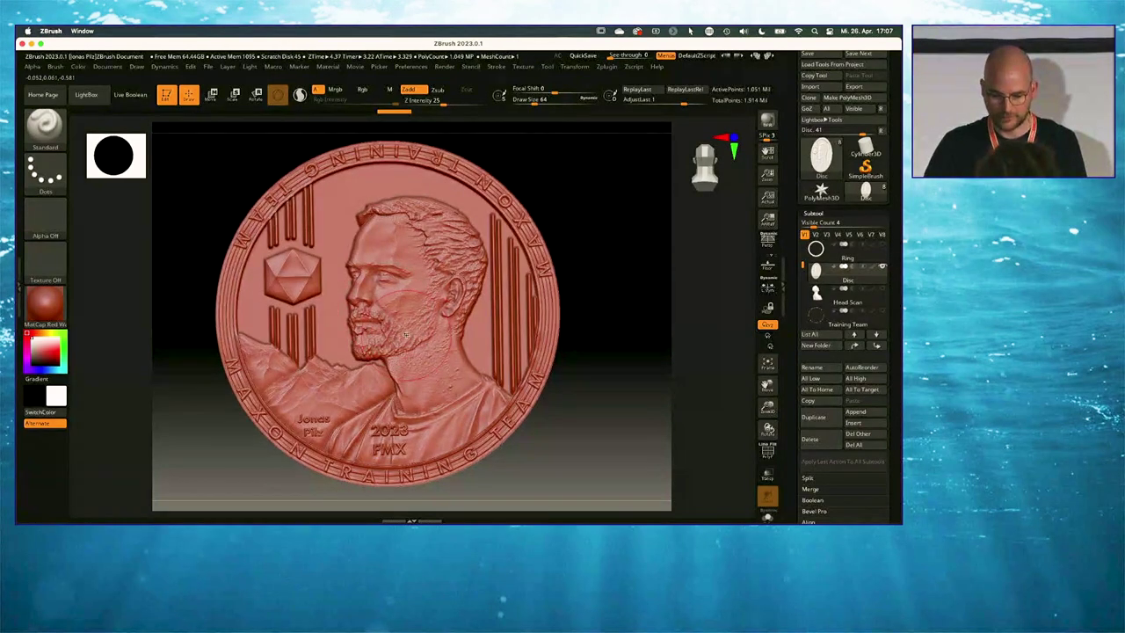
# Adjust the strength of the last bas-relief projection on the Disc, trying a much flatter relief before raising it again
pyautogui.moveTo(386, 309); pyautogui.dragTo(370, 288, button='right')
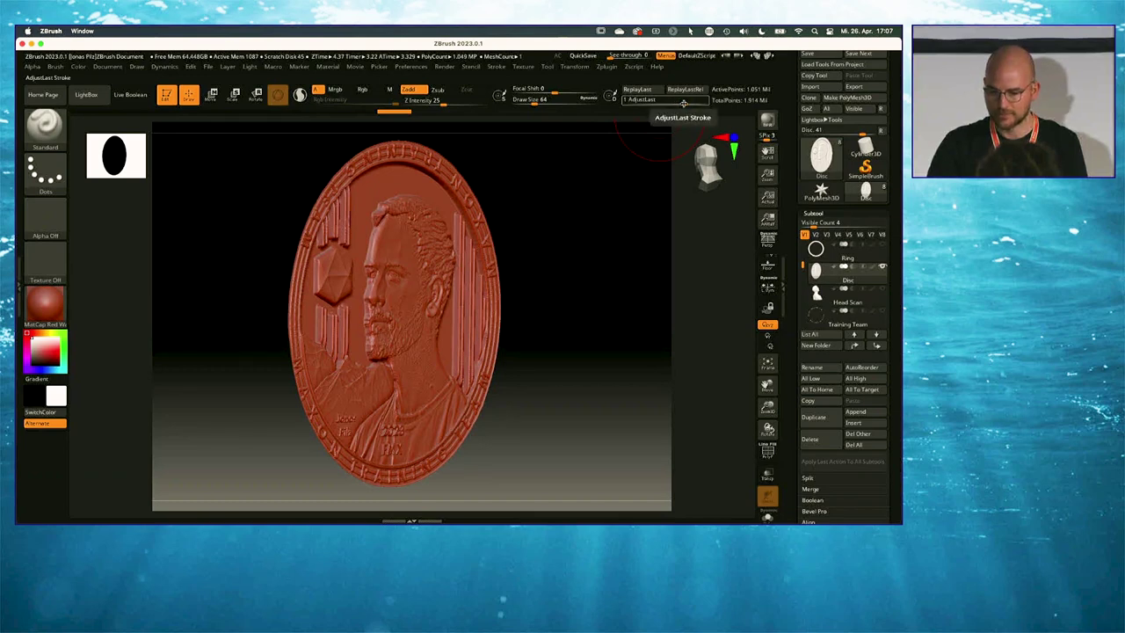
pyautogui.moveTo(683, 103)
pyautogui.mouseDown()
pyautogui.moveTo(659, 102)
pyautogui.moveTo(718, 104)
pyautogui.moveTo(626, 103)
pyautogui.moveTo(674, 103)
pyautogui.mouseUp()
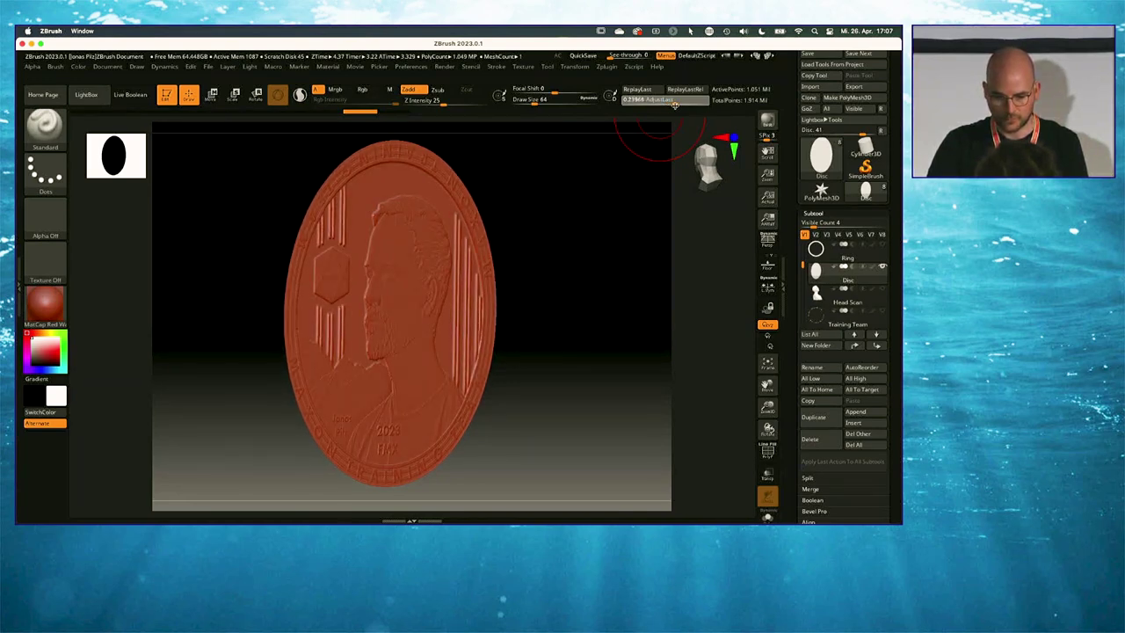
pyautogui.moveTo(675, 104); pyautogui.dragTo(708, 100)
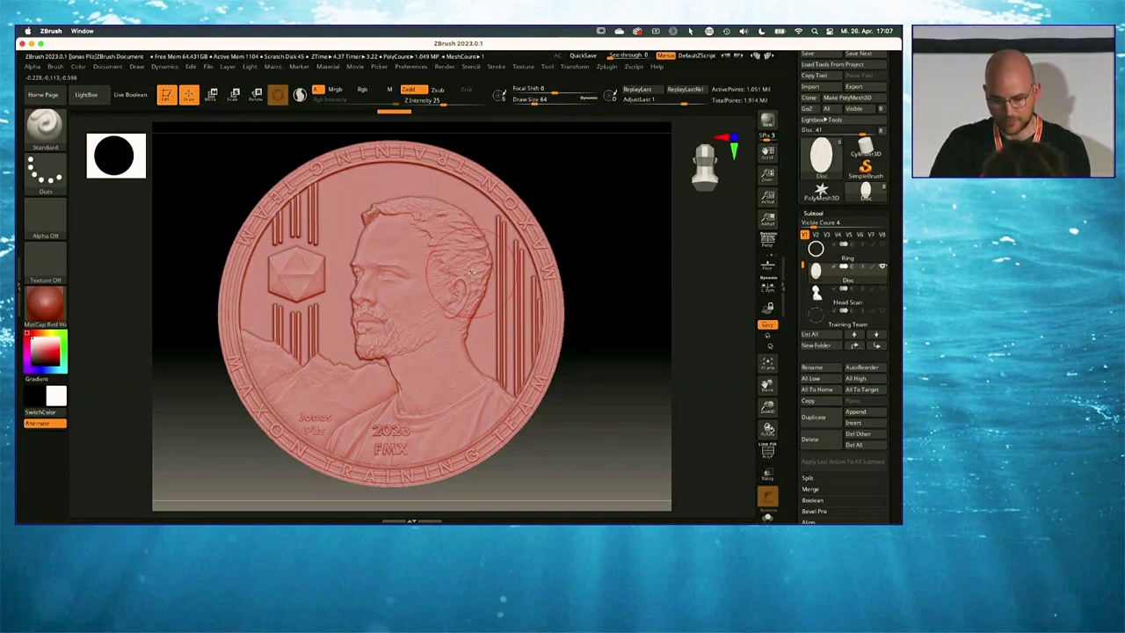
# Mask the Disc by cavity, with blur 2 and intensity 100
pyautogui.moveTo(895, 340); pyautogui.dragTo(810, 194)
pyautogui.click(810, 194)
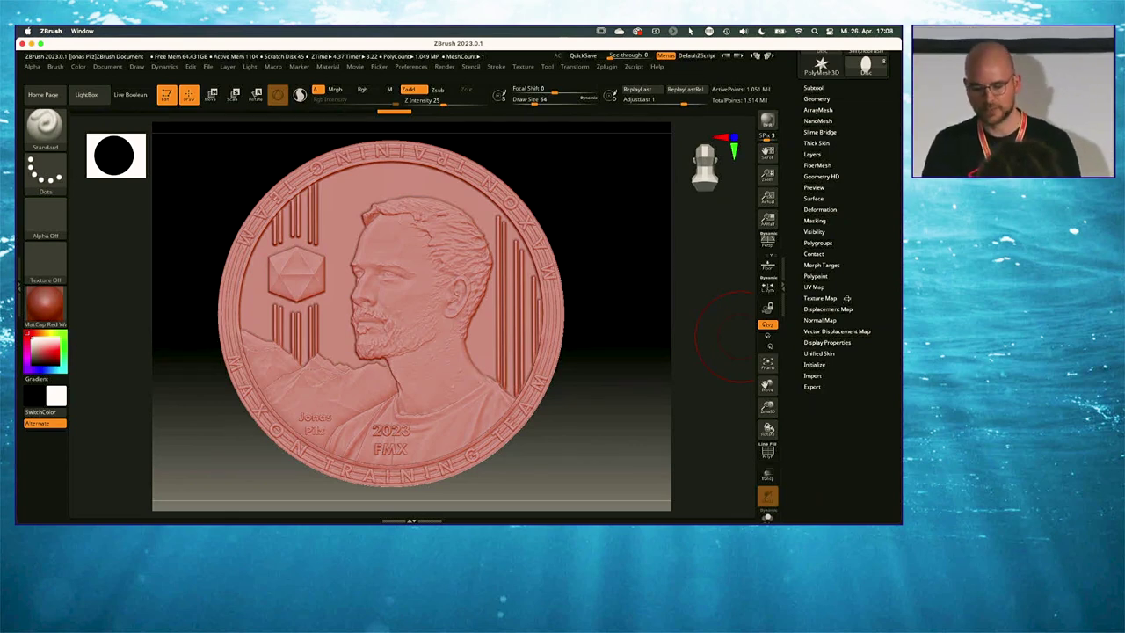
pyautogui.click(820, 223)
pyautogui.moveTo(896, 405); pyautogui.dragTo(894, 356)
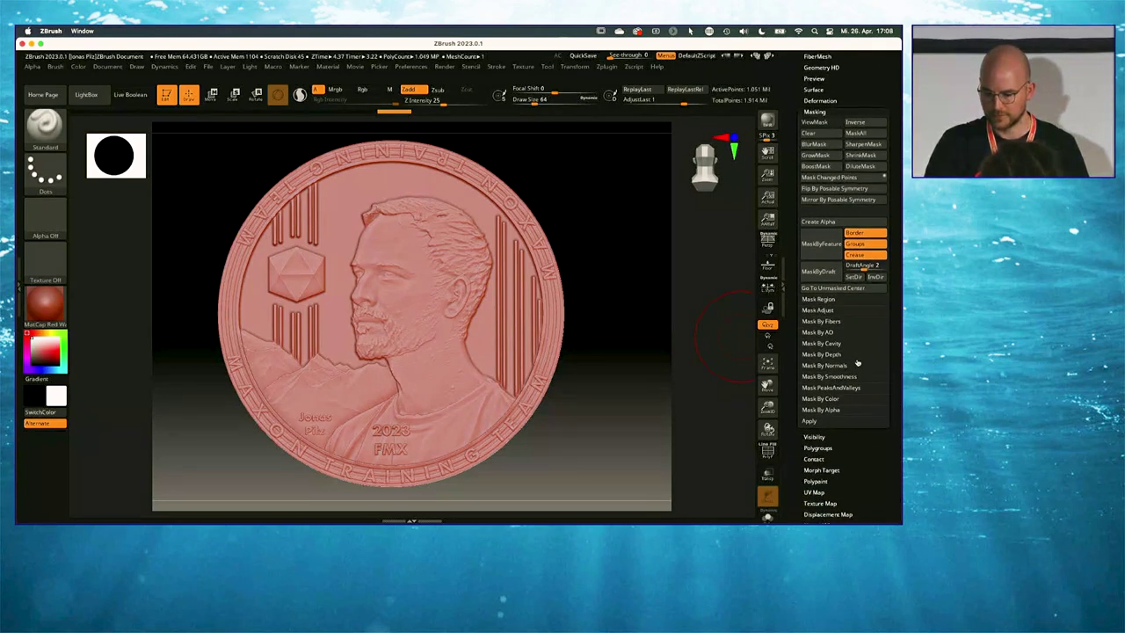
pyautogui.click(822, 343)
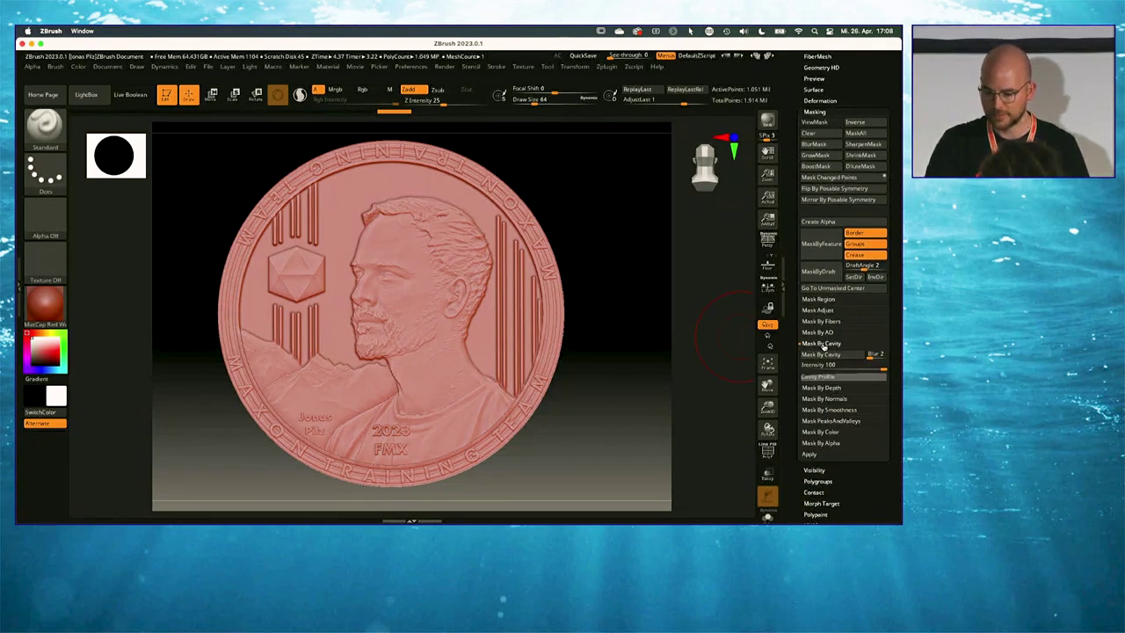
pyautogui.click(831, 354)
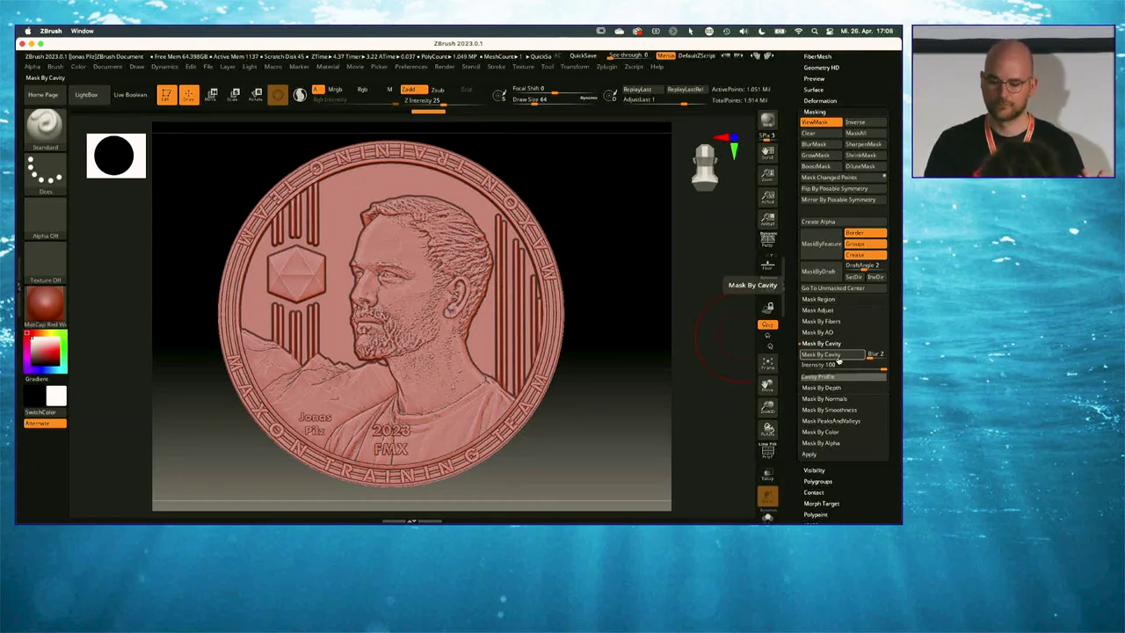
# Create a new texture map for the Disc from its cavity masking and preview it
pyautogui.scroll(-3, 891, 466)
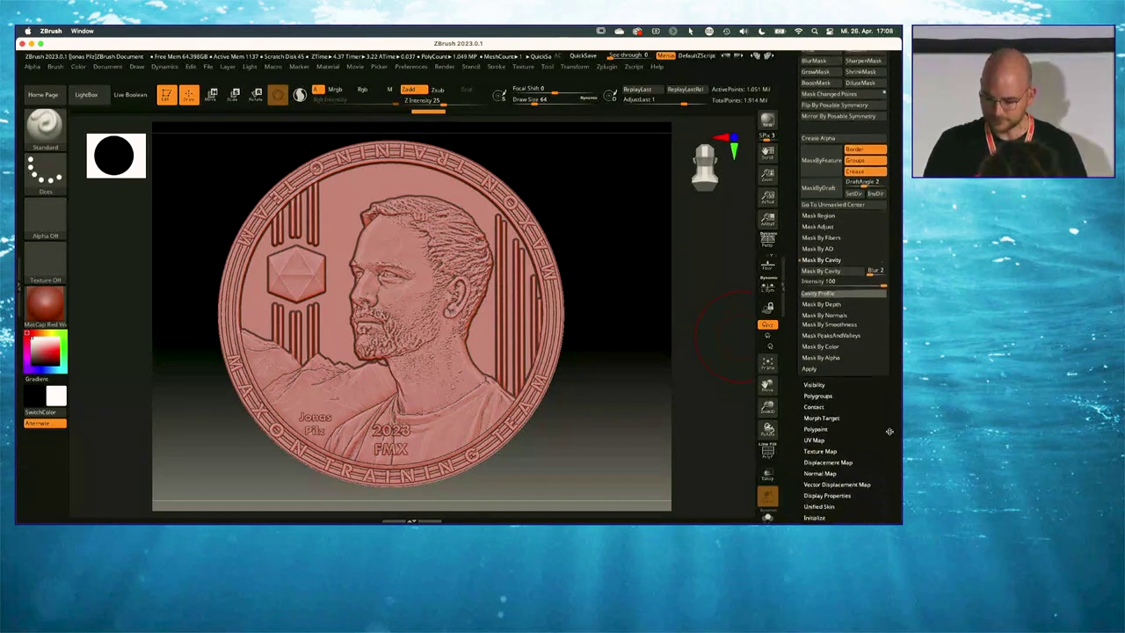
pyautogui.scroll(-5, 890, 432)
pyautogui.click(829, 329)
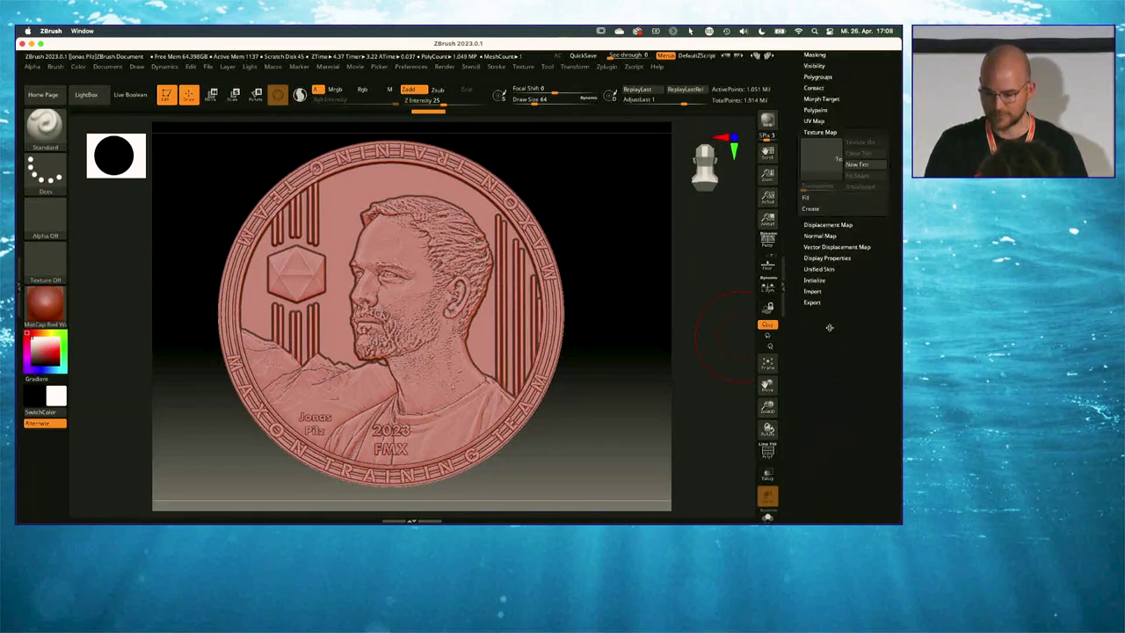
pyautogui.click(809, 209)
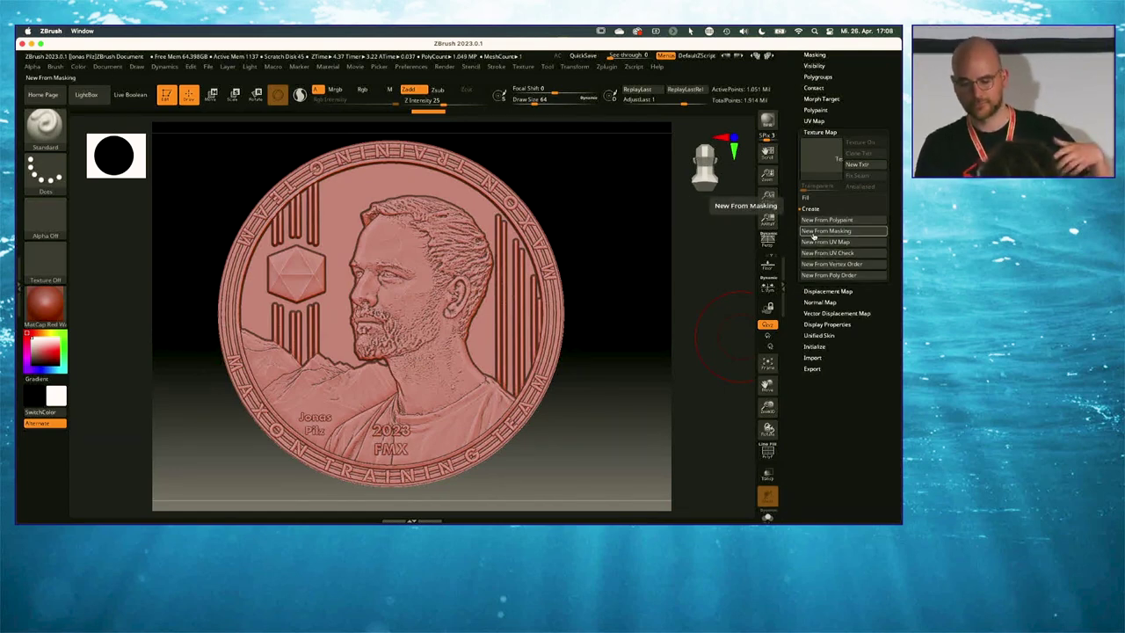
pyautogui.click(813, 234)
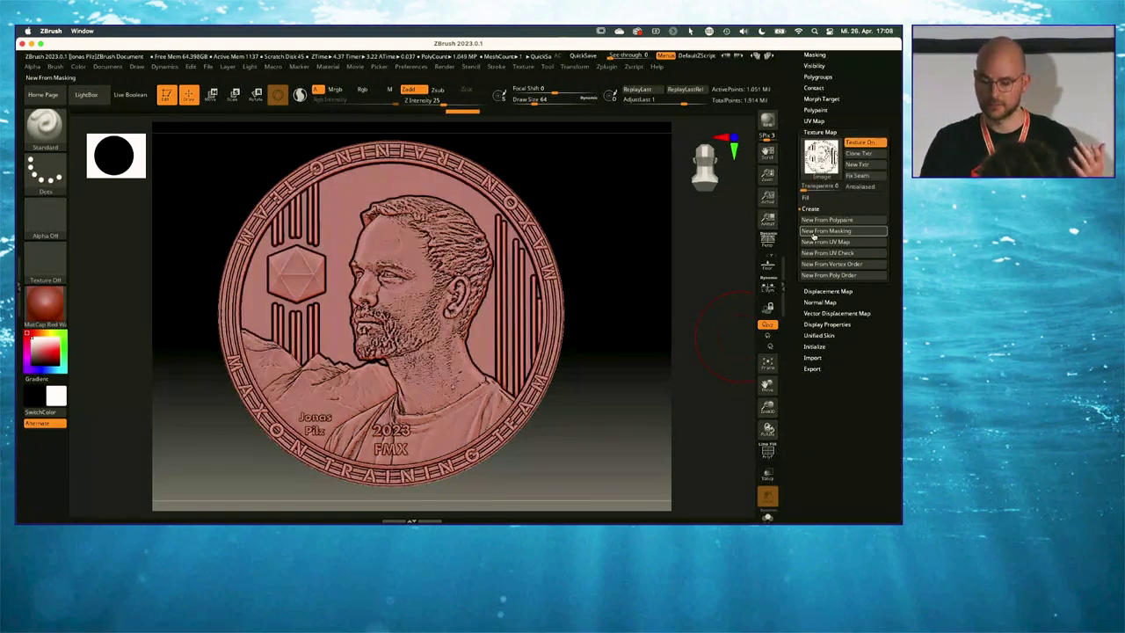
pyautogui.moveTo(821, 160)
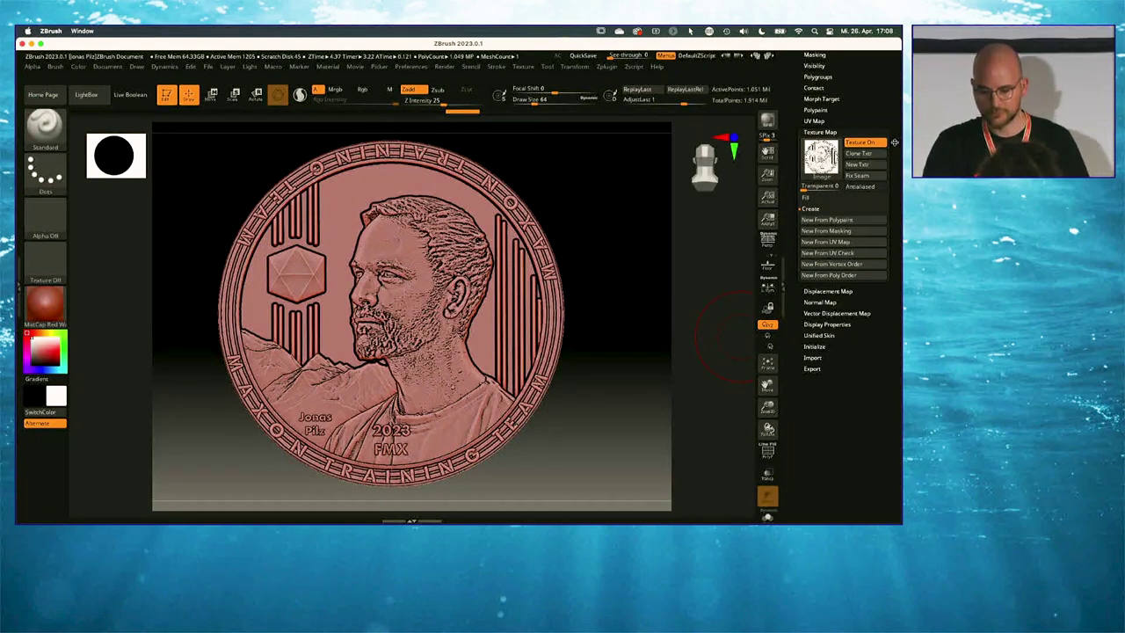
# Try to create a displacement map of the Disc at its highest subdivision level
pyautogui.click(848, 292)
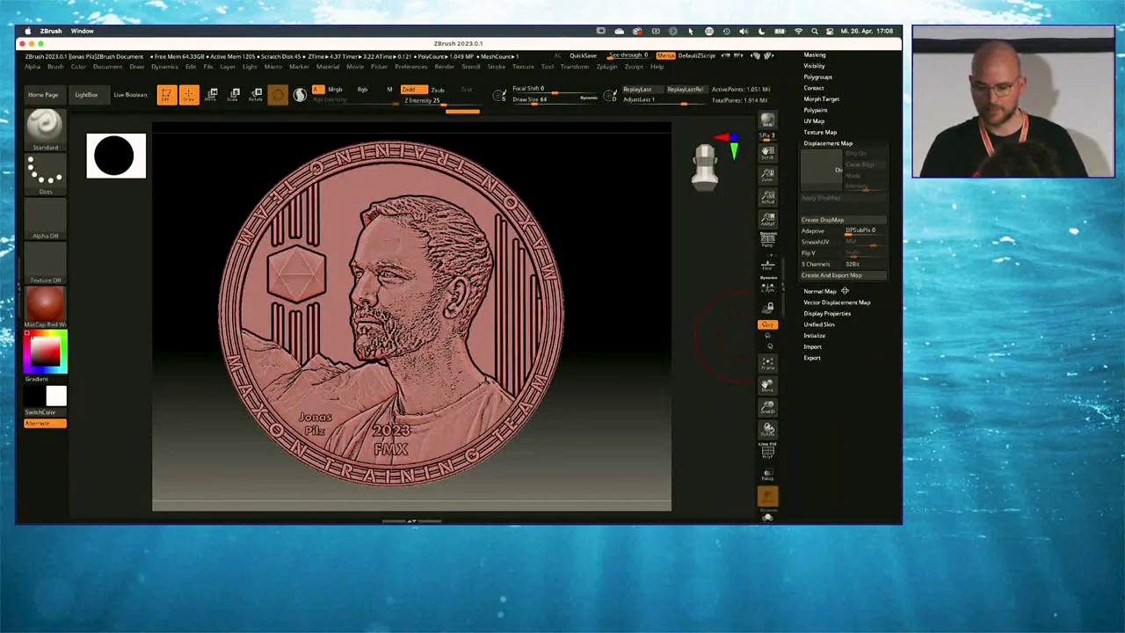
pyautogui.click(830, 225)
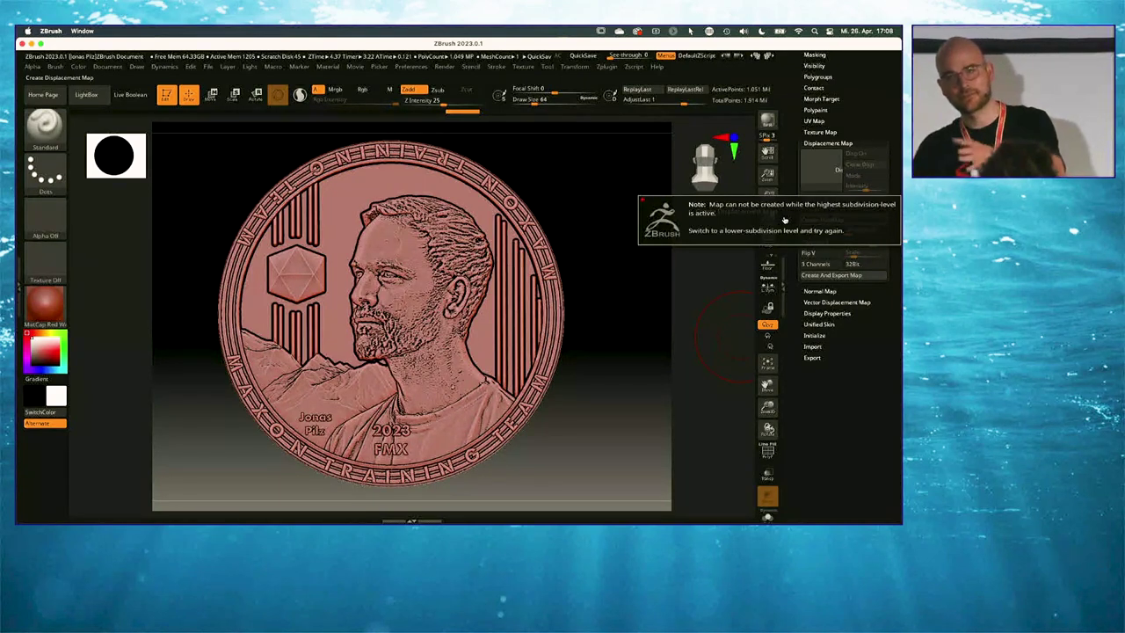
pyautogui.click(888, 143)
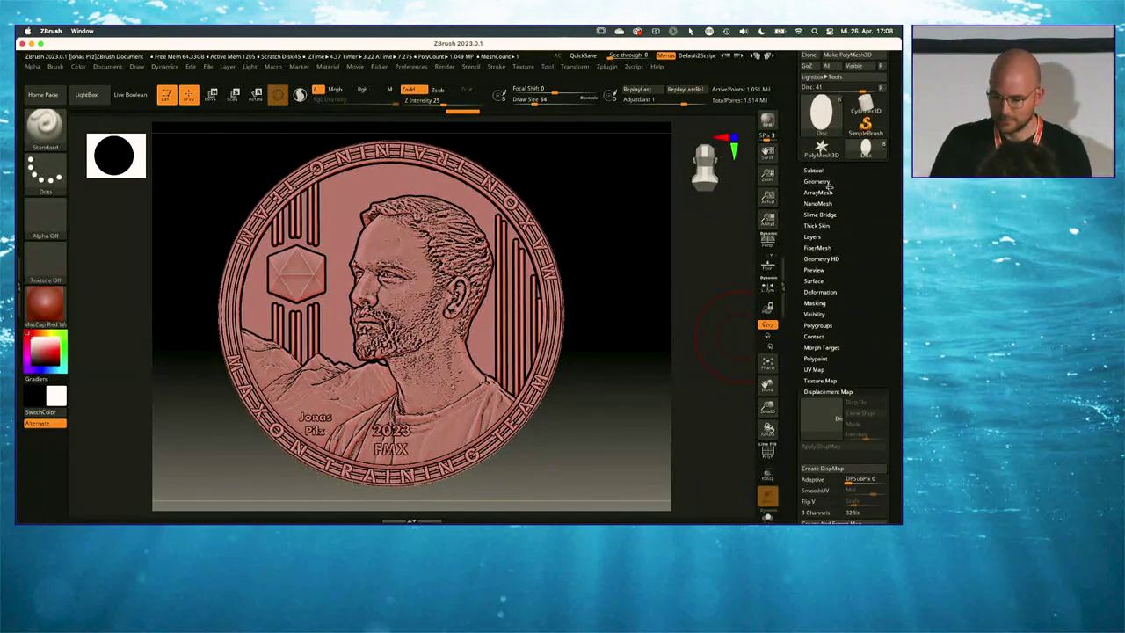
# Lower the Disc to subdivision level 1, create its displacement map, and preview the map
pyautogui.click(825, 185)
pyautogui.moveTo(824, 188); pyautogui.dragTo(790, 217)
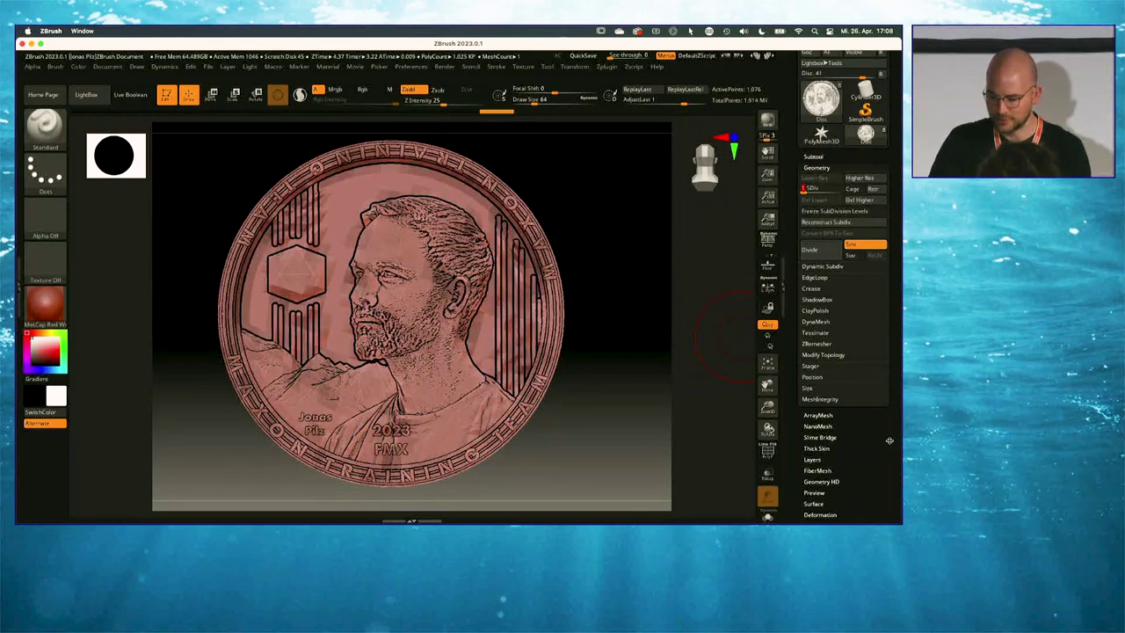
pyautogui.scroll(-2, 888, 407)
pyautogui.scroll(-5, 888, 407)
pyautogui.click(830, 265)
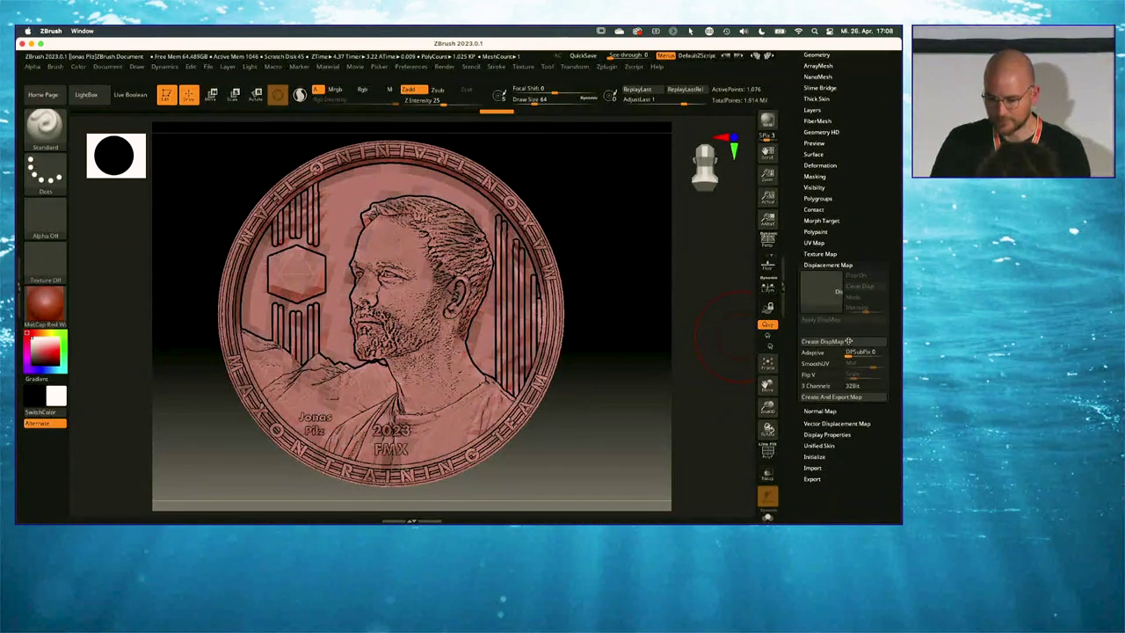
pyautogui.click(829, 343)
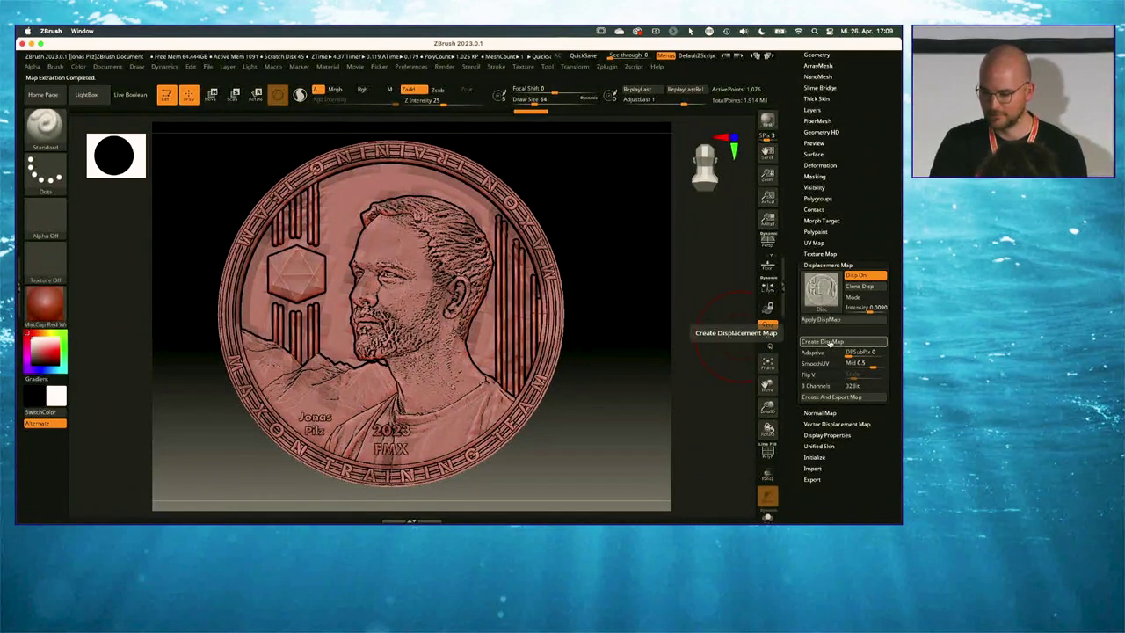
pyautogui.moveTo(824, 301)
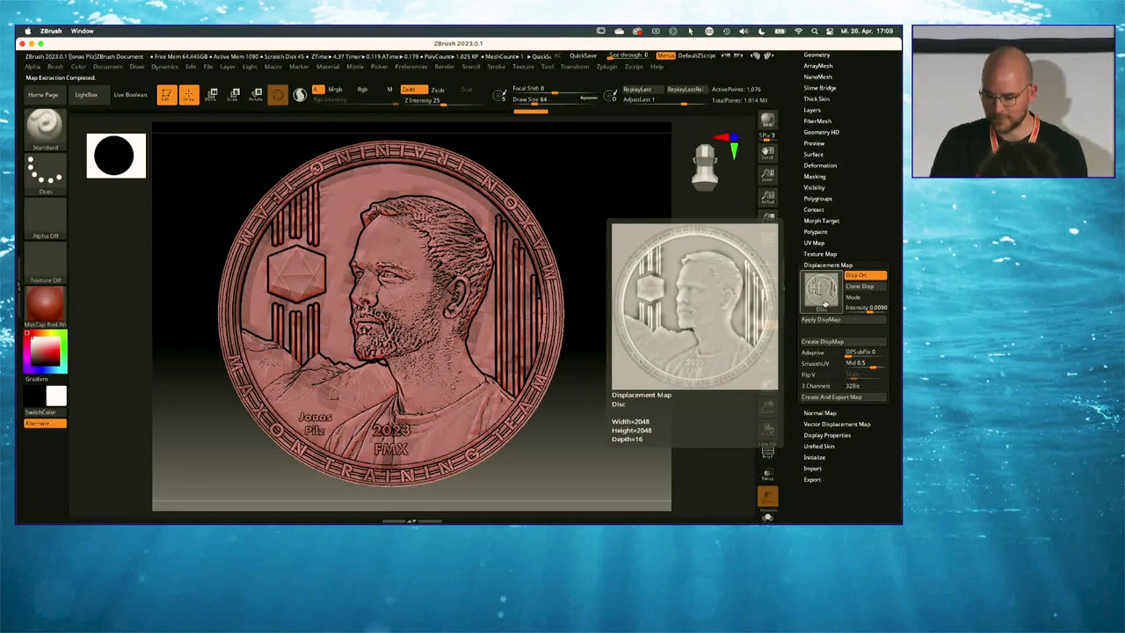
# Create a normal map for the Disc with Tangent, SmoothUV and SNormals enabled
pyautogui.click(826, 411)
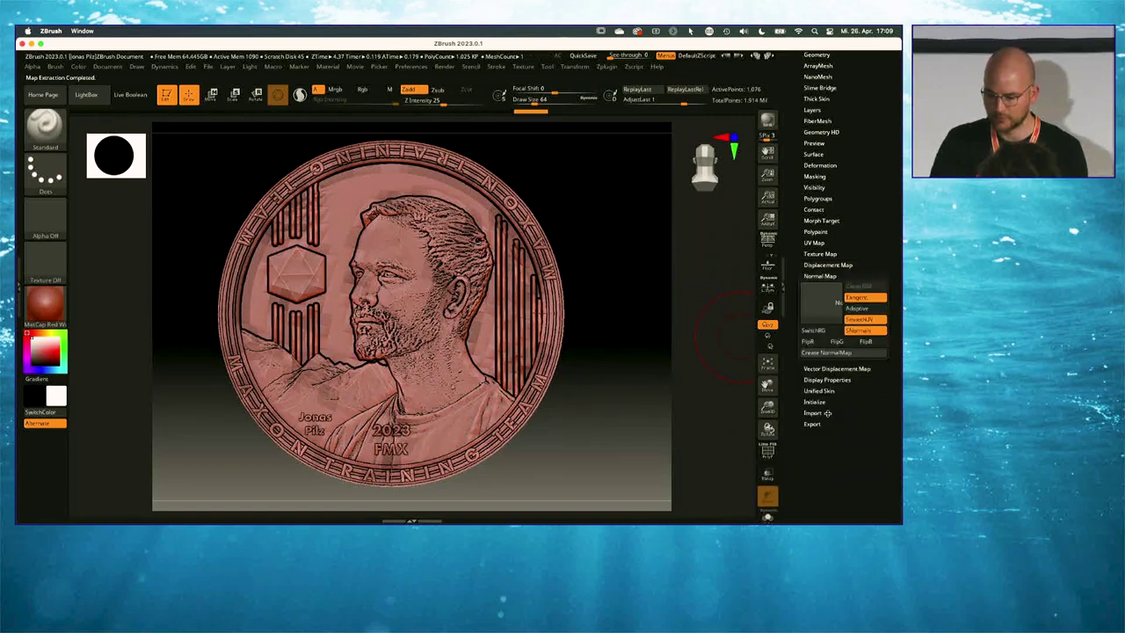
pyautogui.click(840, 352)
pyautogui.moveTo(826, 306)
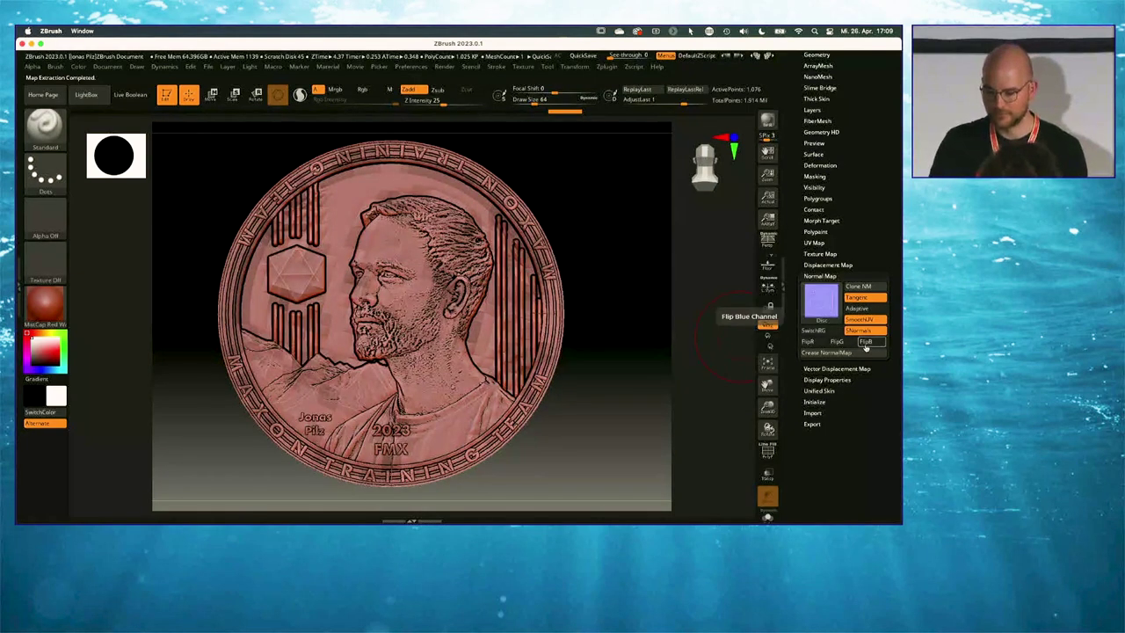
pyautogui.scroll(1, 888, 246)
pyautogui.scroll(5, 889, 246)
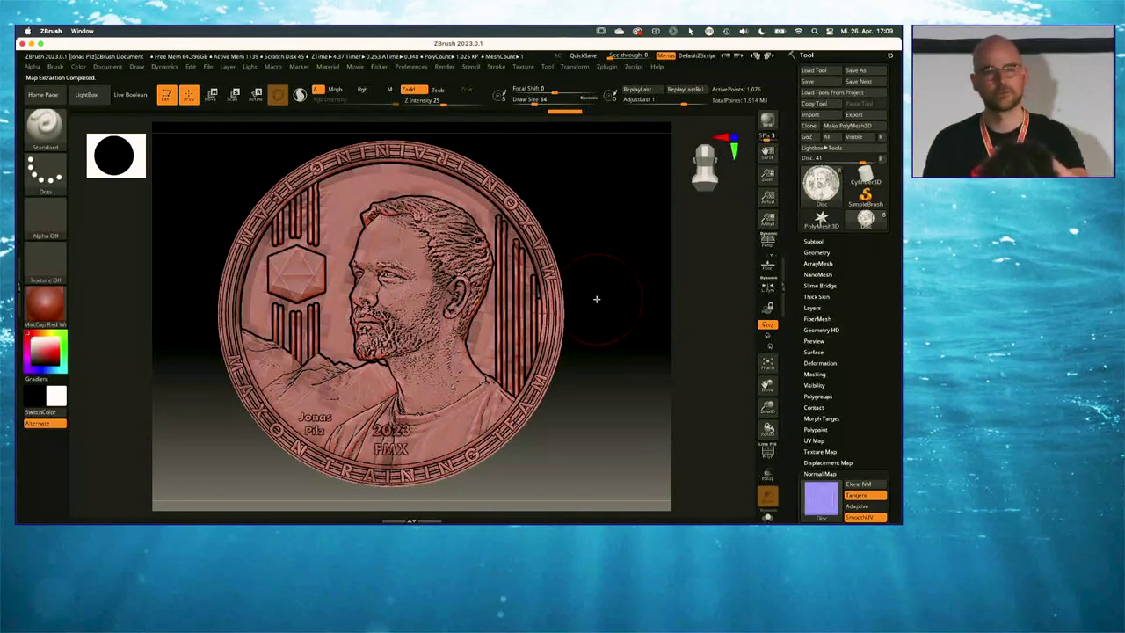
# Switch to Cinema 4D and create a new empty project
pyautogui.press('super+Tab')
pyautogui.press('super+Tab')
pyautogui.press('super+Tab')
pyautogui.press('super+Tab')
pyautogui.press('super+Tab')
pyautogui.click(358, 289)
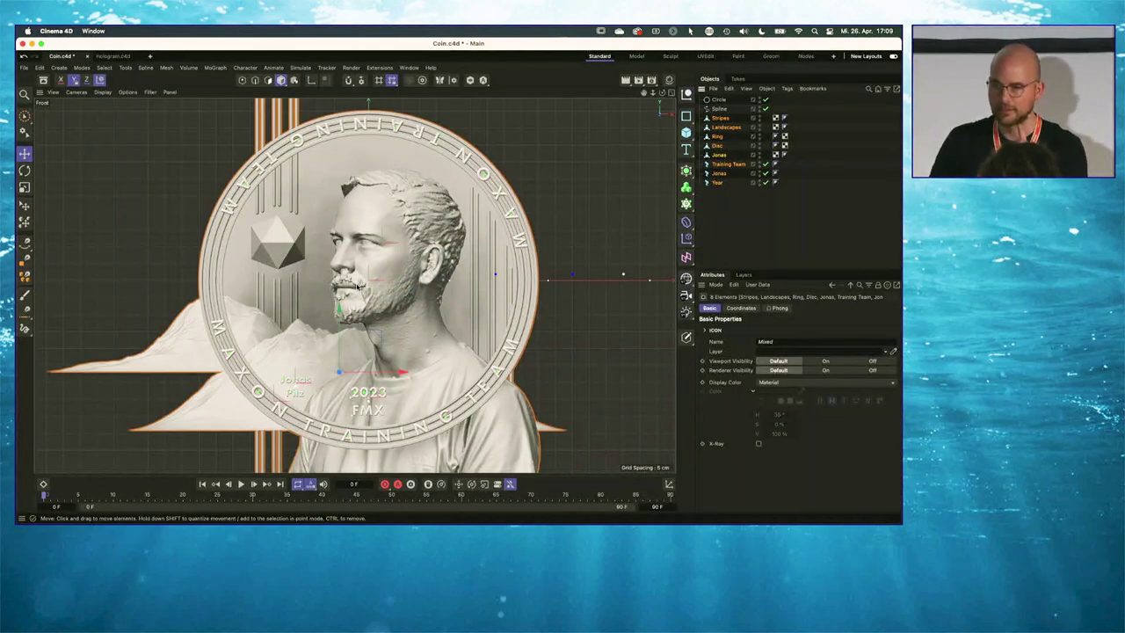
pyautogui.press('super+n')
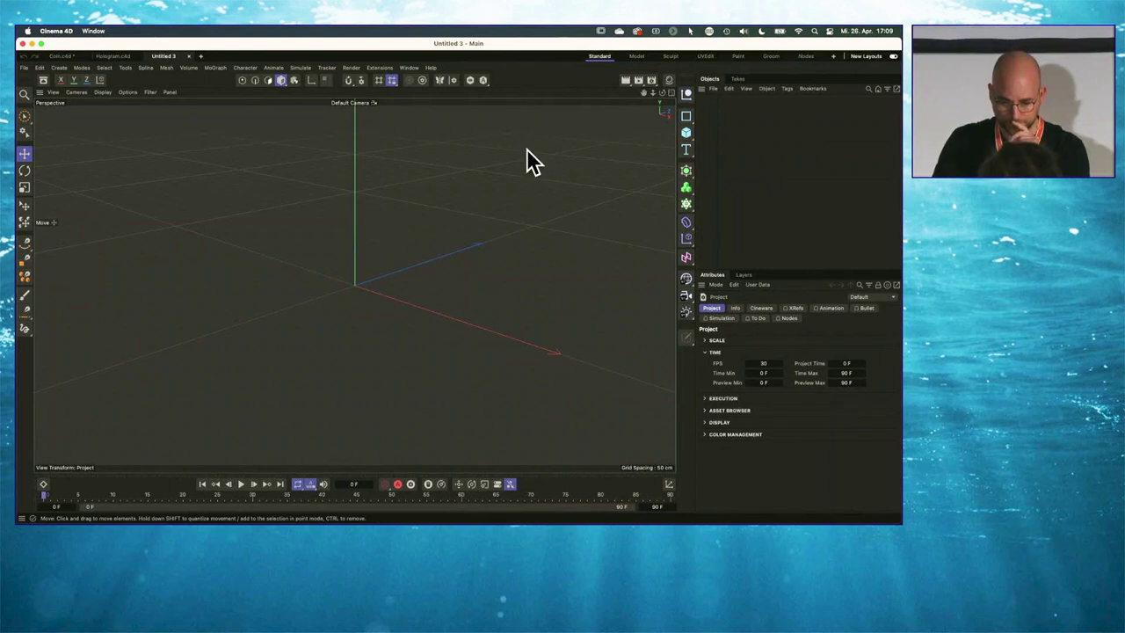
# Set the new project's renderer to Redshift and close the render settings
pyautogui.click(651, 80)
pyautogui.click(651, 99)
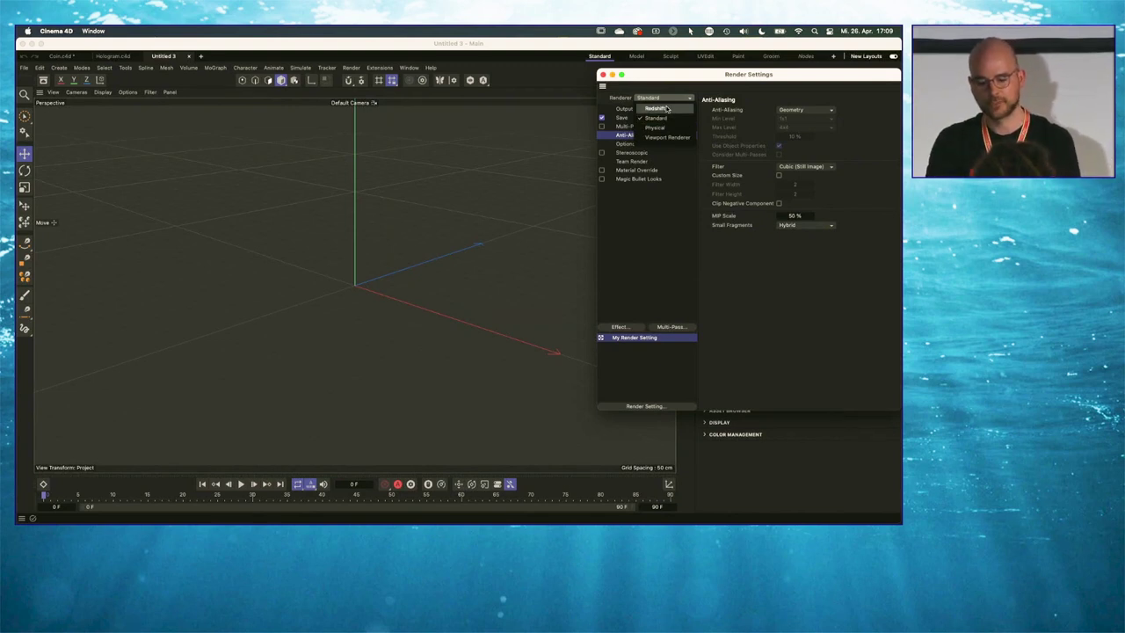
pyautogui.click(666, 108)
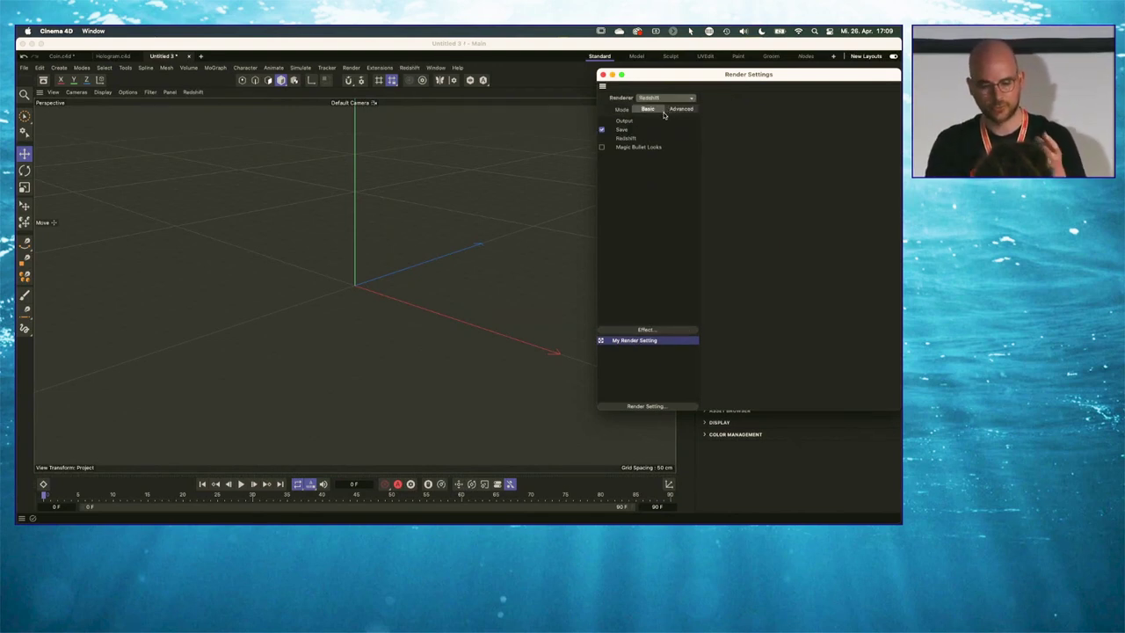
pyautogui.click(602, 75)
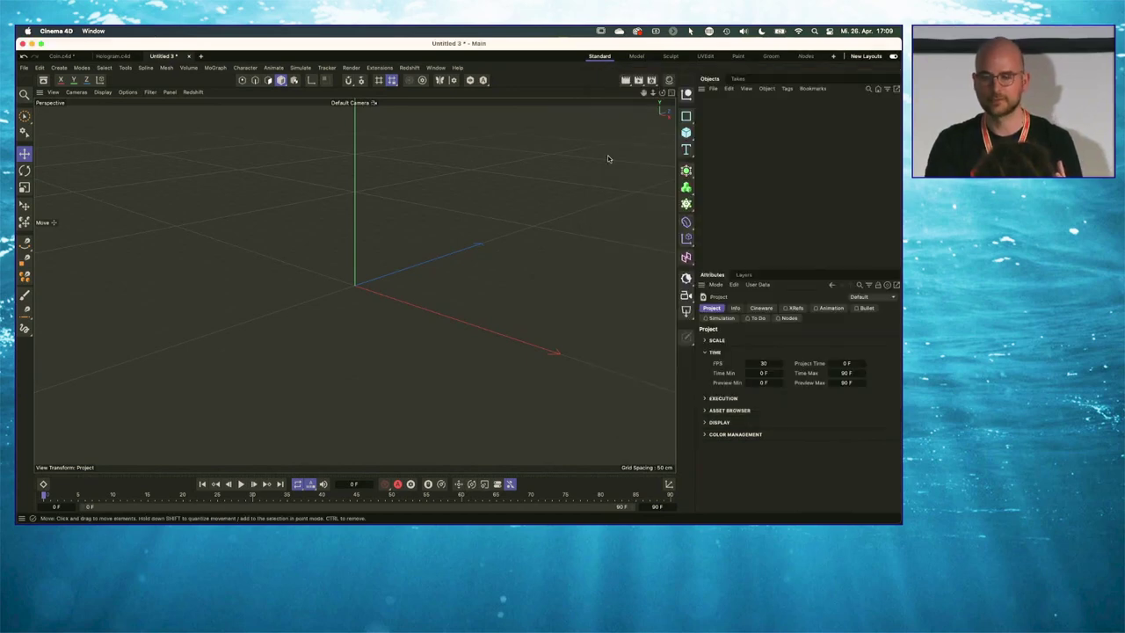
# Switch to ZBrush and send the Disc with its maps to Cinema 4D through GoZ
pyautogui.press('super+Tab')
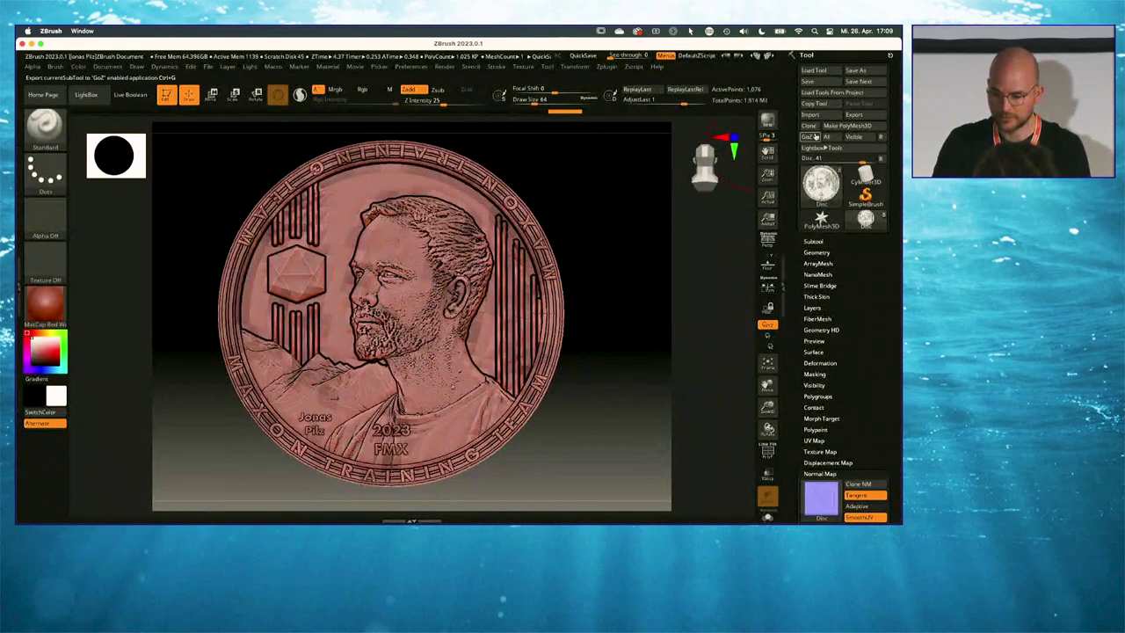
pyautogui.click(807, 138)
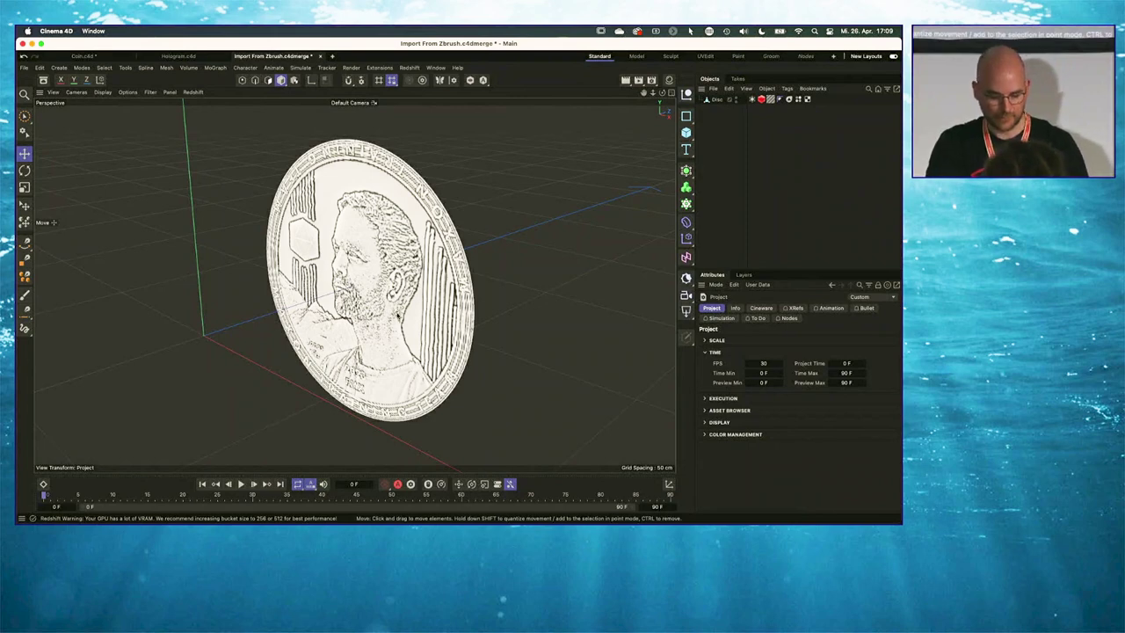
pyautogui.keyDown('alt'); pyautogui.moveTo(362, 327); pyautogui.dragTo(399, 292); pyautogui.keyUp('alt')
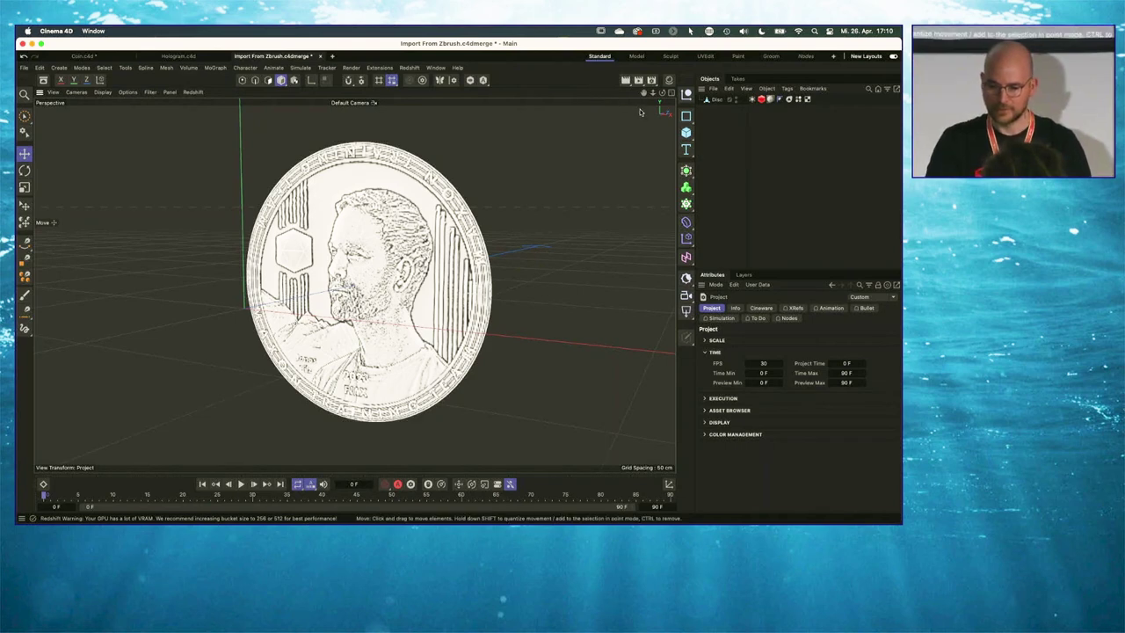
# Open the Disc material's node graph and move the three texture nodes and the ZBrush GoZ group away from the Standard Material
pyautogui.click(669, 80)
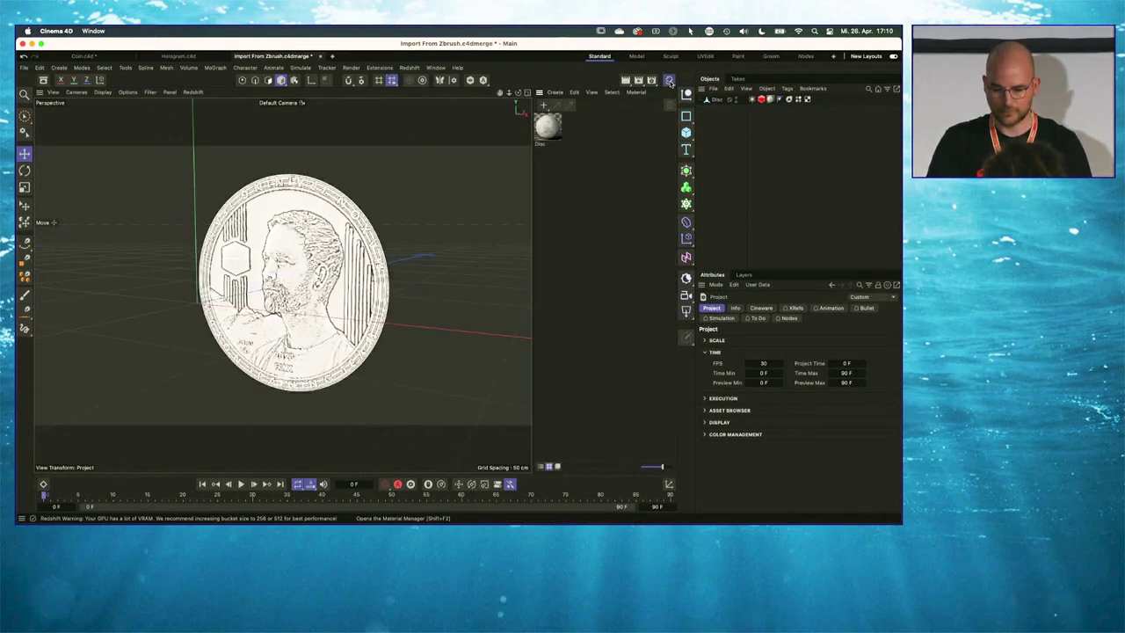
pyautogui.doubleClick(548, 132)
pyautogui.moveTo(615, 126); pyautogui.dragTo(400, 128)
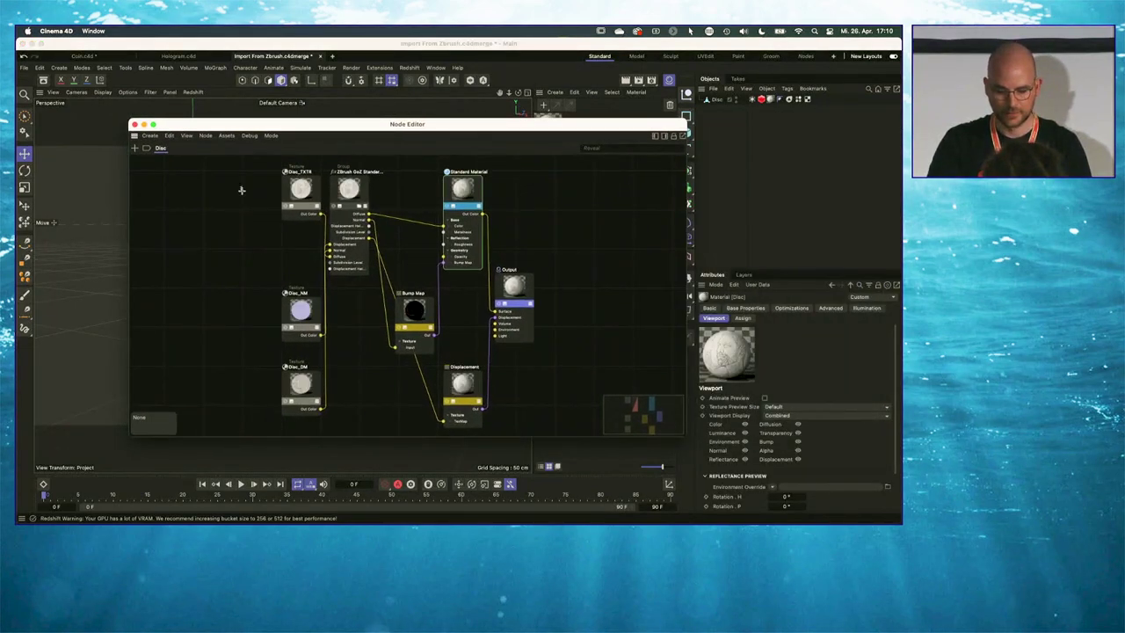
pyautogui.moveTo(240, 185); pyautogui.dragTo(358, 401)
pyautogui.moveTo(356, 206); pyautogui.dragTo(263, 198)
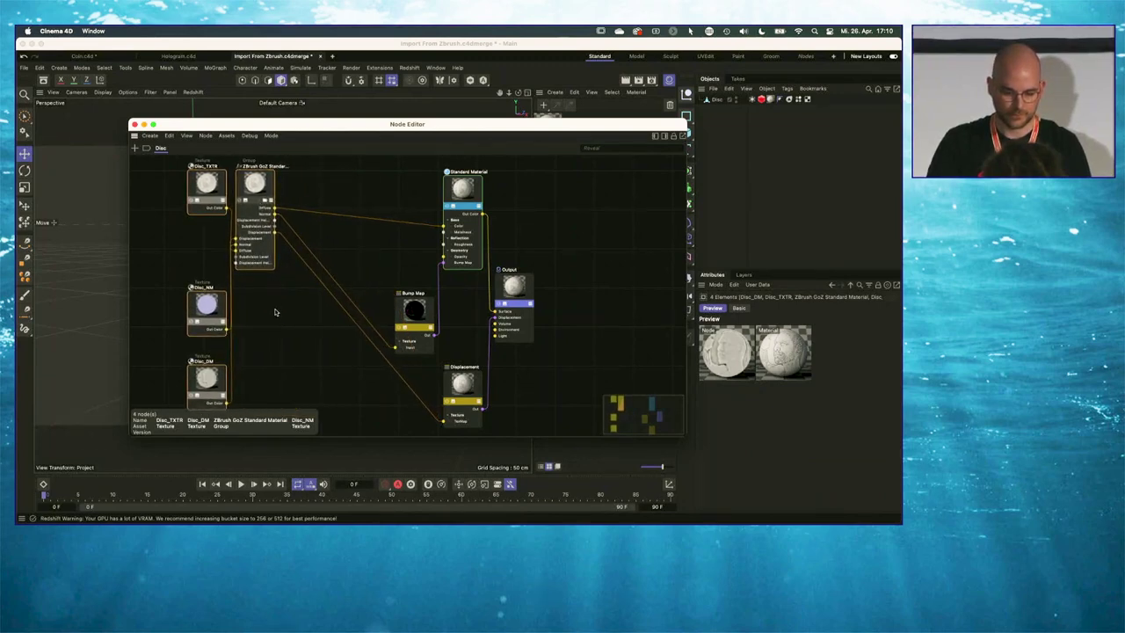
# Stack the Disc_NM and Disc_DM texture nodes closely beneath the Disc_TXTR node
pyautogui.click(209, 308)
pyautogui.moveTo(209, 307); pyautogui.dragTo(203, 245)
pyautogui.moveTo(212, 379); pyautogui.dragTo(204, 301)
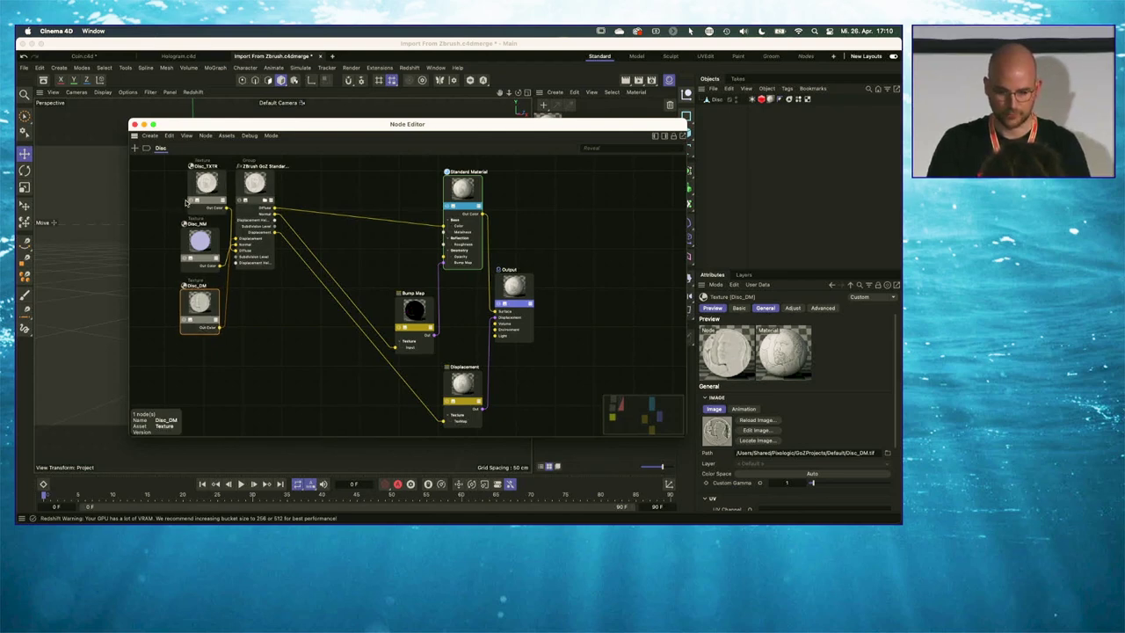
# Inspect the ZBrush GoZ group, shift it with its texture nodes farther from the Standard Material, and close the node graph
pyautogui.scroll(5, 185, 202)
pyautogui.scroll(-2, 324, 231)
pyautogui.moveTo(324, 231); pyautogui.dragTo(334, 227)
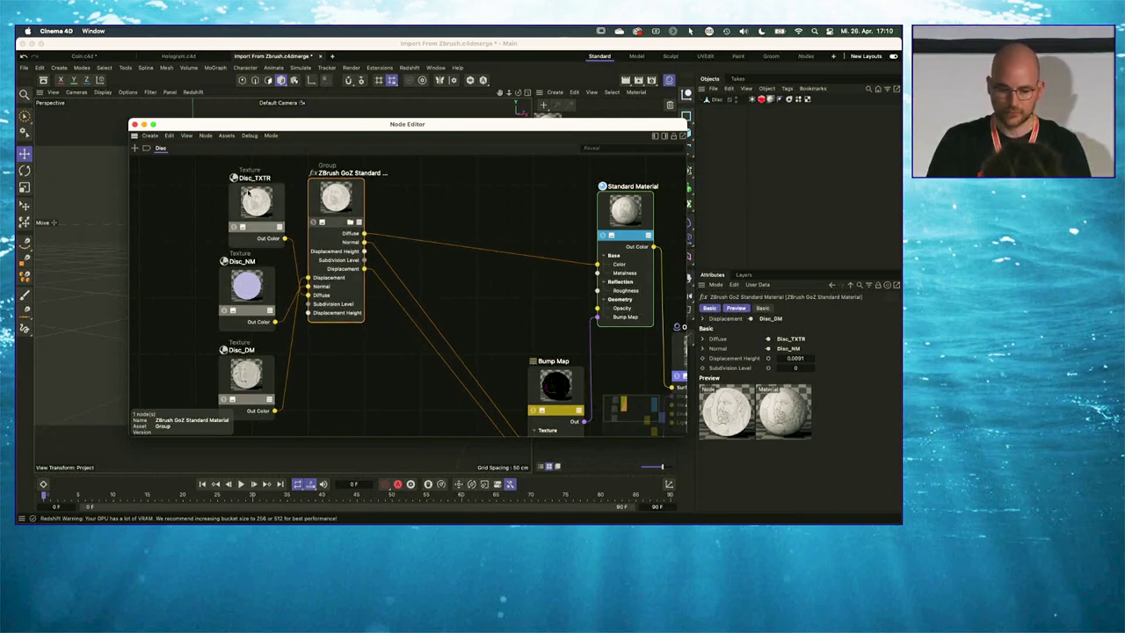
pyautogui.moveTo(194, 181); pyautogui.dragTo(334, 382)
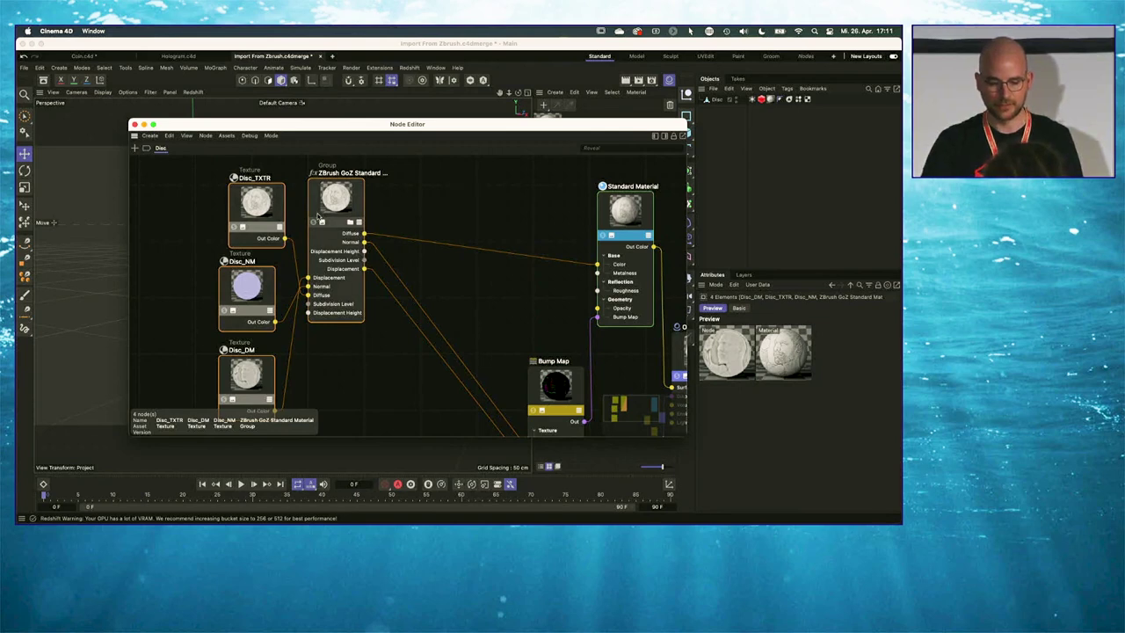
pyautogui.moveTo(333, 229); pyautogui.dragTo(288, 227)
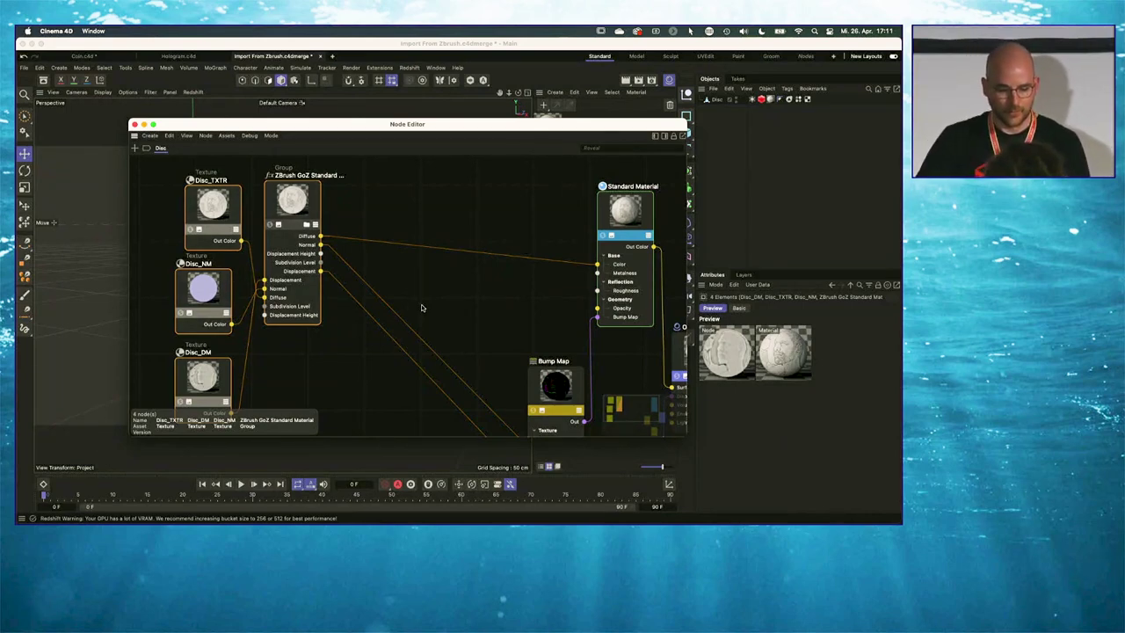
pyautogui.moveTo(400, 128); pyautogui.dragTo(342, 193)
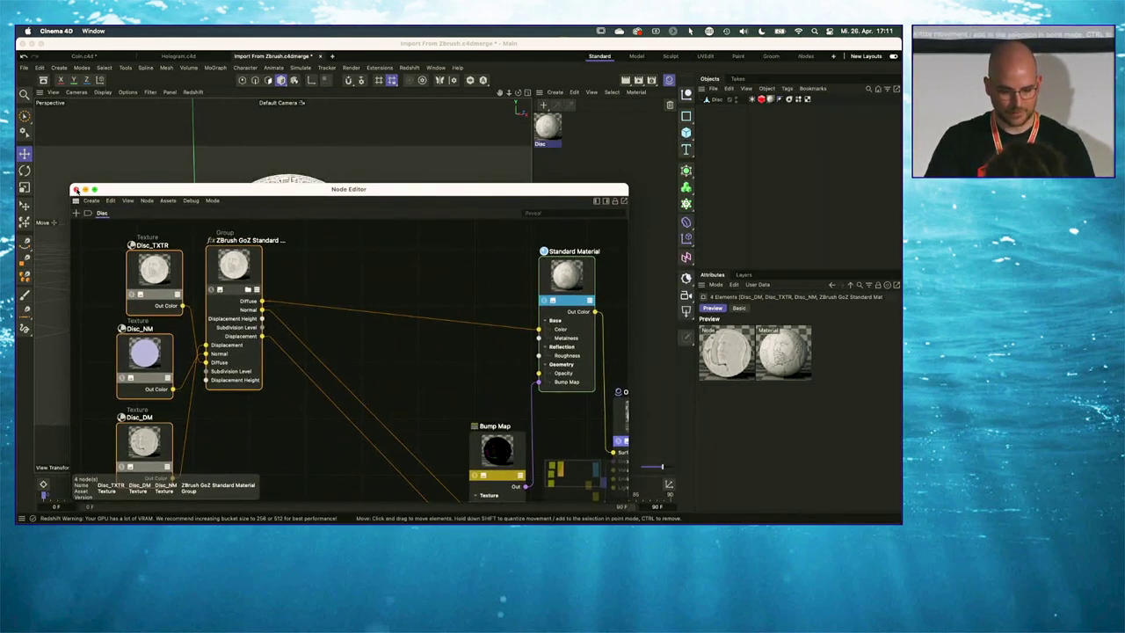
pyautogui.click(76, 189)
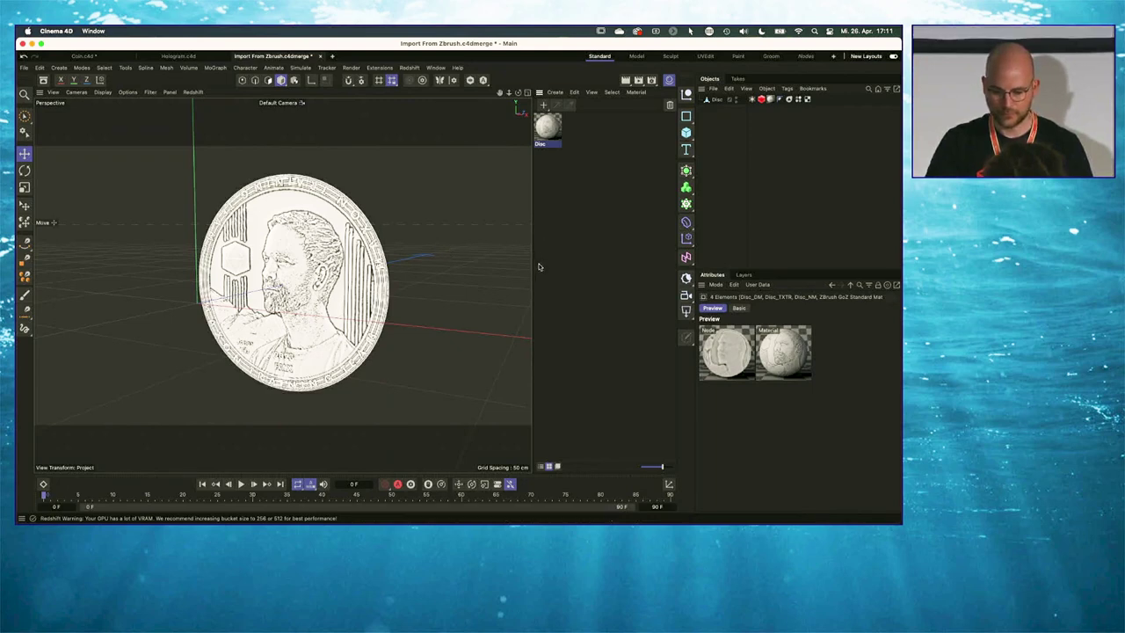
# Add a Redshift Dome Light to the scene and open the Asset Browser with smaller previews and a wider pane
pyautogui.click(686, 310)
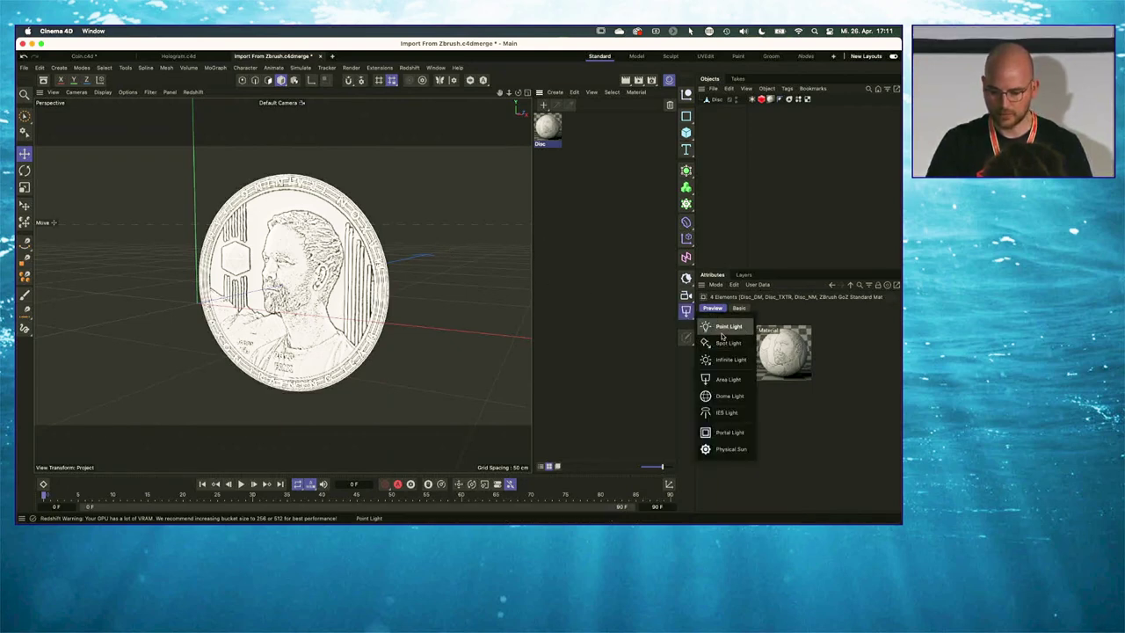
pyautogui.click(743, 396)
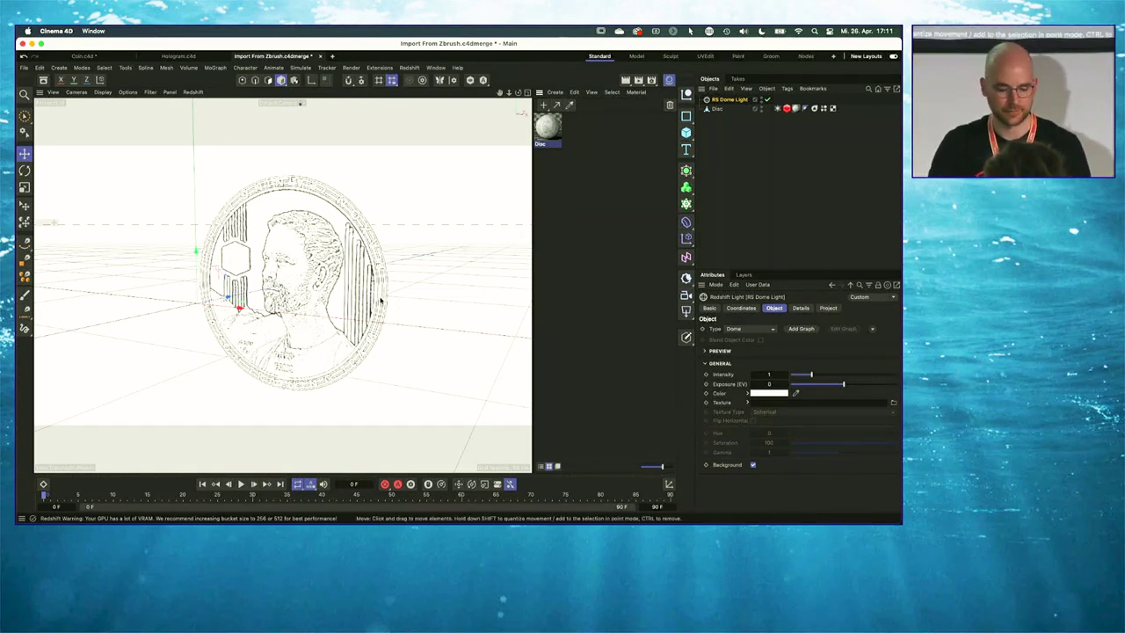
pyautogui.click(43, 81)
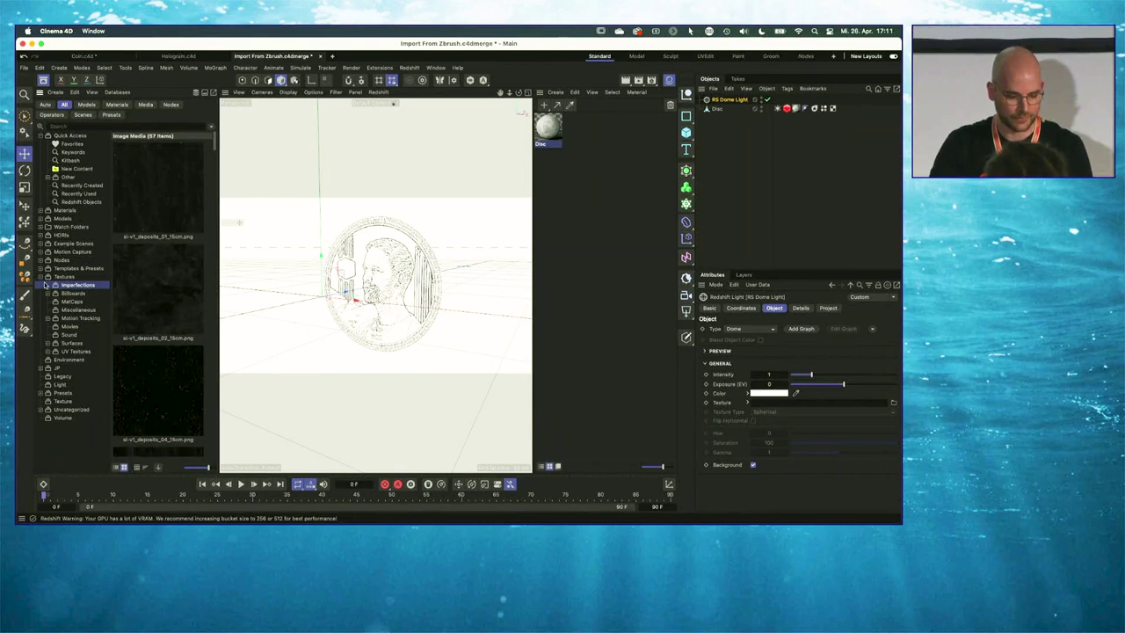
pyautogui.moveTo(208, 466); pyautogui.dragTo(199, 469)
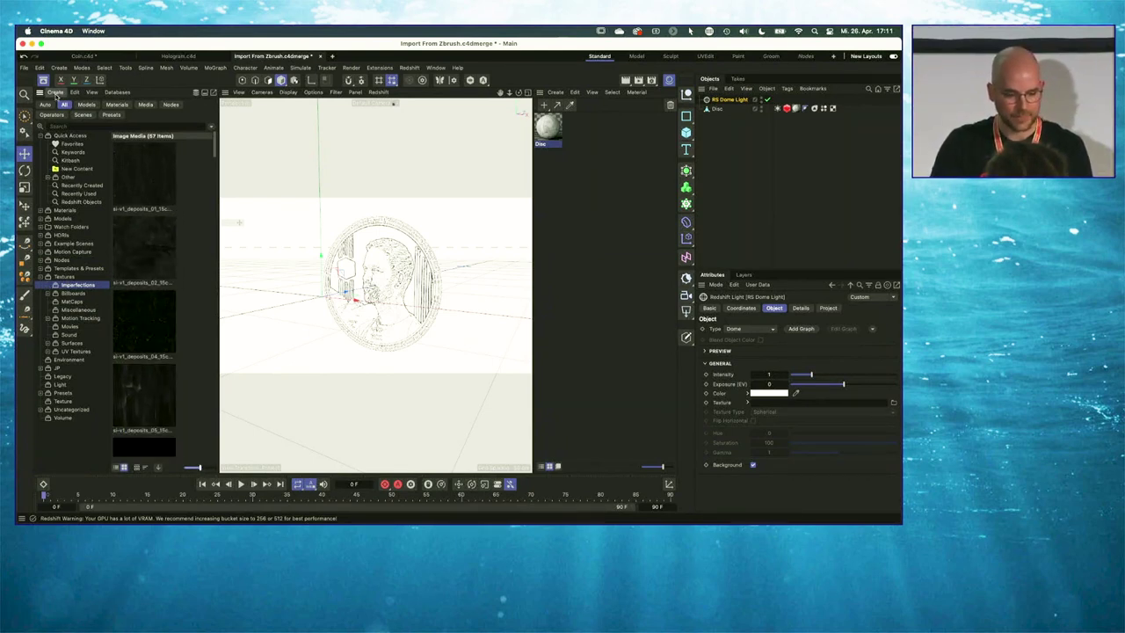
pyautogui.moveTo(218, 201); pyautogui.dragTo(233, 200)
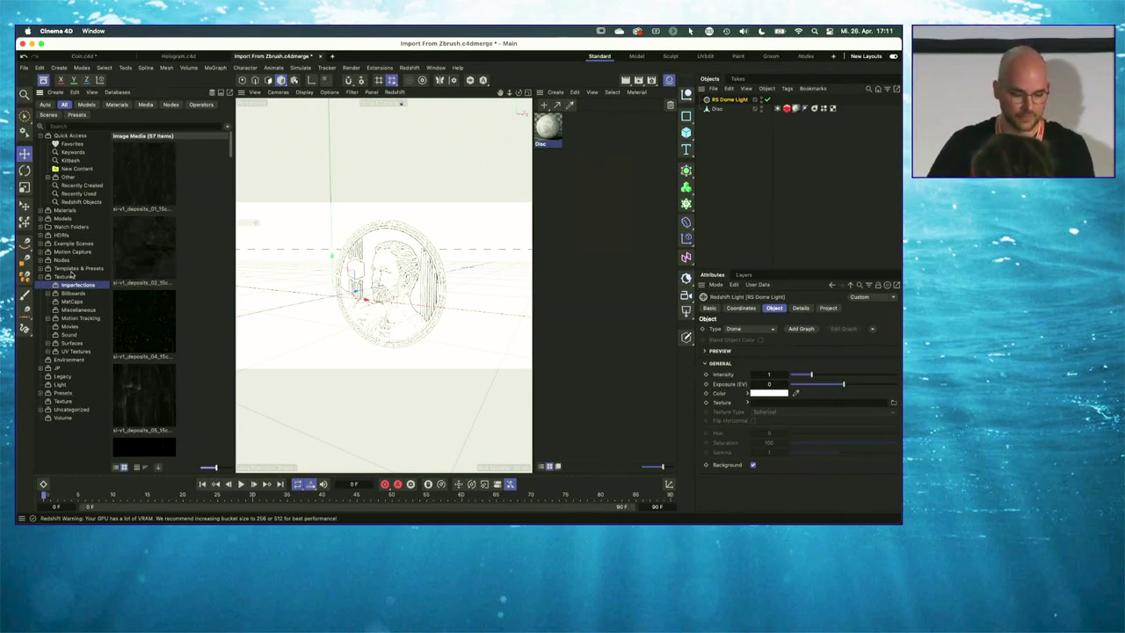
# Look through the HDRIs category for a suitable environment image for the dome light
pyautogui.click(62, 235)
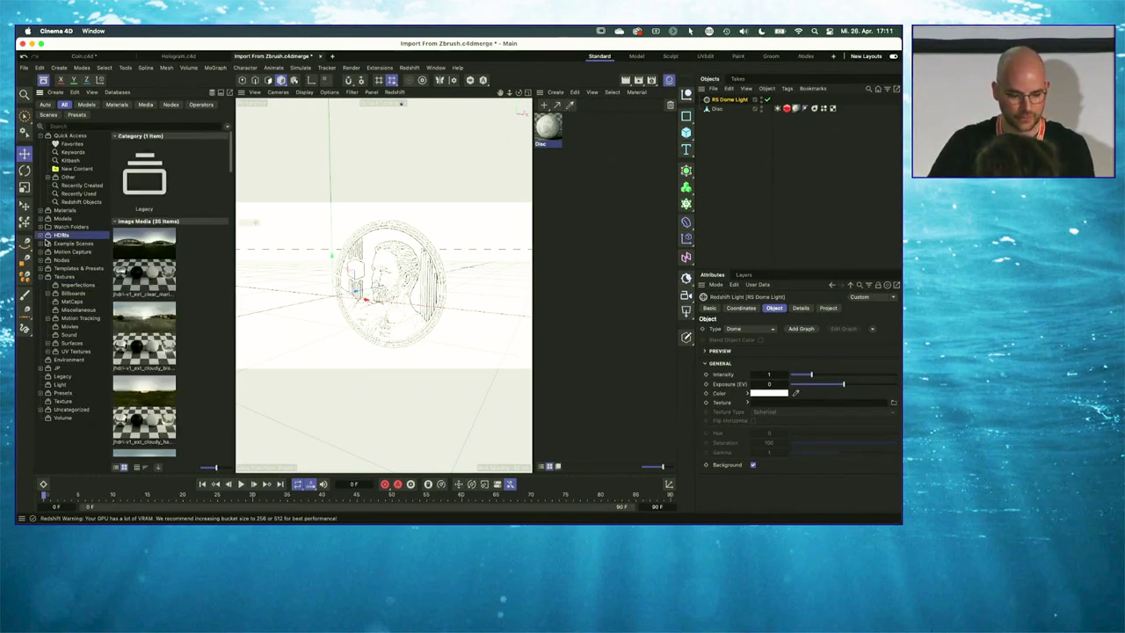
pyautogui.click(40, 239)
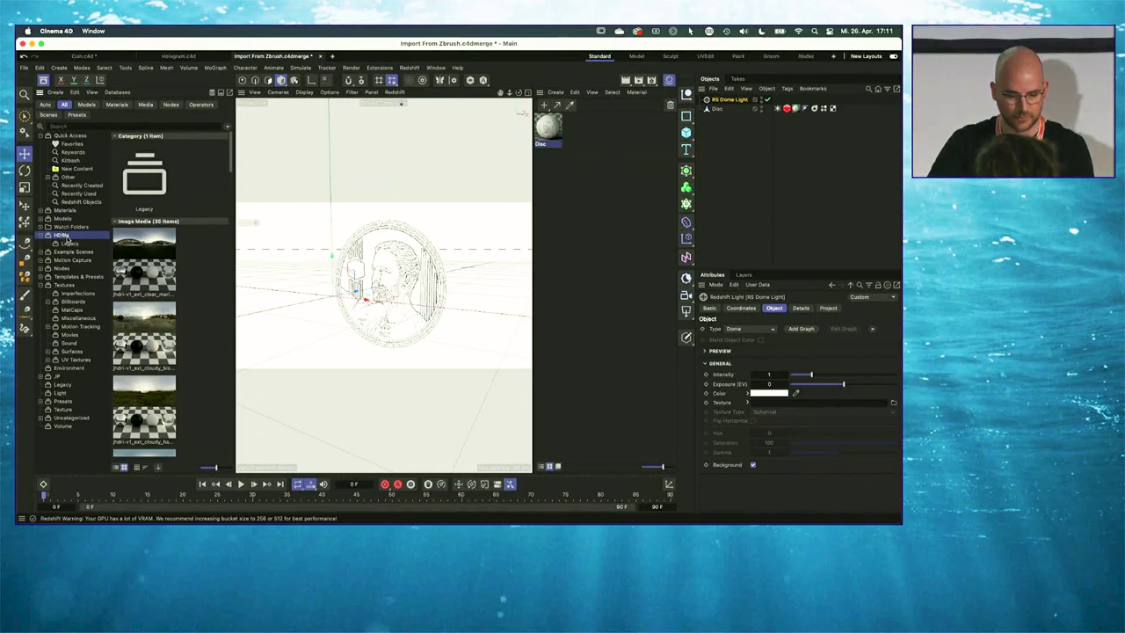
pyautogui.scroll(-6, 177, 256)
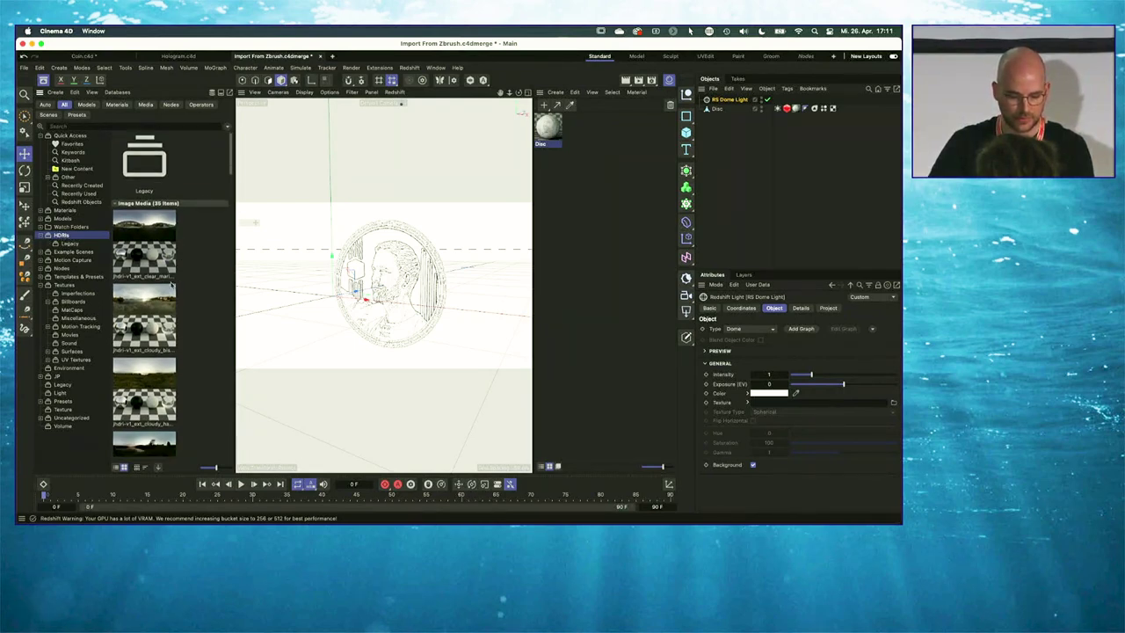
pyautogui.scroll(-8, 163, 291)
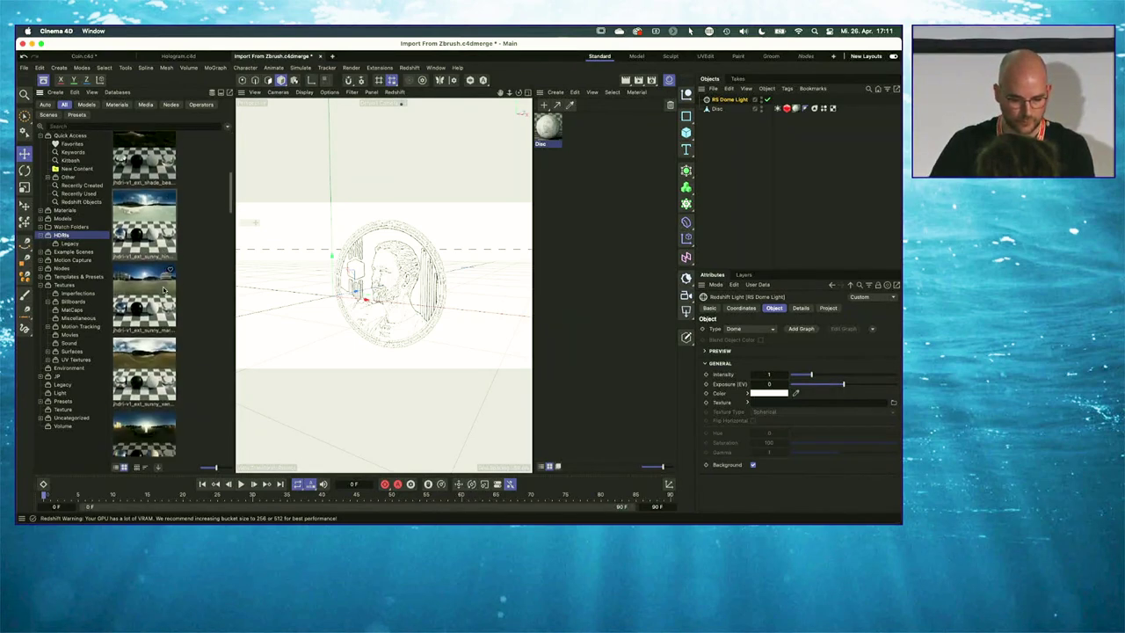
pyautogui.scroll(-8, 163, 290)
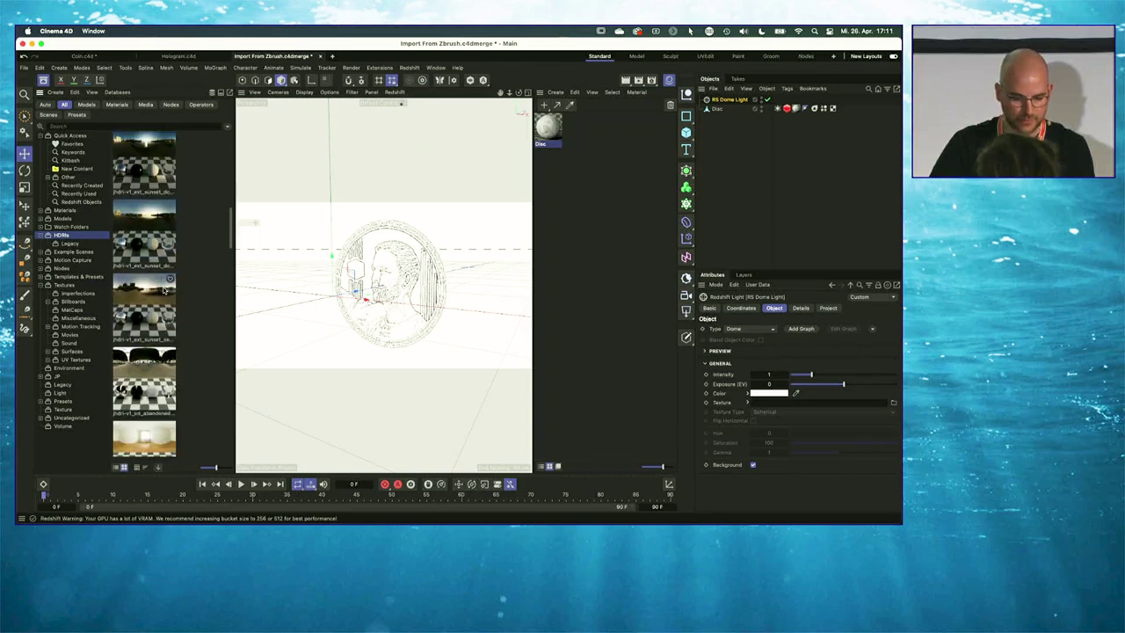
pyautogui.scroll(-6, 163, 291)
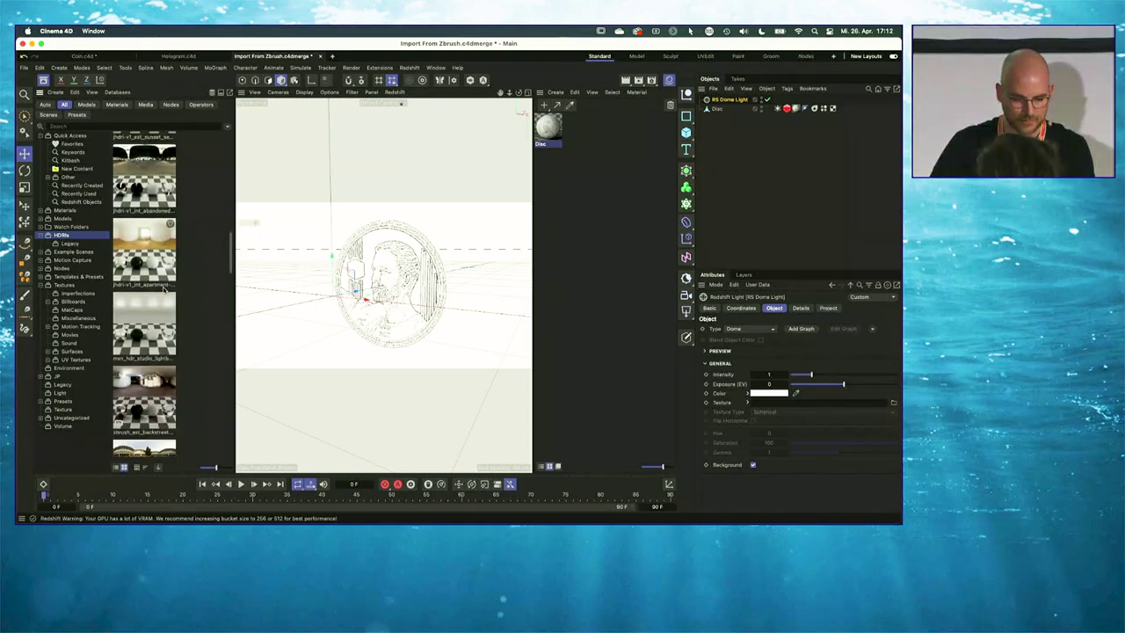
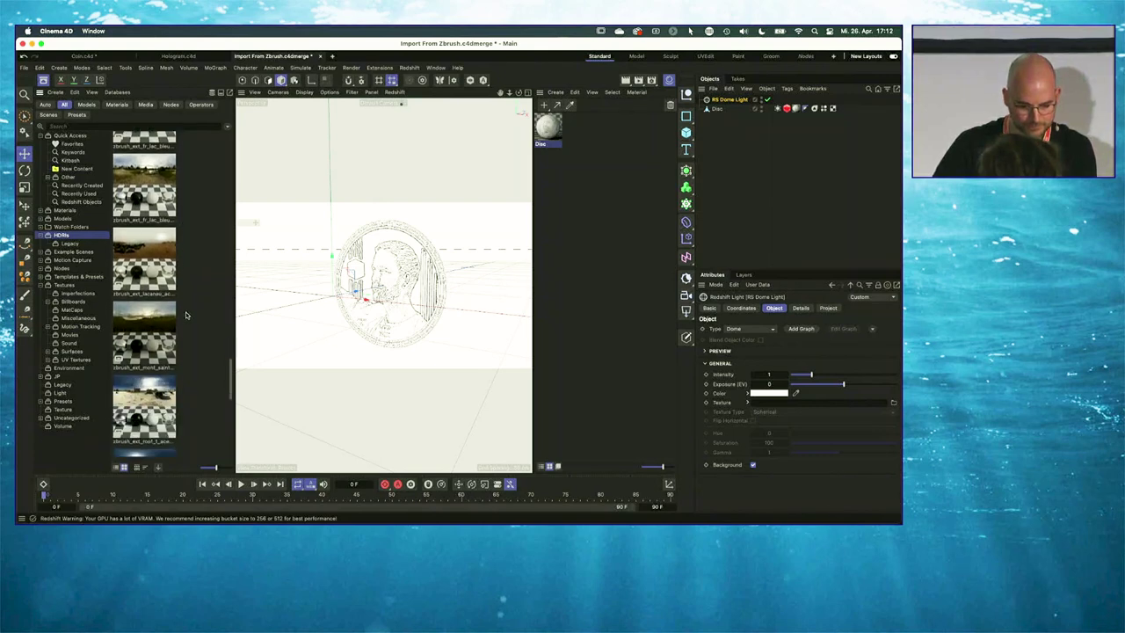
pyautogui.scroll(-5, 186, 317)
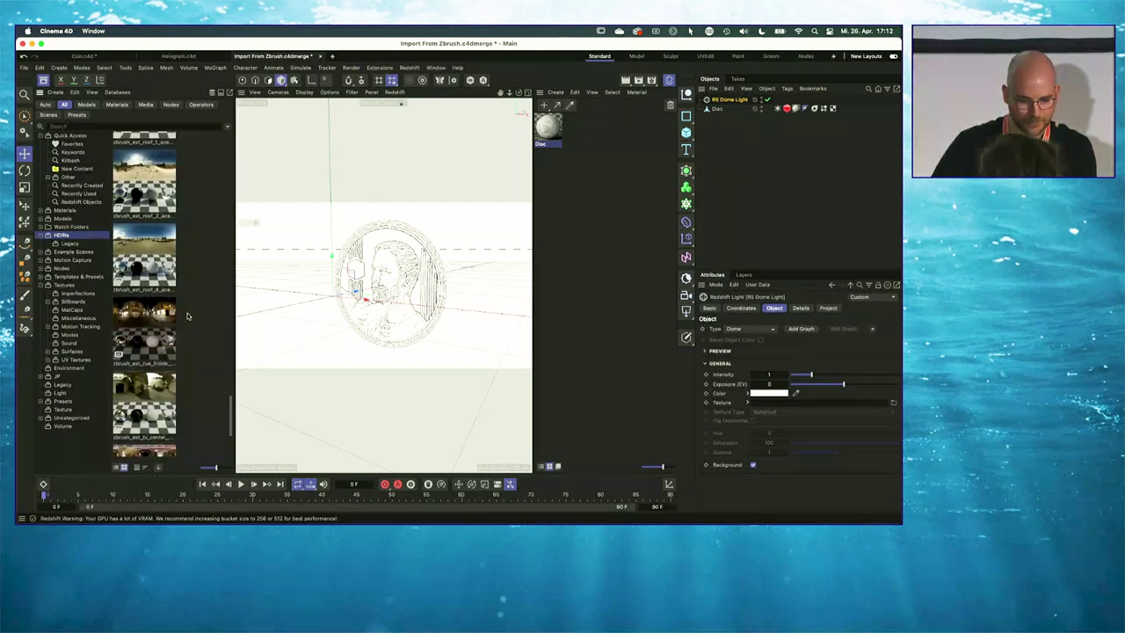
pyautogui.scroll(-5, 187, 316)
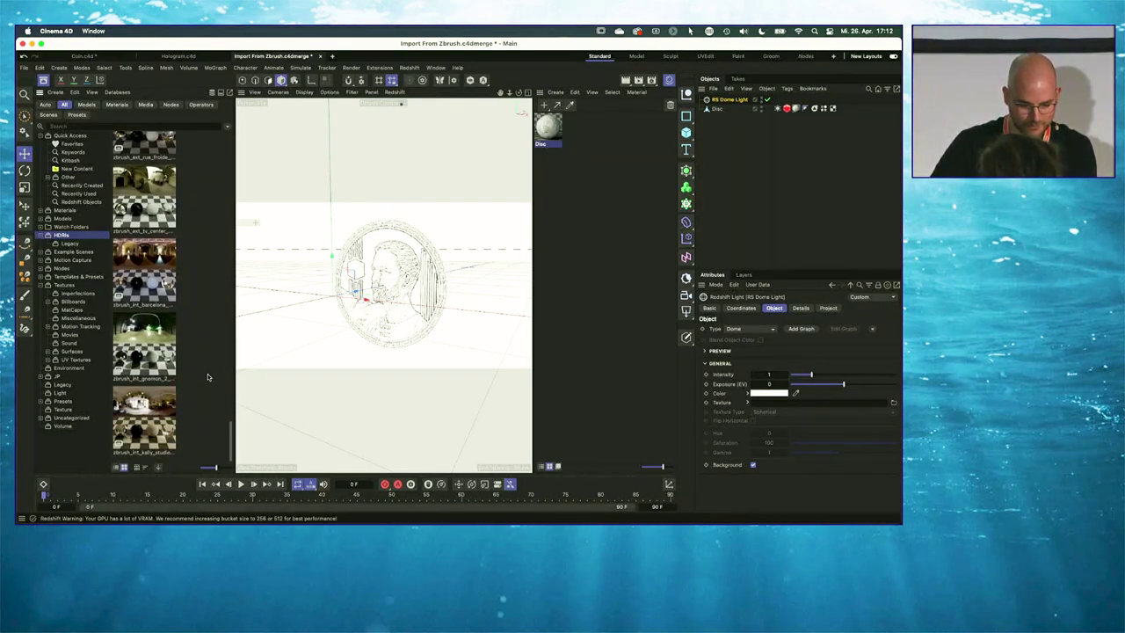
pyautogui.scroll(-3, 200, 386)
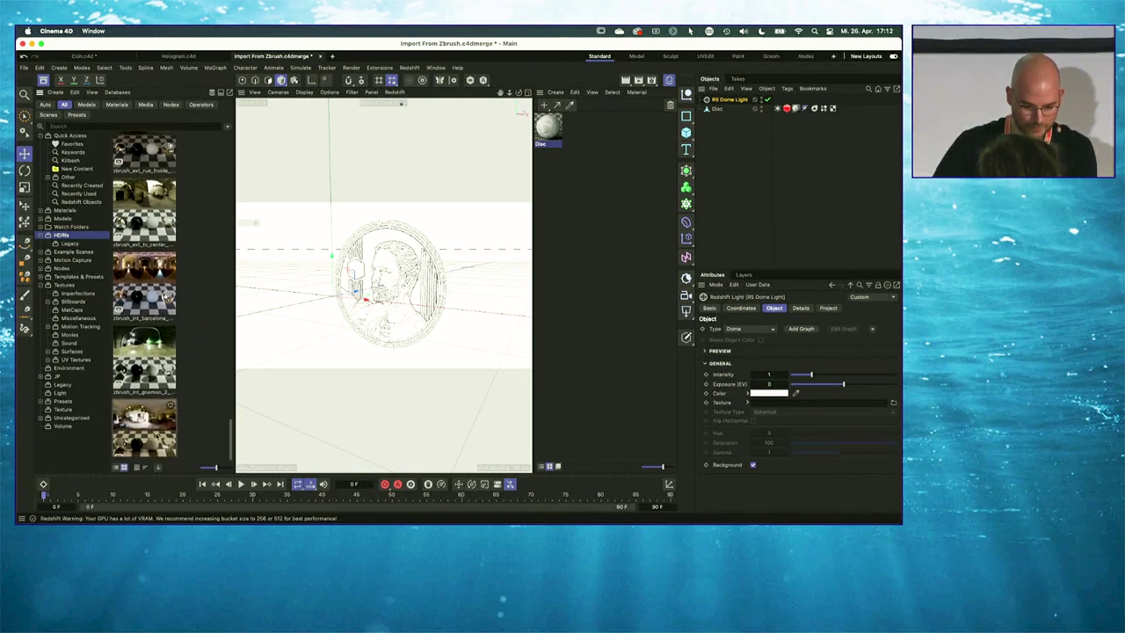
# Search the assets for "hdr", assign HDR011_acescg.exr as the dome light's texture, and close the Asset Browser
pyautogui.click(108, 126)
pyautogui.write('hdr')
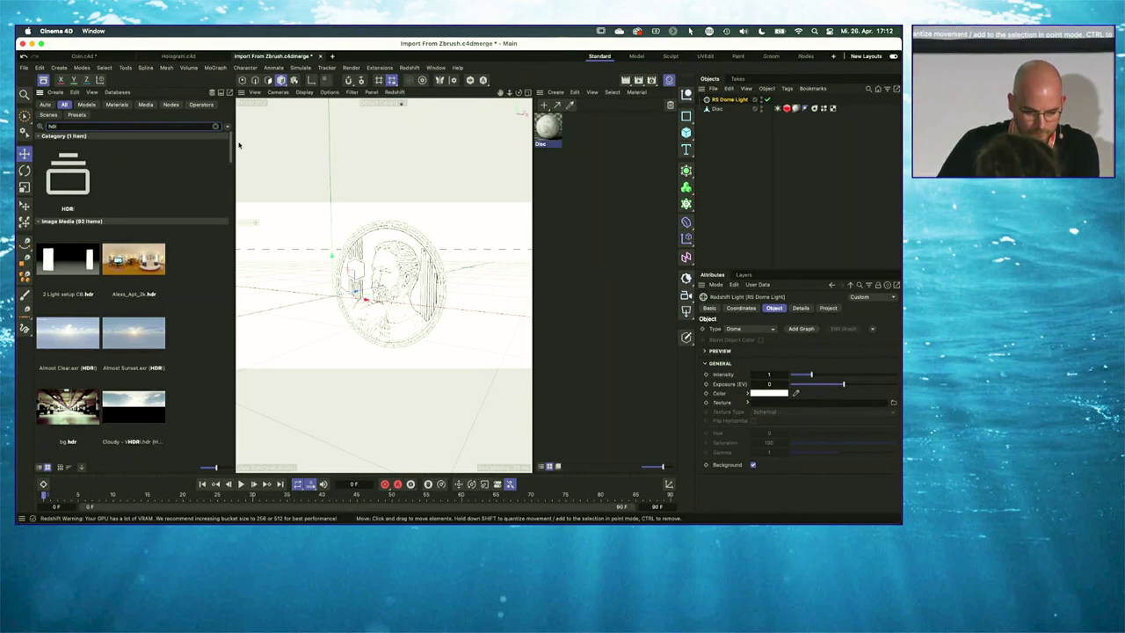
pyautogui.moveTo(230, 151); pyautogui.dragTo(230, 224)
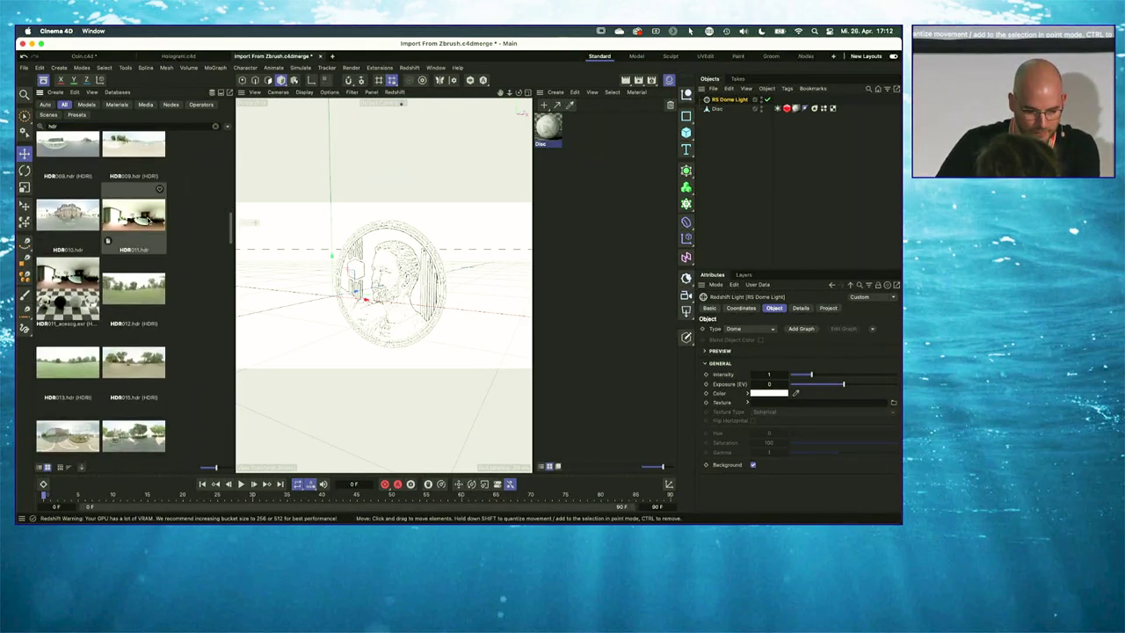
pyautogui.moveTo(64, 283); pyautogui.dragTo(801, 404)
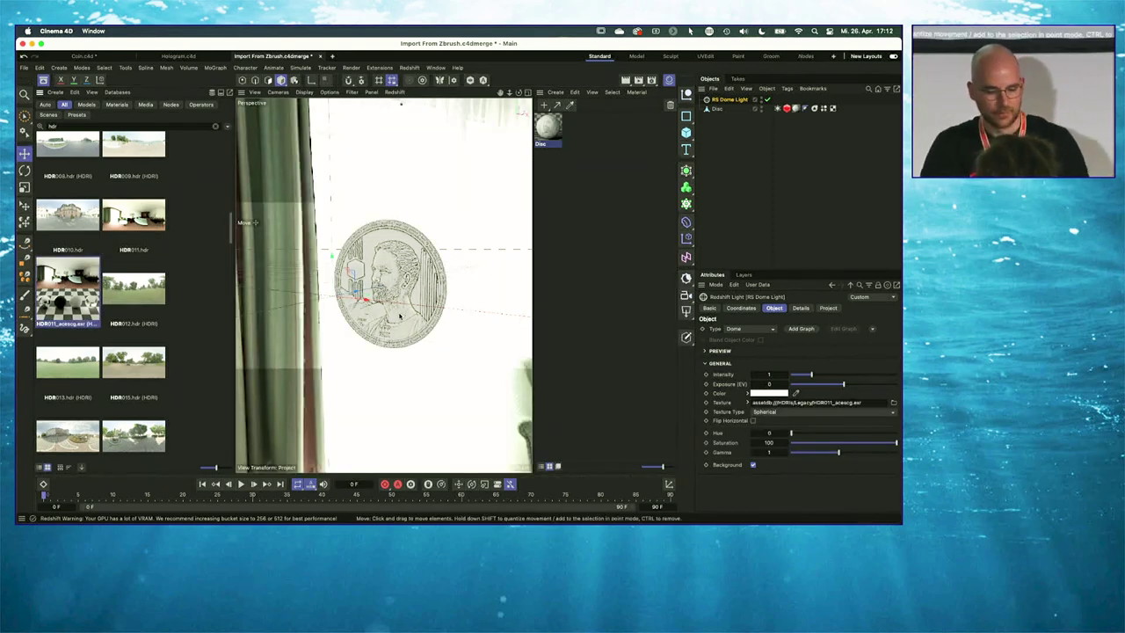
pyautogui.keyDown('alt'); pyautogui.moveTo(366, 296); pyautogui.dragTo(407, 286); pyautogui.keyUp('alt')
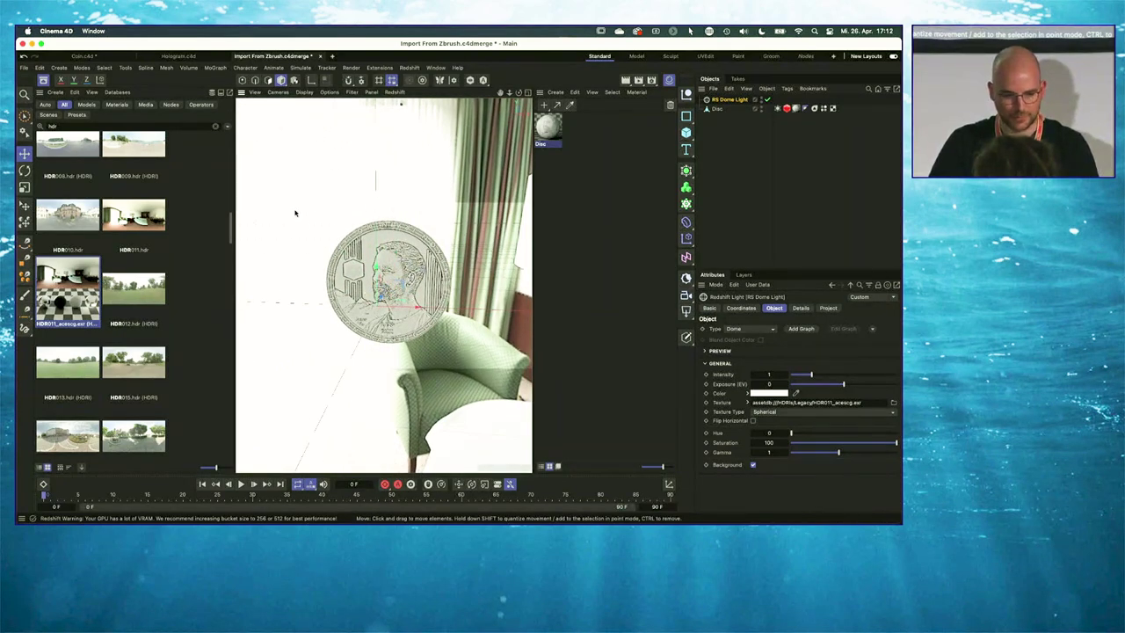
pyautogui.hotkey('shift', 'F8')
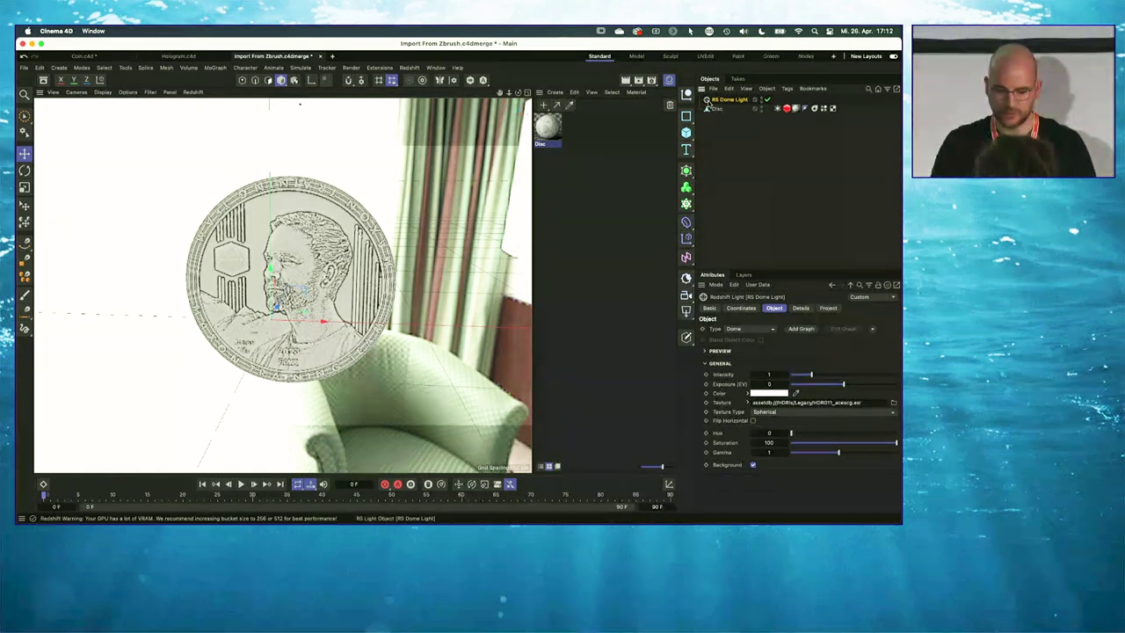
# Rotate the dome light about its vertical axis until the lamp and wall of the environment image sit behind the coin
pyautogui.press('r')
pyautogui.moveTo(287, 326); pyautogui.dragTo(164, 321)
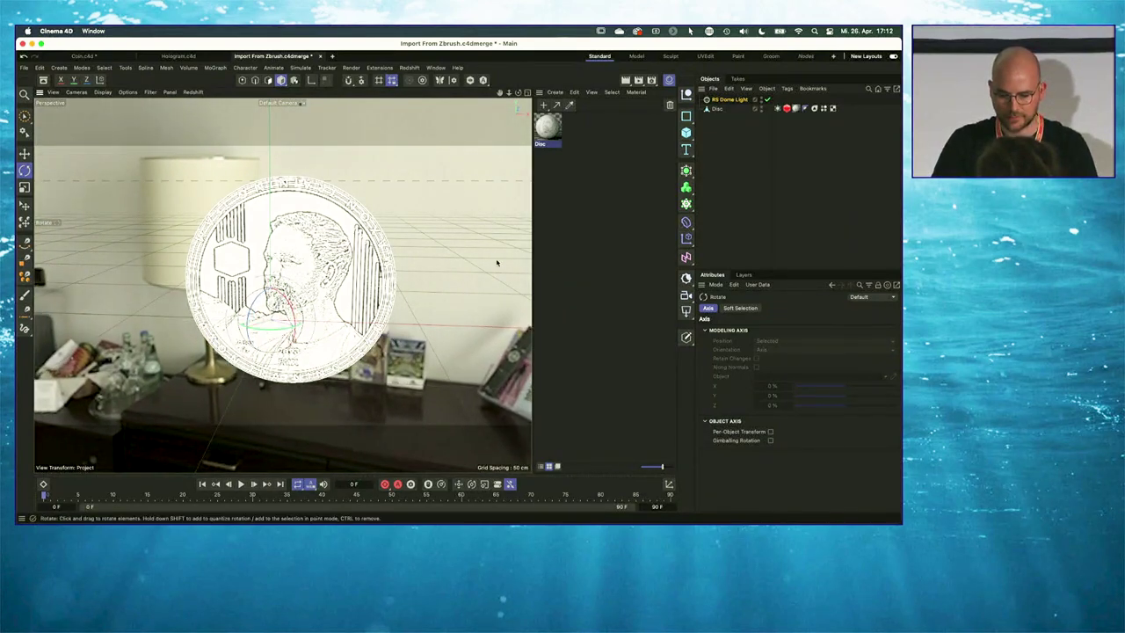
# Add a Redshift Area Light, turn it sideways and move it out to the coin's left, with the disc framed in four views
pyautogui.middleClick(427, 290)
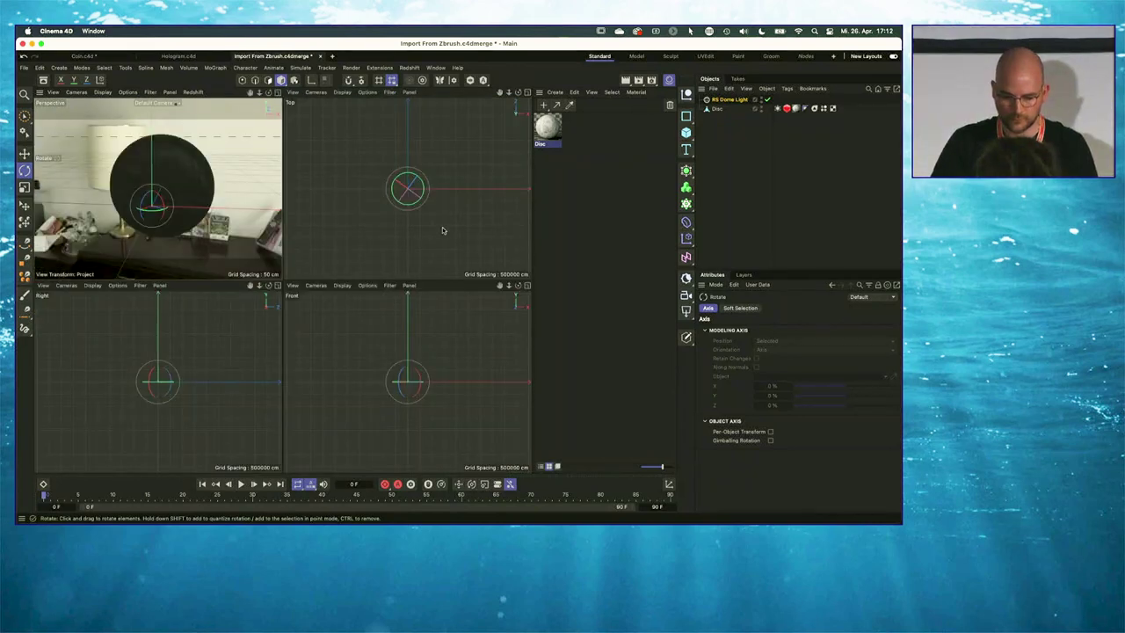
pyautogui.click(406, 233)
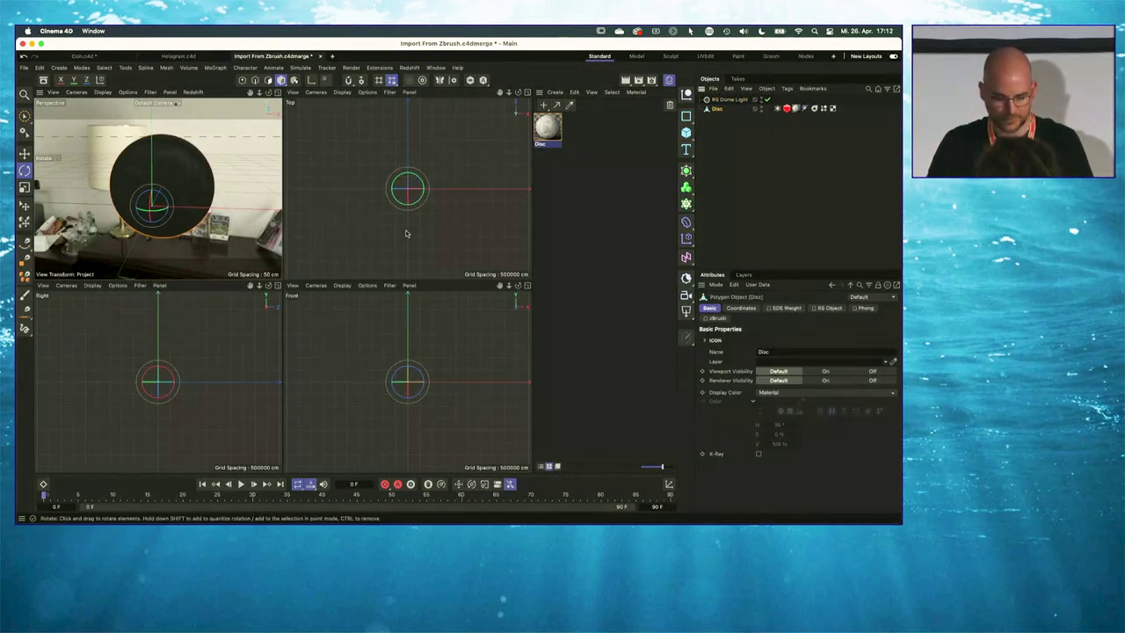
pyautogui.press('h')
pyautogui.press('h')
pyautogui.press('h')
pyautogui.scroll(-4, 180, 389)
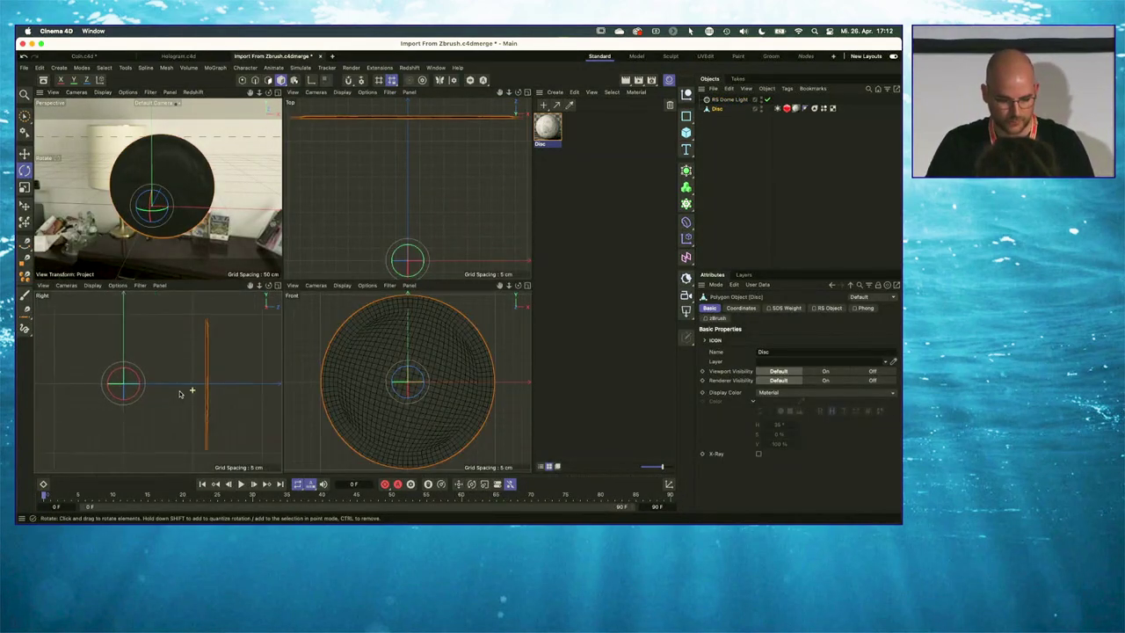
pyautogui.scroll(-3, 390, 393)
pyautogui.scroll(-4, 415, 230)
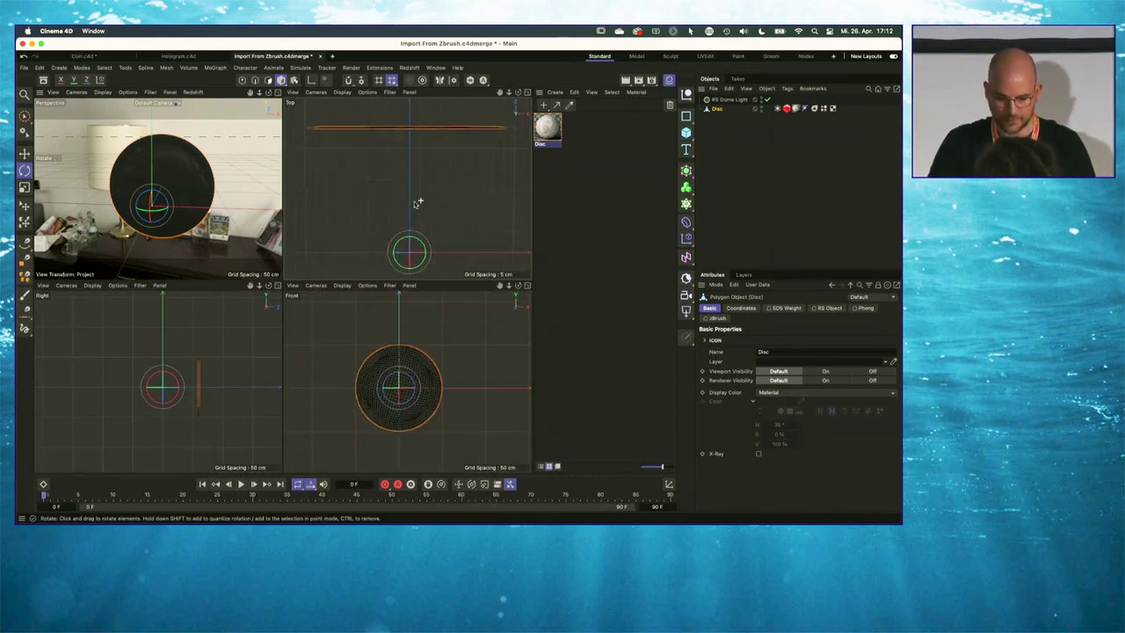
pyautogui.click(686, 311)
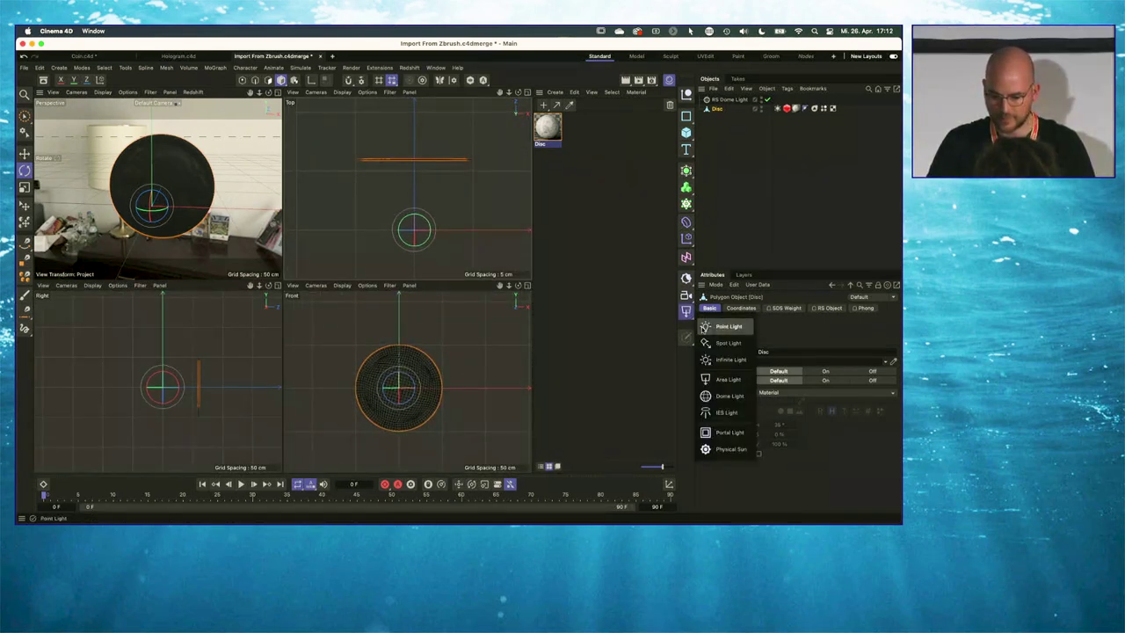
pyautogui.click(728, 379)
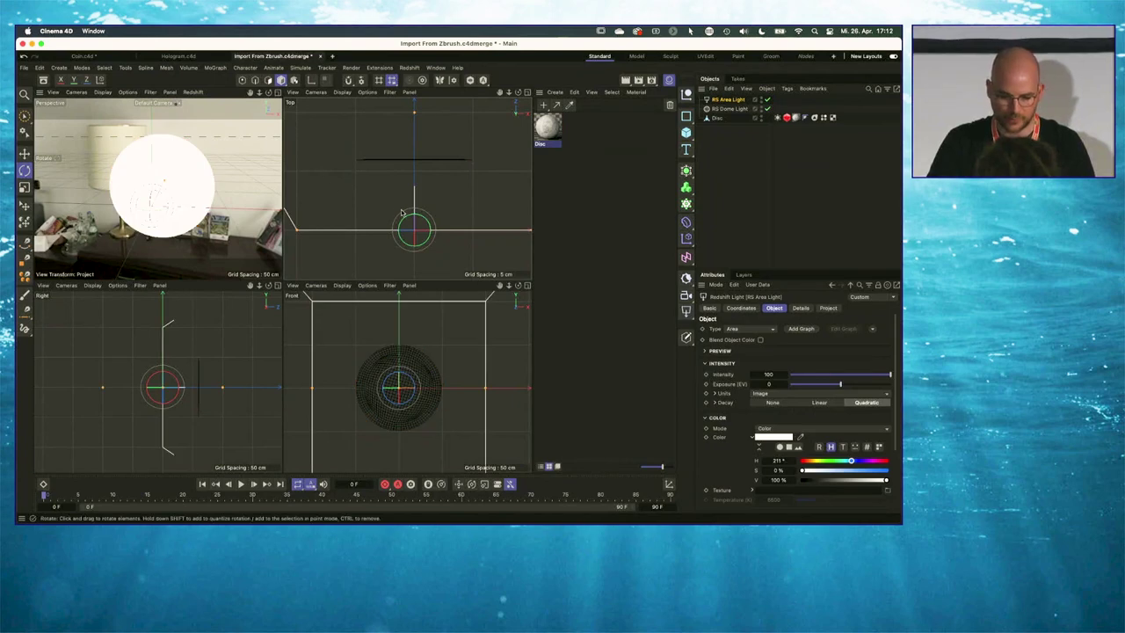
pyautogui.moveTo(424, 220); pyautogui.dragTo(334, 220)
pyautogui.press('e')
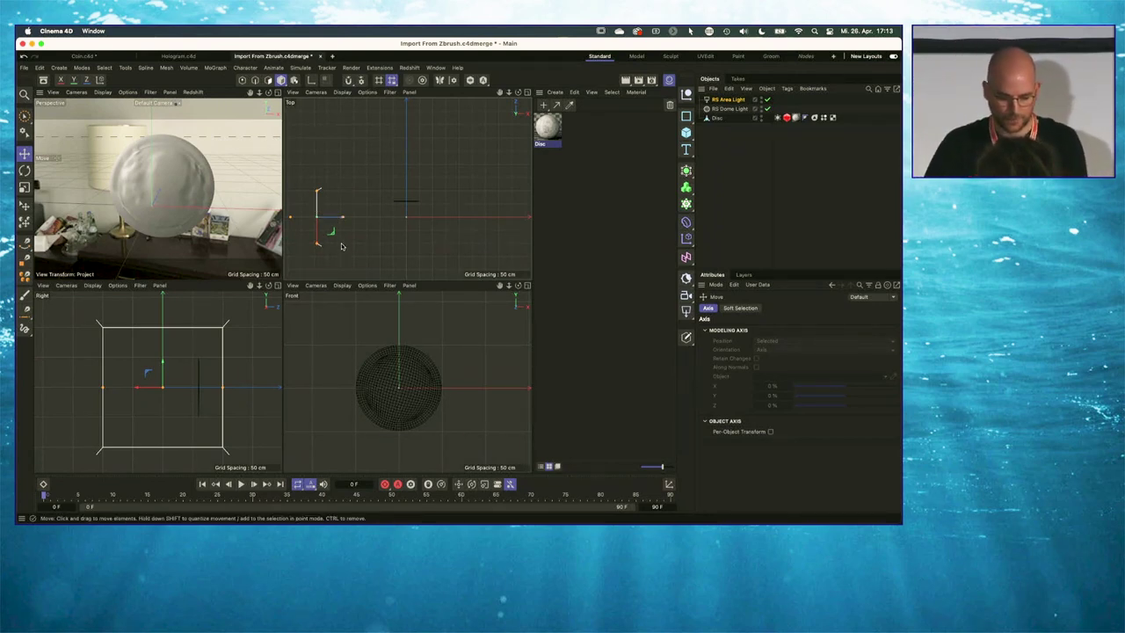
# Scale the area light up and raise it above the coin's centre
pyautogui.press('t')
pyautogui.moveTo(345, 249); pyautogui.dragTo(382, 249)
pyautogui.press('e')
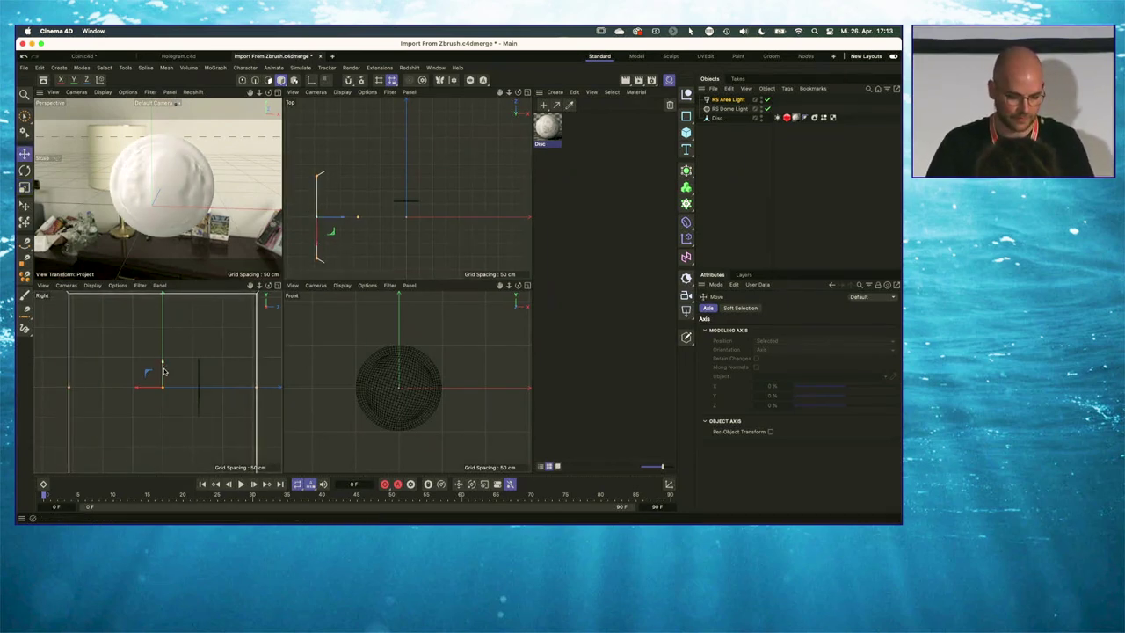
pyautogui.moveTo(164, 370); pyautogui.dragTo(171, 325)
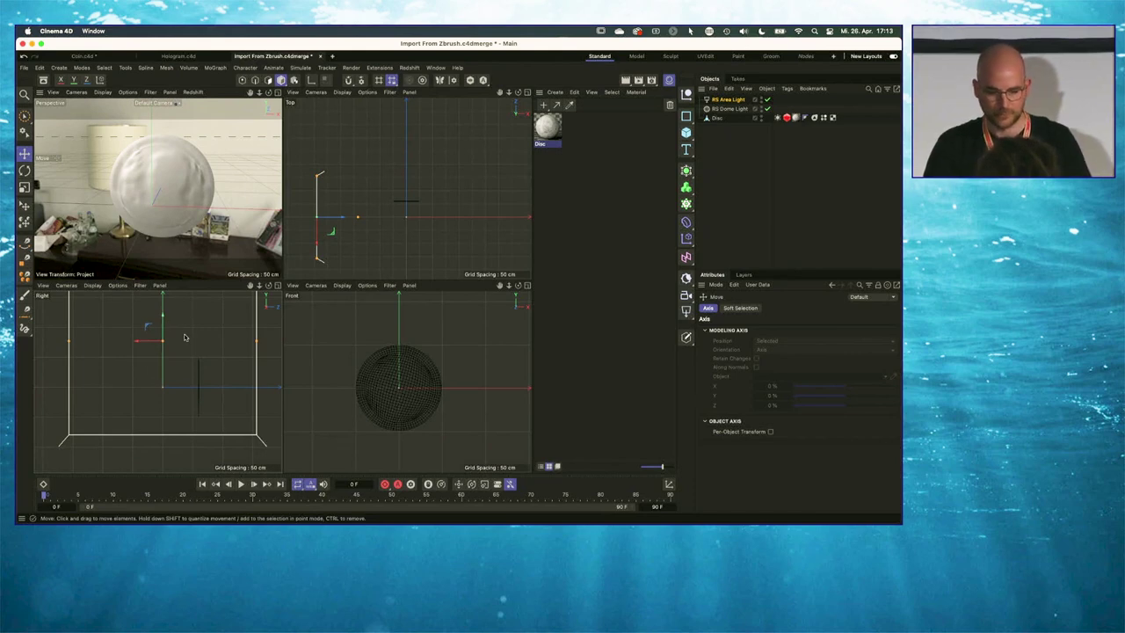
# Start the Redshift IPR in the perspective view and compare the coin's lighting with each light disabled in turn, leaving both enabled
pyautogui.click(193, 91)
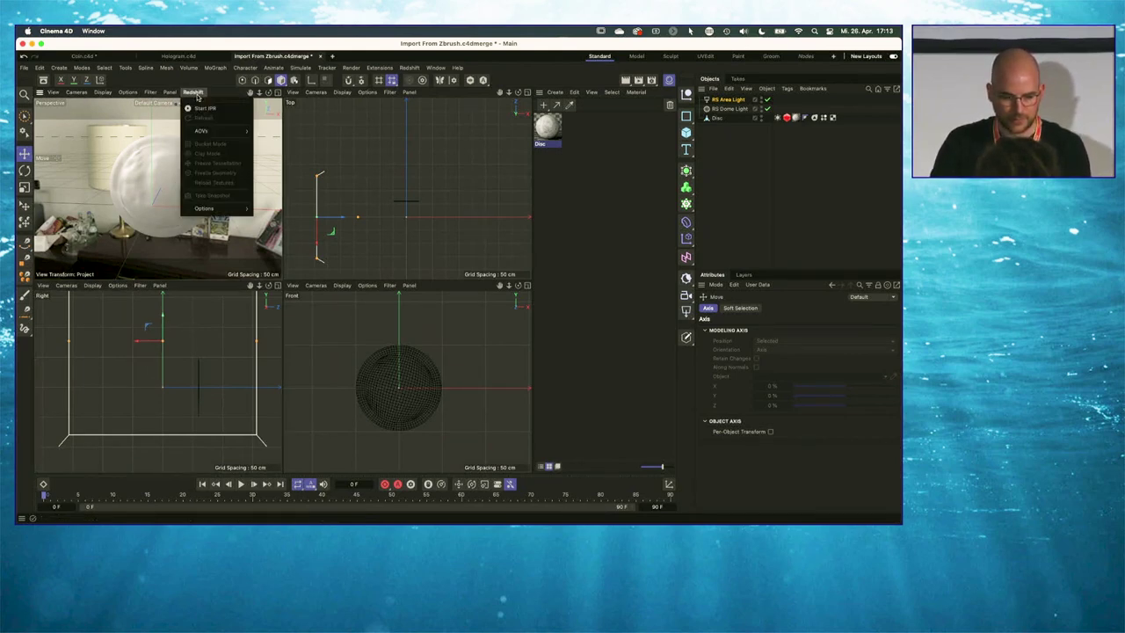
pyautogui.click(228, 158)
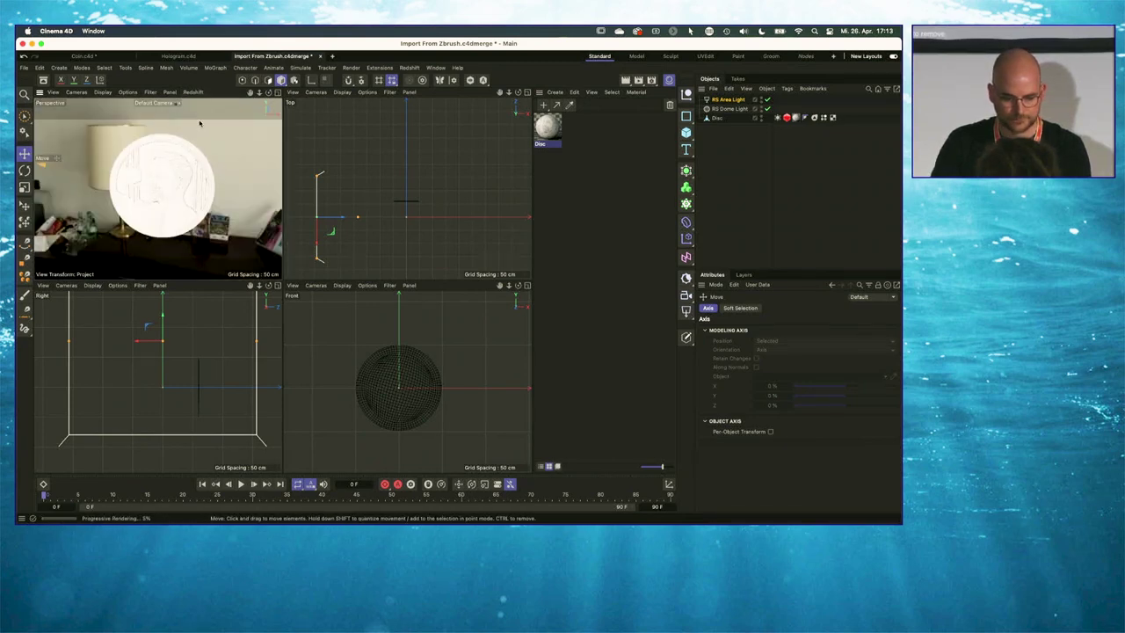
pyautogui.click(767, 99)
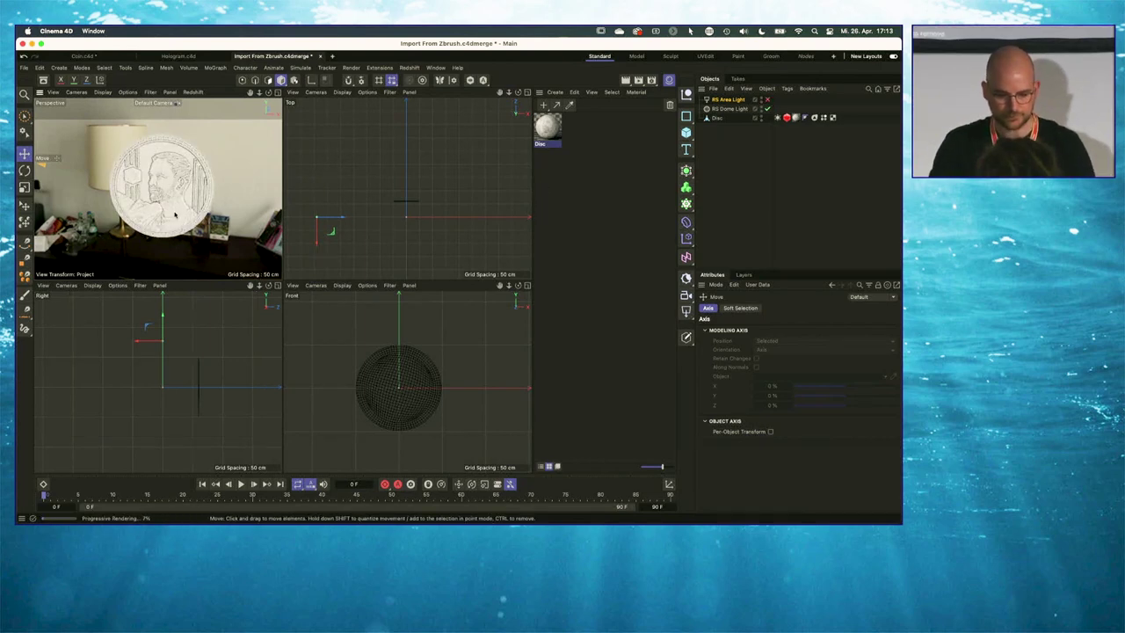
pyautogui.middleClick(175, 215)
pyautogui.click(273, 371)
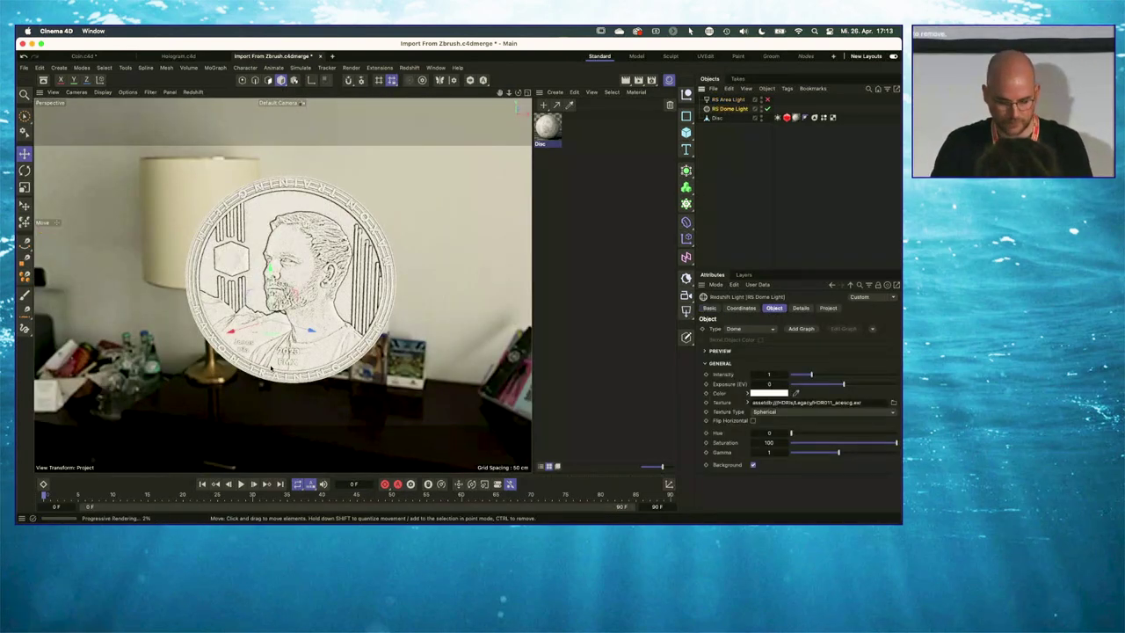
pyautogui.press('r')
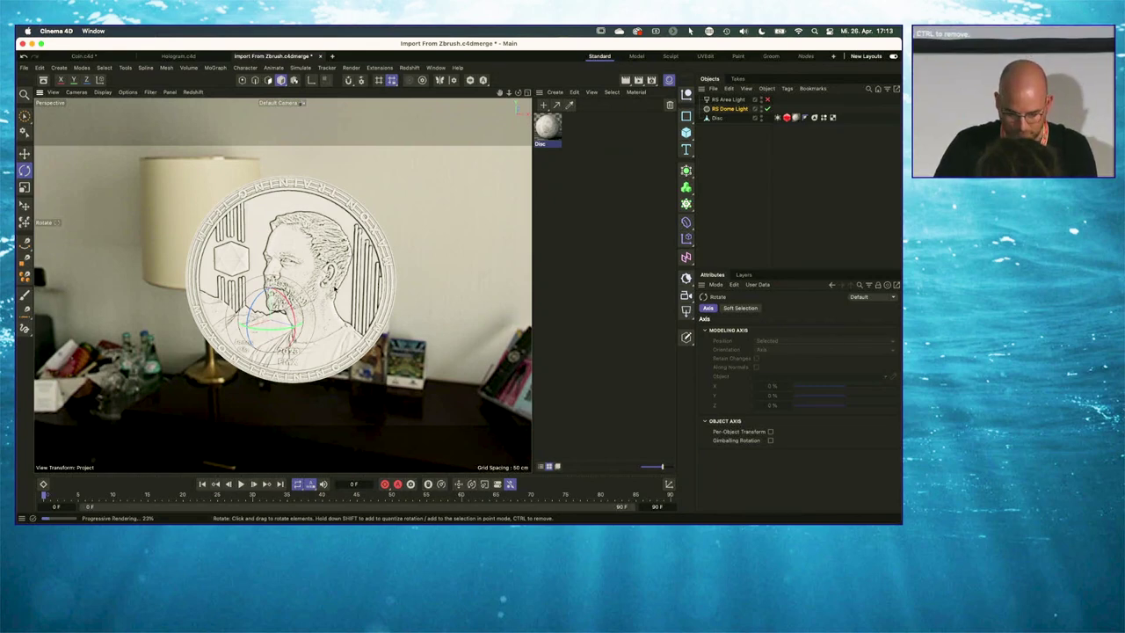
pyautogui.click(768, 108)
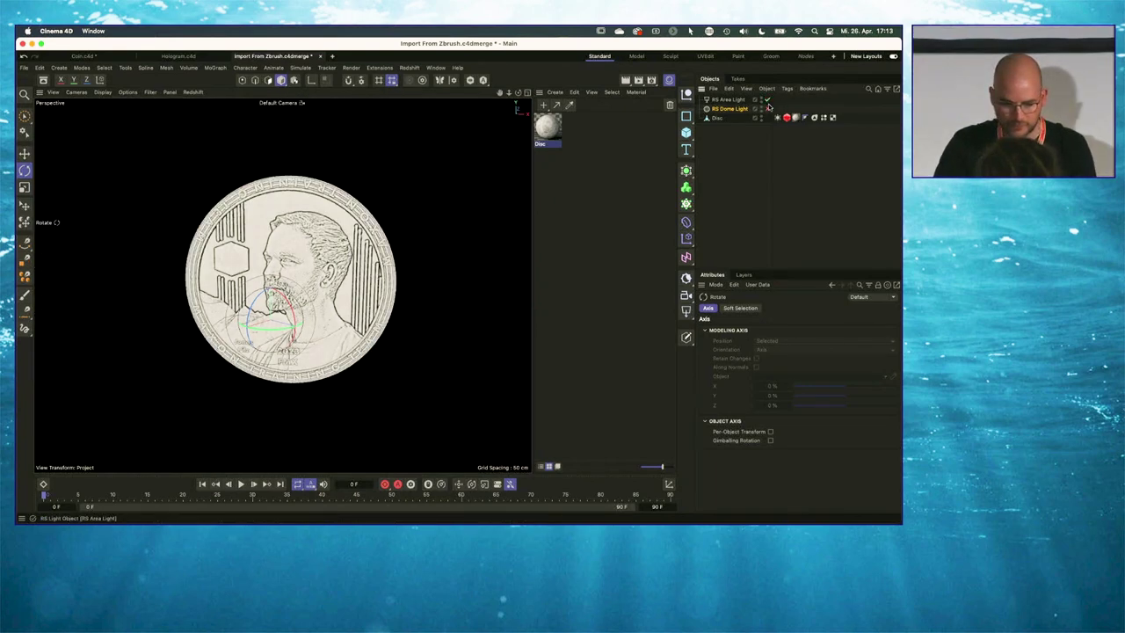
pyautogui.click(768, 108)
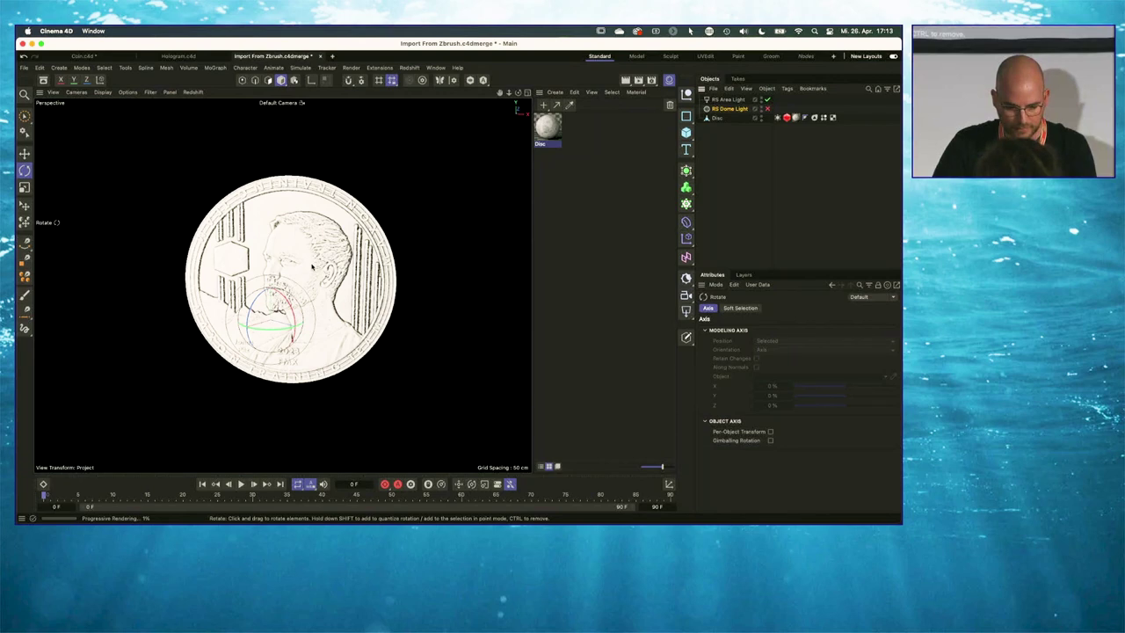
pyautogui.click(769, 108)
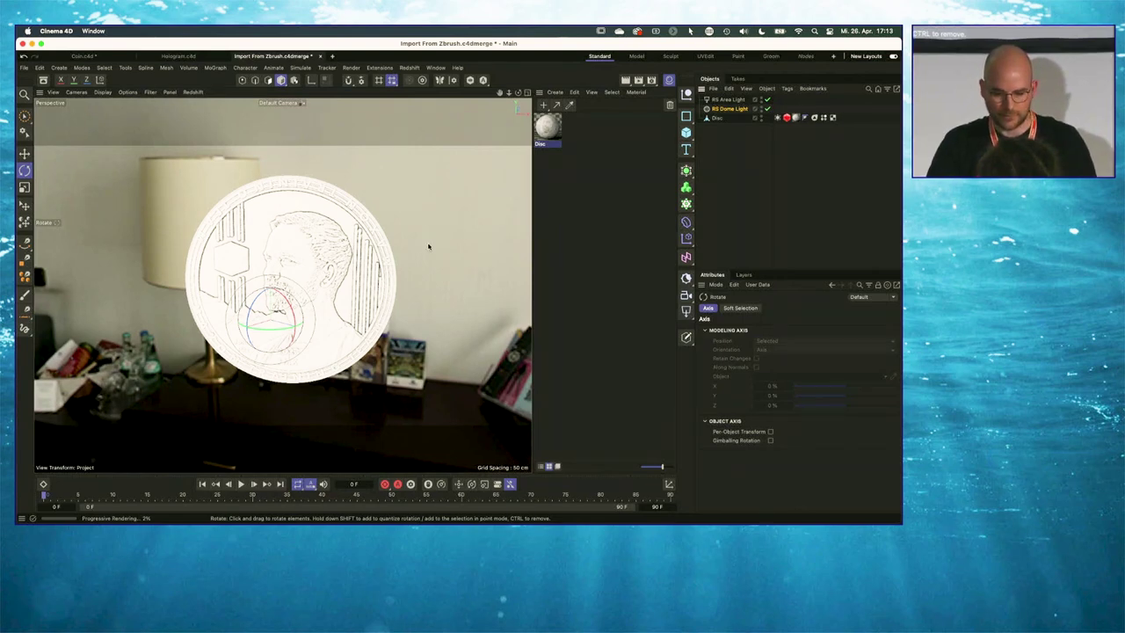
# Open the Disc material's node graph, place it below the rendered coin in the four-view layout, and enlarge the perspective view
pyautogui.doubleClick(546, 125)
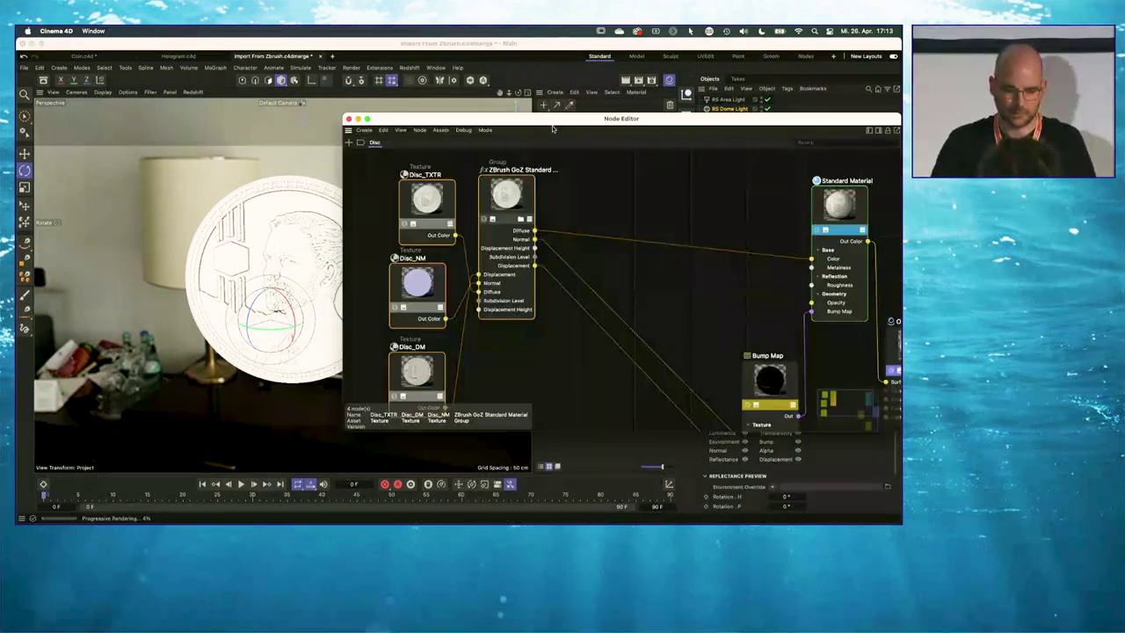
pyautogui.middleClick(289, 232)
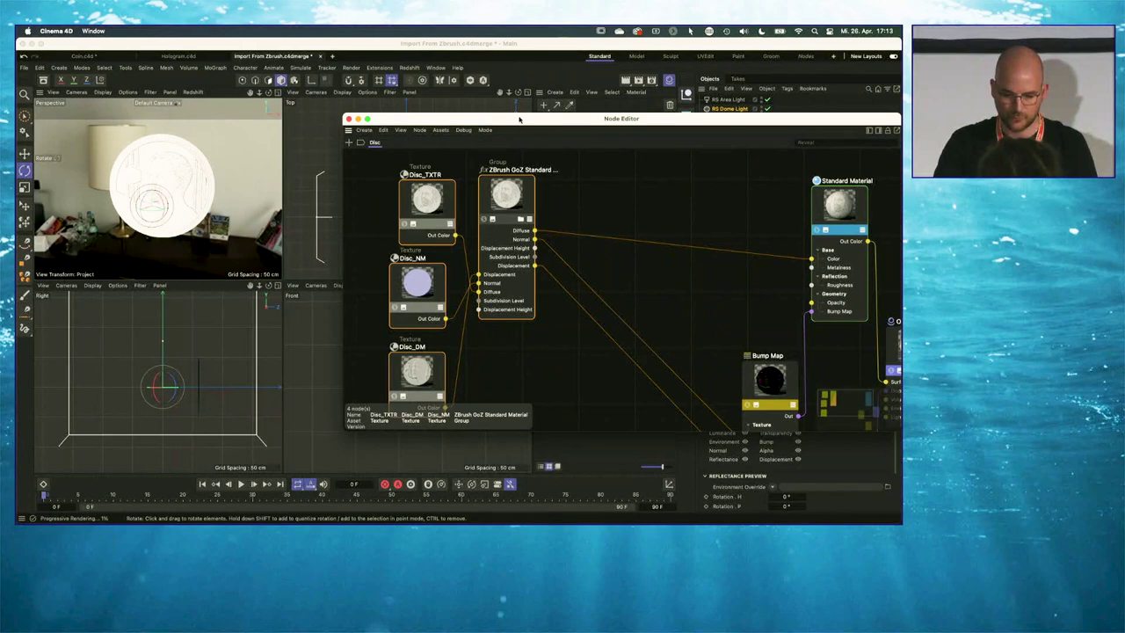
pyautogui.moveTo(740, 114); pyautogui.dragTo(436, 244)
pyautogui.moveTo(283, 160); pyautogui.dragTo(374, 157)
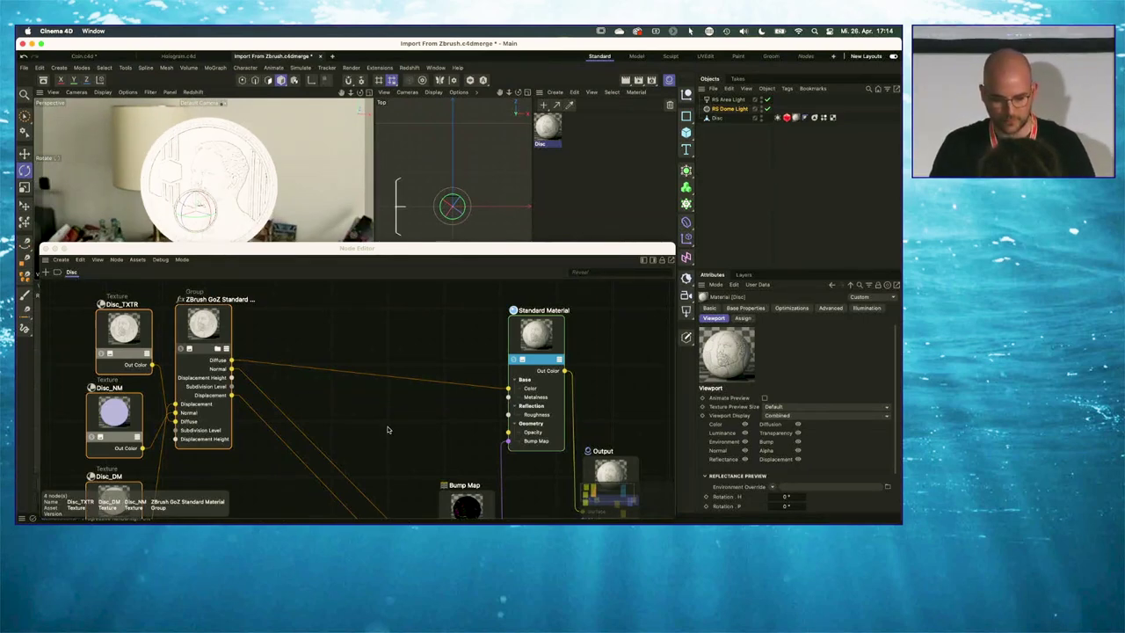
# Detach the Bump Map node from the Standard Material, collapse it and park it beside the ZBrush GoZ group
pyautogui.scroll(-2, 458, 476)
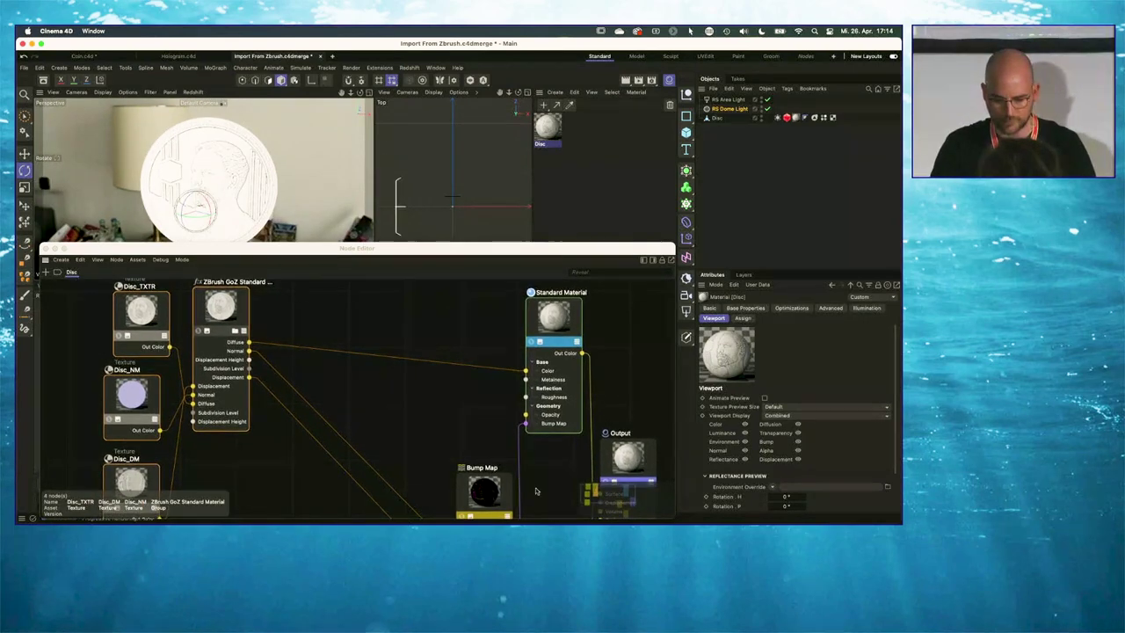
pyautogui.moveTo(479, 517); pyautogui.dragTo(376, 407)
pyautogui.click(402, 400)
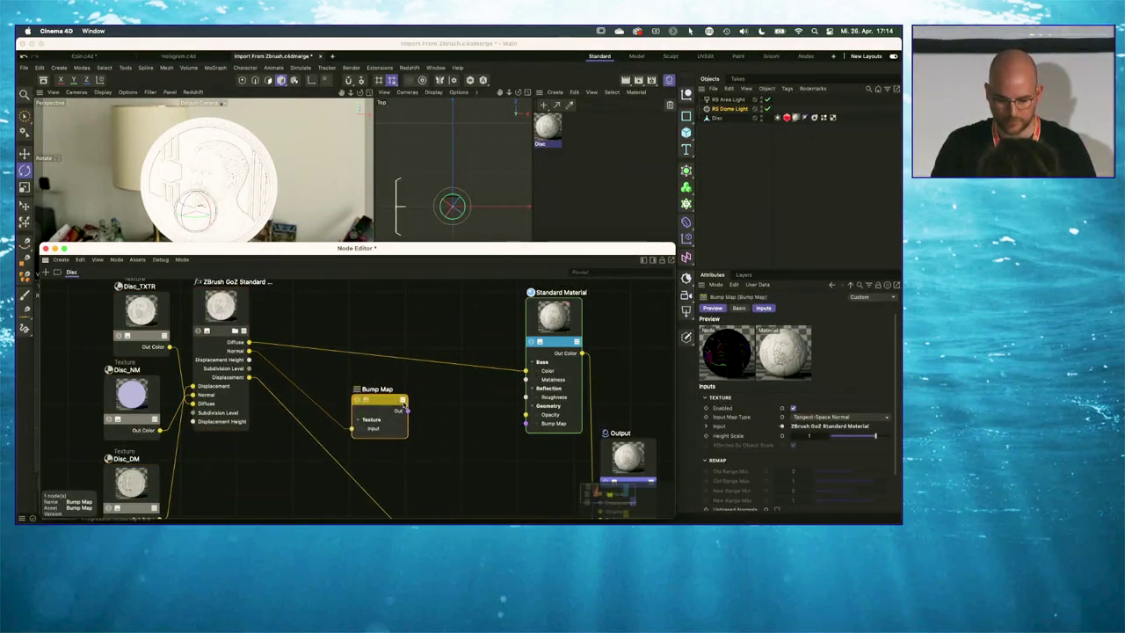
pyautogui.click(405, 401)
pyautogui.moveTo(405, 401); pyautogui.dragTo(318, 367)
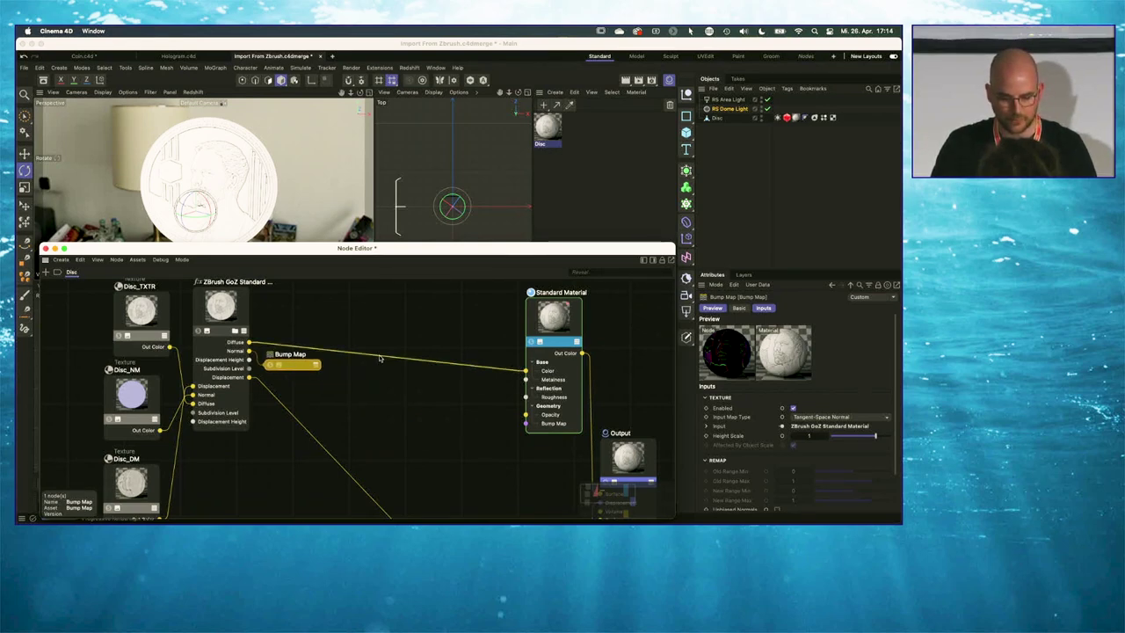
# Remove the Diffuse connection from the Standard Material's Color input, try full metalness, and set the metalness to 0.357
pyautogui.click(380, 358)
pyautogui.press('Delete')
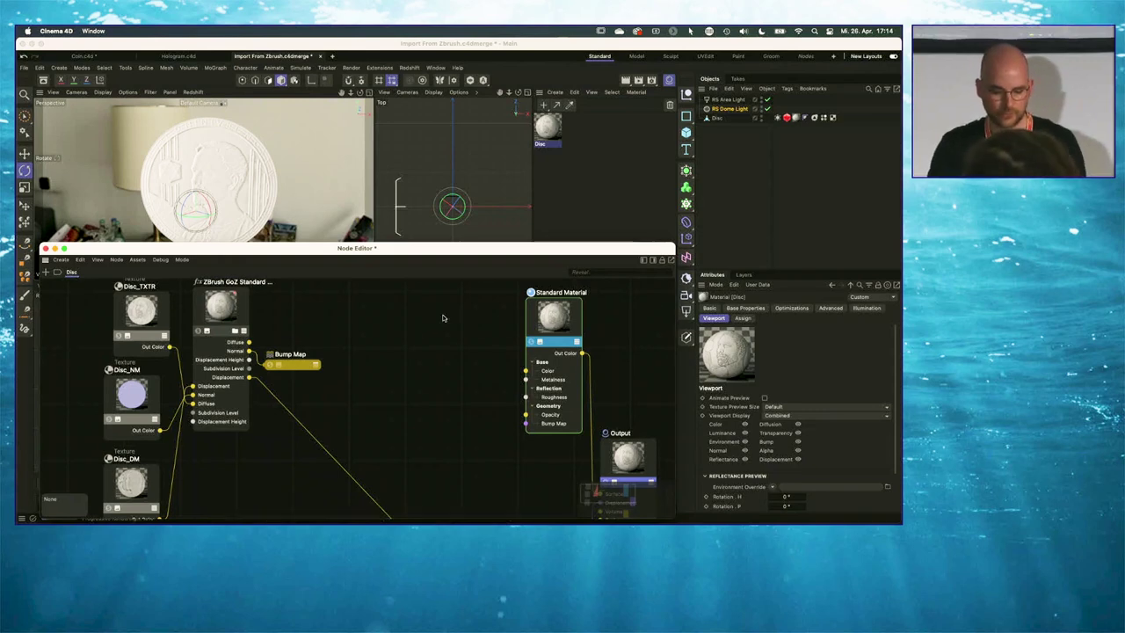
pyautogui.click(546, 347)
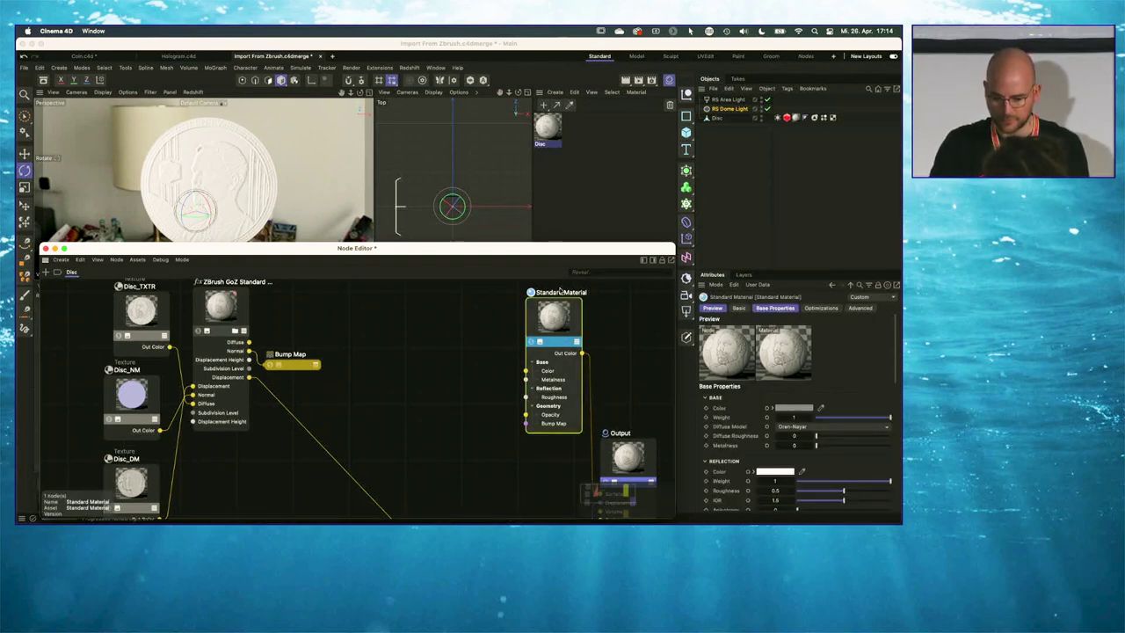
pyautogui.moveTo(817, 448); pyautogui.dragTo(896, 445)
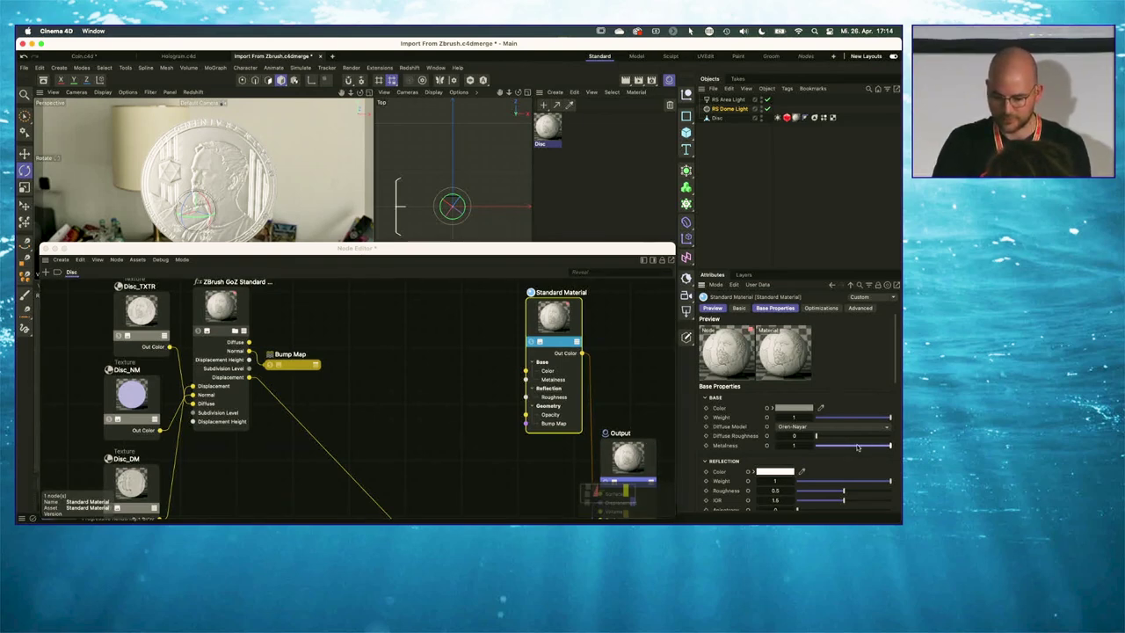
pyautogui.moveTo(857, 447); pyautogui.dragTo(840, 446)
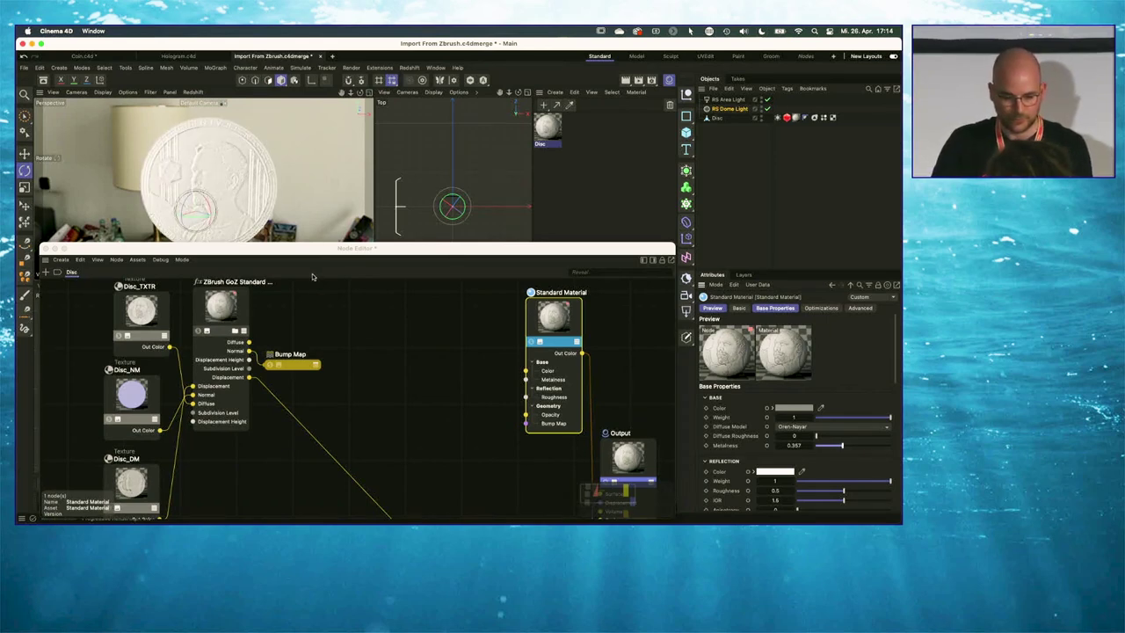
# Reconnect the GoZ group's Diffuse output to the Standard Material's Color and insert a Ramp node into that connection
pyautogui.moveTo(250, 345); pyautogui.dragTo(527, 374)
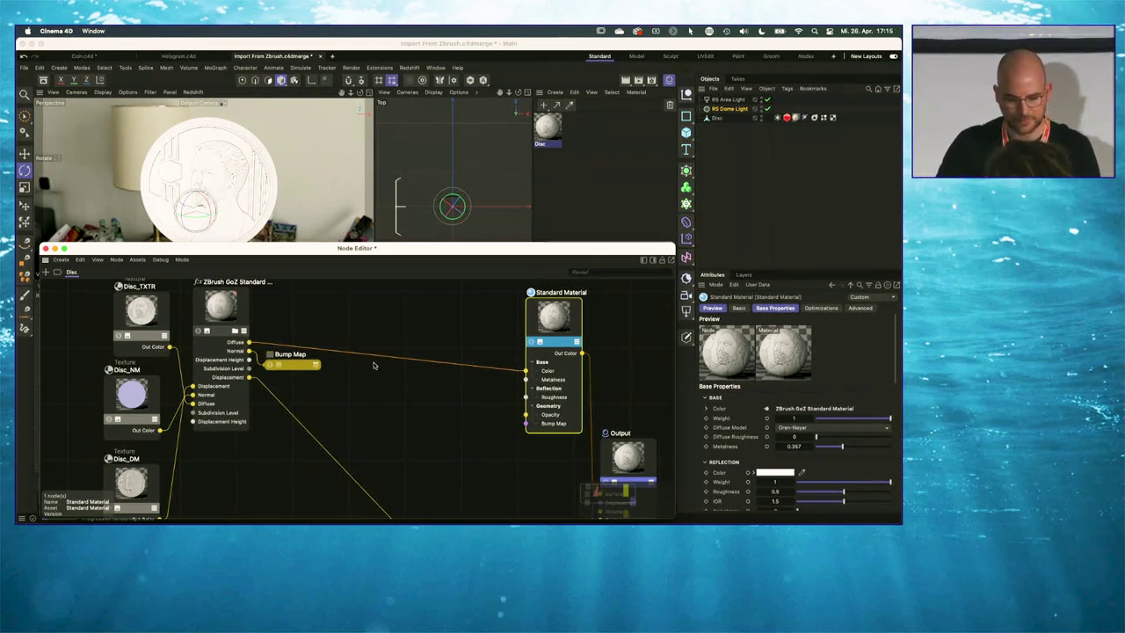
pyautogui.doubleClick(431, 322)
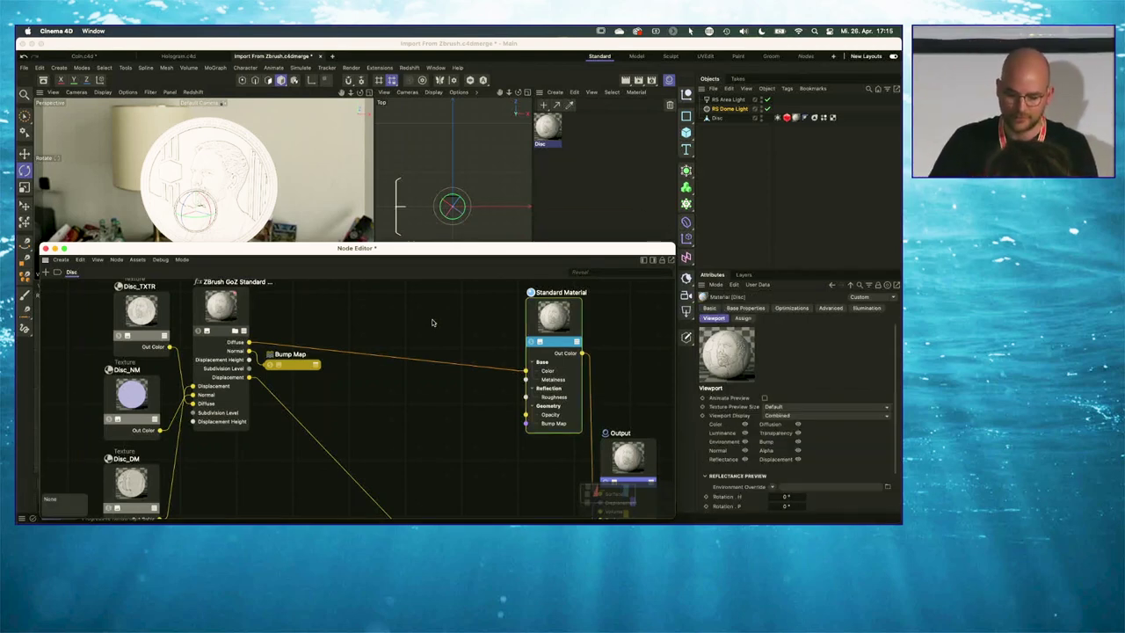
pyautogui.write('ramp')
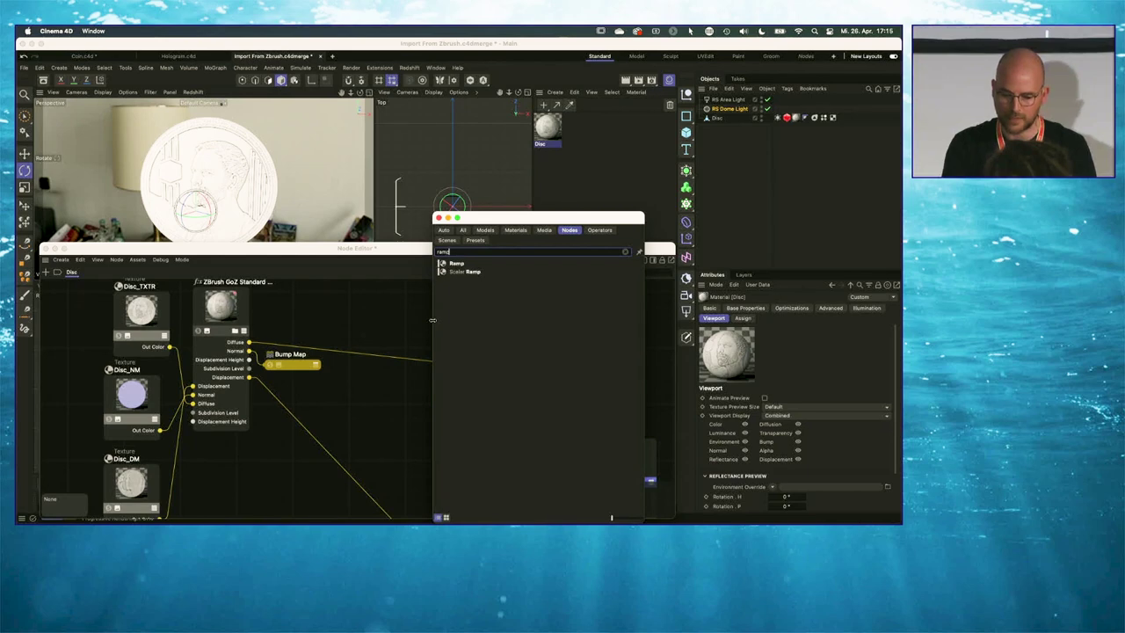
pyautogui.moveTo(457, 266); pyautogui.dragTo(384, 356)
pyautogui.click(401, 335)
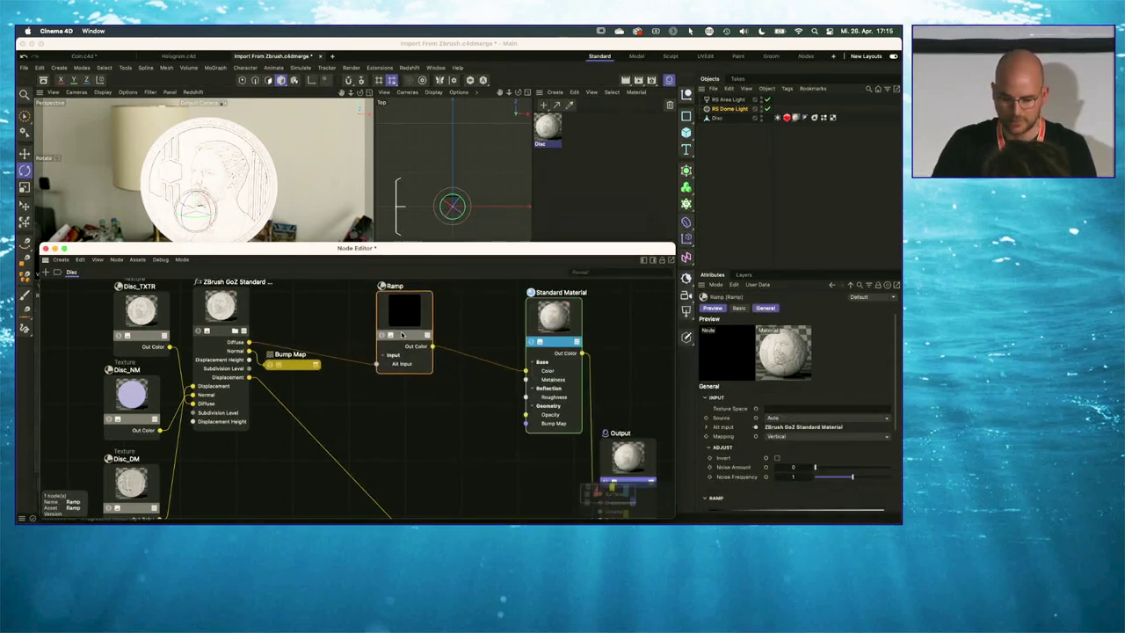
pyautogui.moveTo(401, 335); pyautogui.dragTo(402, 331)
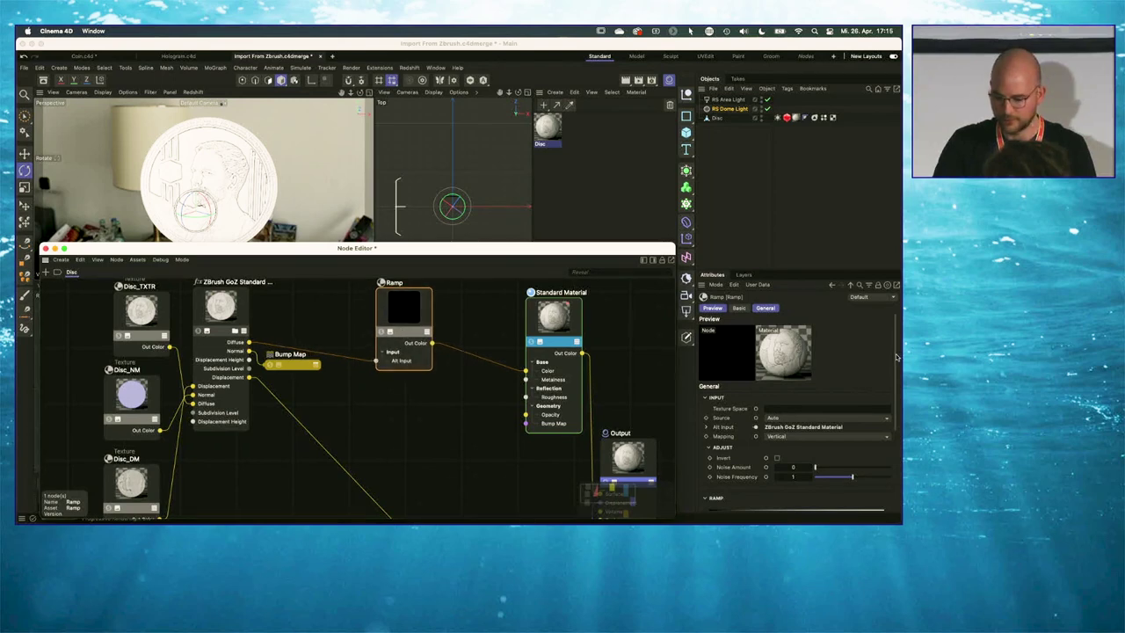
# Darken the ramp's end knot at the 100% position to a brightness value of 23%
pyautogui.scroll(-5, 894, 354)
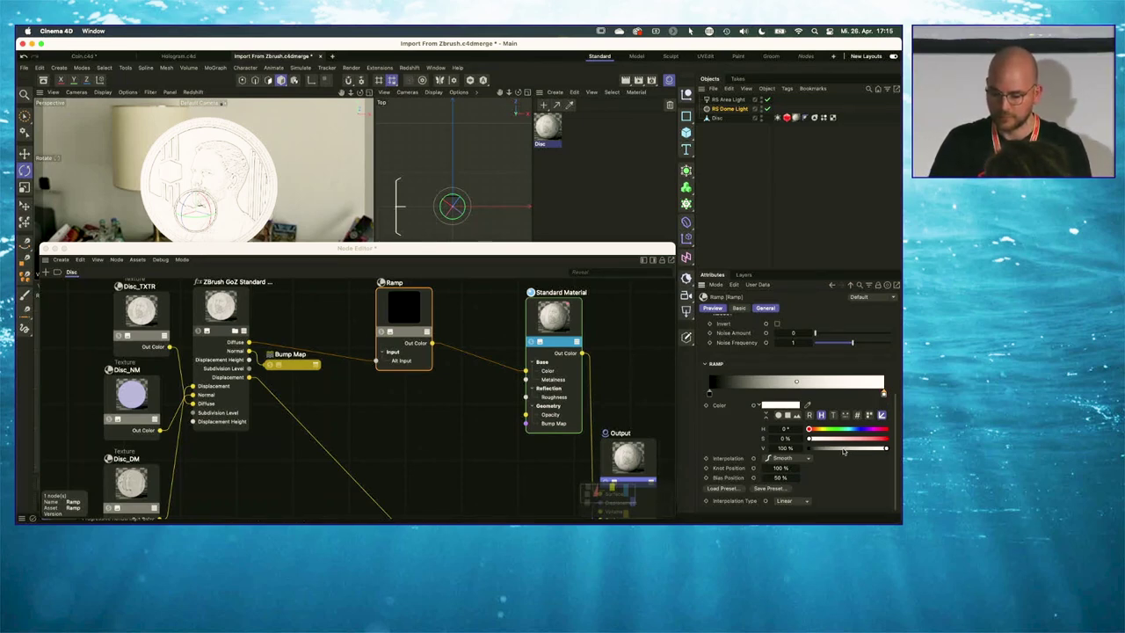
pyautogui.moveTo(836, 450); pyautogui.dragTo(827, 450)
pyautogui.moveTo(824, 449); pyautogui.dragTo(826, 448)
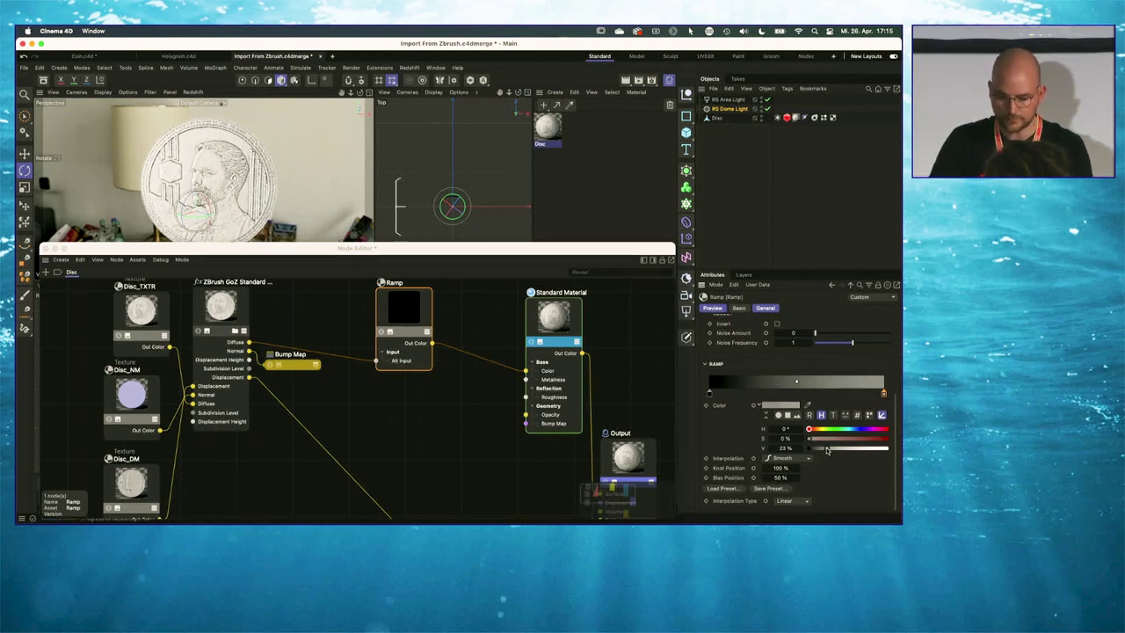
# Raise the brightness of the color ramp's start knot at the 0% position to 6%
pyautogui.click(709, 393)
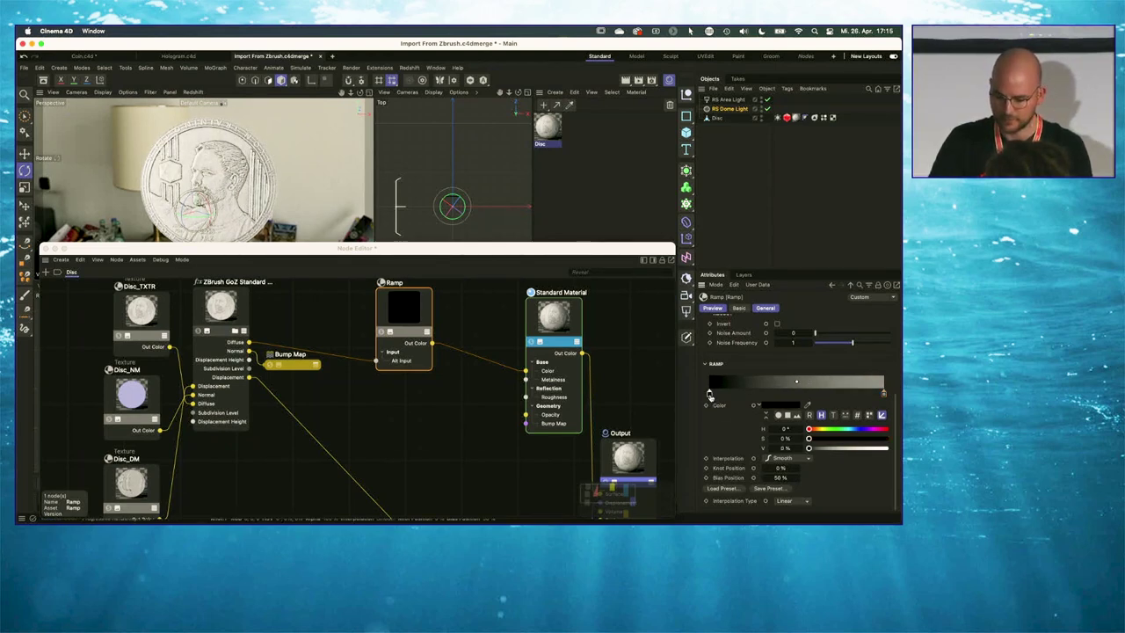
pyautogui.moveTo(808, 449); pyautogui.dragTo(811, 450)
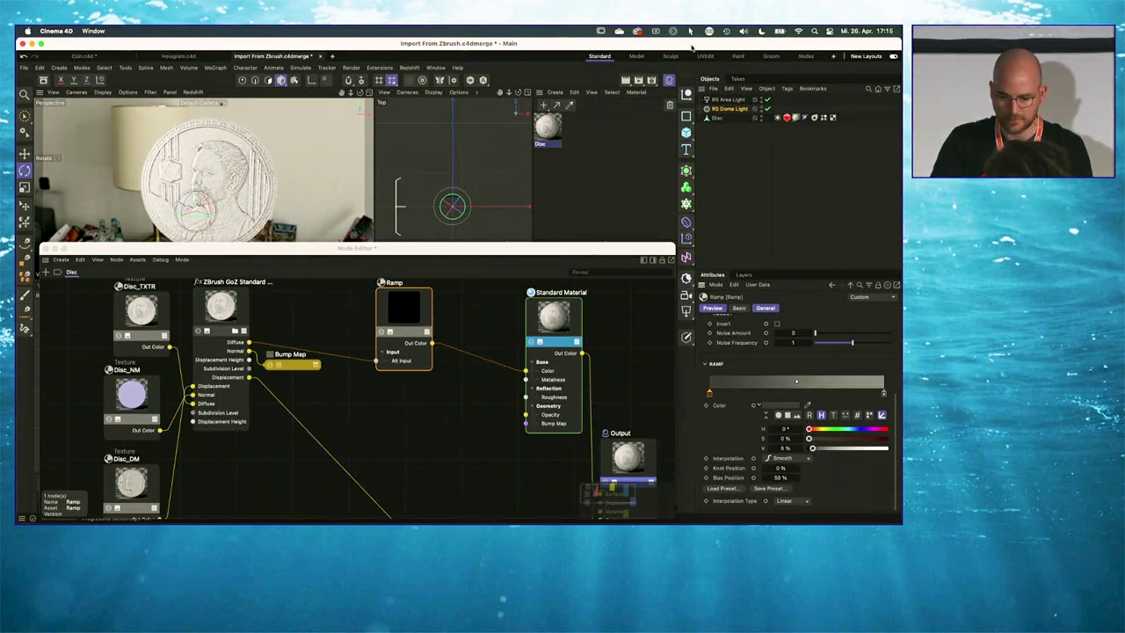
# Lower the RS Area Light's intensity to about 68
pyautogui.click(726, 100)
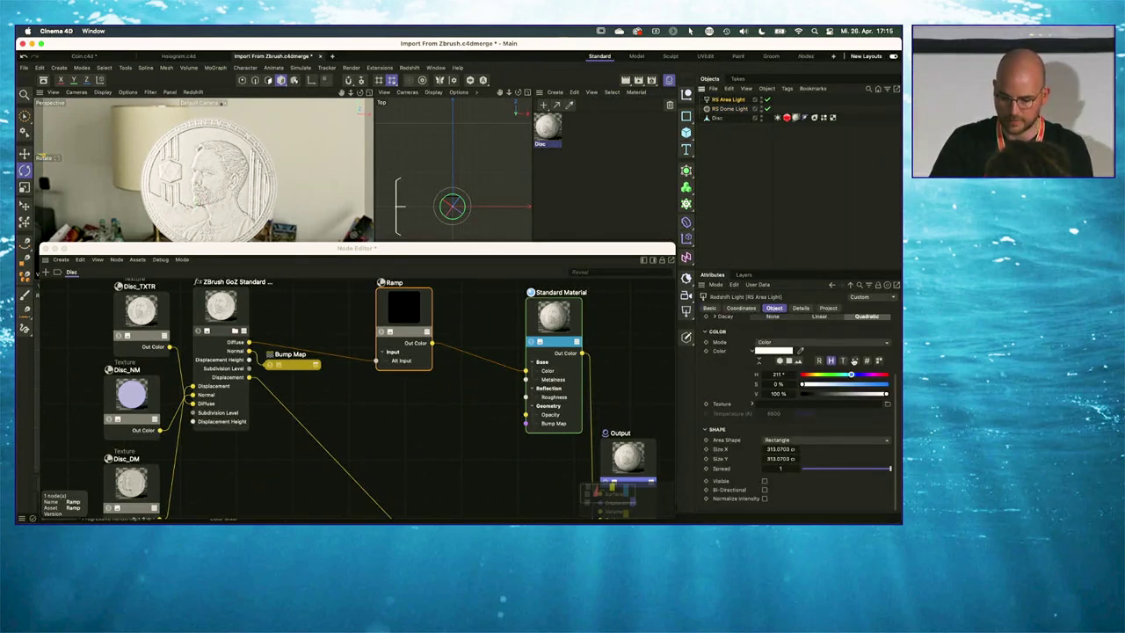
pyautogui.scroll(3, 747, 339)
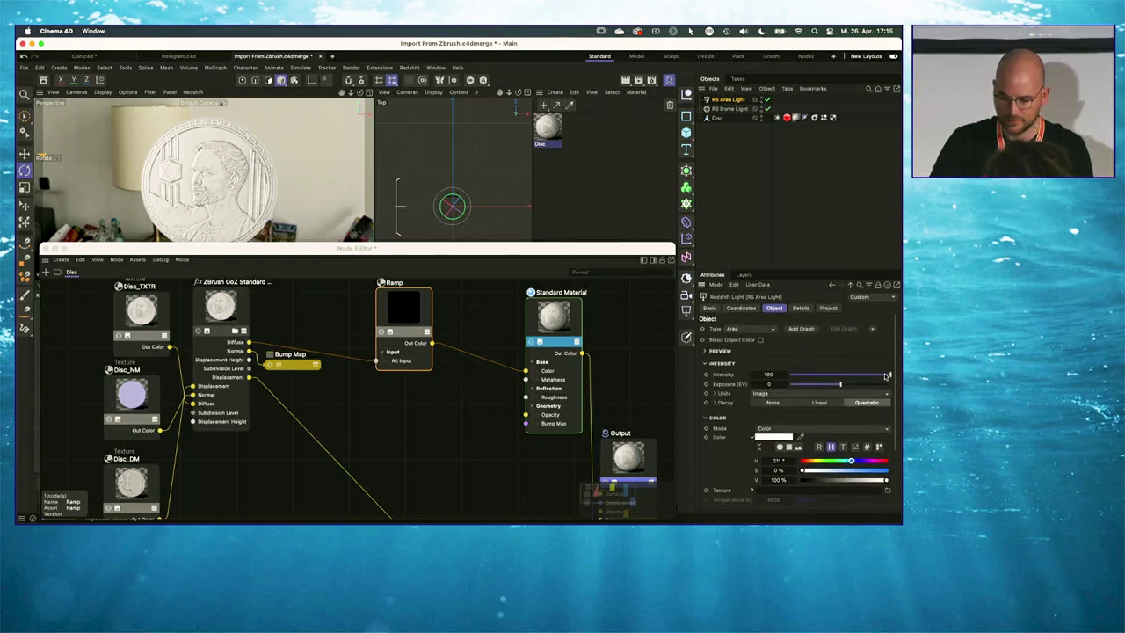
pyautogui.moveTo(886, 375); pyautogui.dragTo(857, 376)
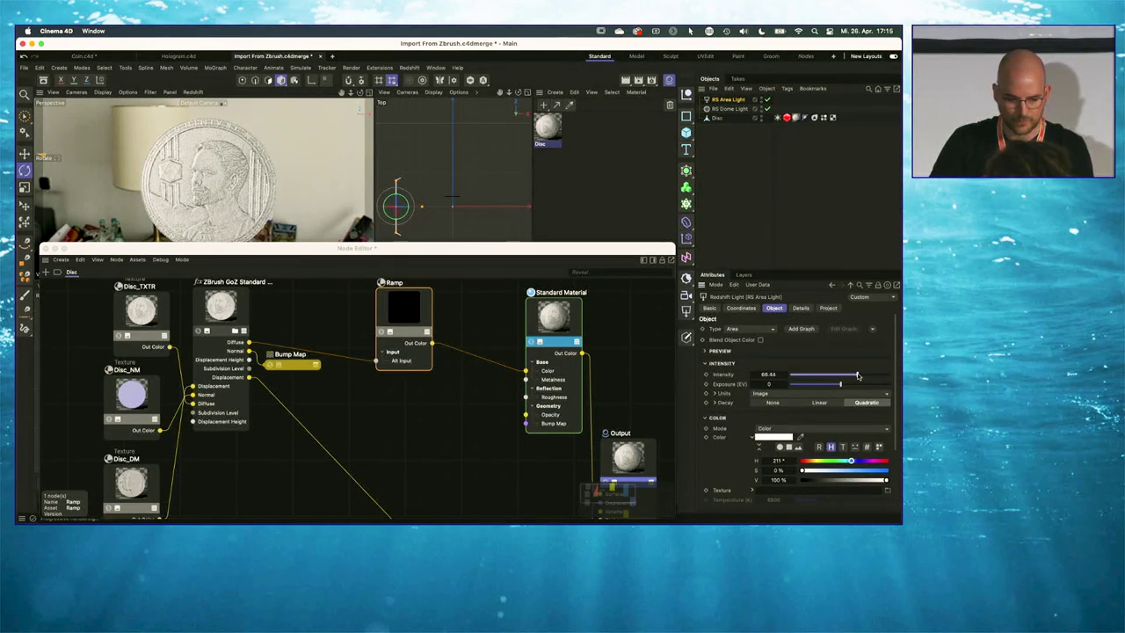
# Rotate the RS Dome Light slightly and lower the Node Editor window to uncover more of the perspective view
pyautogui.click(745, 109)
pyautogui.moveTo(194, 222)
pyautogui.mouseDown()
pyautogui.moveTo(204, 218)
pyautogui.moveTo(194, 219)
pyautogui.mouseUp()
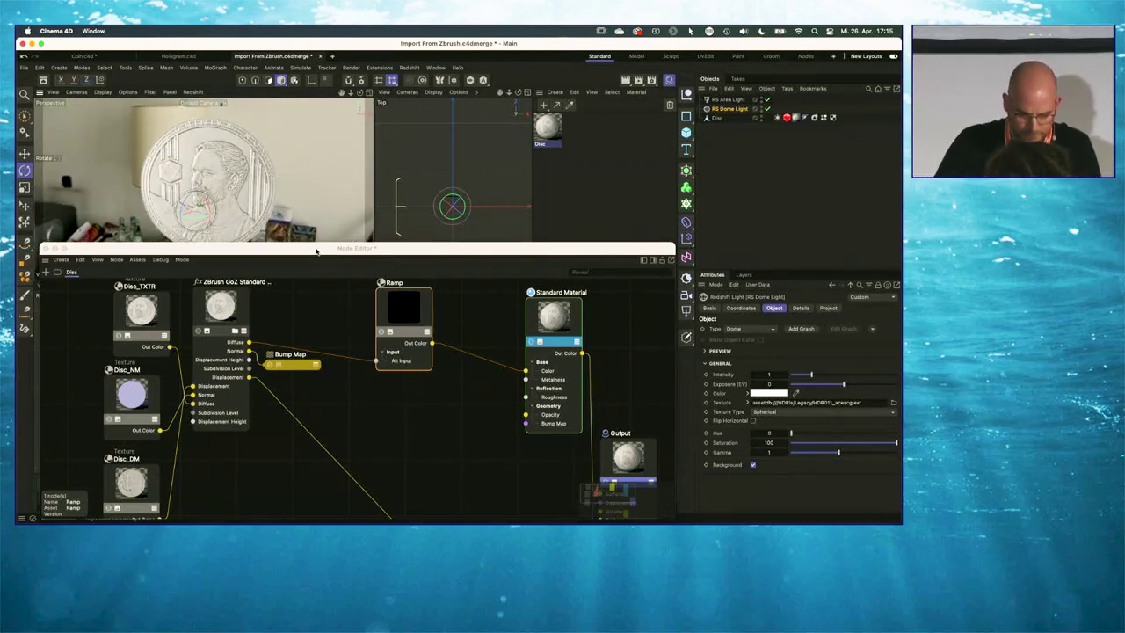
pyautogui.moveTo(317, 251); pyautogui.dragTo(335, 270)
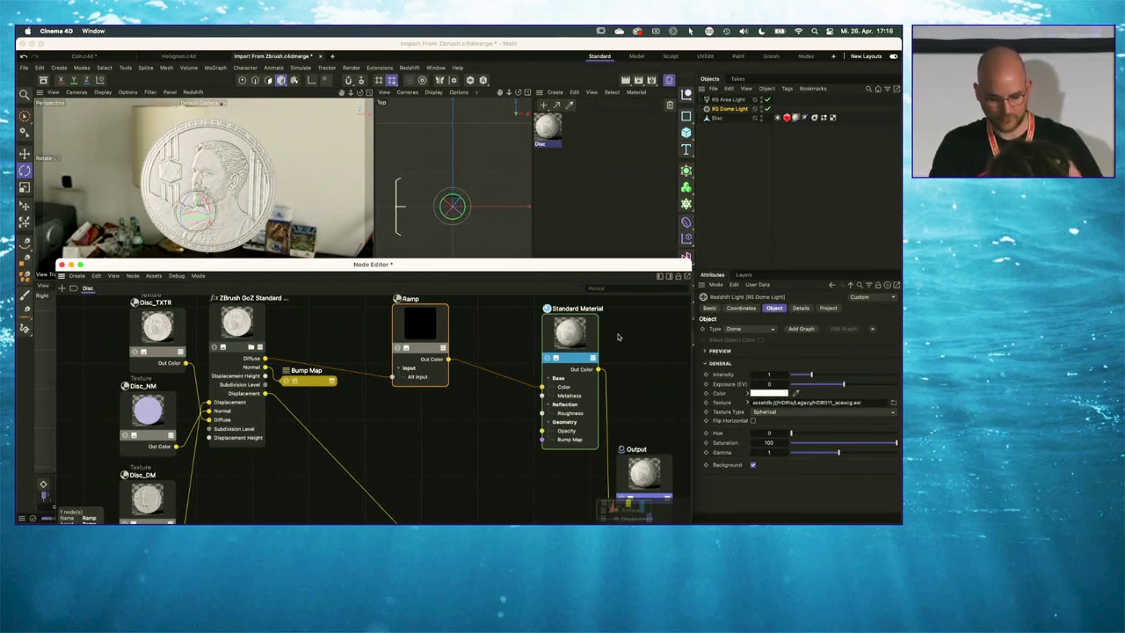
# Collapse the Ramp node feeding the Standard Material's Color input and move it up out of the way
pyautogui.click(573, 362)
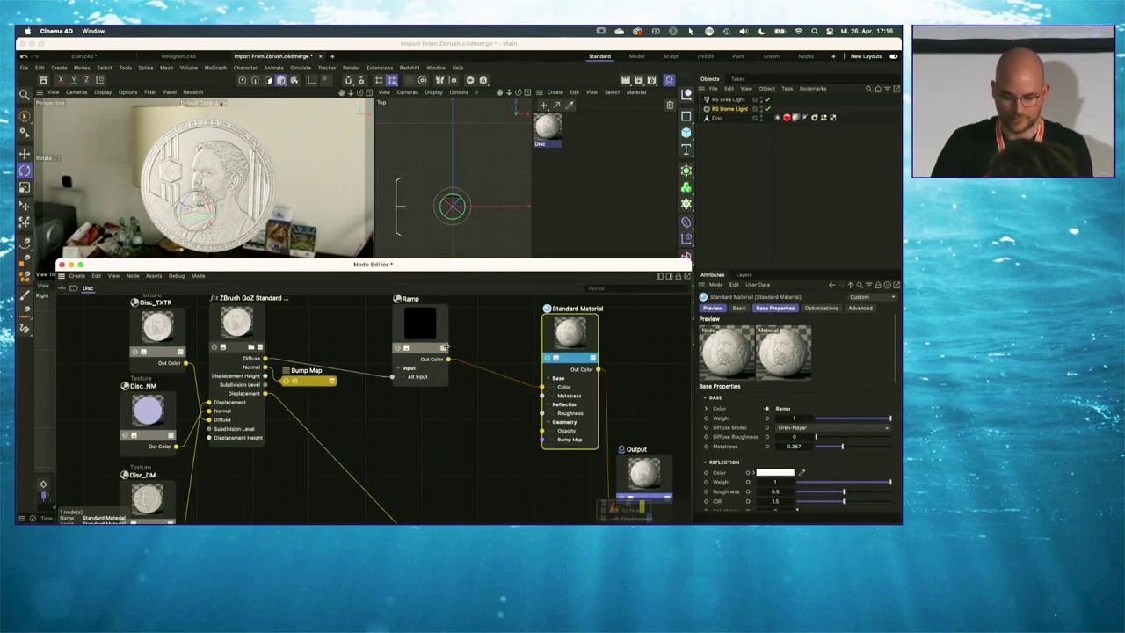
pyautogui.moveTo(429, 353); pyautogui.dragTo(450, 330)
pyautogui.click(428, 337)
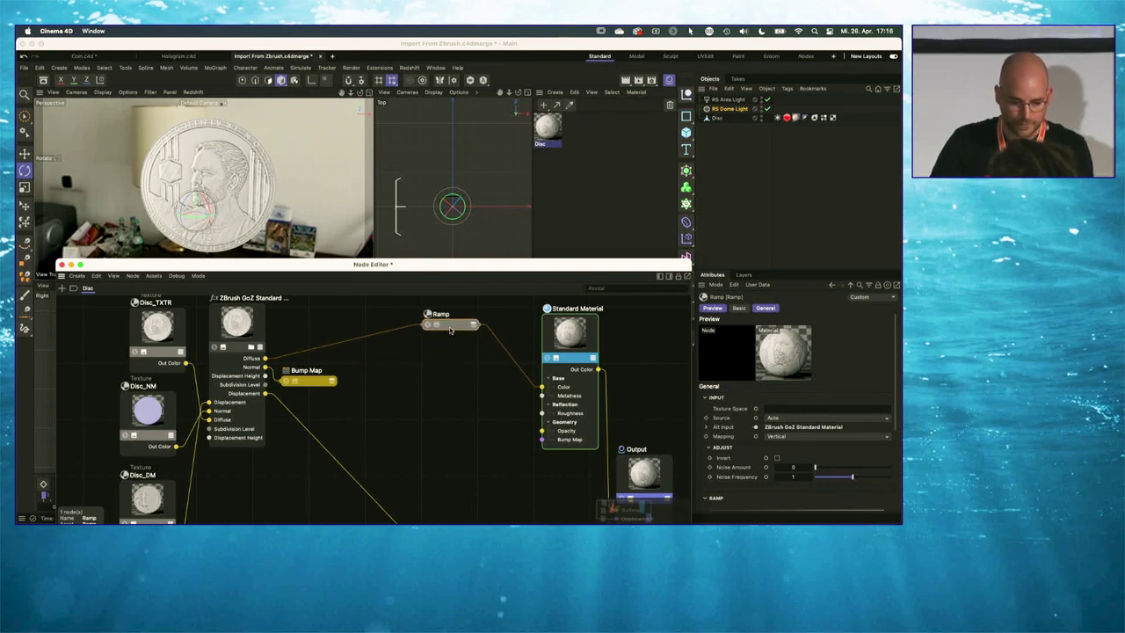
# Open the Asset Browser, clear its search, show the Imperfections category under Textures with adjusted thumbnails, and move the Node Editor aside
pyautogui.moveTo(302, 274); pyautogui.dragTo(385, 274)
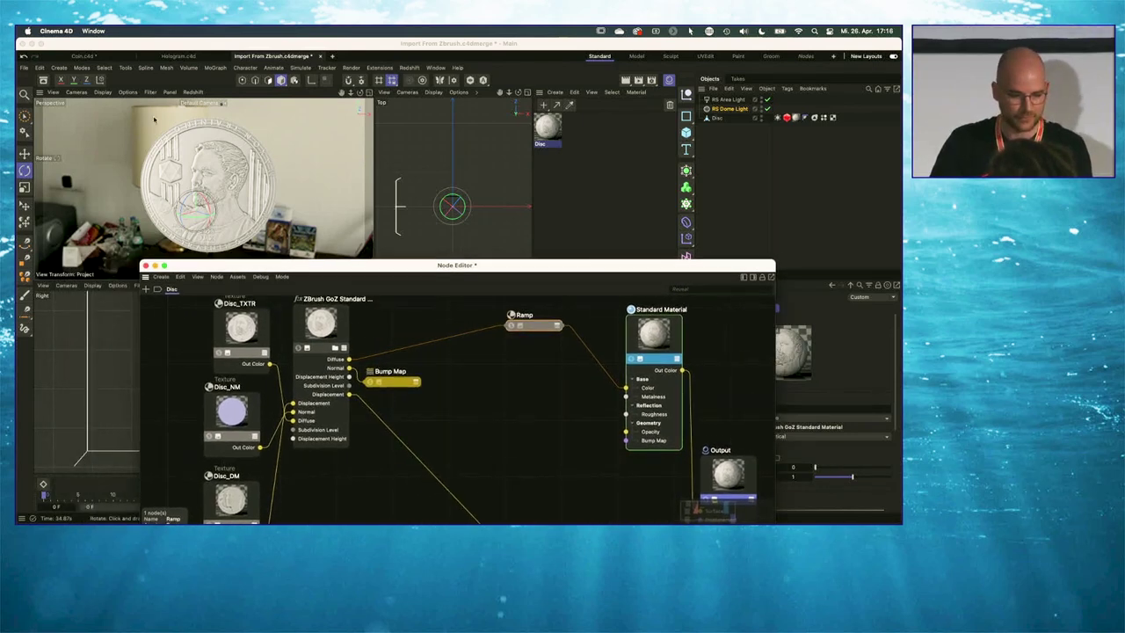
pyautogui.click(42, 82)
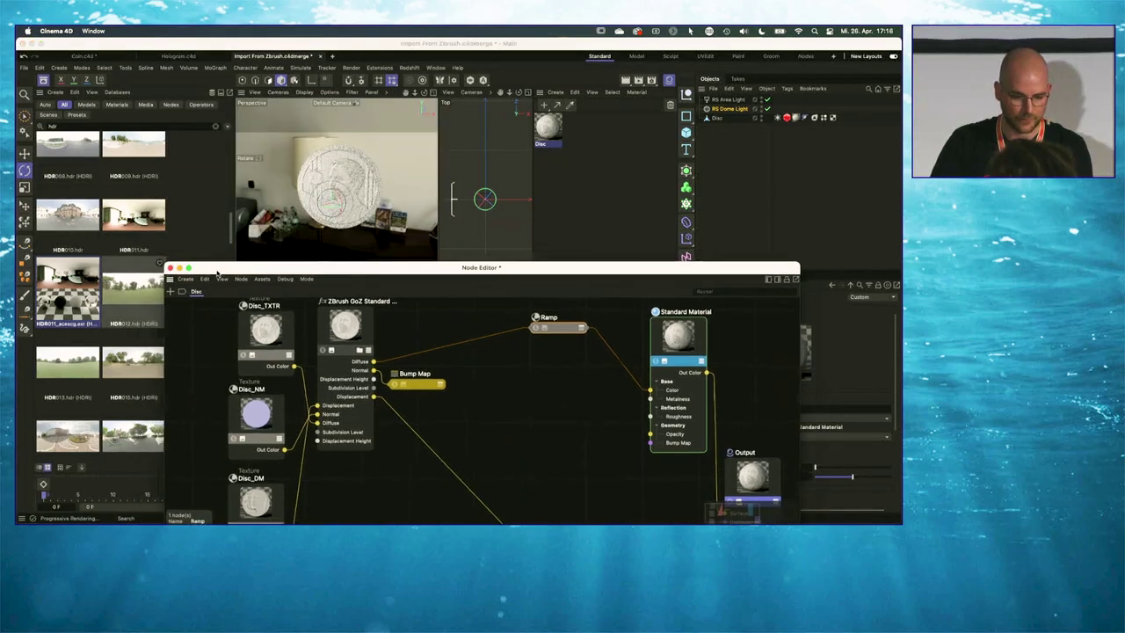
pyautogui.click(215, 128)
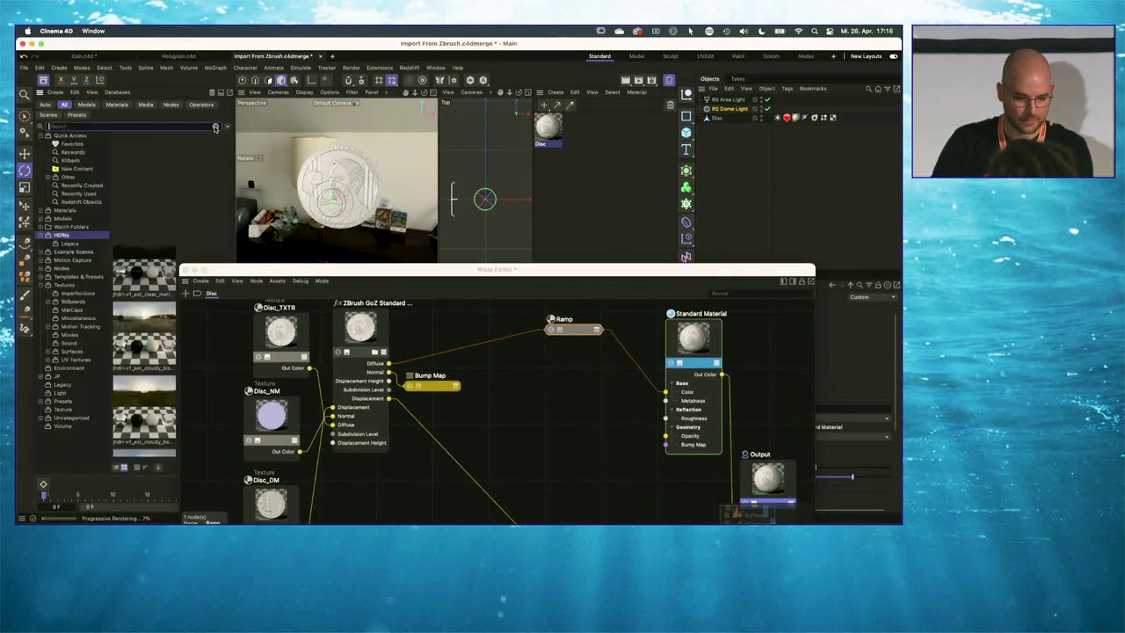
pyautogui.click(52, 287)
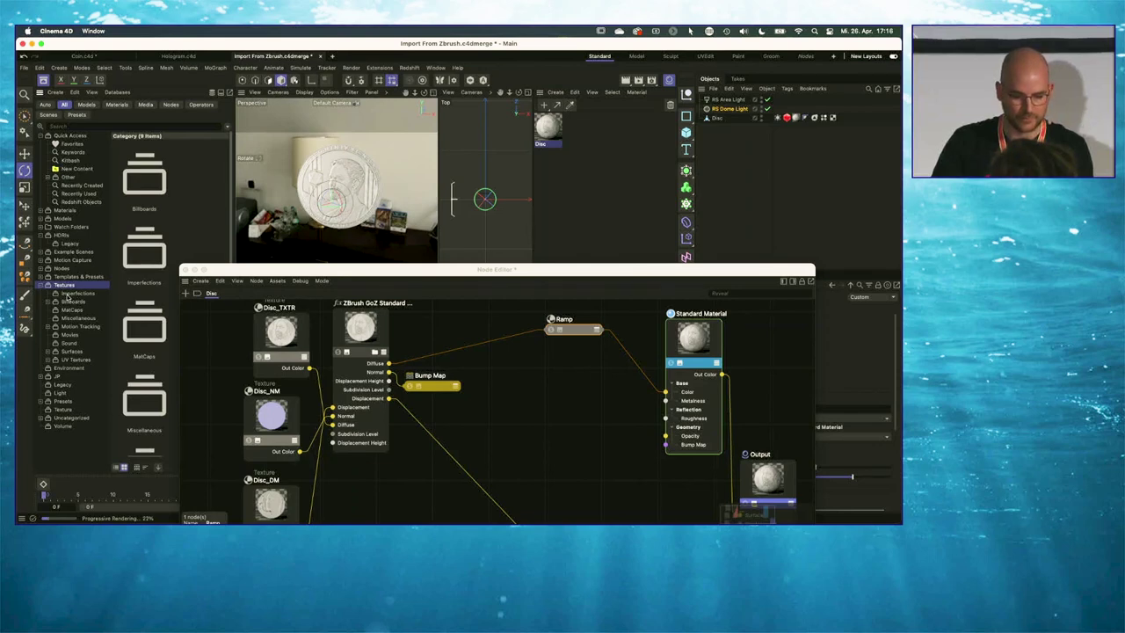
pyautogui.click(68, 294)
pyautogui.moveTo(239, 269); pyautogui.dragTo(330, 265)
pyautogui.moveTo(213, 467); pyautogui.dragTo(221, 470)
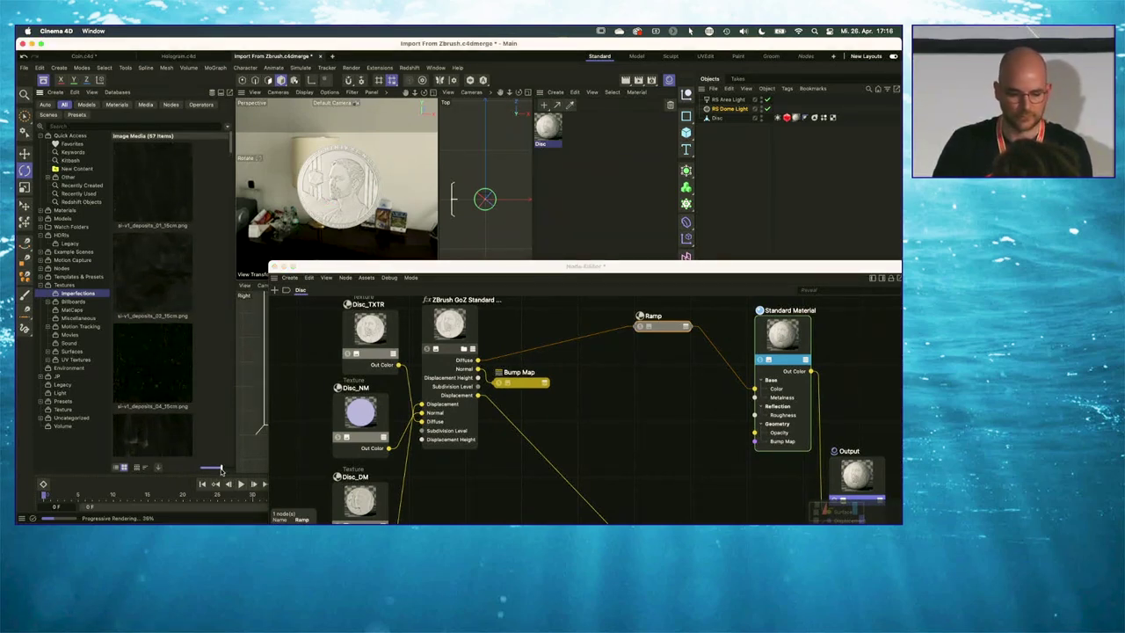
# Add the si-v1_smudges_03_15cm.png imperfection texture to the material's node graph and close the Asset Browser
pyautogui.scroll(-5, 227, 213)
pyautogui.moveTo(227, 214); pyautogui.dragTo(223, 400)
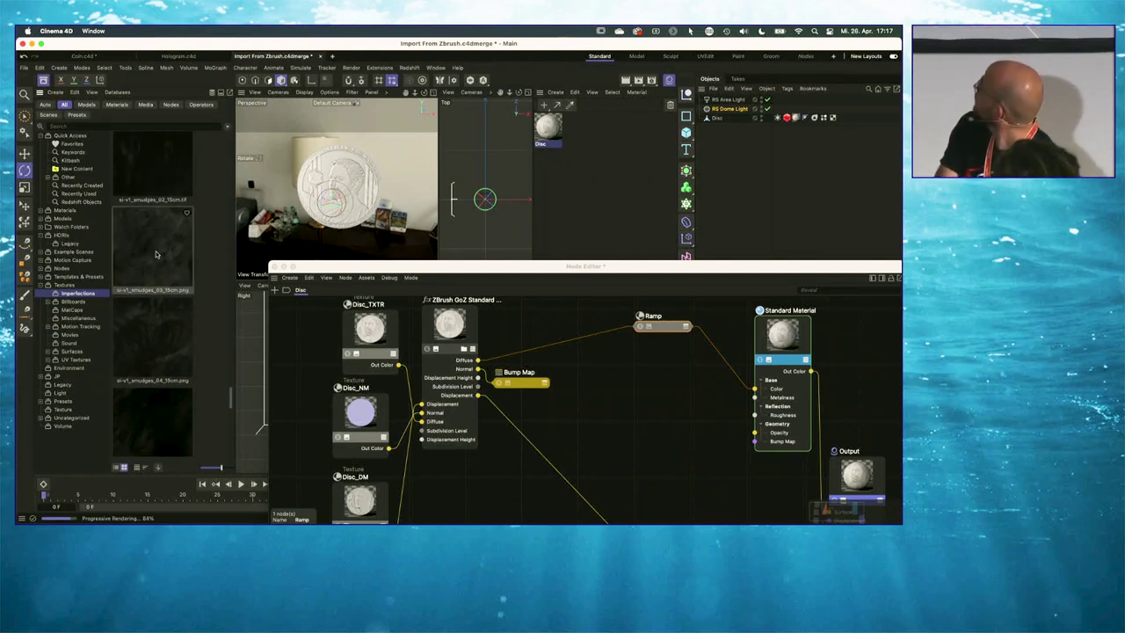
pyautogui.moveTo(156, 254)
pyautogui.mouseDown()
pyautogui.moveTo(636, 419)
pyautogui.moveTo(615, 406)
pyautogui.mouseUp()
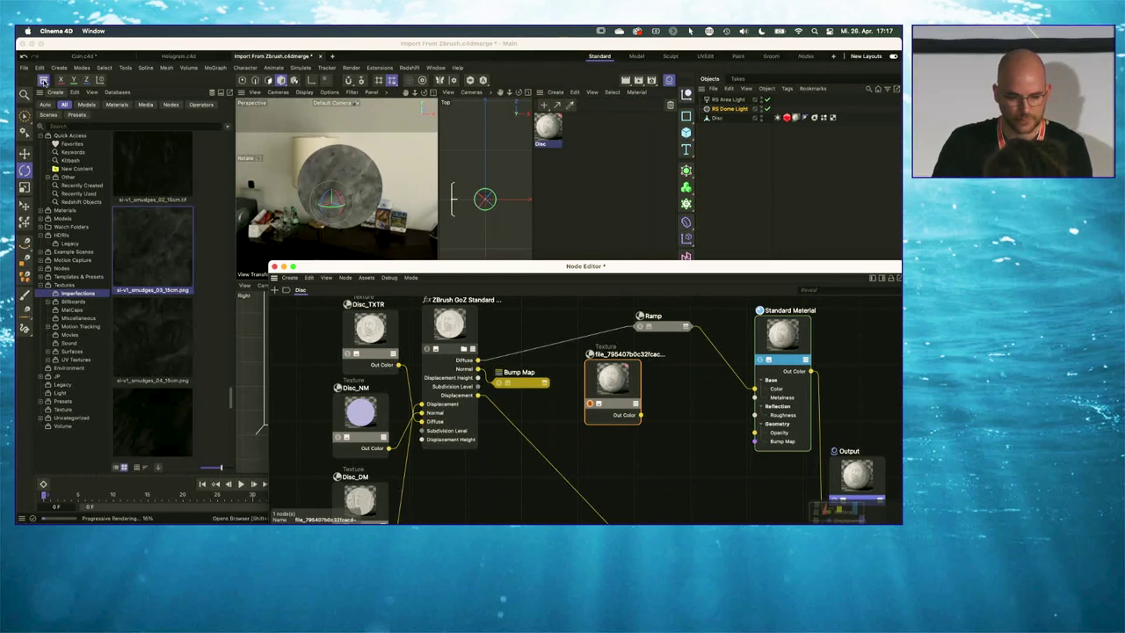
pyautogui.click(42, 81)
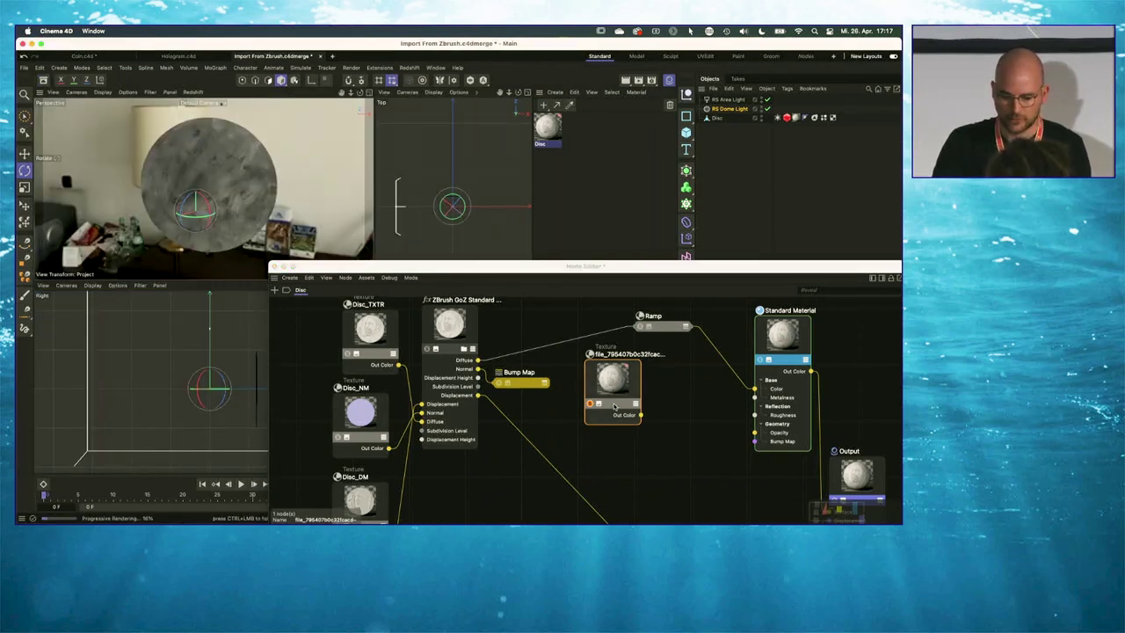
# Connect the smudges texture's Out Color to the Standard Material's Roughness and insert a Ramp node into that connection
pyautogui.moveTo(614, 407); pyautogui.dragTo(754, 415)
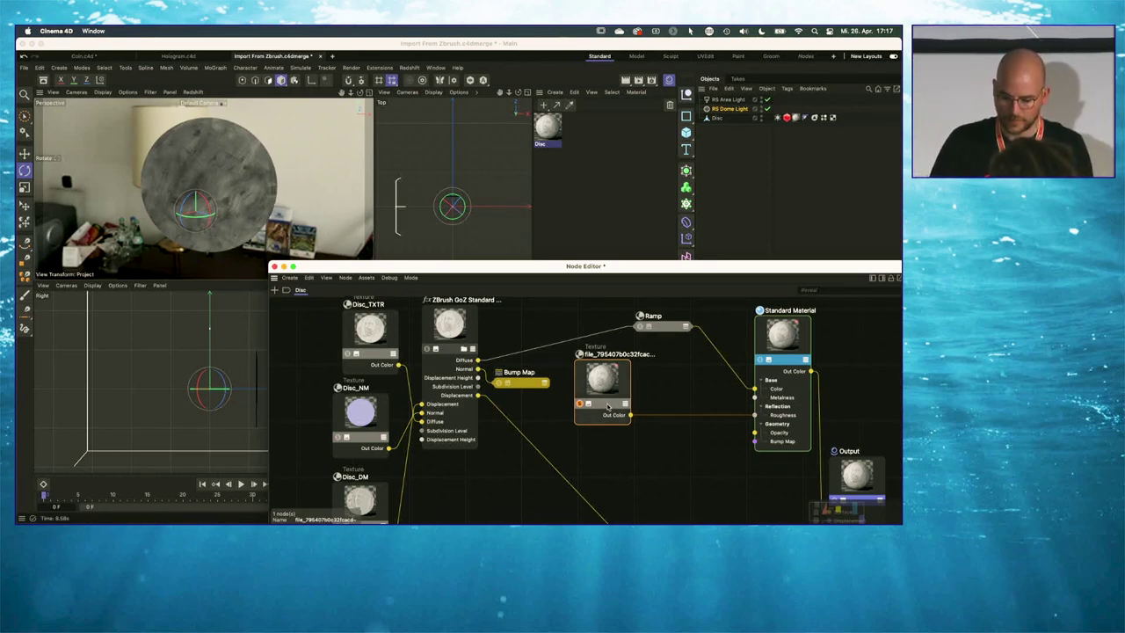
pyautogui.moveTo(621, 380); pyautogui.dragTo(607, 375)
pyautogui.doubleClick(645, 436)
pyautogui.write('ramp')
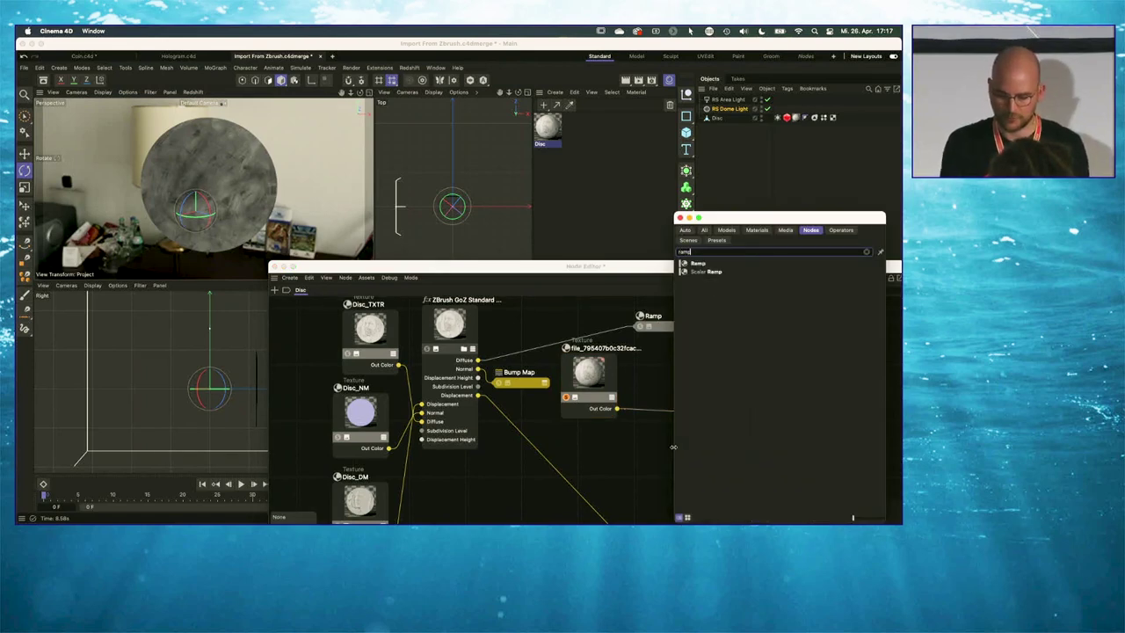
pyautogui.press('Return')
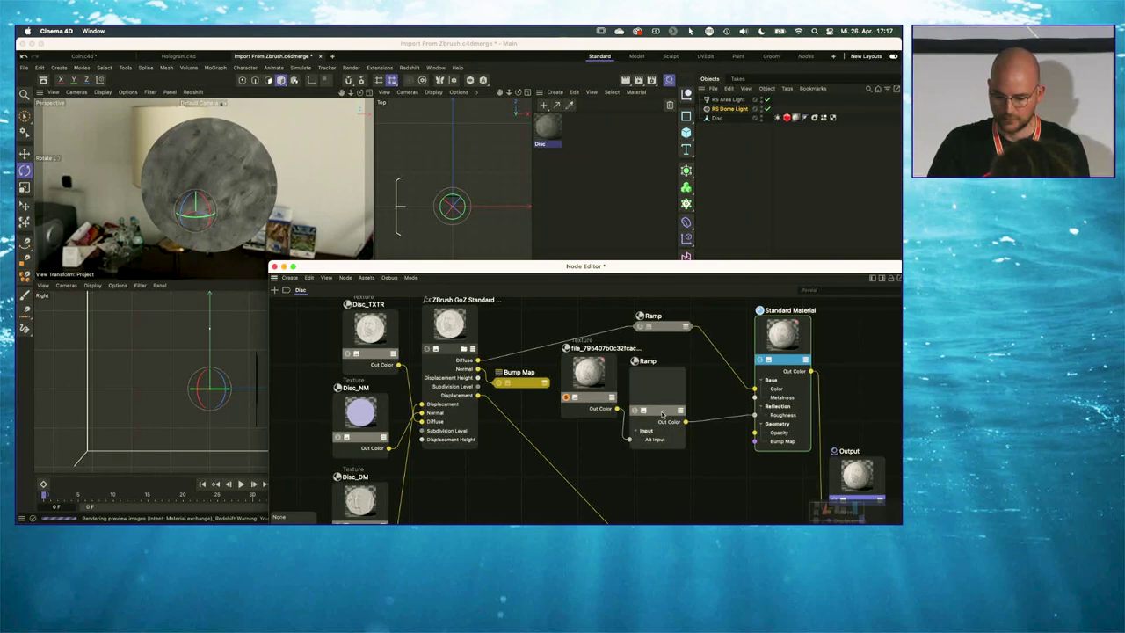
# Shift the white knot of the roughness ramp to a position of about 54.8% to raise the contrast
pyautogui.moveTo(733, 267); pyautogui.dragTo(492, 270)
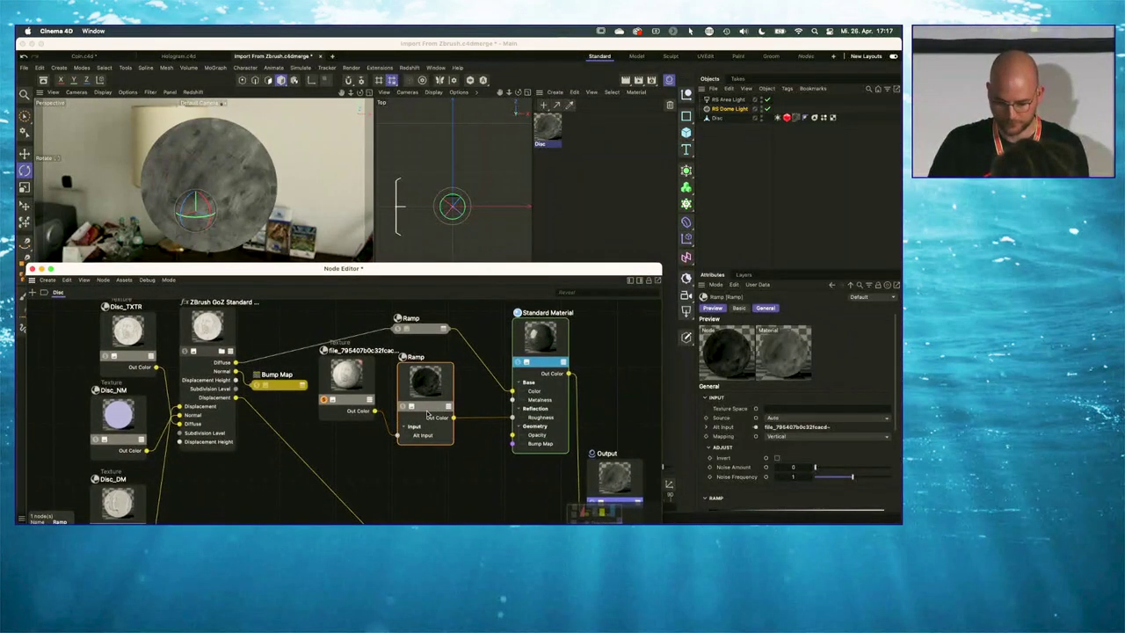
pyautogui.click(890, 360)
pyautogui.scroll(-5, 887, 396)
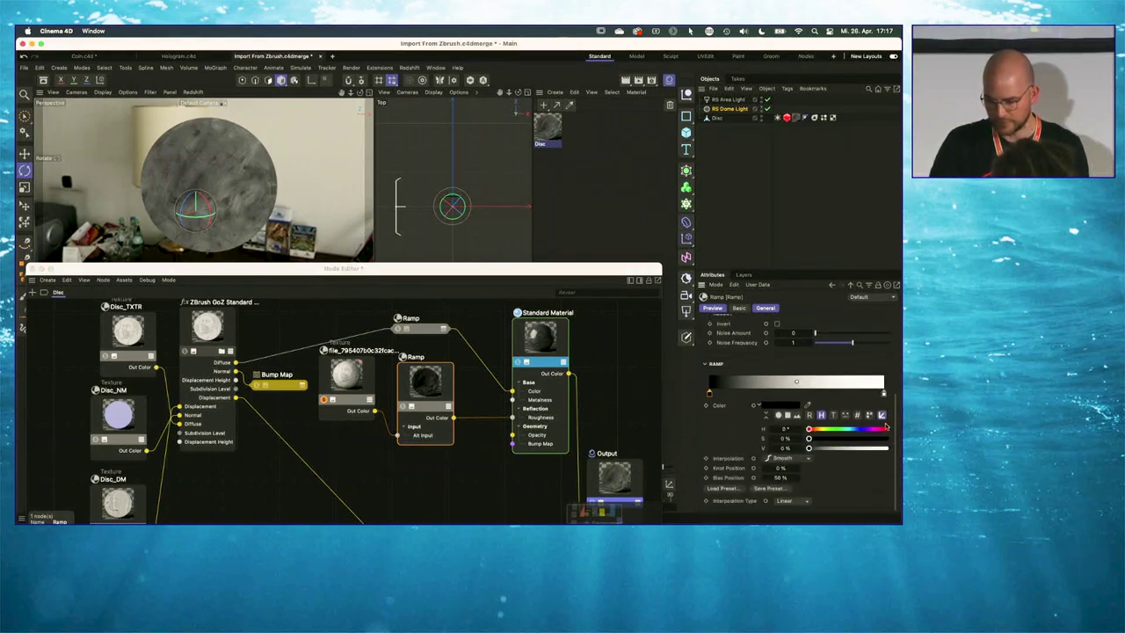
pyautogui.moveTo(885, 393); pyautogui.dragTo(805, 392)
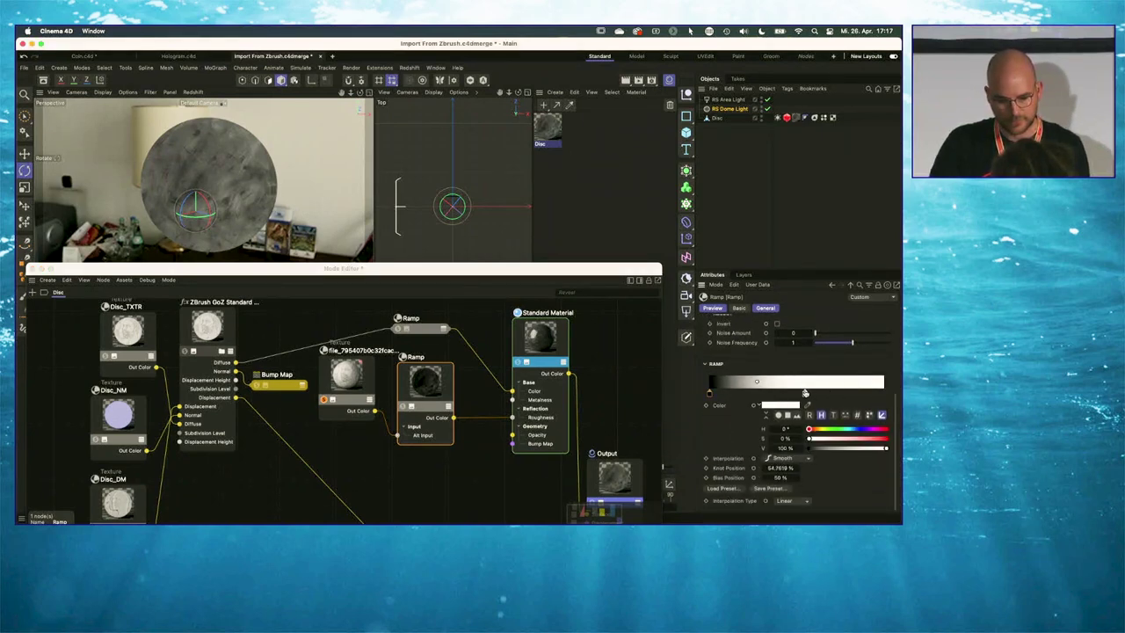
# Solo the roughness Ramp on the disc, nudge its white and black knots slightly inward, and turn the solo preview off
pyautogui.click(401, 407)
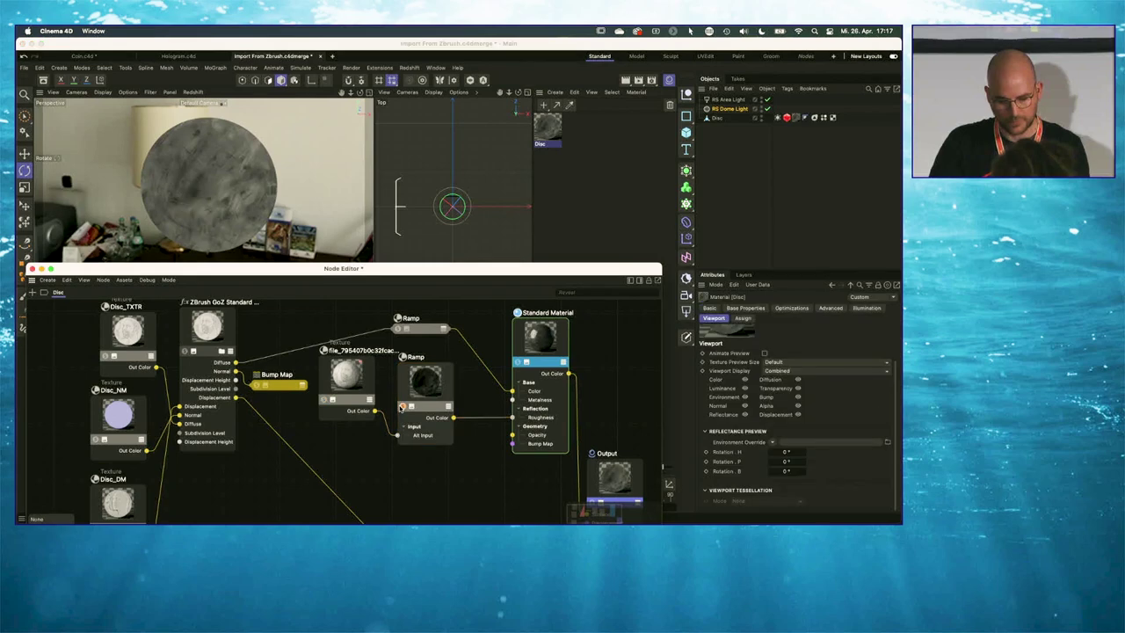
pyautogui.click(439, 411)
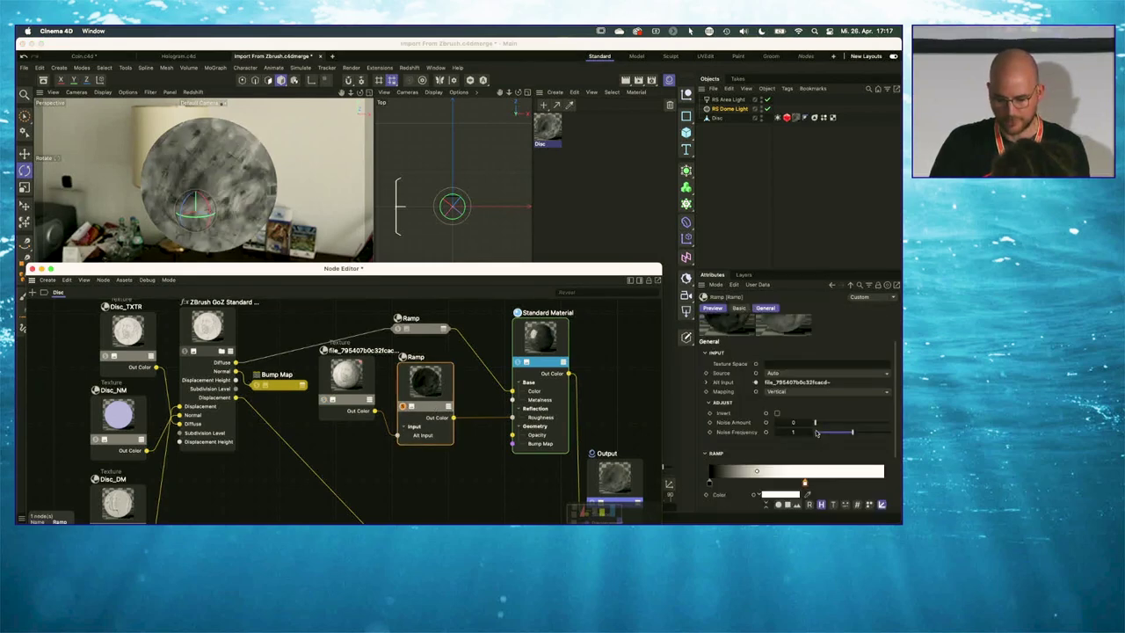
pyautogui.moveTo(806, 484)
pyautogui.mouseDown()
pyautogui.moveTo(835, 483)
pyautogui.moveTo(803, 483)
pyautogui.mouseUp()
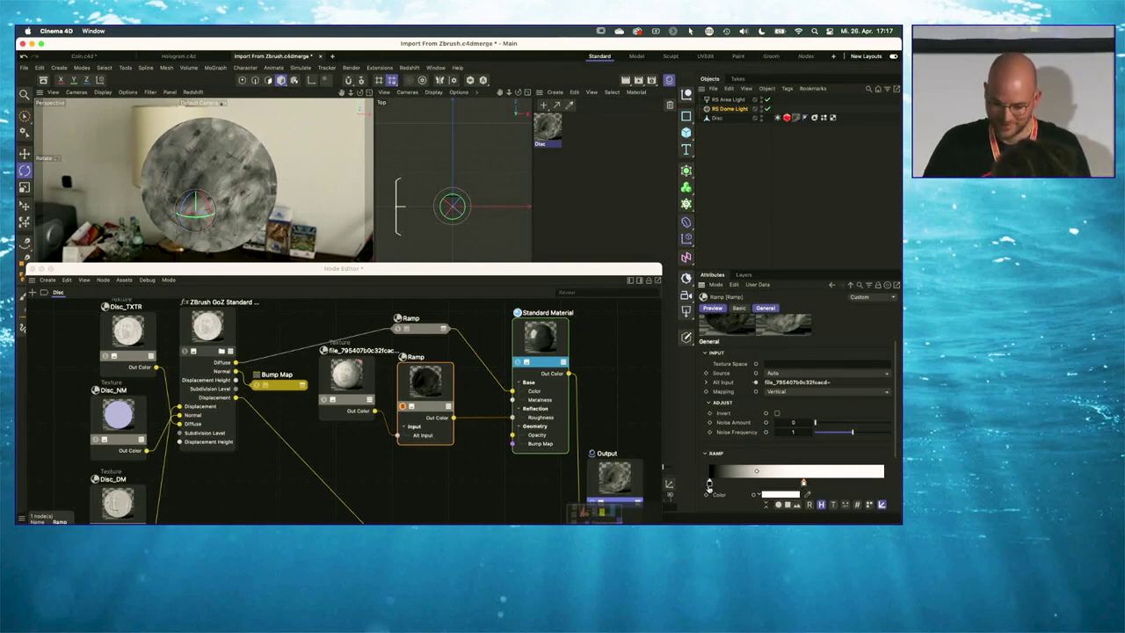
pyautogui.click(710, 483)
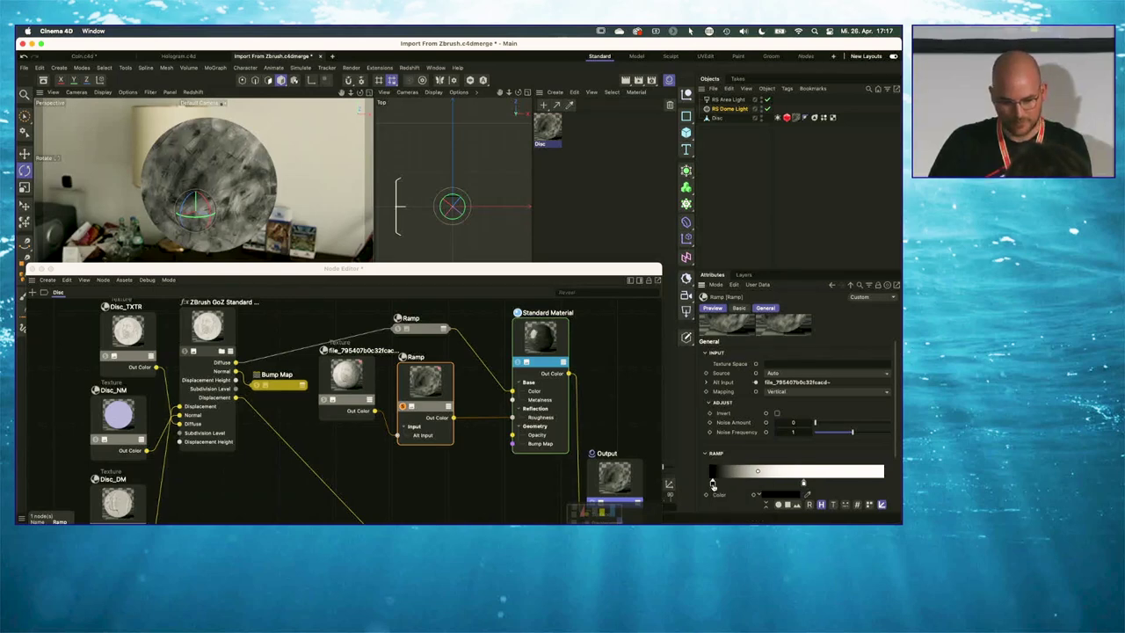
pyautogui.click(403, 410)
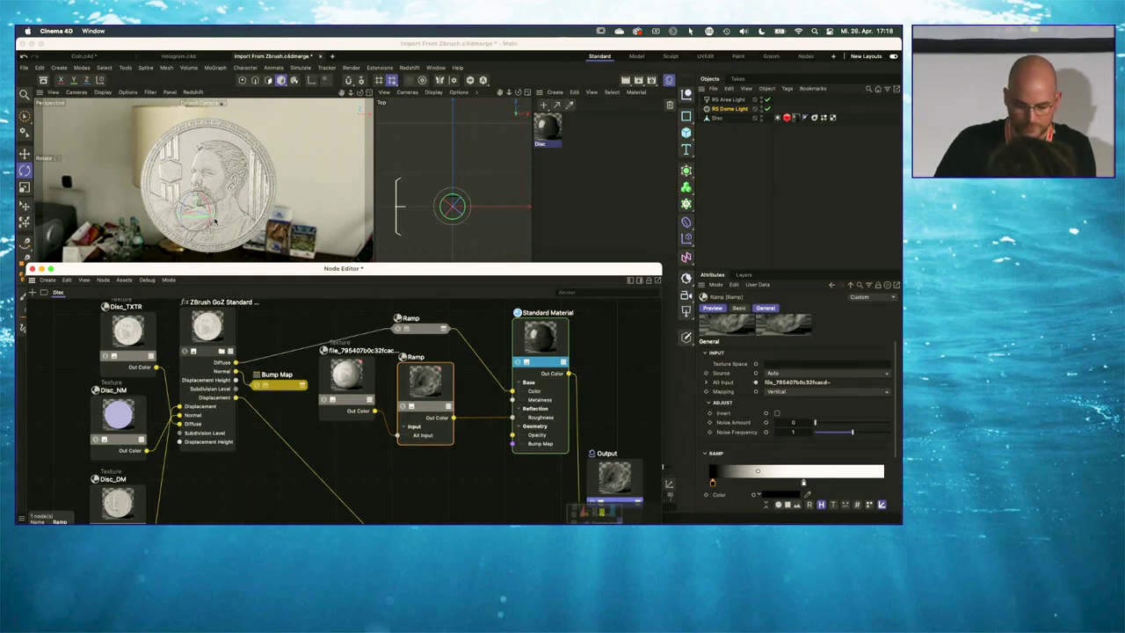
# Rotate the RS Dome Light until its green curtain appears beside the coin, with the Node Editor lowered clear of the viewports
pyautogui.click(722, 108)
pyautogui.moveTo(498, 271); pyautogui.dragTo(486, 314)
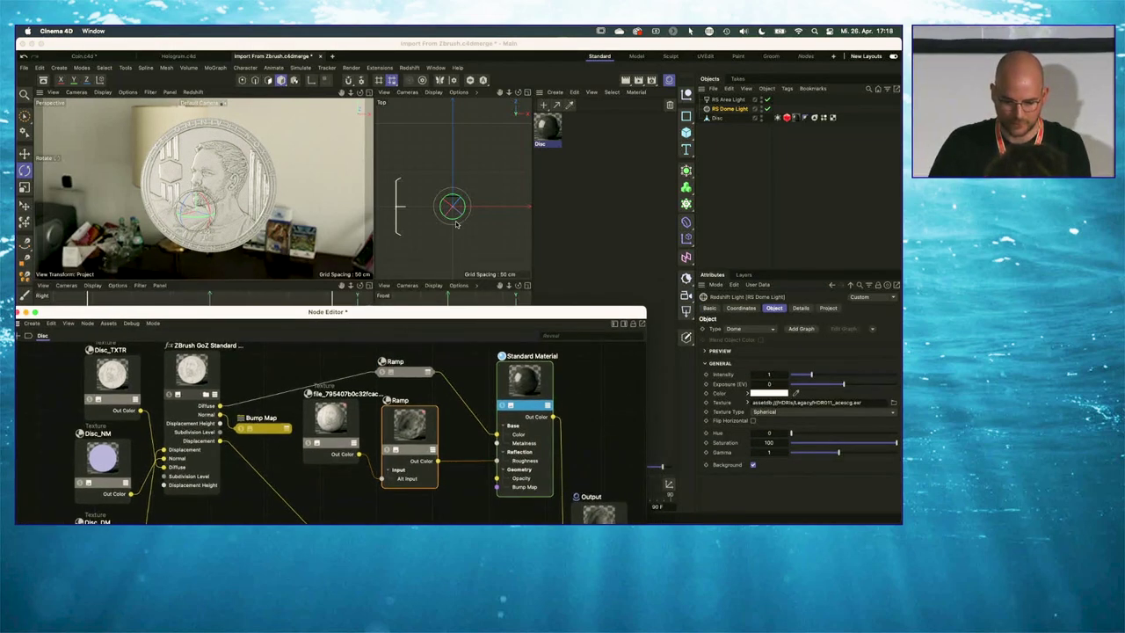
pyautogui.moveTo(452, 213); pyautogui.dragTo(464, 220)
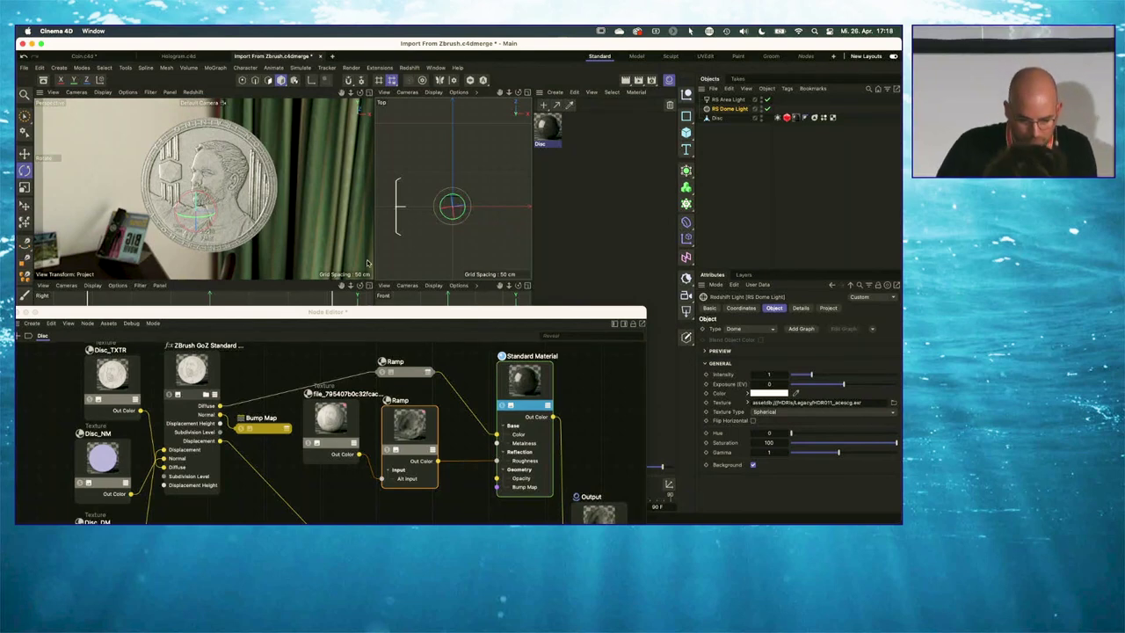
# Move the roughness Ramp closer to the Standard Material and rotate the RS Dome Light to bring the green curtain behind the coin
pyautogui.moveTo(422, 455); pyautogui.dragTo(432, 451)
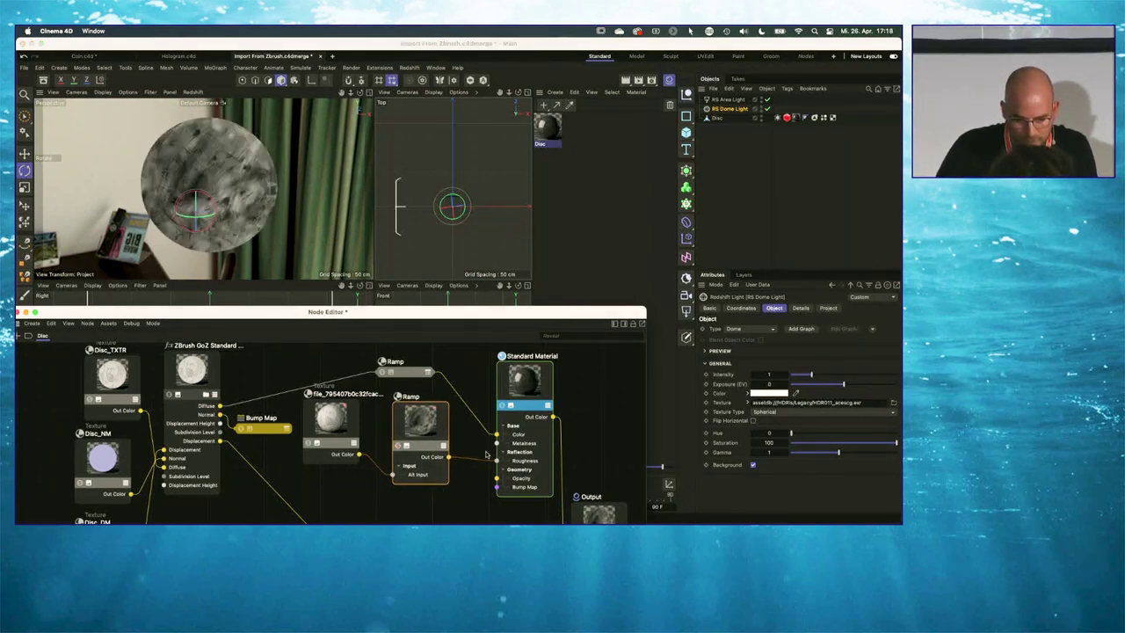
pyautogui.click(714, 113)
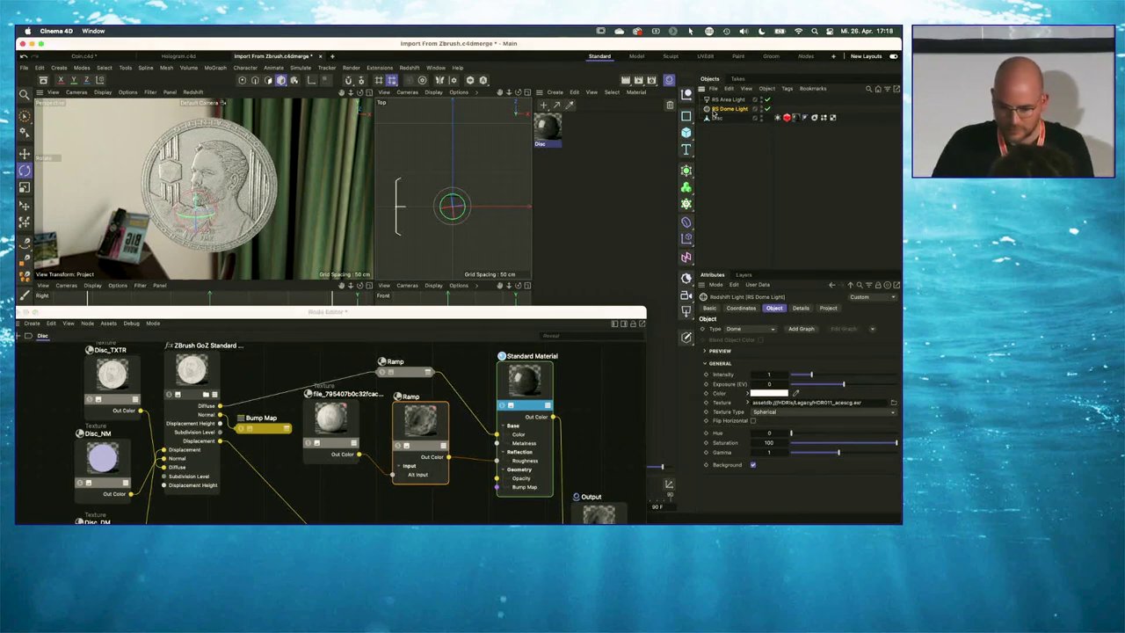
pyautogui.moveTo(445, 207); pyautogui.dragTo(452, 219)
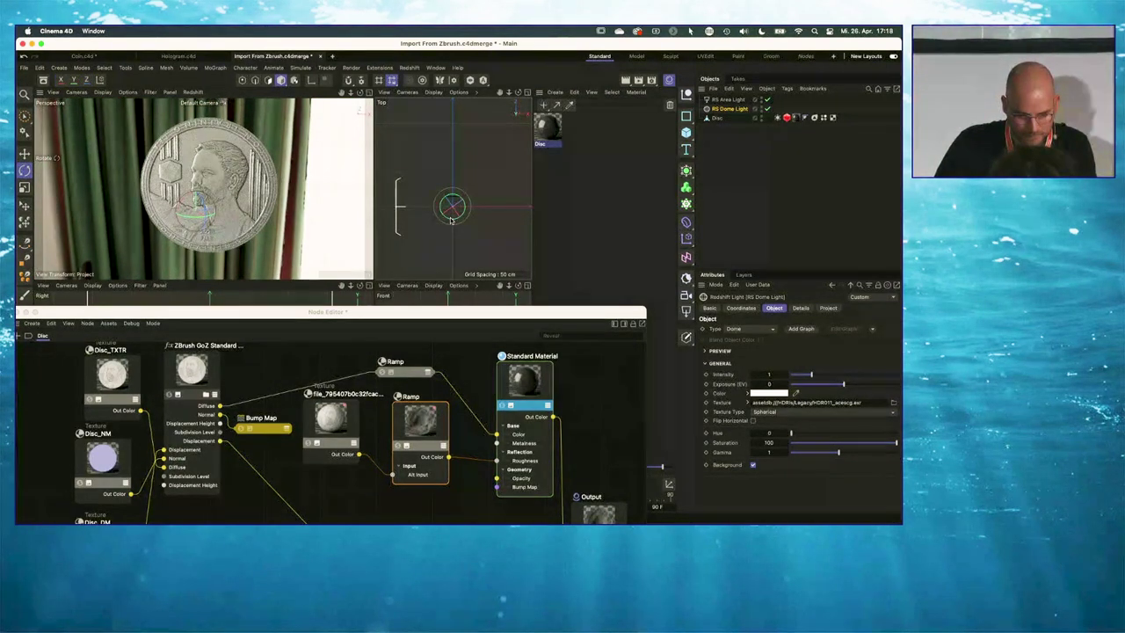
# Disable the RS Area Light and rotate the RS Dome Light until its table lamp stands beside the coin
pyautogui.click(766, 100)
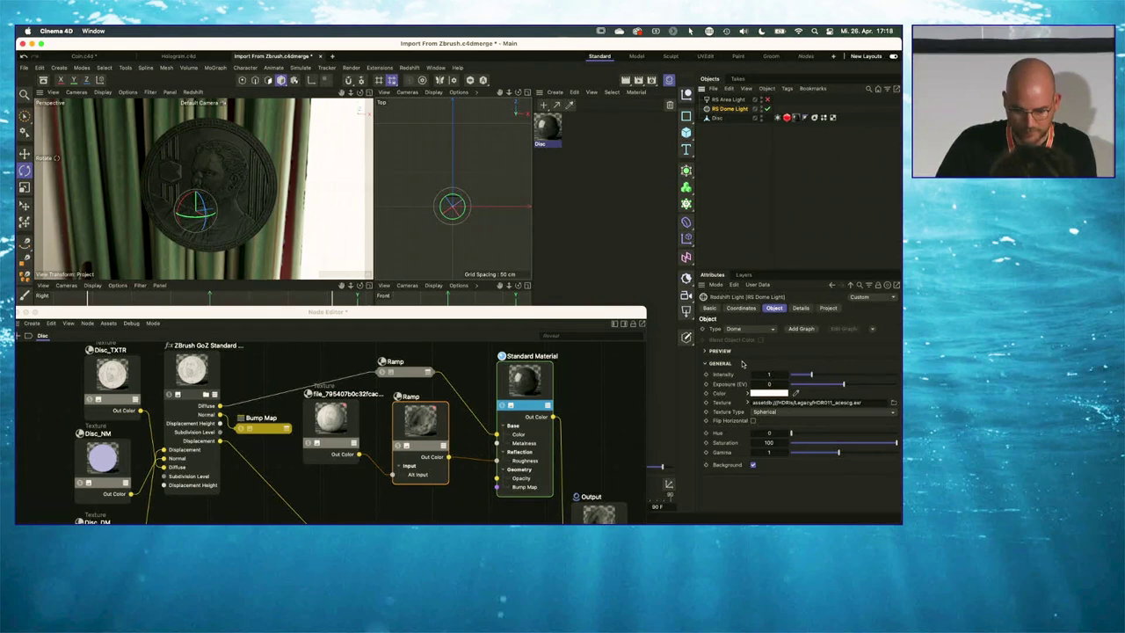
pyautogui.moveTo(211, 218); pyautogui.dragTo(182, 229)
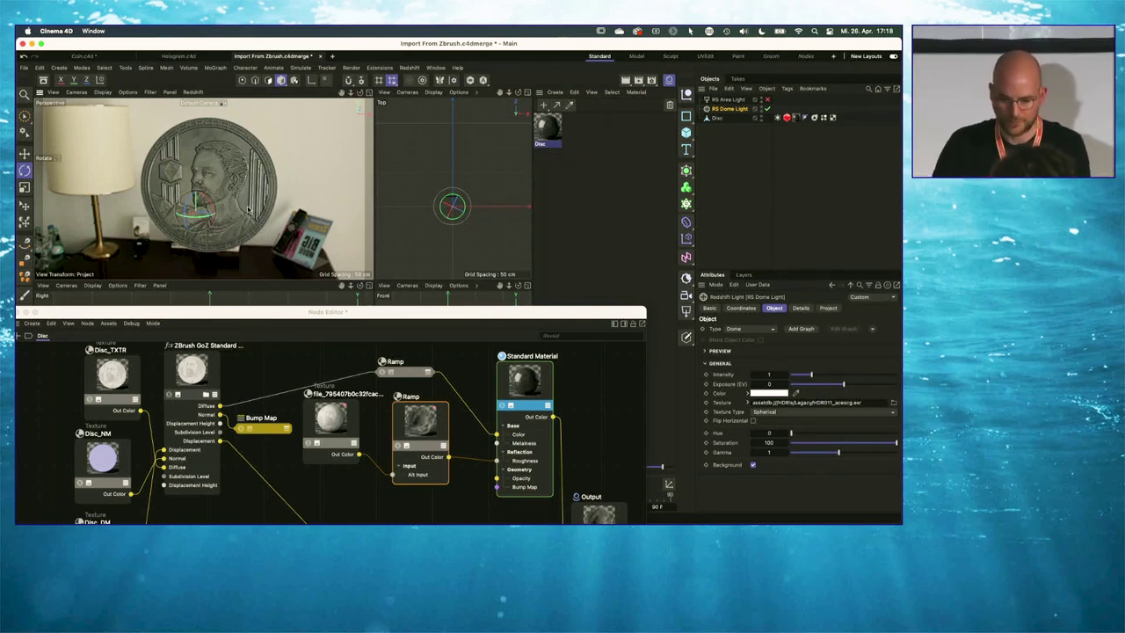
# Re-enable the RS Area Light and move it backward along Z in the top view to relight the coin
pyautogui.click(768, 100)
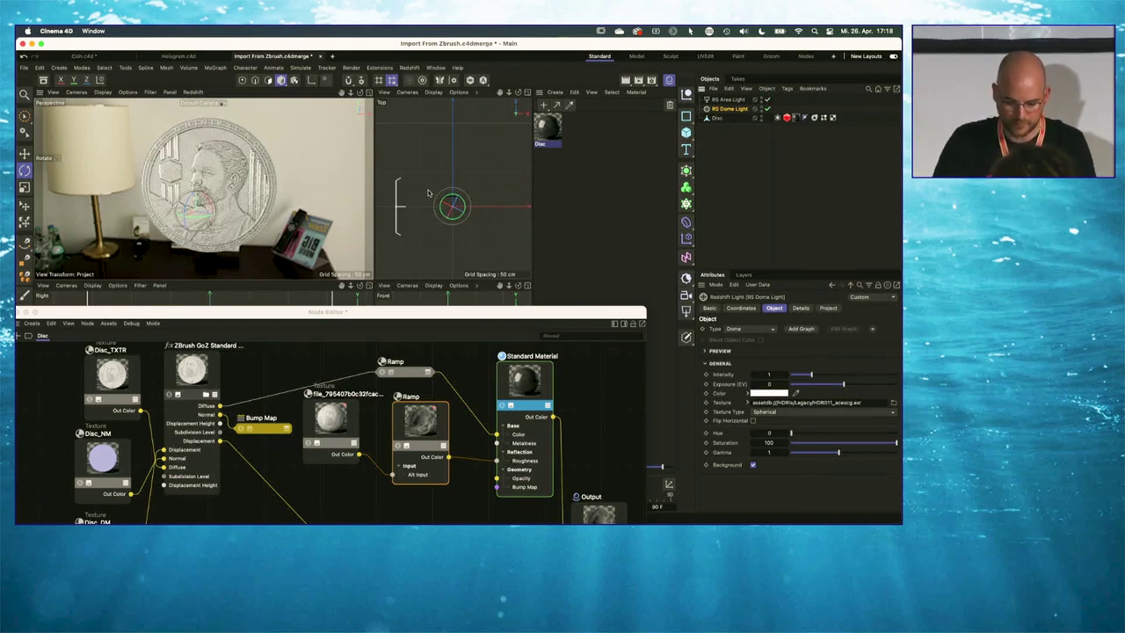
pyautogui.press('e')
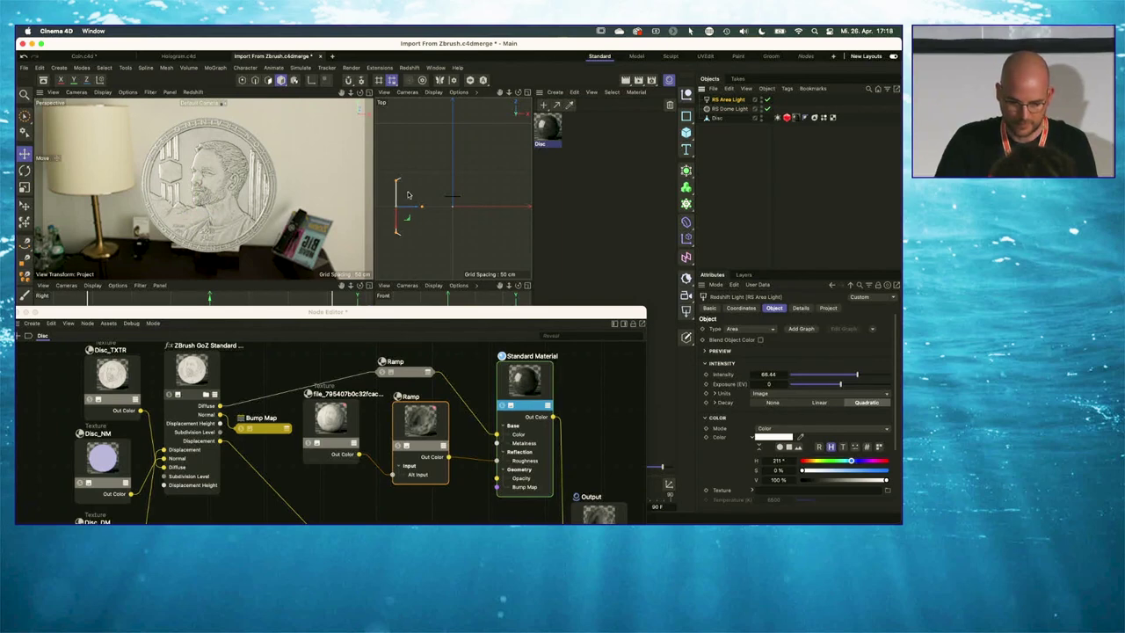
pyautogui.moveTo(407, 194)
pyautogui.mouseDown()
pyautogui.moveTo(397, 219)
pyautogui.moveTo(396, 205)
pyautogui.mouseUp()
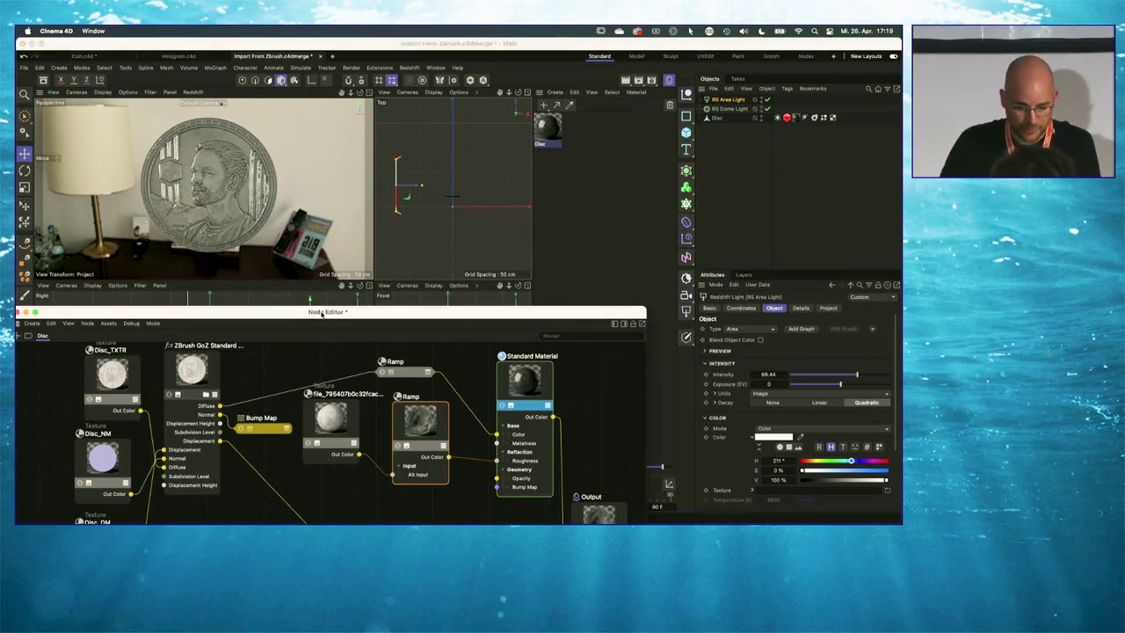
# Add the si-v1_scratches_11_10cm.png imperfection texture from the asset library to the Disc node graph, and close the library
pyautogui.moveTo(326, 313); pyautogui.dragTo(326, 232)
pyautogui.moveTo(93, 233); pyautogui.dragTo(232, 241)
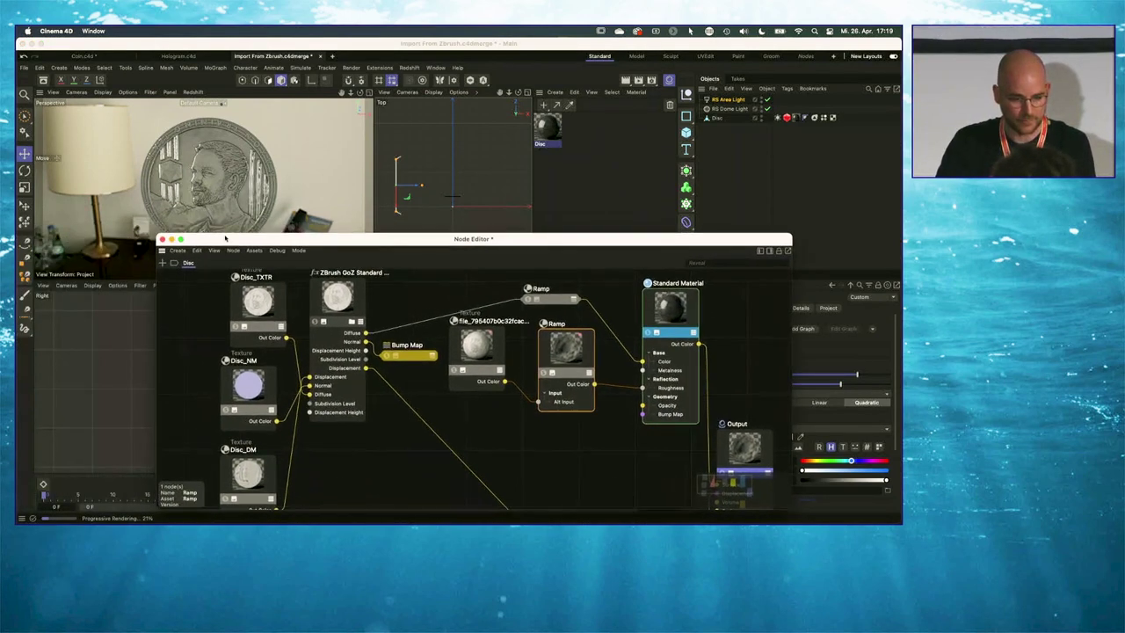
pyautogui.hotkey('shift', 'F8')
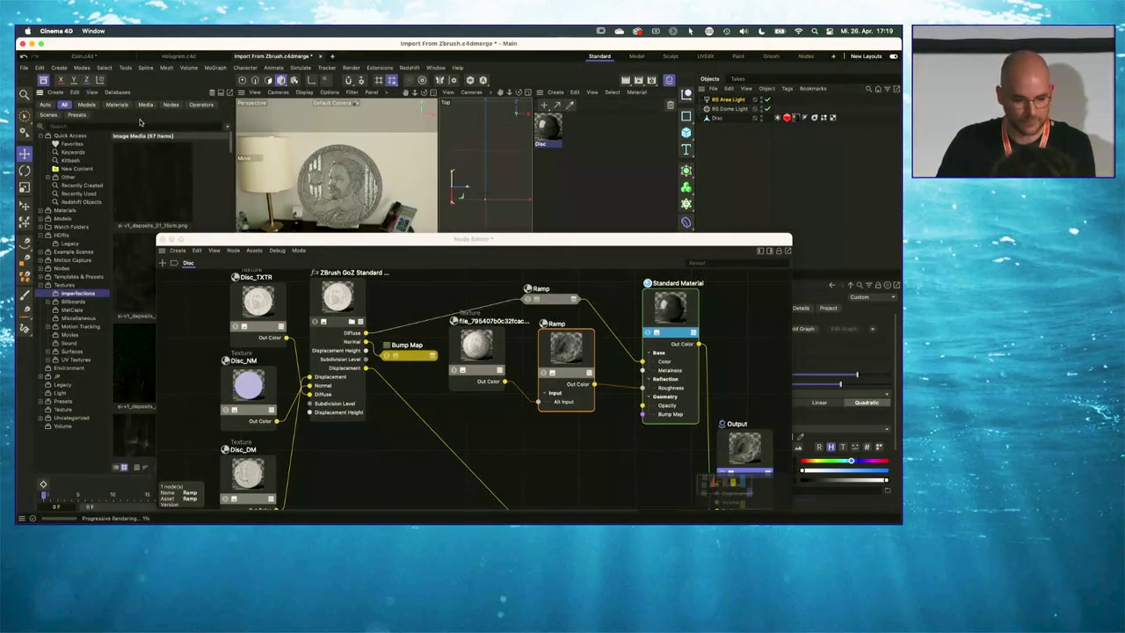
pyautogui.moveTo(230, 142); pyautogui.dragTo(320, 238)
pyautogui.moveTo(230, 241); pyautogui.dragTo(247, 328)
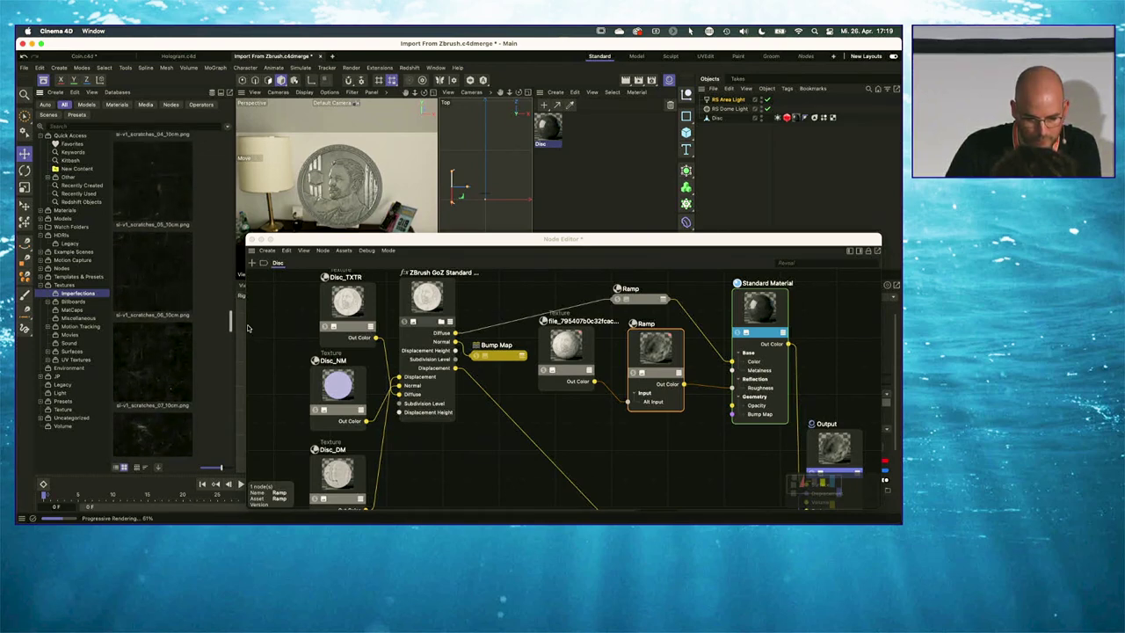
pyautogui.scroll(-3, 233, 325)
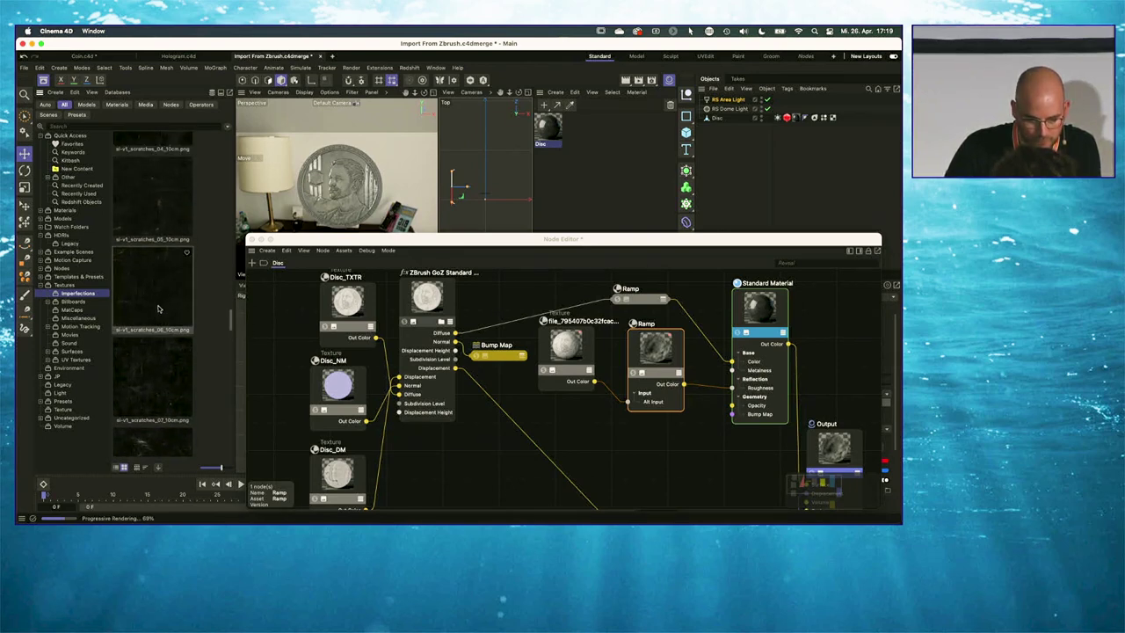
pyautogui.moveTo(233, 325); pyautogui.dragTo(569, 438)
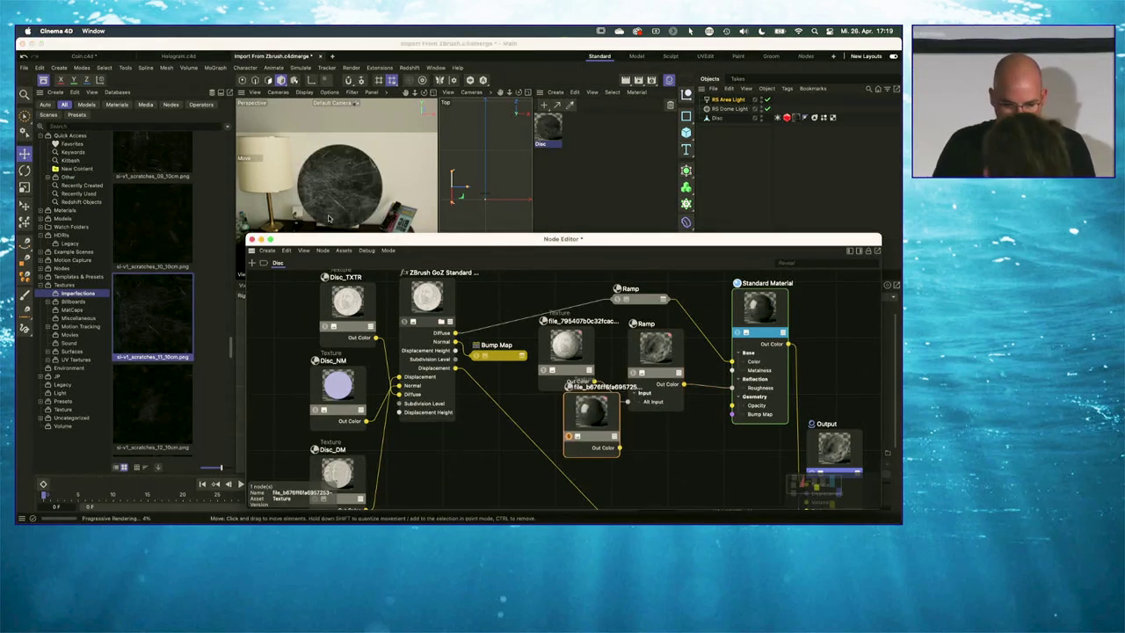
pyautogui.click(42, 80)
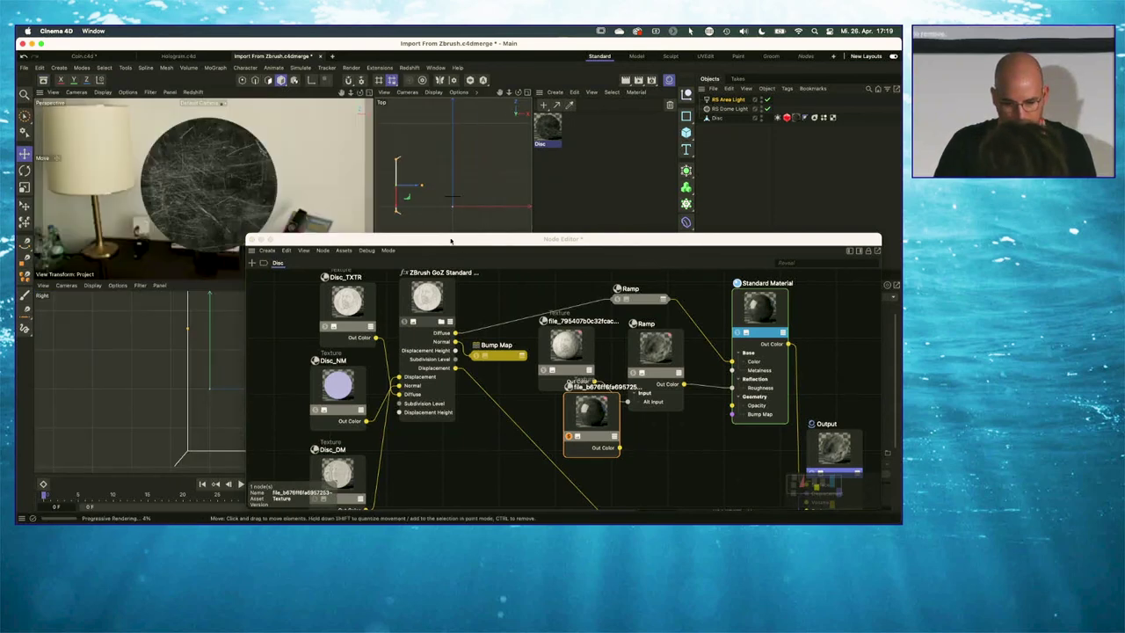
pyautogui.moveTo(462, 245); pyautogui.dragTo(230, 261)
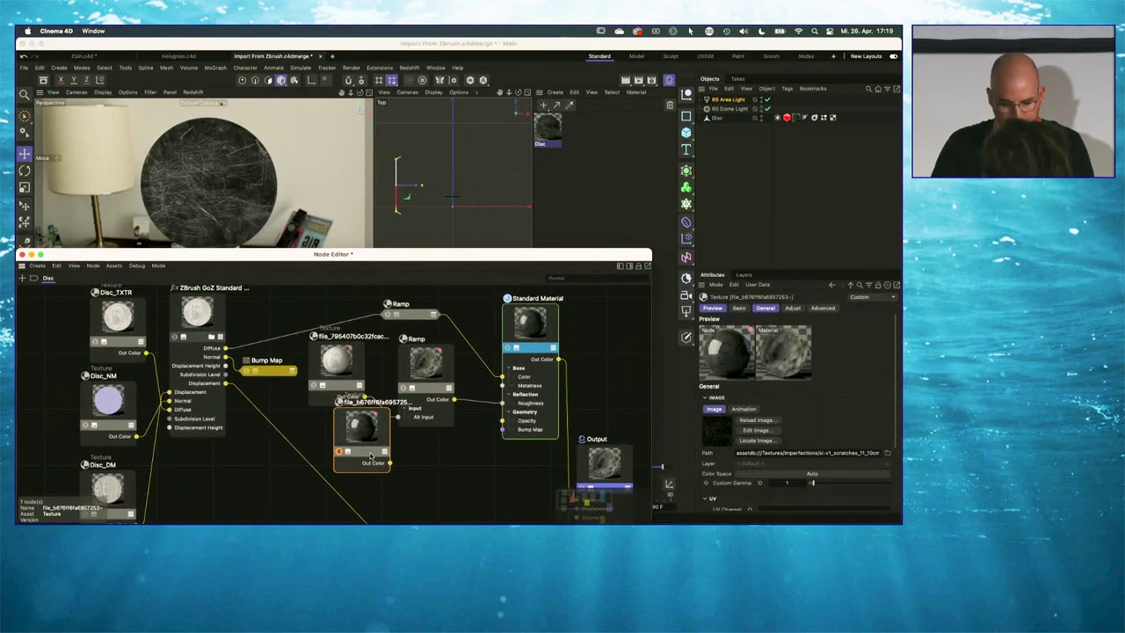
# Place the scratches texture node below the smudge texture and set its UV remap scale to 2 by 2
pyautogui.click(703, 474)
pyautogui.scroll(-2, 703, 474)
pyautogui.click(771, 476)
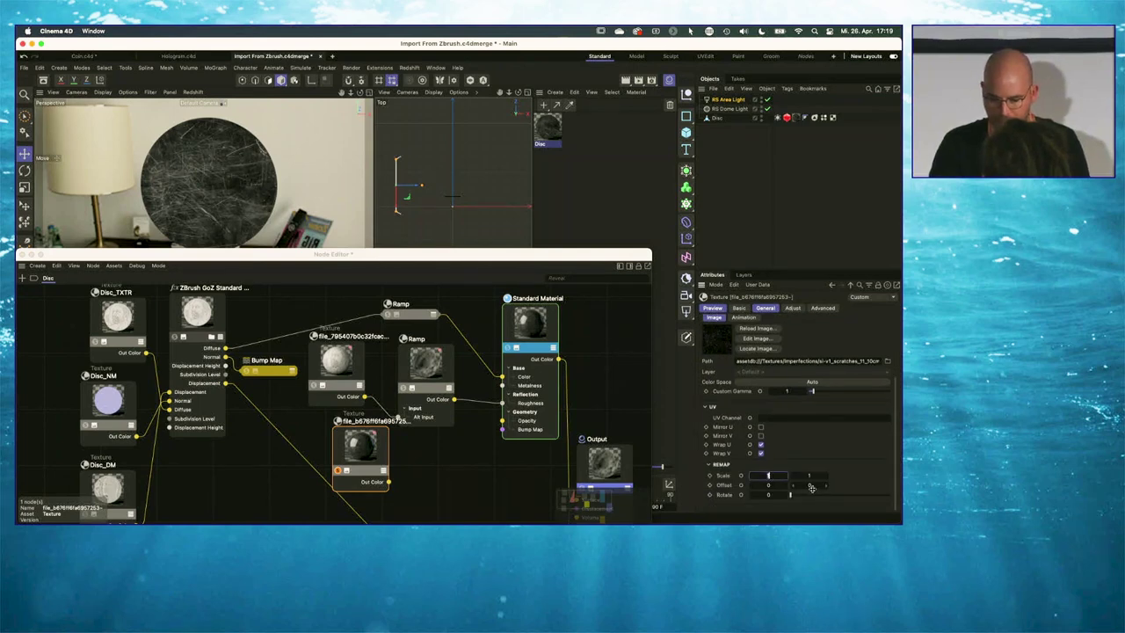
pyautogui.write('2')
pyautogui.click(810, 475)
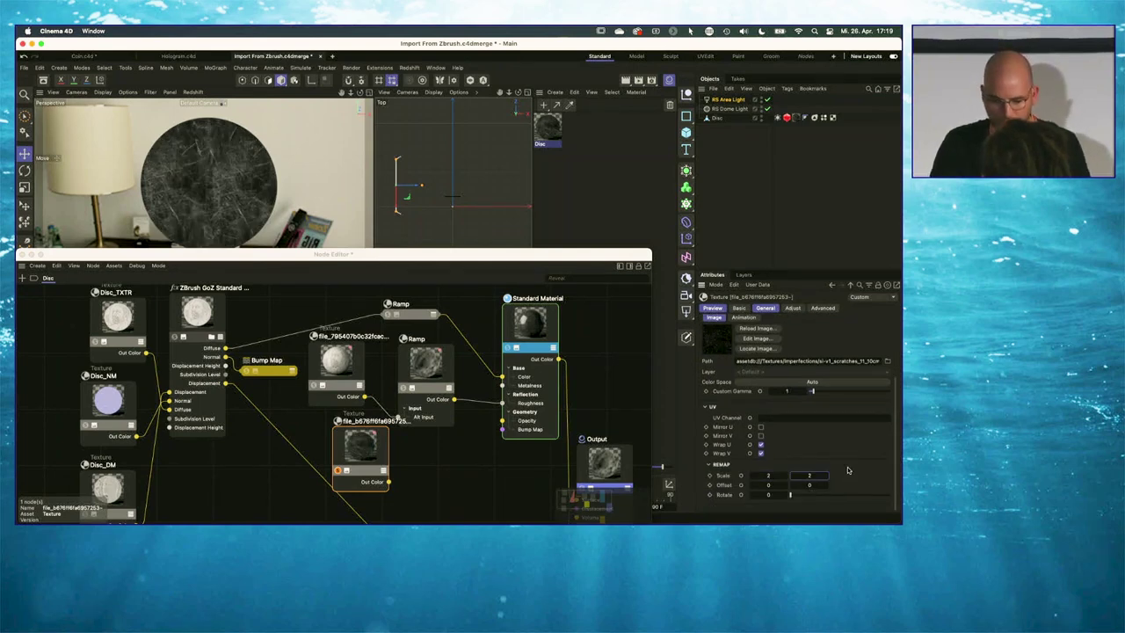
pyautogui.write('2')
pyautogui.press('Return')
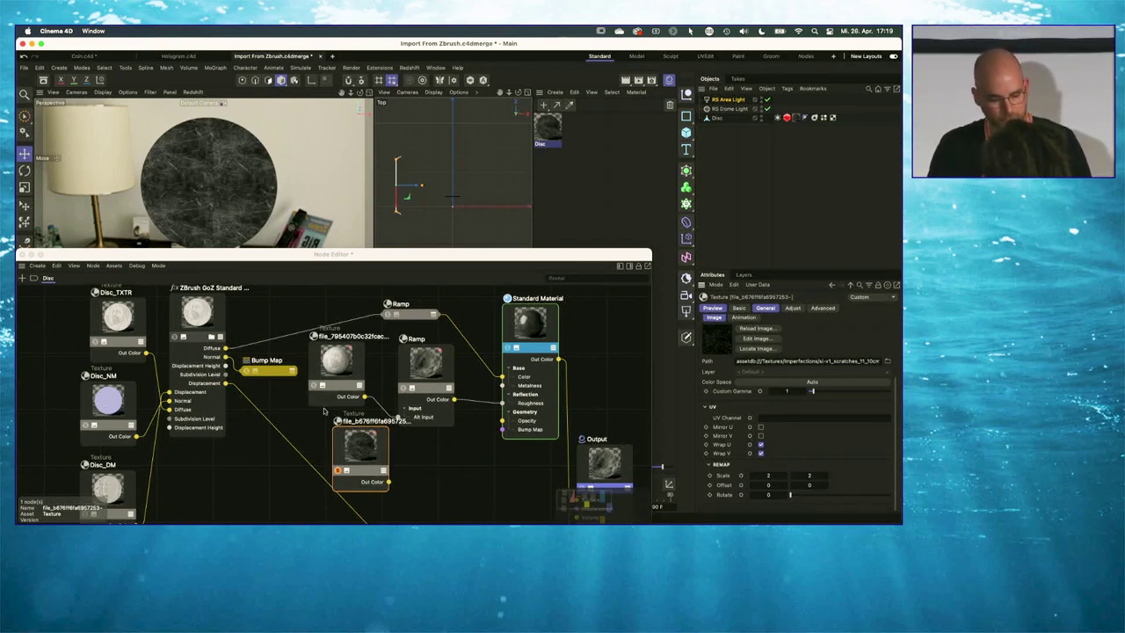
# Add a Bump Map node fed by the scratches texture and connect its output to the Standard Material's Bump Map input
pyautogui.doubleClick(468, 495)
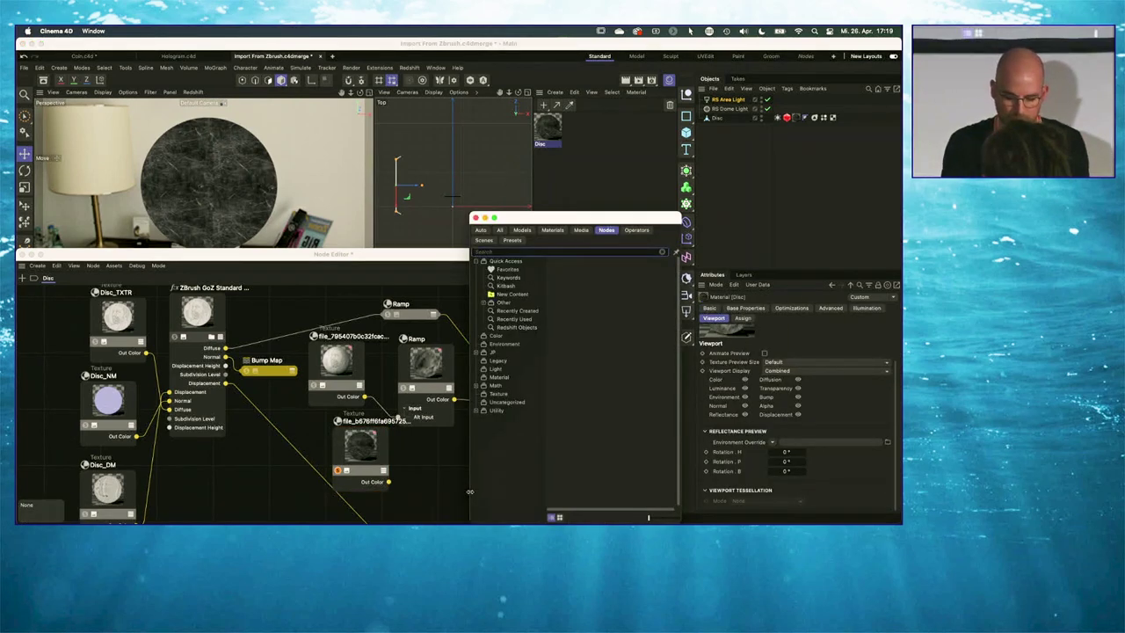
pyautogui.write('bump')
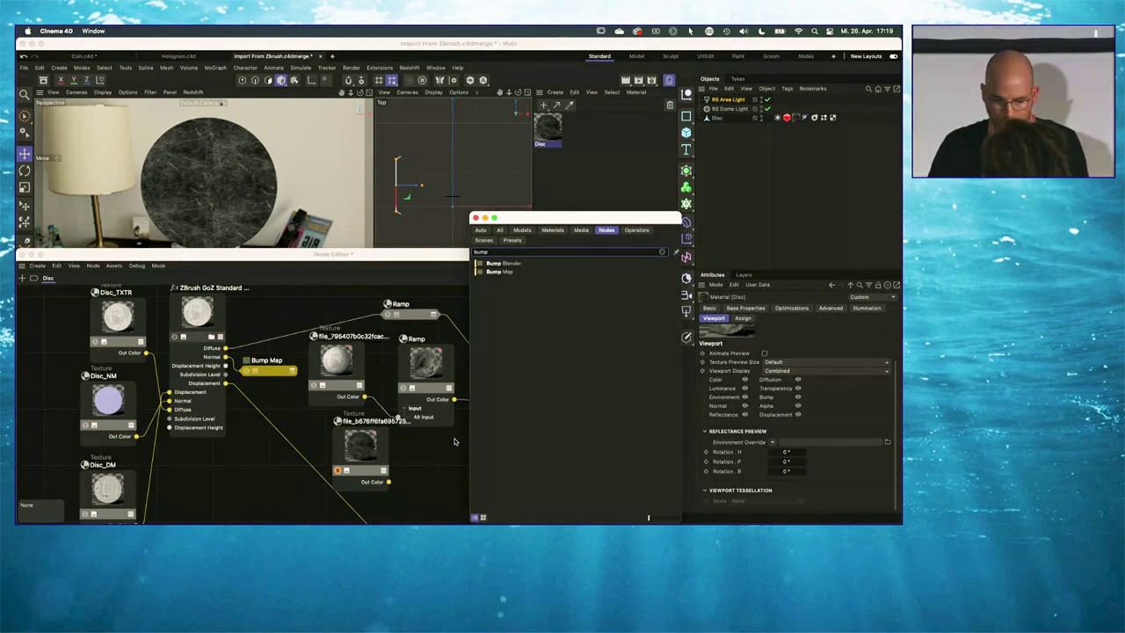
pyautogui.moveTo(510, 273); pyautogui.dragTo(405, 502)
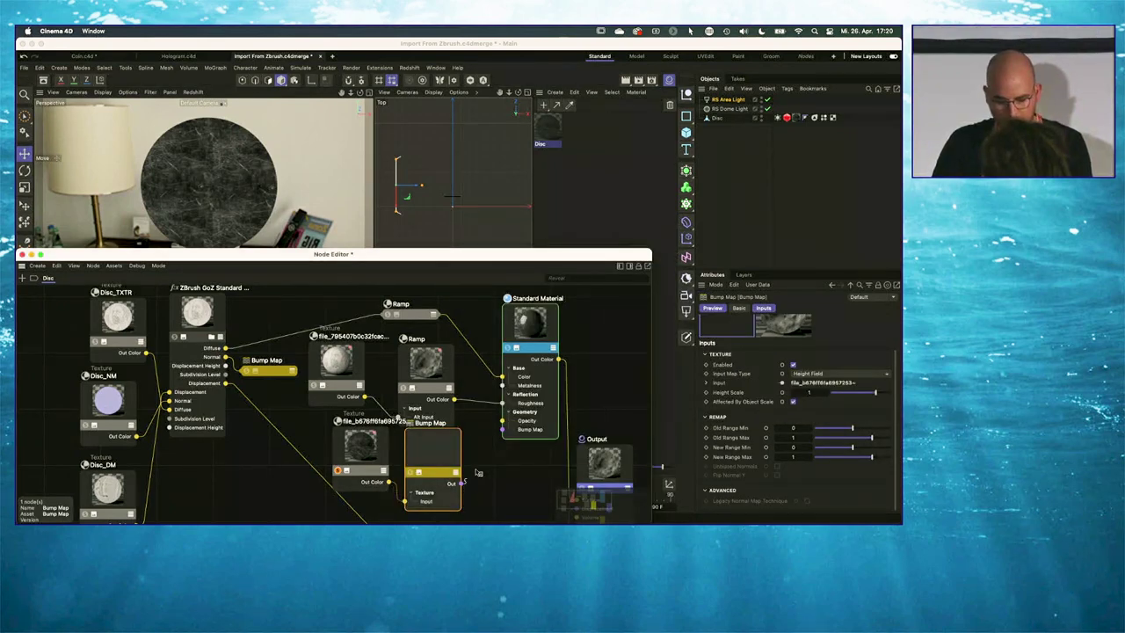
pyautogui.moveTo(477, 473); pyautogui.dragTo(504, 430)
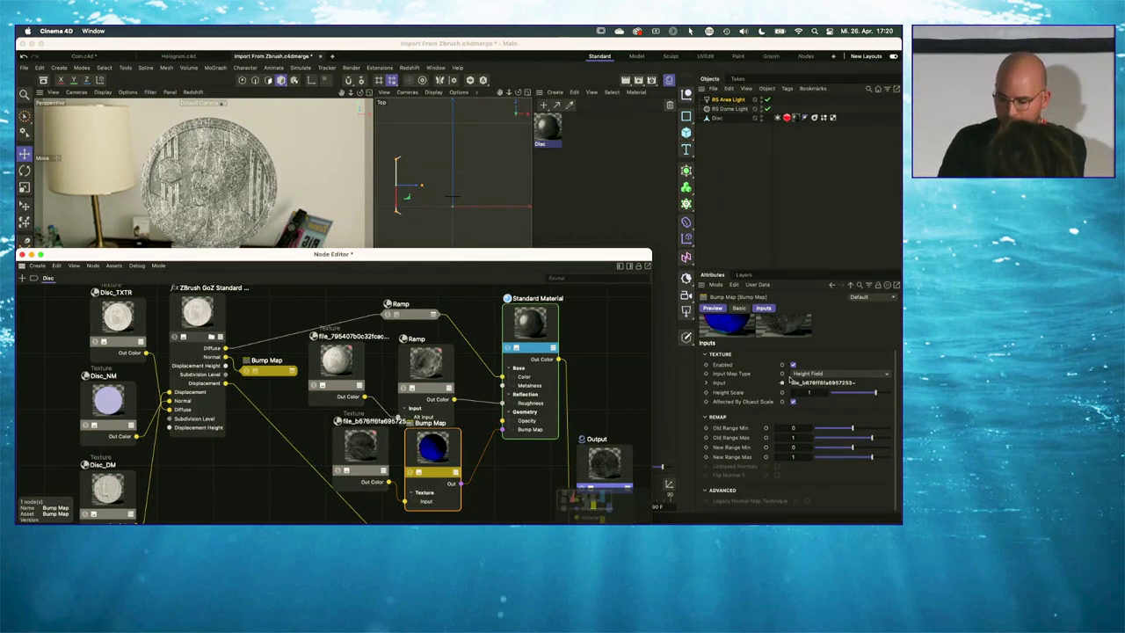
# Set the scratches Bump Map's height scale to about -0.368 and put the Node Editor away
pyautogui.moveTo(860, 396); pyautogui.dragTo(858, 395)
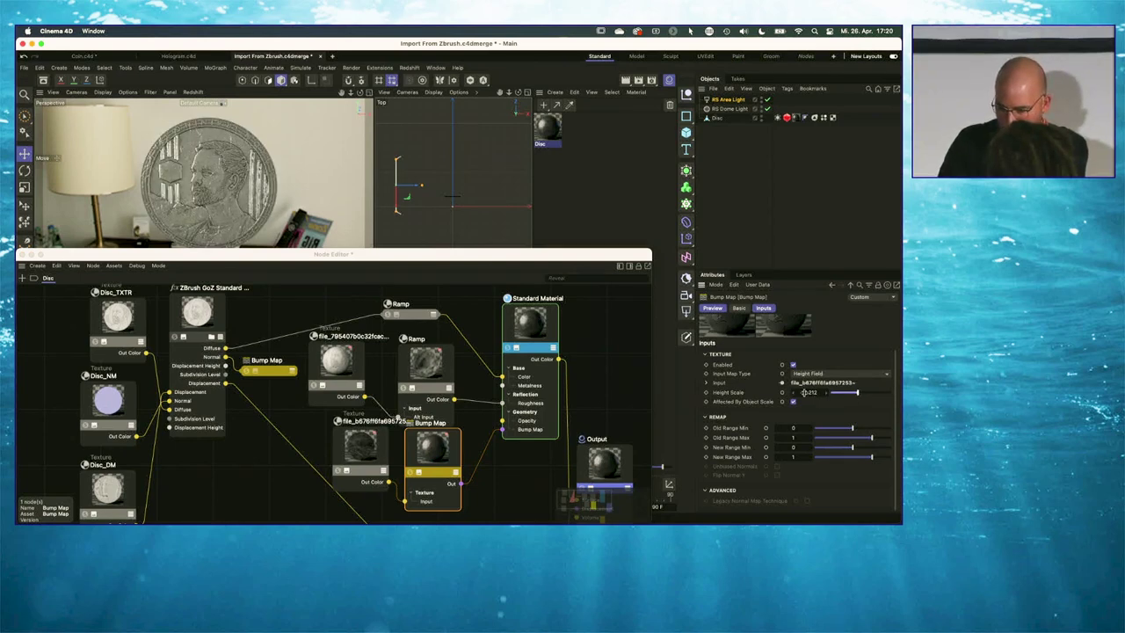
pyautogui.click(857, 395)
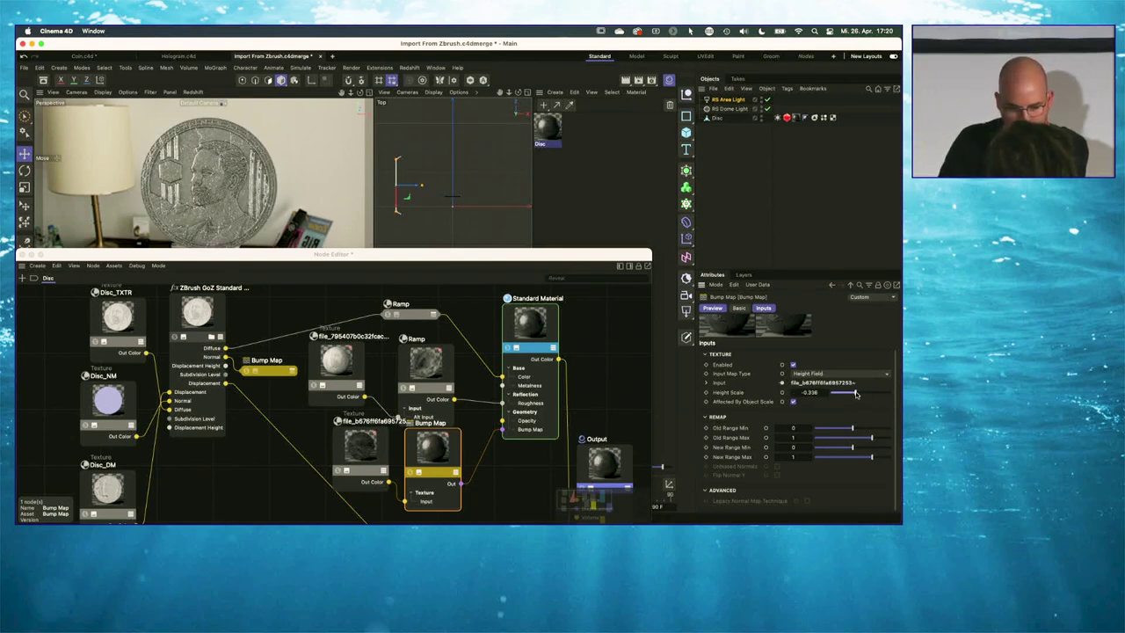
pyautogui.moveTo(856, 395); pyautogui.dragTo(856, 394)
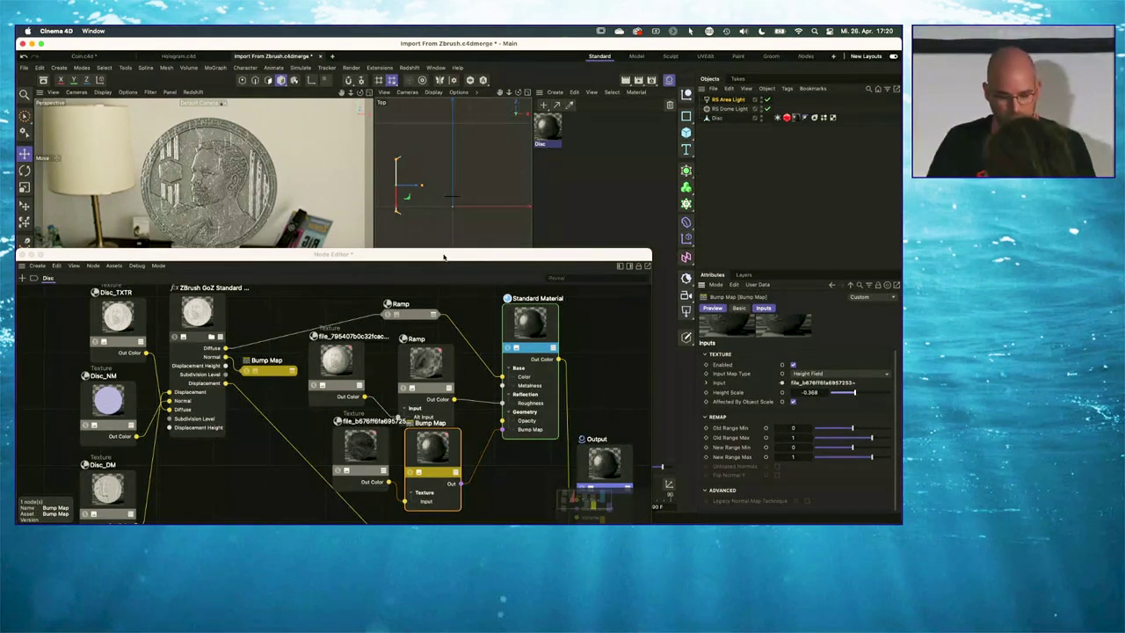
pyautogui.moveTo(446, 257); pyautogui.dragTo(470, 242)
pyautogui.click(48, 239)
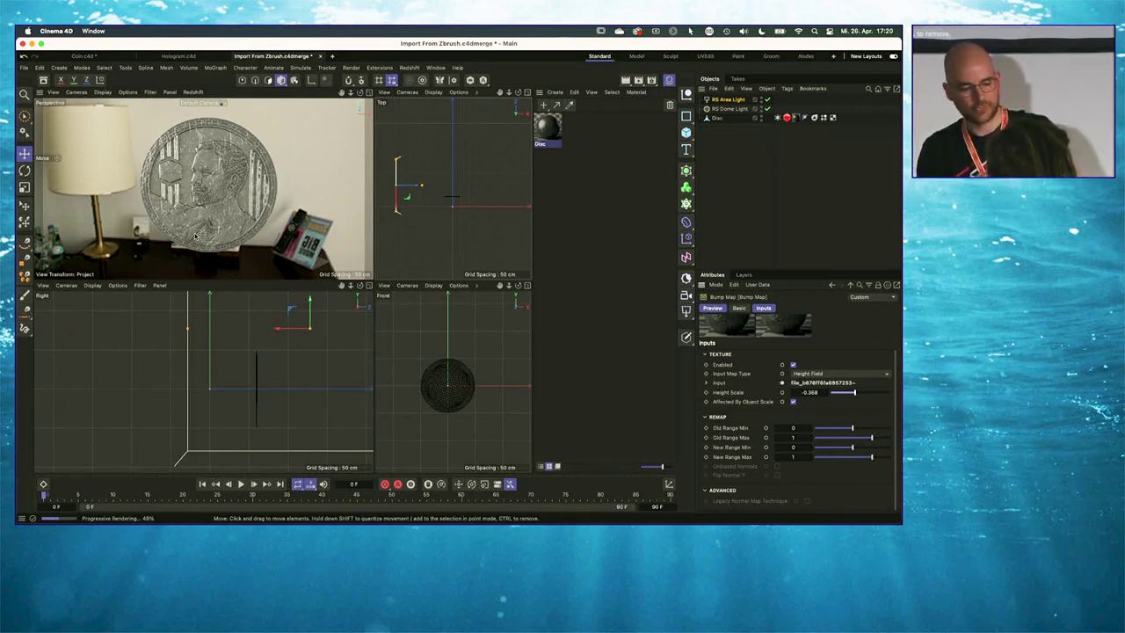
# Add a second Redshift area light, scale it down, and move it toward the coin's right rim
pyautogui.middleClick(249, 225)
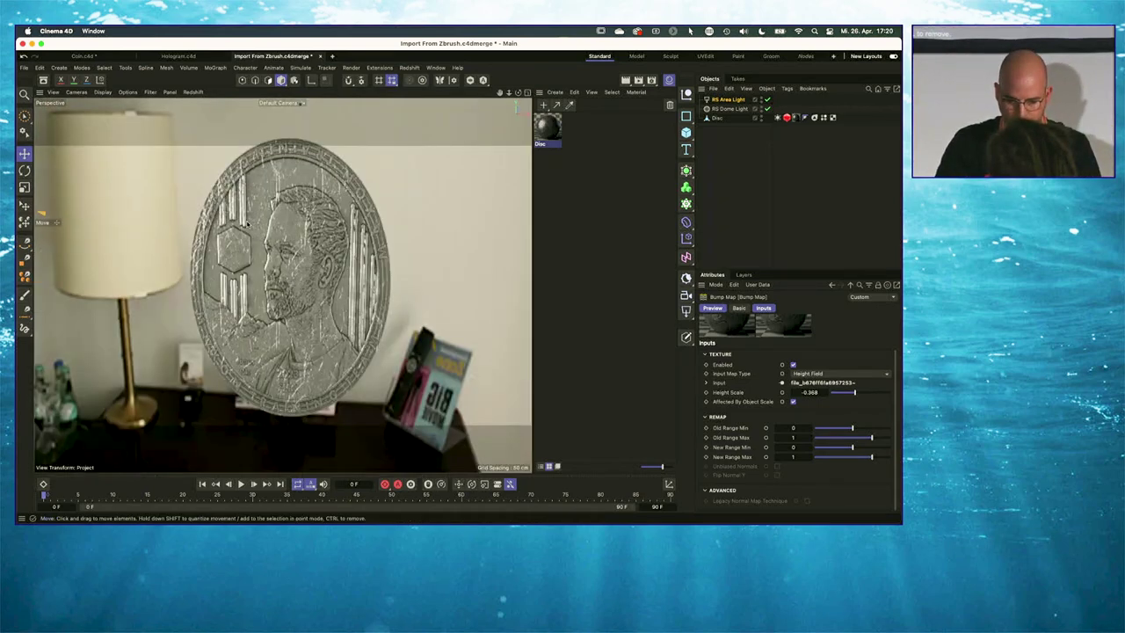
pyautogui.keyDown('alt'); pyautogui.moveTo(247, 223); pyautogui.dragTo(299, 258); pyautogui.keyUp('alt')
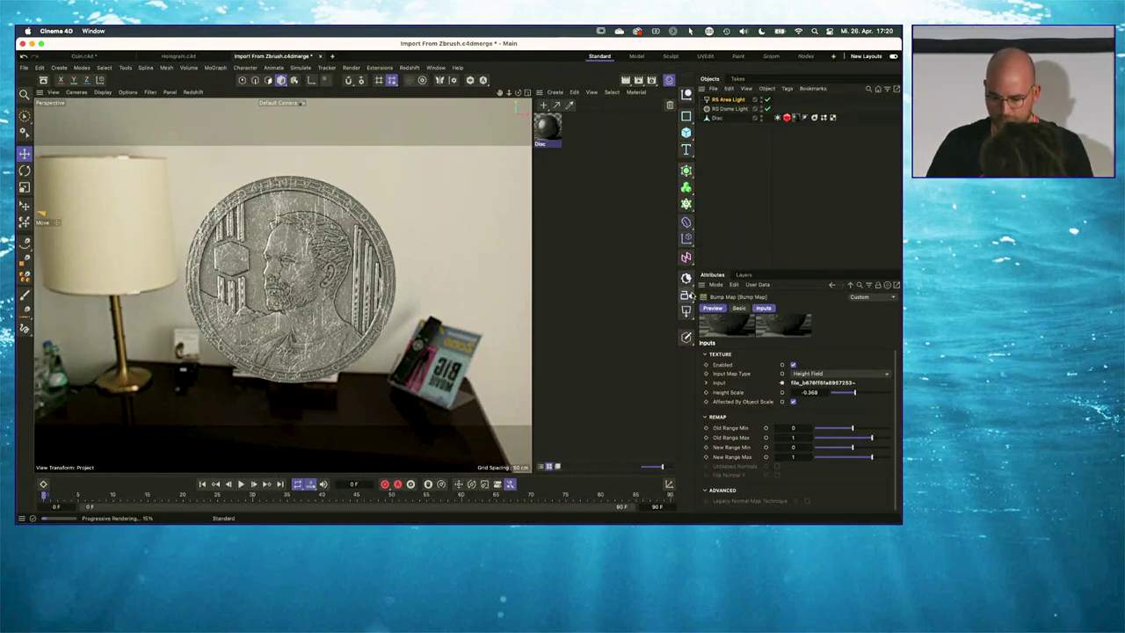
pyautogui.click(686, 311)
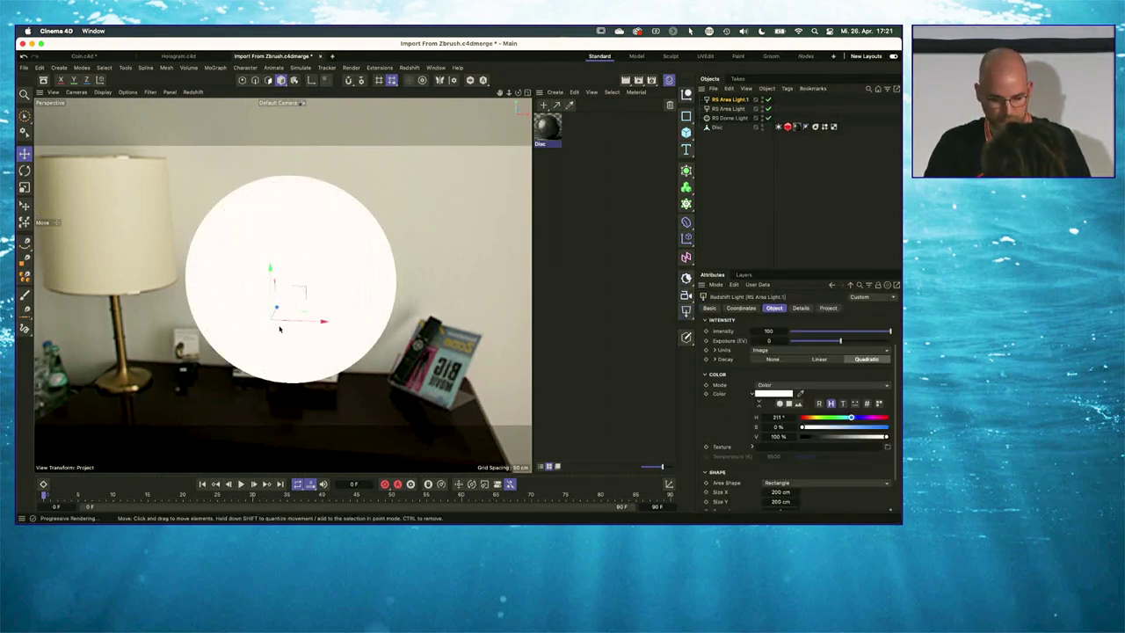
pyautogui.press('t')
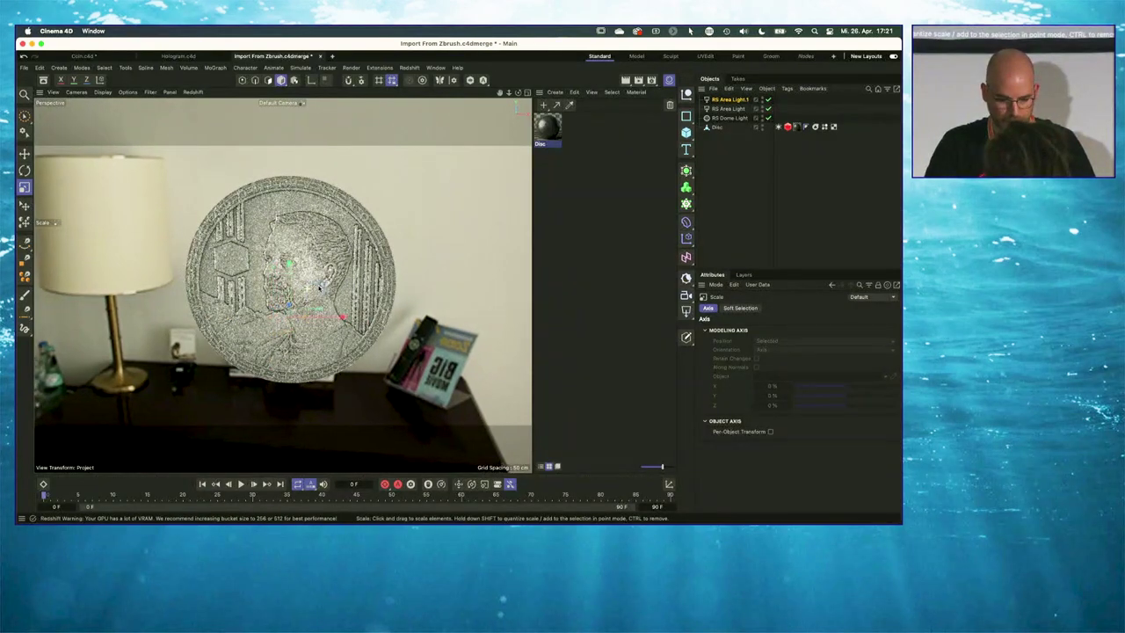
pyautogui.press('e')
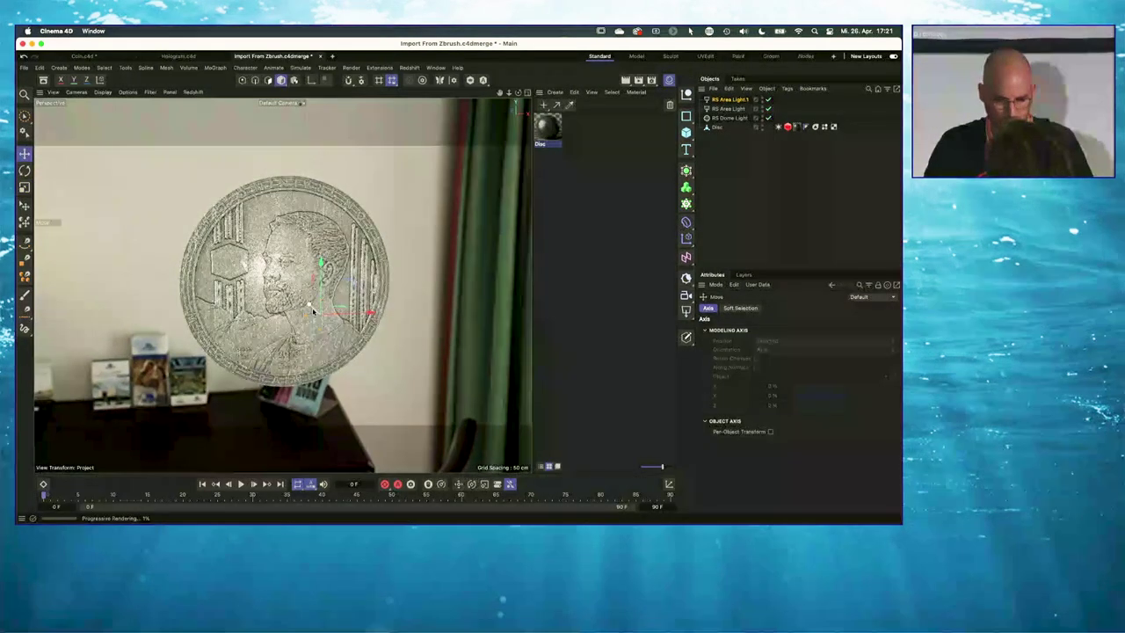
pyautogui.moveTo(310, 305); pyautogui.dragTo(401, 255)
# Tint the second area light pale blue with 45% saturation and set its exposure to 2
pyautogui.click(729, 100)
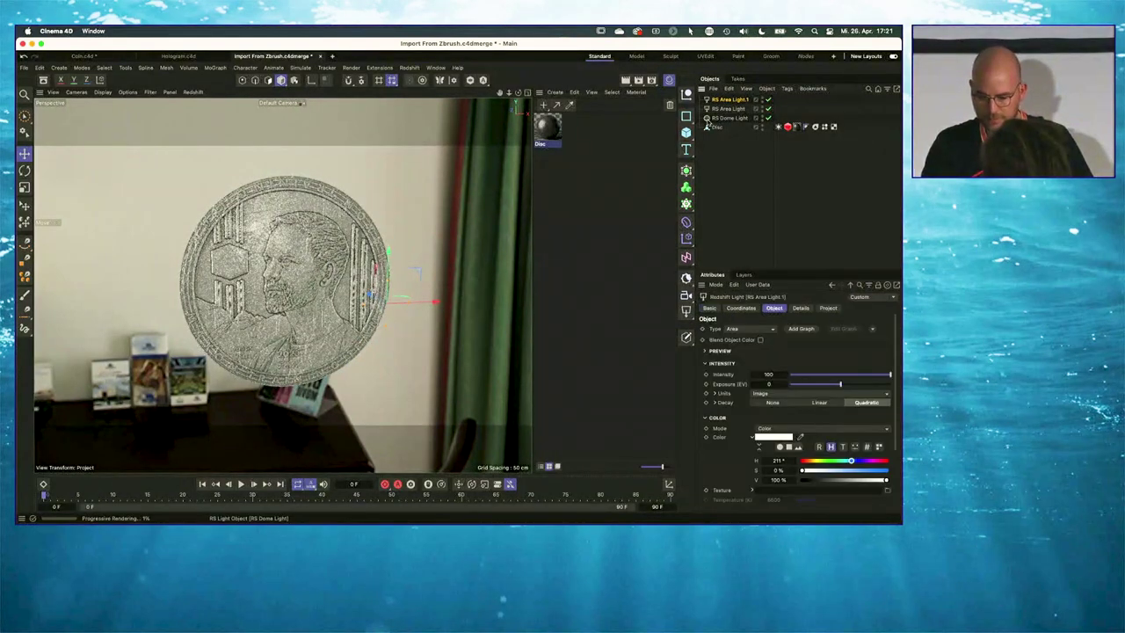
pyautogui.moveTo(829, 473); pyautogui.dragTo(841, 473)
pyautogui.click(772, 384)
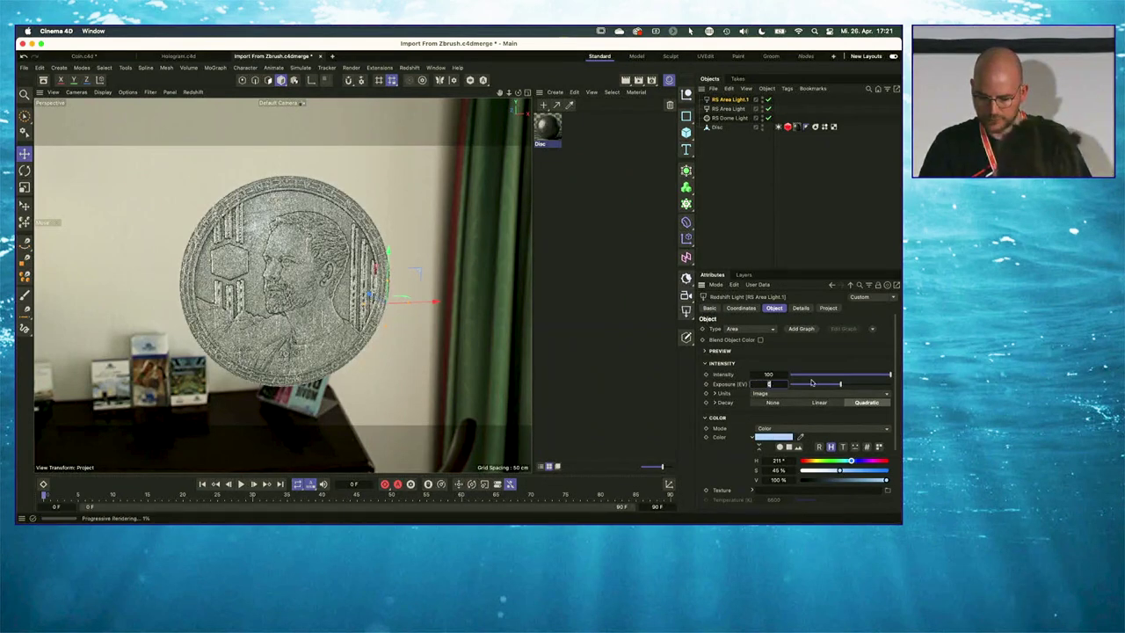
pyautogui.write('2')
pyautogui.press('Return')
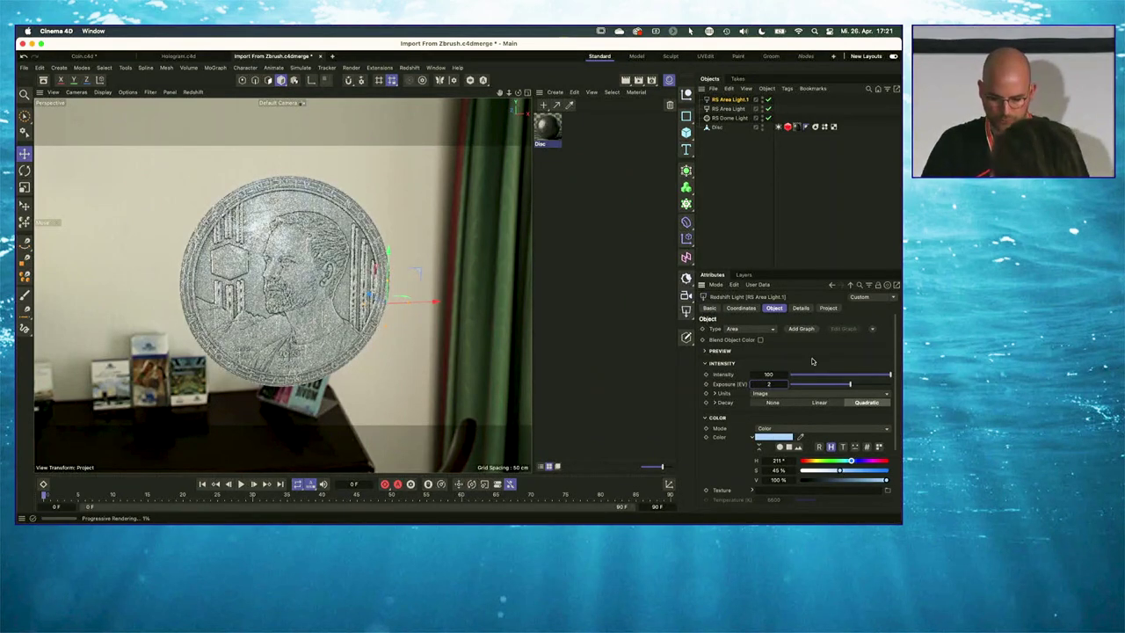
# Try an exposure of 4 on the second area light, settle on 3, and move the light lower across the coin
pyautogui.click(771, 384)
pyautogui.write('4')
pyautogui.press('Return')
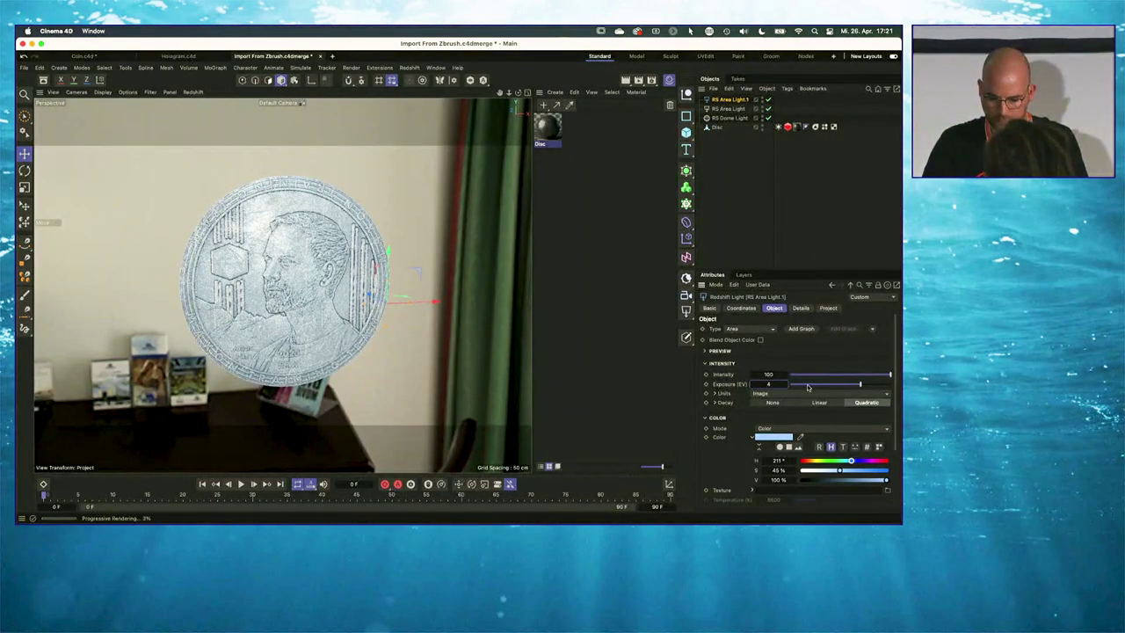
pyautogui.moveTo(775, 384); pyautogui.dragTo(768, 384)
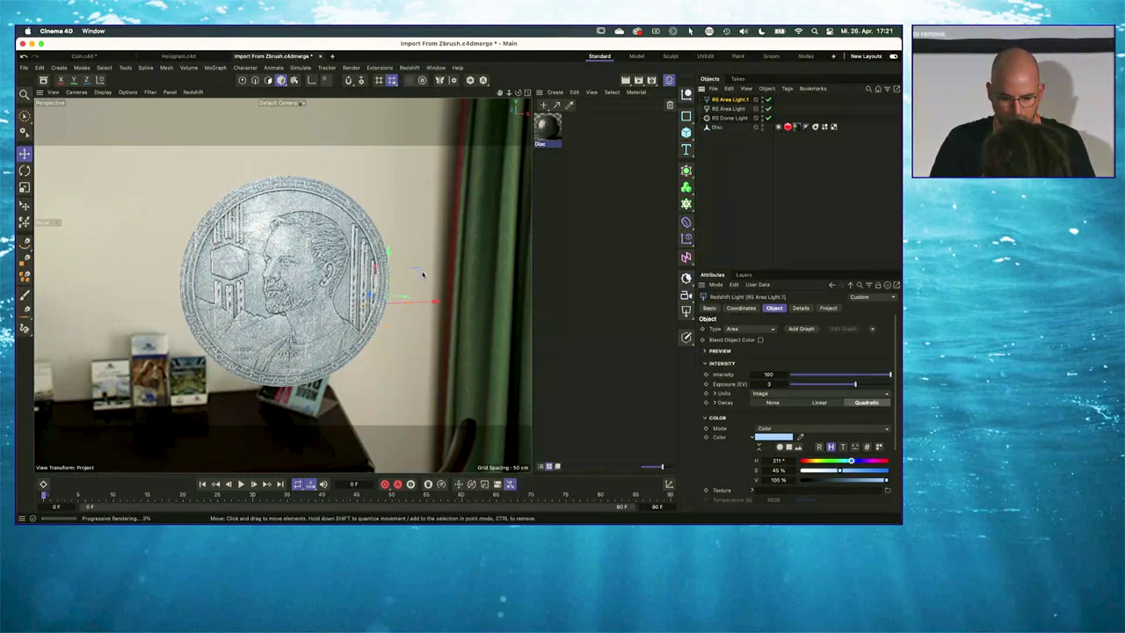
pyautogui.moveTo(422, 274); pyautogui.dragTo(390, 304)
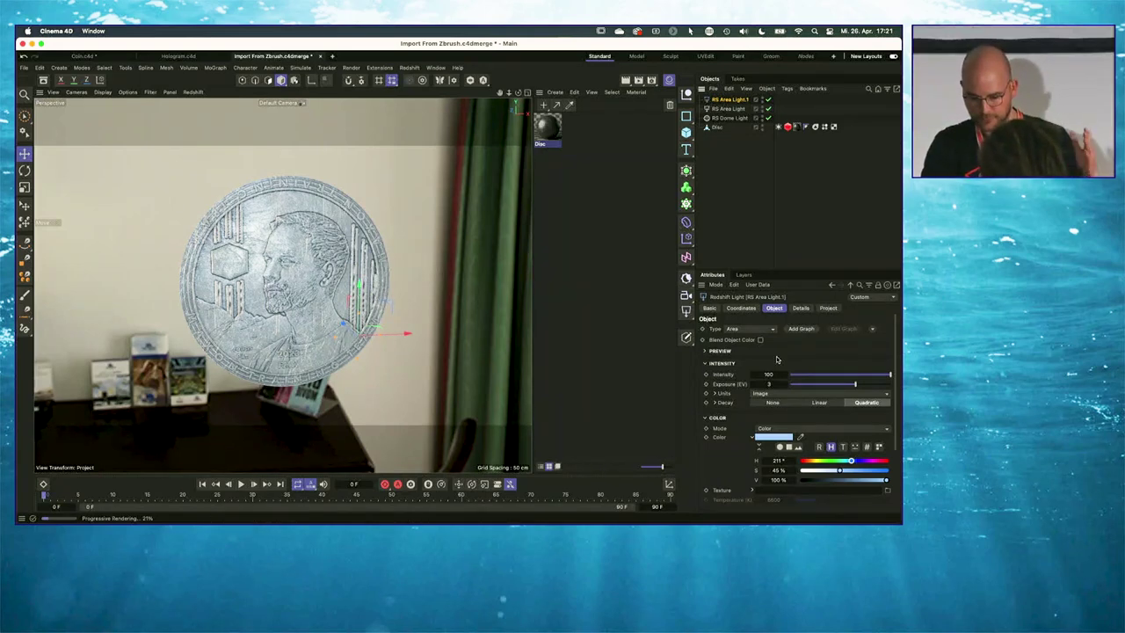
# Create an AOV light group named Laser for the second Redshift area light
pyautogui.click(798, 310)
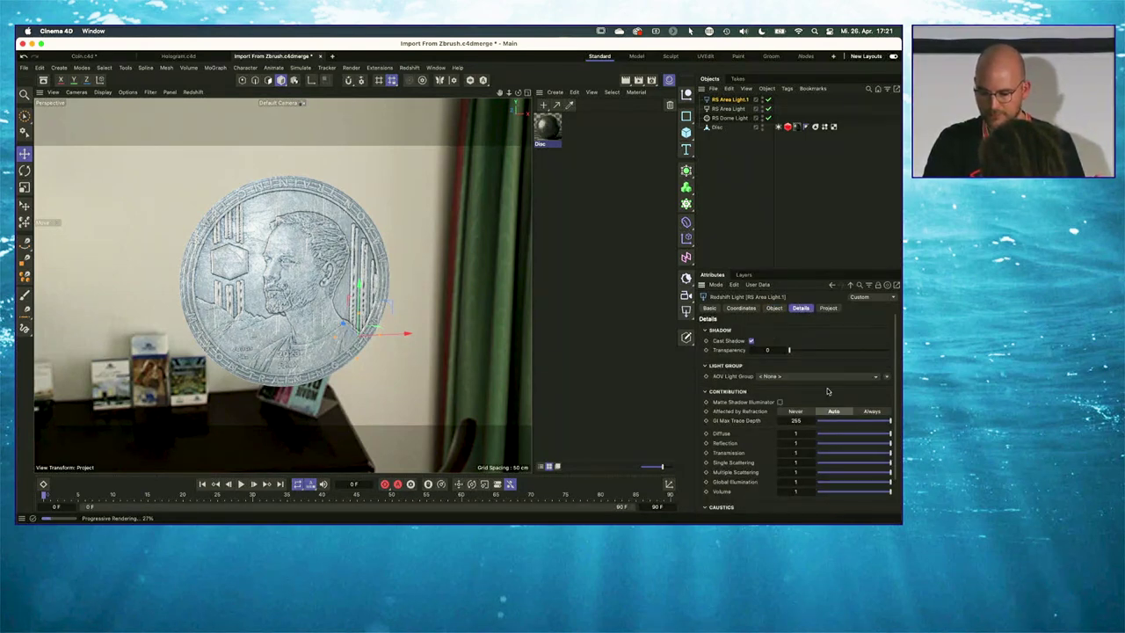
pyautogui.click(887, 378)
pyautogui.click(882, 386)
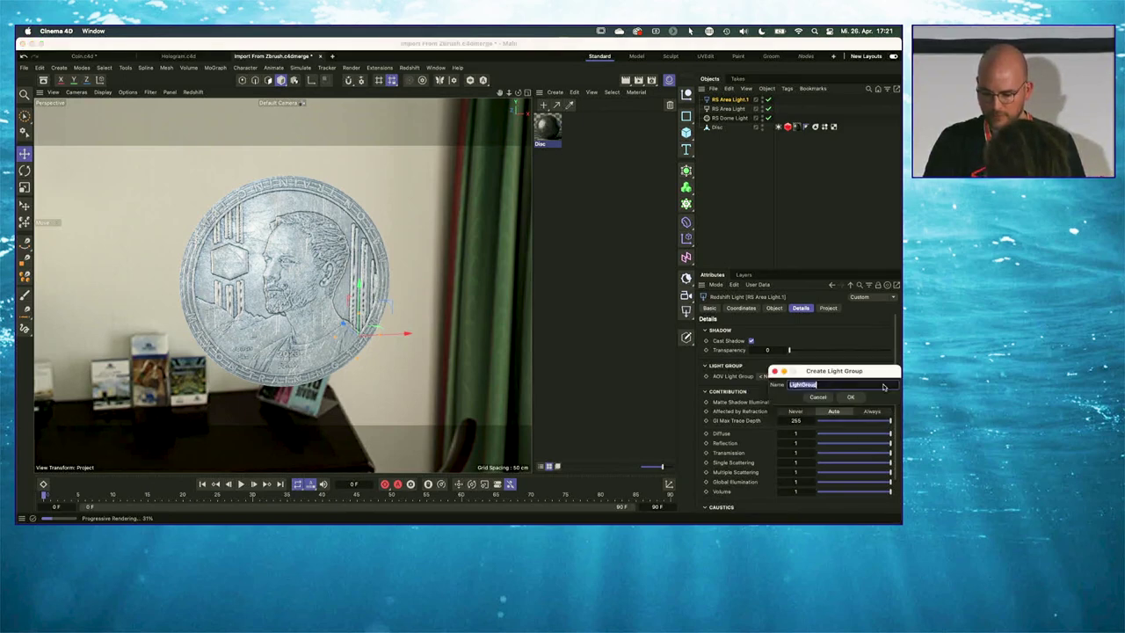
pyautogui.write('Le')
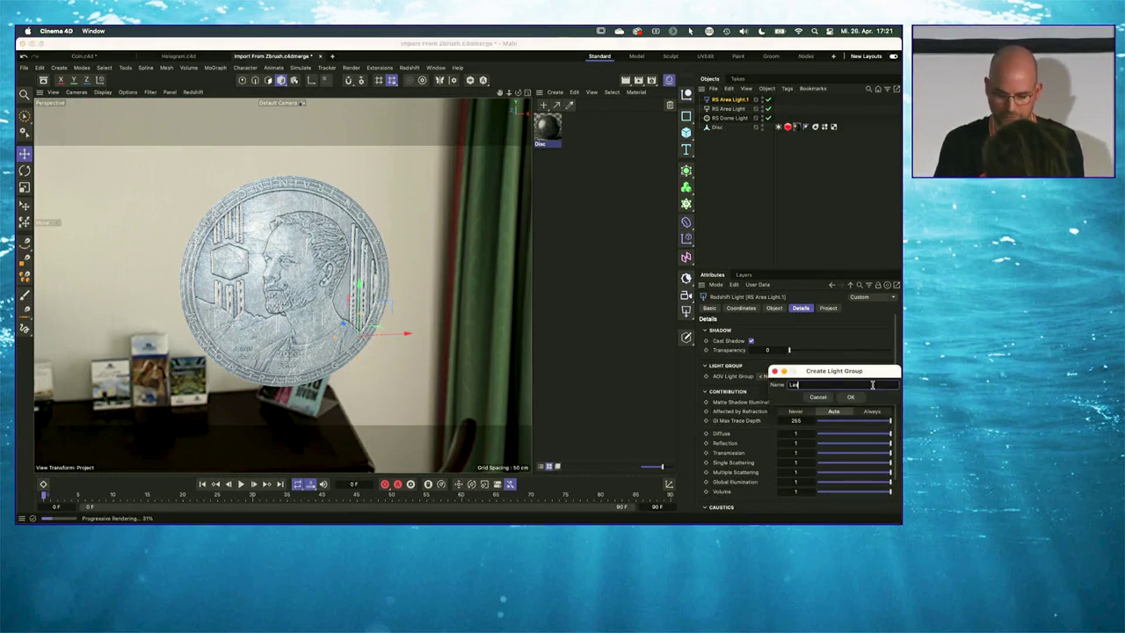
pyautogui.write('ser')
pyautogui.click(850, 397)
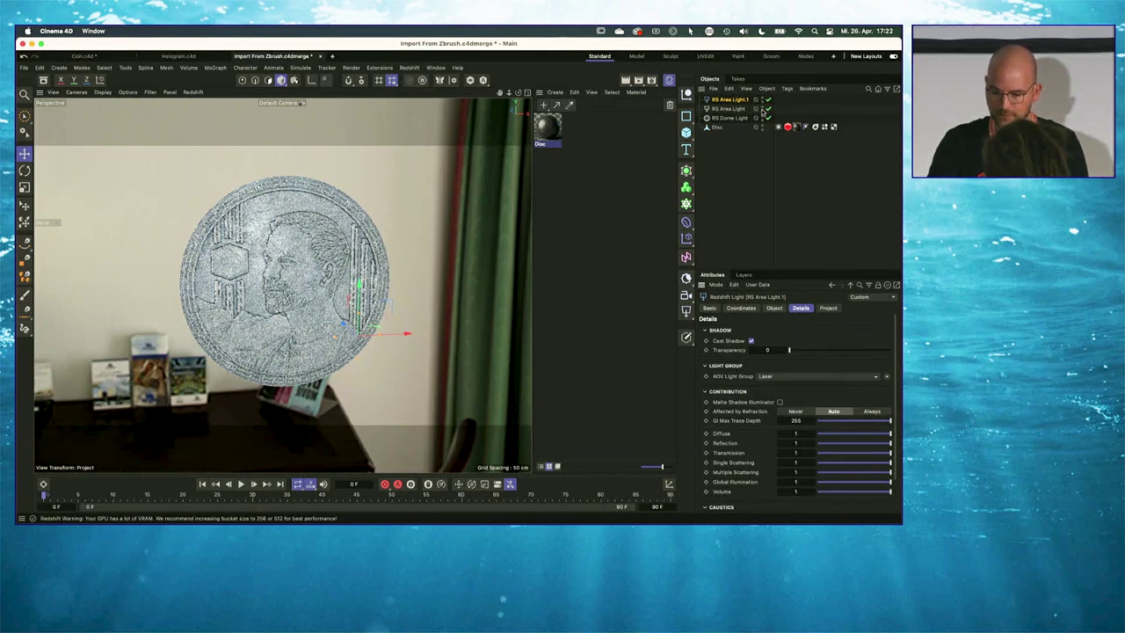
# Rename the second area light object as Laser
pyautogui.doubleClick(741, 98)
pyautogui.write('Laser')
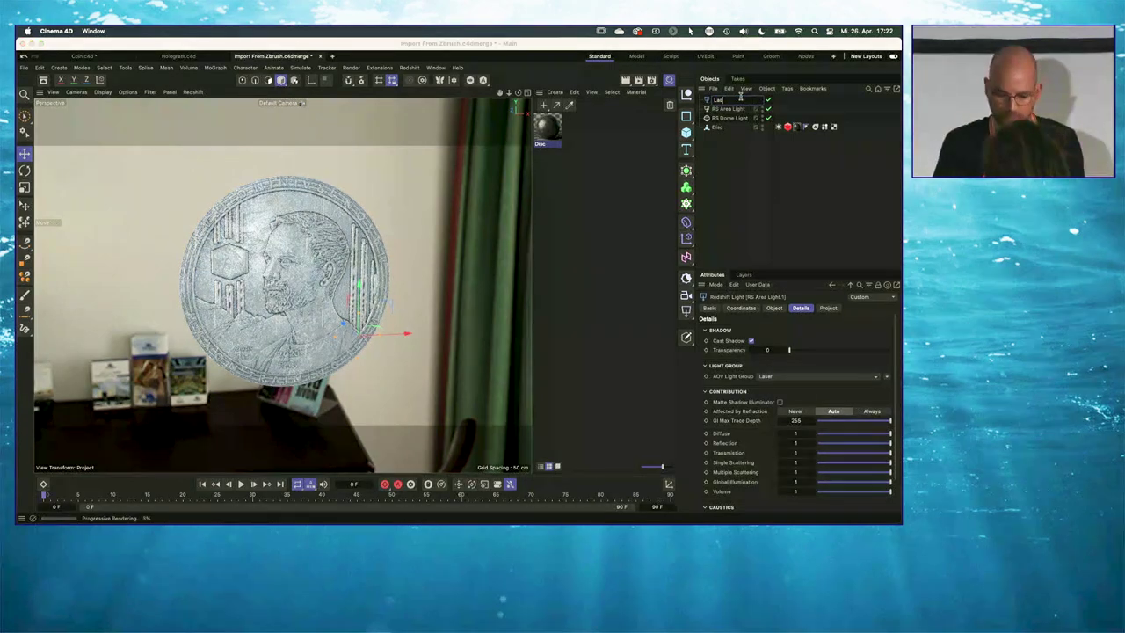
pyautogui.press('Return')
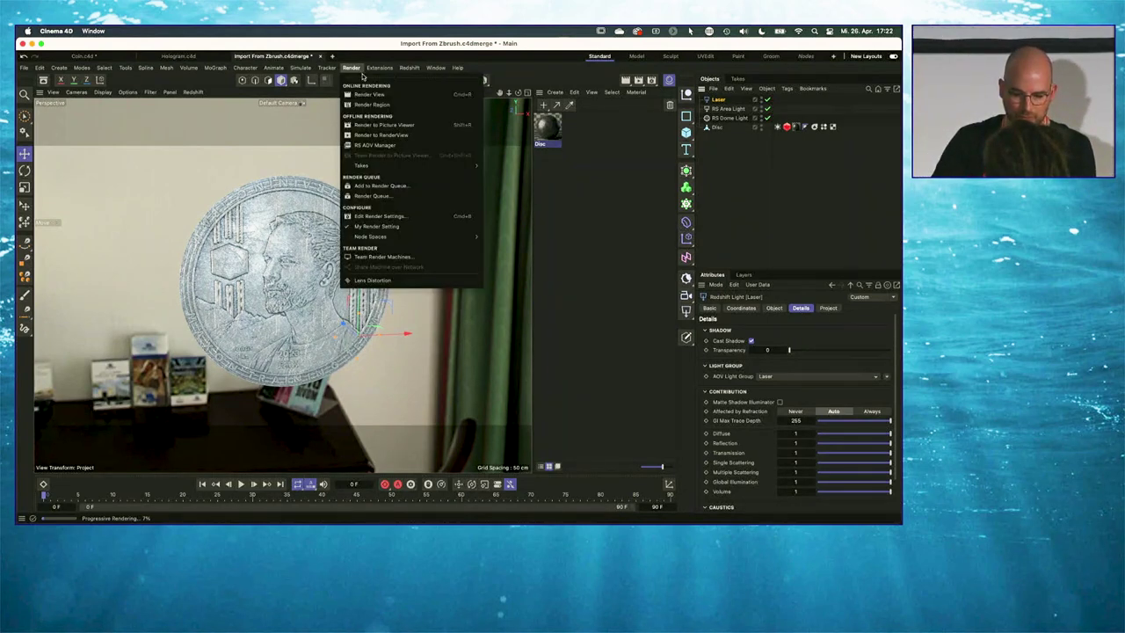
# Add a Beauty AOV in the RS AOV Manager and show its light group settings
pyautogui.click(384, 148)
pyautogui.moveTo(484, 141); pyautogui.dragTo(339, 281)
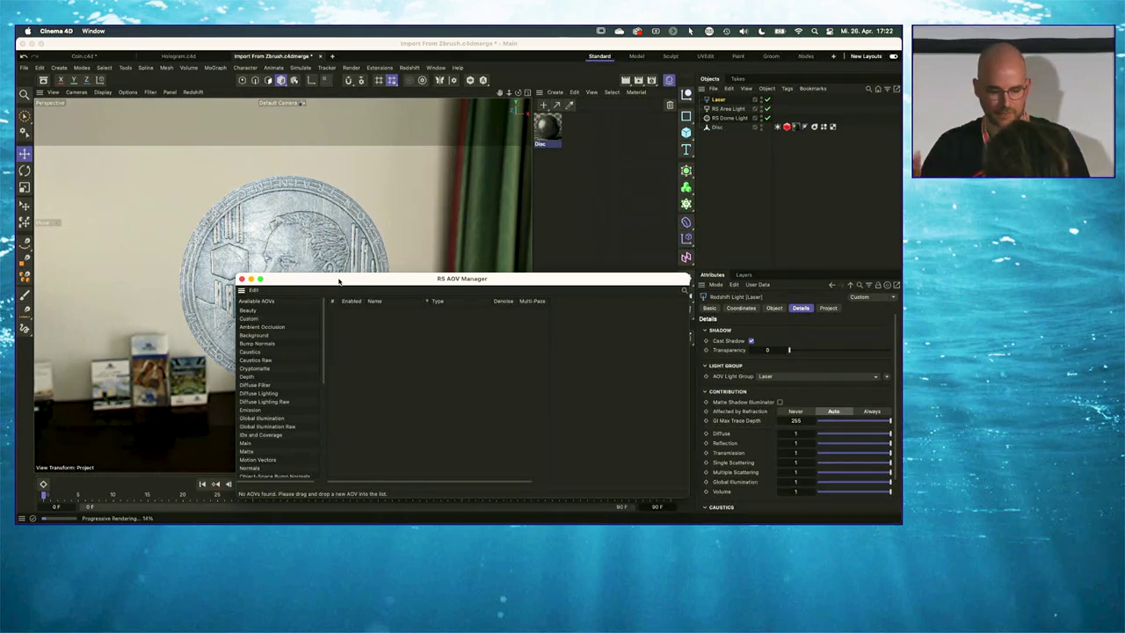
pyautogui.click(249, 312)
pyautogui.moveTo(249, 311); pyautogui.dragTo(384, 339)
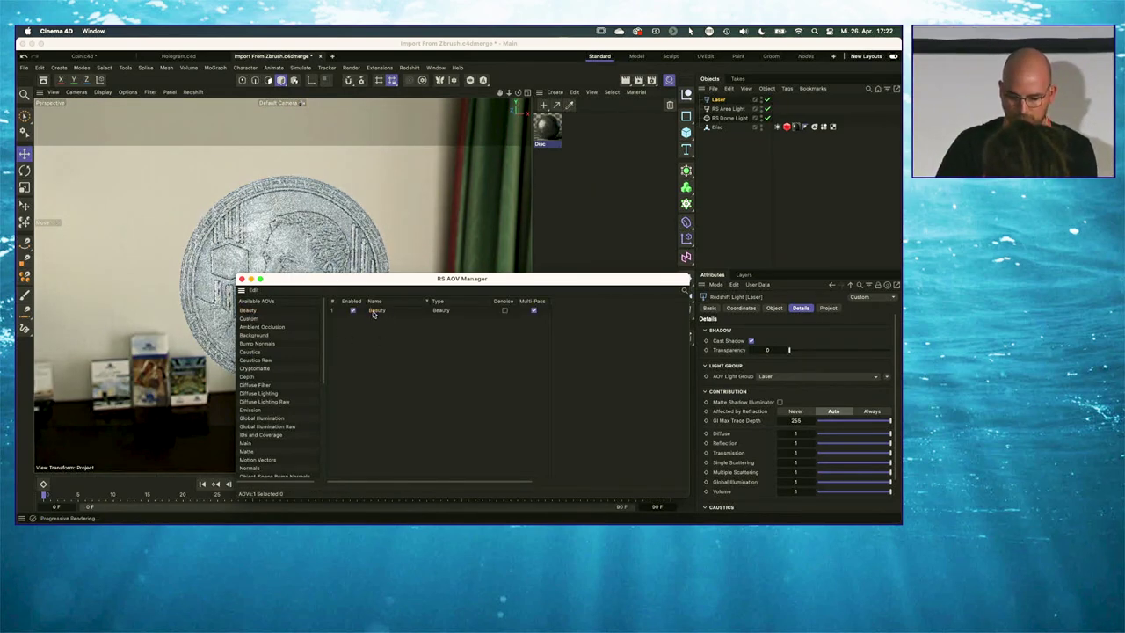
pyautogui.click(377, 309)
pyautogui.moveTo(484, 289); pyautogui.dragTo(378, 293)
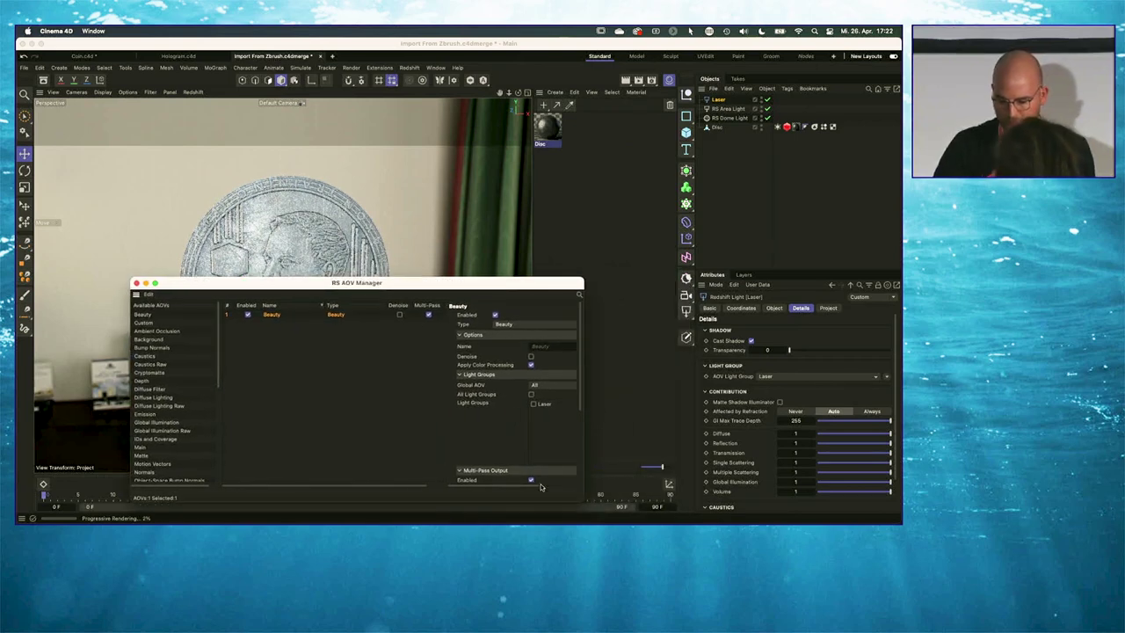
pyautogui.moveTo(583, 501); pyautogui.dragTo(650, 503)
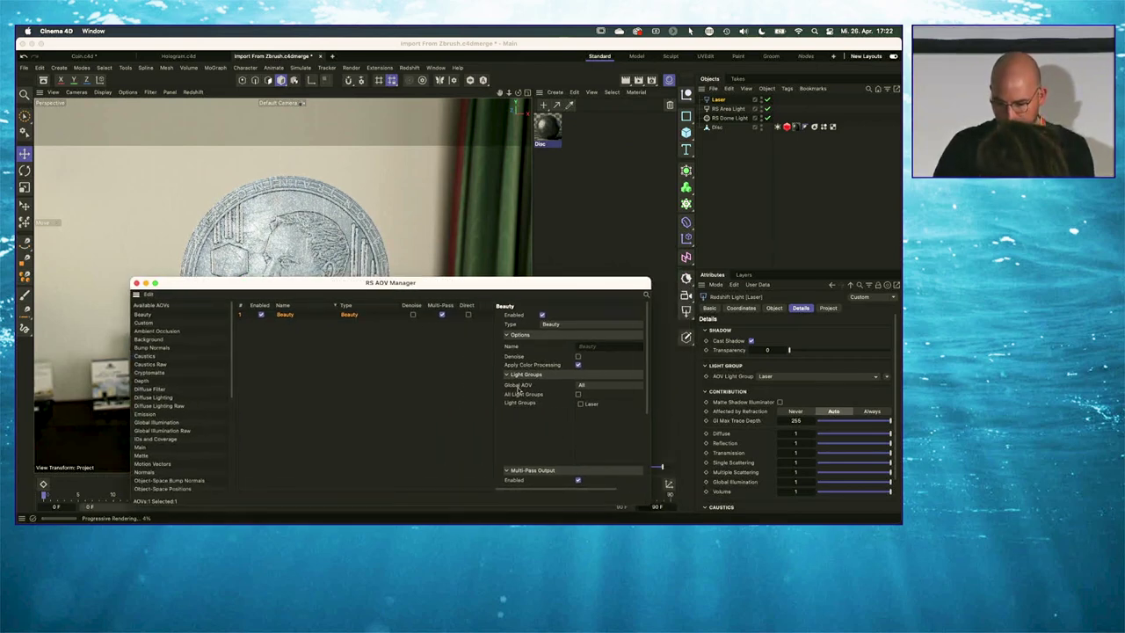
# Enable the Laser light group for the Beauty AOV and set its Global AOV to Remainder
pyautogui.click(580, 405)
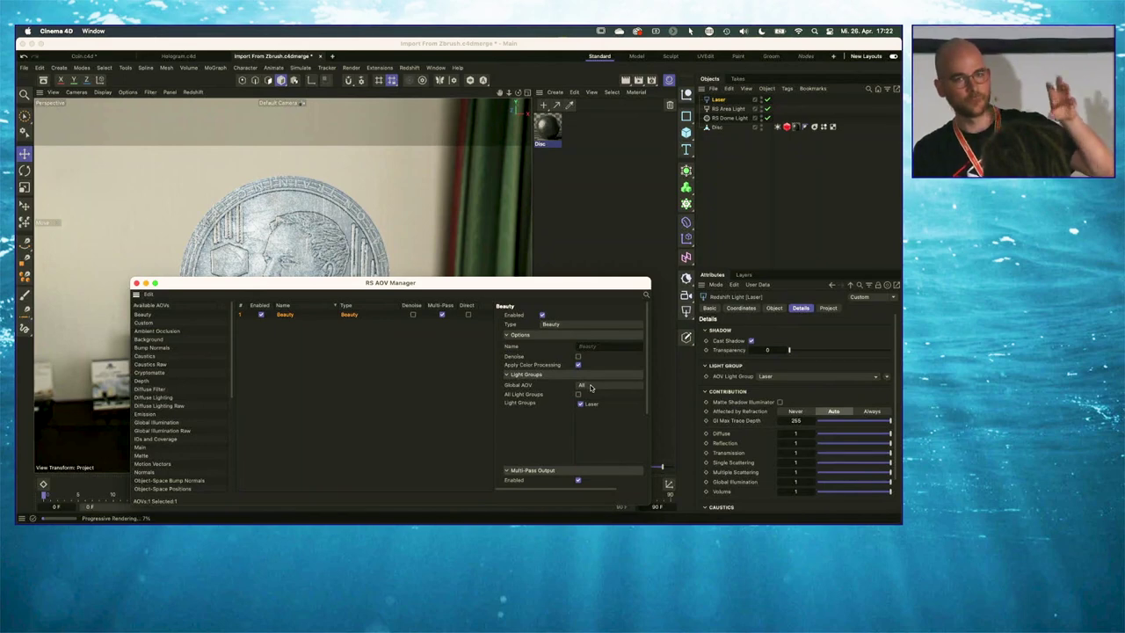
pyautogui.click(591, 387)
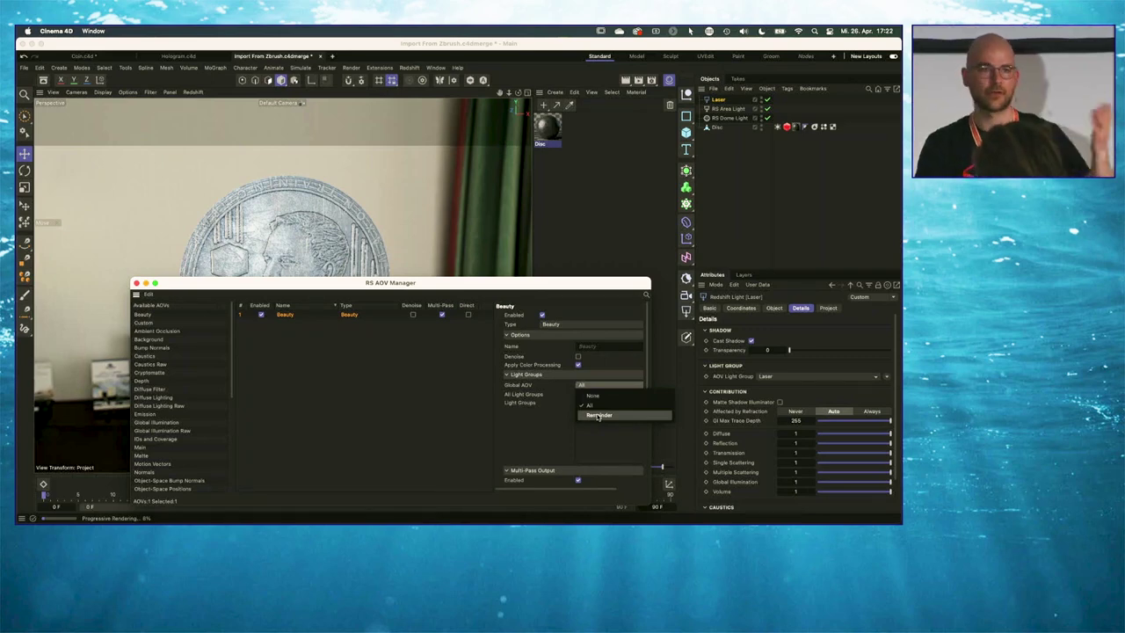
pyautogui.click(599, 416)
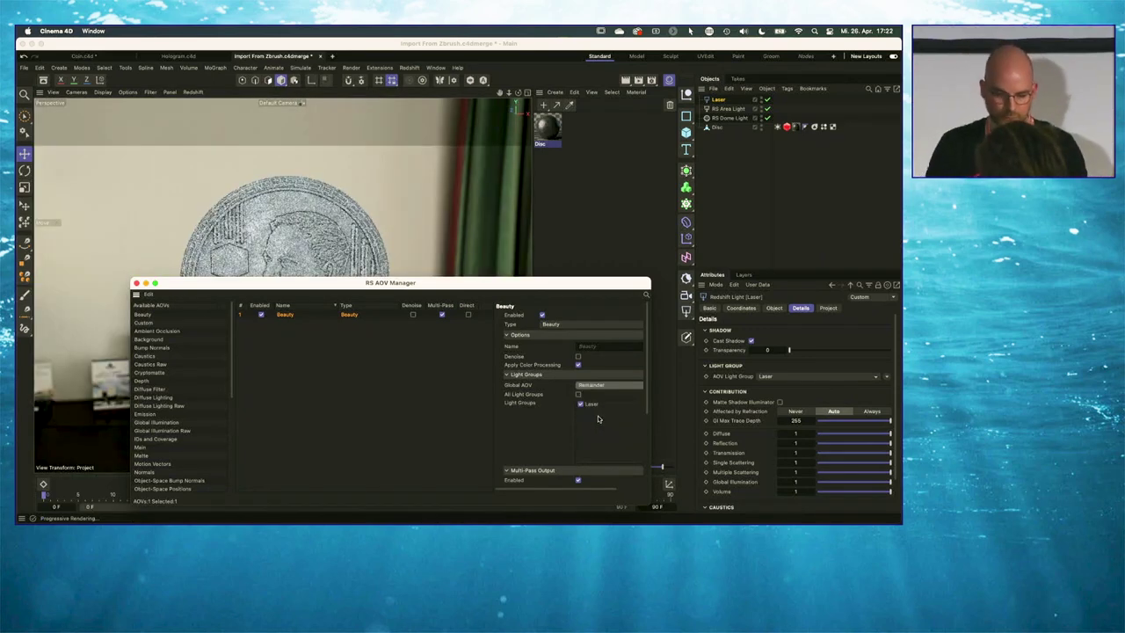
pyautogui.moveTo(352, 285); pyautogui.dragTo(371, 298)
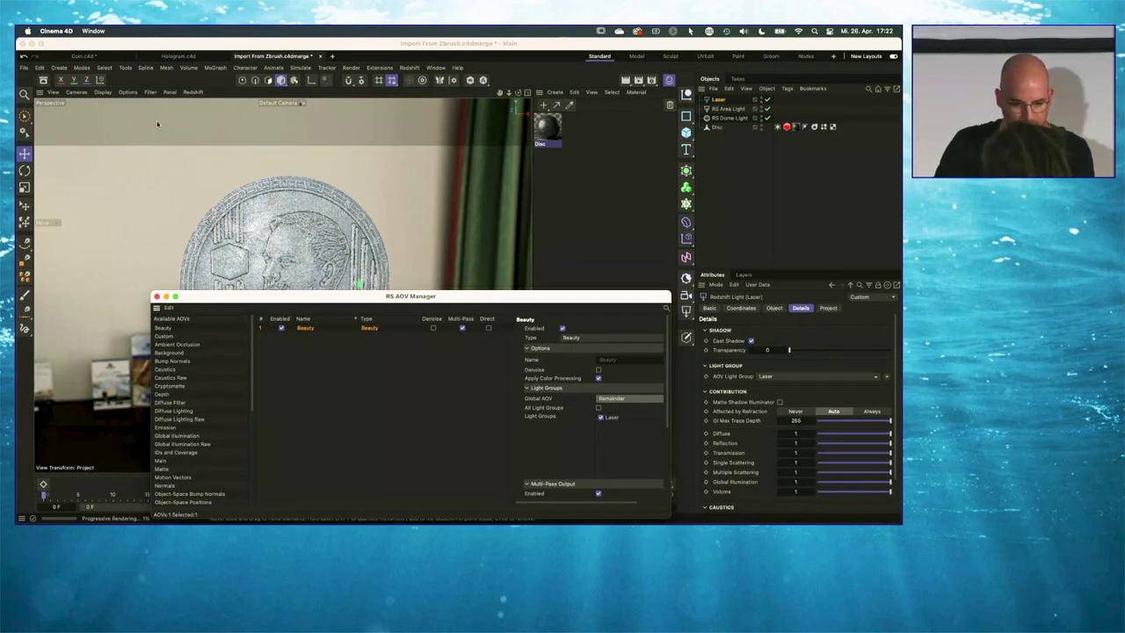
# Preview the Beauty_other AOV in the viewport and close the RS AOV Manager
pyautogui.click(192, 93)
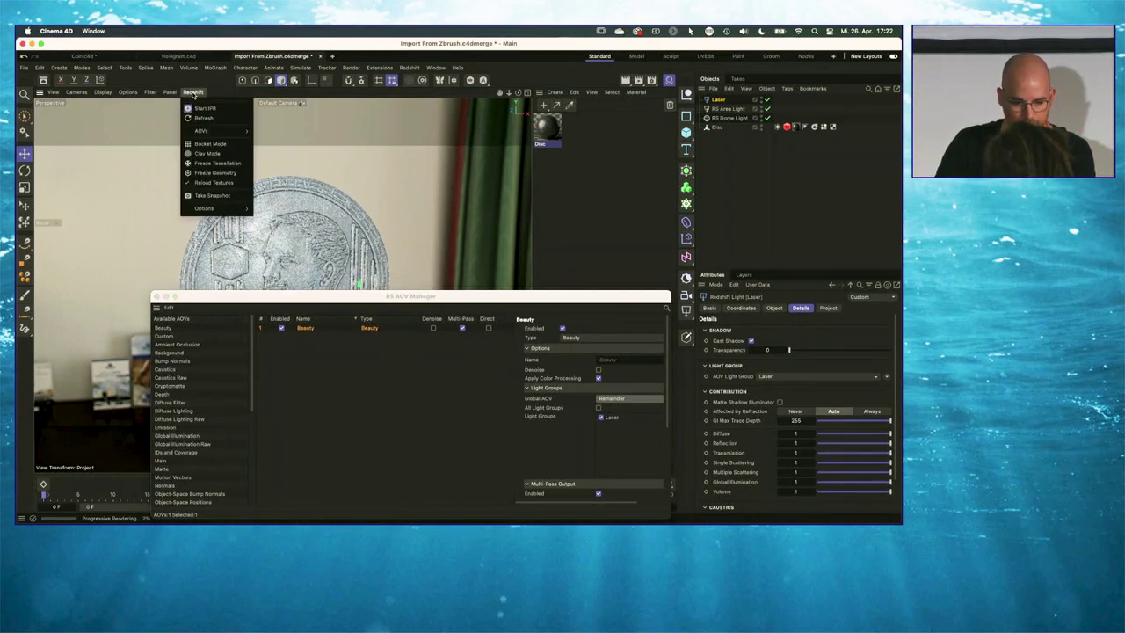
pyautogui.moveTo(234, 131)
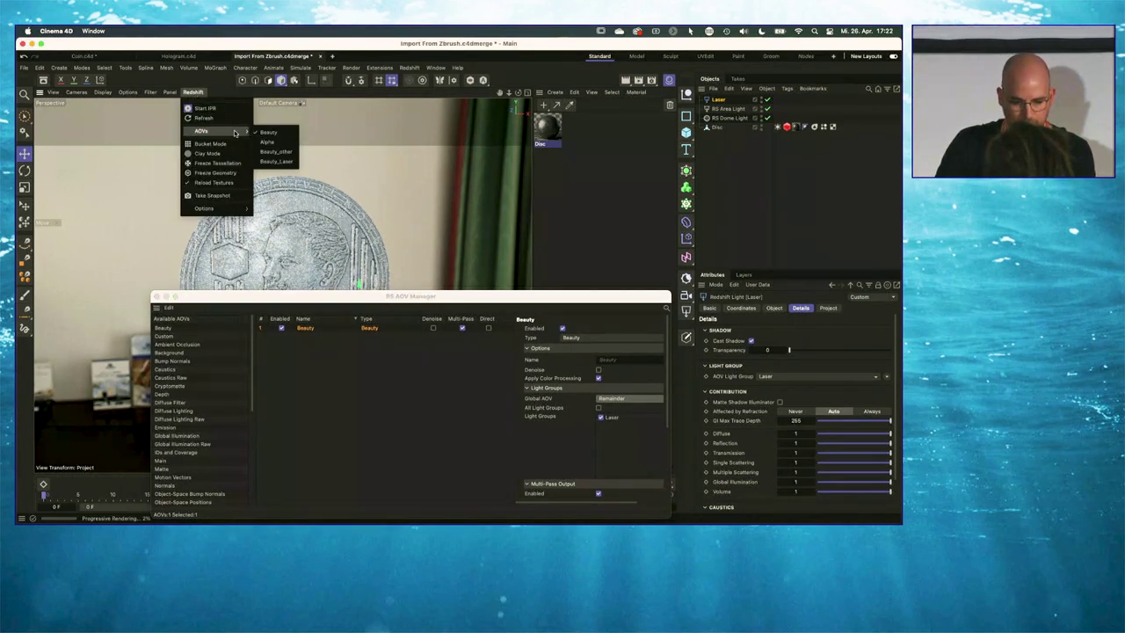
pyautogui.click(286, 153)
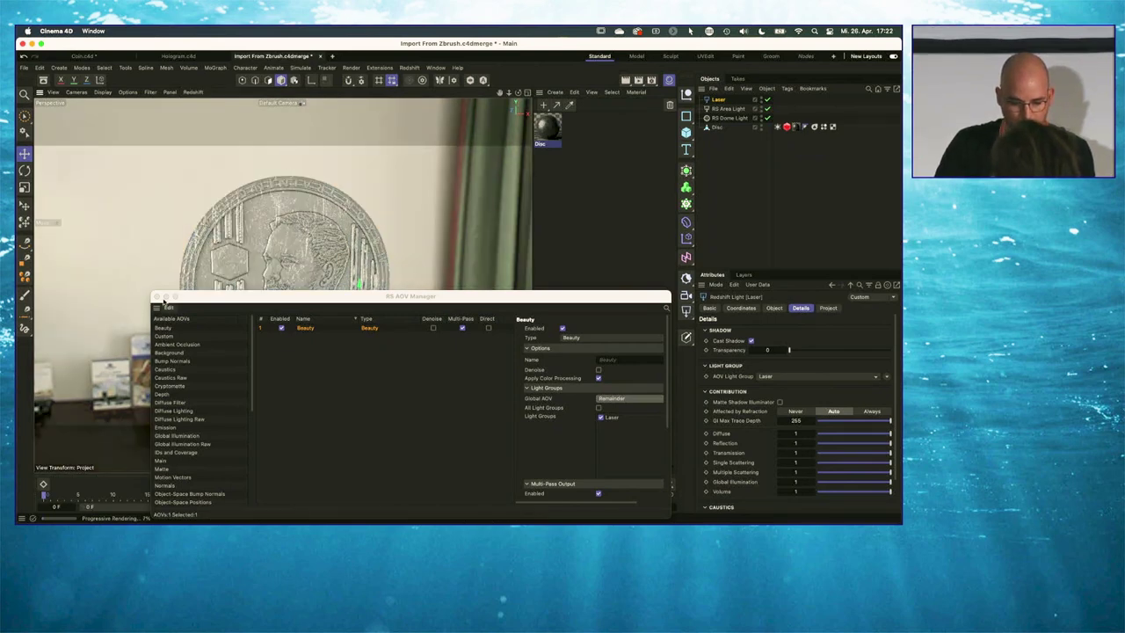
pyautogui.click(155, 296)
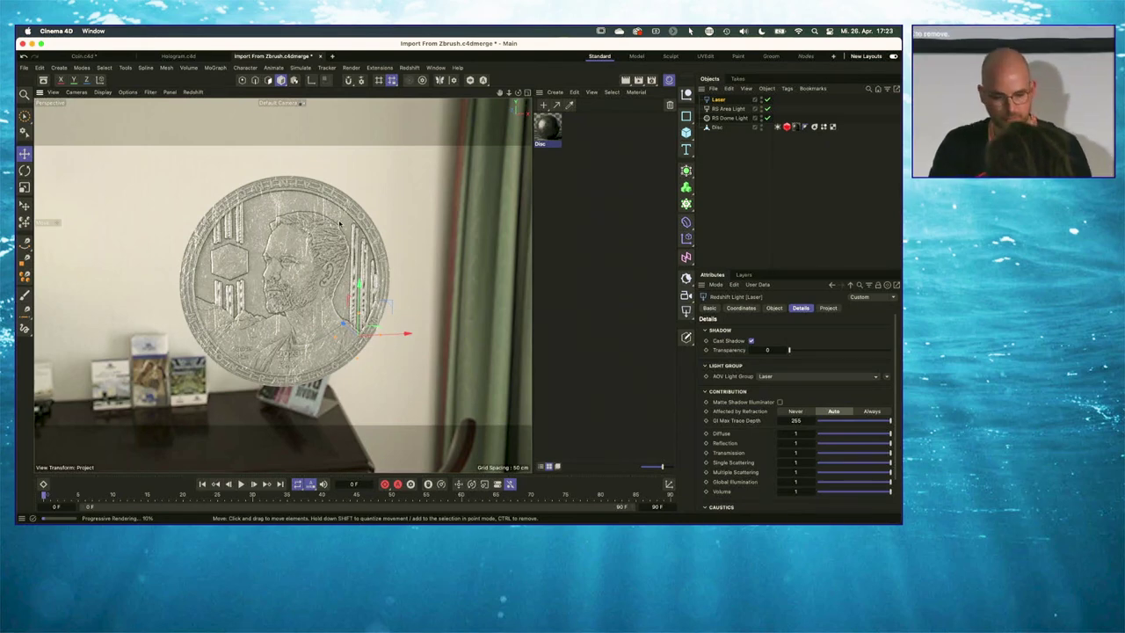
# Display the Beauty_Laser AOV in the viewport and shift the Laser light slightly inward from the coin's right rim
pyautogui.click(192, 91)
pyautogui.moveTo(218, 130)
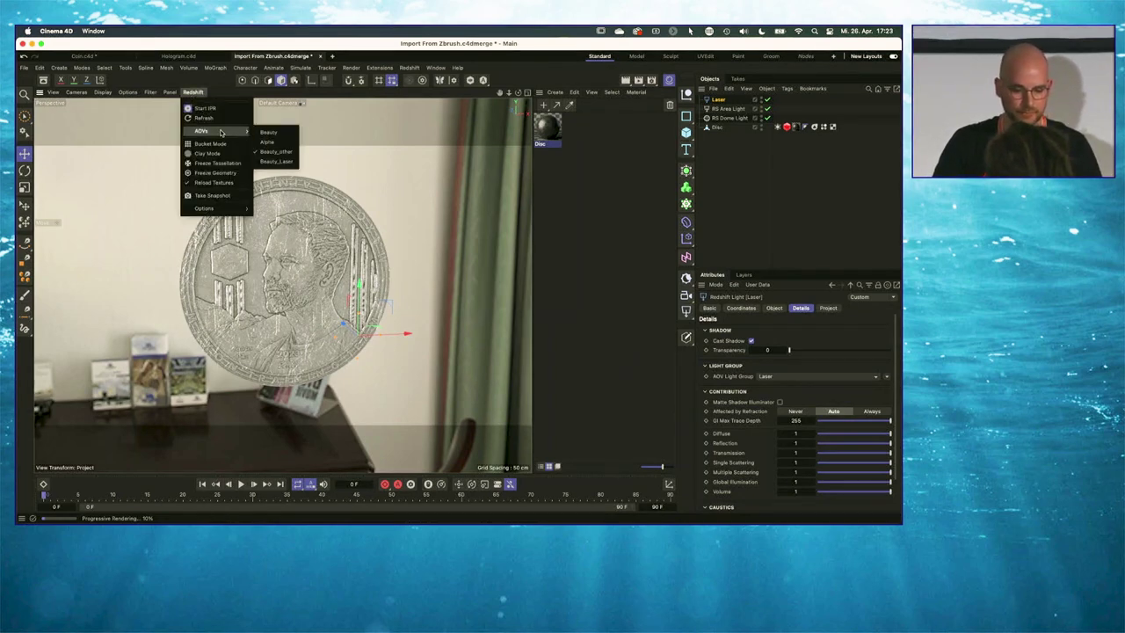
pyautogui.click(281, 166)
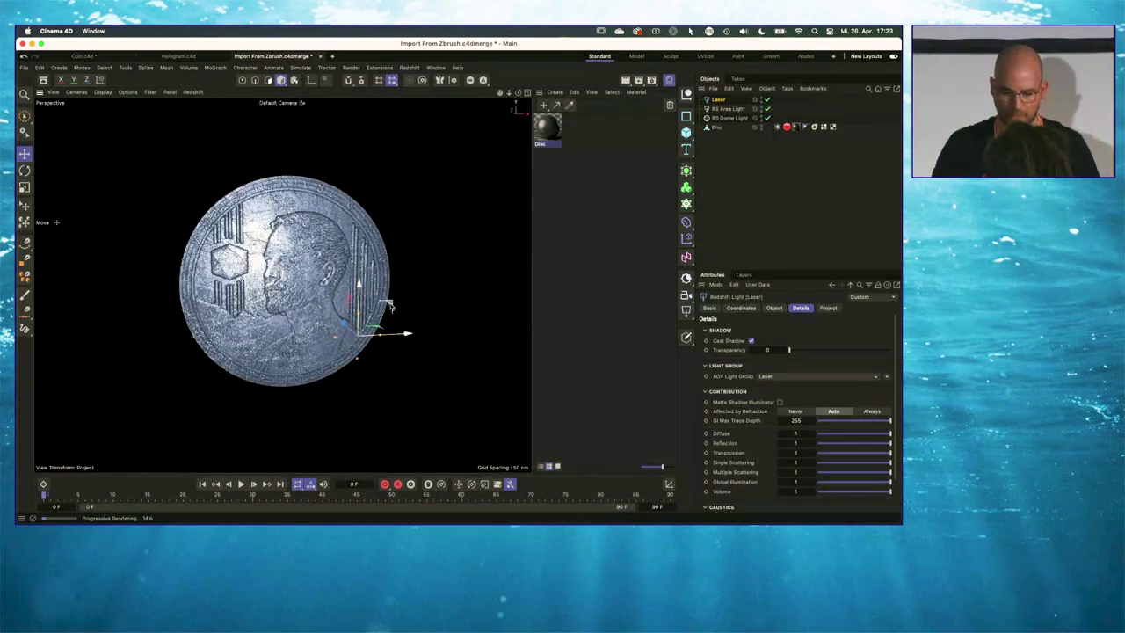
pyautogui.moveTo(391, 306); pyautogui.dragTo(365, 297)
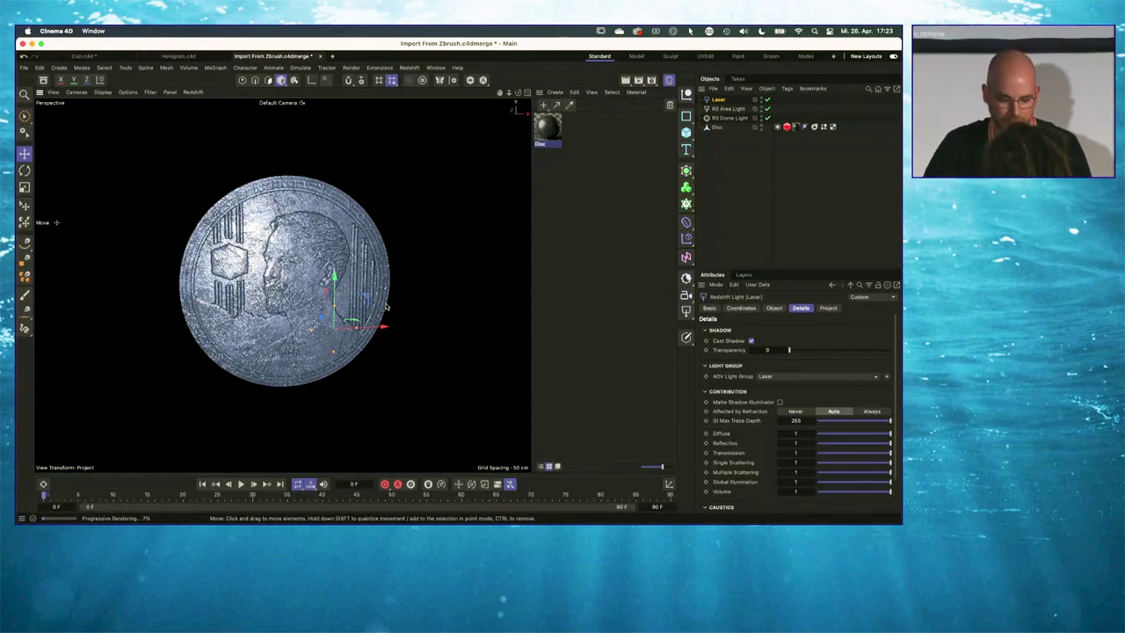
# Stop the Redshift viewport render and switch to After Effects
pyautogui.click(192, 93)
pyautogui.click(216, 182)
pyautogui.press('super+Tab')
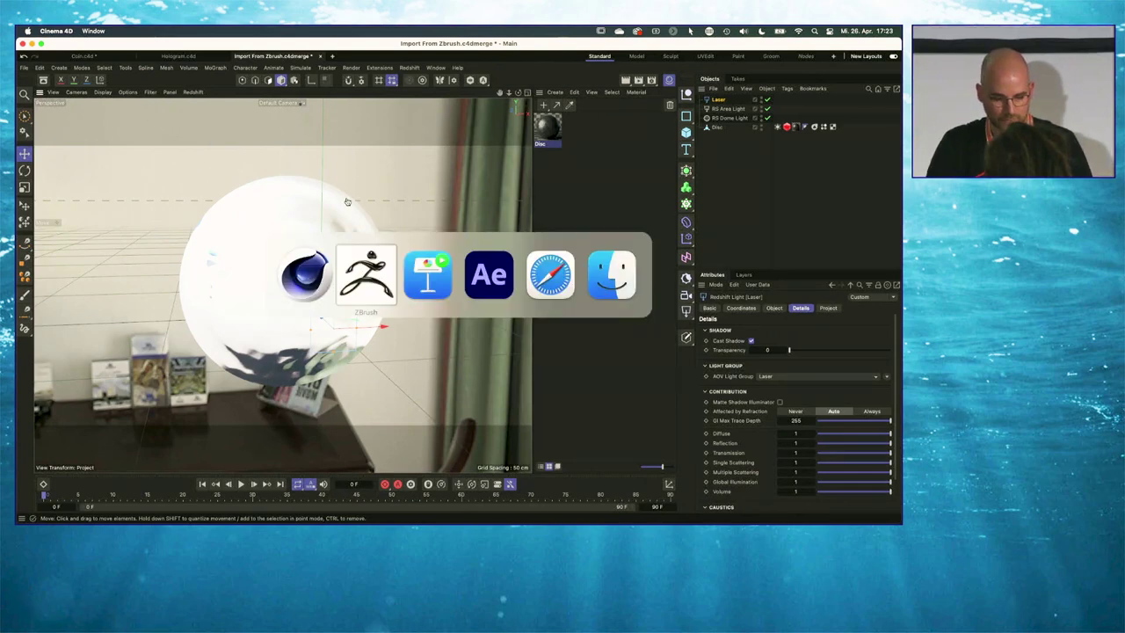
pyautogui.click(502, 290)
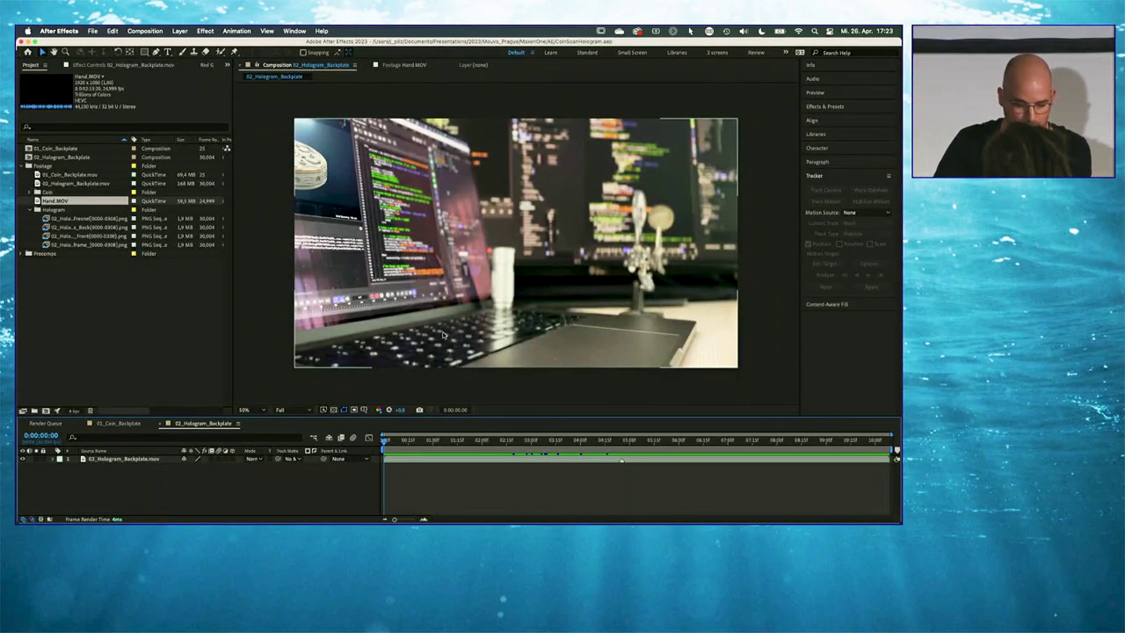
# Expand the Coin footage folder and preview the Coin_beauty_other_1 EXR sequence
pyautogui.click(30, 193)
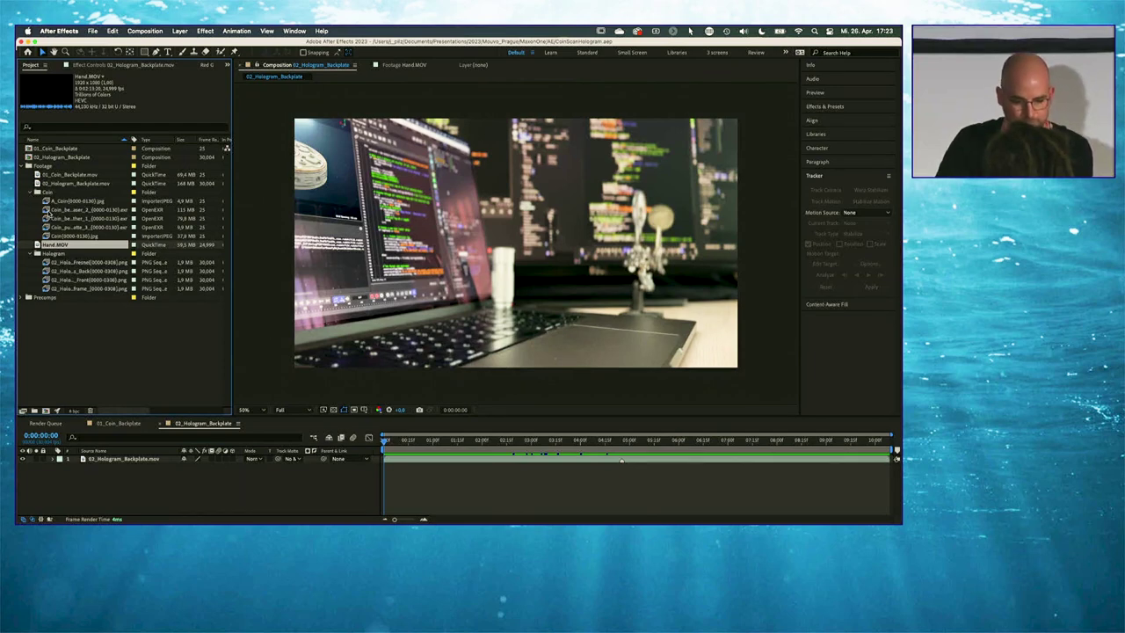
pyautogui.click(48, 219)
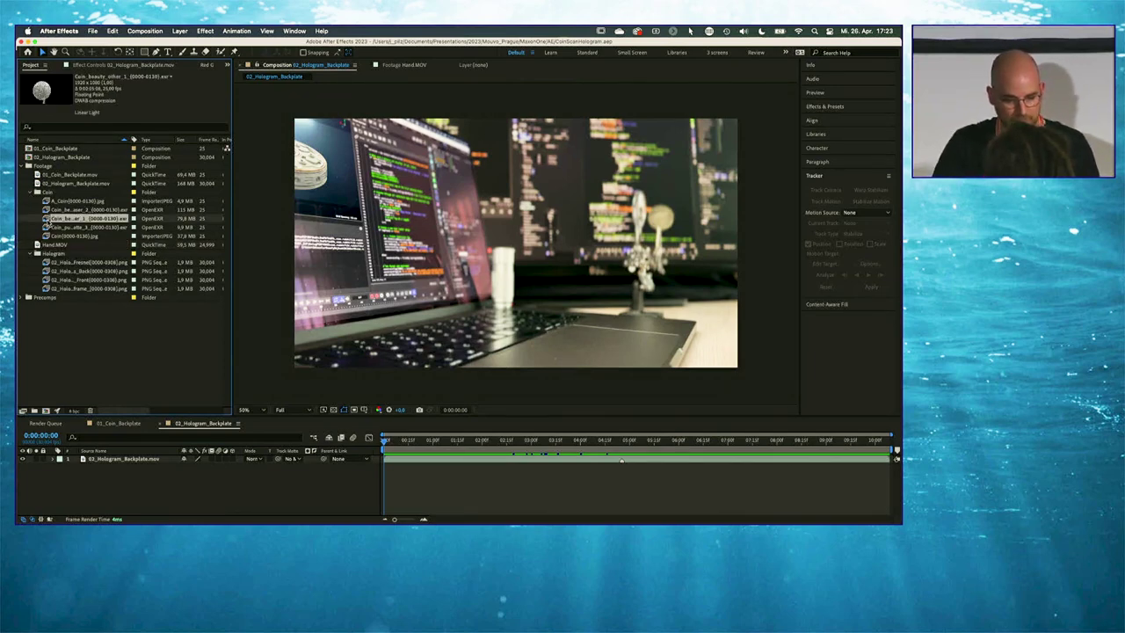
pyautogui.doubleClick(48, 219)
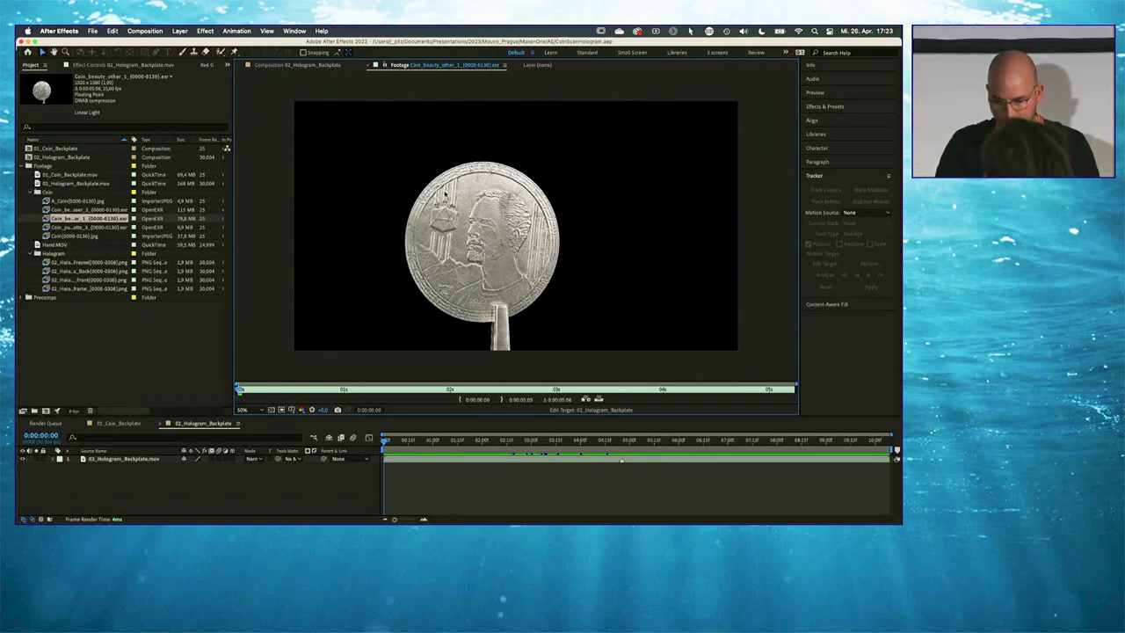
pyautogui.moveTo(242, 390)
pyautogui.mouseDown()
pyautogui.moveTo(611, 394)
pyautogui.moveTo(388, 388)
pyautogui.moveTo(611, 376)
pyautogui.moveTo(668, 386)
pyautogui.moveTo(260, 389)
pyautogui.mouseUp()
# Preview the Coin_beauty_laser_2 EXR sequence by scrubbing through most of its length
pyautogui.click(46, 211)
pyautogui.doubleClick(46, 211)
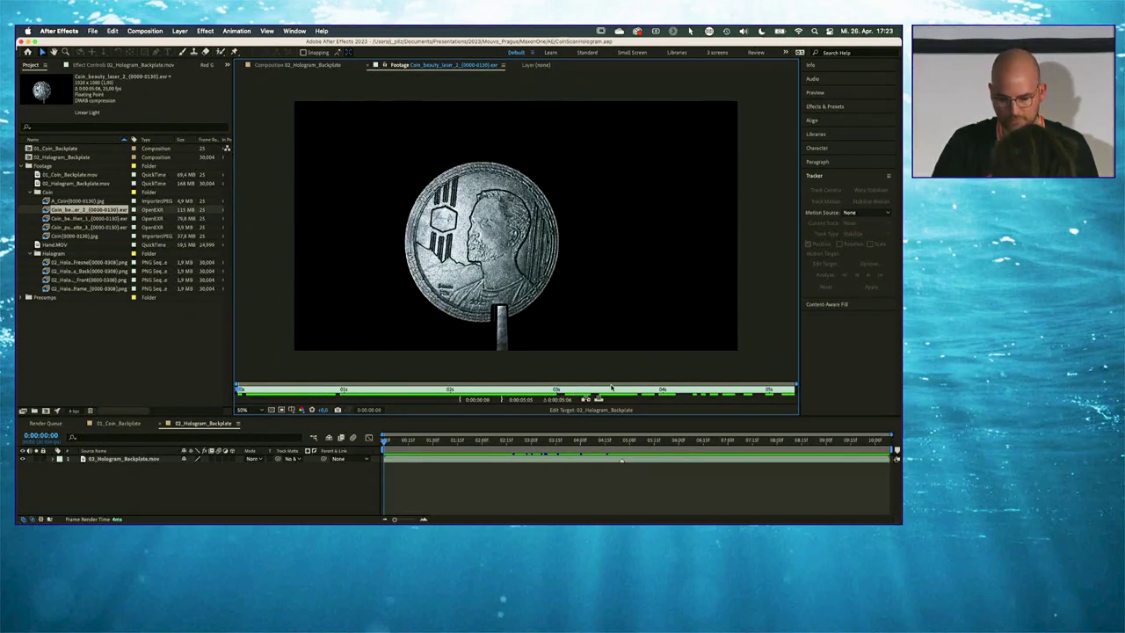
pyautogui.moveTo(311, 391); pyautogui.dragTo(706, 393)
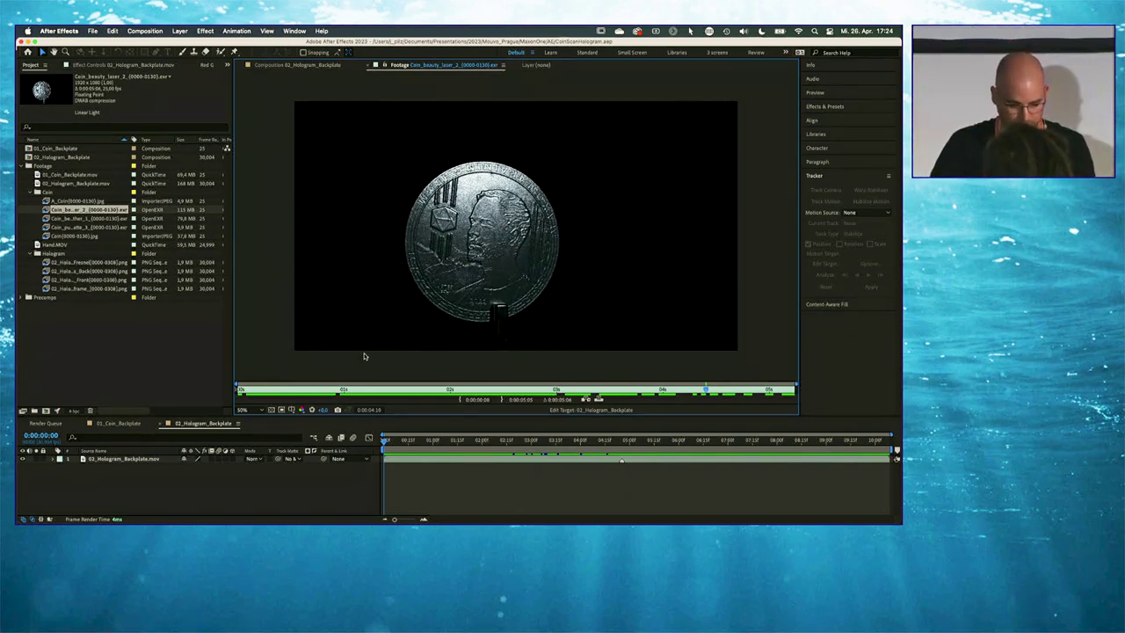
# Return to the 02_Hologram_Backplate composition and play through its backplate footage
pyautogui.click(216, 426)
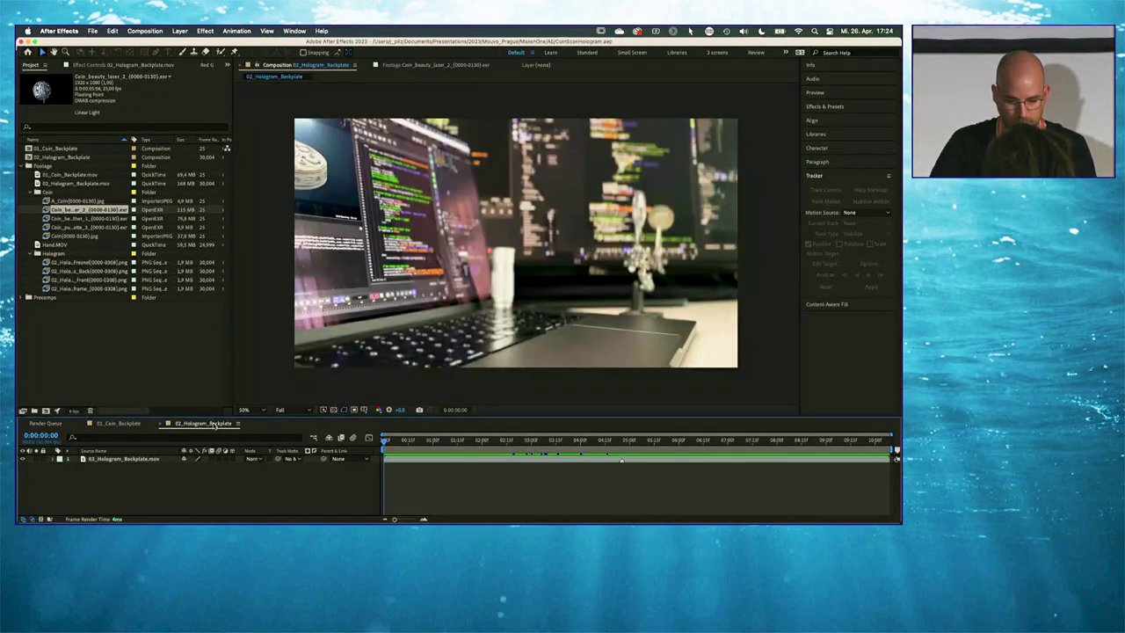
pyautogui.moveTo(404, 441); pyautogui.dragTo(351, 479)
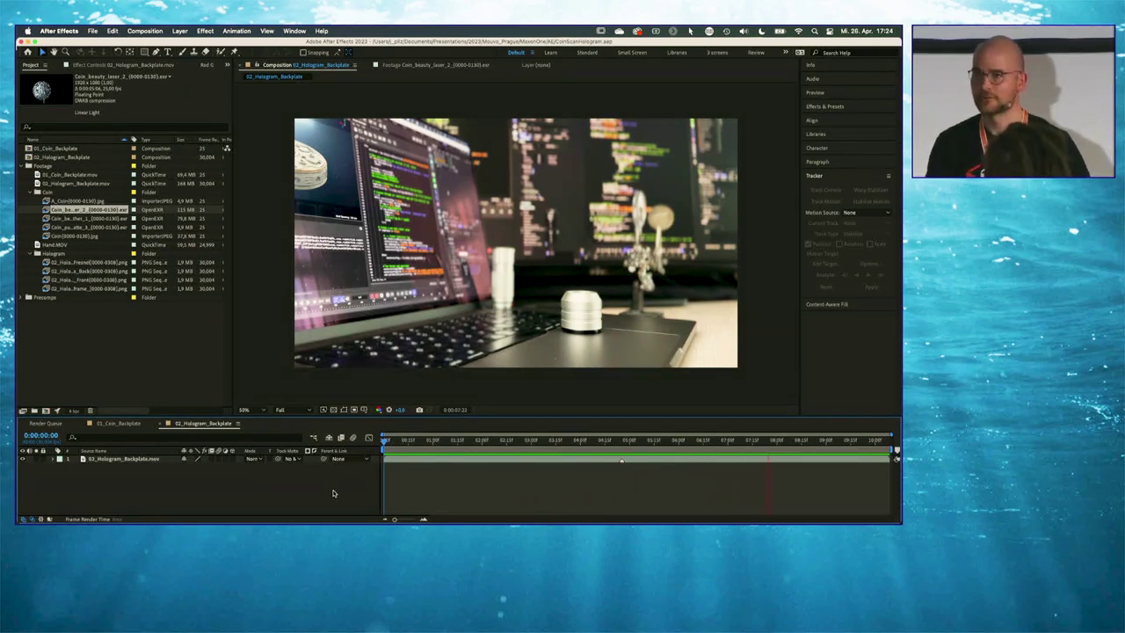
pyautogui.press('space')
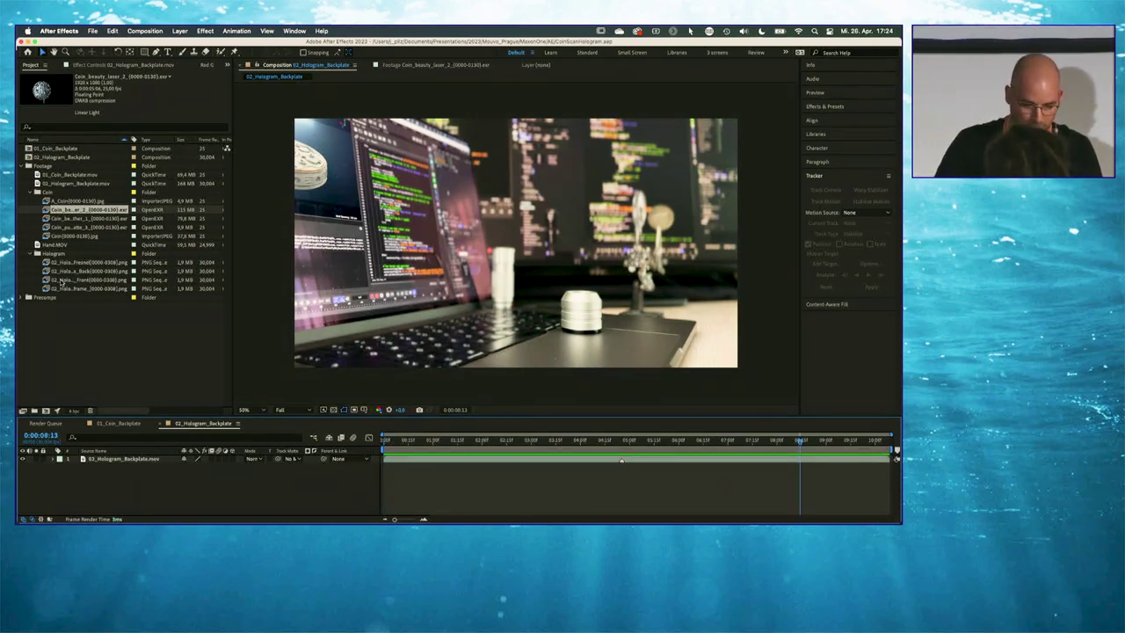
# Add Hand.MOV above the backplate layer in the 02_Hologram_Backplate composition and narrow the project list
pyautogui.click(51, 245)
pyautogui.moveTo(39, 248); pyautogui.dragTo(211, 463)
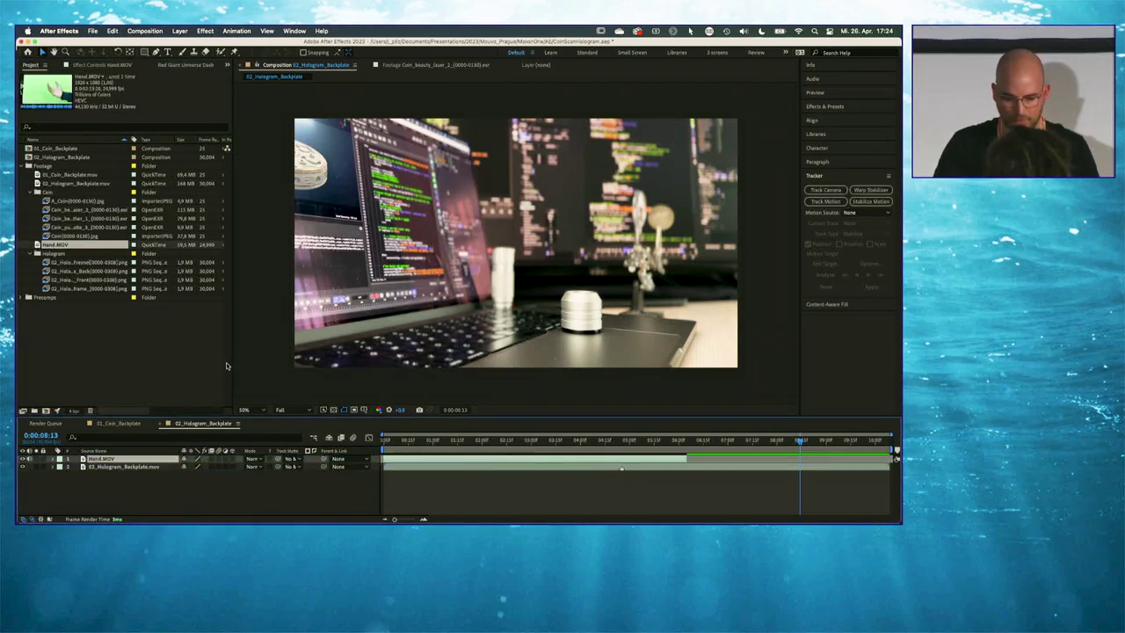
pyautogui.moveTo(233, 359); pyautogui.dragTo(197, 359)
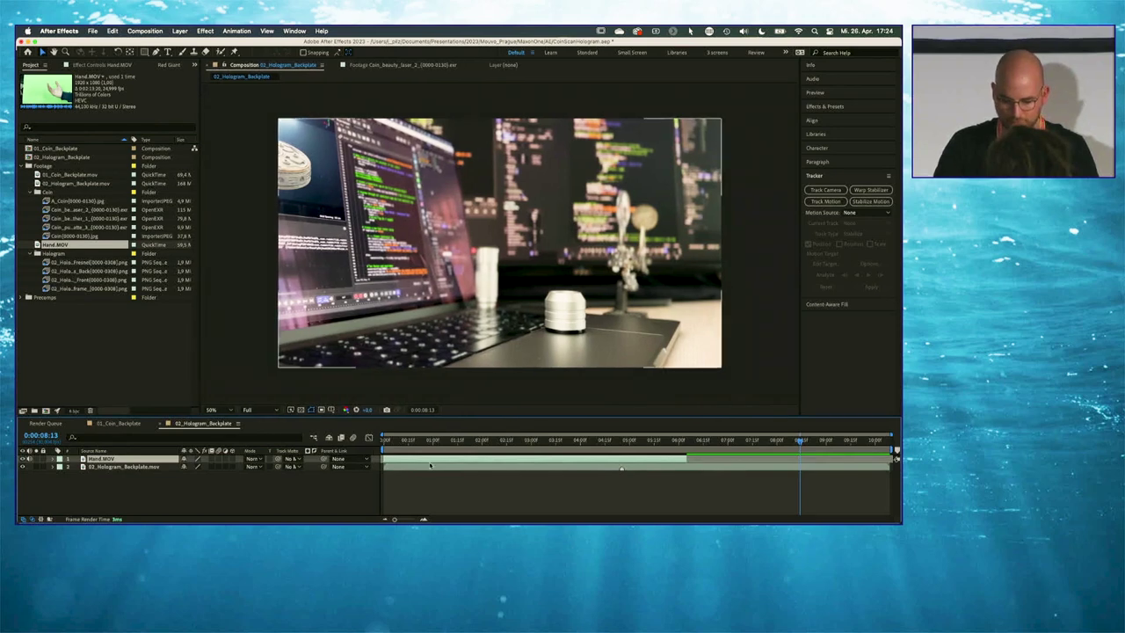
# Draw a rectangular mask around the pointing hand on the Hand.MOV layer at 0:00:01:05, extending beyond the frame's lower-right corner
pyautogui.click(470, 442)
pyautogui.moveTo(470, 441); pyautogui.dragTo(443, 446)
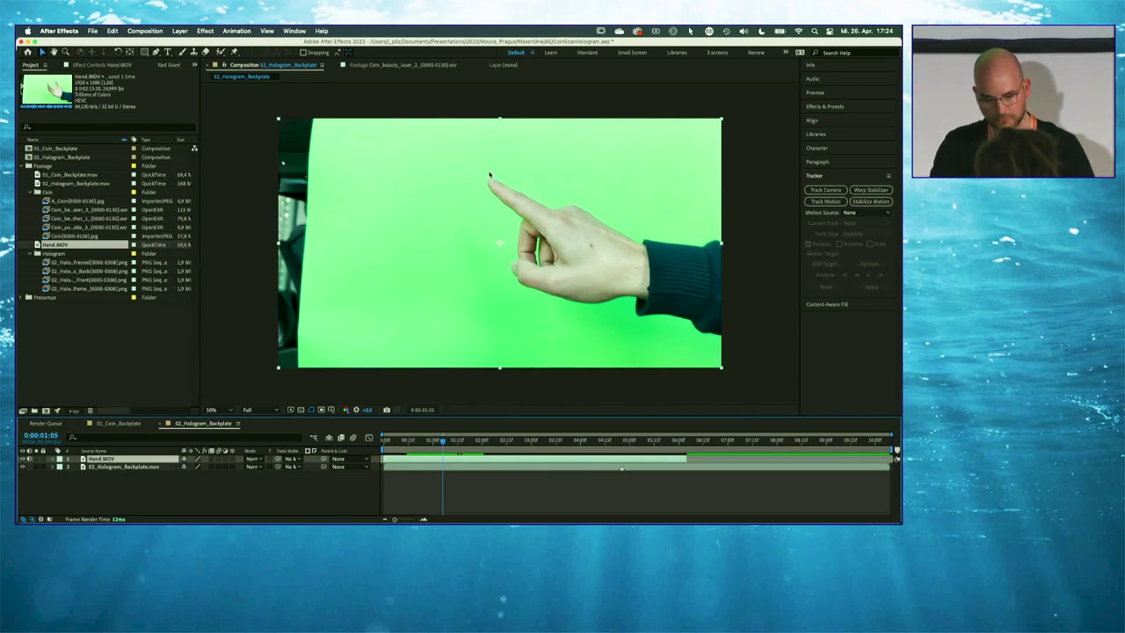
pyautogui.click(145, 53)
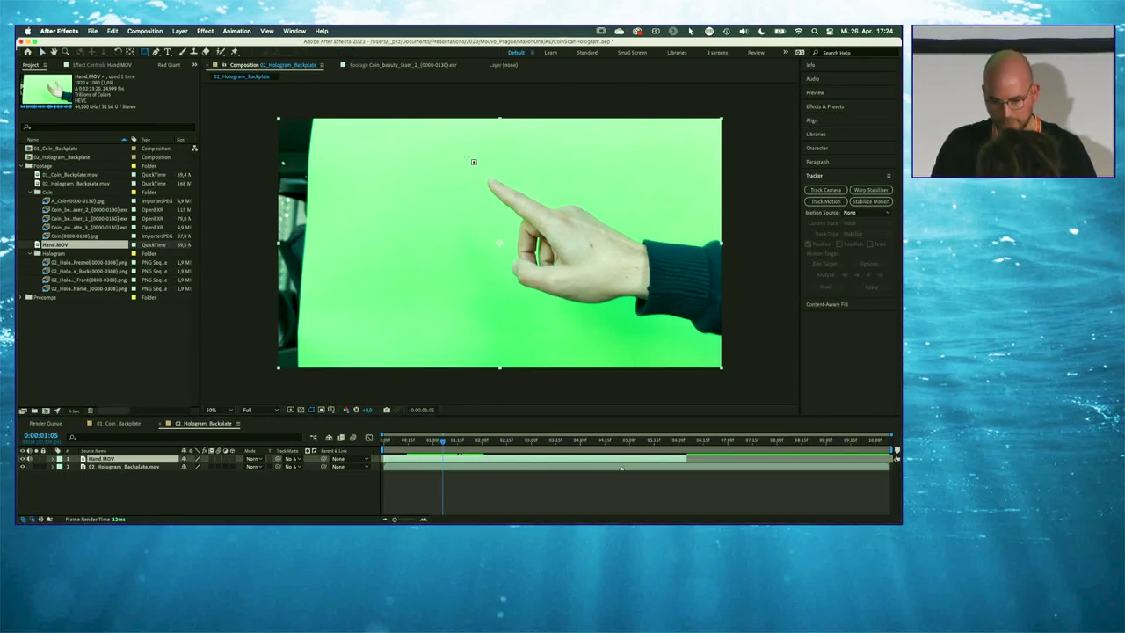
pyautogui.moveTo(467, 157); pyautogui.dragTo(786, 400)
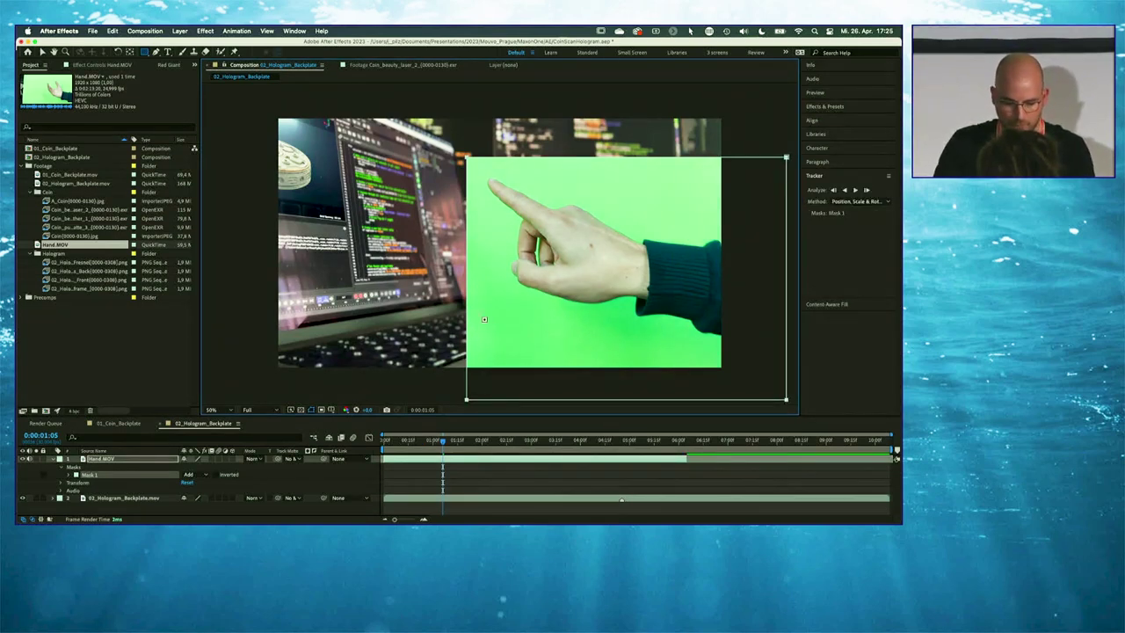
# Apply the RG VFX Primatte Keyer 6 effect to Hand.MOV and sample the green screen beside the hand as the background
pyautogui.click(125, 459)
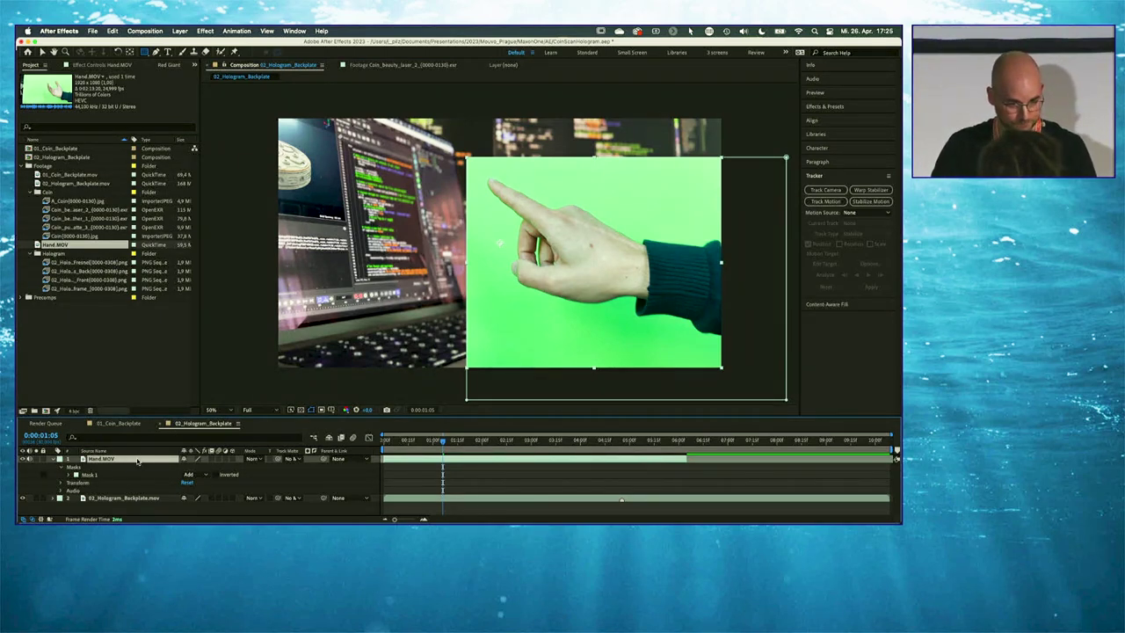
pyautogui.click(93, 66)
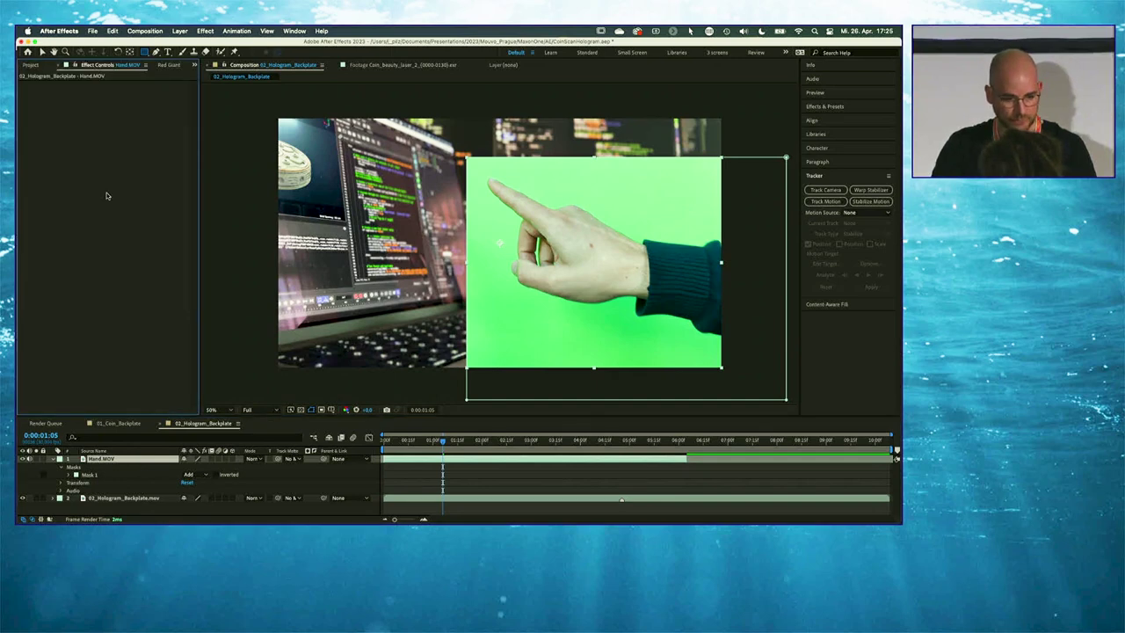
pyautogui.rightClick(88, 150)
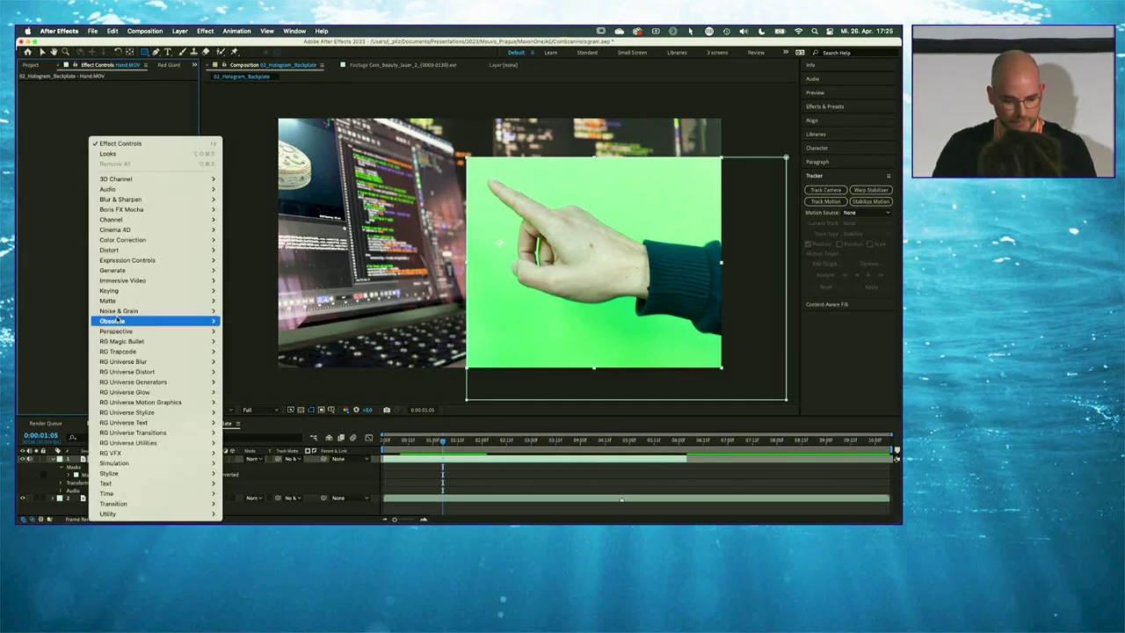
pyautogui.moveTo(119, 342)
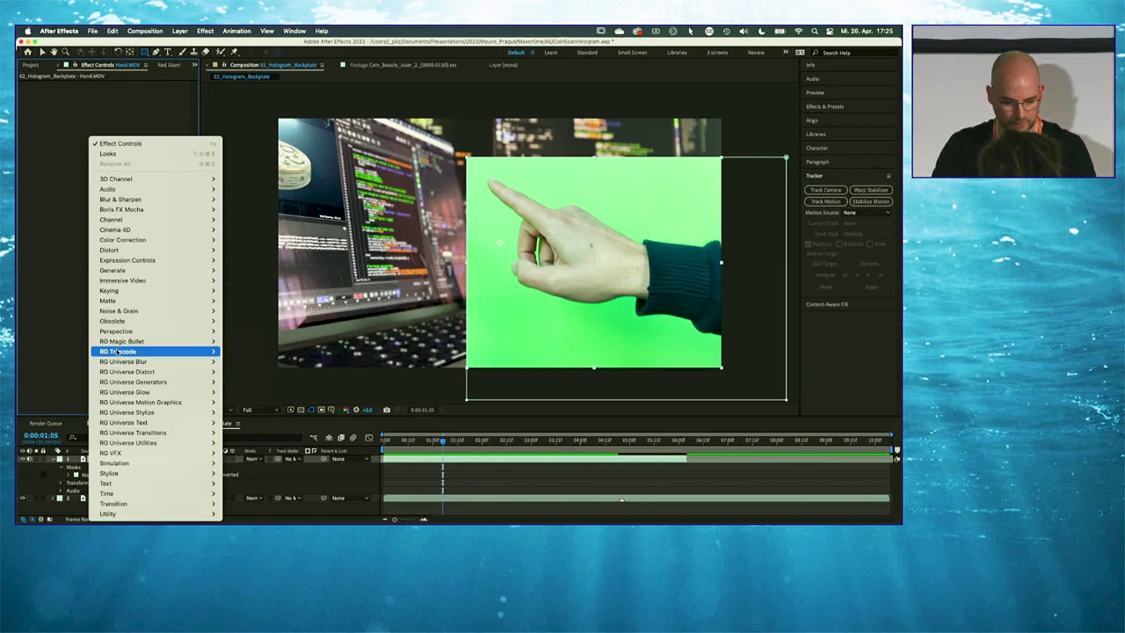
pyautogui.moveTo(113, 453)
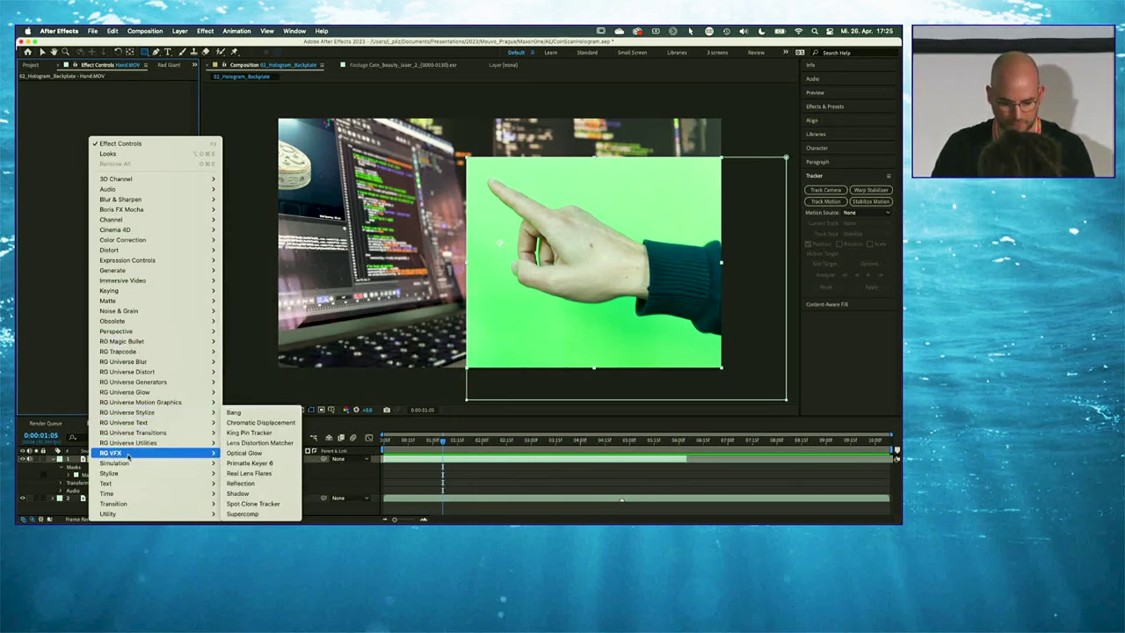
pyautogui.click(248, 463)
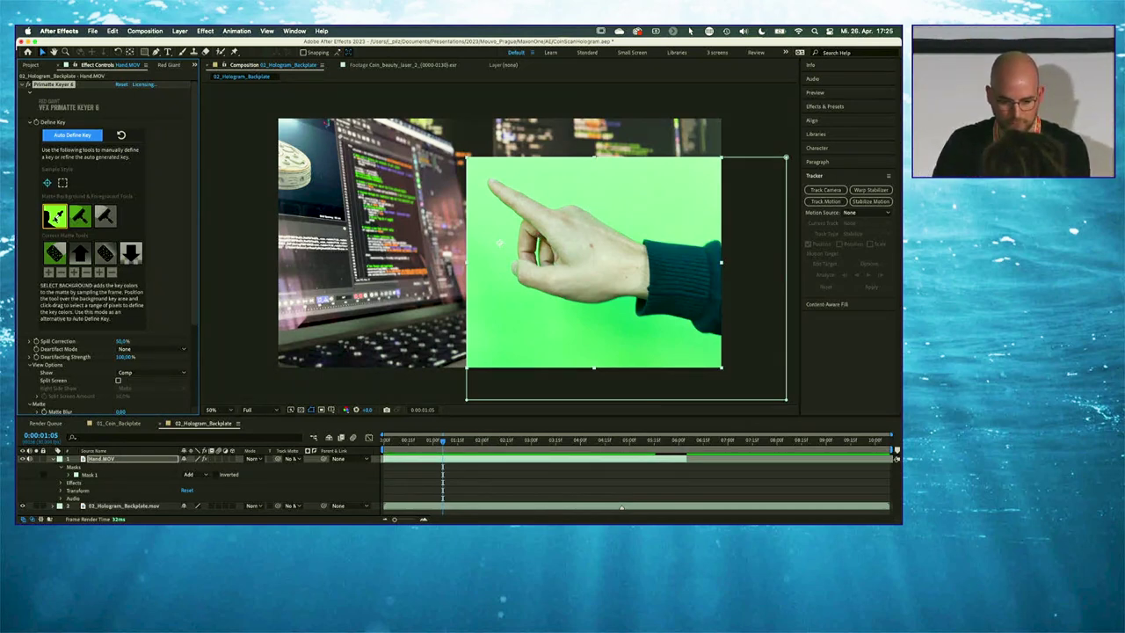
pyautogui.click(486, 272)
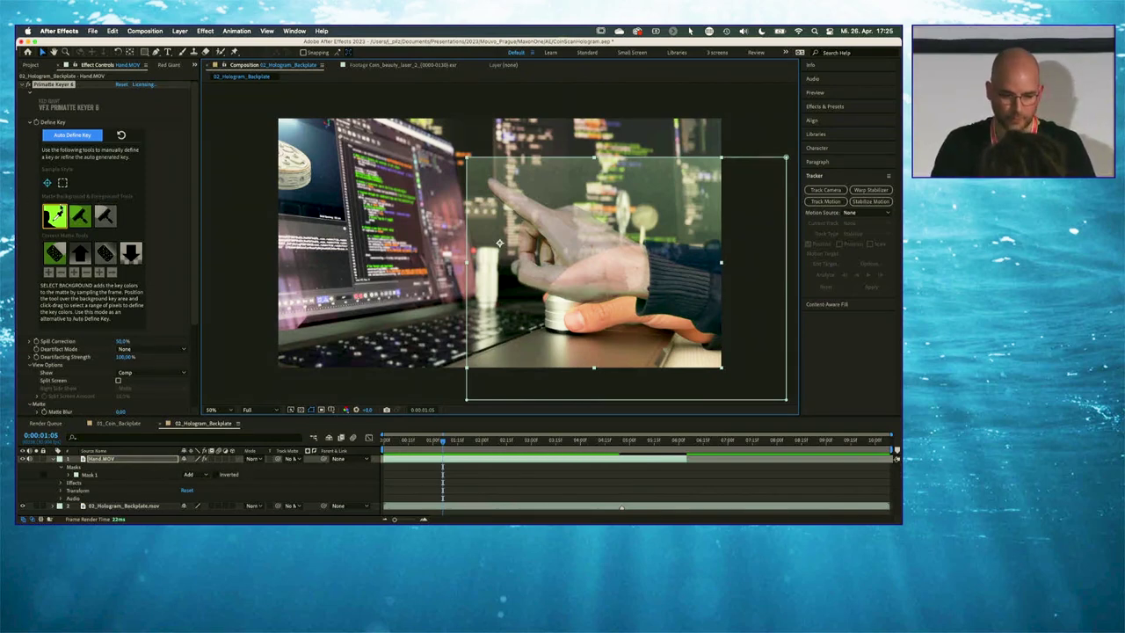
# Enable the keyer's split screen with the matte on one side and set the split screen amount to 25%
pyautogui.click(79, 216)
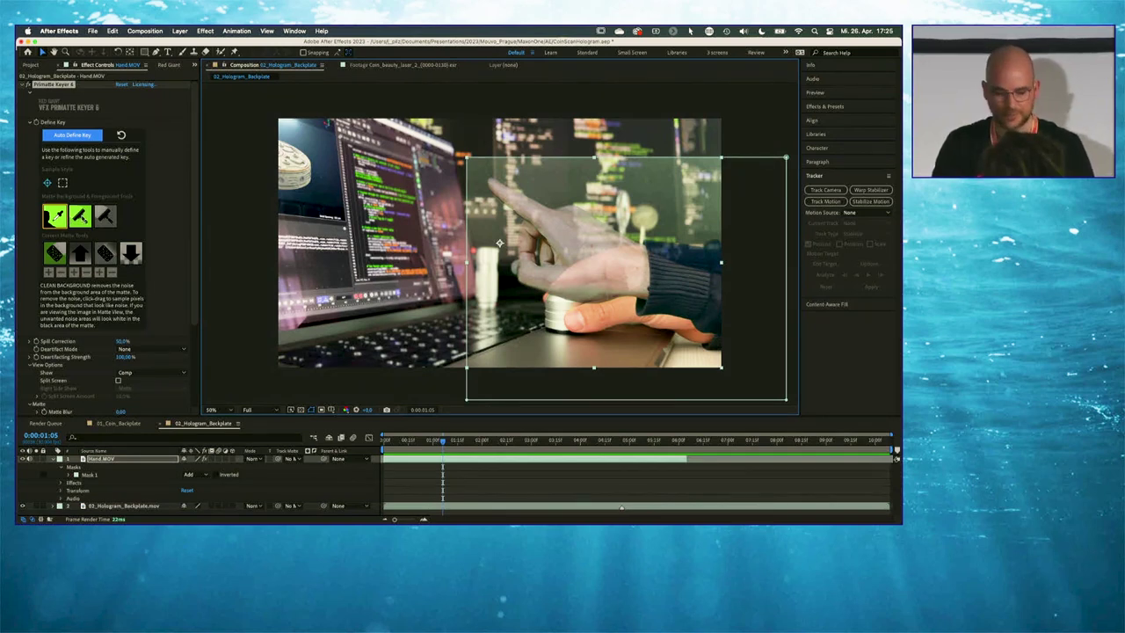
pyautogui.click(104, 220)
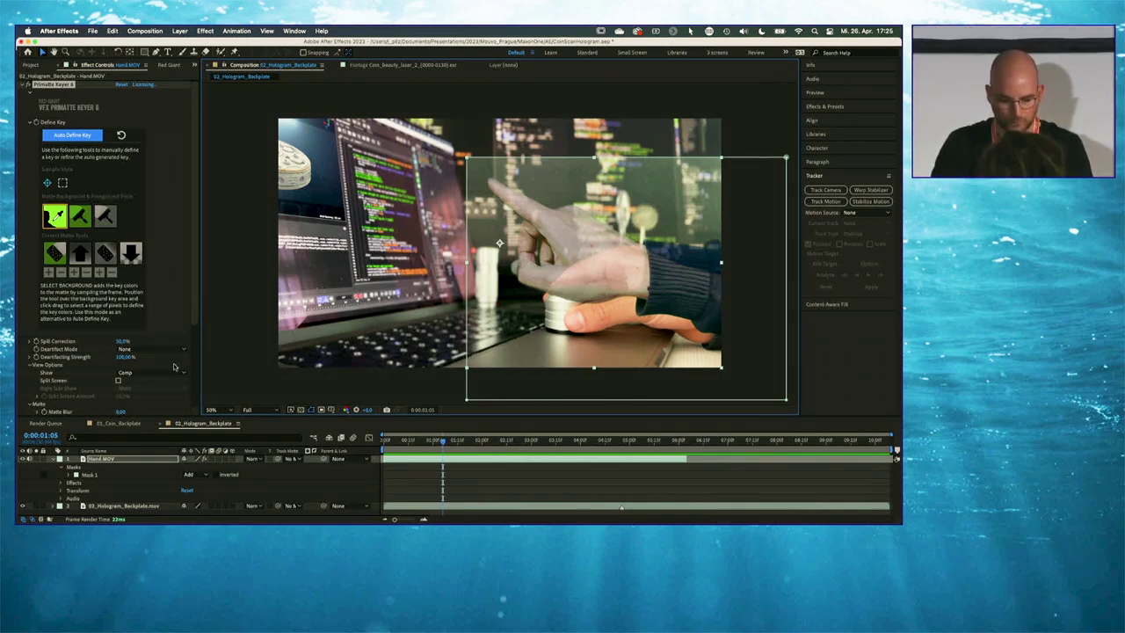
pyautogui.click(118, 380)
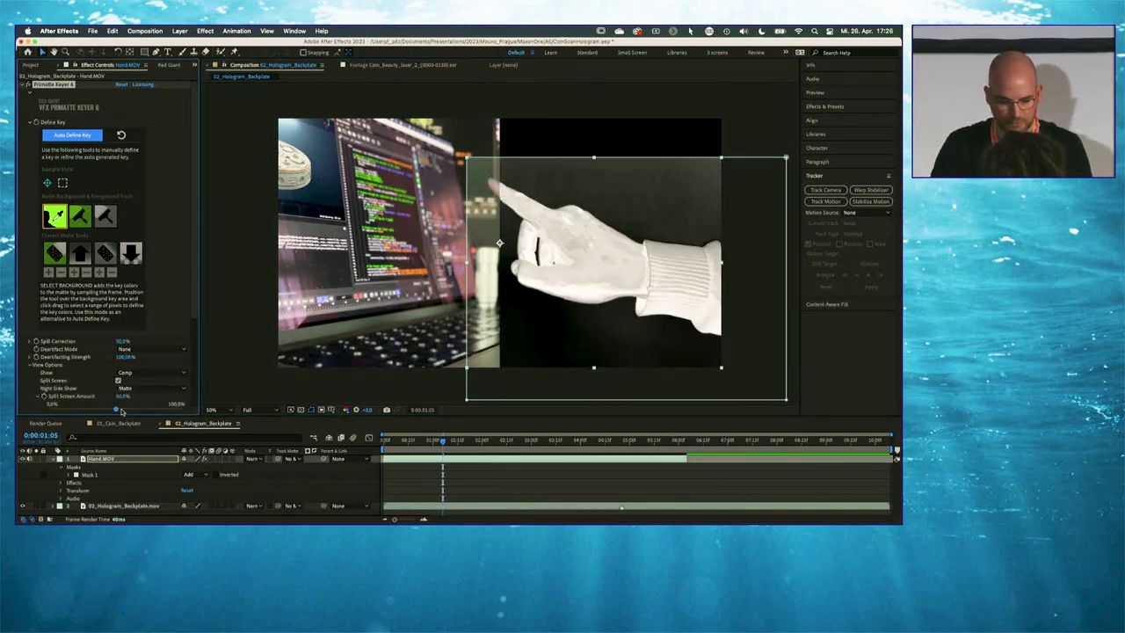
pyautogui.moveTo(115, 409); pyautogui.dragTo(83, 409)
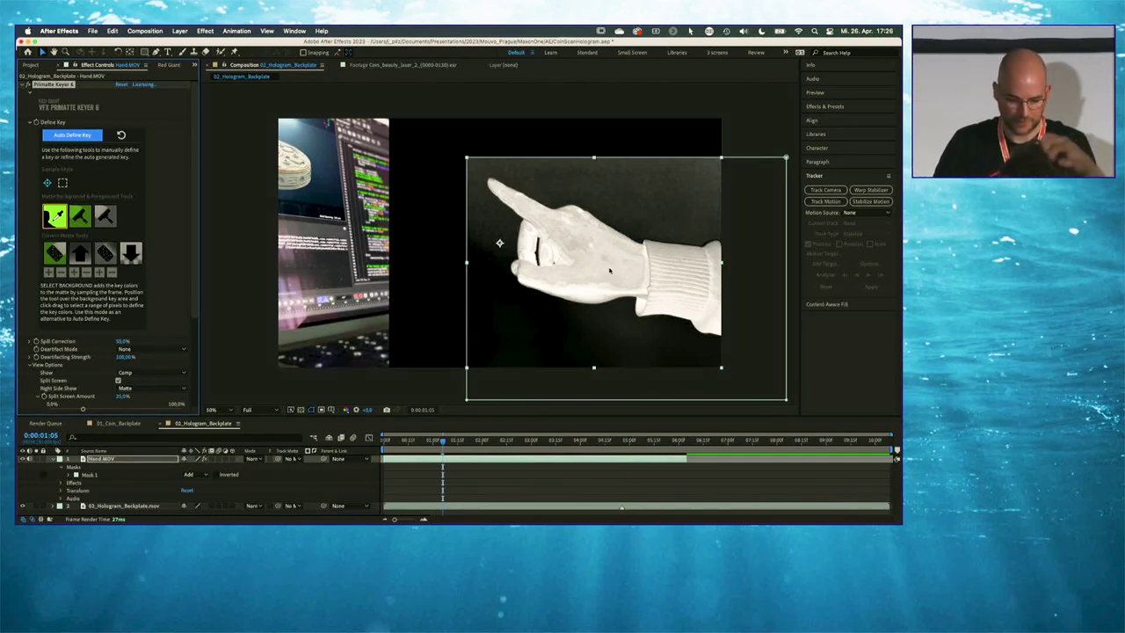
# Clean the matte's background noise with rectangular Clean Background samples above and below the hand
pyautogui.click(80, 215)
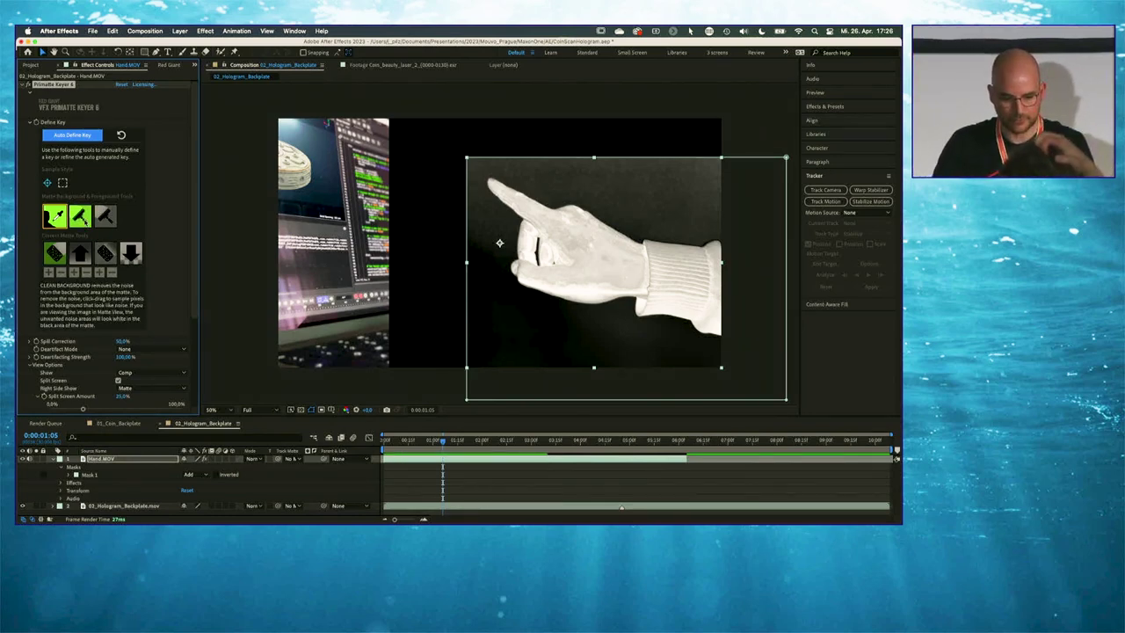
pyautogui.click(62, 184)
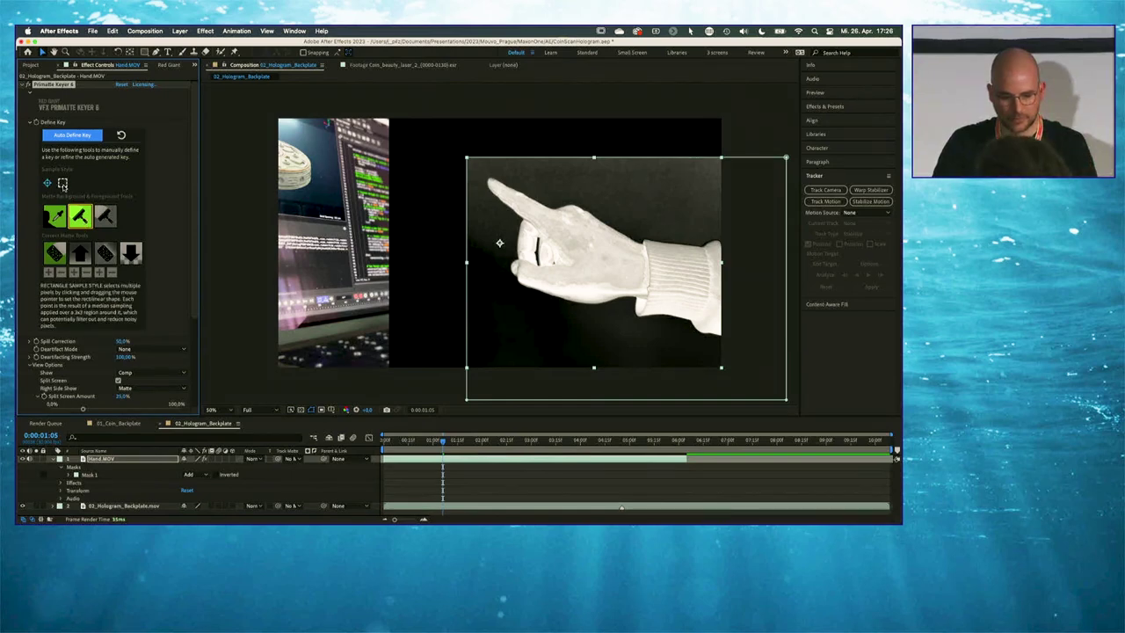
pyautogui.moveTo(632, 181); pyautogui.dragTo(665, 200)
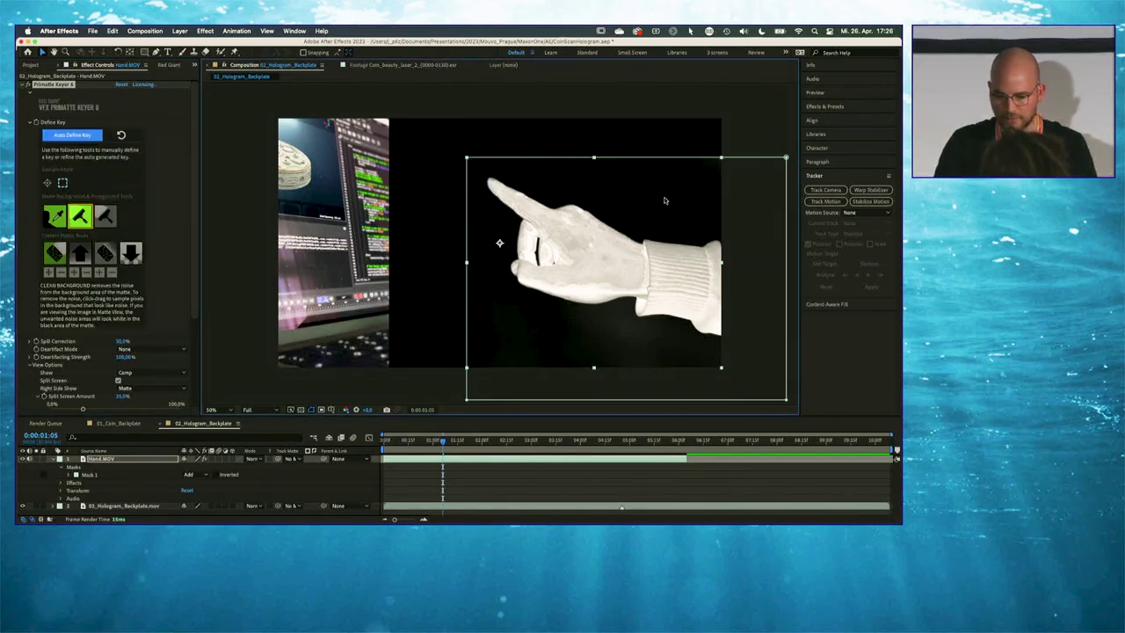
pyautogui.moveTo(589, 332); pyautogui.dragTo(652, 357)
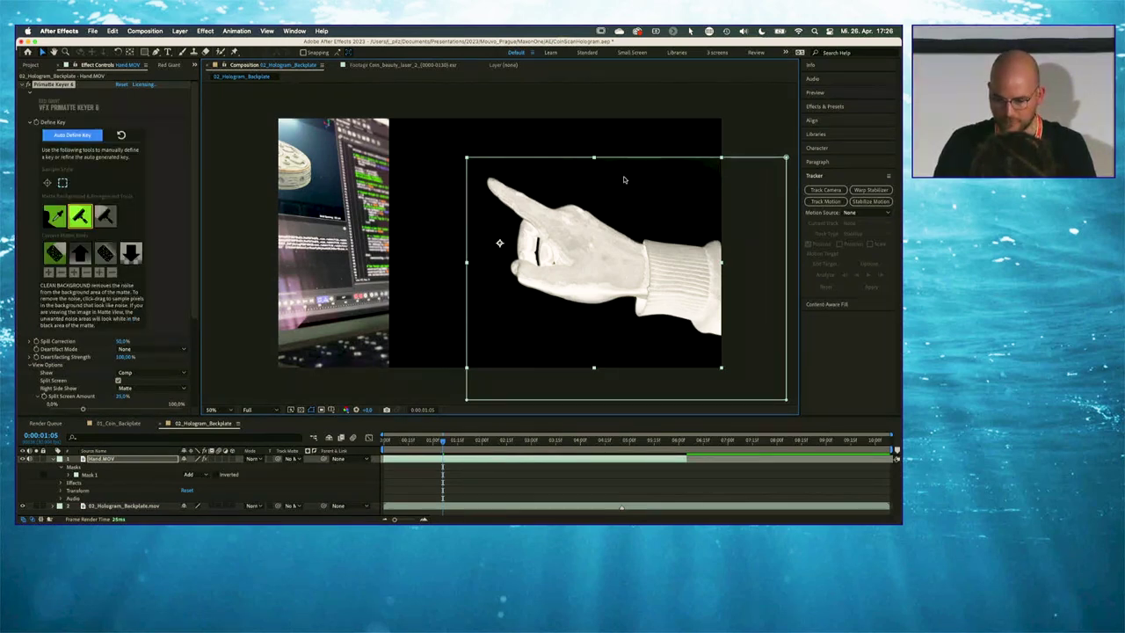
# Clean the remaining background noise with rectangular samples at 0:00:00:15, 0:00:00:13 and 0:00:05:12
pyautogui.moveTo(418, 442); pyautogui.dragTo(409, 442)
pyautogui.moveTo(644, 190); pyautogui.dragTo(674, 208)
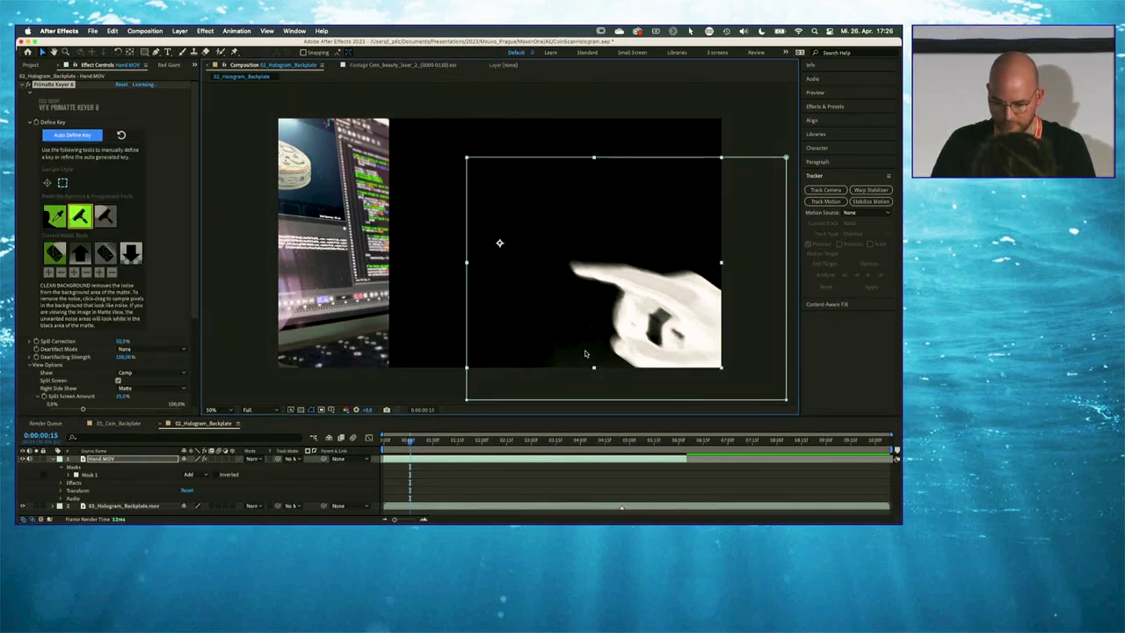
pyautogui.moveTo(565, 339); pyautogui.dragTo(580, 356)
pyautogui.moveTo(412, 441)
pyautogui.mouseDown()
pyautogui.moveTo(396, 442)
pyautogui.moveTo(407, 443)
pyautogui.mouseUp()
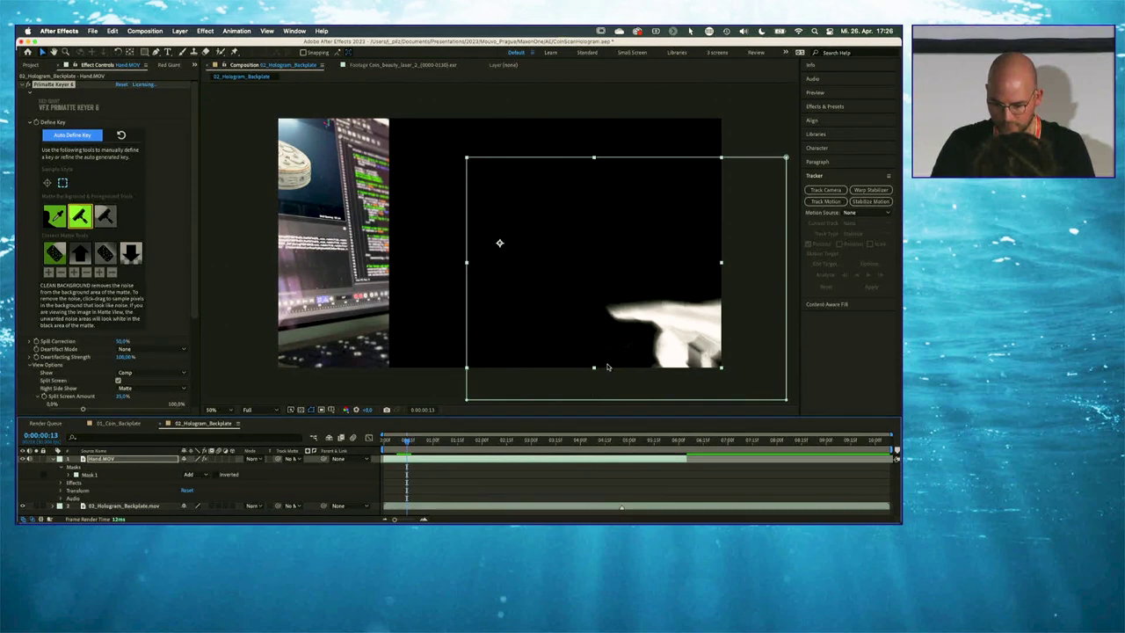
pyautogui.moveTo(617, 350); pyautogui.dragTo(629, 366)
pyautogui.moveTo(411, 442); pyautogui.dragTo(651, 446)
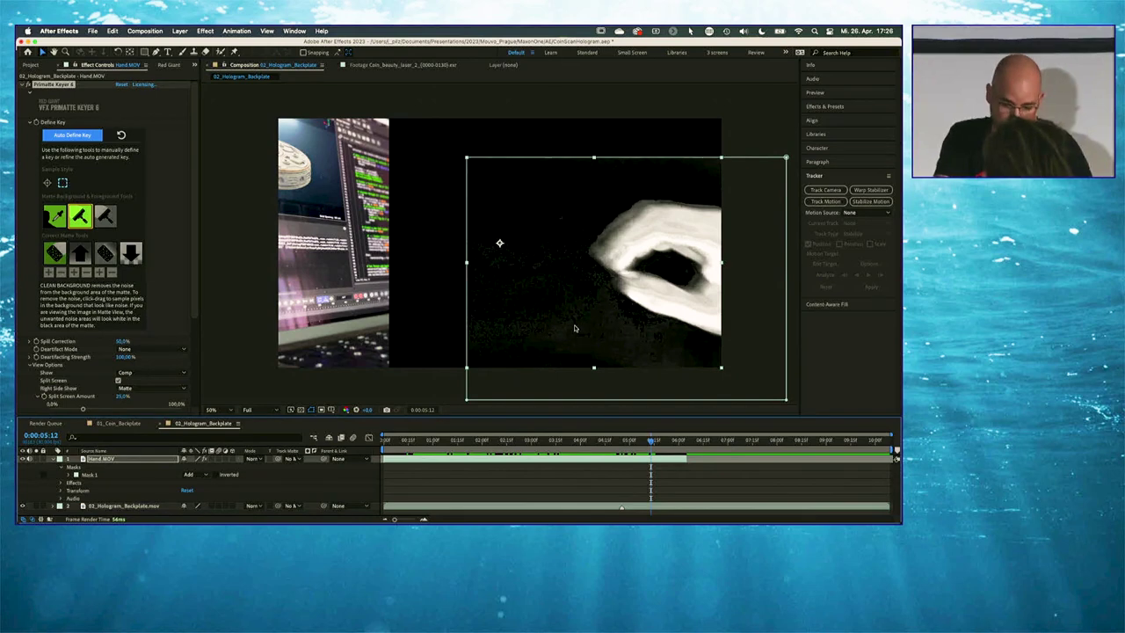
pyautogui.moveTo(532, 298); pyautogui.dragTo(584, 348)
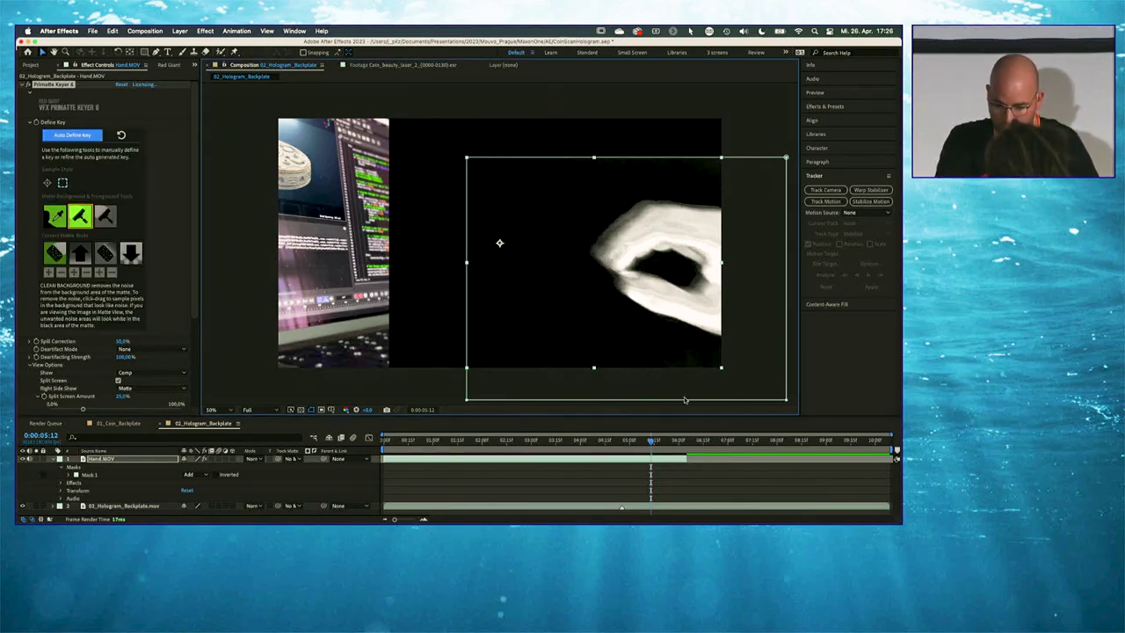
# Make the hand solid in the matte at 0:00:02:14 with Clean Foreground samples on the hand and the lower fingertip
pyautogui.moveTo(650, 446); pyautogui.dragTo(507, 451)
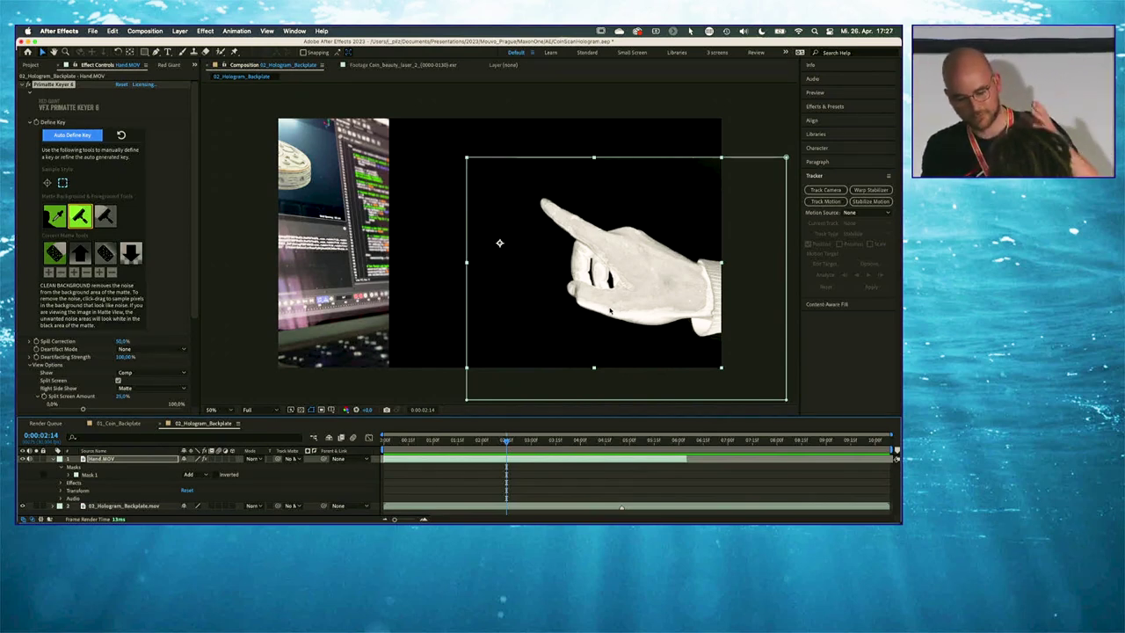
pyautogui.click(109, 217)
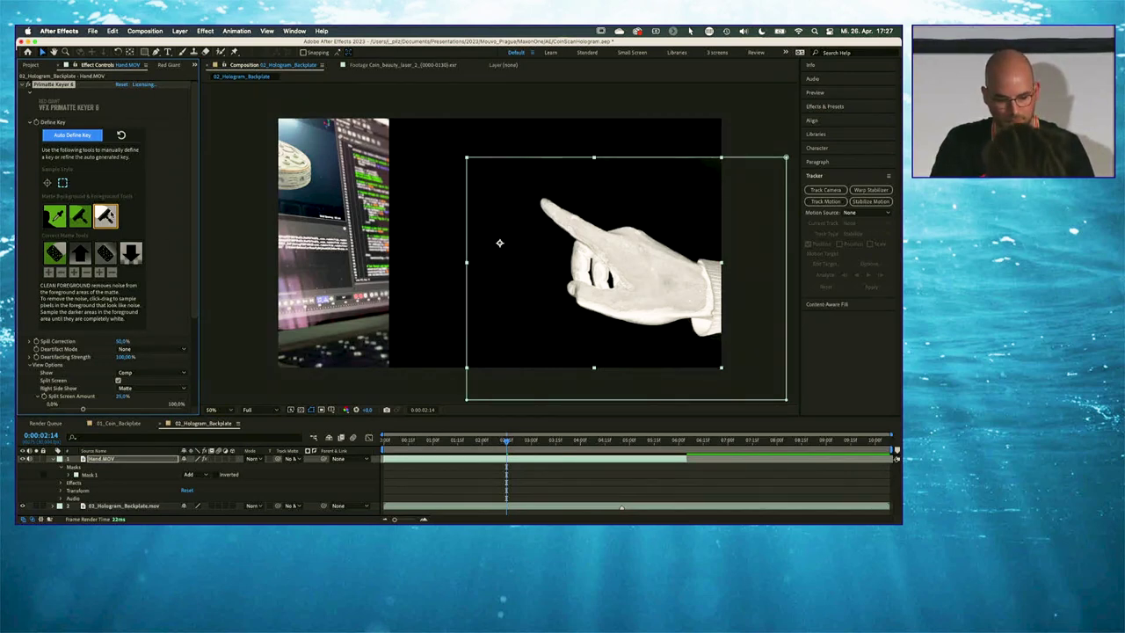
pyautogui.moveTo(643, 269)
pyautogui.mouseDown()
pyautogui.moveTo(678, 322)
pyautogui.moveTo(695, 301)
pyautogui.moveTo(708, 308)
pyautogui.mouseUp()
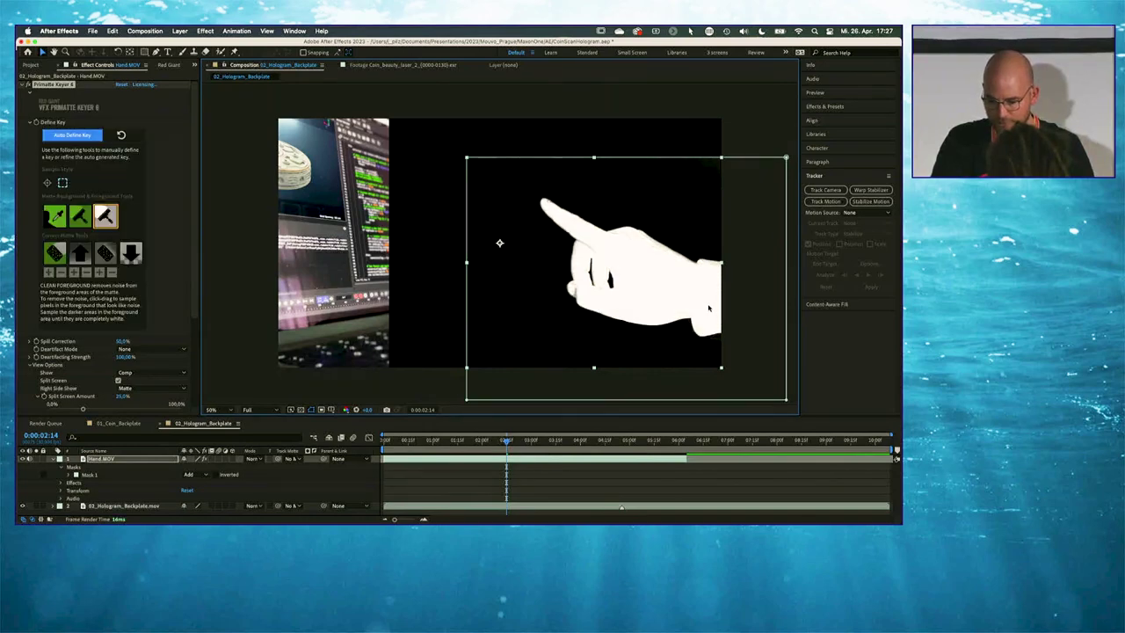
pyautogui.click(578, 293)
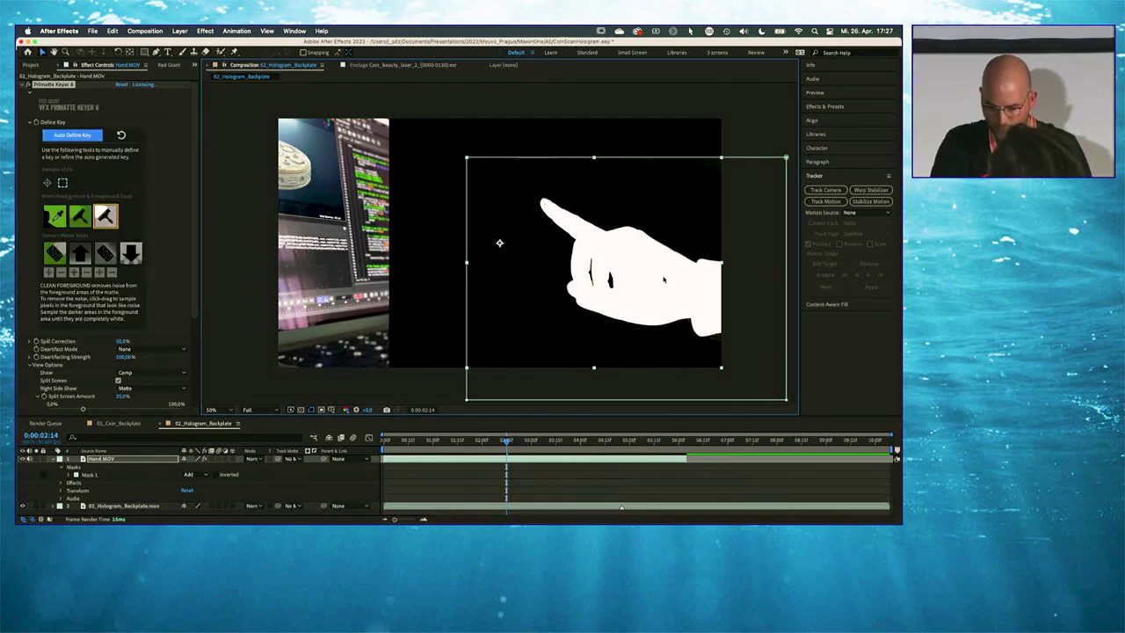
# Clean the background noise below the sleeve at 0:00:04:14, check the matte at other frames, and turn off the split screen
pyautogui.moveTo(502, 443); pyautogui.dragTo(604, 460)
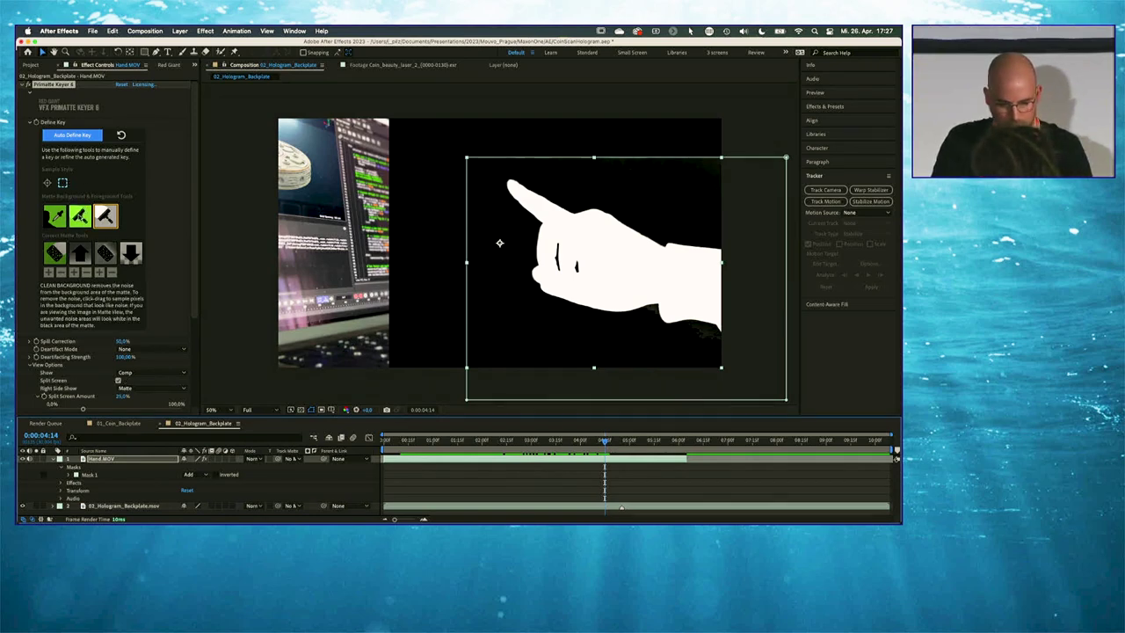
pyautogui.moveTo(647, 316); pyautogui.dragTo(697, 338)
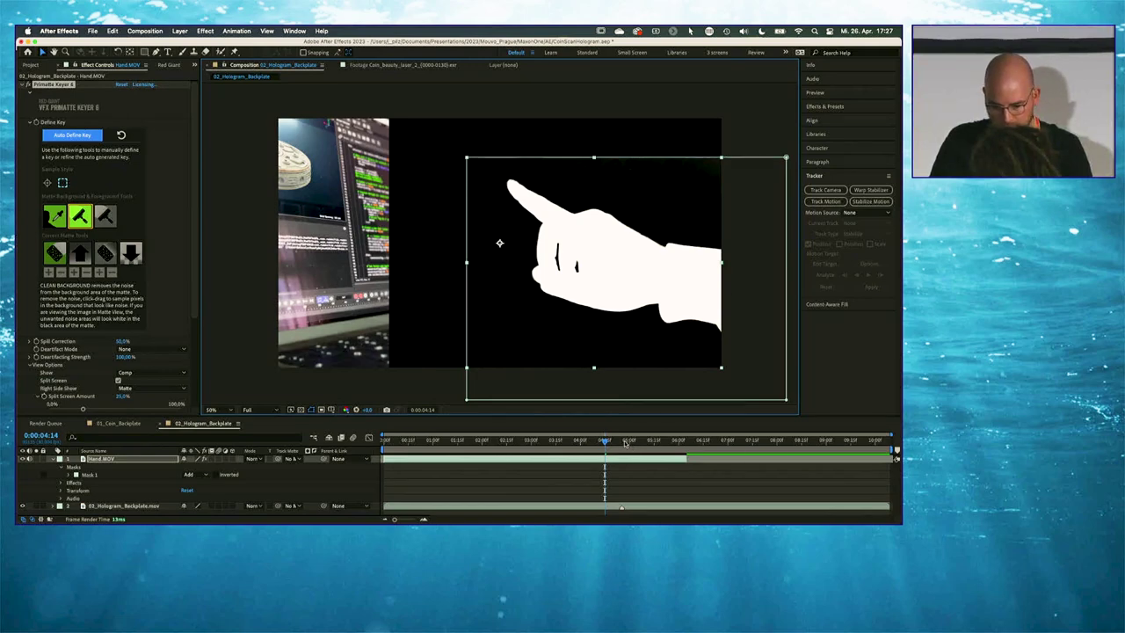
pyautogui.moveTo(605, 441); pyautogui.dragTo(638, 442)
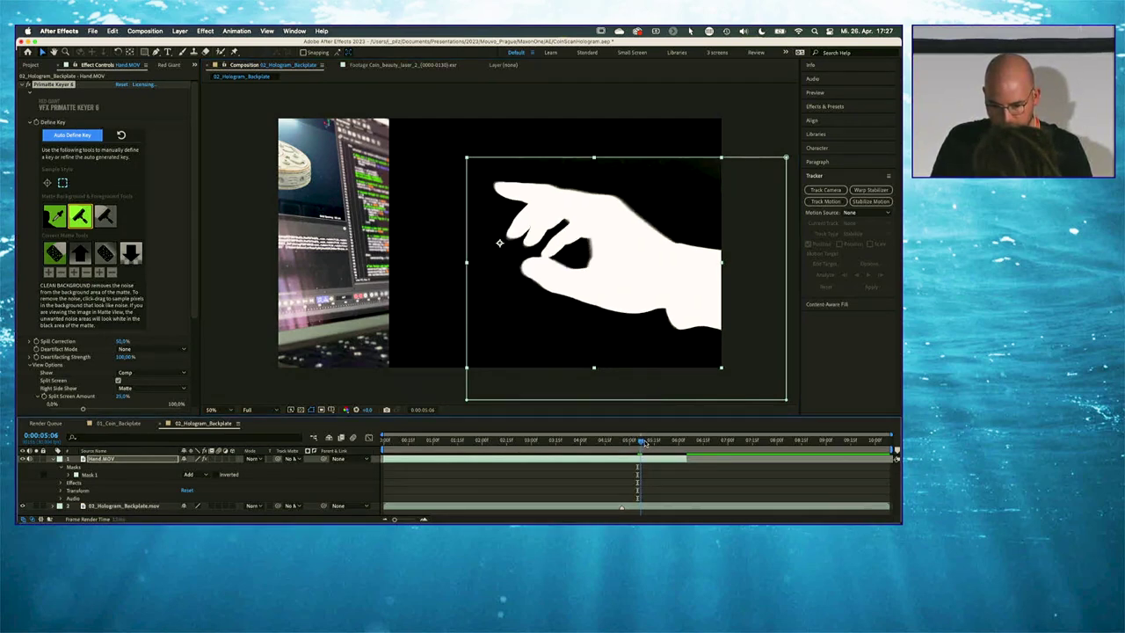
pyautogui.moveTo(641, 444); pyautogui.dragTo(472, 443)
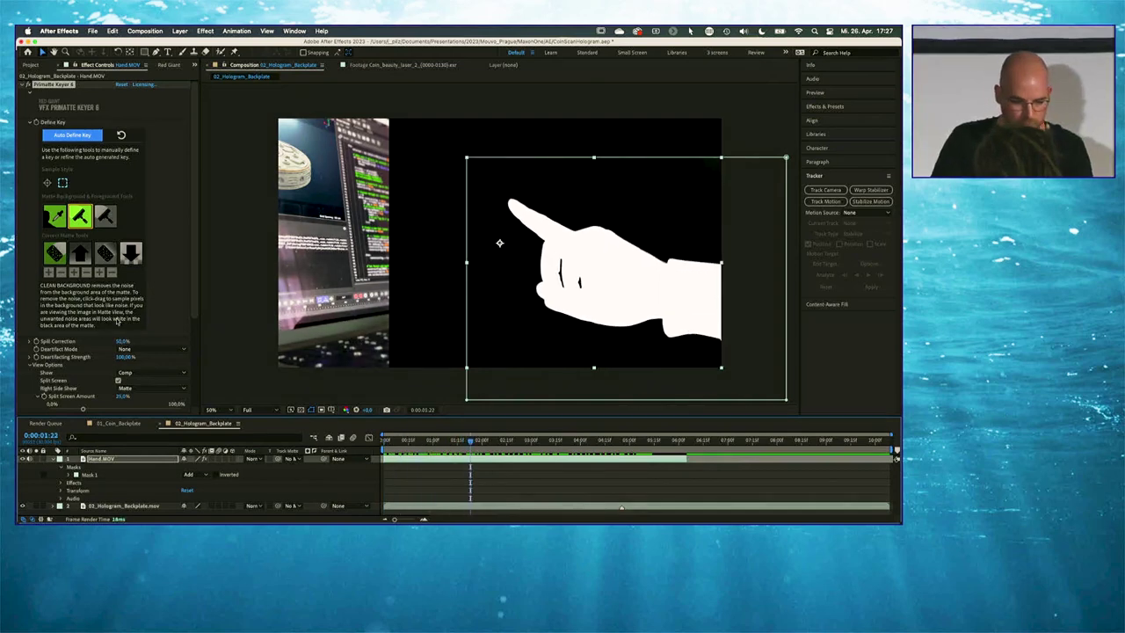
pyautogui.click(118, 380)
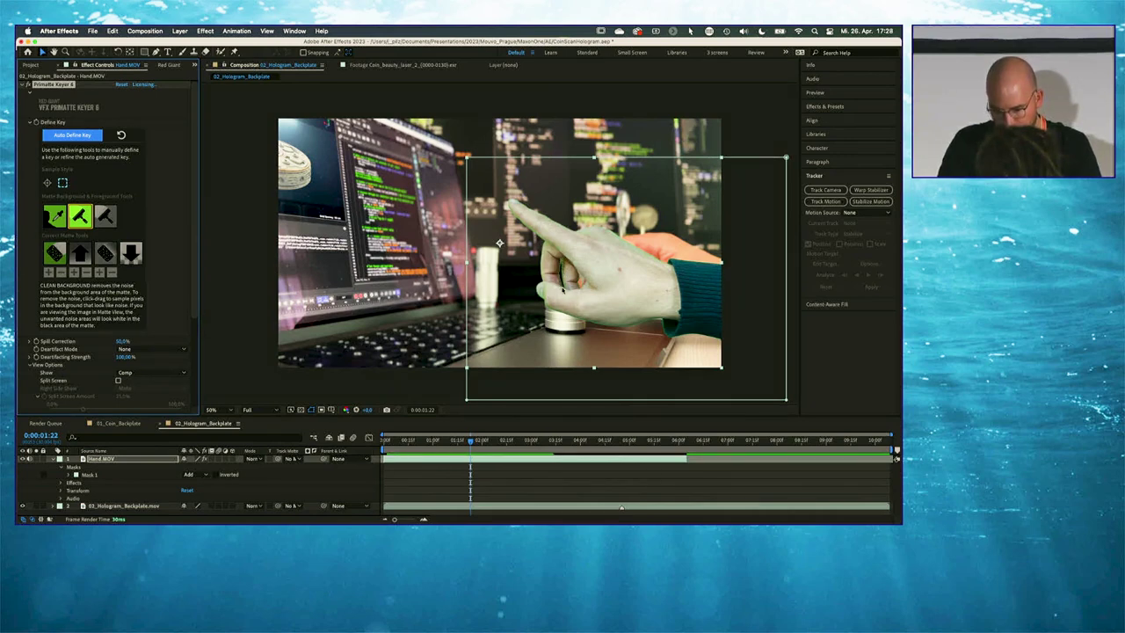
# Set the keyer's Matte Blur to 3.10 and Shrink Matte to 70.90, and check the hand's edge at 0:00:01:19
pyautogui.scroll(-1, 195, 248)
pyautogui.scroll(-5, 195, 247)
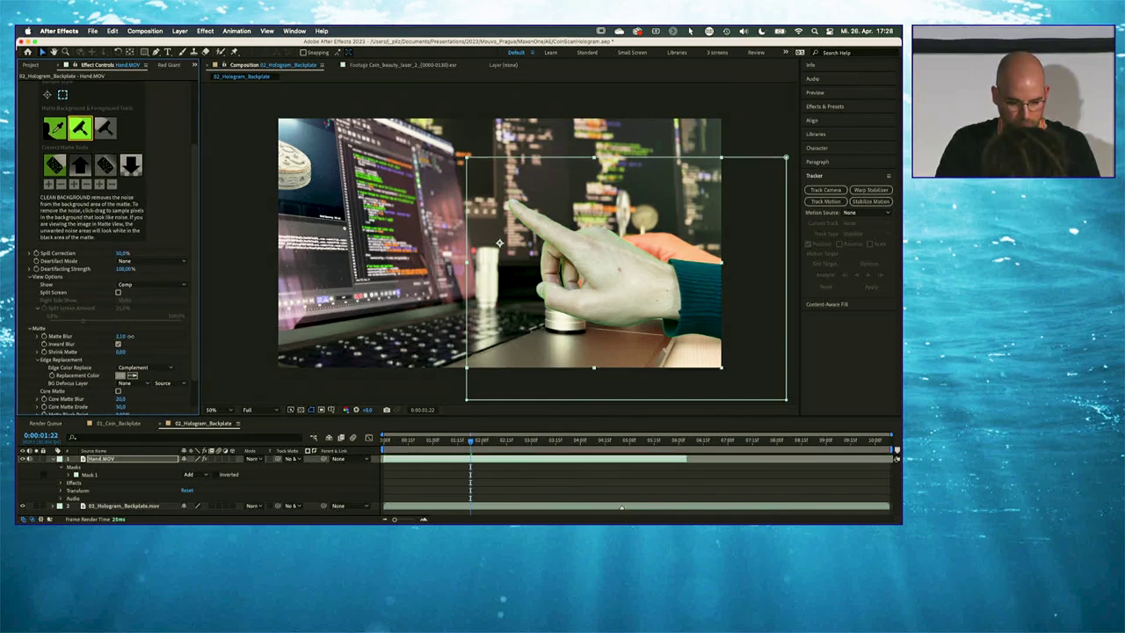
pyautogui.moveTo(129, 336); pyautogui.dragTo(131, 351)
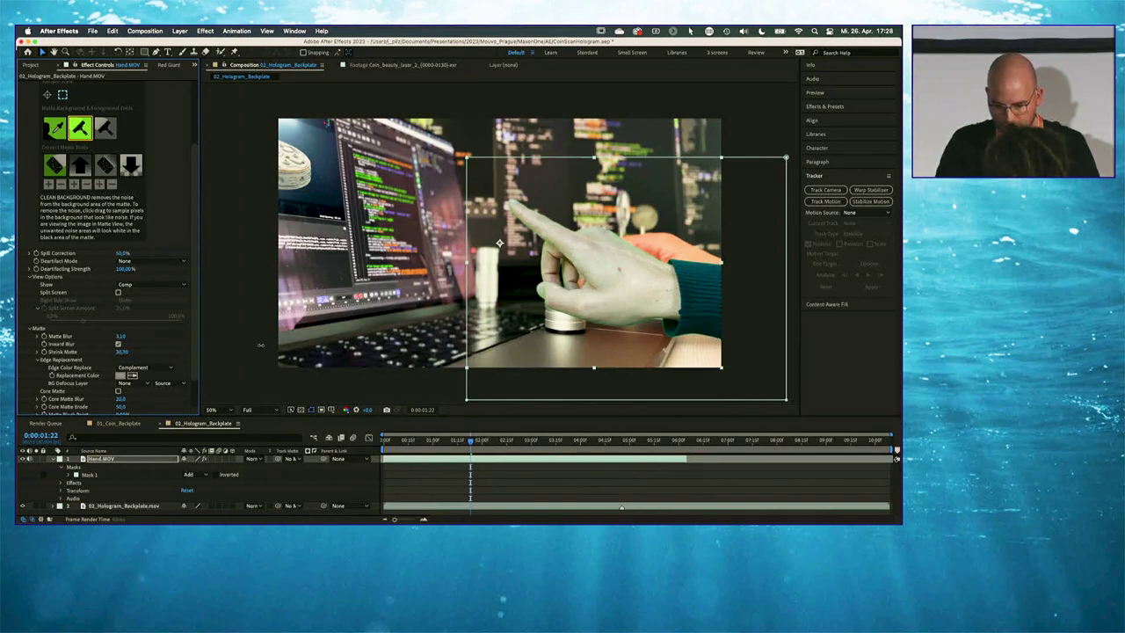
pyautogui.moveTo(403, 347); pyautogui.dragTo(433, 345)
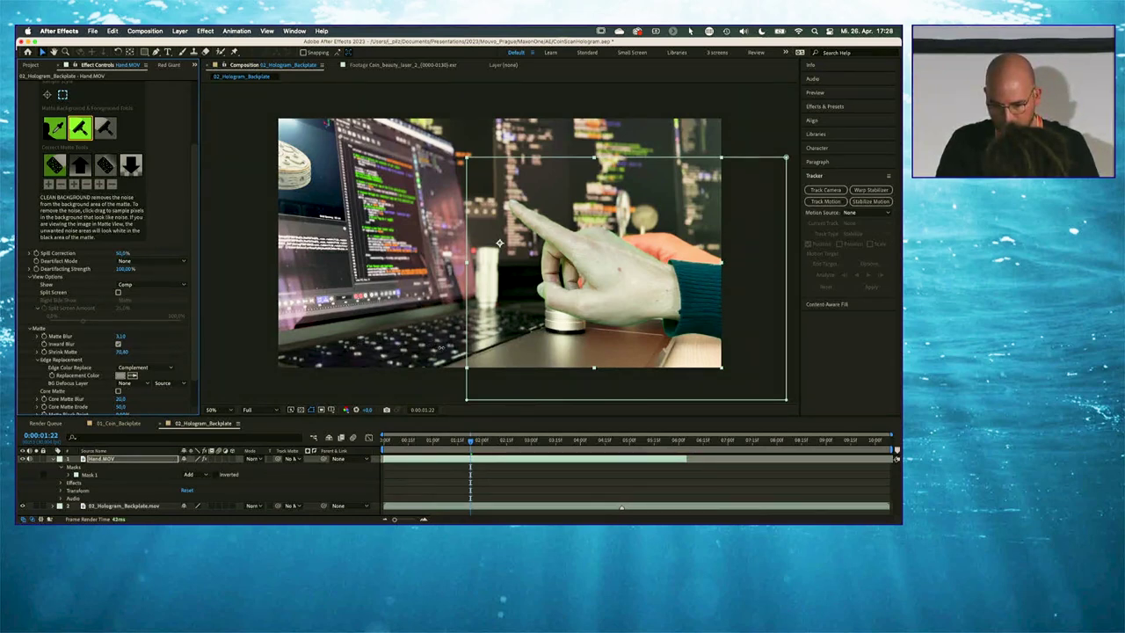
pyautogui.moveTo(463, 442)
pyautogui.mouseDown()
pyautogui.moveTo(426, 444)
pyautogui.moveTo(466, 455)
pyautogui.mouseUp()
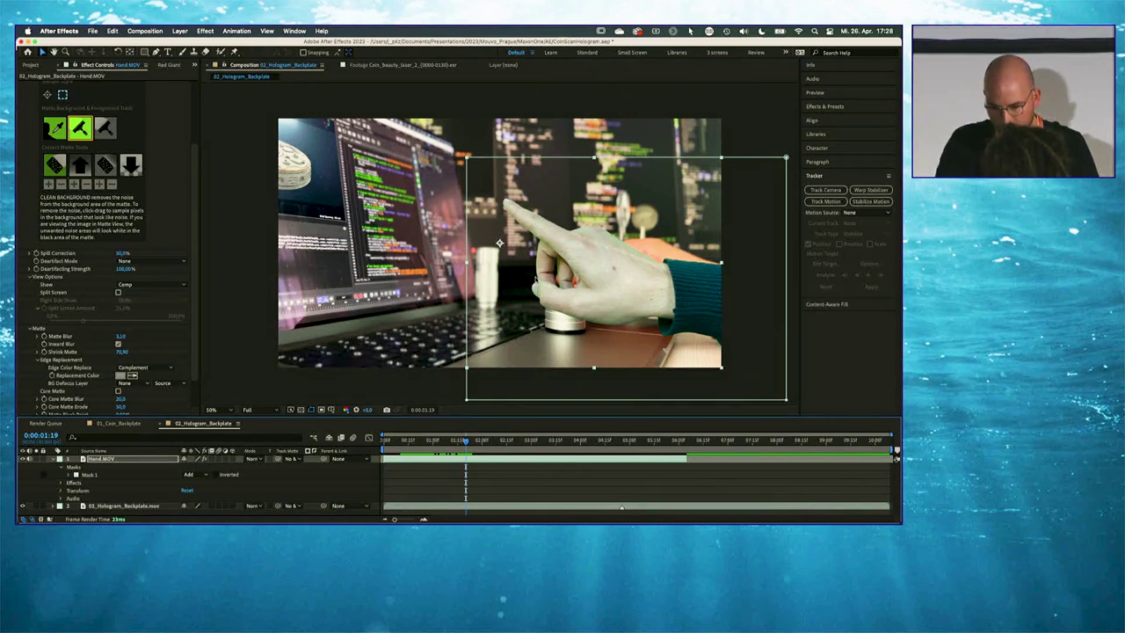
# Enable the keyer's Spill Killer on the hand and check the result at 0:00:02:10 and 0:00:02:20
pyautogui.scroll(-2, 196, 310)
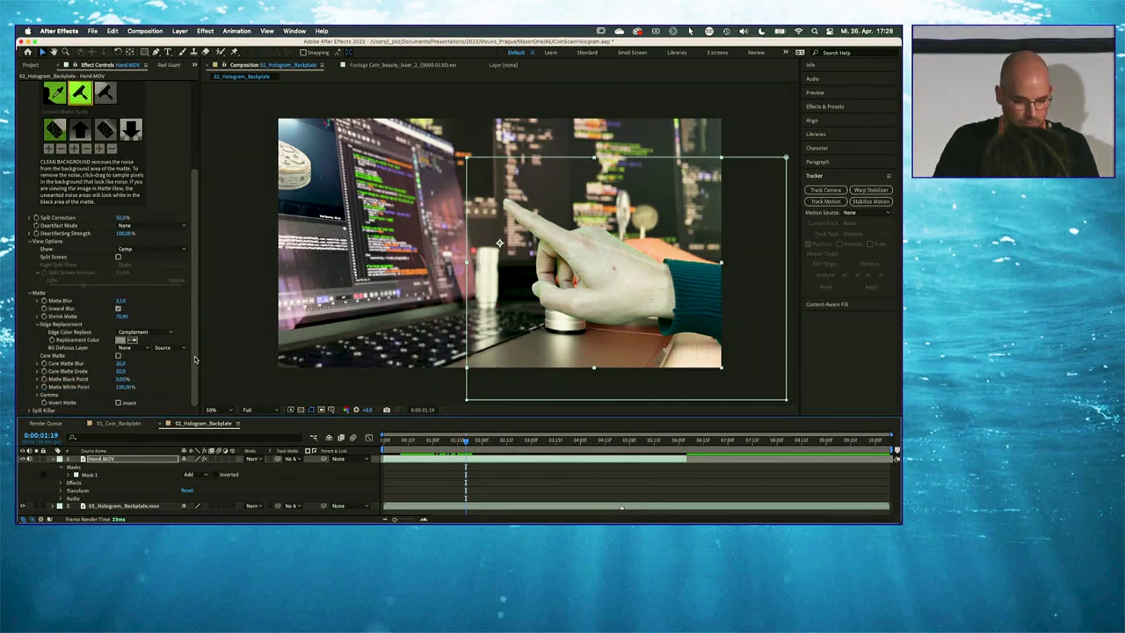
pyautogui.click(31, 410)
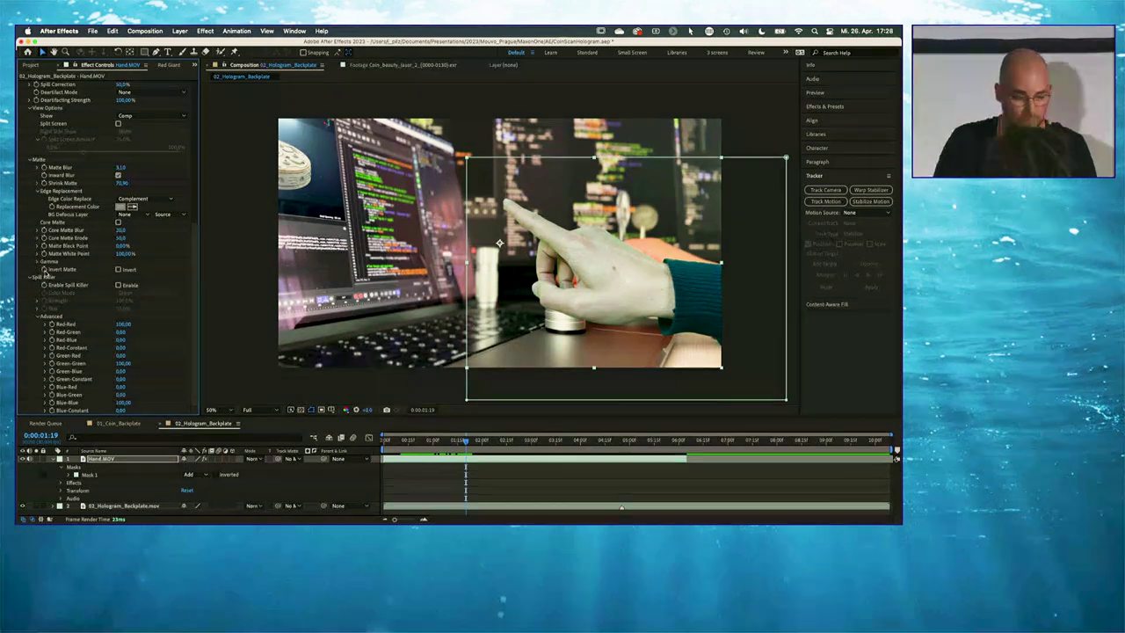
pyautogui.click(118, 285)
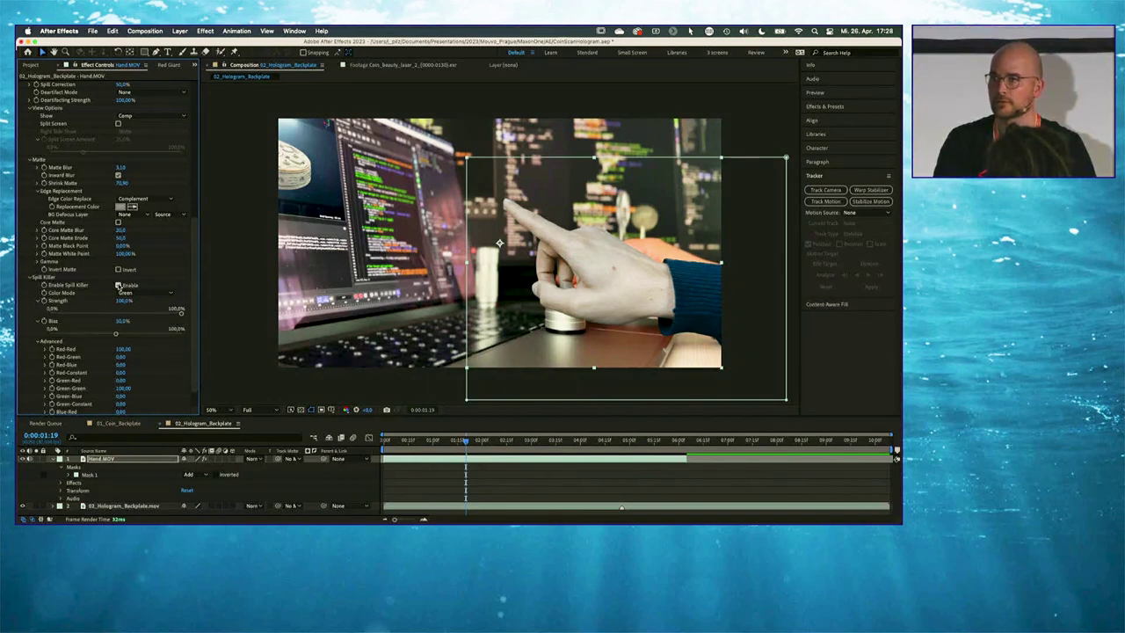
pyautogui.click(118, 285)
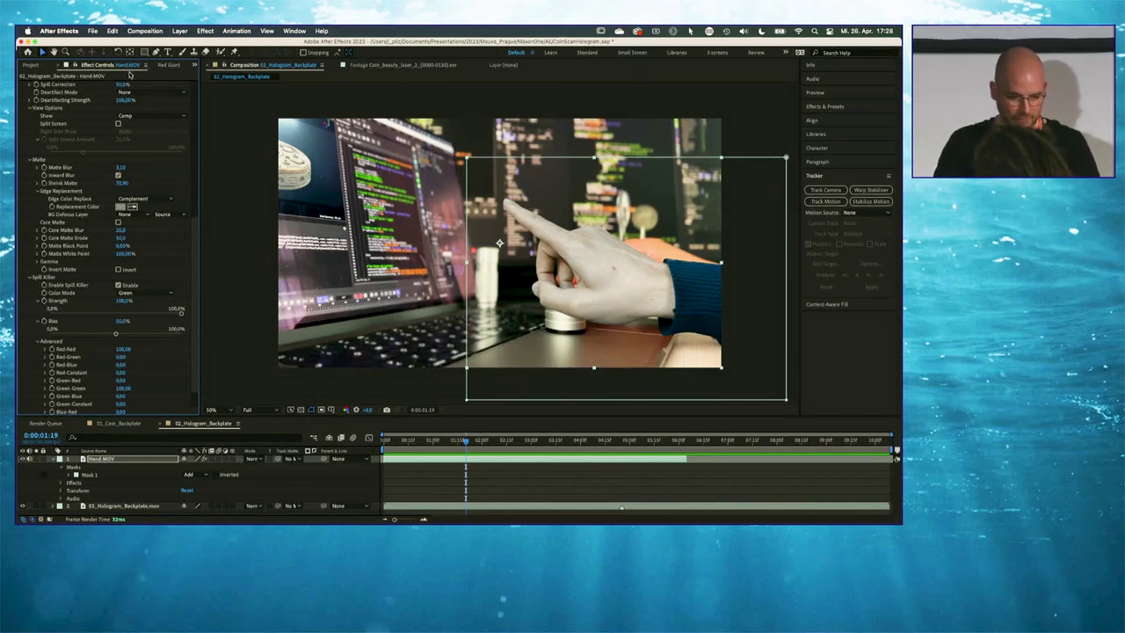
pyautogui.moveTo(487, 444); pyautogui.dragTo(516, 441)
pyautogui.moveTo(499, 441); pyautogui.dragTo(501, 441)
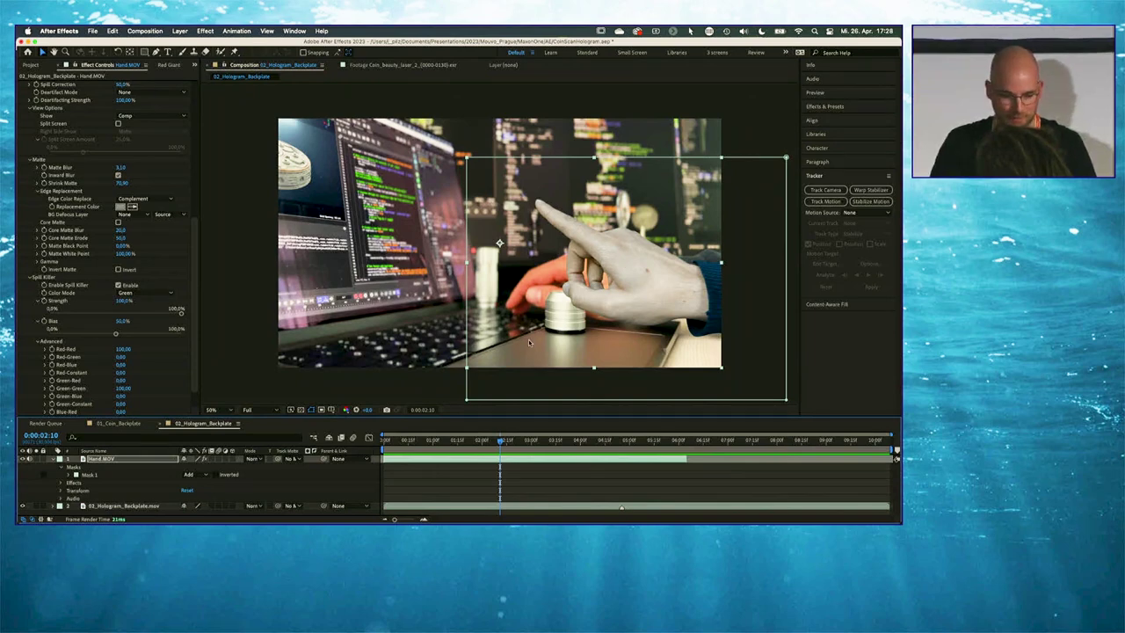
pyautogui.moveTo(501, 441); pyautogui.dragTo(516, 441)
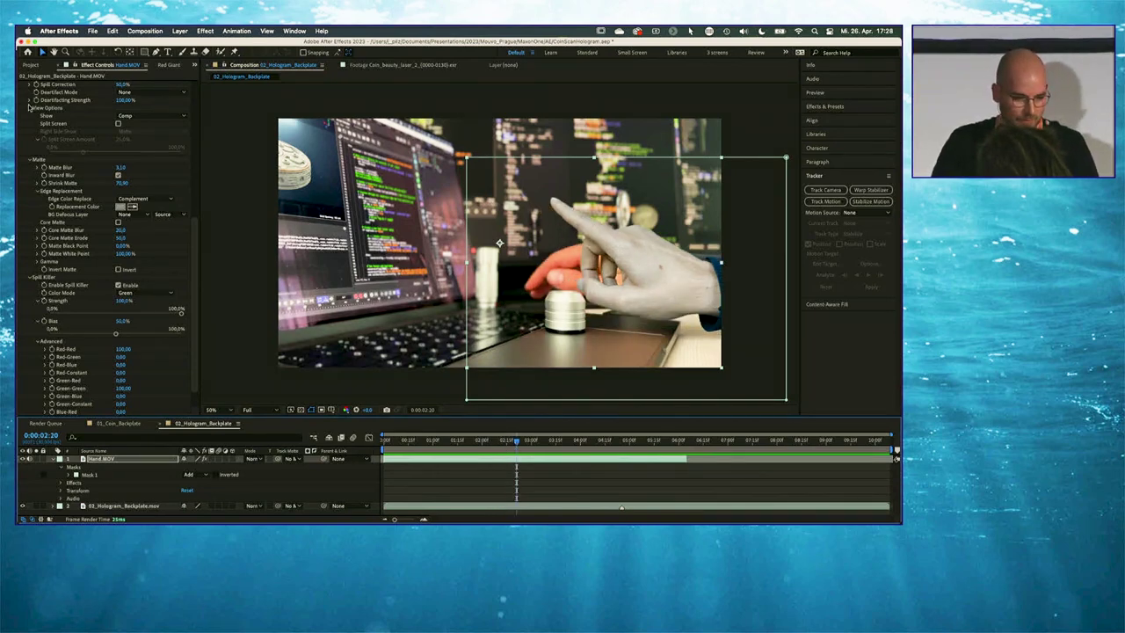
# Collapse the Primatte Keyer settings and add the Magic Bullet Mojo II effect to the hand layer
pyautogui.scroll(10, 25, 115)
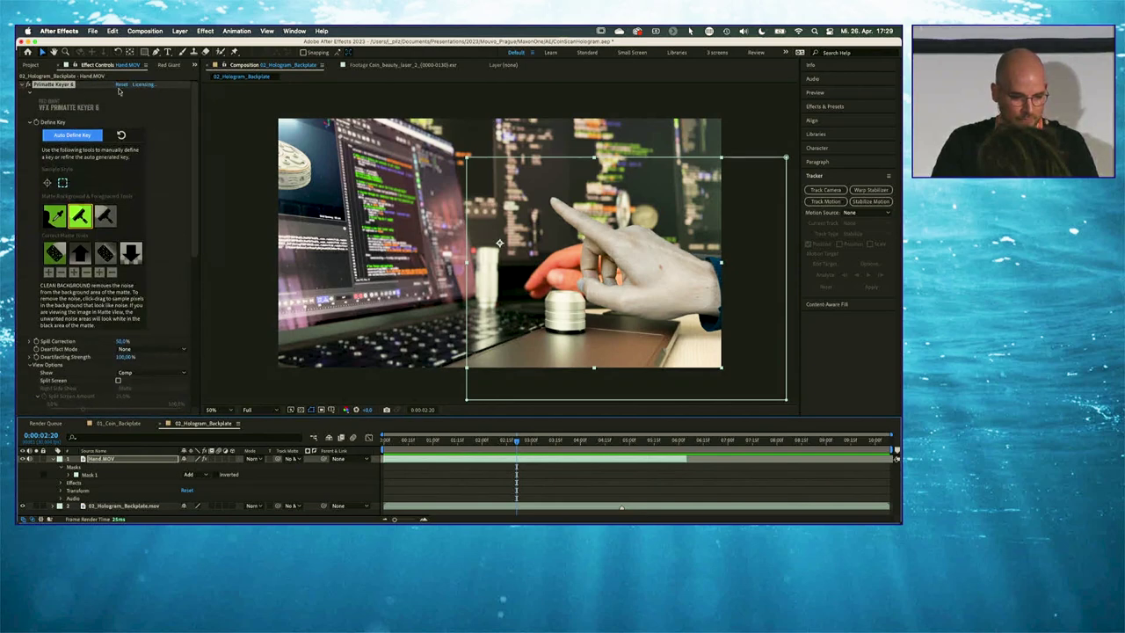
pyautogui.click(23, 85)
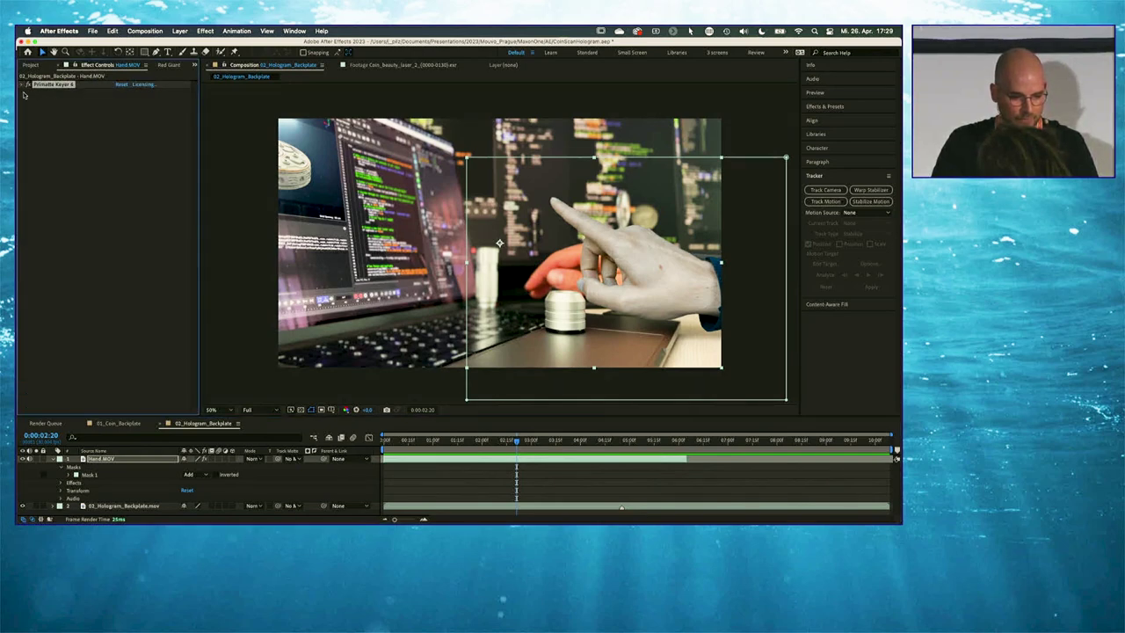
pyautogui.click(70, 160)
pyautogui.rightClick(79, 138)
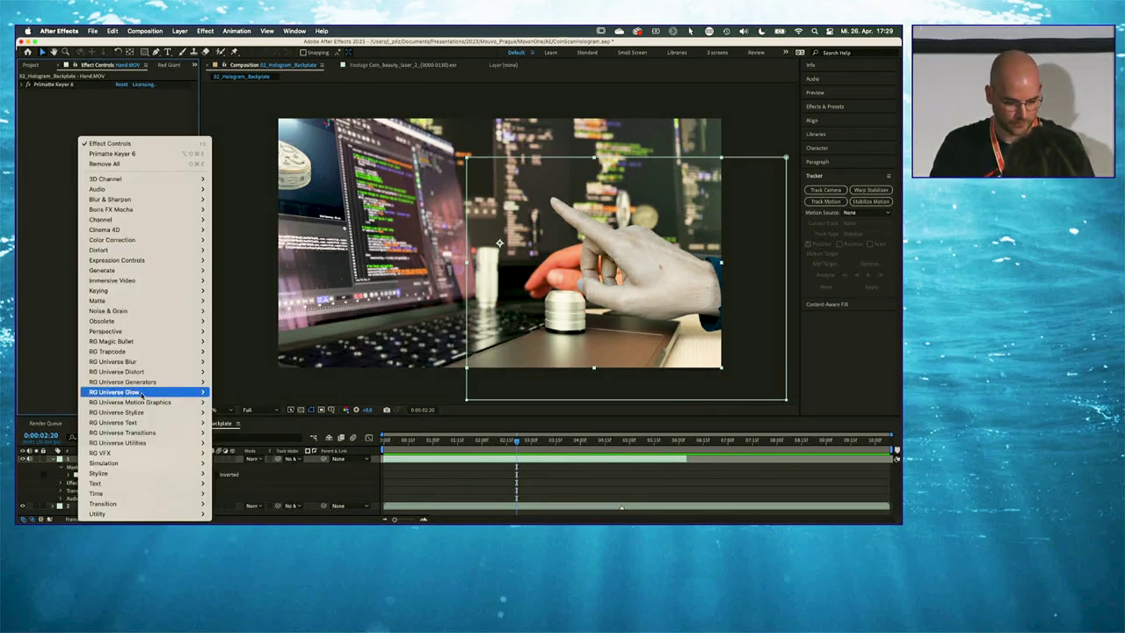
pyautogui.moveTo(141, 342)
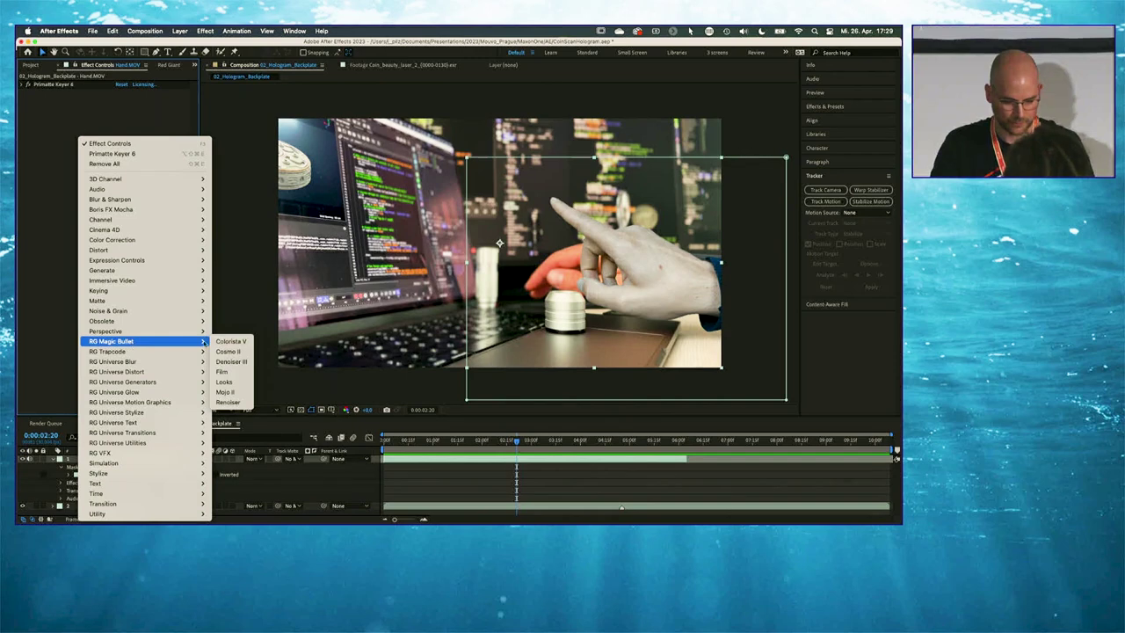
pyautogui.click(232, 392)
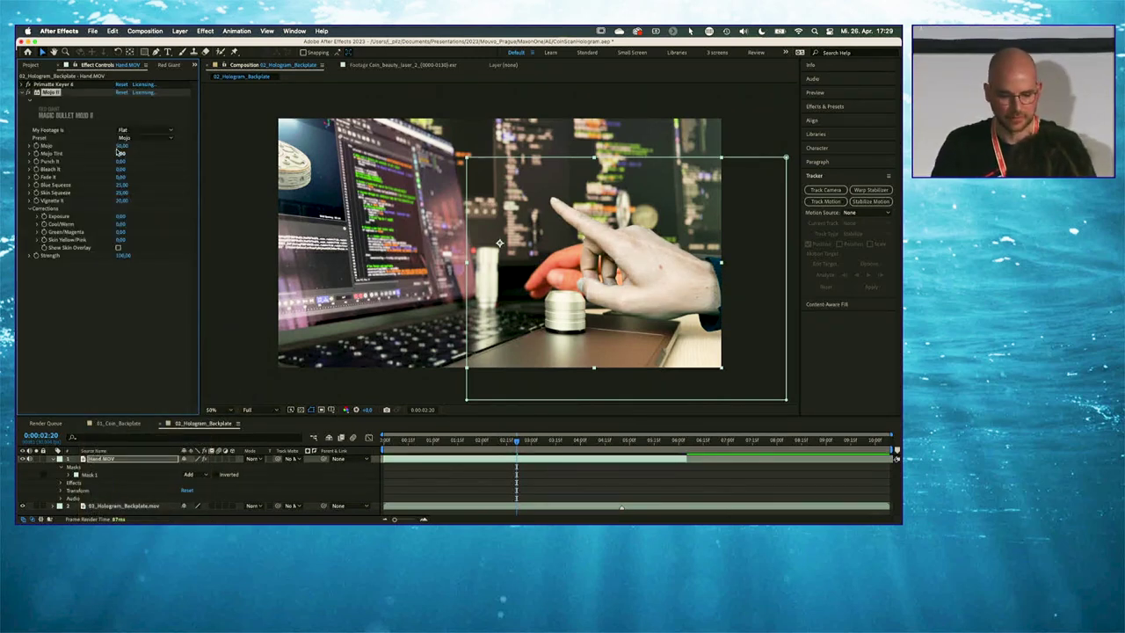
# Set Mojo II's look values from Mojo through Vignette It to 0, and warm the hand by raising Cool/Warm
pyautogui.moveTo(119, 152); pyautogui.dragTo(97, 152)
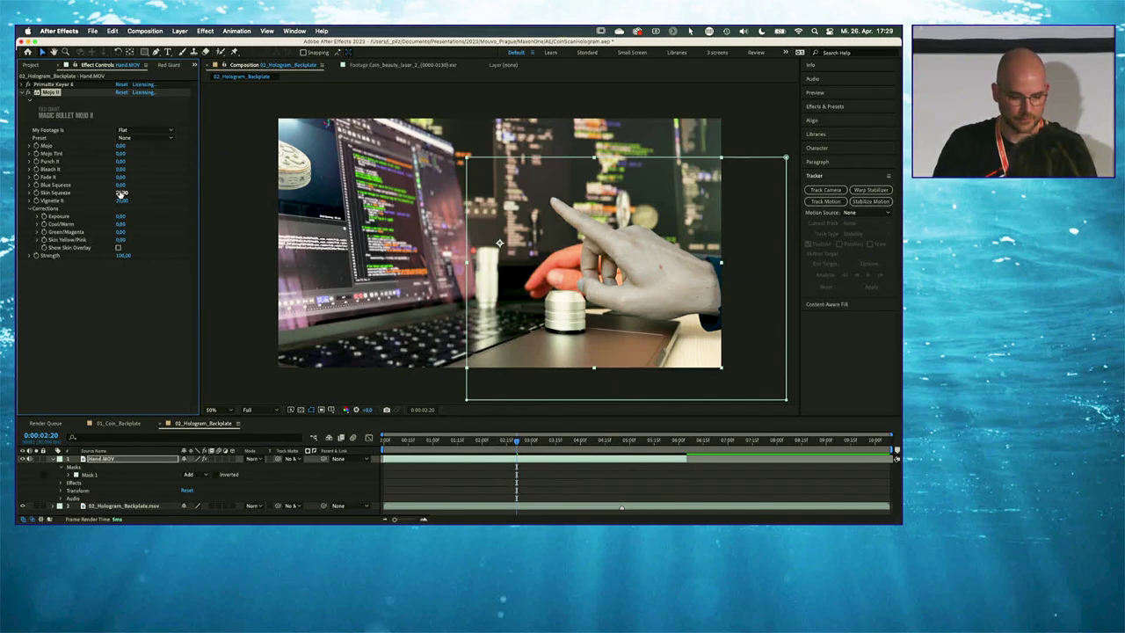
pyautogui.moveTo(120, 200); pyautogui.dragTo(108, 201)
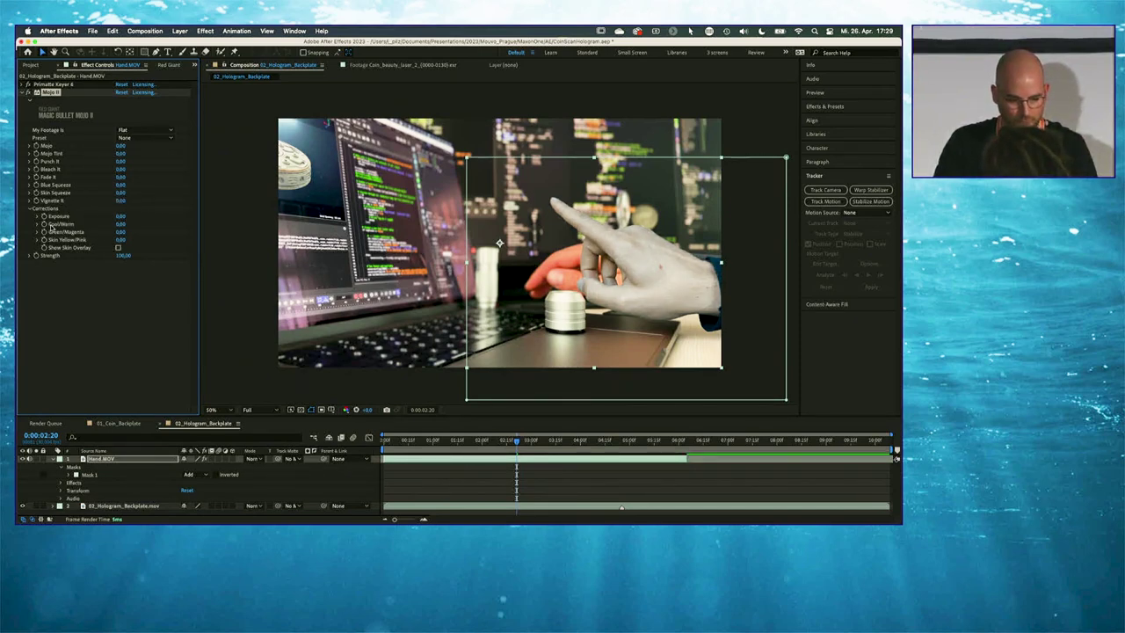
pyautogui.moveTo(121, 225); pyautogui.dragTo(139, 225)
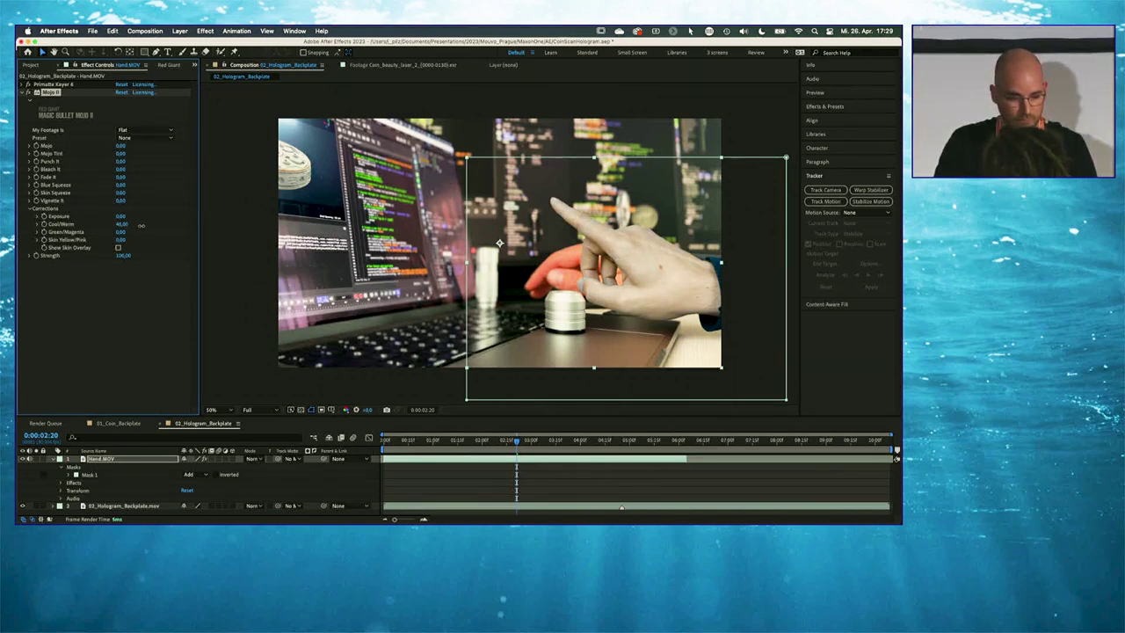
pyautogui.click(22, 92)
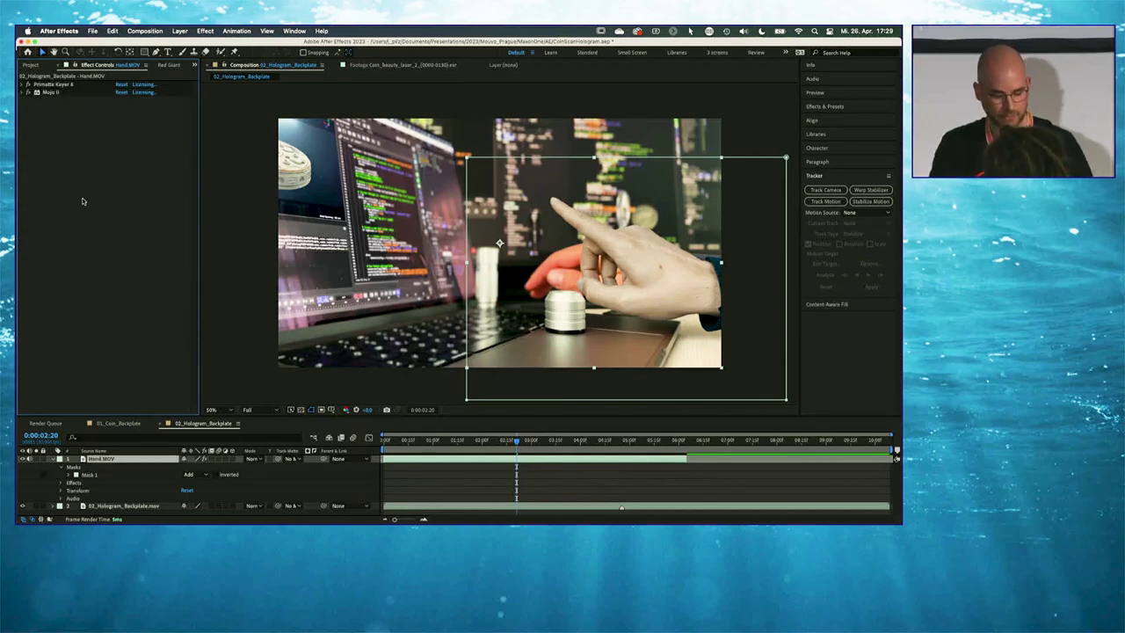
# Search for "cur" and add the Curves effect to the hand layer
pyautogui.hotkey('ctrl', 'space')
pyautogui.write('cuv')
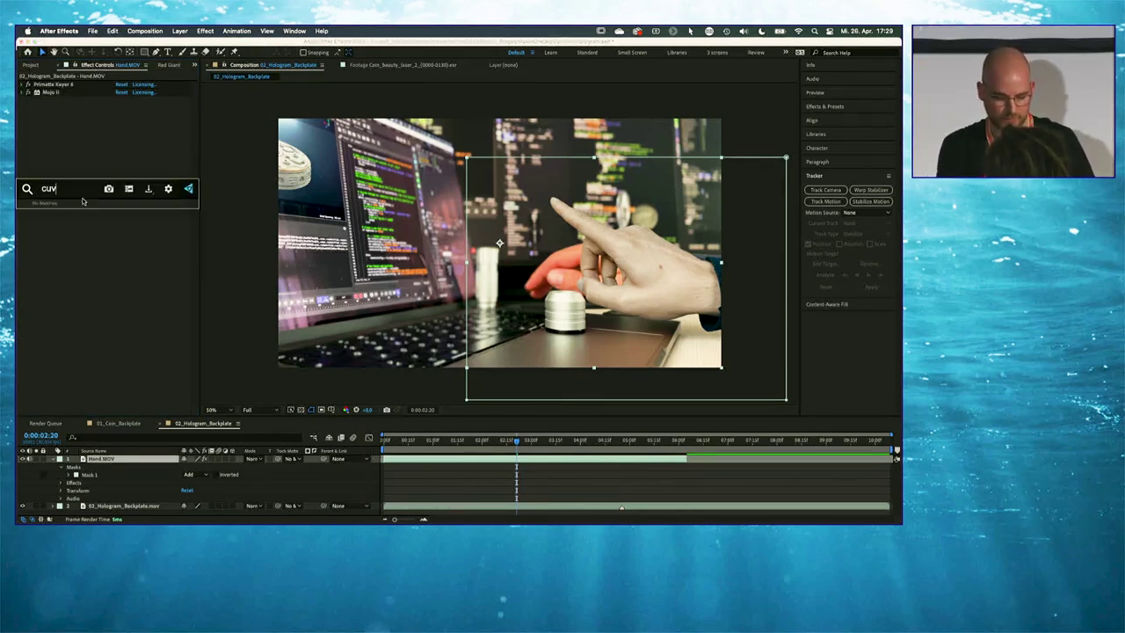
pyautogui.write('es')
pyautogui.press('BackSpace')
pyautogui.press('BackSpace')
pyautogui.write('r')
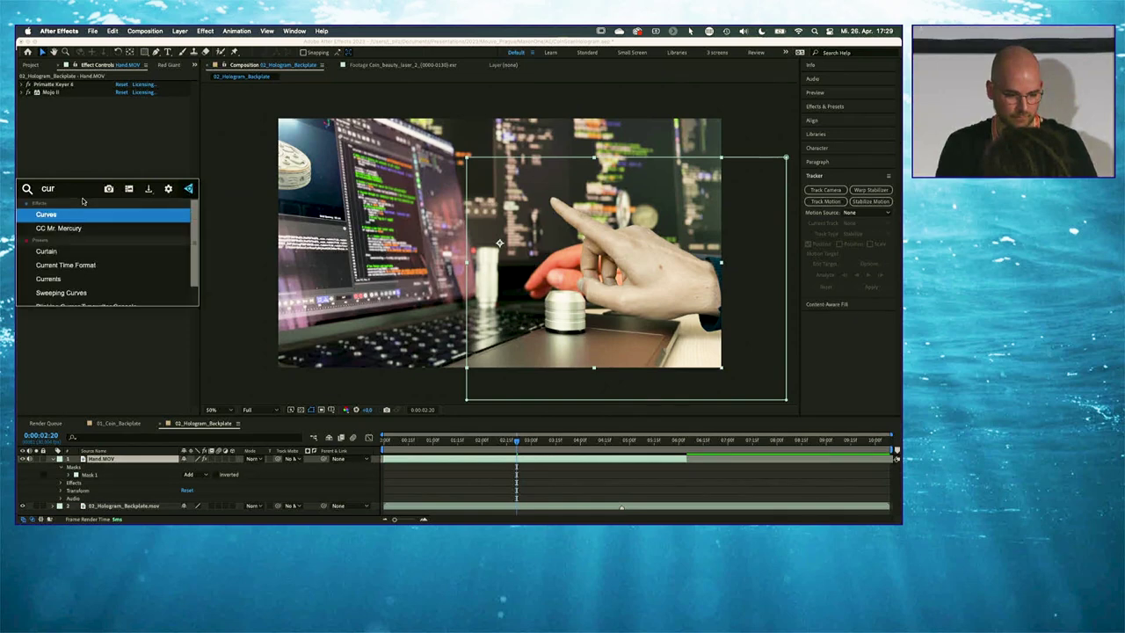
pyautogui.press('Return')
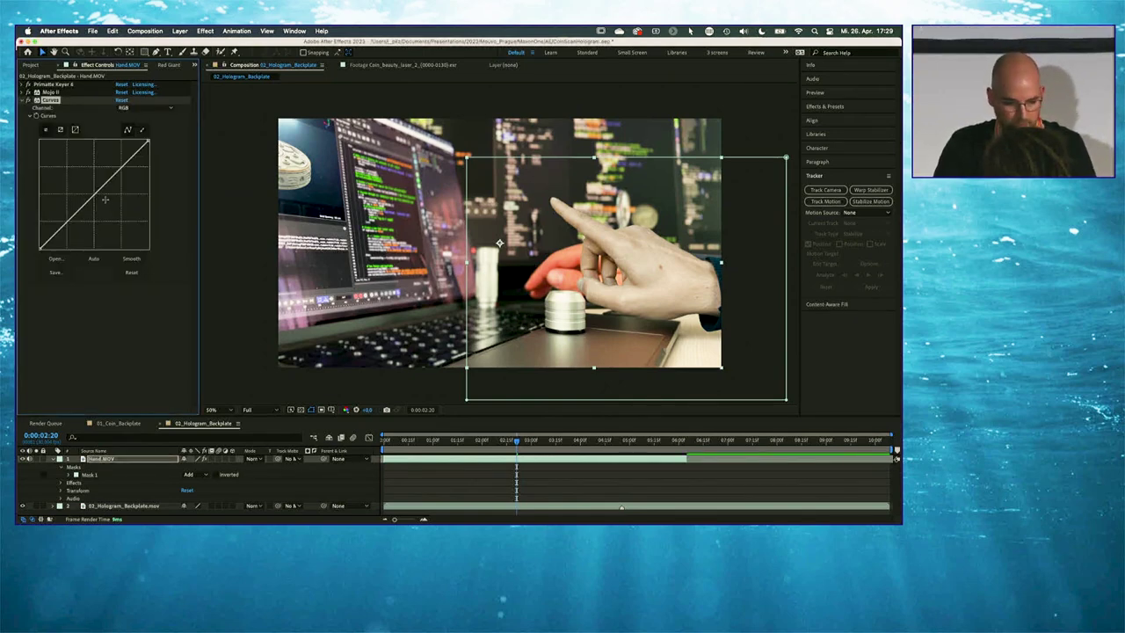
# Match the hand's skin tone with Curves by slightly raising the RGB curve, raising Red further and lowering Blue
pyautogui.moveTo(97, 195); pyautogui.dragTo(90, 194)
pyautogui.click(145, 108)
pyautogui.click(137, 128)
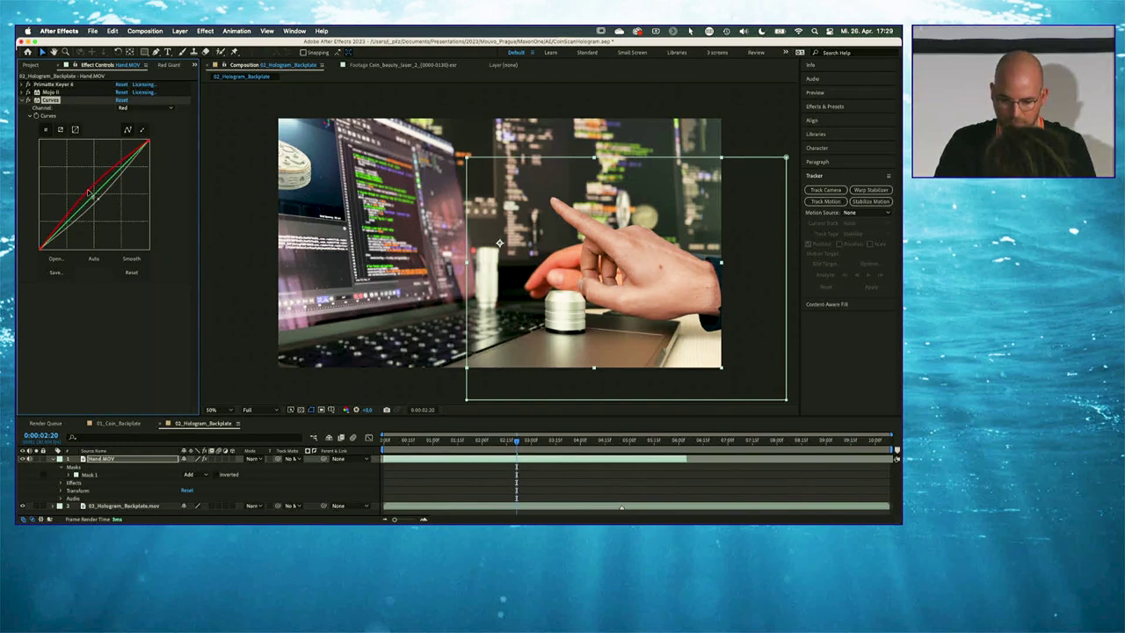
pyautogui.click(145, 108)
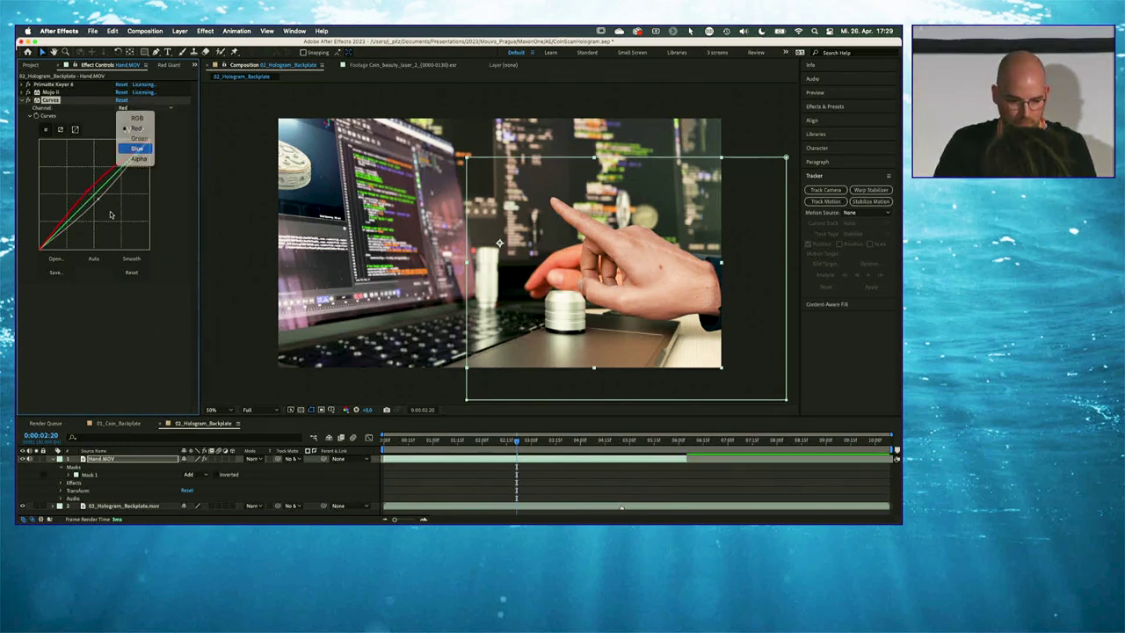
pyautogui.press('Return')
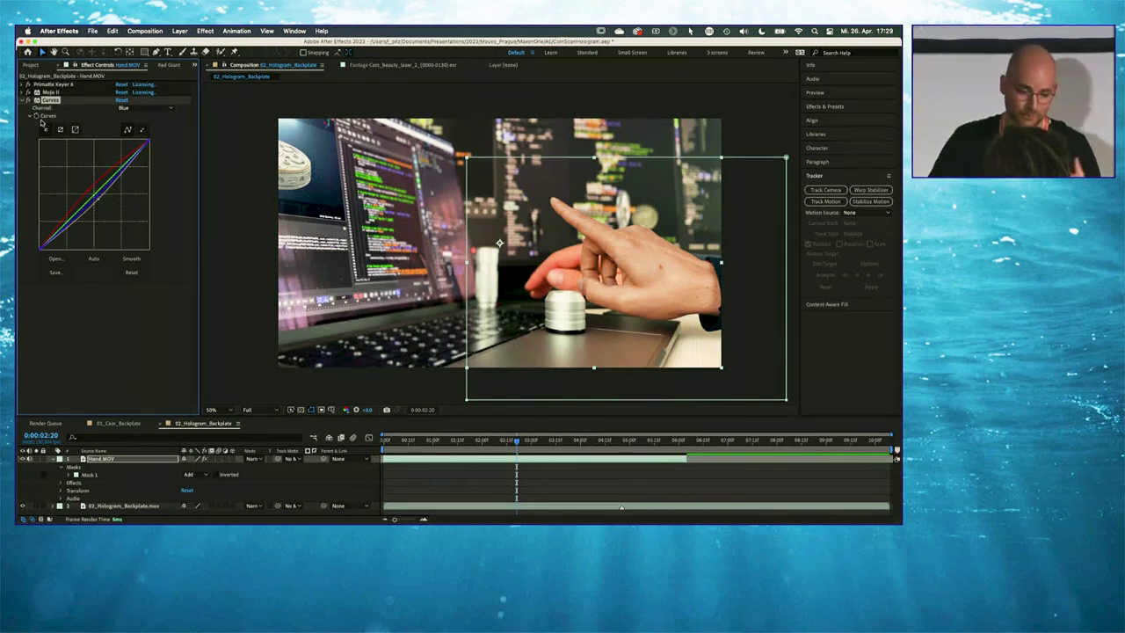
pyautogui.click(23, 100)
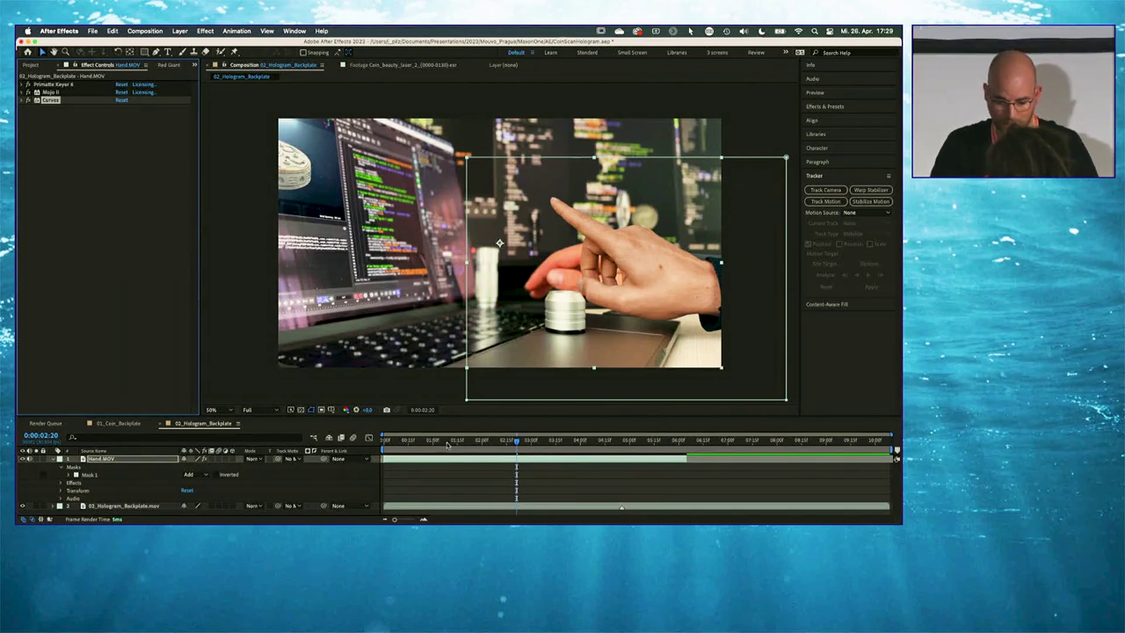
# Check the graded hand at 0:00:02:14, and shift the Hand.MOV layer in time so it starts at 0:00:04:24
pyautogui.moveTo(446, 442); pyautogui.dragTo(507, 459)
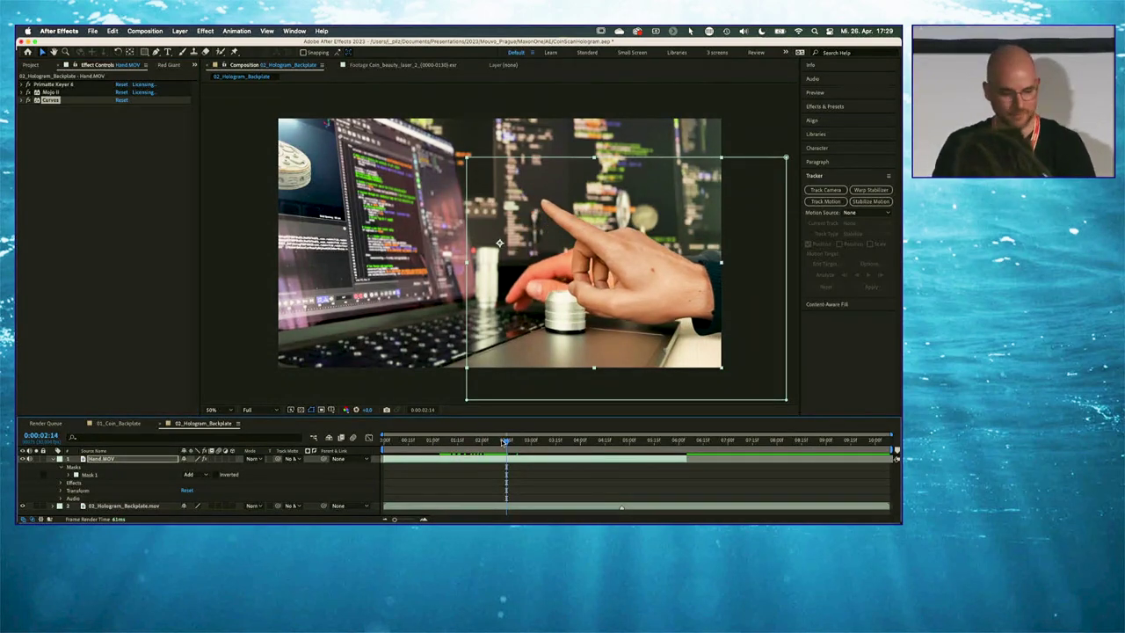
pyautogui.click(622, 442)
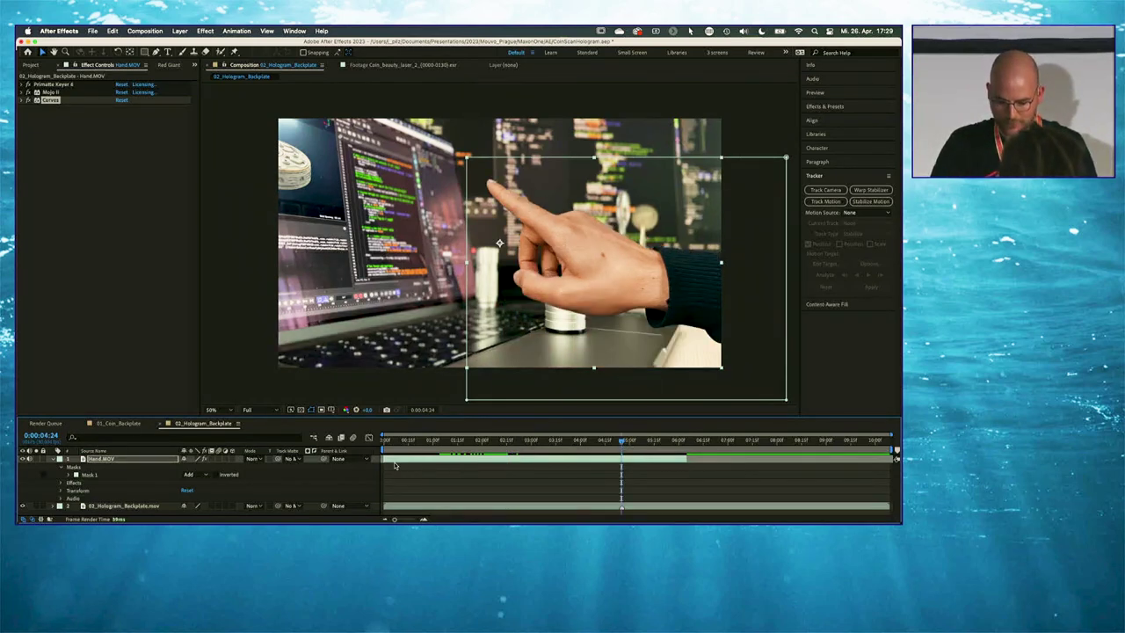
pyautogui.moveTo(395, 464); pyautogui.dragTo(741, 474)
pyautogui.press('F2')
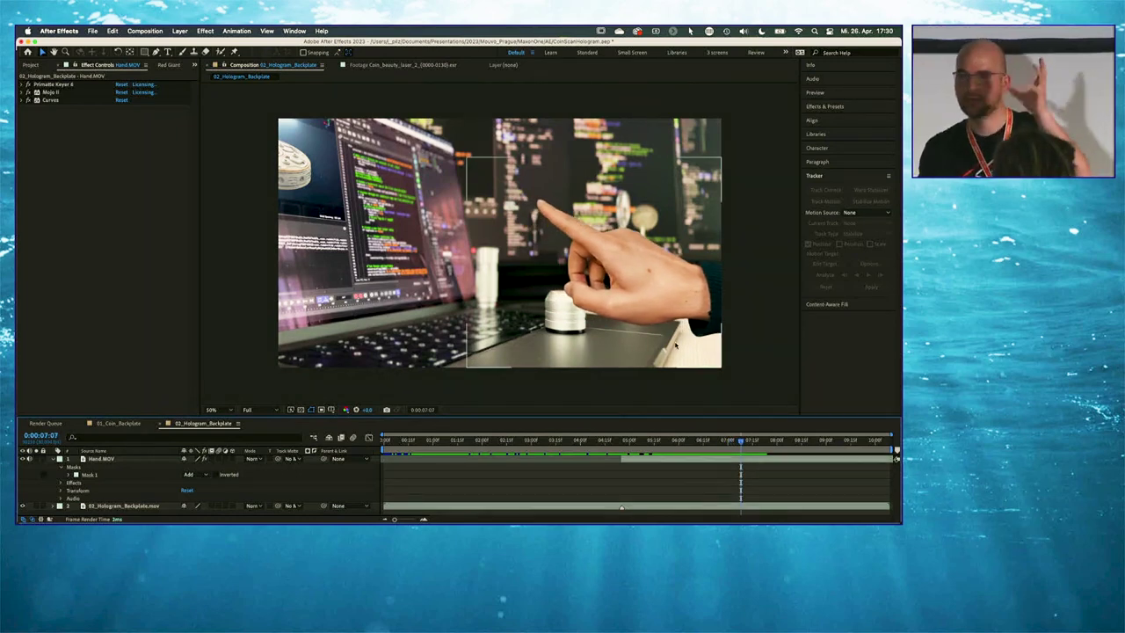
# Move the hand slightly down and to the right at 0:00:06:00, and check its motion up to 0:00:08:03
pyautogui.click(633, 441)
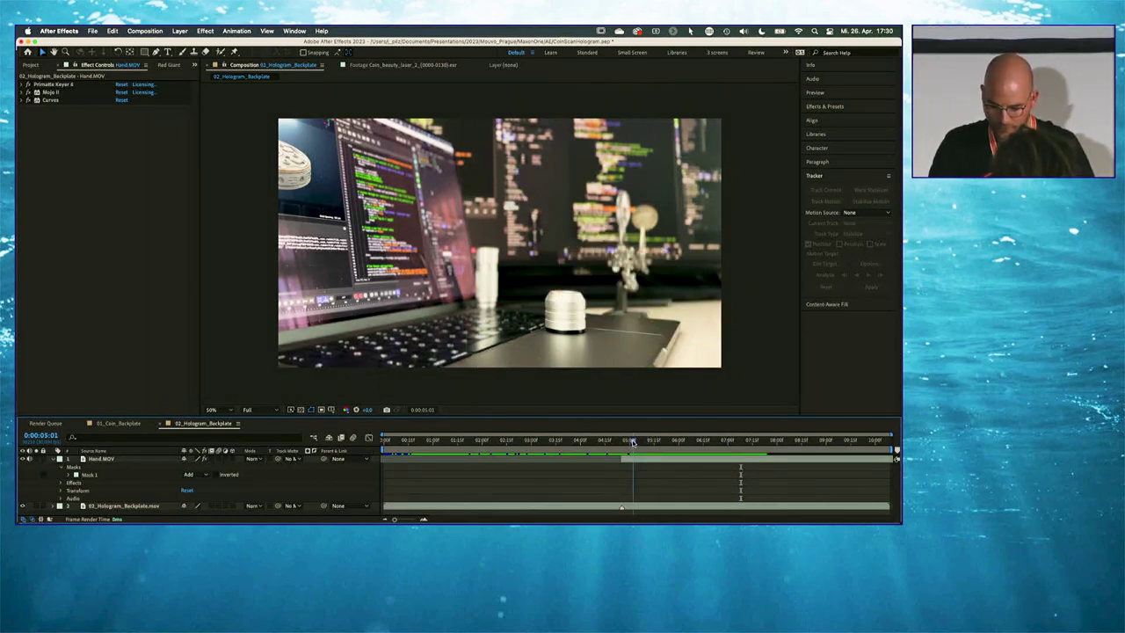
pyautogui.moveTo(633, 441); pyautogui.dragTo(680, 444)
pyautogui.click(598, 276)
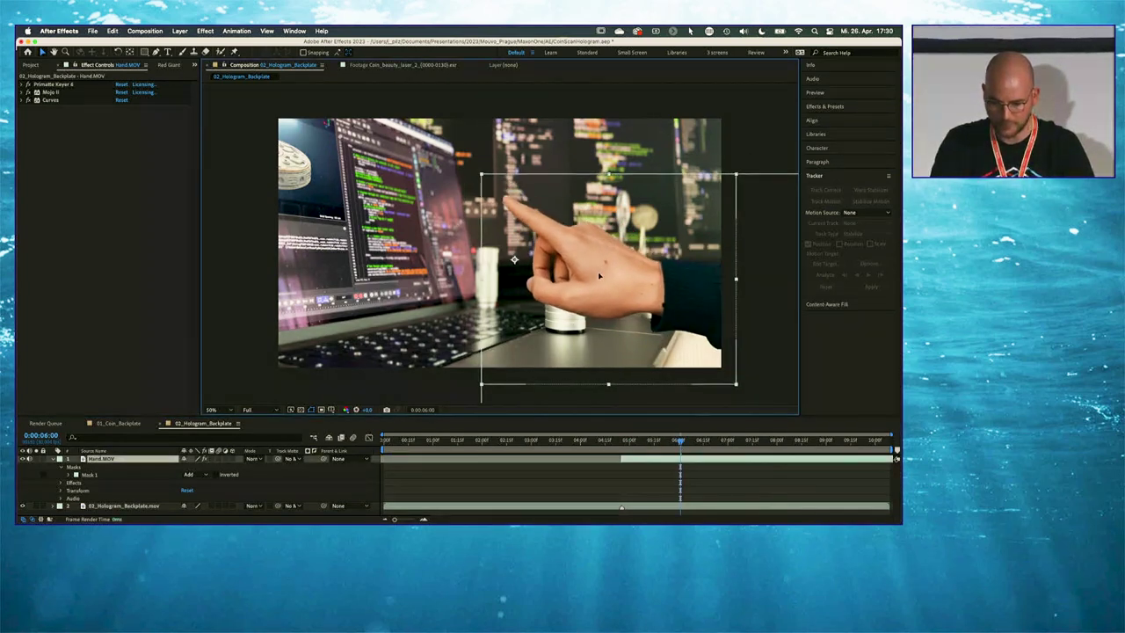
pyautogui.moveTo(598, 276); pyautogui.dragTo(615, 289)
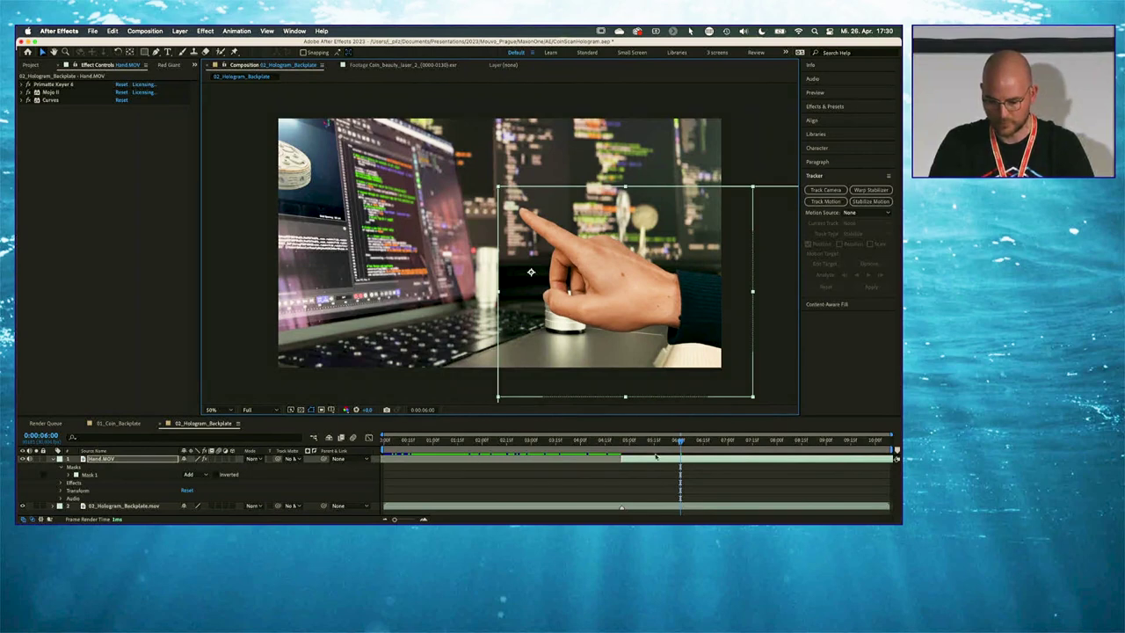
pyautogui.moveTo(680, 439); pyautogui.dragTo(780, 429)
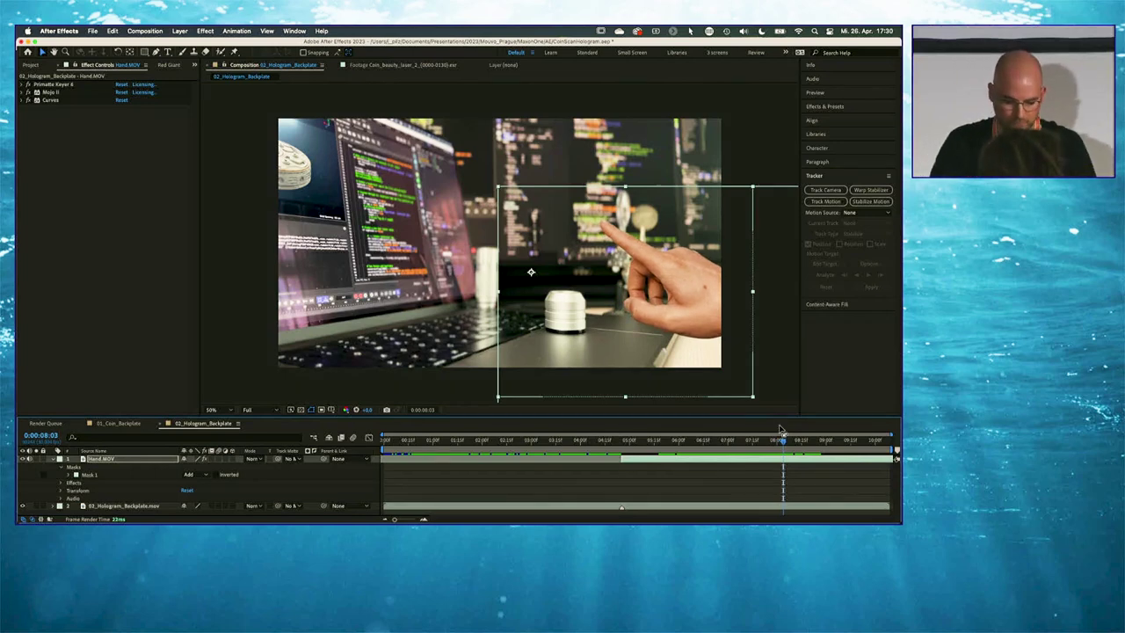
# Switch to the Hologram.c4d project in Cinema 4D and review the head scan over the footage, stopping at frame 187
pyautogui.press('super+Tab')
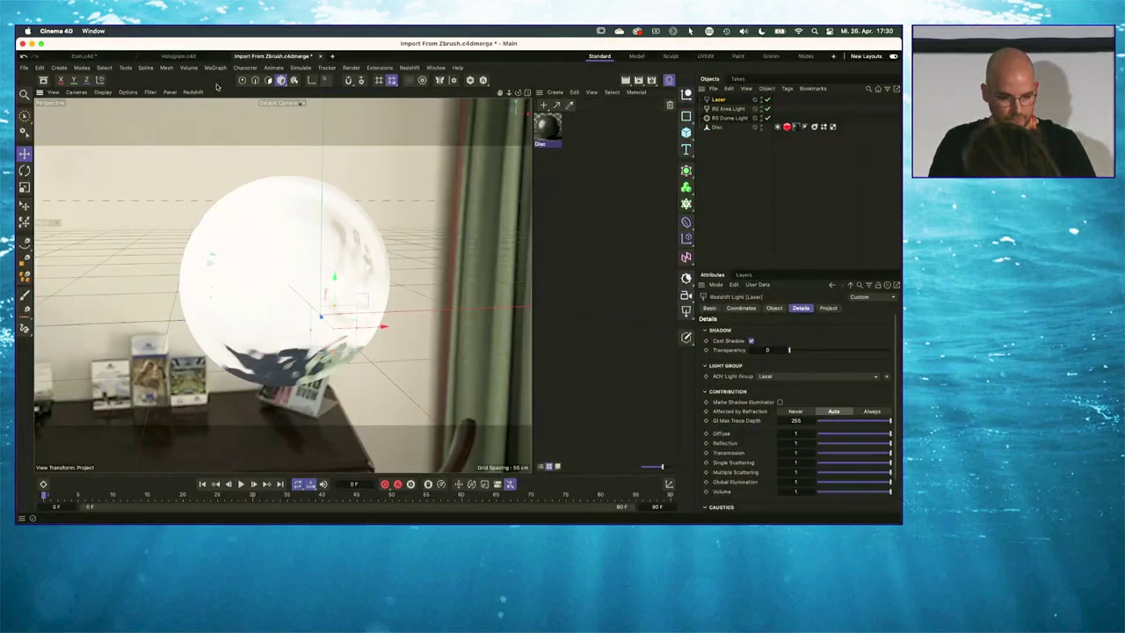
pyautogui.click(178, 55)
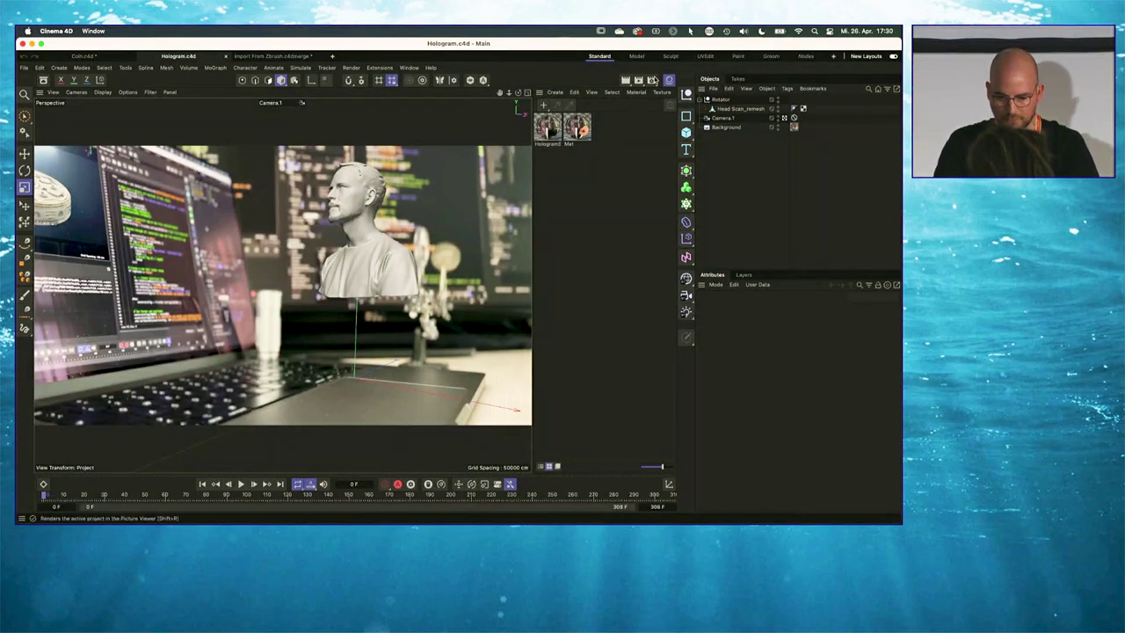
pyautogui.hotkey('shift', 'F2')
pyautogui.moveTo(76, 510); pyautogui.dragTo(668, 519)
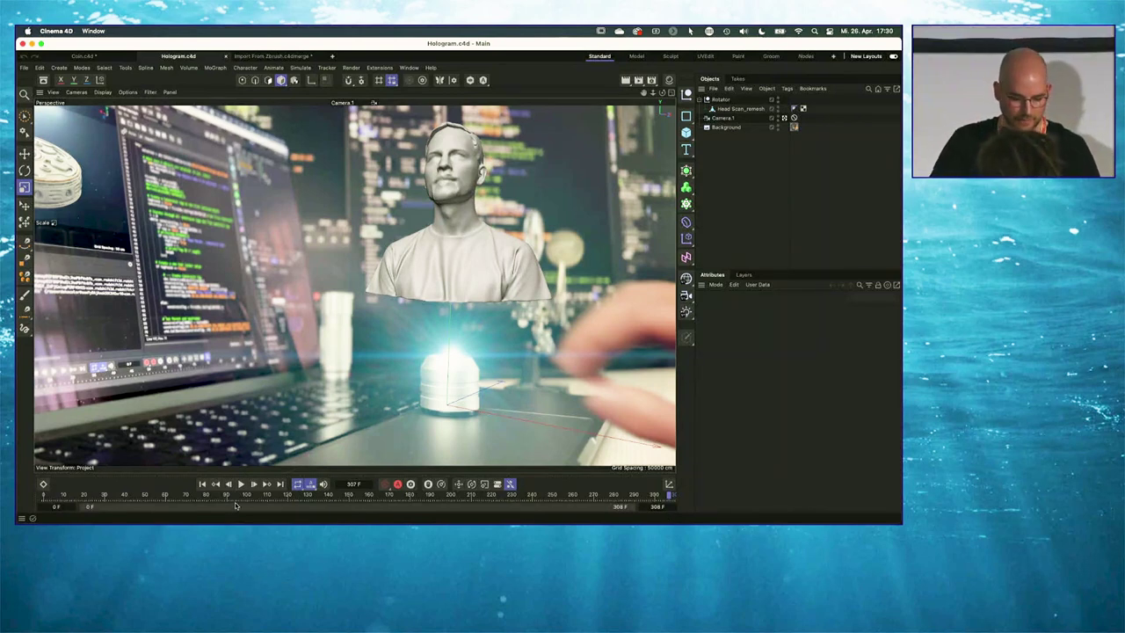
pyautogui.moveTo(238, 501); pyautogui.dragTo(425, 495)
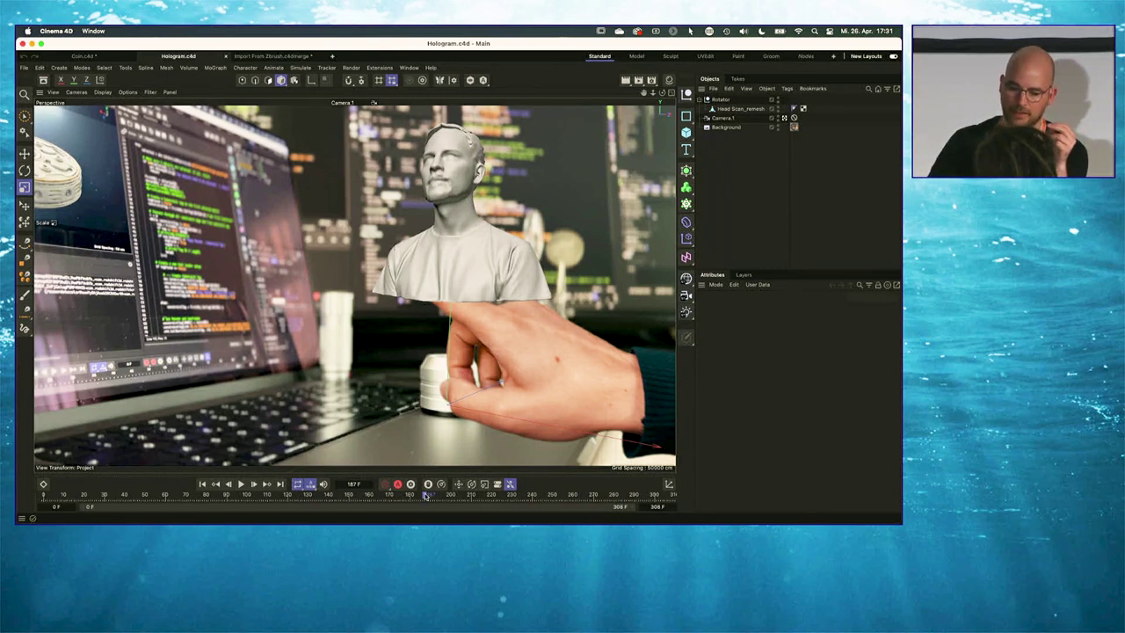
# Show the materials again and create a new standard material
pyautogui.click(669, 80)
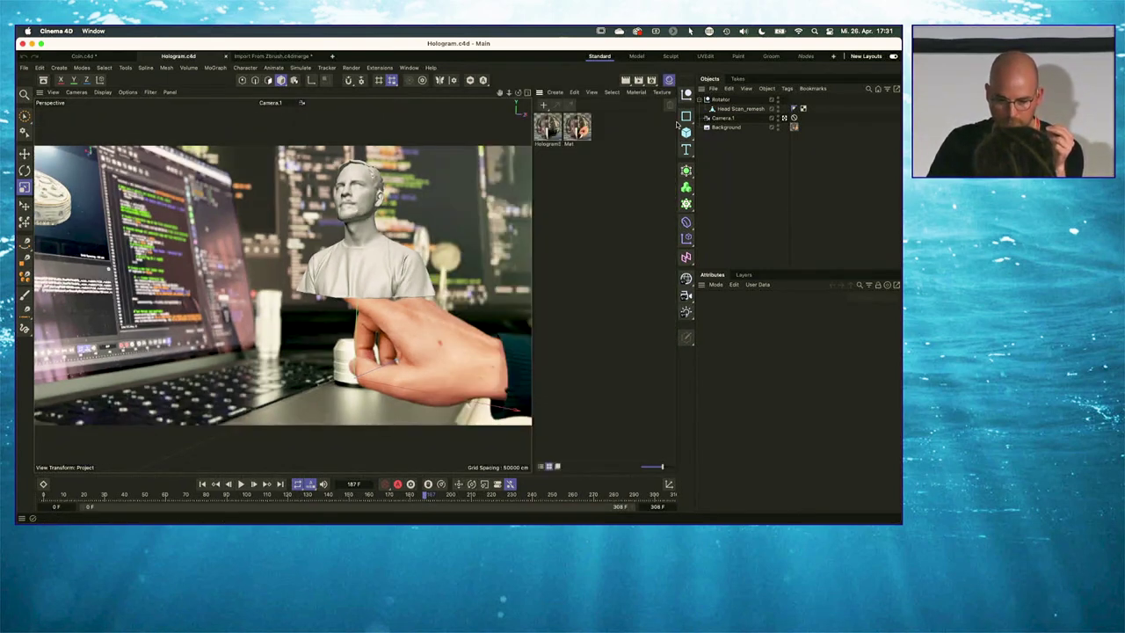
pyautogui.doubleClick(583, 180)
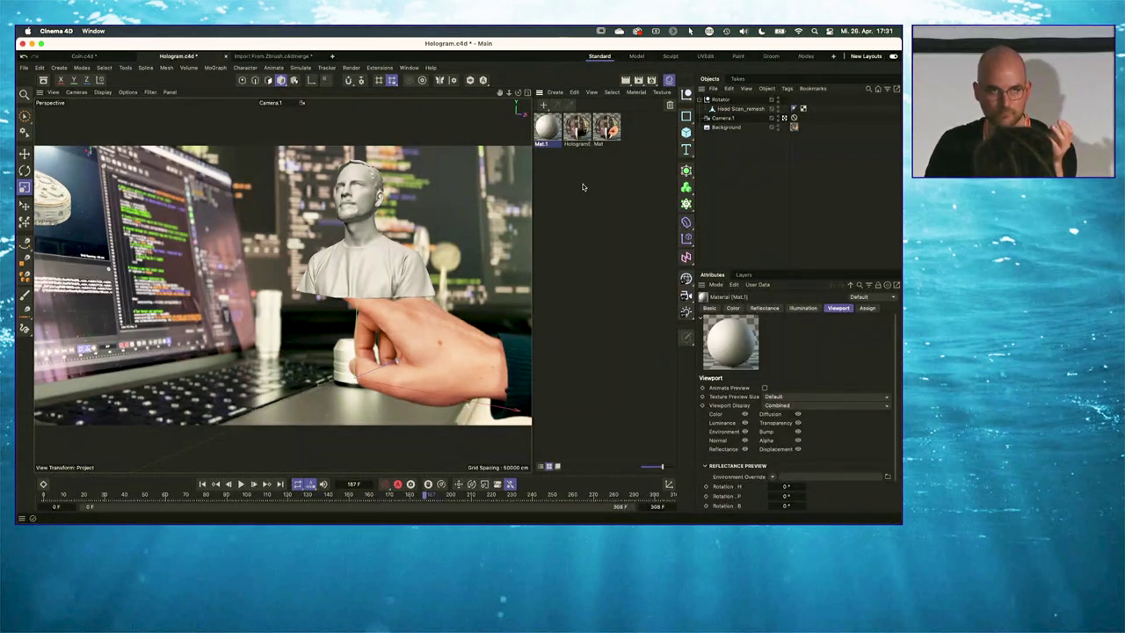
# Edit the new material so that only its Luminance channel is active, disabling Color and Reflectance
pyautogui.doubleClick(547, 130)
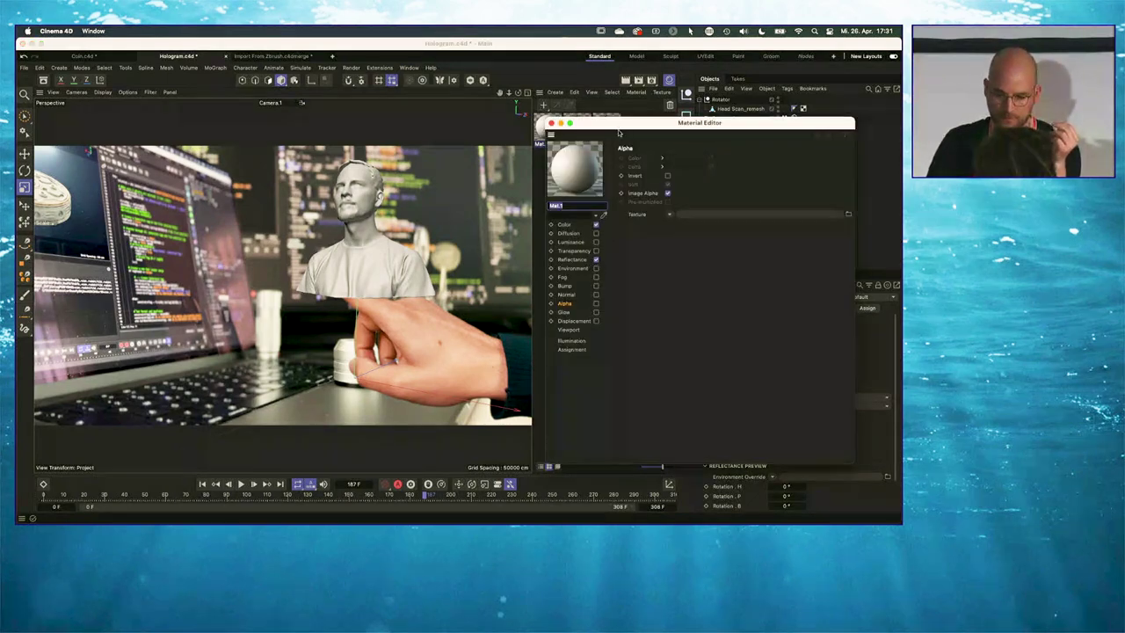
pyautogui.moveTo(620, 130); pyautogui.dragTo(525, 130)
pyautogui.click(494, 231)
pyautogui.click(495, 248)
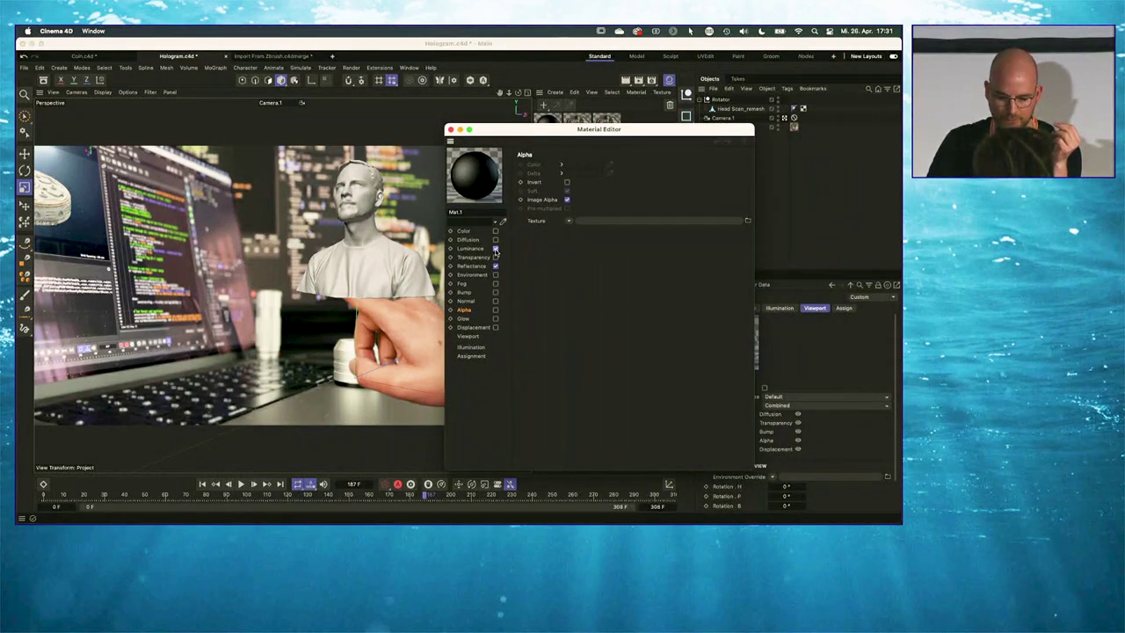
pyautogui.click(495, 265)
pyautogui.moveTo(528, 129); pyautogui.dragTo(452, 132)
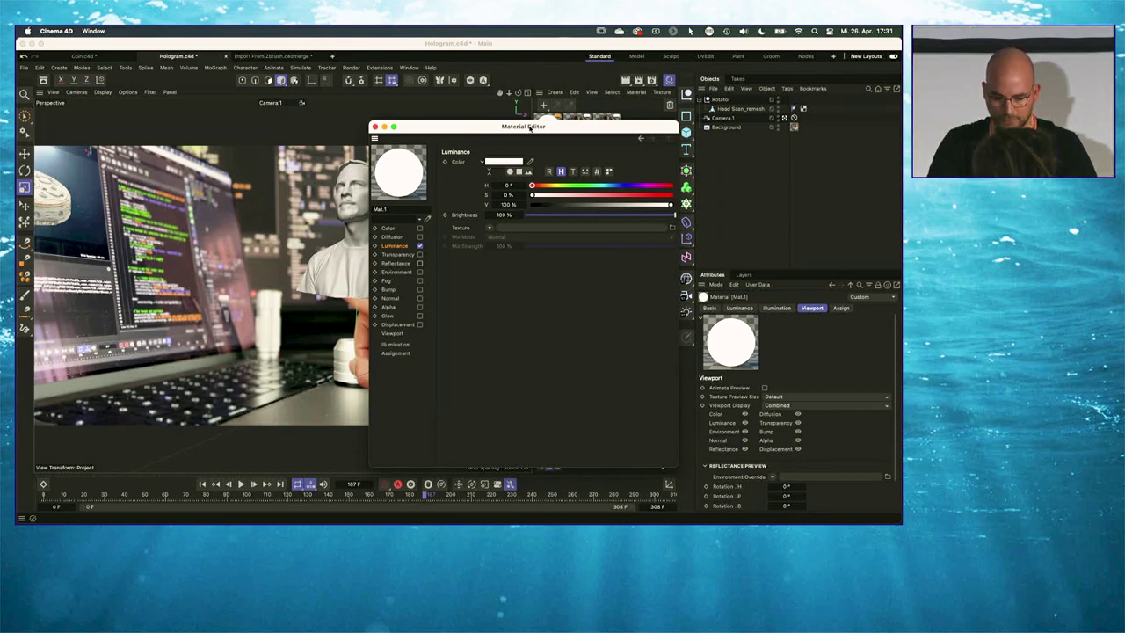
# Load a Fresnel shader as the texture of the Mat.1 material's Luminance channel
pyautogui.moveTo(530, 127); pyautogui.dragTo(587, 127)
pyautogui.click(546, 229)
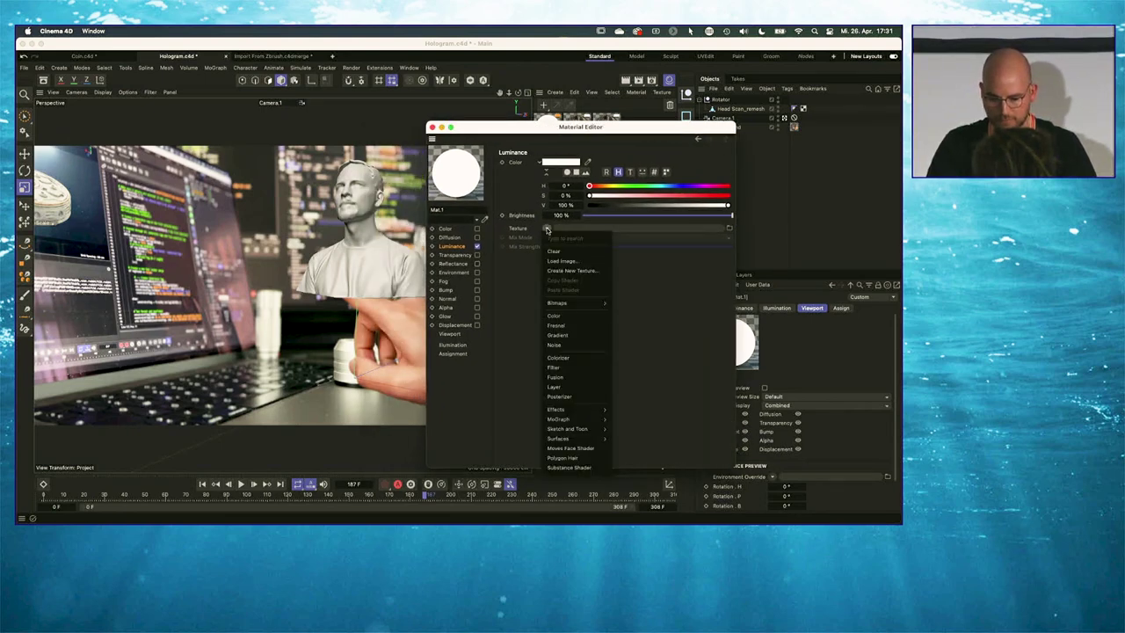
pyautogui.click(562, 327)
pyautogui.moveTo(515, 132); pyautogui.dragTo(544, 170)
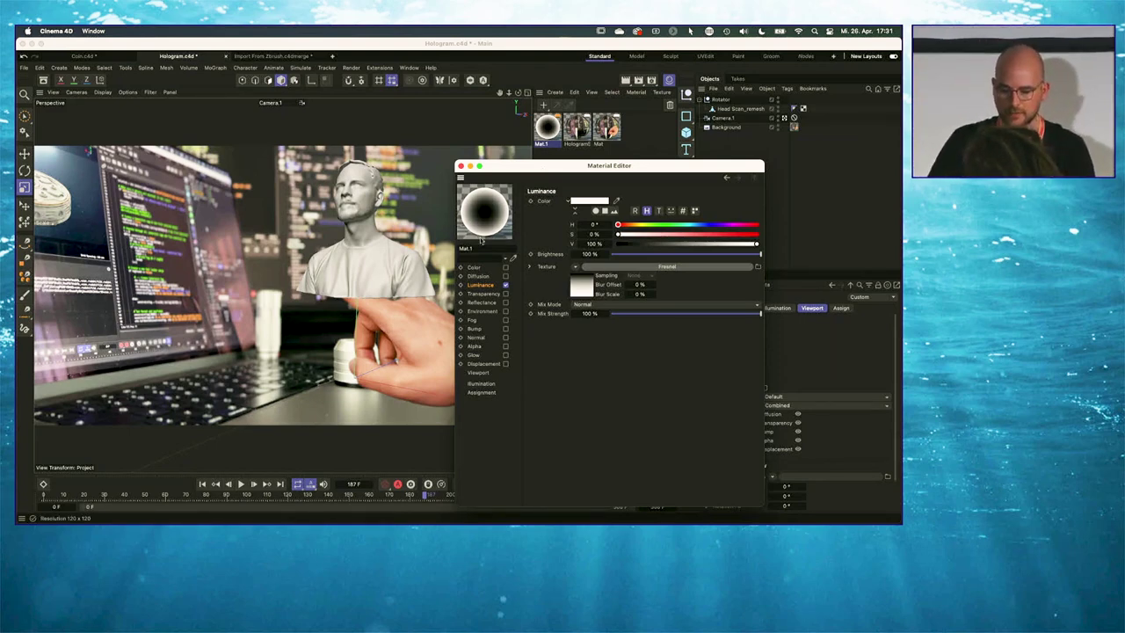
# Apply the Fresnel material to the Rotator object and render the current view to check the head scan
pyautogui.moveTo(549, 128); pyautogui.dragTo(721, 102)
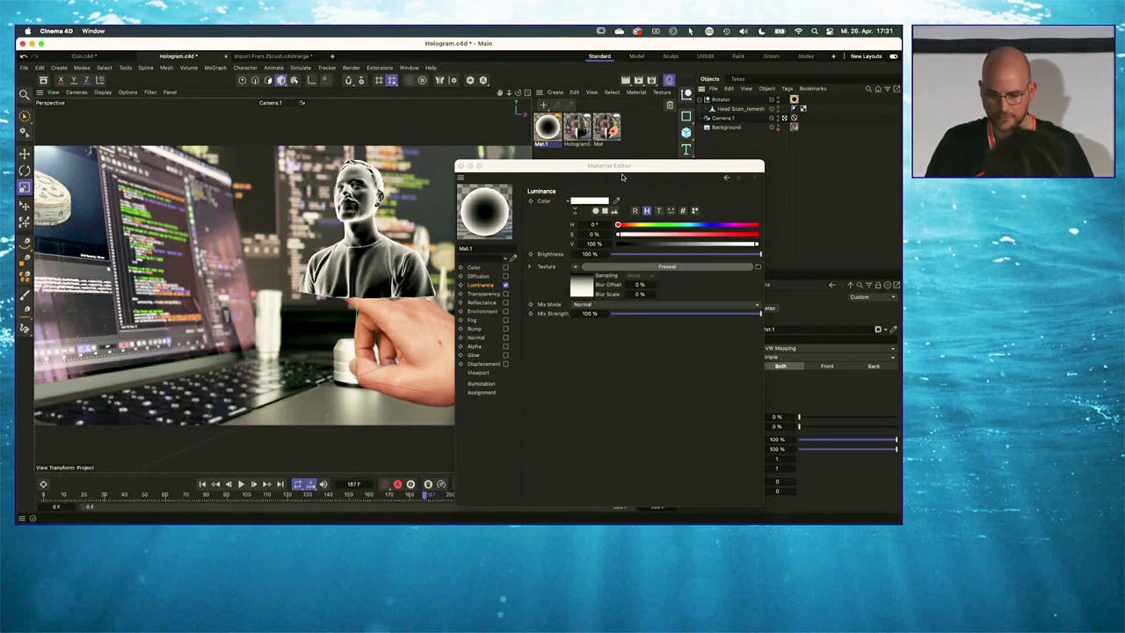
pyautogui.moveTo(620, 166); pyautogui.dragTo(766, 182)
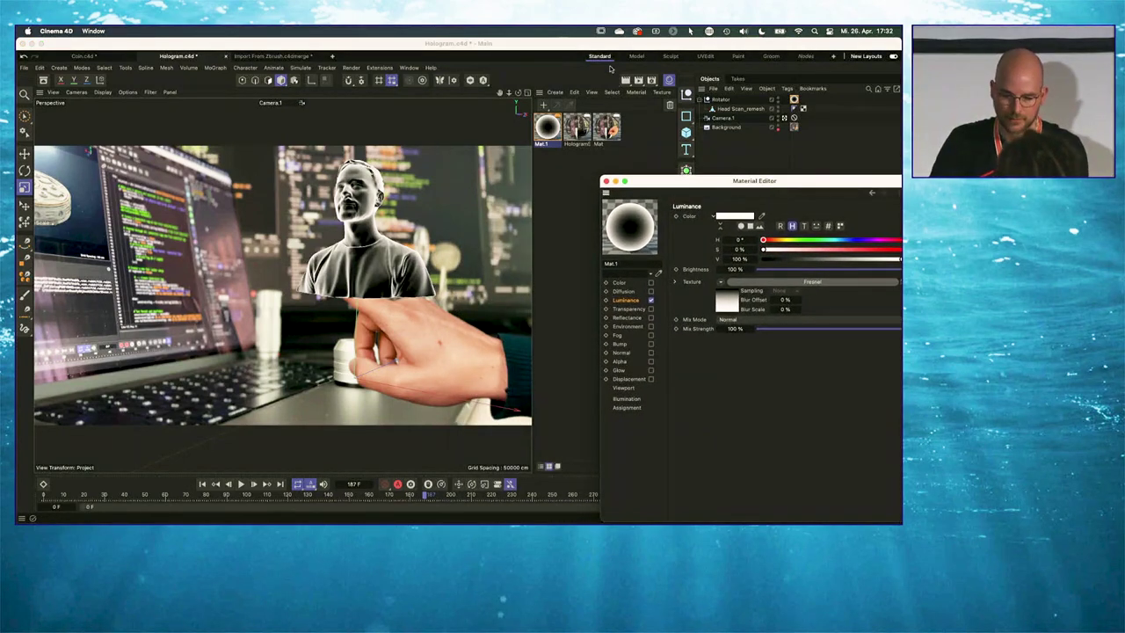
pyautogui.click(626, 81)
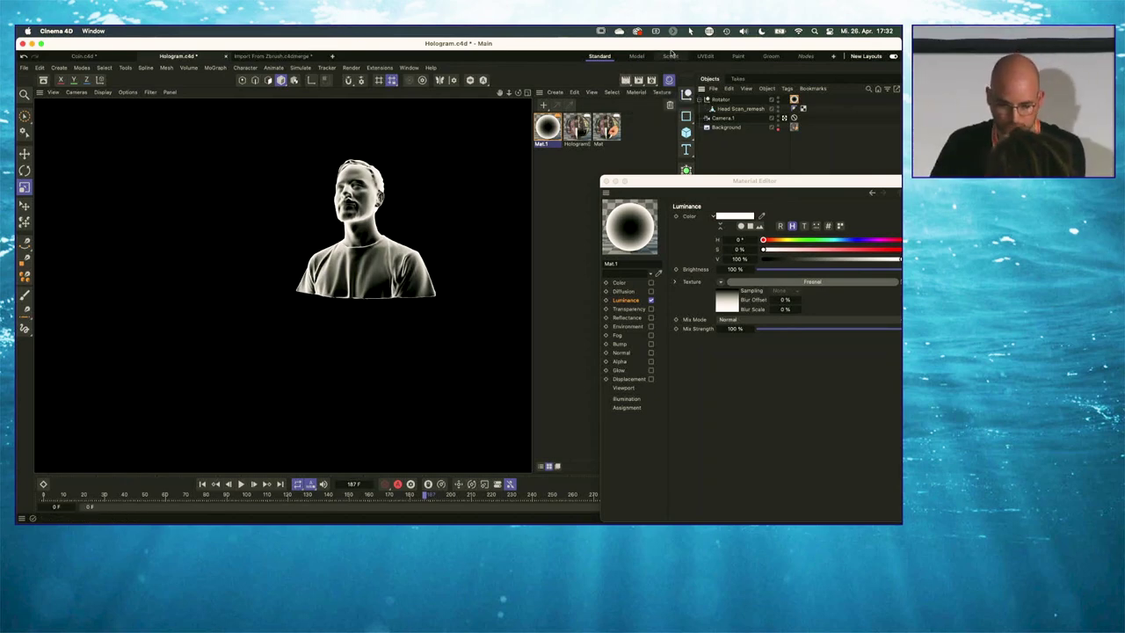
# Create a second material with only the Luminance channel active, and remove the Fresnel material from the Rotator
pyautogui.moveTo(754, 180); pyautogui.dragTo(612, 195)
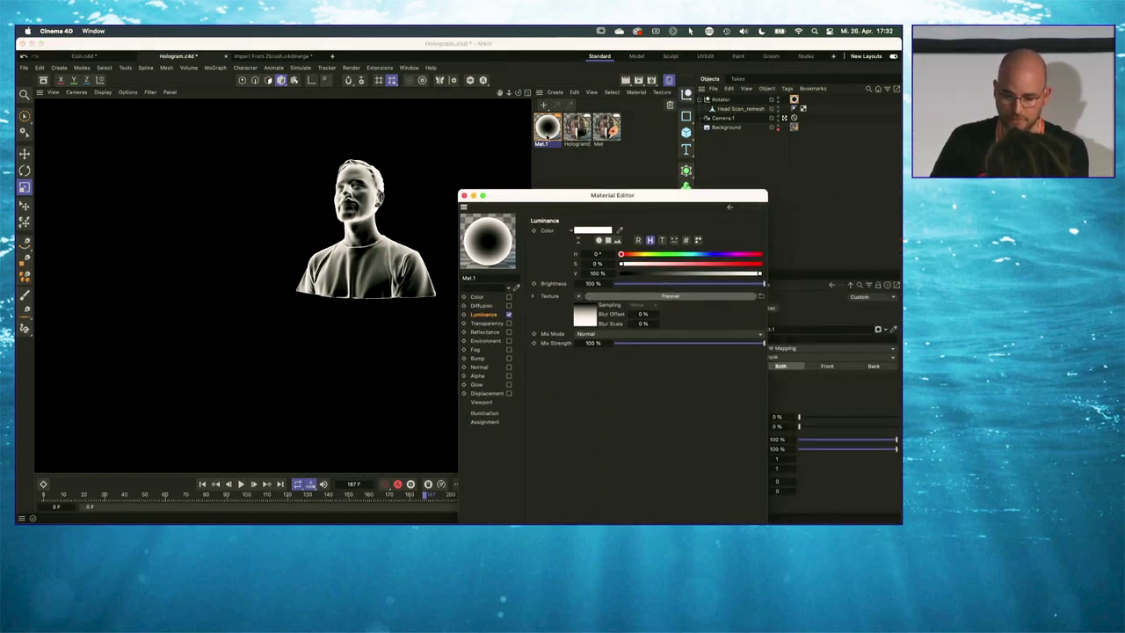
pyautogui.doubleClick(560, 163)
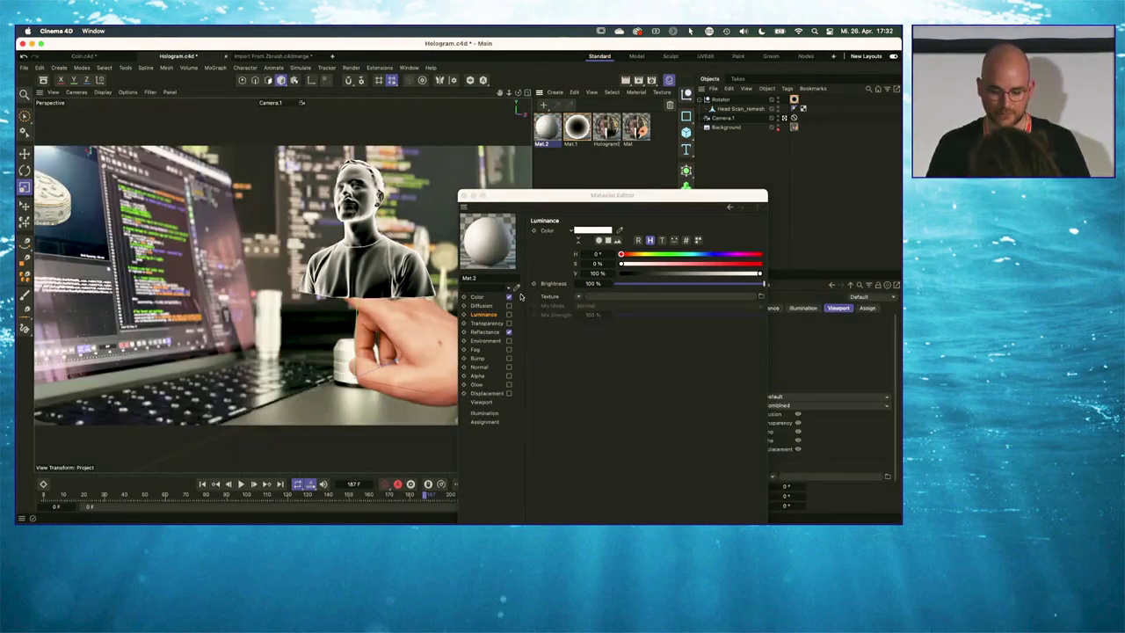
pyautogui.click(509, 296)
pyautogui.click(509, 314)
pyautogui.click(509, 333)
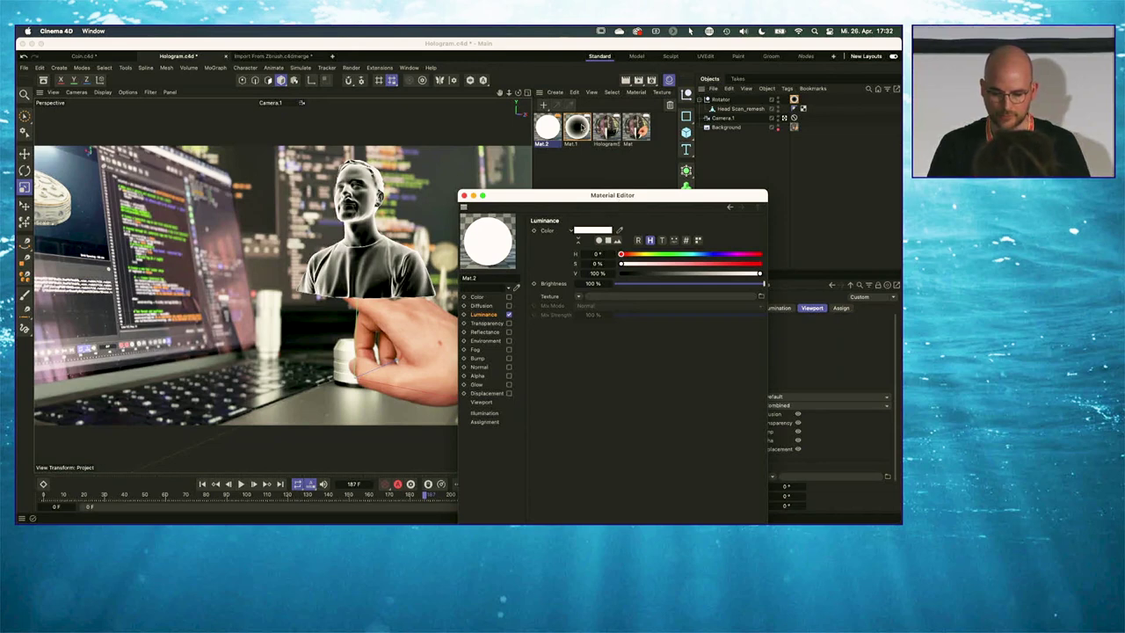
pyautogui.click(567, 163)
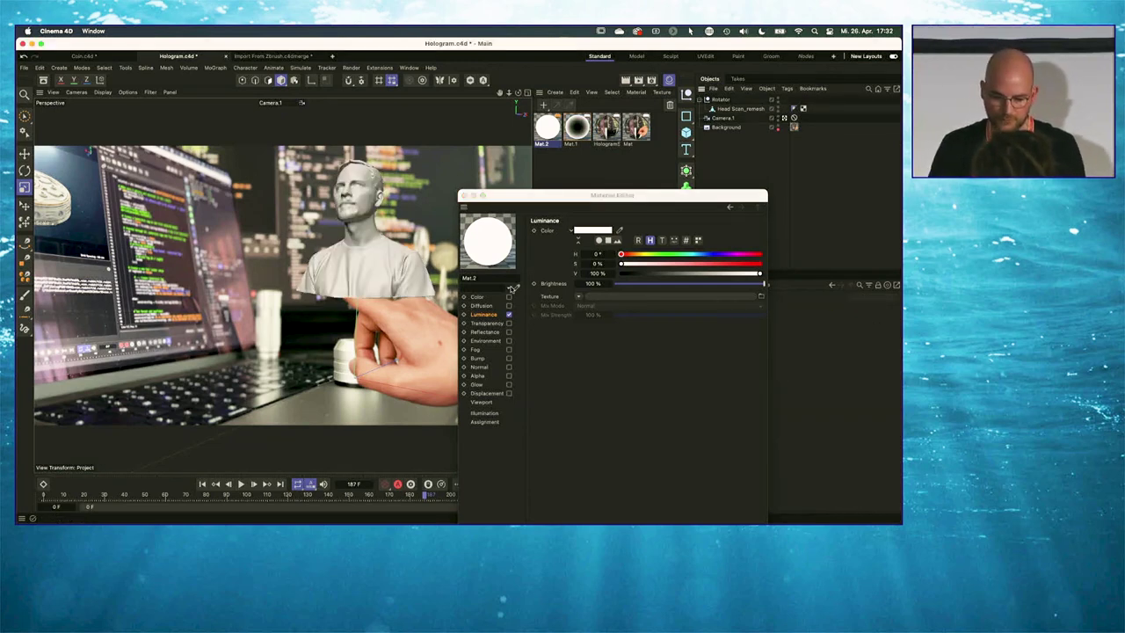
# Load a Gradient shader into Mat.2's luminance texture and assign the material to the Rotator object
pyautogui.click(580, 299)
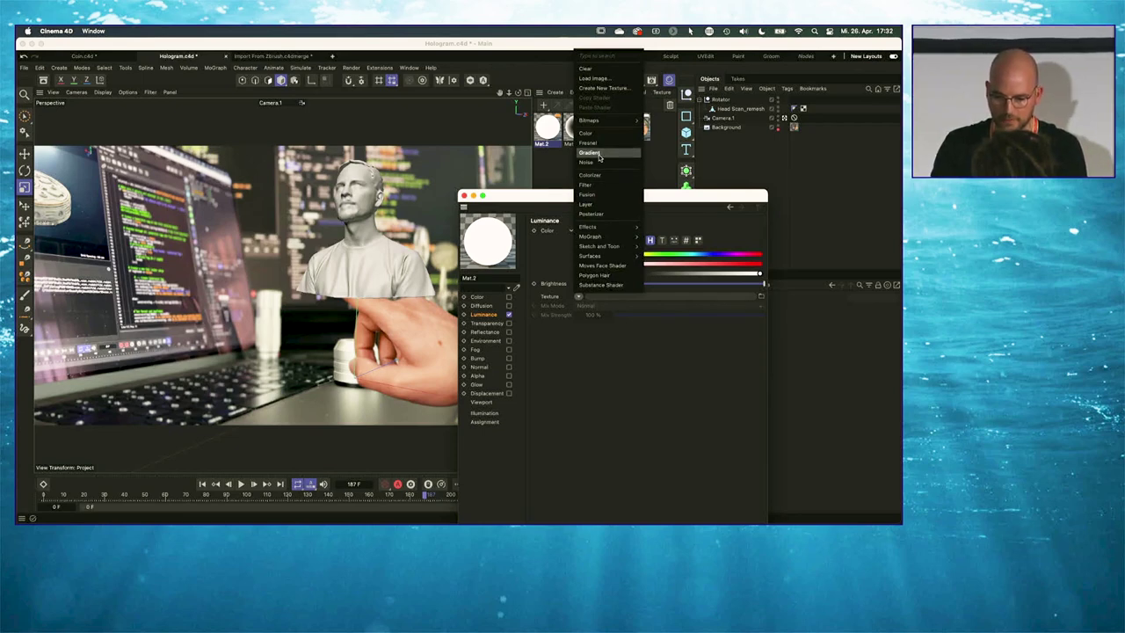
pyautogui.click(599, 156)
pyautogui.moveTo(551, 143); pyautogui.dragTo(730, 109)
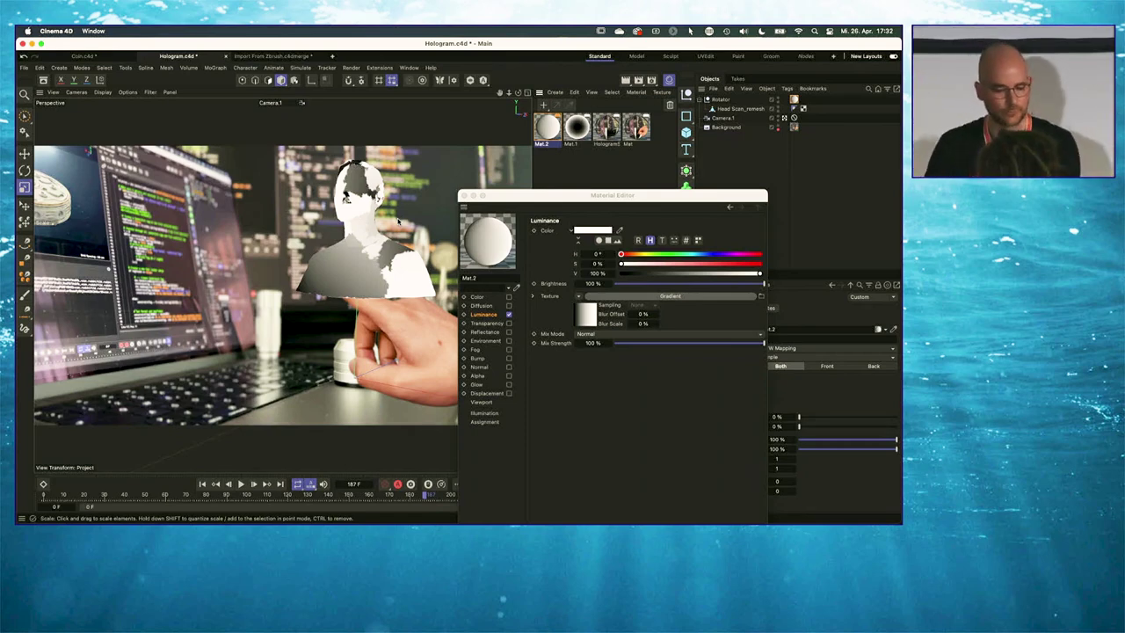
# Open Mat.2's luminance gradient shader and set its type to 3D - Linear
pyautogui.click(485, 318)
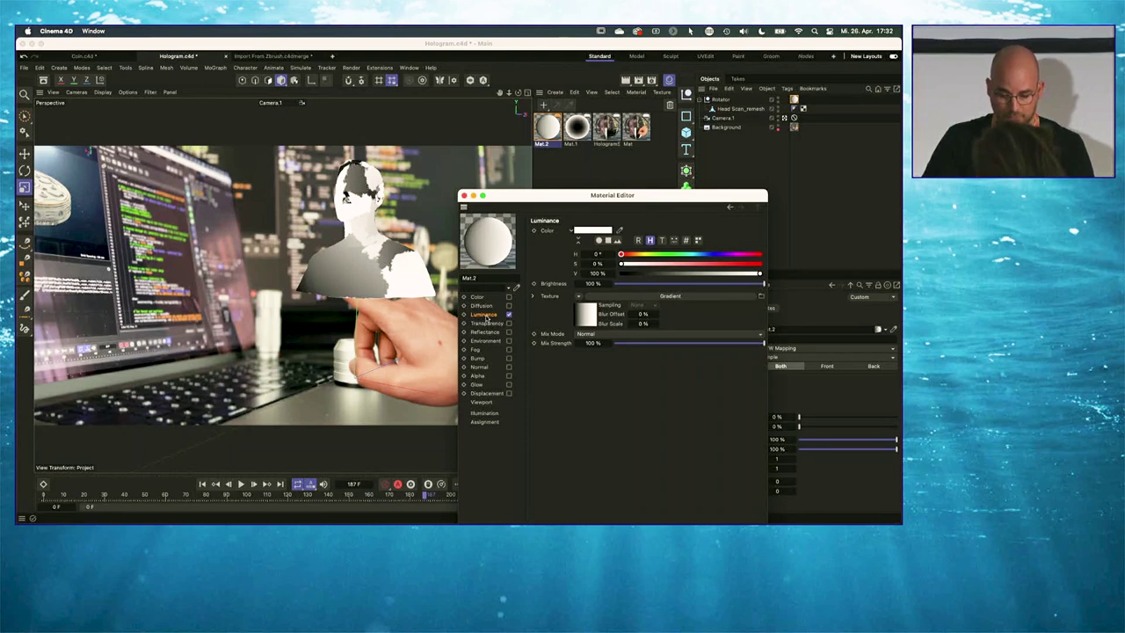
pyautogui.click(589, 316)
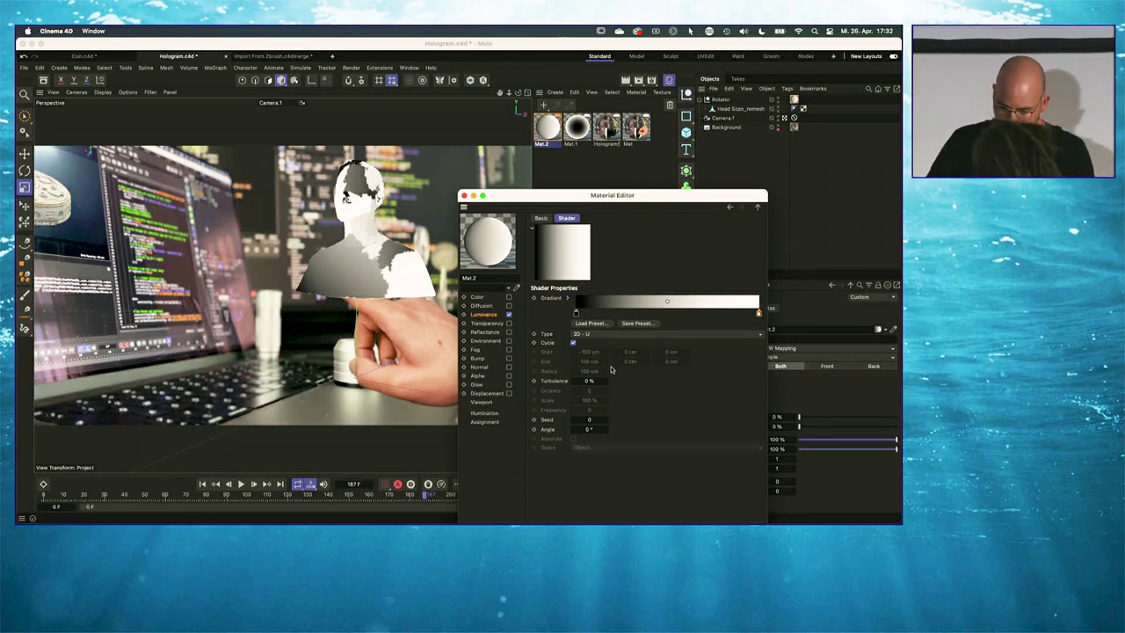
pyautogui.click(599, 335)
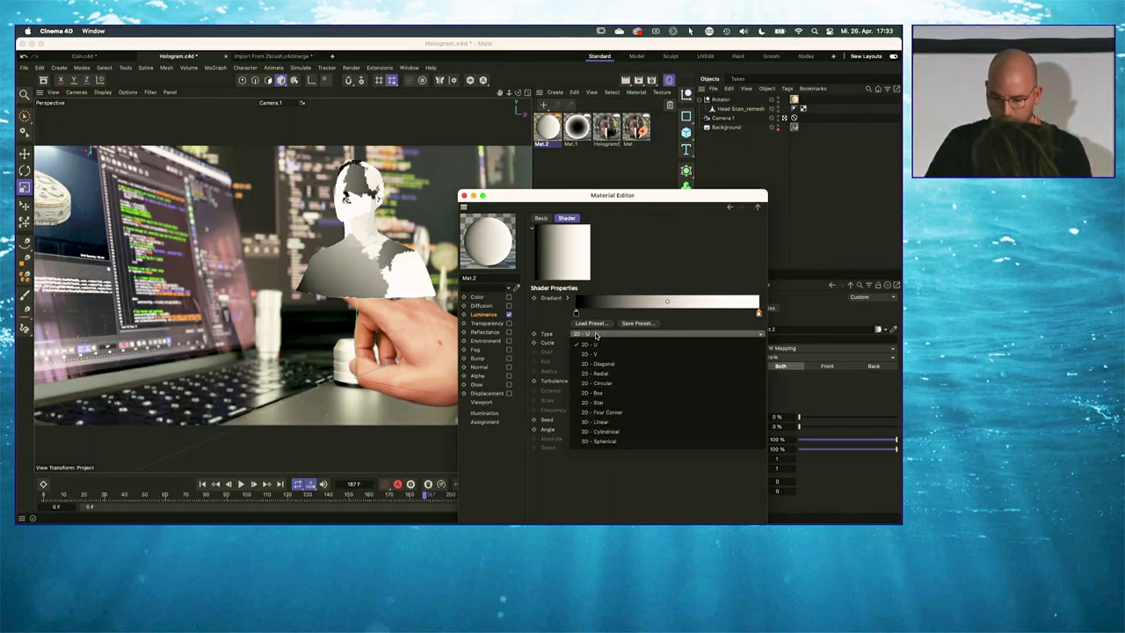
pyautogui.click(610, 423)
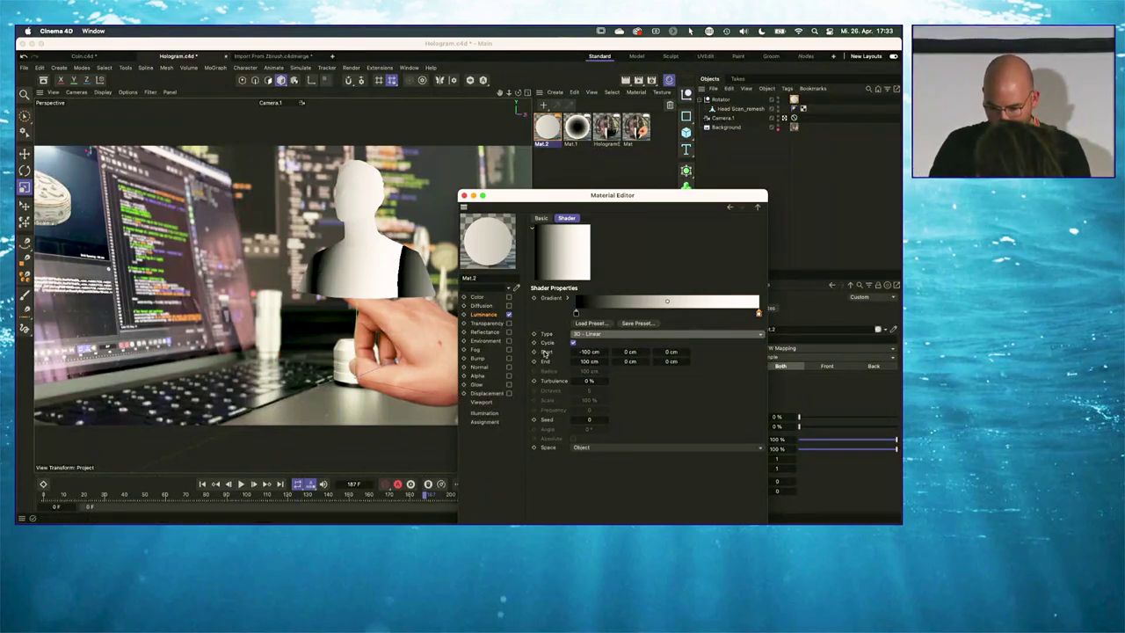
# Set the gradient's start to 0, 10, 0 cm and its end to 0, 0, 0 cm for horizontal stripes
pyautogui.click(546, 361)
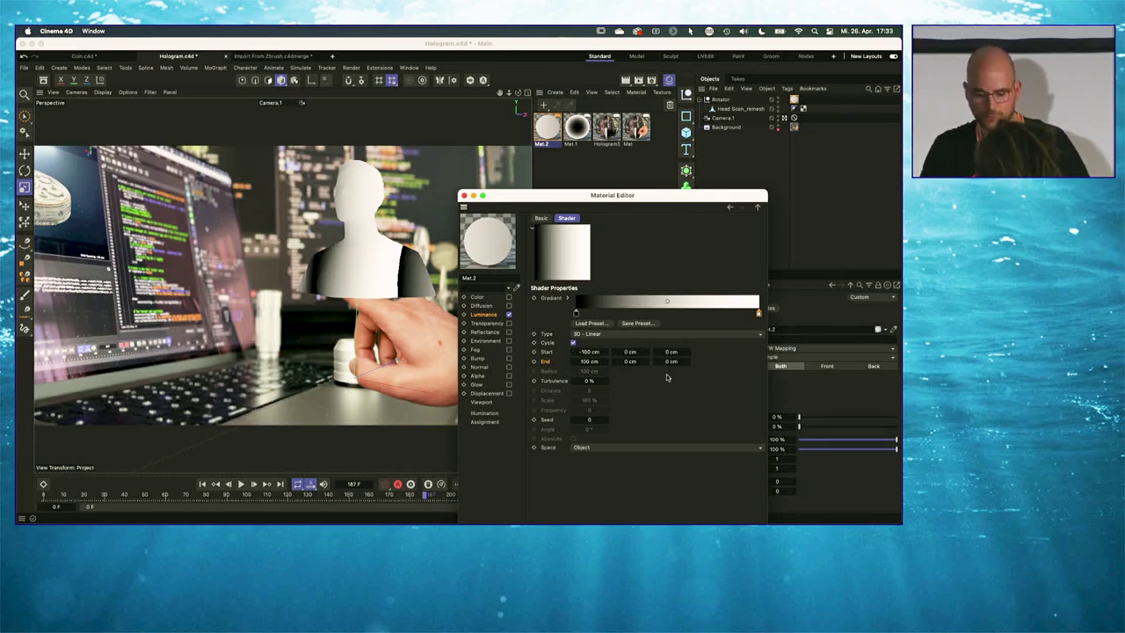
pyautogui.doubleClick(590, 353)
pyautogui.write('0')
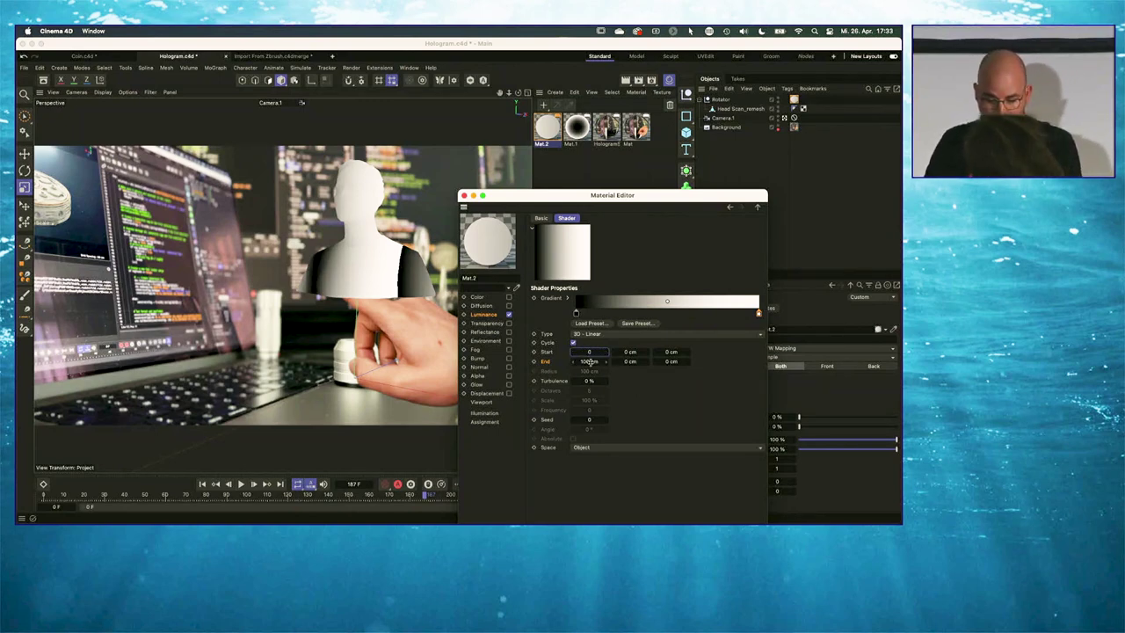
pyautogui.press('Tab')
pyautogui.write('0')
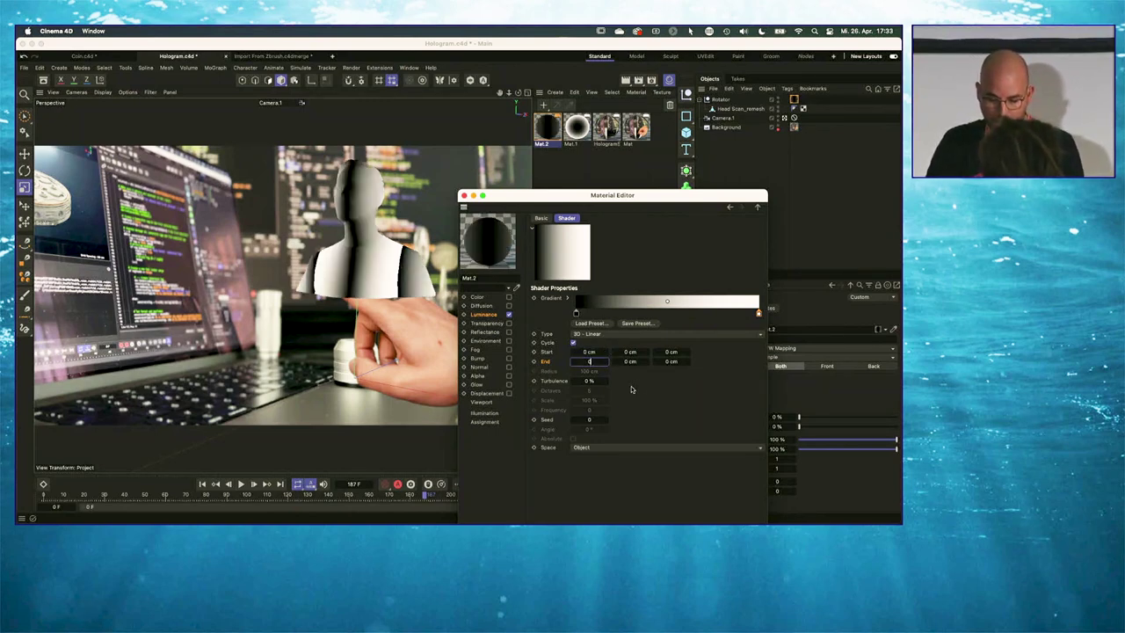
pyautogui.press('Tab')
pyautogui.doubleClick(630, 353)
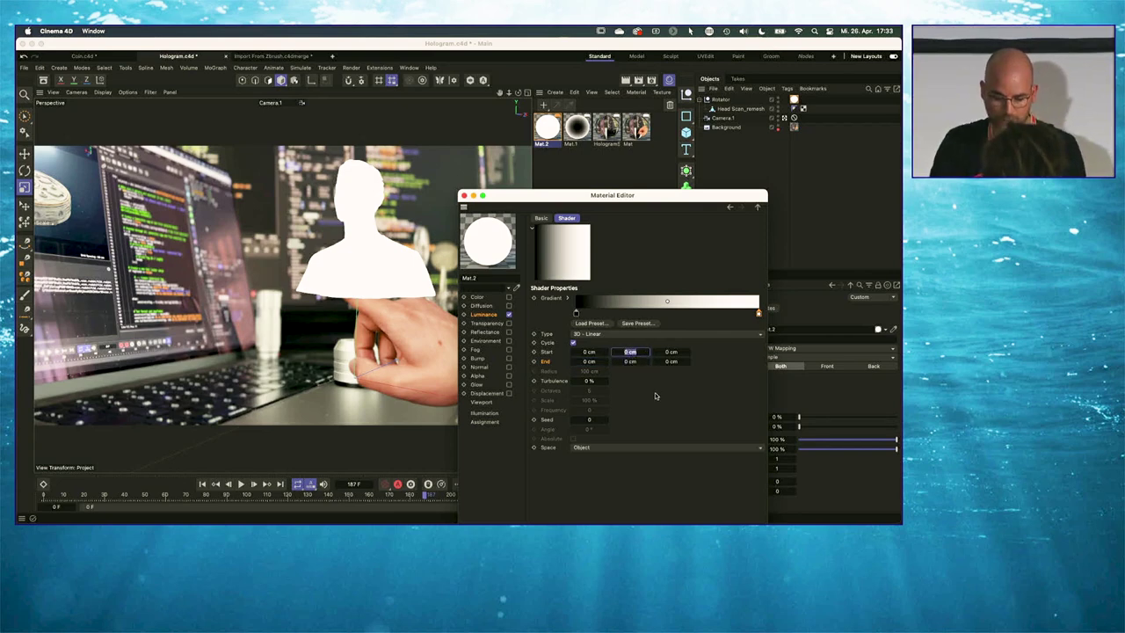
pyautogui.write('10')
pyautogui.press('Return')
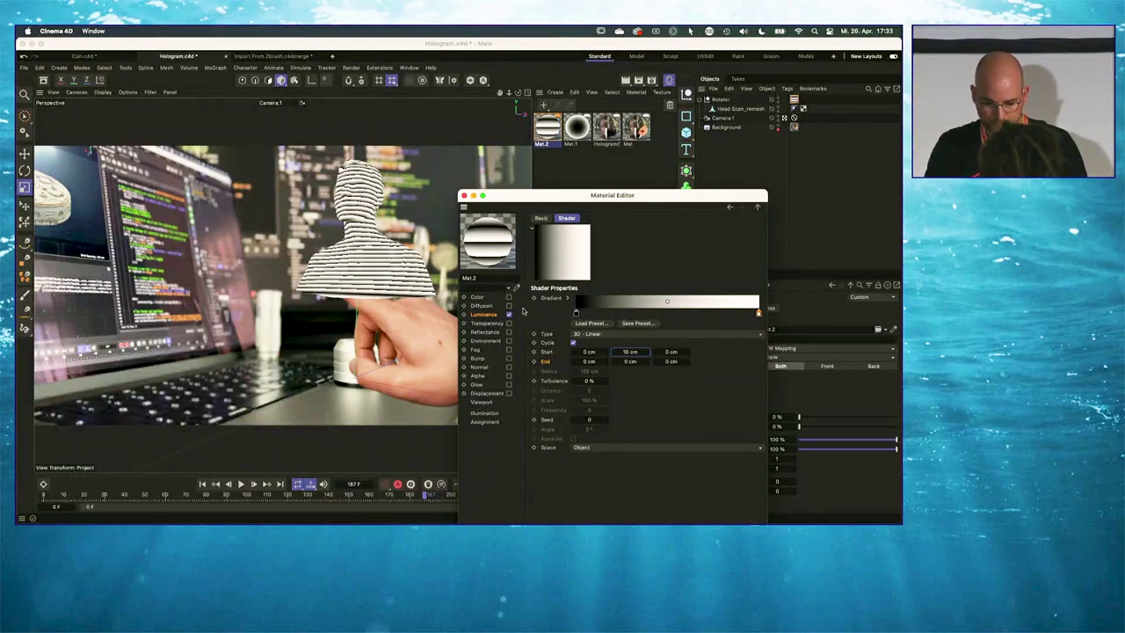
# Arrange the gradient knots into two light stripes on black, with the second stripe's knot dimmed to a 55 % value
pyautogui.moveTo(757, 313); pyautogui.dragTo(681, 316)
pyautogui.click(597, 314)
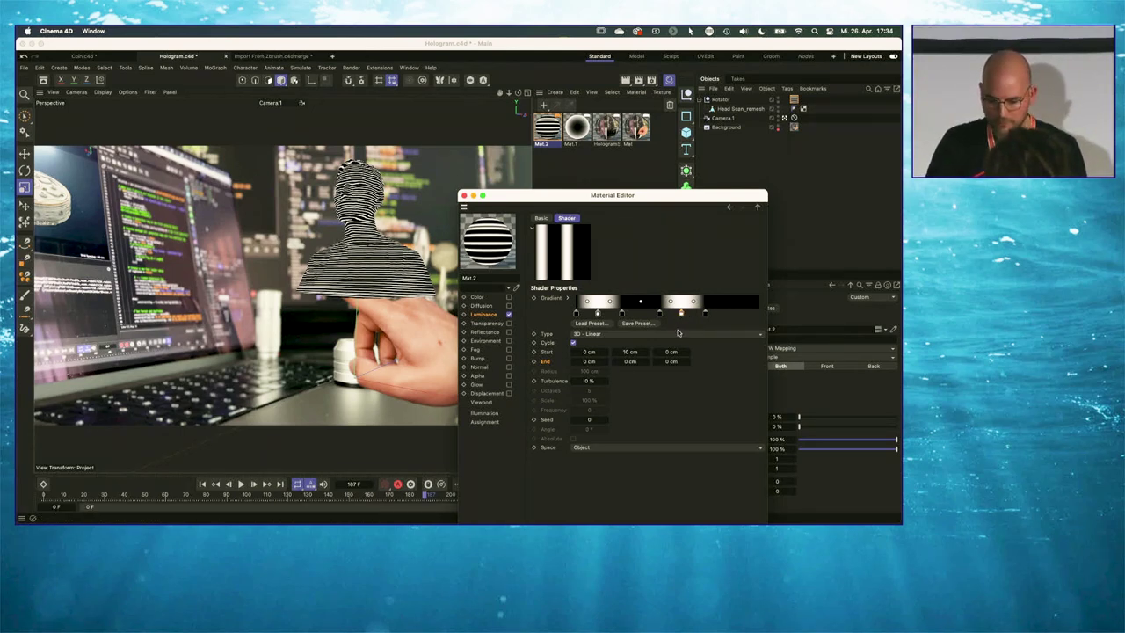
pyautogui.click(567, 298)
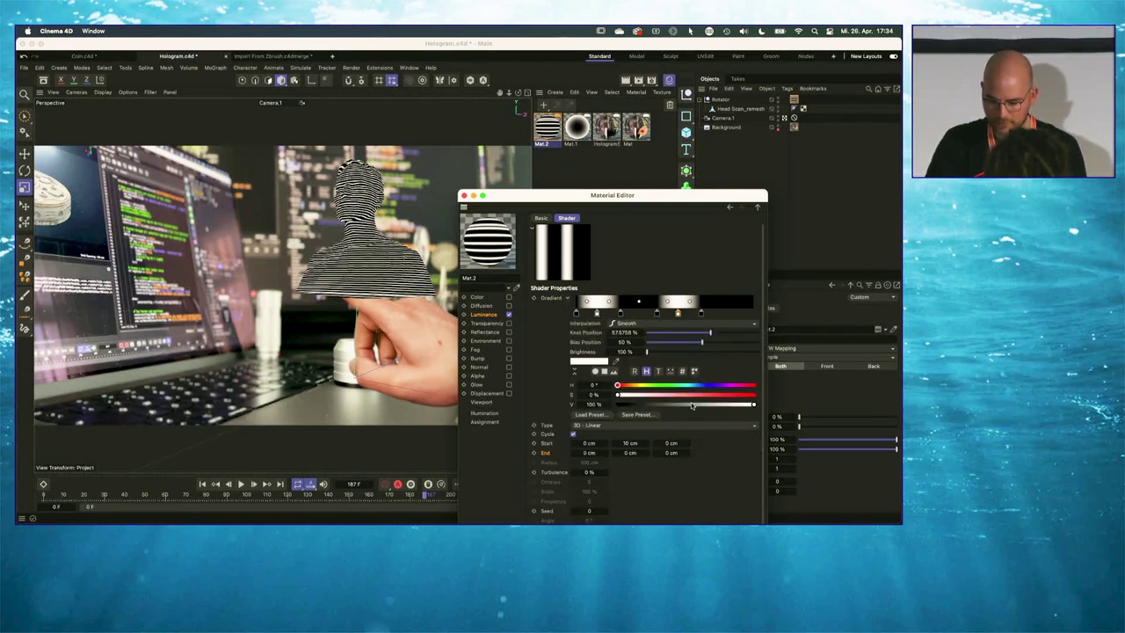
pyautogui.click(692, 406)
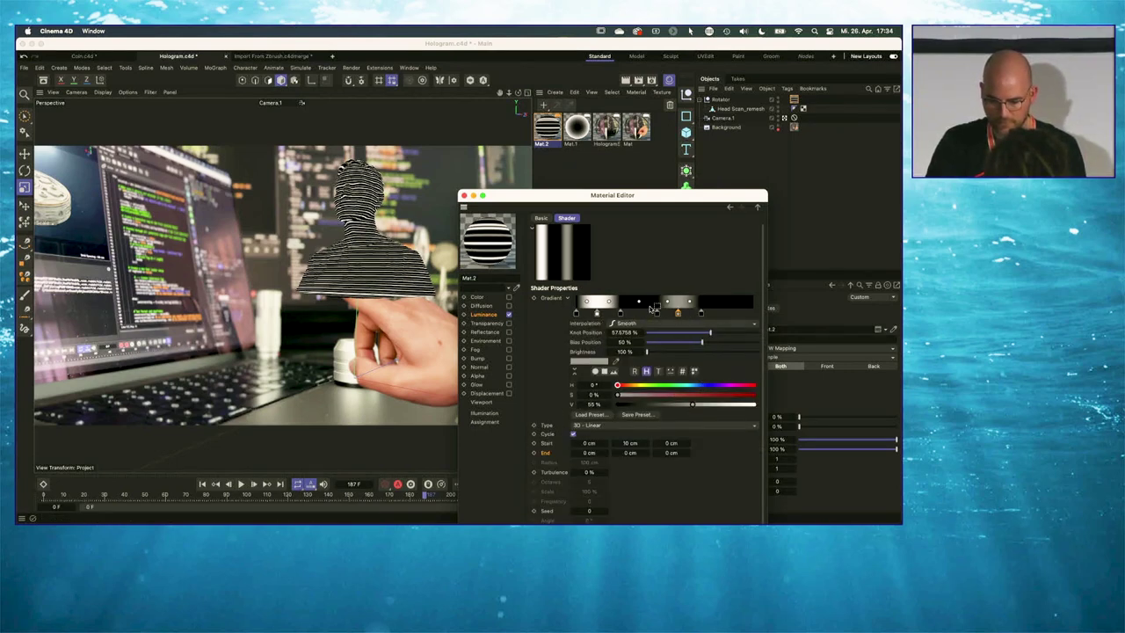
pyautogui.moveTo(650, 318); pyautogui.dragTo(681, 315)
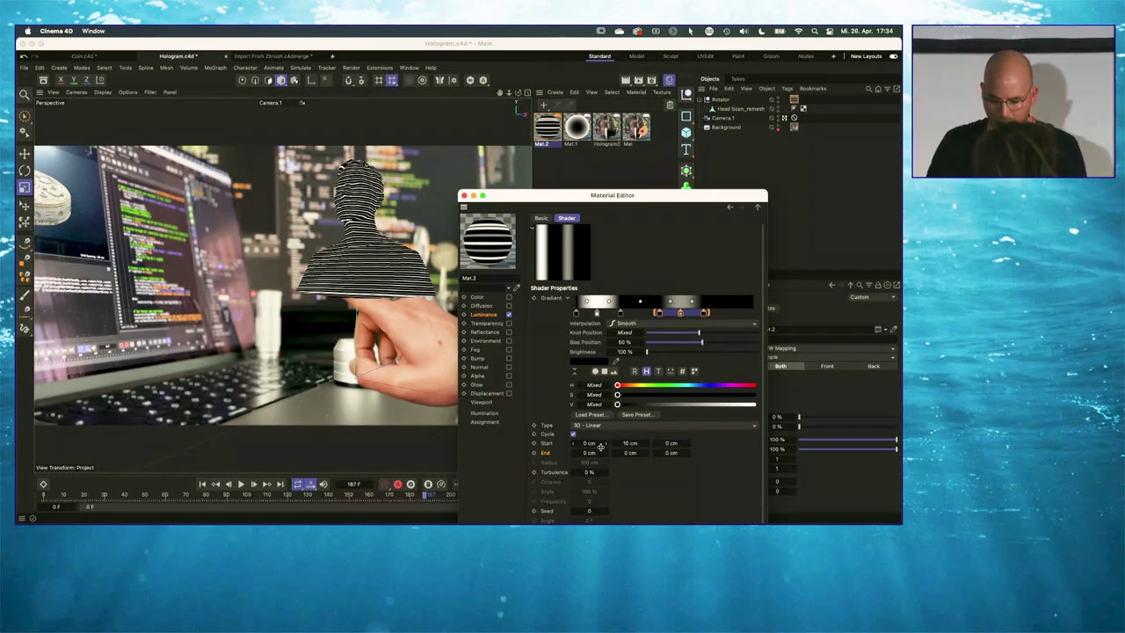
# Try a gradient start Y of 5 cm for denser stripes, and set it back to 10 cm
pyautogui.click(630, 443)
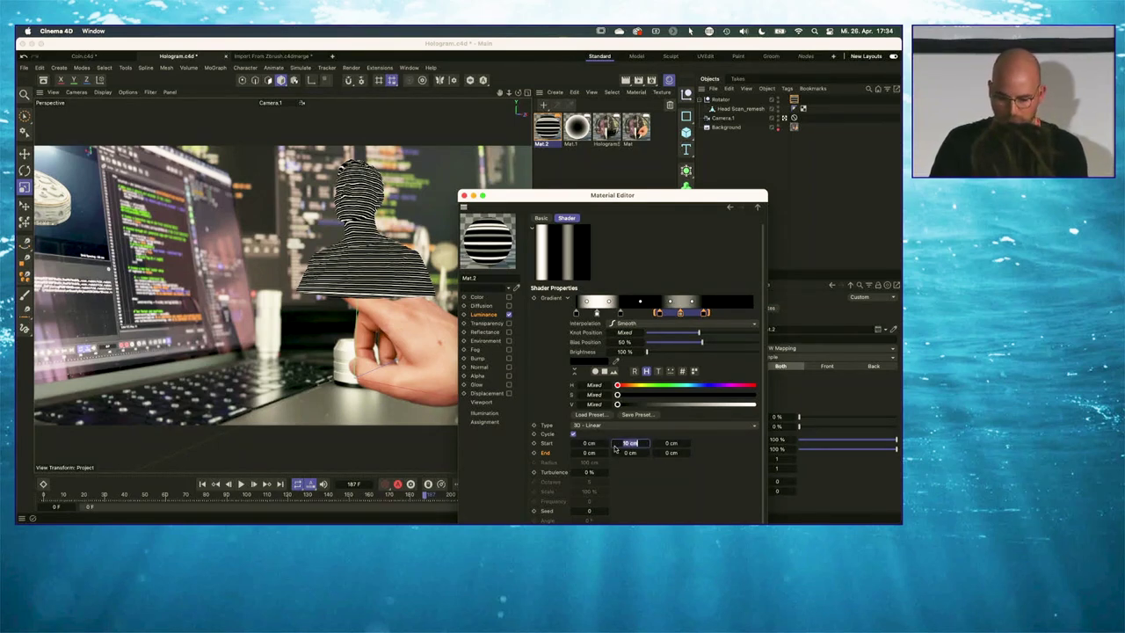
pyautogui.write('1')
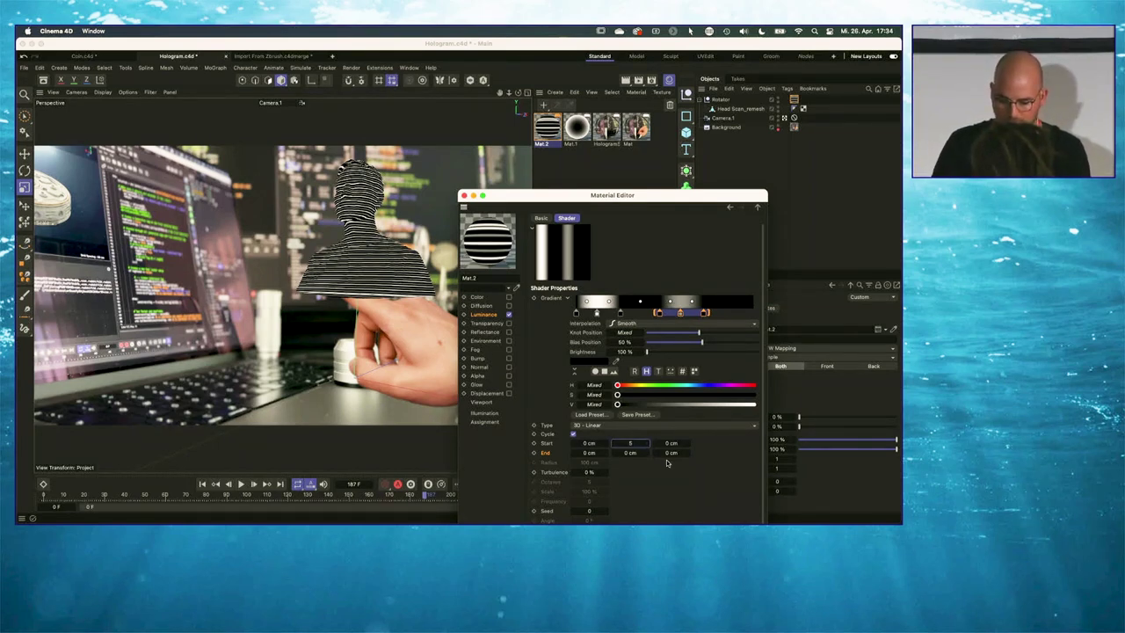
pyautogui.press('Return')
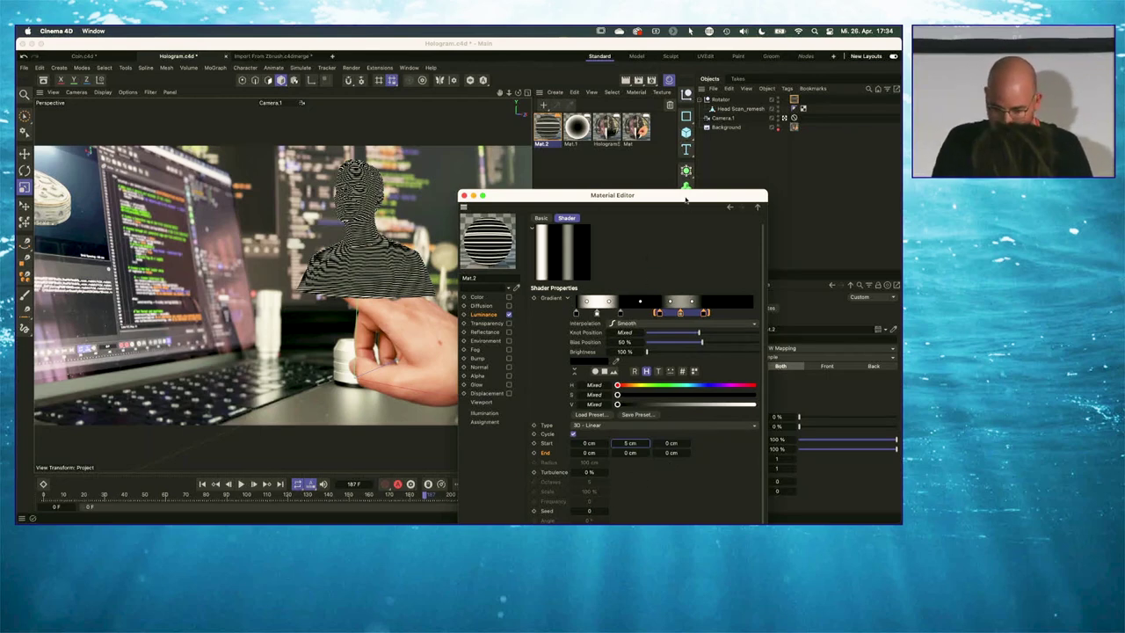
pyautogui.moveTo(687, 196); pyautogui.dragTo(704, 157)
pyautogui.doubleClick(648, 410)
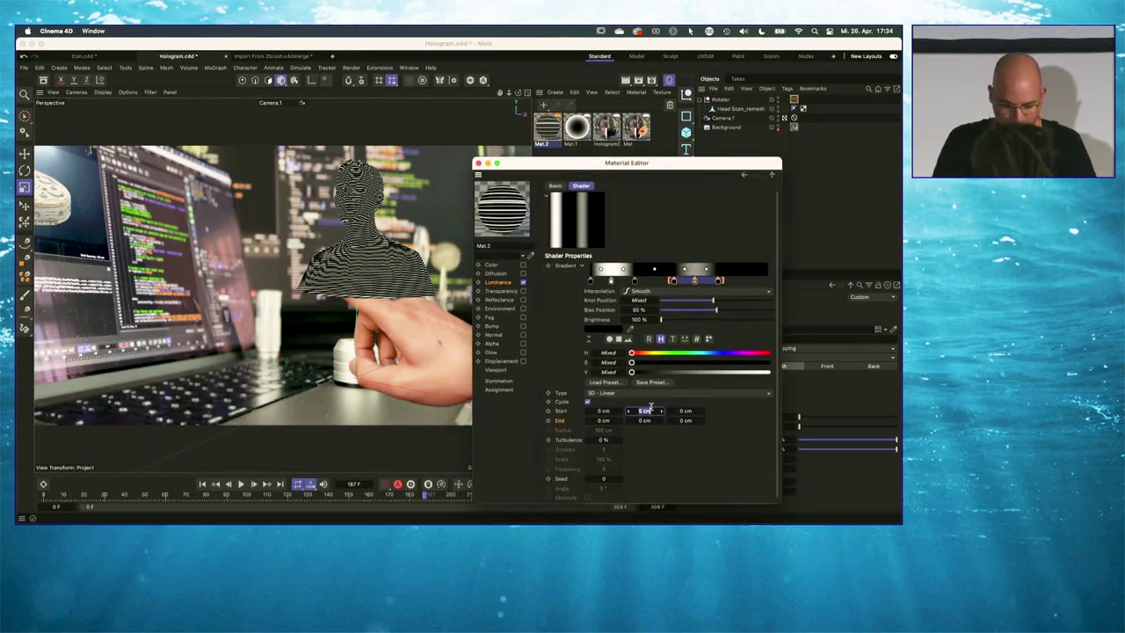
pyautogui.write('10')
pyautogui.press('Return')
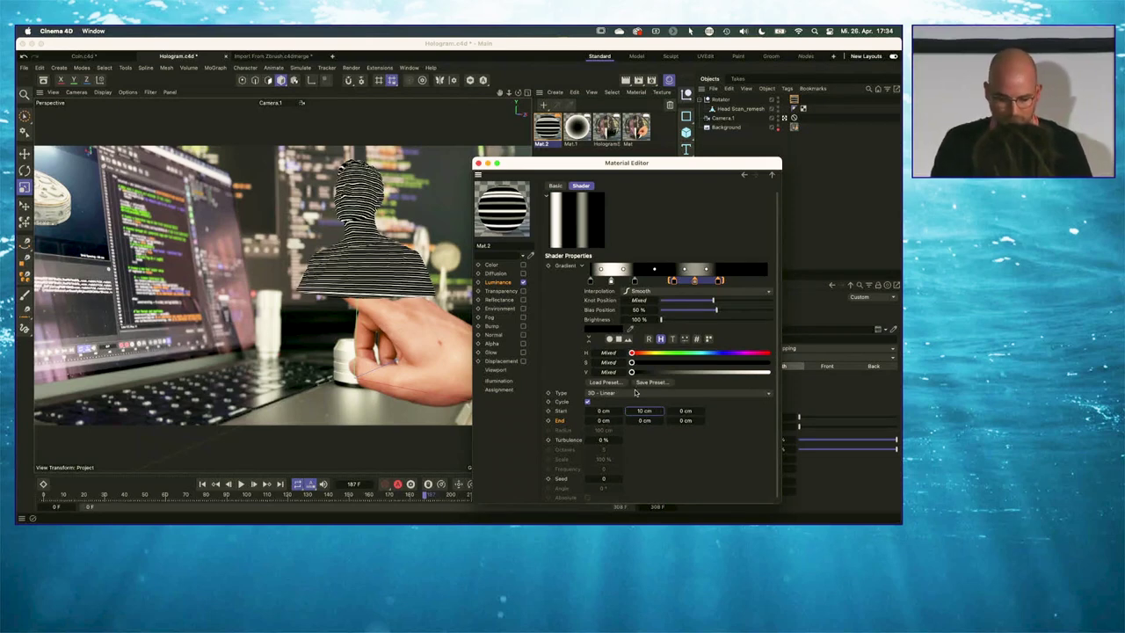
# Keyframe the gradient's Start and End at frame 0, and at frame 308 with Y values of 110 cm and 100 cm
pyautogui.click(50, 495)
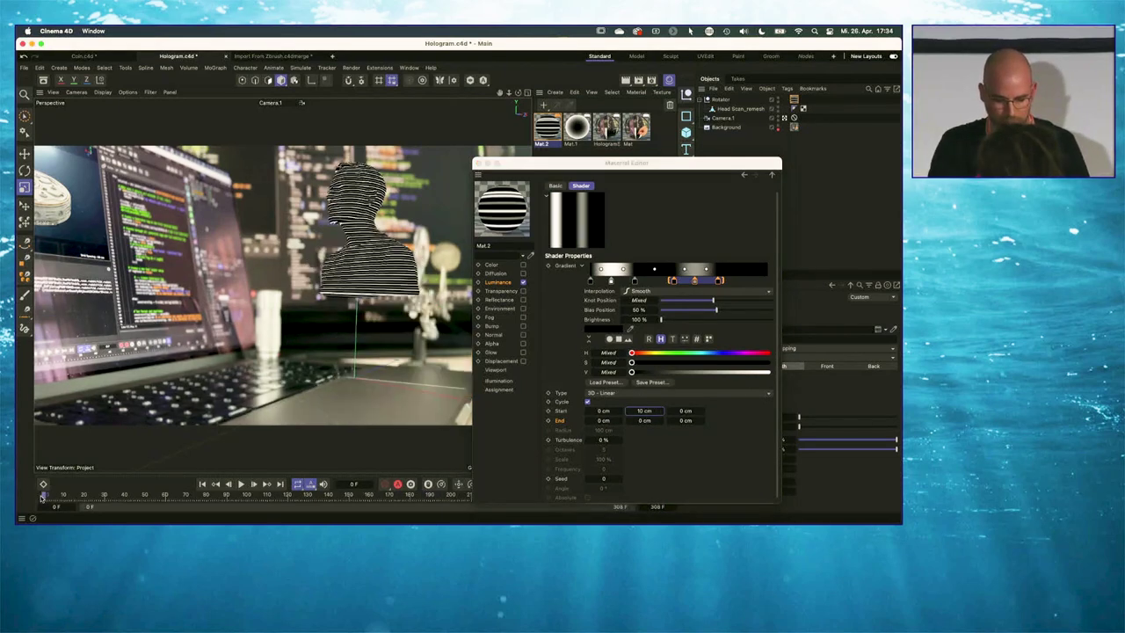
pyautogui.click(548, 410)
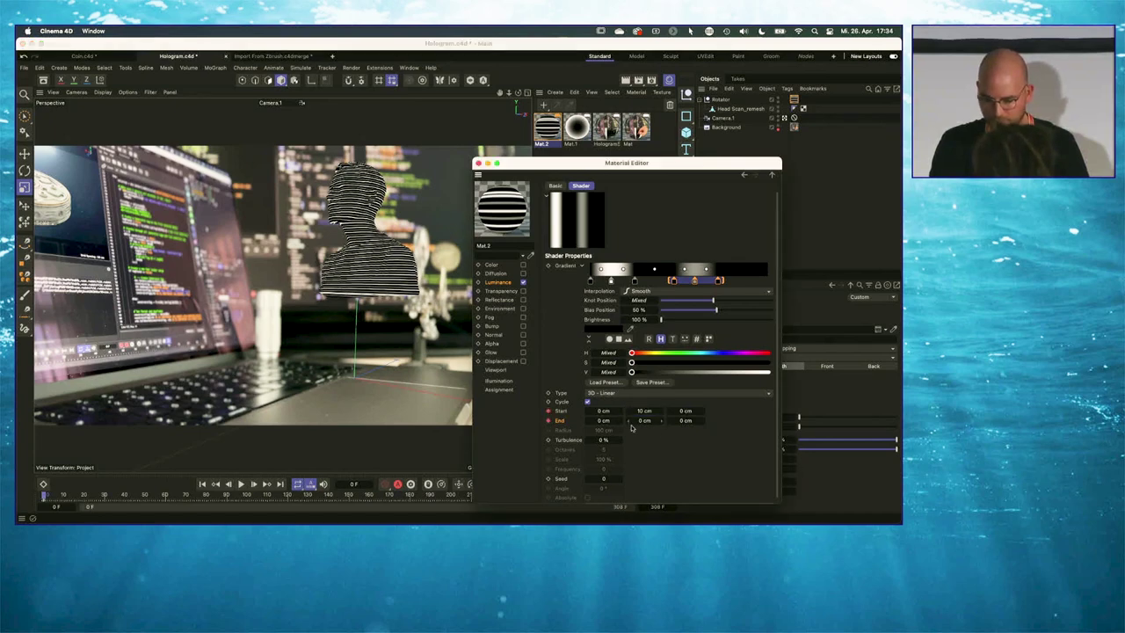
pyautogui.moveTo(604, 158); pyautogui.dragTo(550, 91)
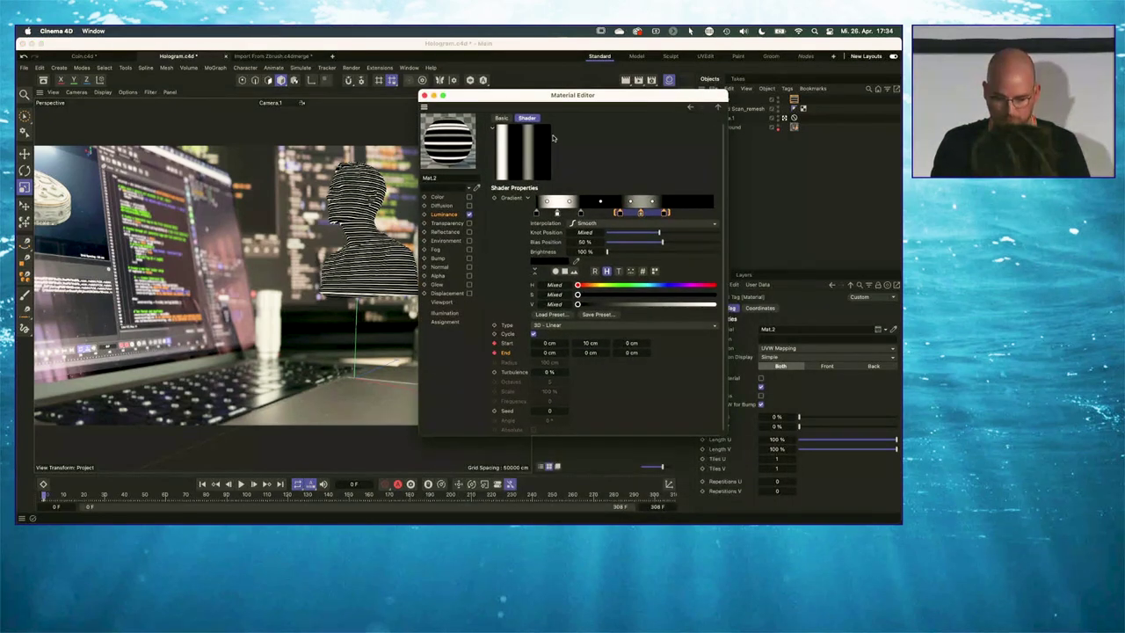
pyautogui.click(668, 495)
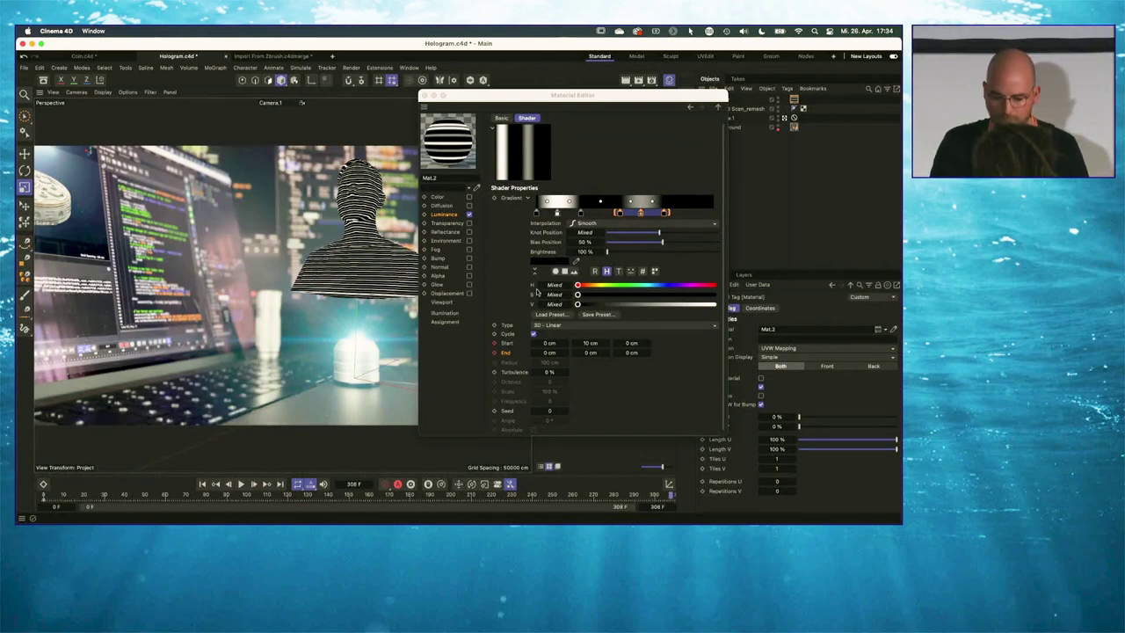
pyautogui.click(591, 342)
pyautogui.write('110')
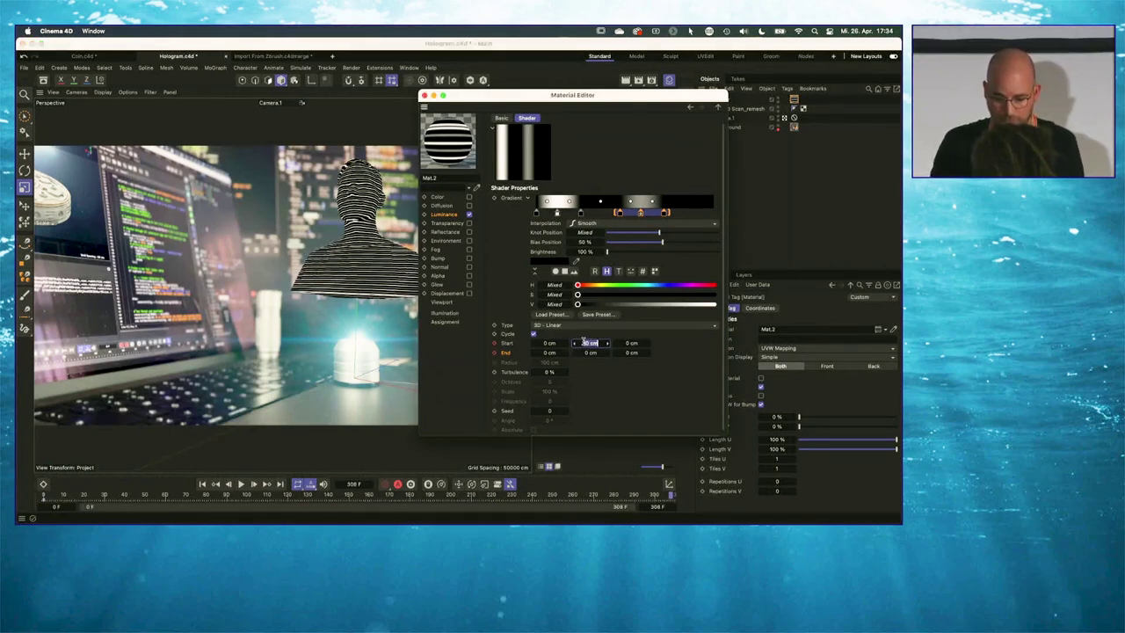
pyautogui.press('Return')
pyautogui.click(586, 353)
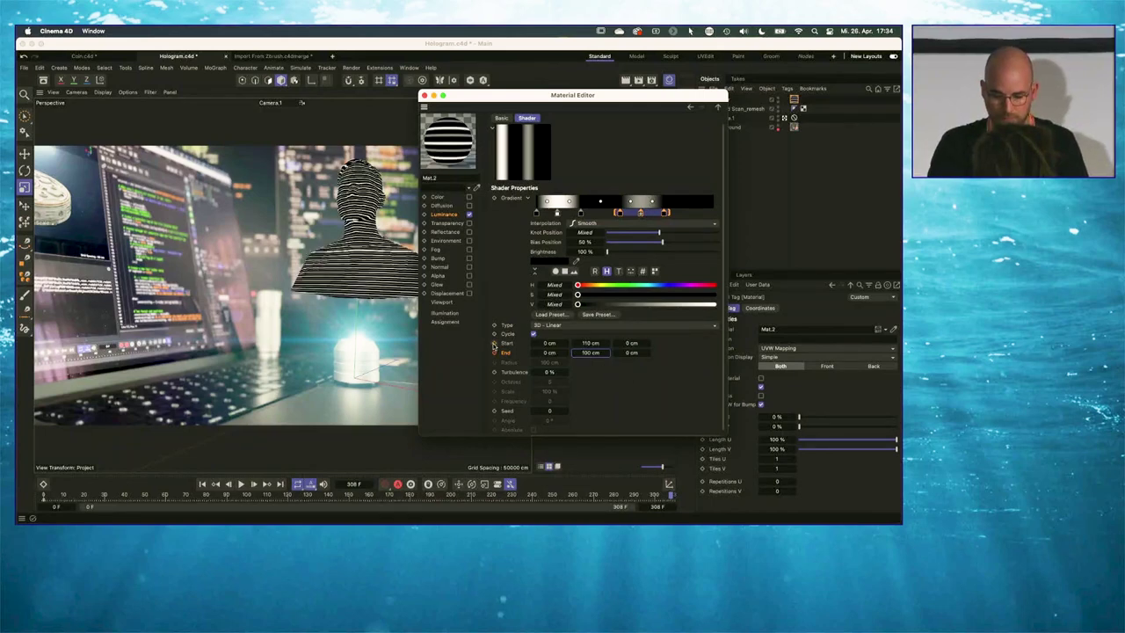
# Scrub the timeline up to frame 185 to check the moving stripes, and close the material editor
pyautogui.moveTo(191, 495); pyautogui.dragTo(367, 496)
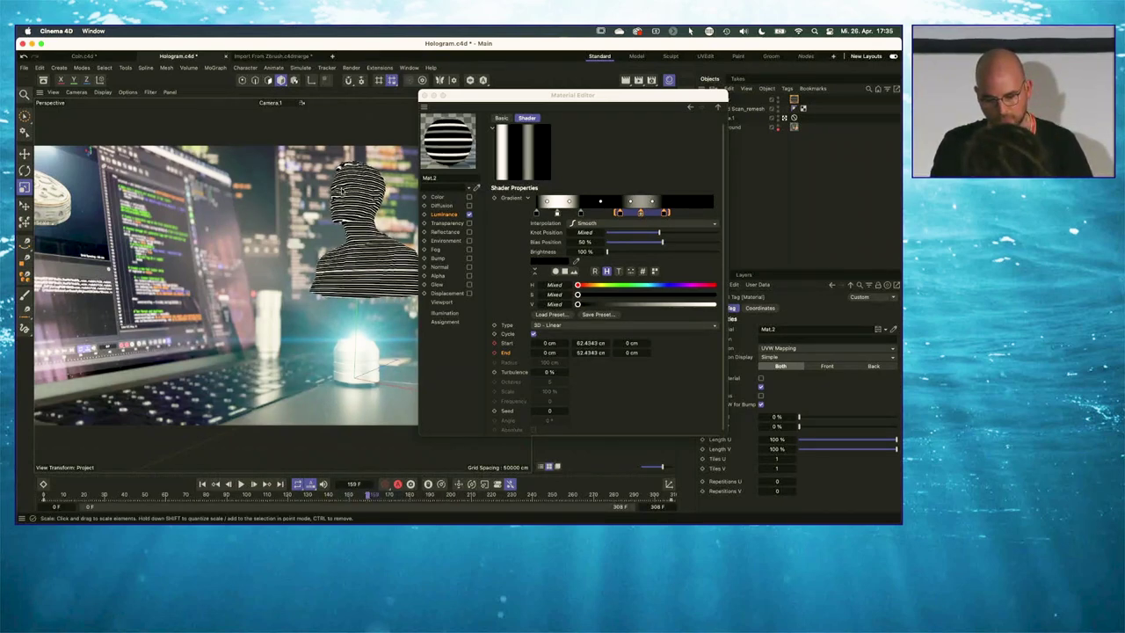
pyautogui.moveTo(369, 497); pyautogui.dragTo(420, 495)
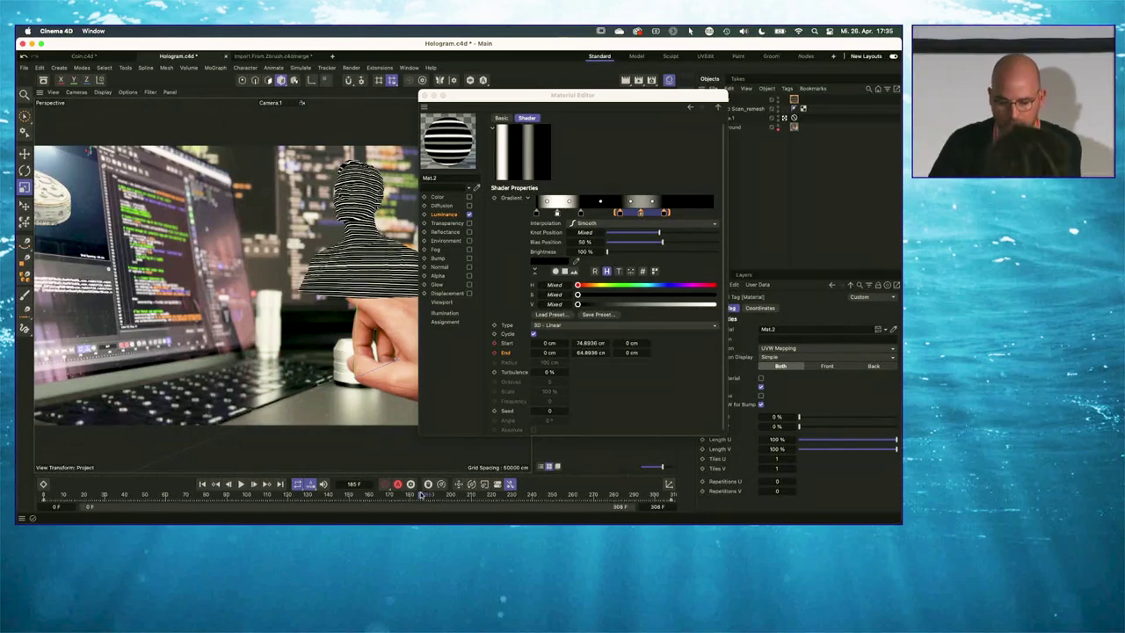
pyautogui.moveTo(475, 100); pyautogui.dragTo(417, 202)
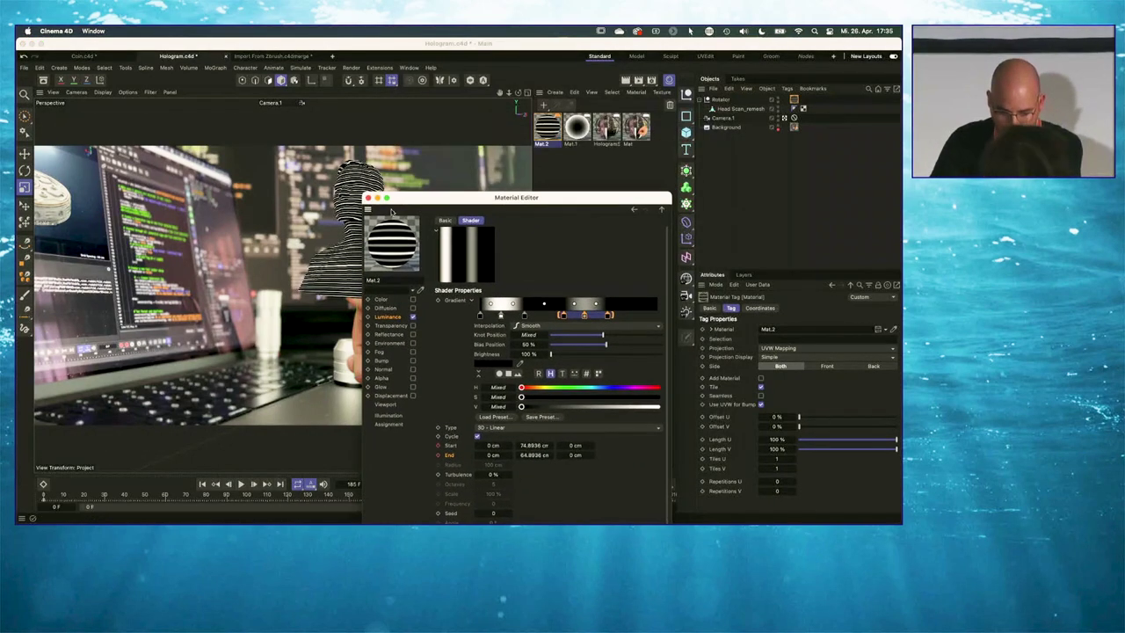
pyautogui.click(368, 199)
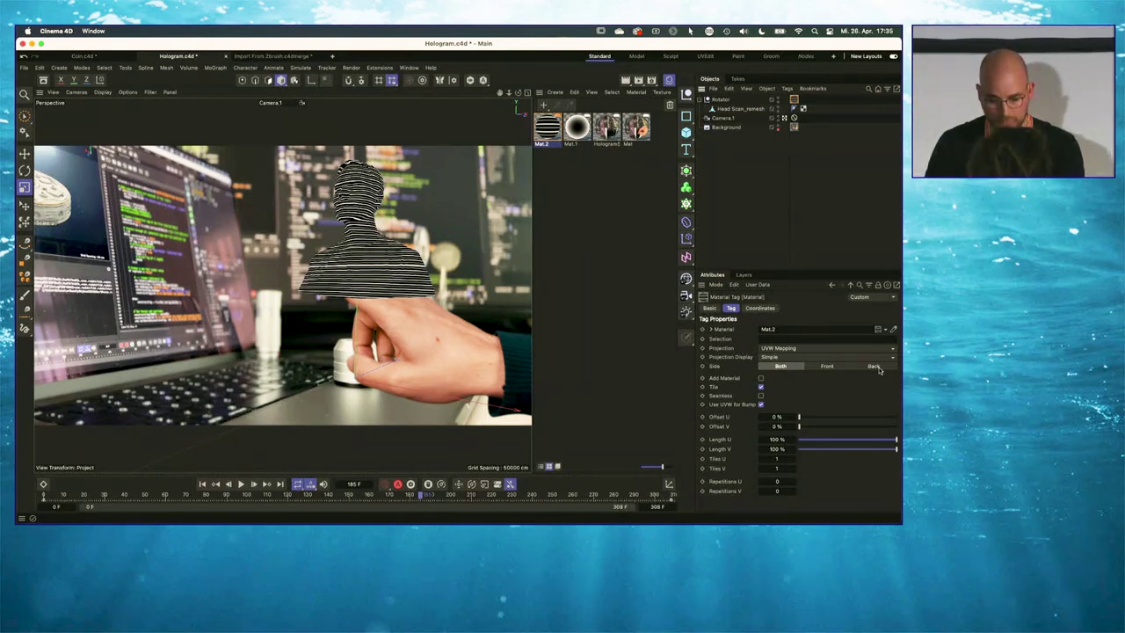
# Try the Front side for Mat.2's material tag, and set the side to Back
pyautogui.click(828, 366)
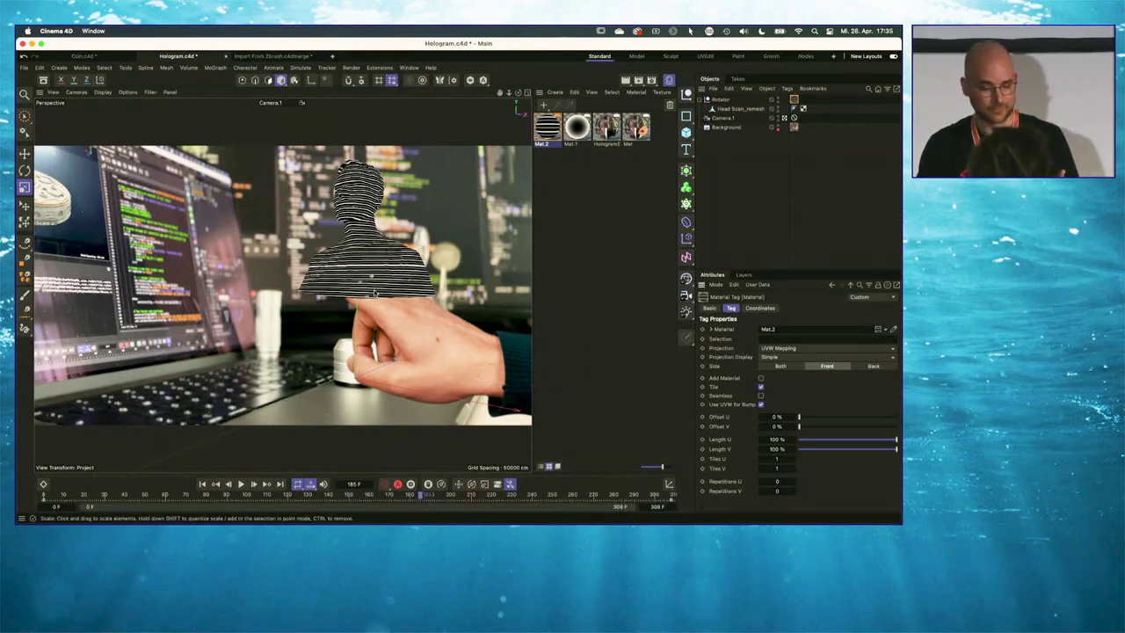
pyautogui.click(873, 367)
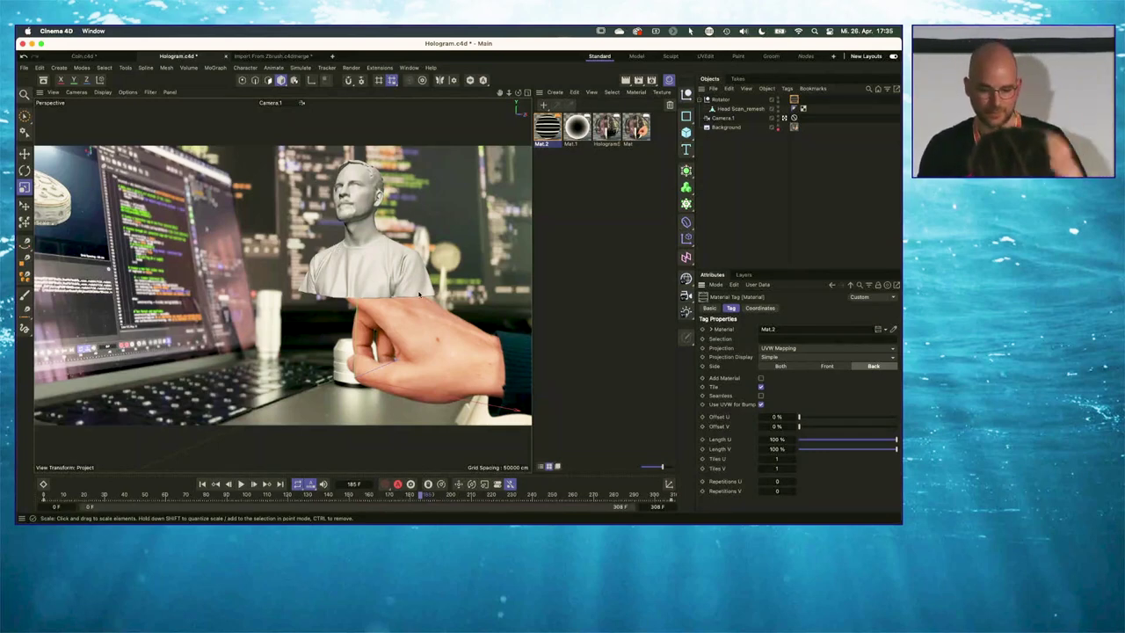
# Create a new material with Color and Reflectance disabled and the Alpha channel enabled
pyautogui.doubleClick(570, 188)
pyautogui.doubleClick(550, 126)
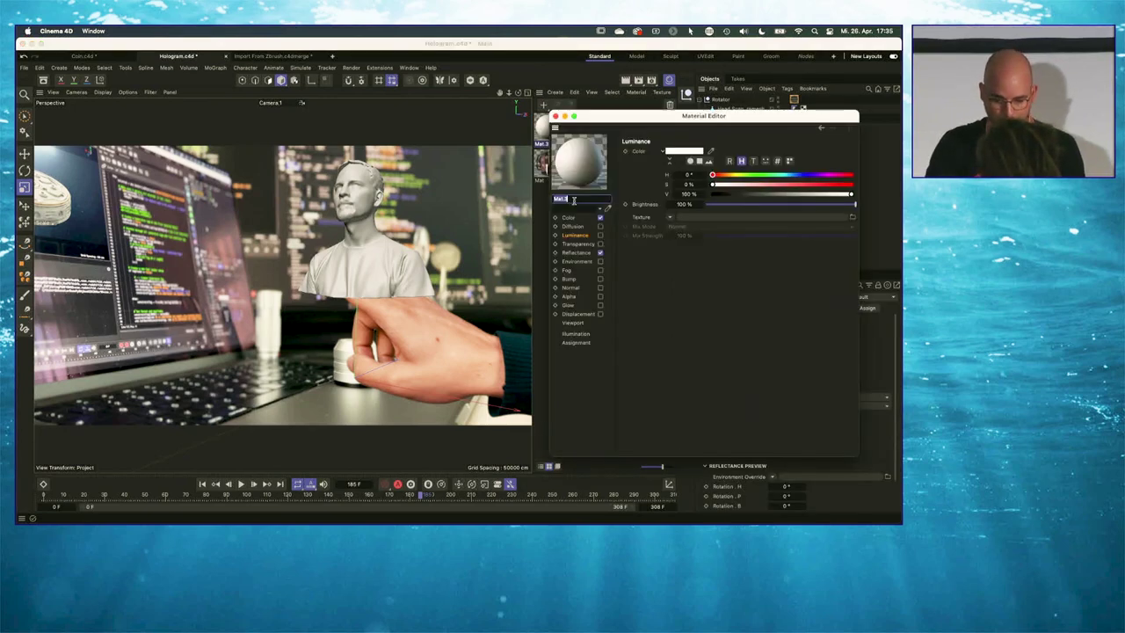
pyautogui.click(600, 217)
pyautogui.click(601, 252)
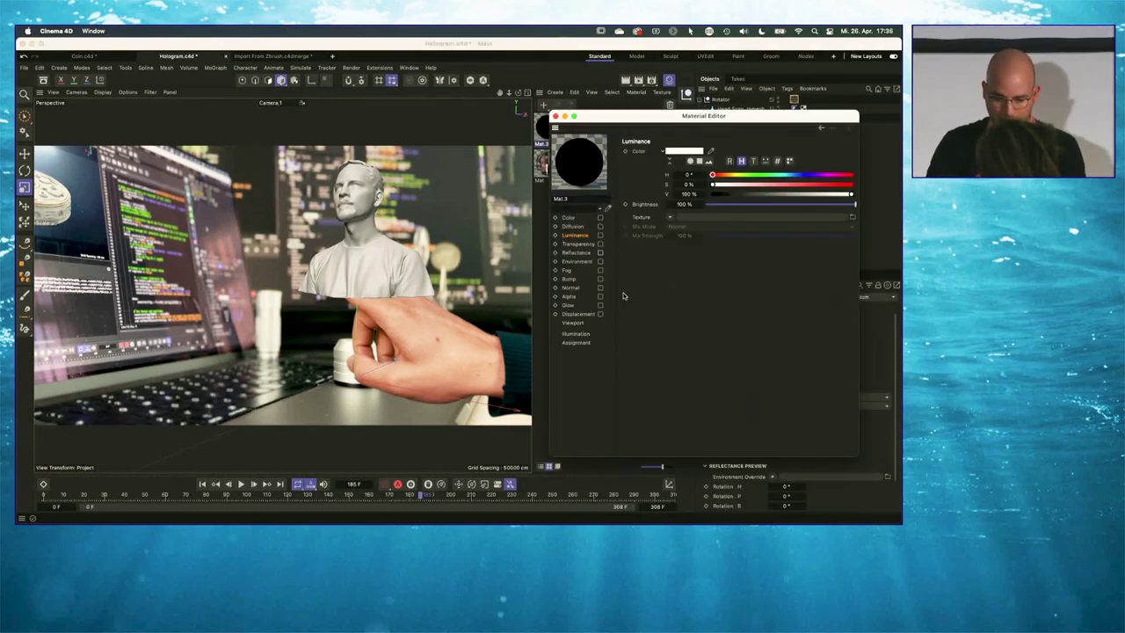
pyautogui.click(600, 299)
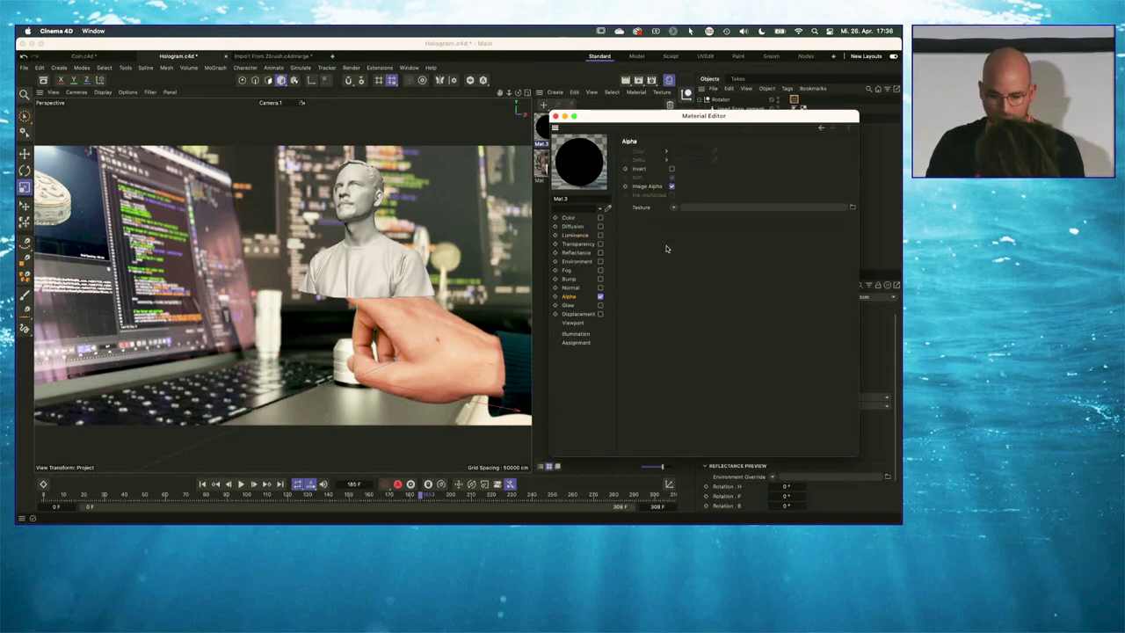
# Load a Color shader as the alpha texture of Mat.3, invert it, and close the material editor
pyautogui.click(673, 209)
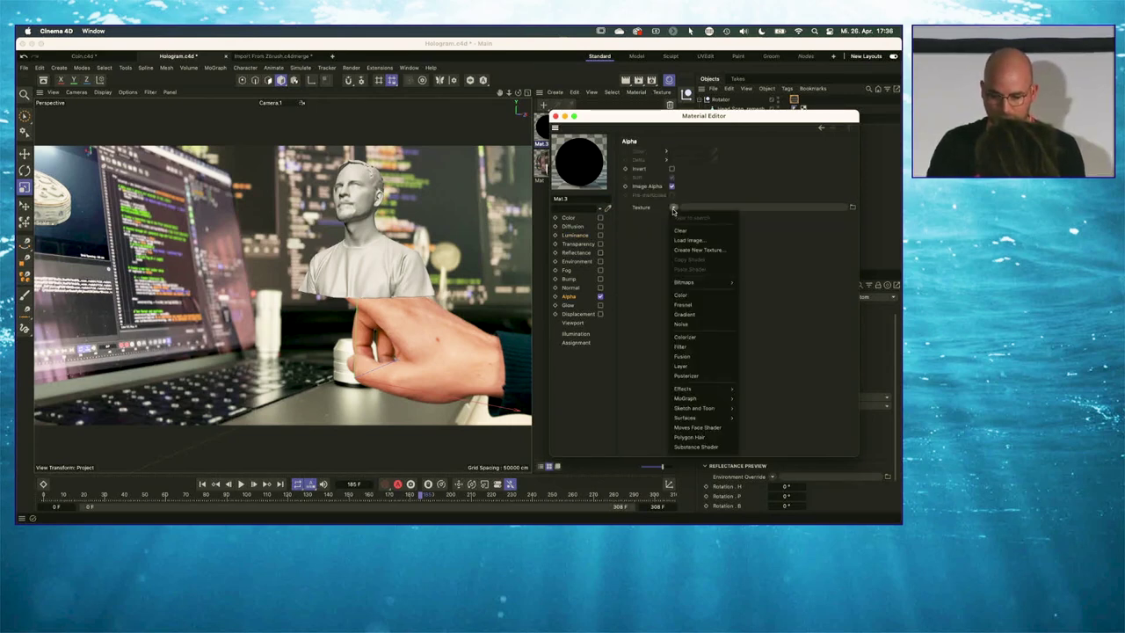
pyautogui.click(697, 296)
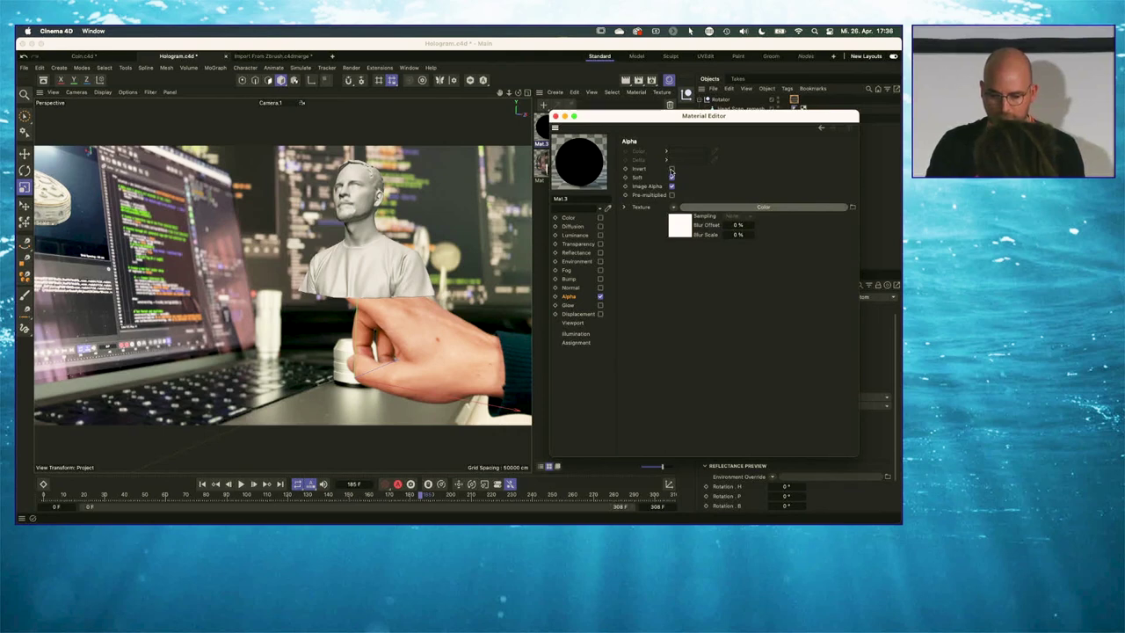
pyautogui.click(554, 116)
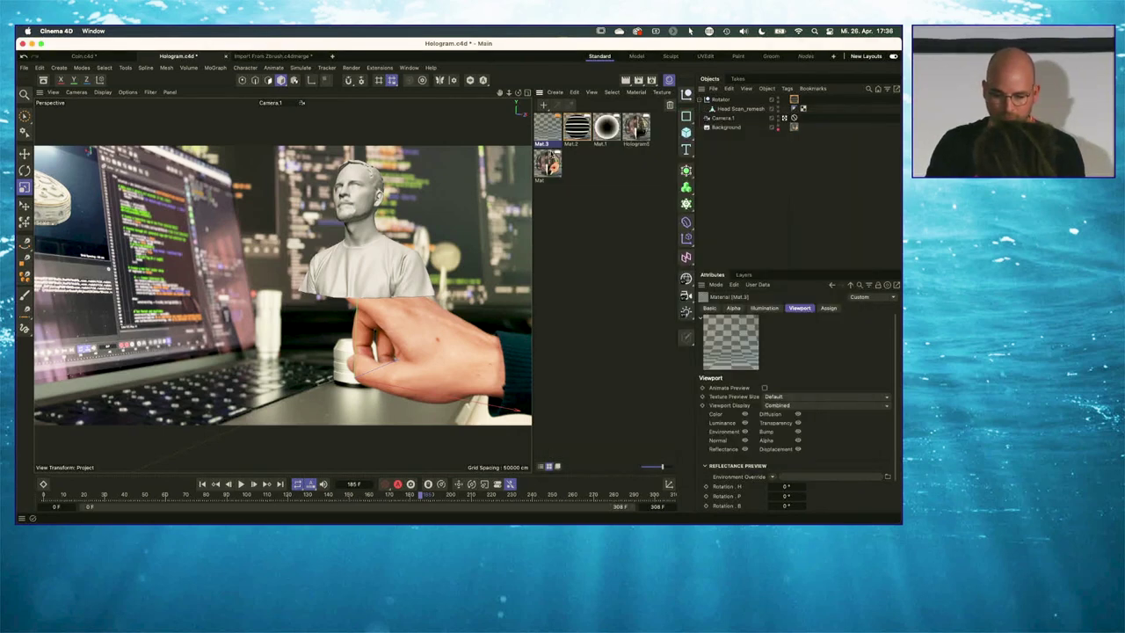
# Apply Mat.3 to the Rotator null as a second material, and select both of its material tags
pyautogui.moveTo(723, 102); pyautogui.dragTo(729, 108)
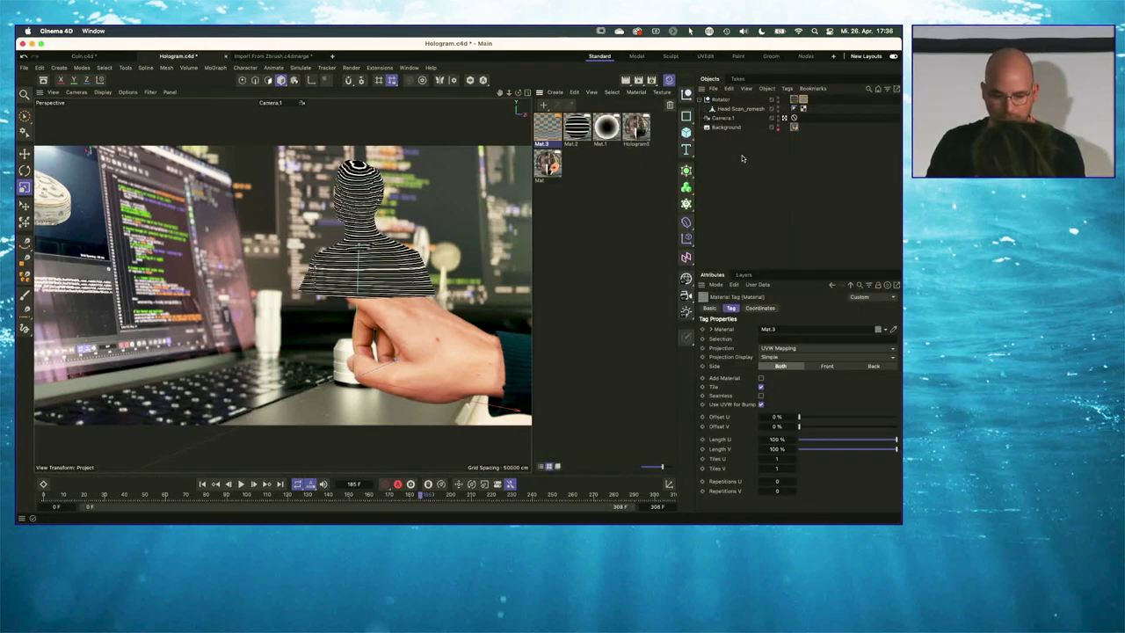
pyautogui.click(745, 161)
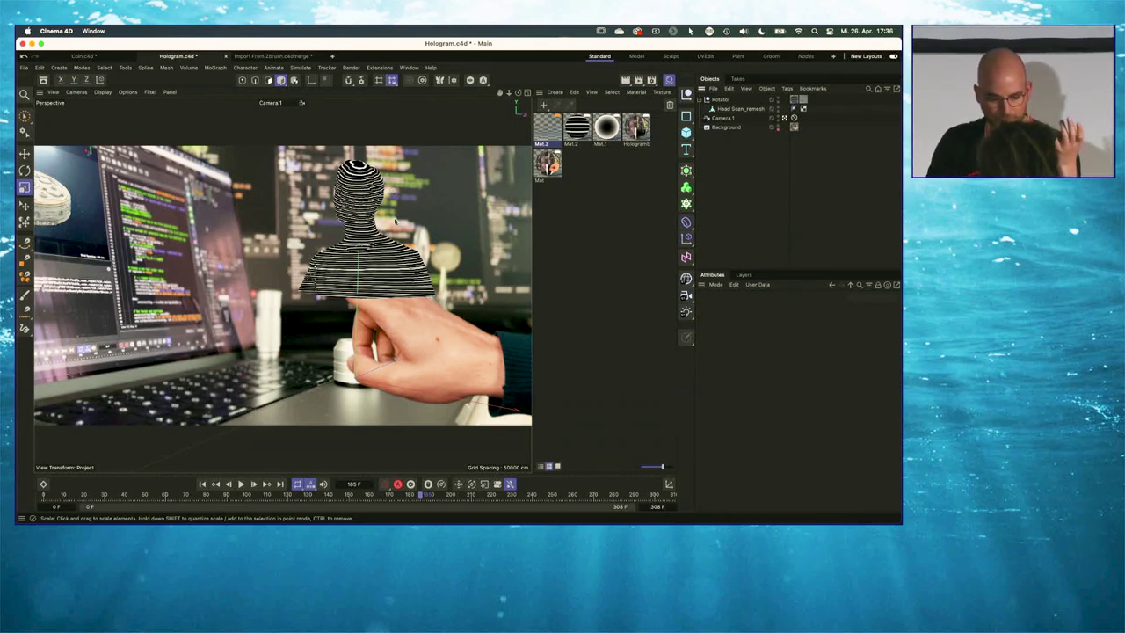
pyautogui.moveTo(816, 102); pyautogui.dragTo(793, 99)
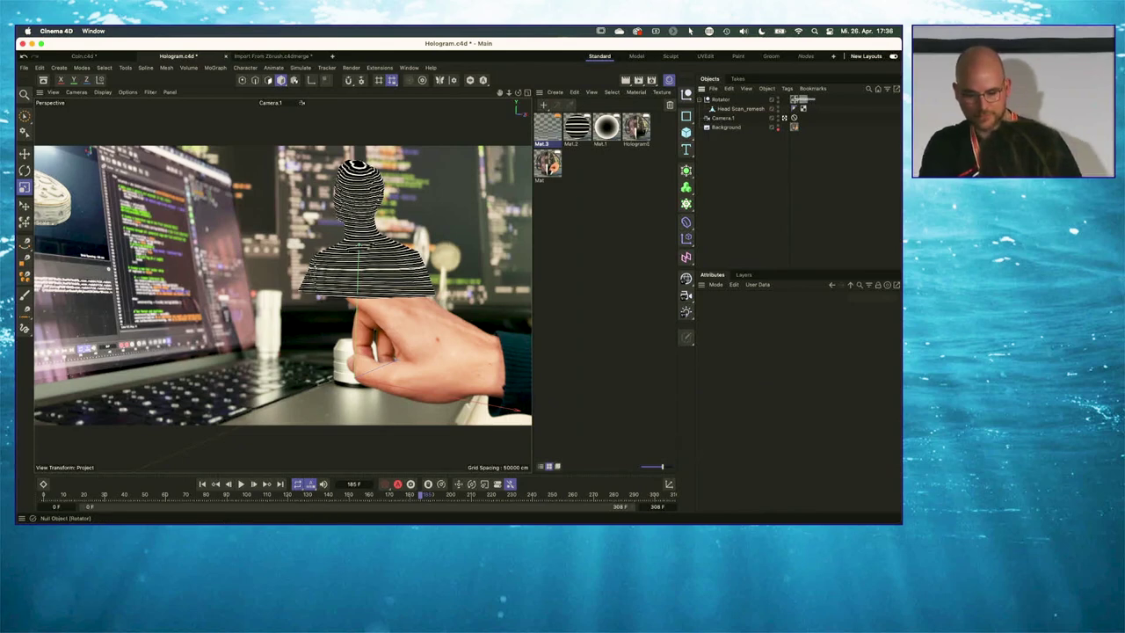
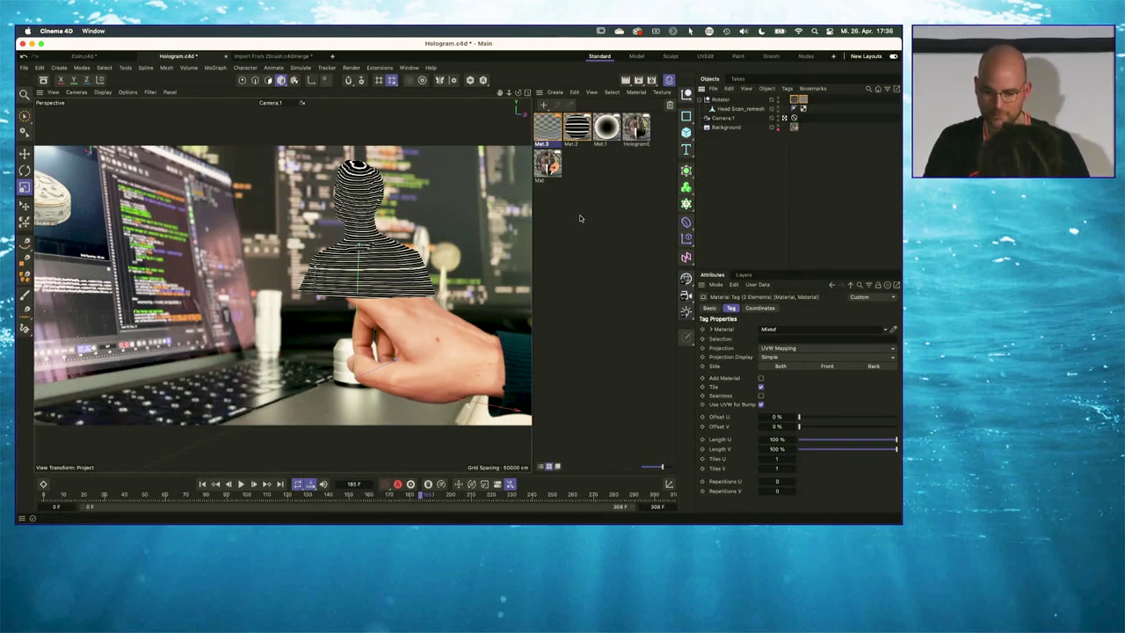
# Switch to After Effects and preview the 02_Hologram_Fresnel image sequence up to about 3 seconds
pyautogui.press('super+Tab')
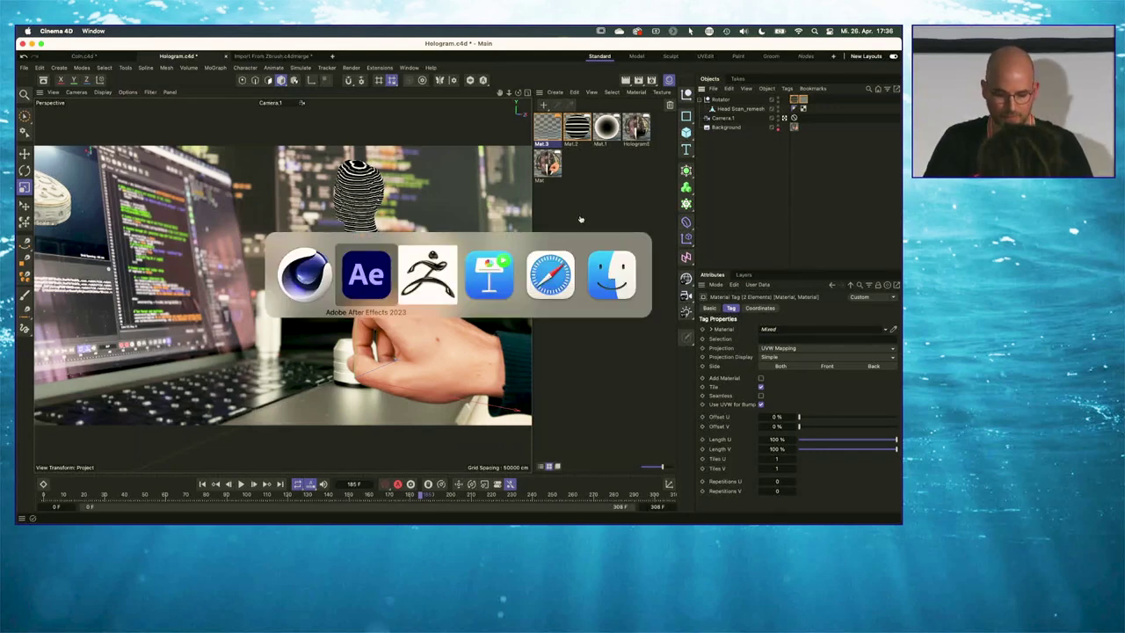
pyautogui.click(365, 275)
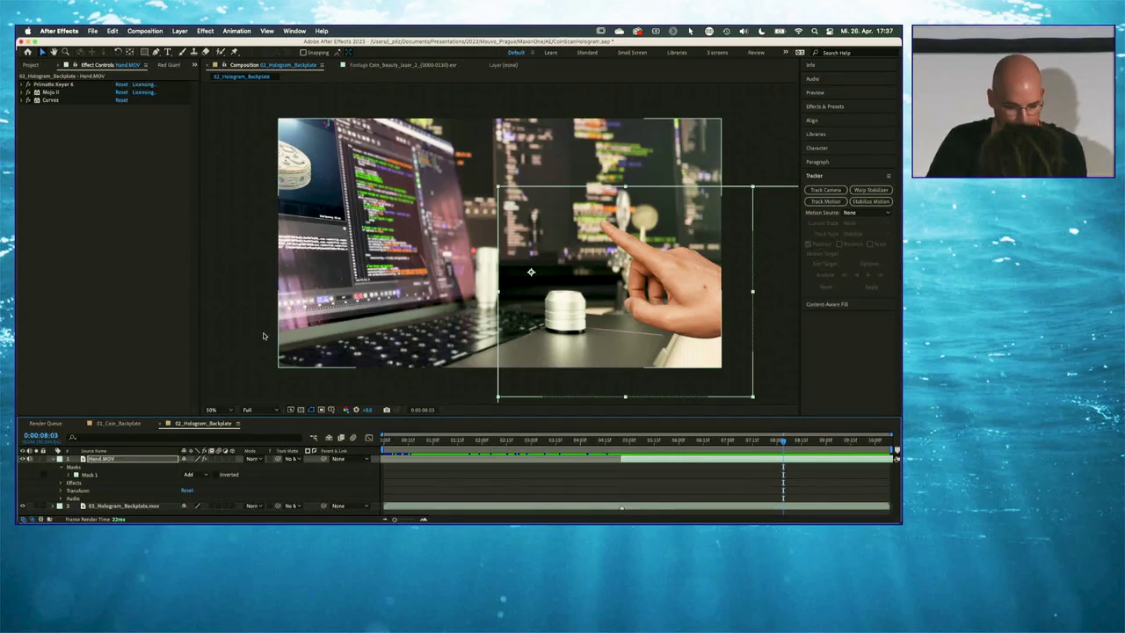
pyautogui.click(31, 66)
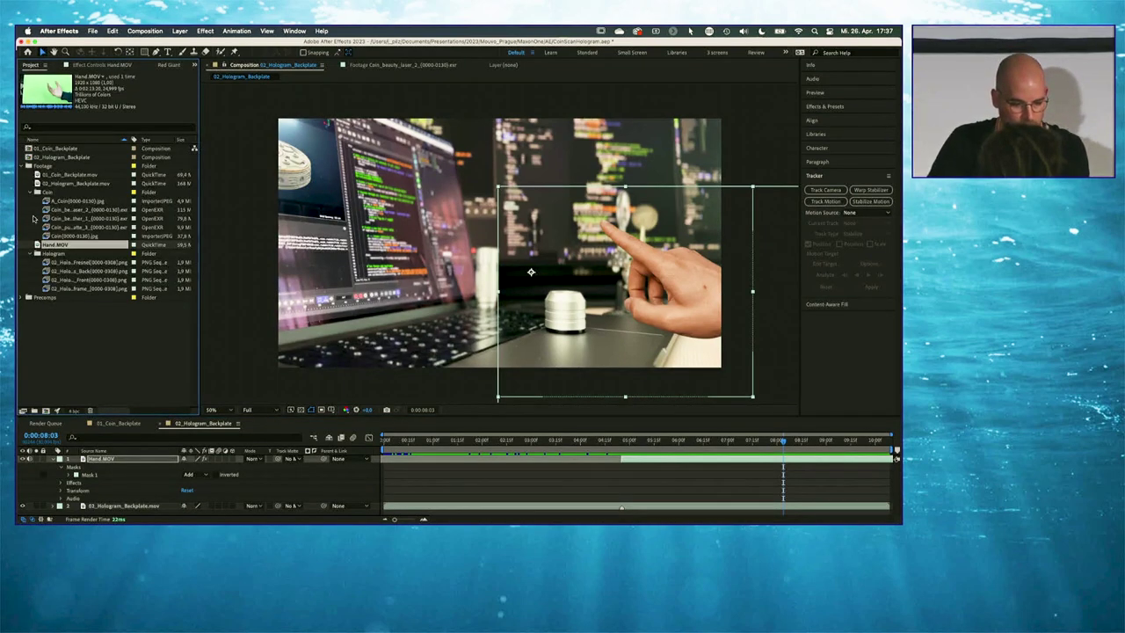
pyautogui.click(71, 264)
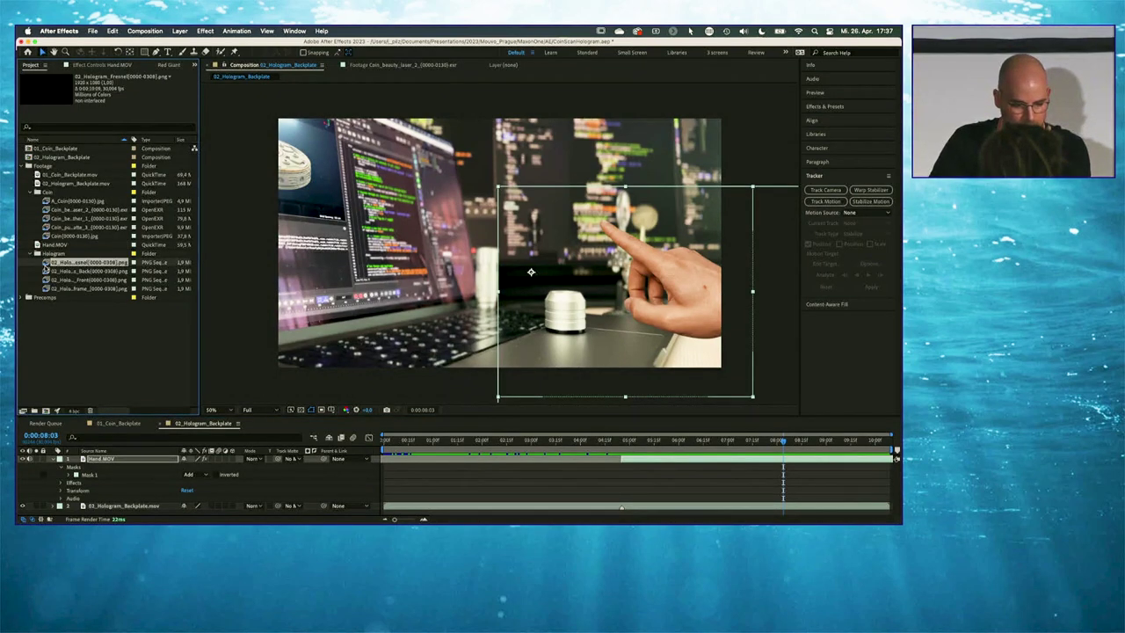
pyautogui.doubleClick(46, 265)
pyautogui.moveTo(277, 392); pyautogui.dragTo(392, 398)
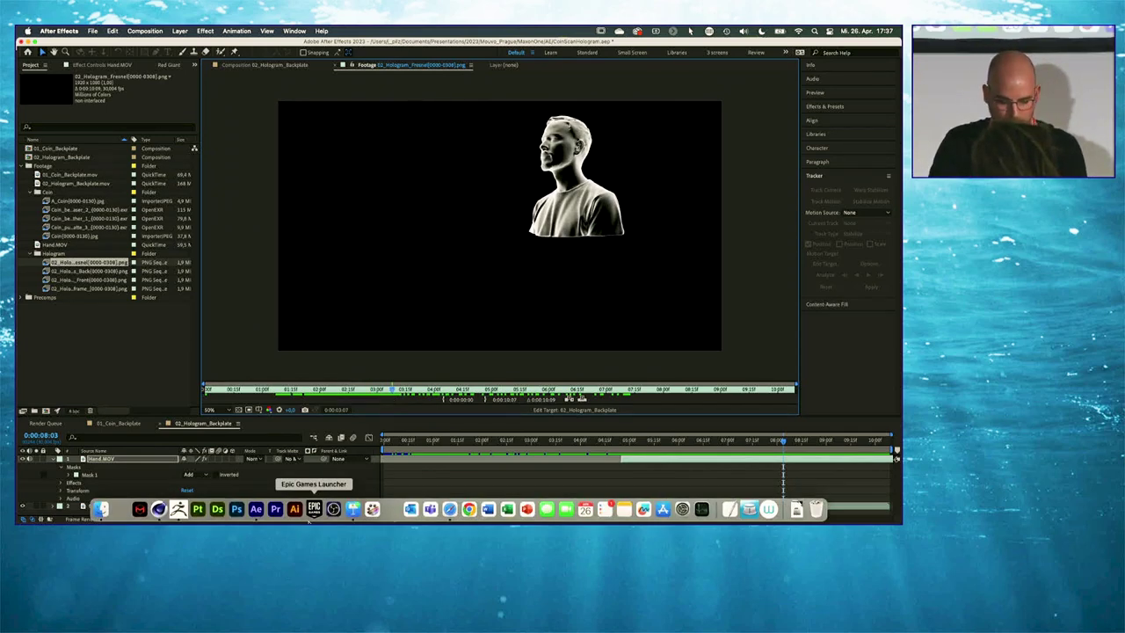
# Switch back to Cinema 4D and delete both material tags from the Rotator null
pyautogui.press('super+Tab')
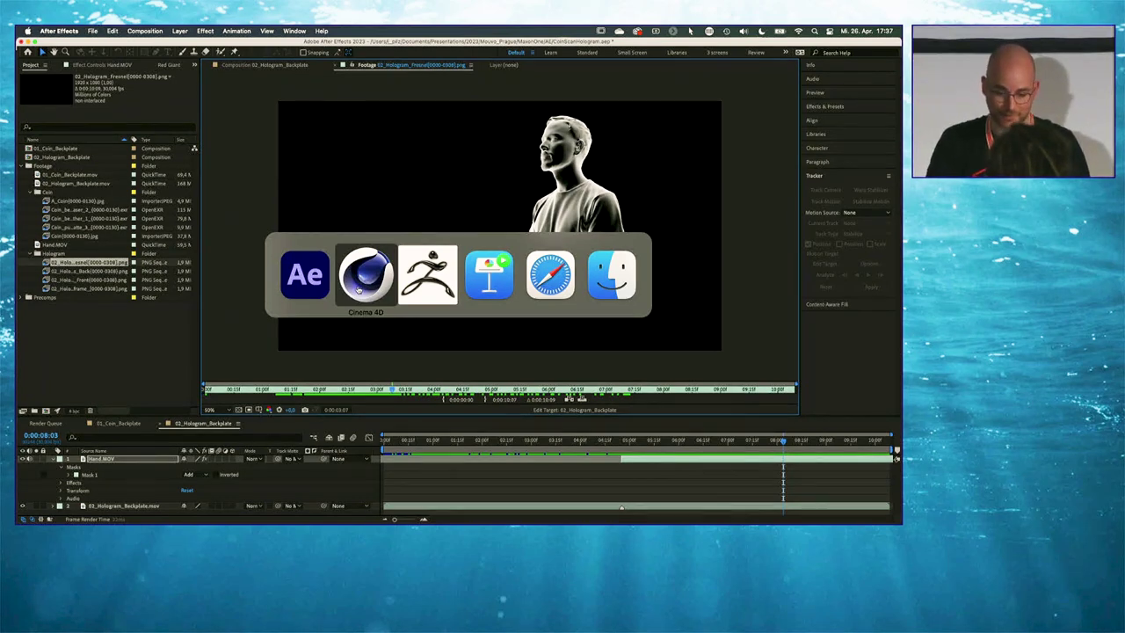
pyautogui.click(358, 290)
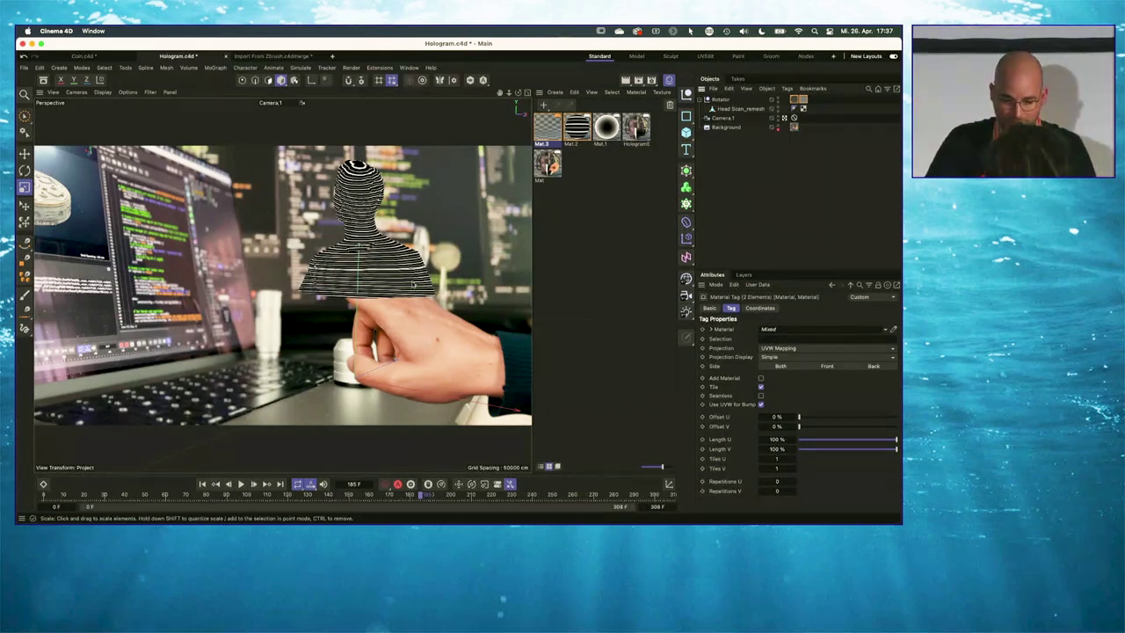
pyautogui.click(801, 101)
pyautogui.press('Delete')
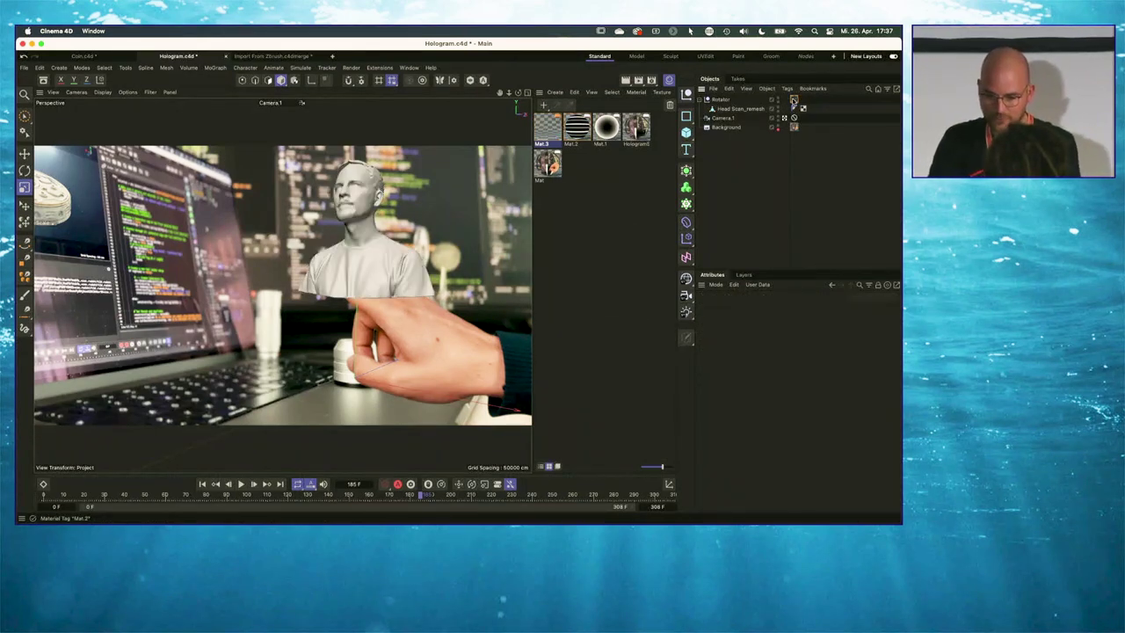
# Keyframe the Rotator's Viewport Visibility and Renderer Visibility as Default at frame 73
pyautogui.moveTo(240, 495); pyautogui.dragTo(193, 499)
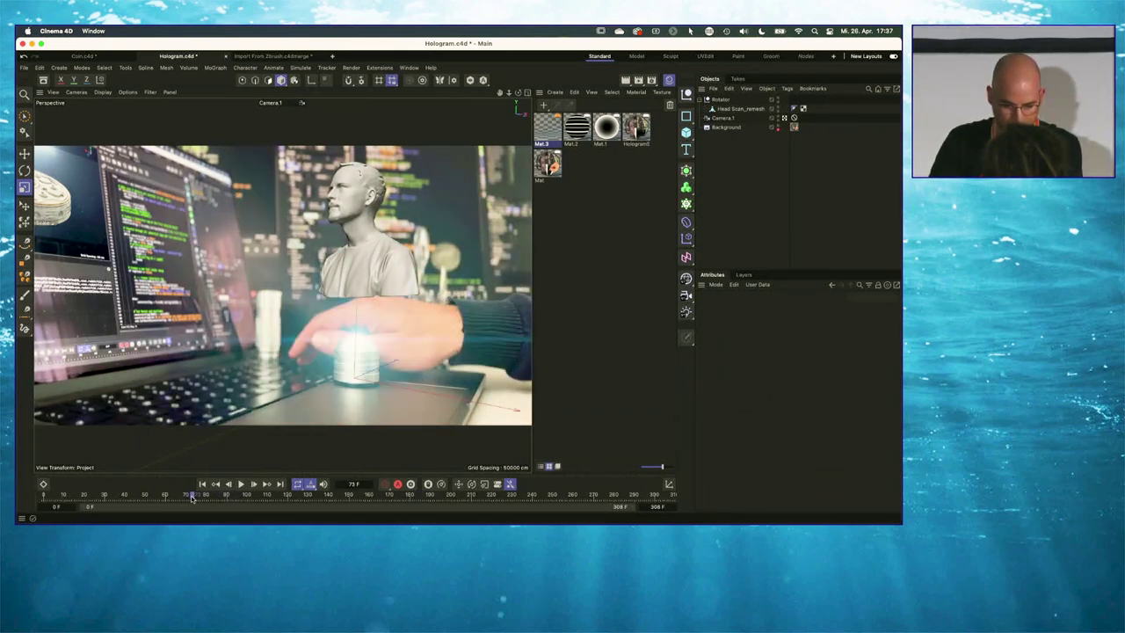
pyautogui.click(721, 99)
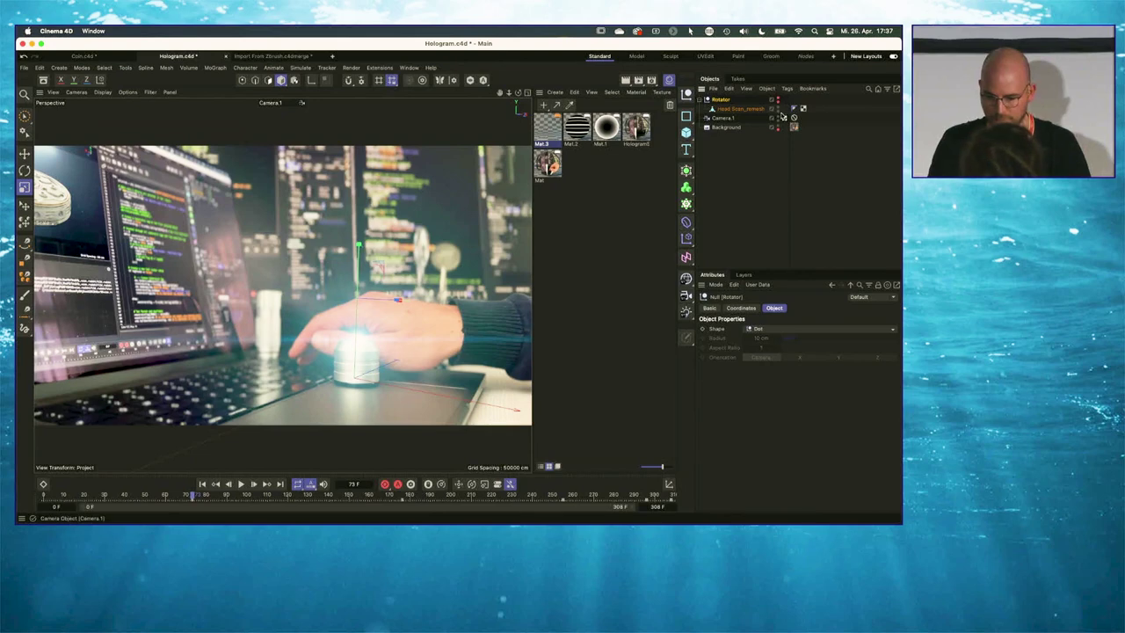
pyautogui.click(709, 307)
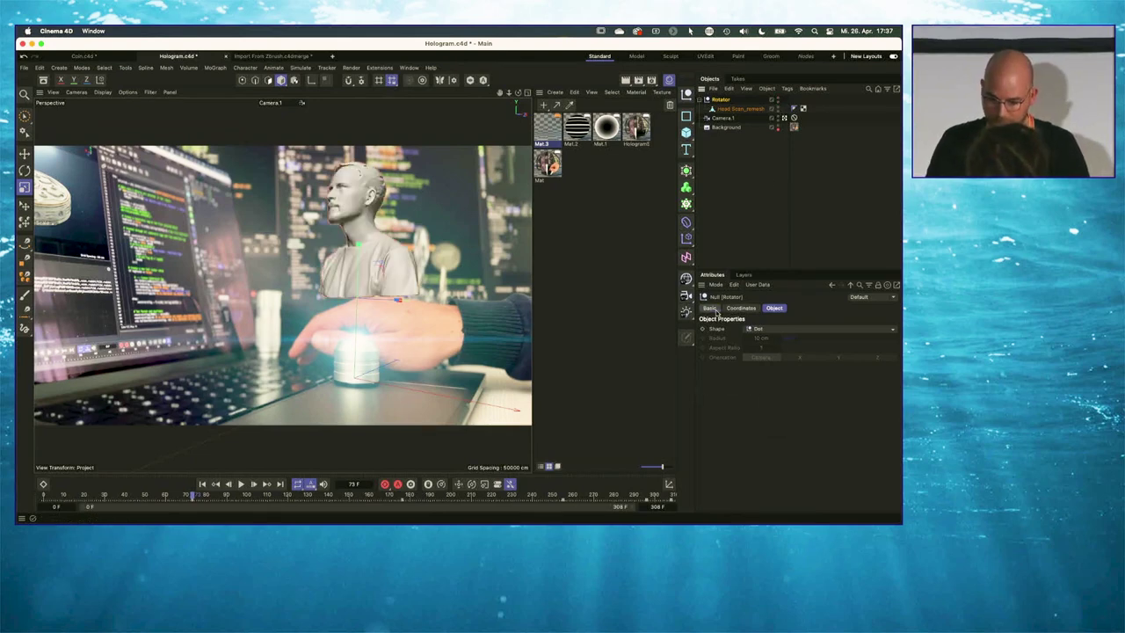
pyautogui.click(703, 370)
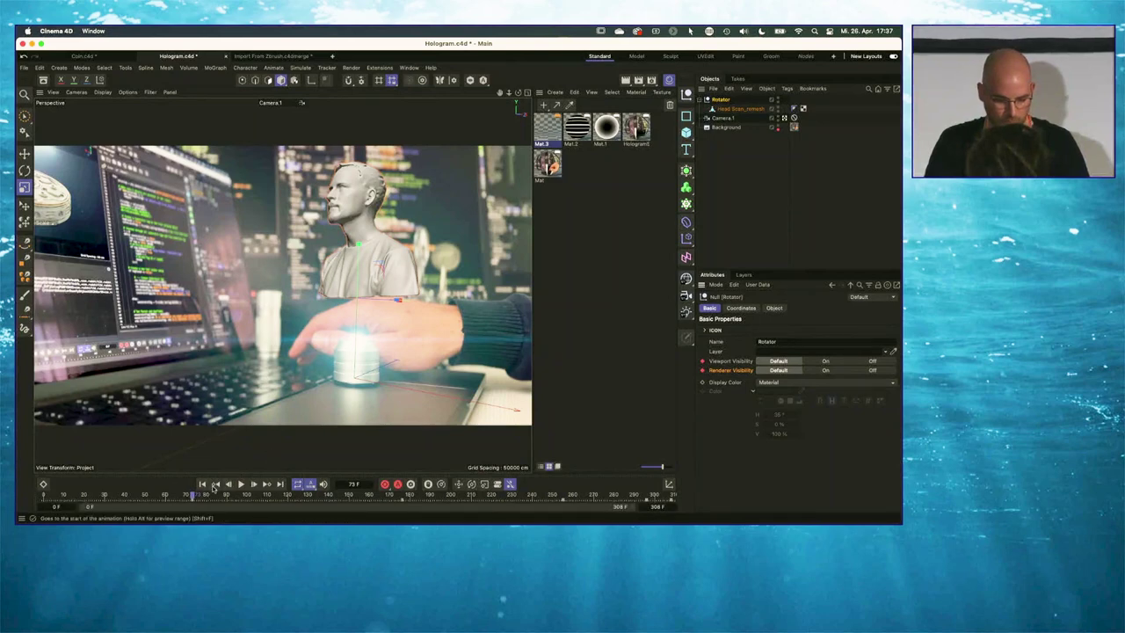
# Keyframe the Rotator's Viewport and Renderer Visibility as Off at frame 72, then check the bust's appearance and stop at frame 73
pyautogui.click(229, 484)
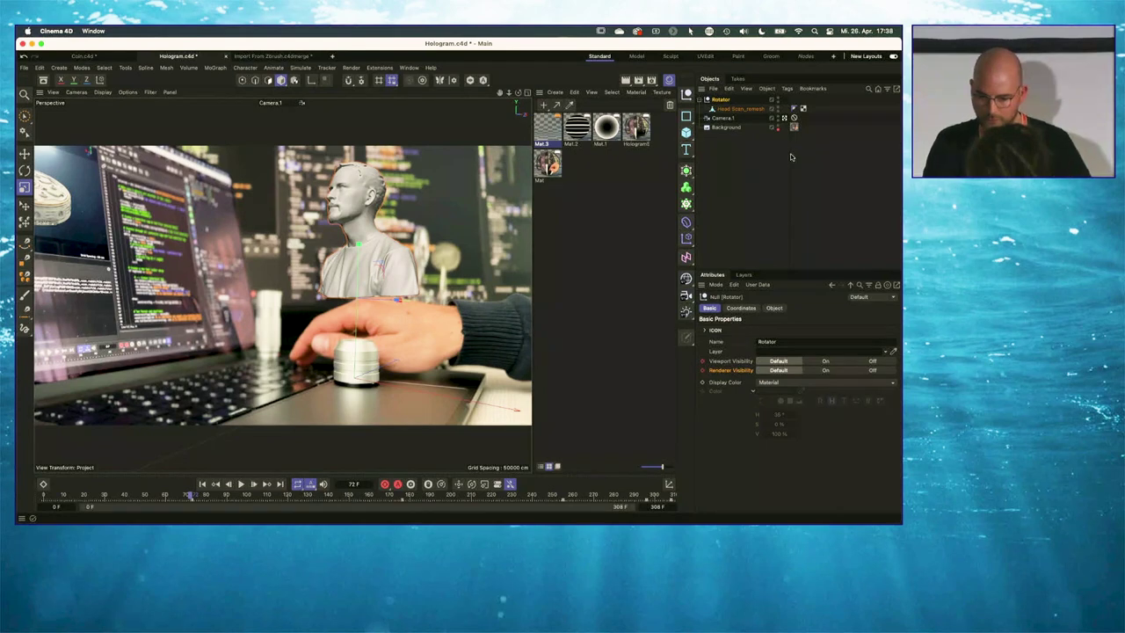
pyautogui.click(880, 361)
pyautogui.click(879, 370)
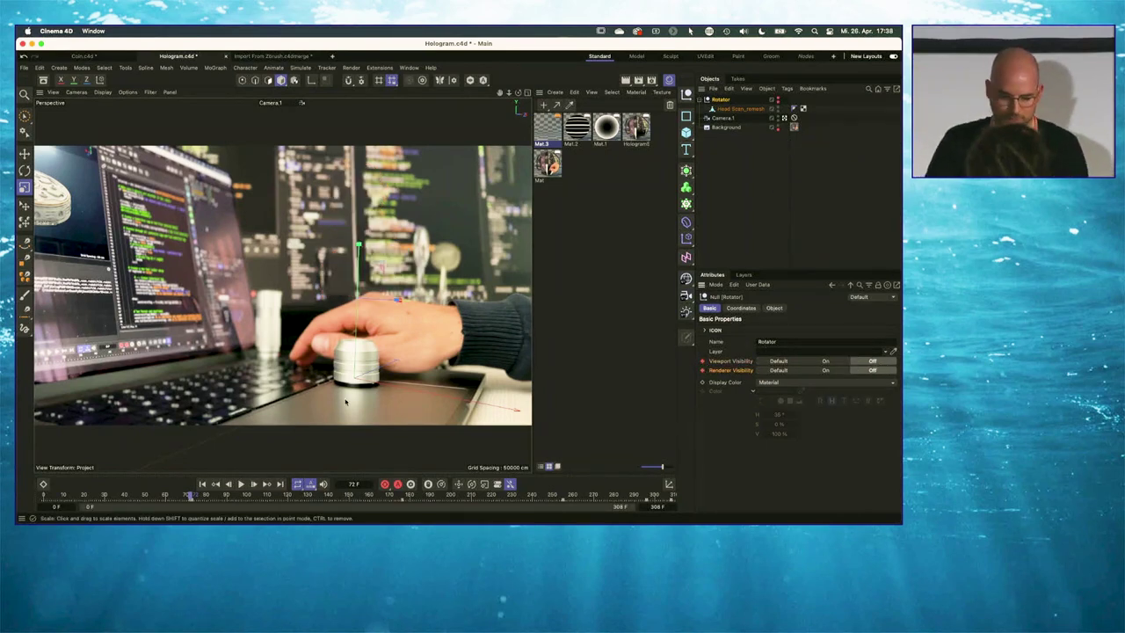
pyautogui.click(185, 495)
pyautogui.press('super+z')
pyautogui.press('super+z')
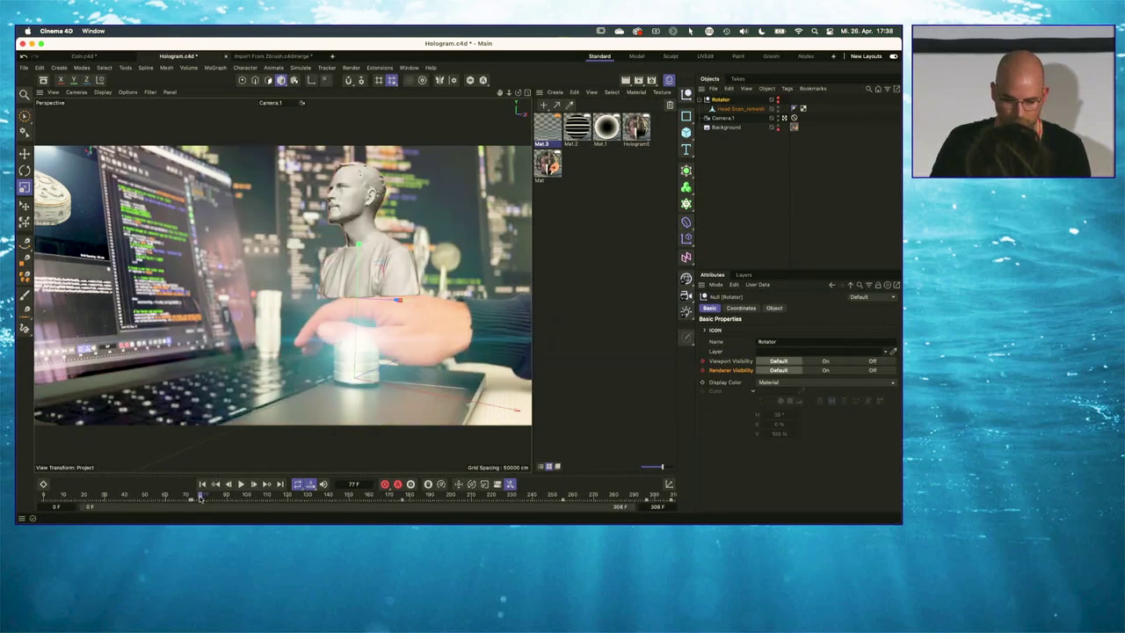
pyautogui.click(202, 497)
pyautogui.moveTo(201, 497); pyautogui.dragTo(193, 504)
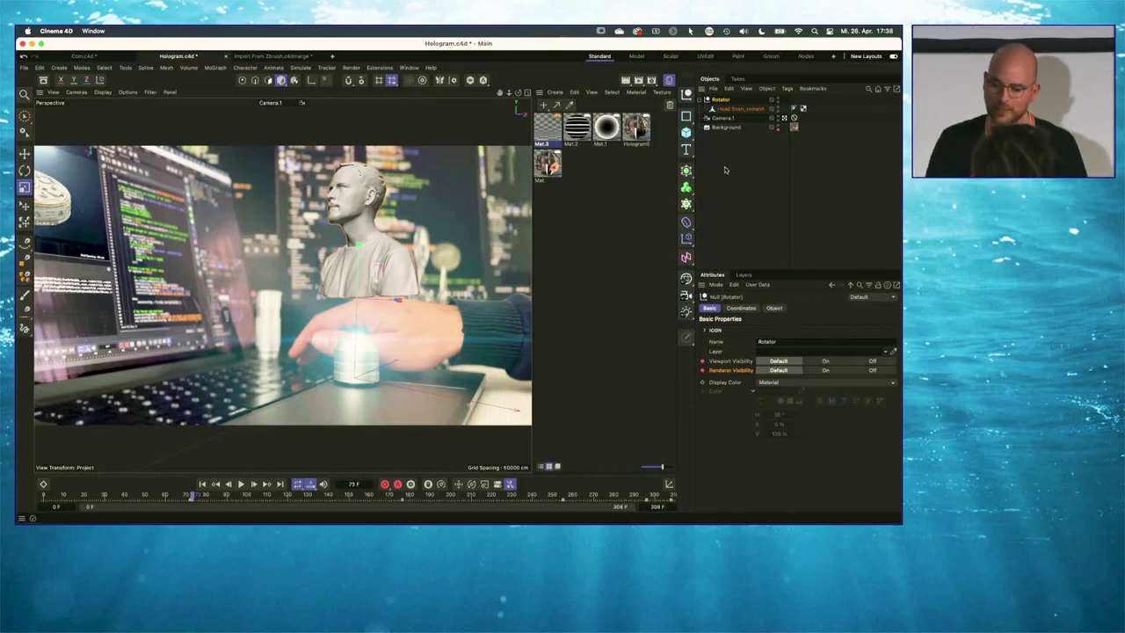
# Place the Head Scan_remesh object inside a Volume Builder, and nest the builder in a Volume Mesher
pyautogui.press('Down')
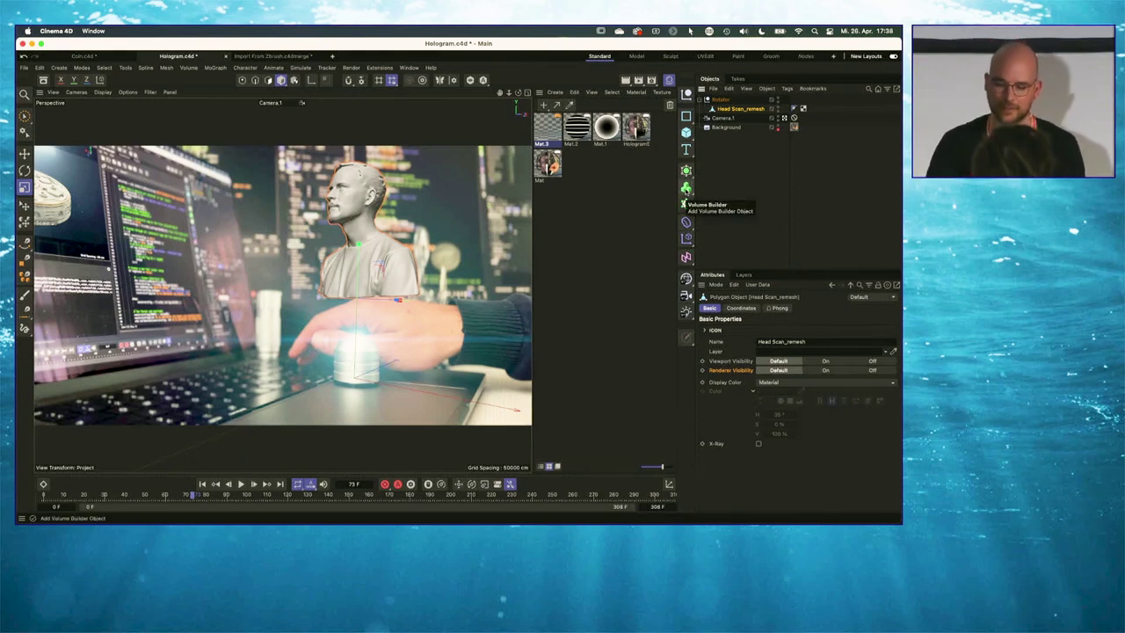
pyautogui.click(687, 187)
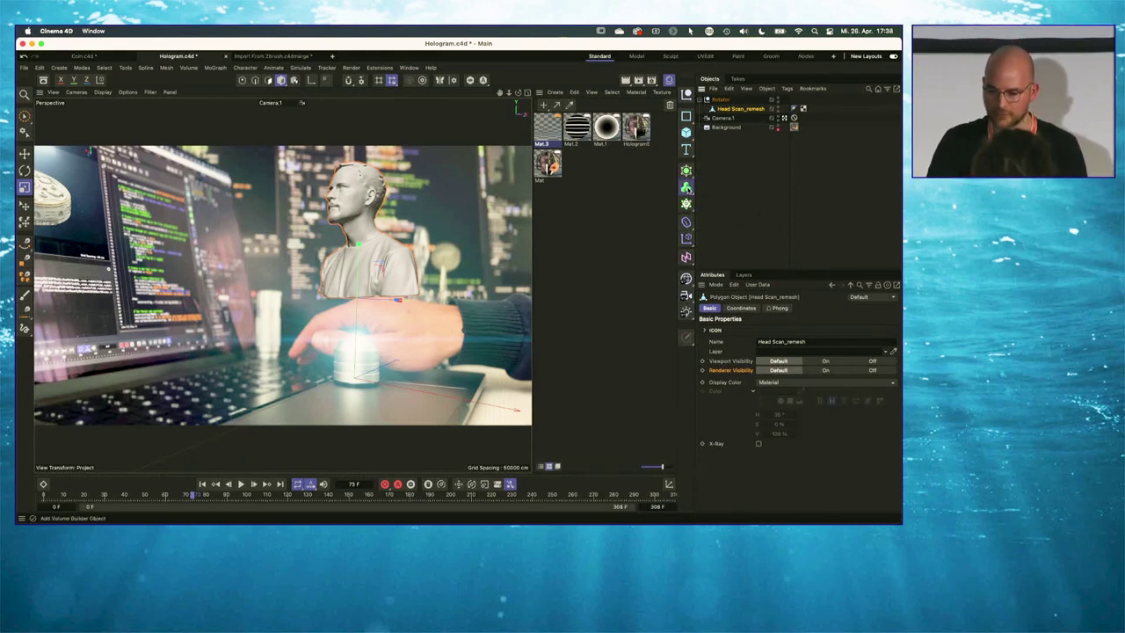
pyautogui.moveTo(686, 187); pyautogui.dragTo(756, 234)
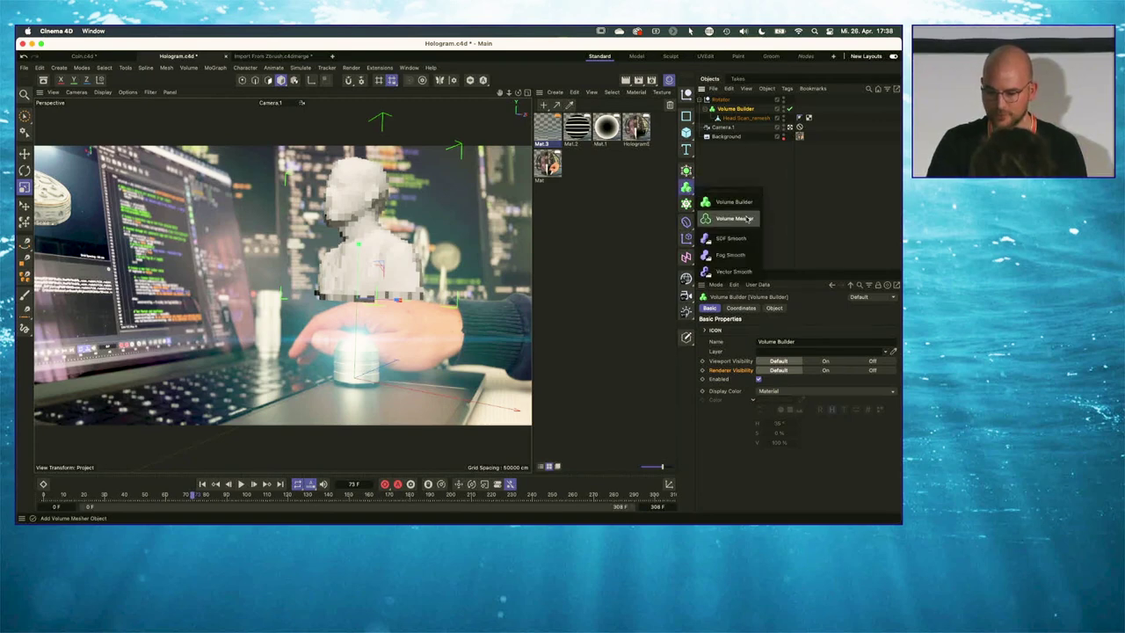
pyautogui.click(747, 219)
# Try voxel sizes of 1 cm, 20 cm and 14.8 cm on the Volume Builder
pyautogui.click(743, 118)
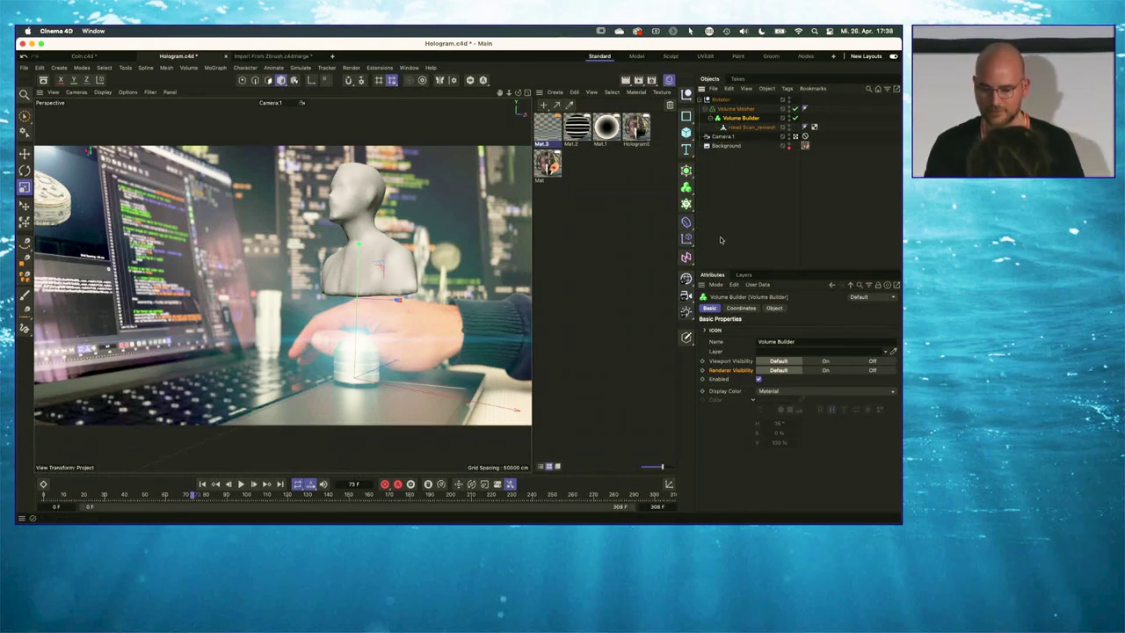
pyautogui.click(773, 309)
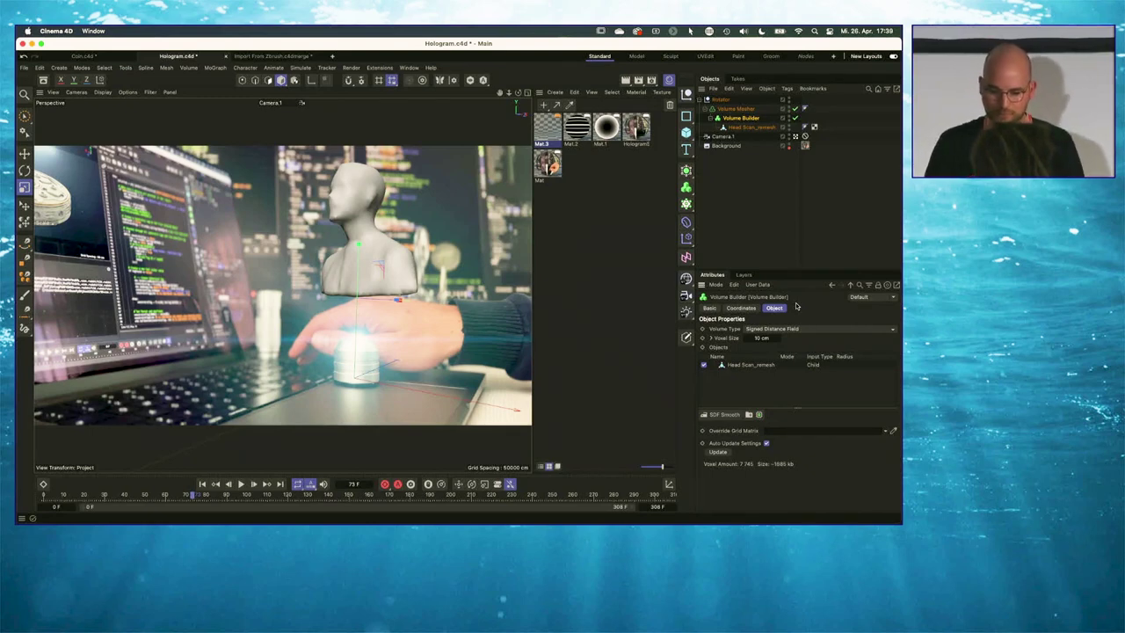
pyautogui.click(761, 338)
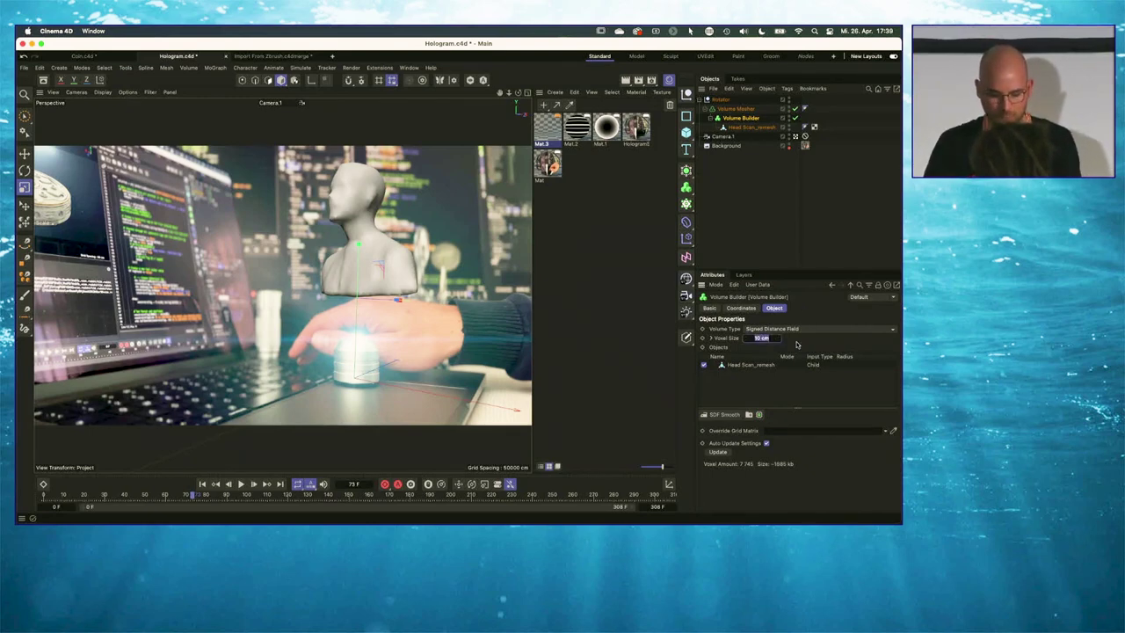
pyautogui.write('1')
pyautogui.press('Return')
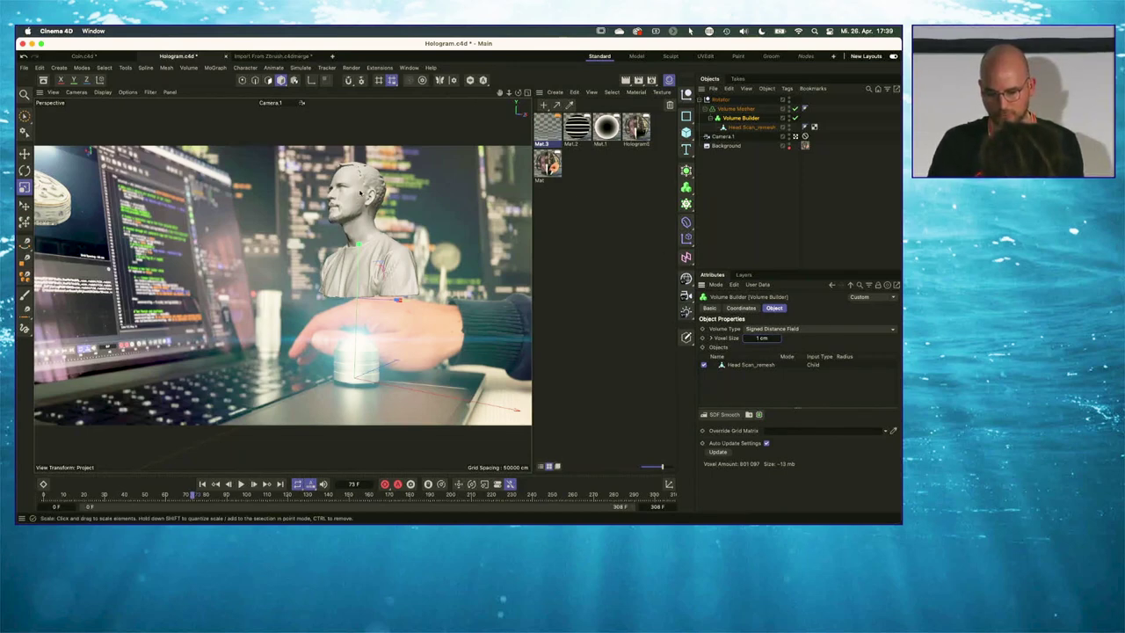
pyautogui.click(761, 338)
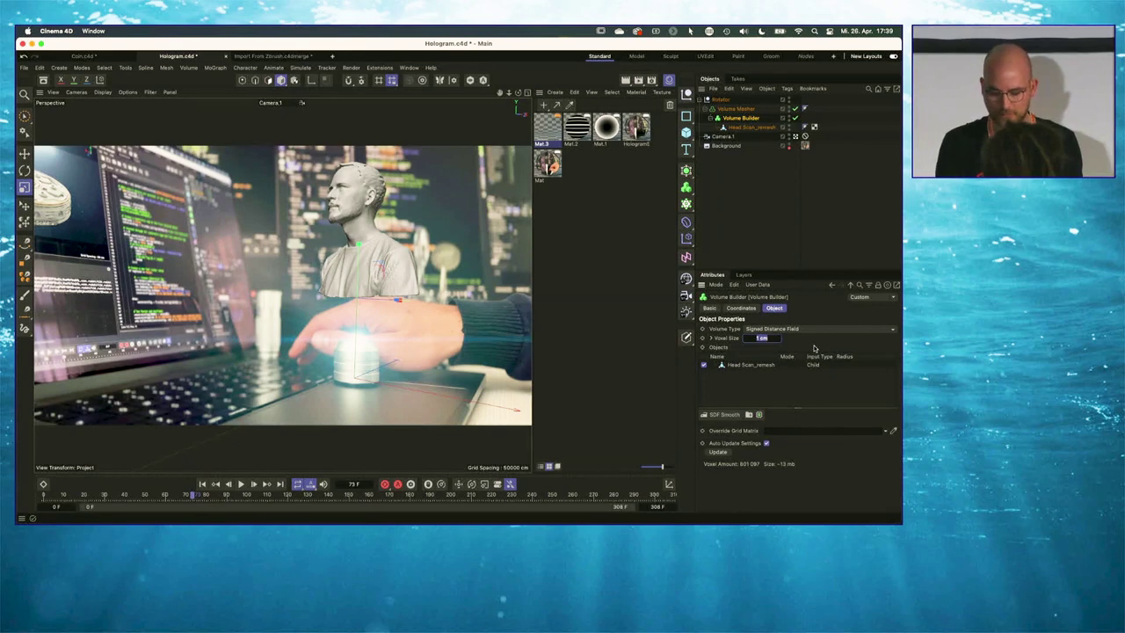
pyautogui.write('20')
pyautogui.press('Return')
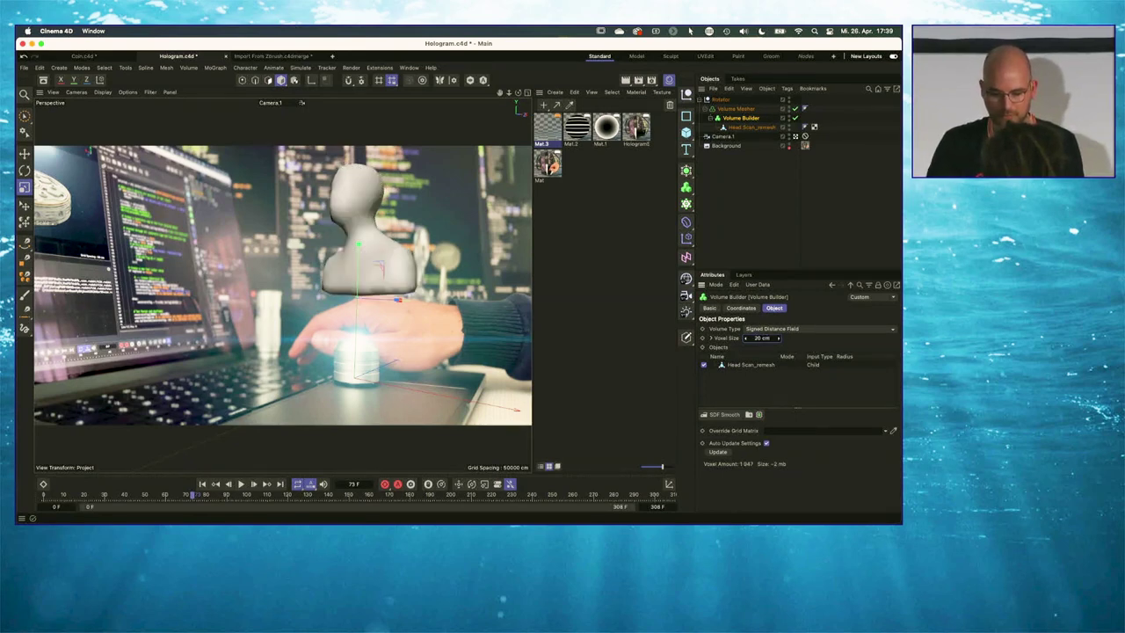
pyautogui.moveTo(761, 337); pyautogui.dragTo(726, 337)
# Set the Volume Builder's voxel size to 20 cm and keyframe it at frame 73
pyautogui.click(767, 338)
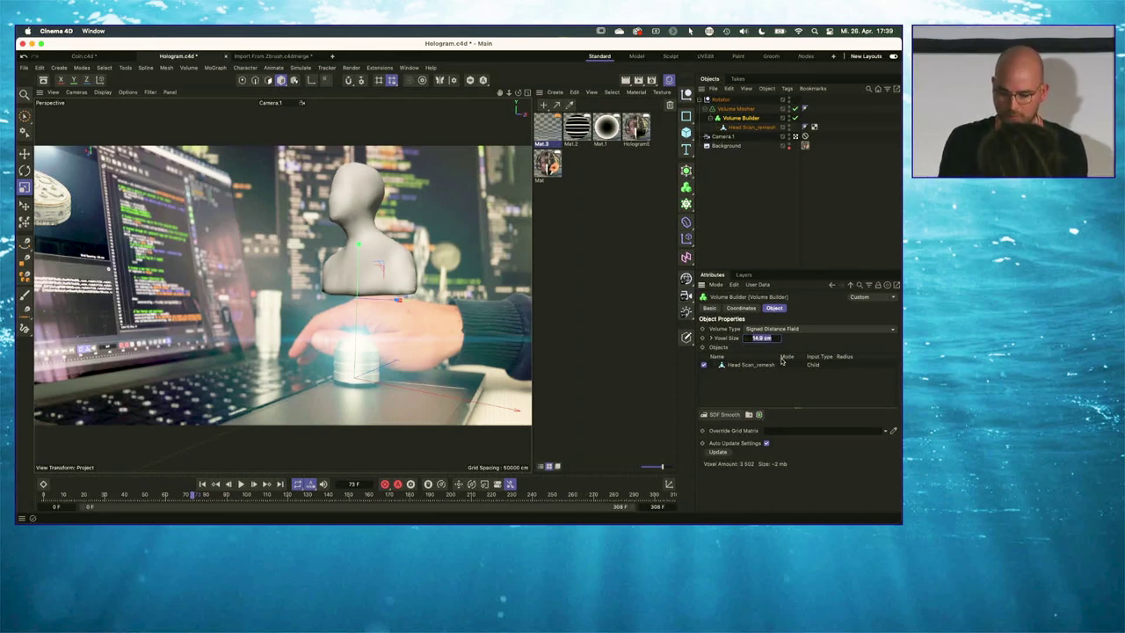
pyautogui.write('5')
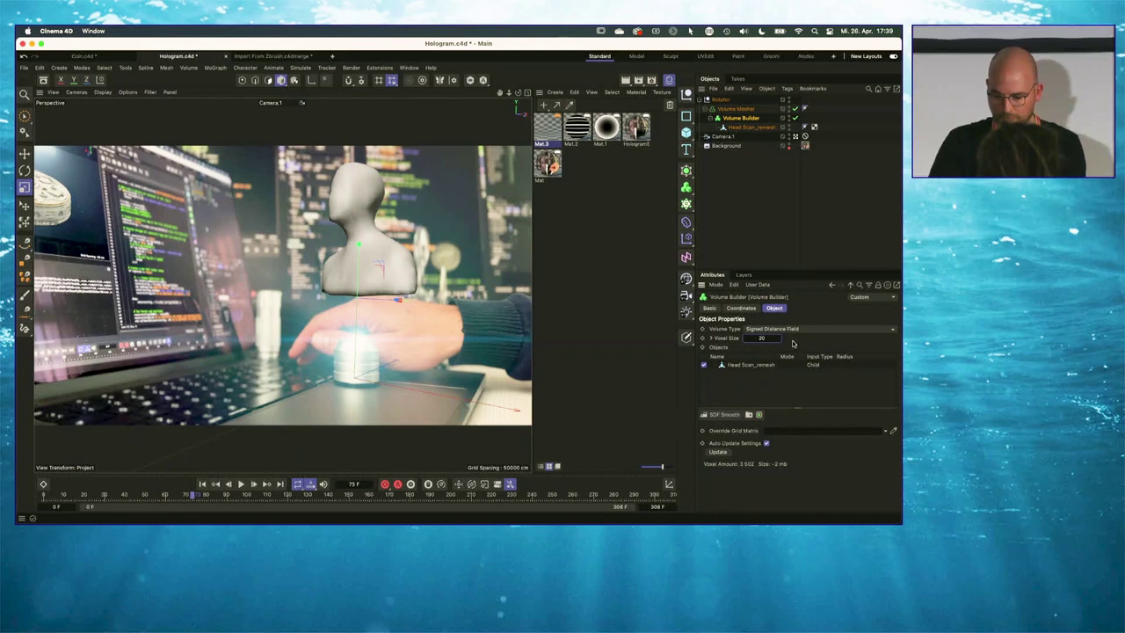
pyautogui.press('Return')
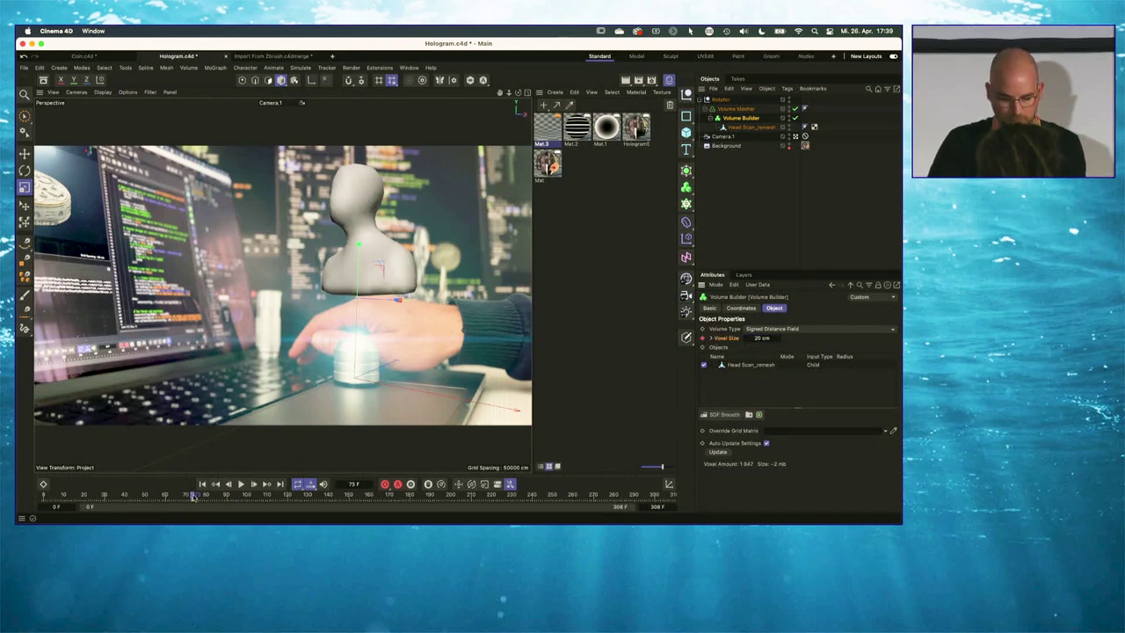
# Set the Volume Builder's voxel size to 1 cm and keyframe it at frame 94
pyautogui.moveTo(193, 497); pyautogui.dragTo(234, 496)
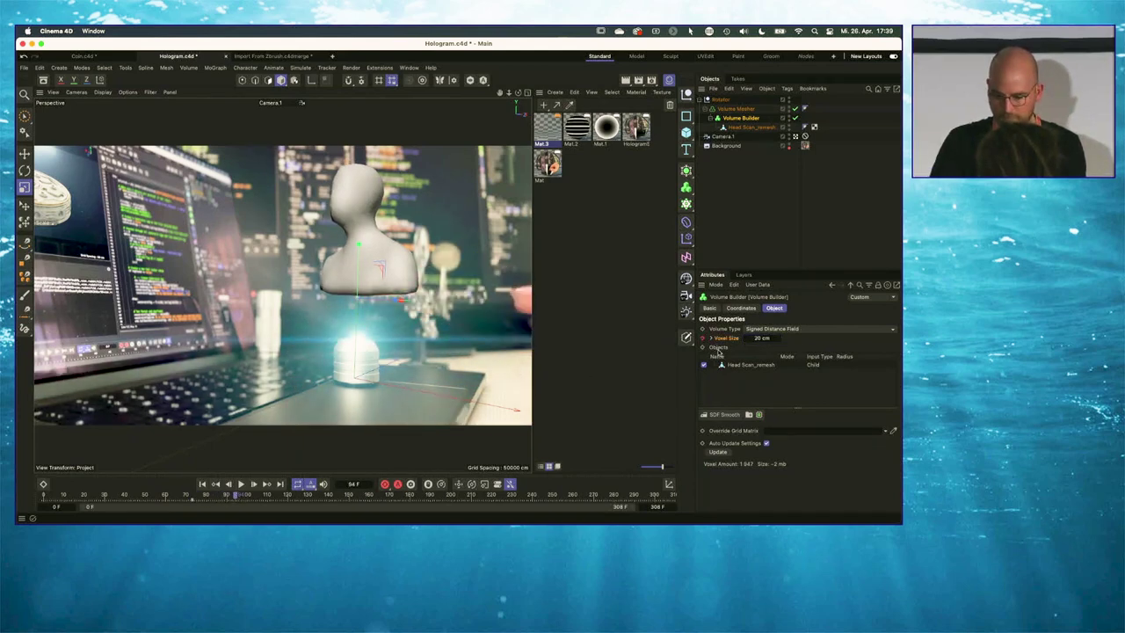
pyautogui.doubleClick(761, 337)
pyautogui.write('1')
pyautogui.press('Return')
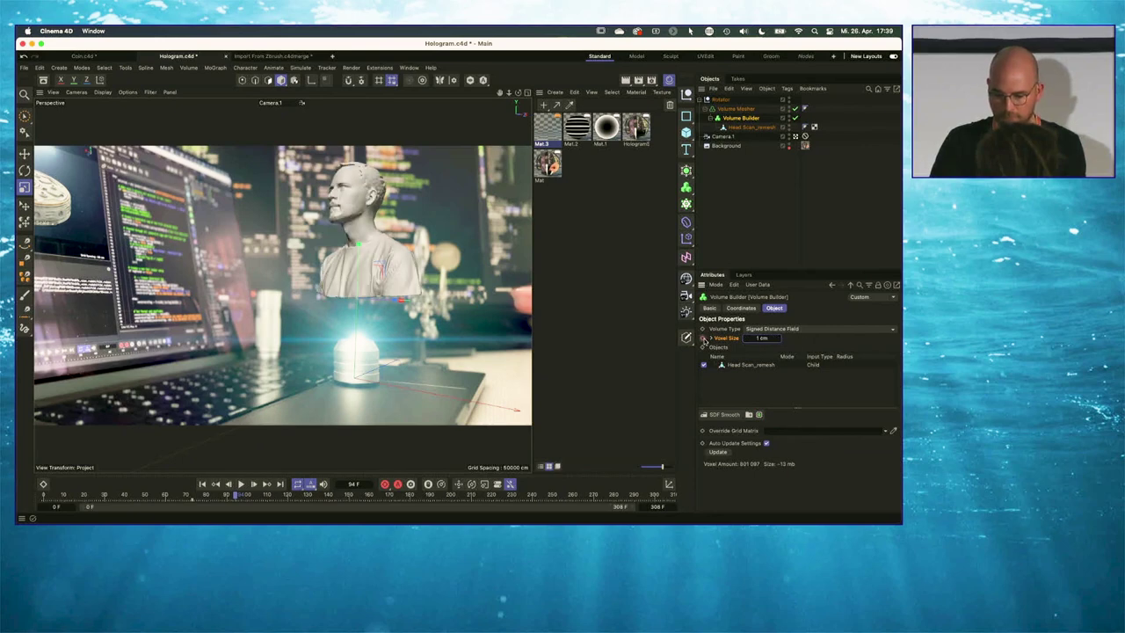
pyautogui.moveTo(238, 497)
pyautogui.mouseDown()
pyautogui.moveTo(183, 495)
pyautogui.moveTo(255, 506)
pyautogui.mouseUp()
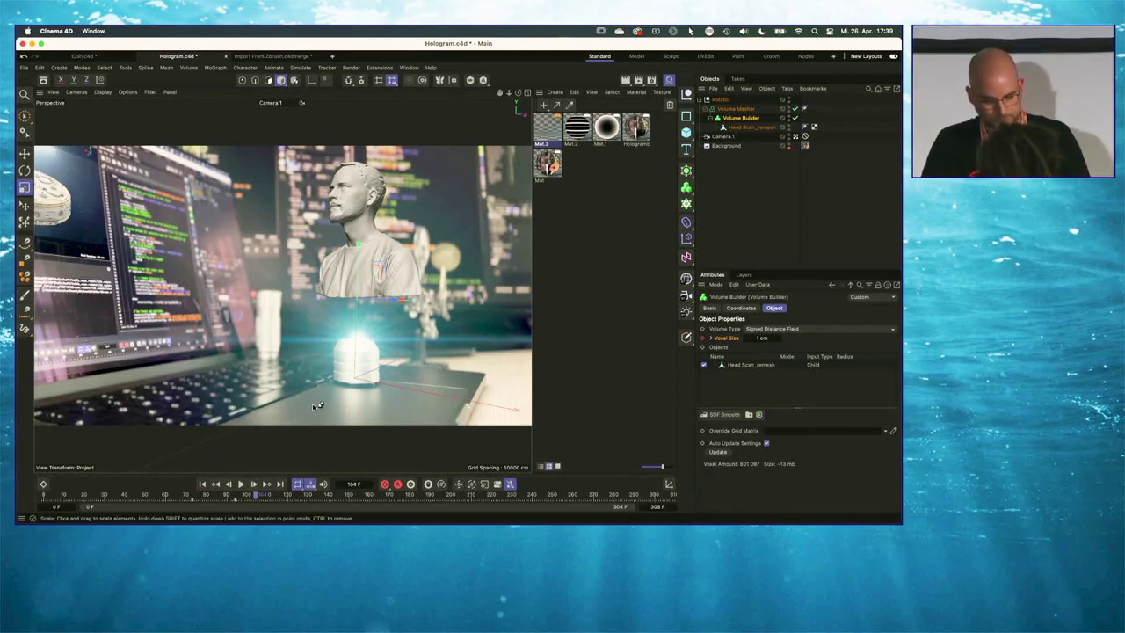
# Switch to After Effects and review the rendered hologram Fresnel, Lines_Back and Lines_Front sequences
pyautogui.press('super+Tab')
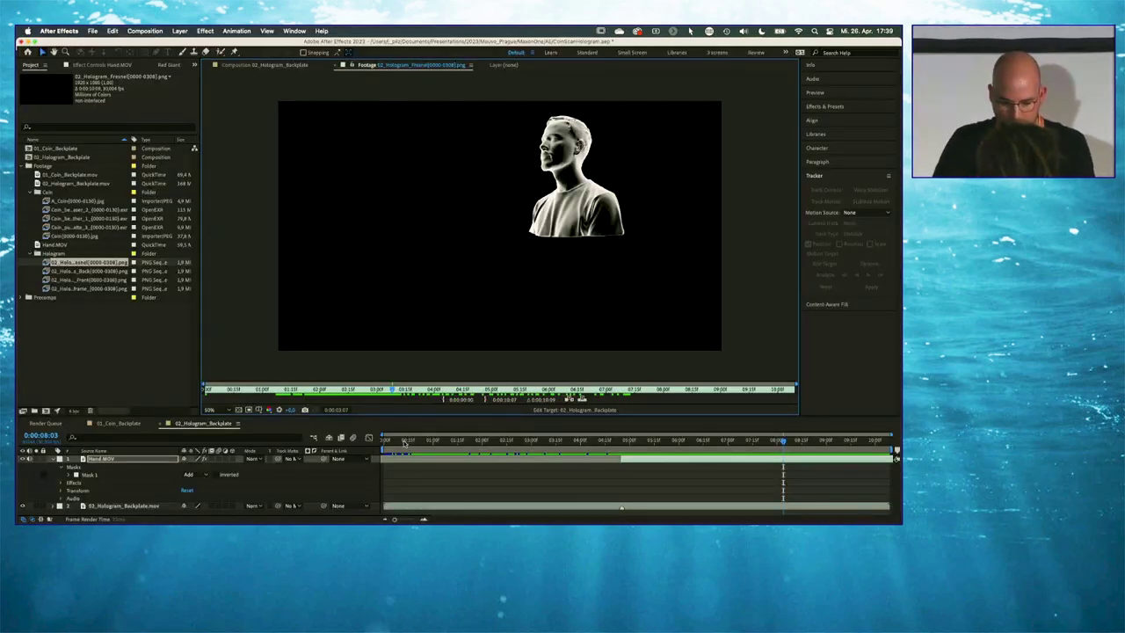
pyautogui.moveTo(434, 390); pyautogui.dragTo(378, 392)
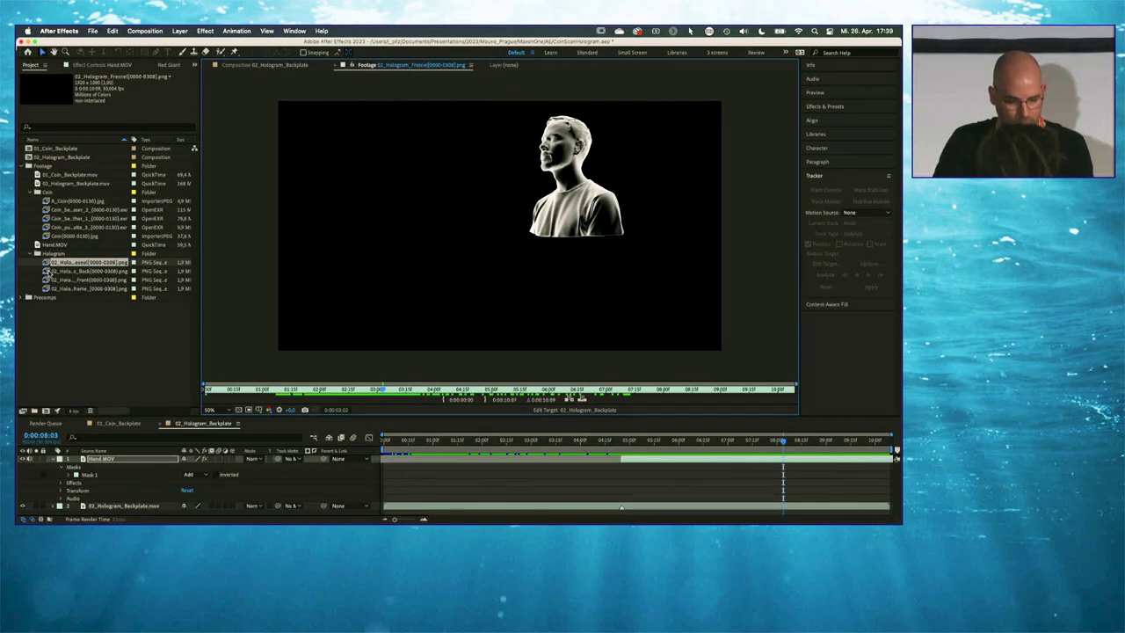
pyautogui.doubleClick(53, 272)
pyautogui.moveTo(340, 389); pyautogui.dragTo(406, 392)
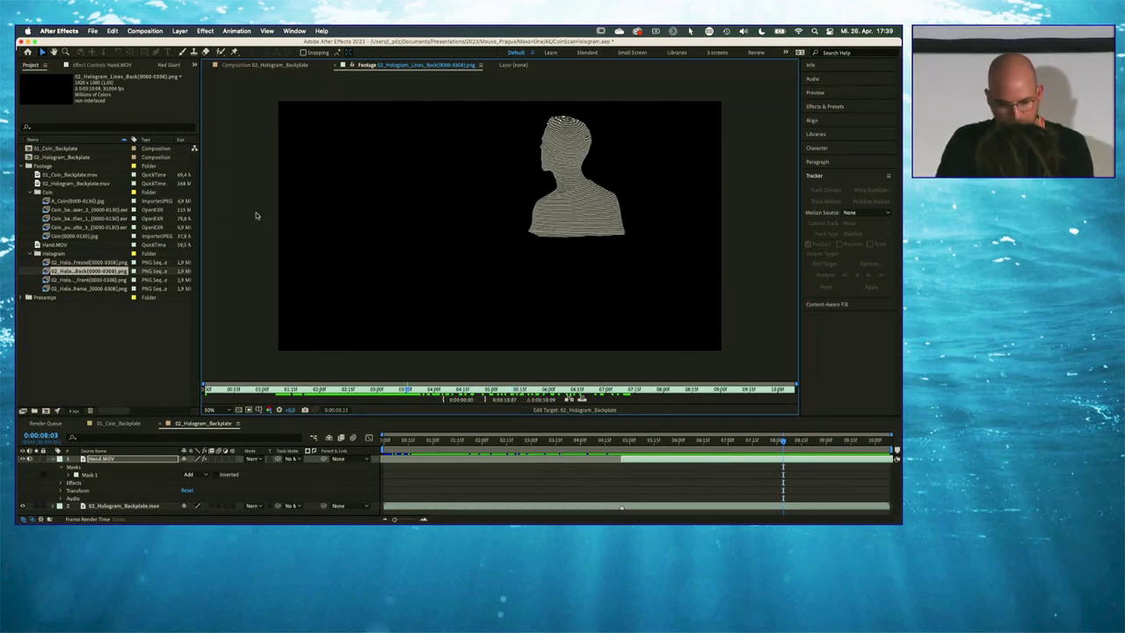
pyautogui.doubleClick(51, 280)
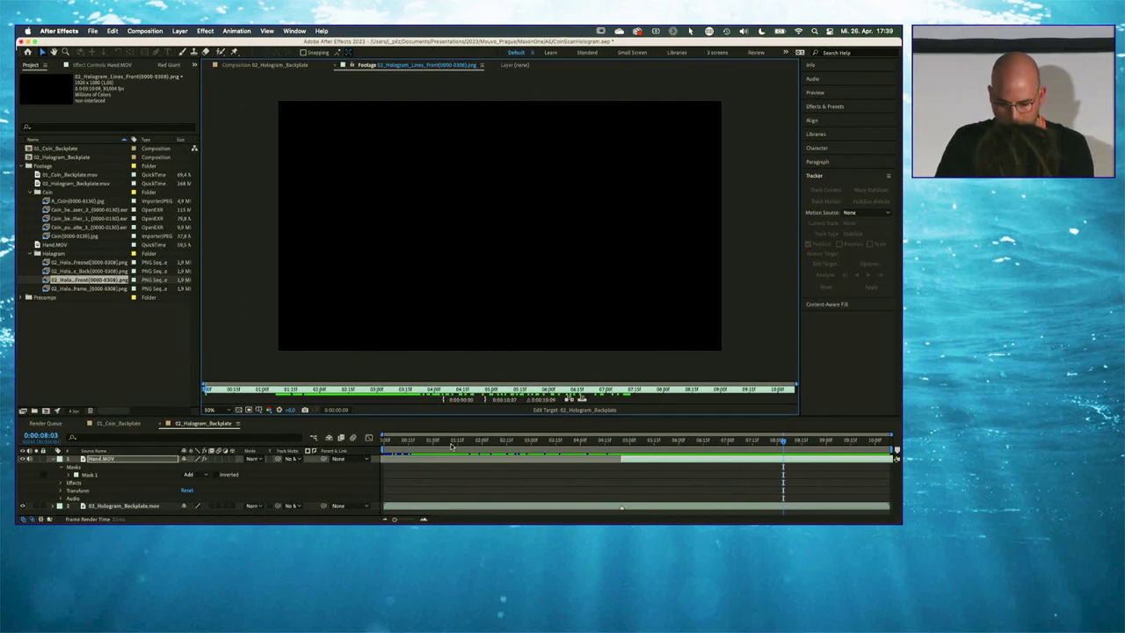
pyautogui.moveTo(452, 446); pyautogui.dragTo(484, 442)
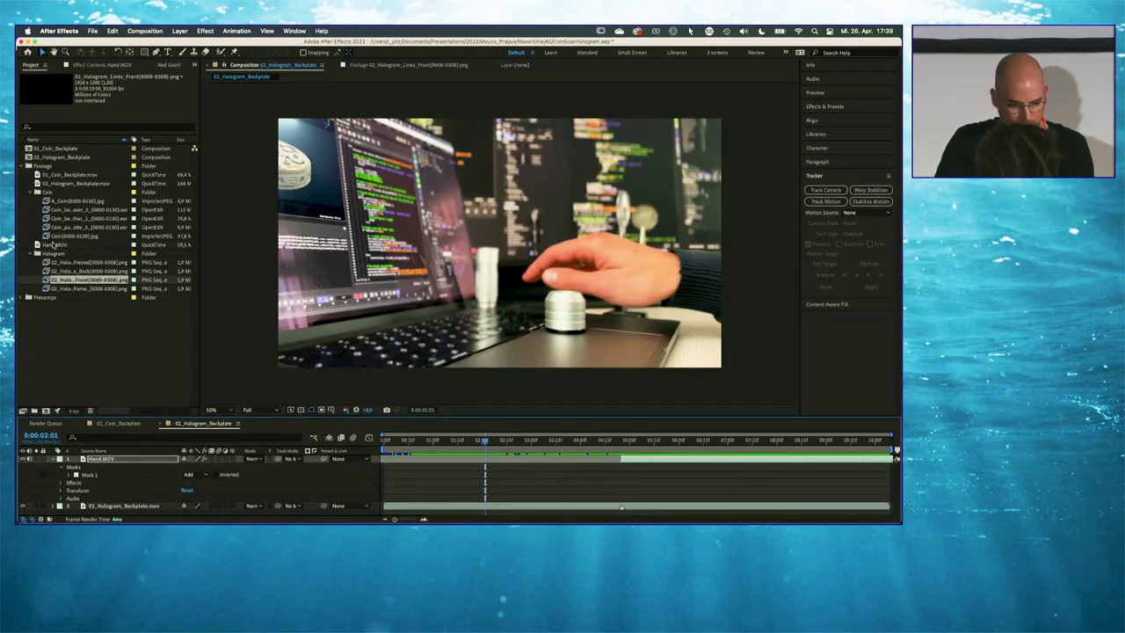
pyautogui.doubleClick(51, 281)
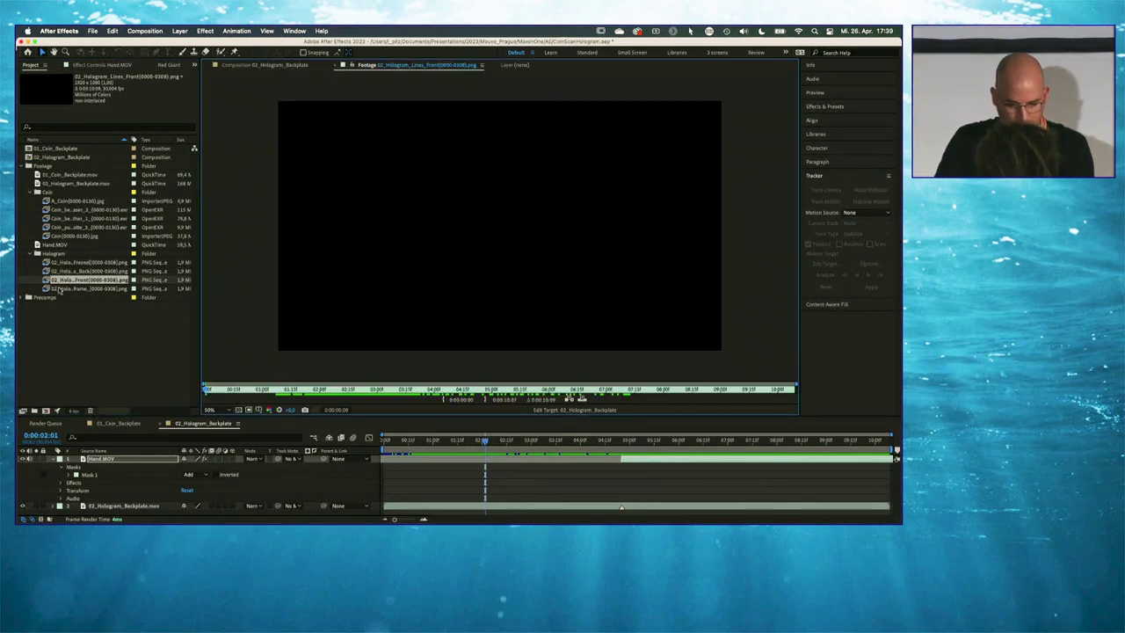
pyautogui.moveTo(290, 388); pyautogui.dragTo(537, 388)
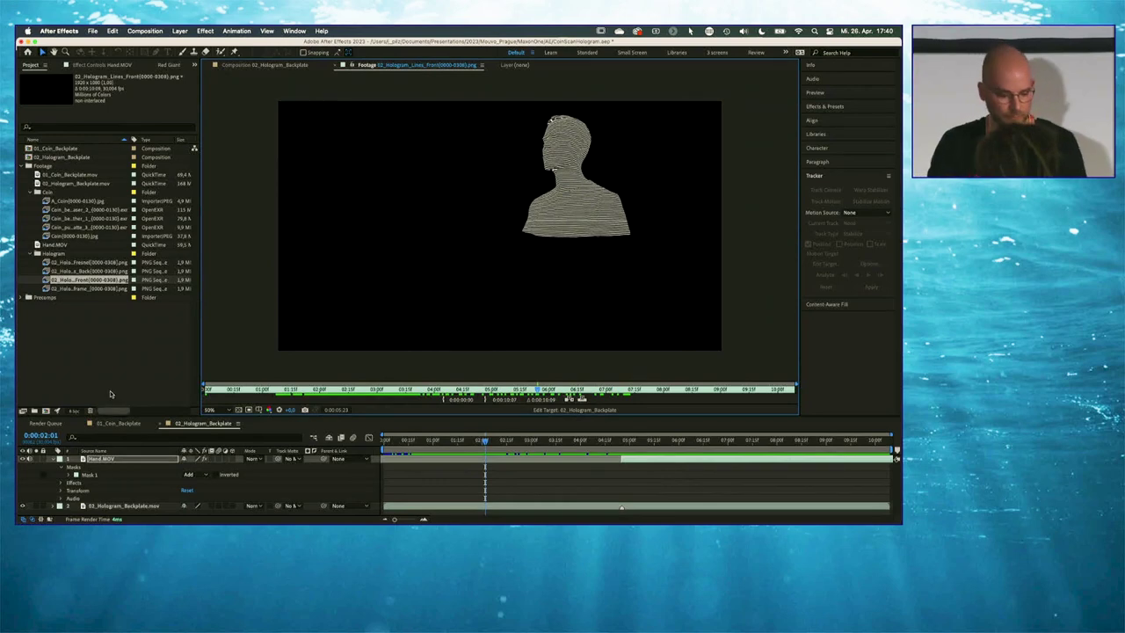
# Hide the Hand.MOV layer, add the Hologram_Fresnel sequence beneath it, and place a new black solid under the sequence
pyautogui.click(55, 460)
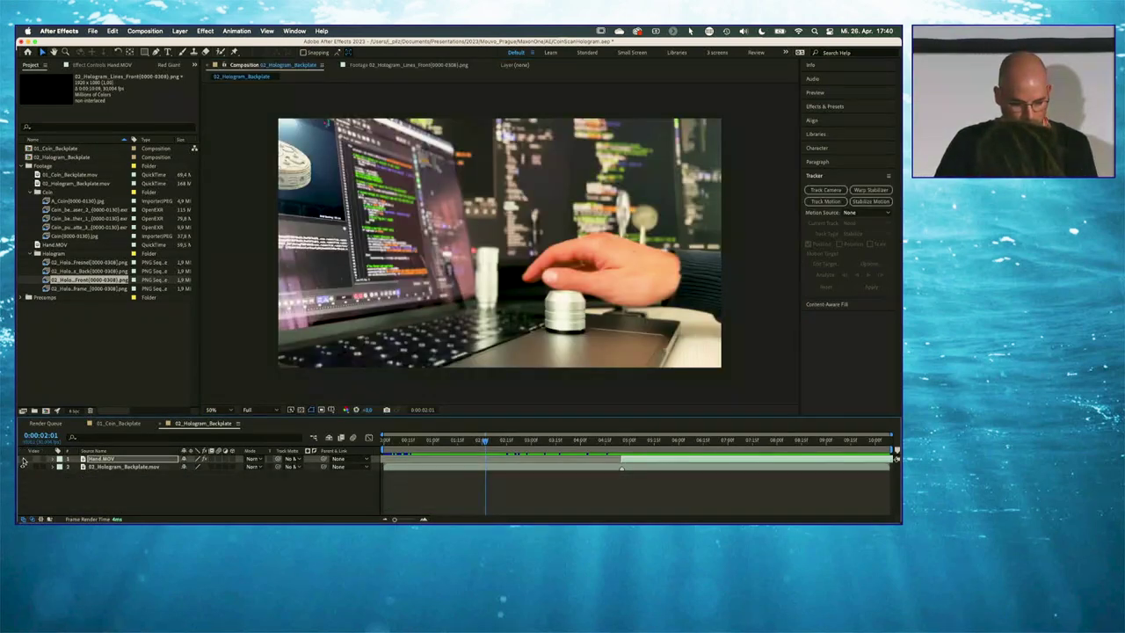
pyautogui.moveTo(81, 261); pyautogui.dragTo(115, 477)
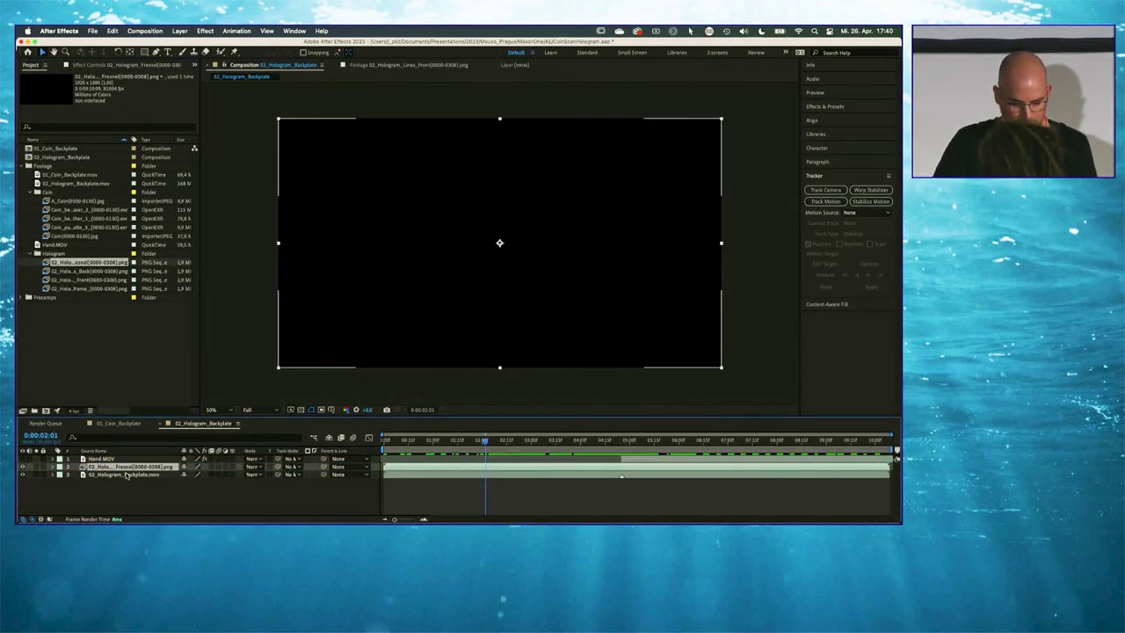
pyautogui.press('super+y')
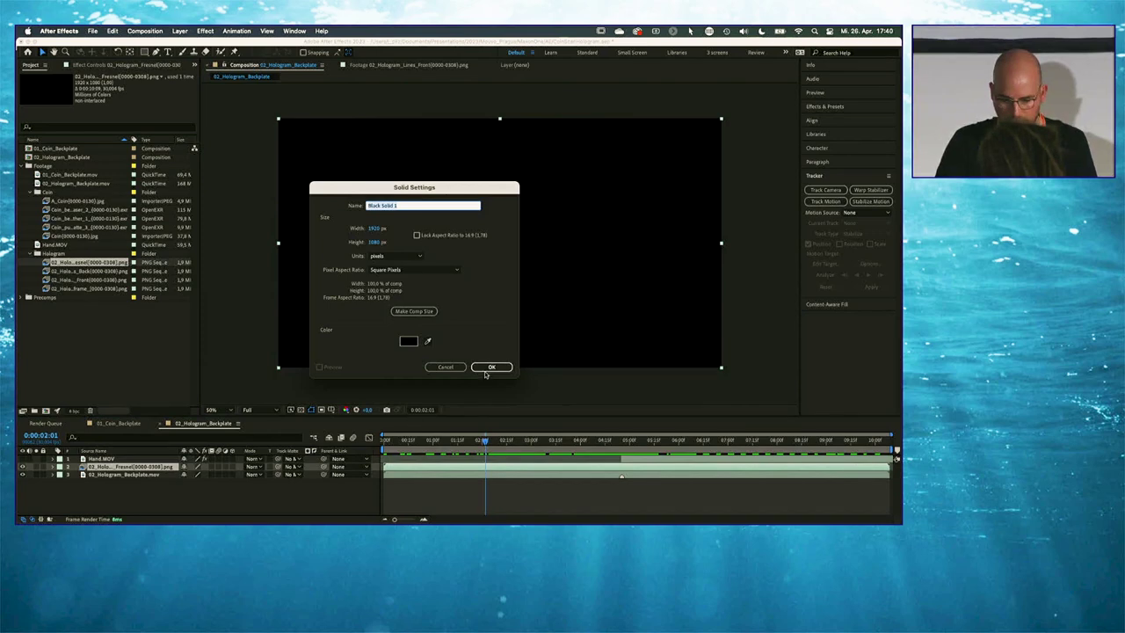
pyautogui.press('Return')
pyautogui.moveTo(126, 468); pyautogui.dragTo(130, 480)
# Pre-compose the Fresnel sequence and black solid into a composition named Hologram, and open it
pyautogui.click(129, 469)
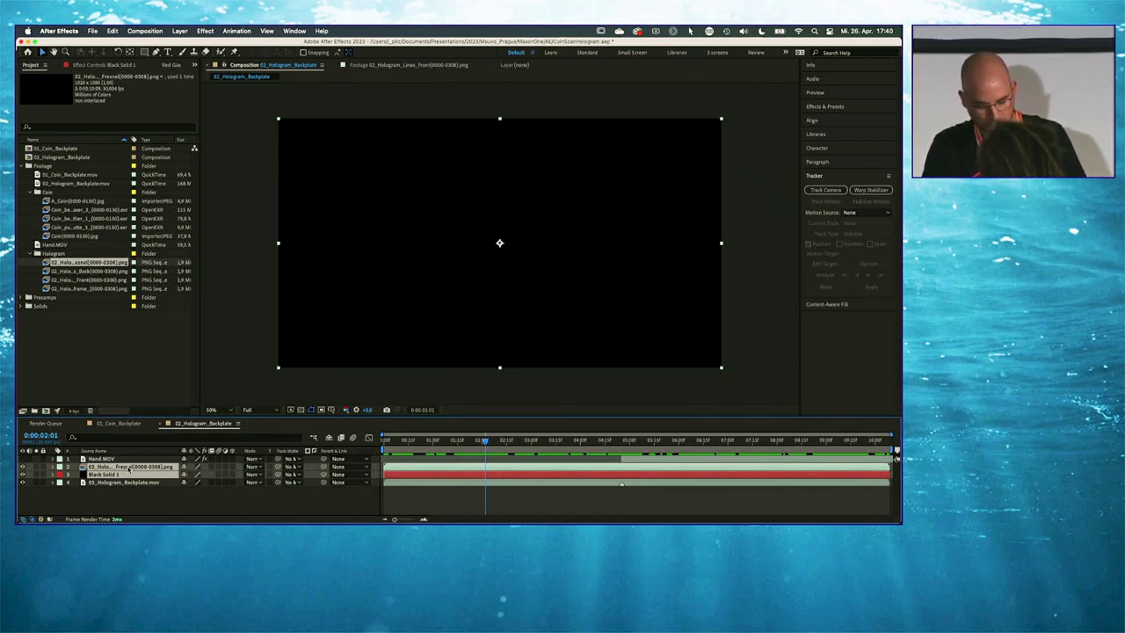
pyautogui.press('super+shift+c')
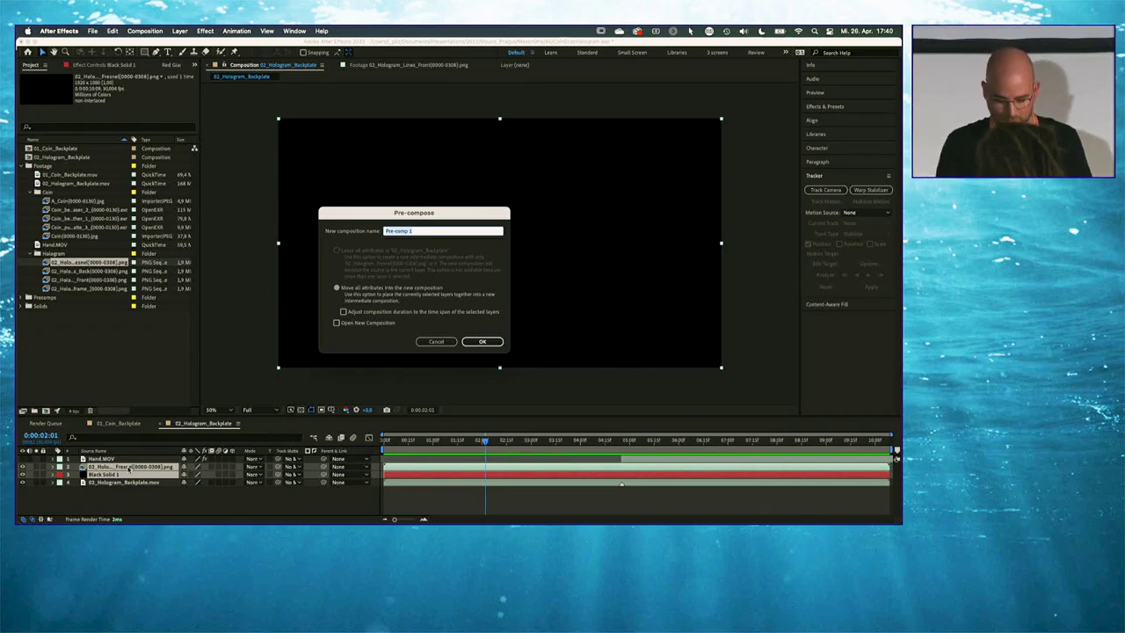
pyautogui.write('Hologram')
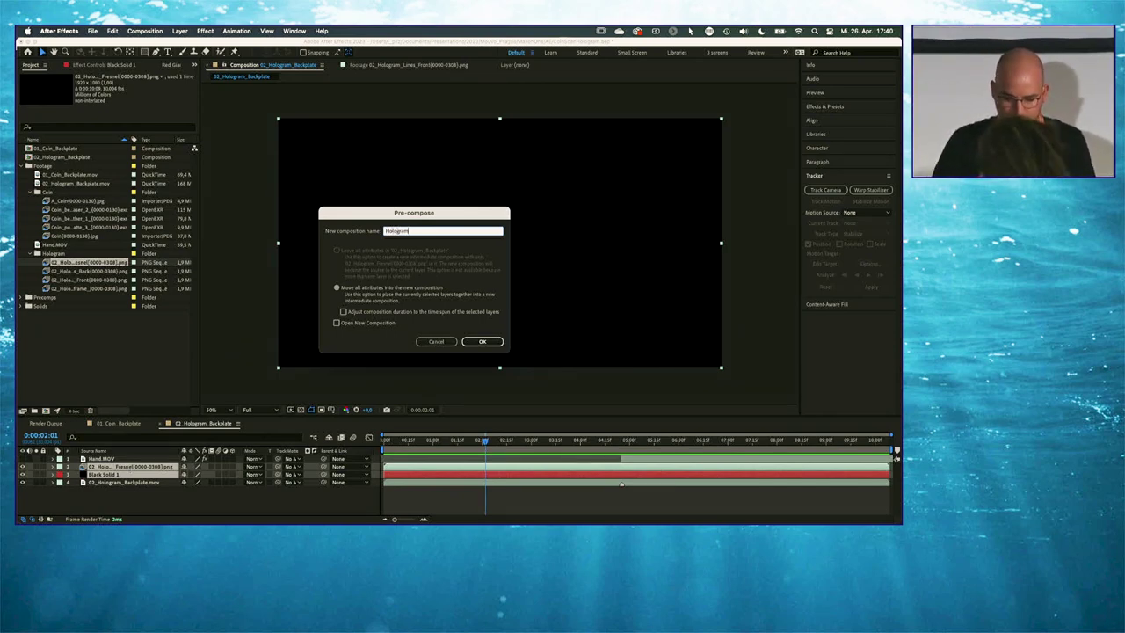
pyautogui.press('Return')
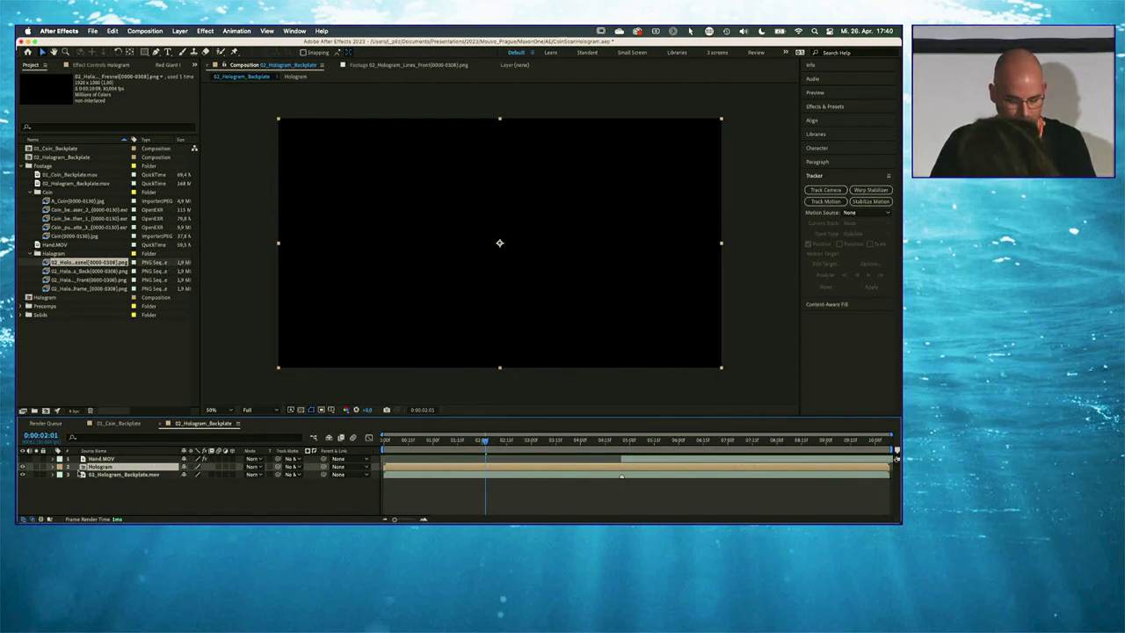
pyautogui.doubleClick(86, 467)
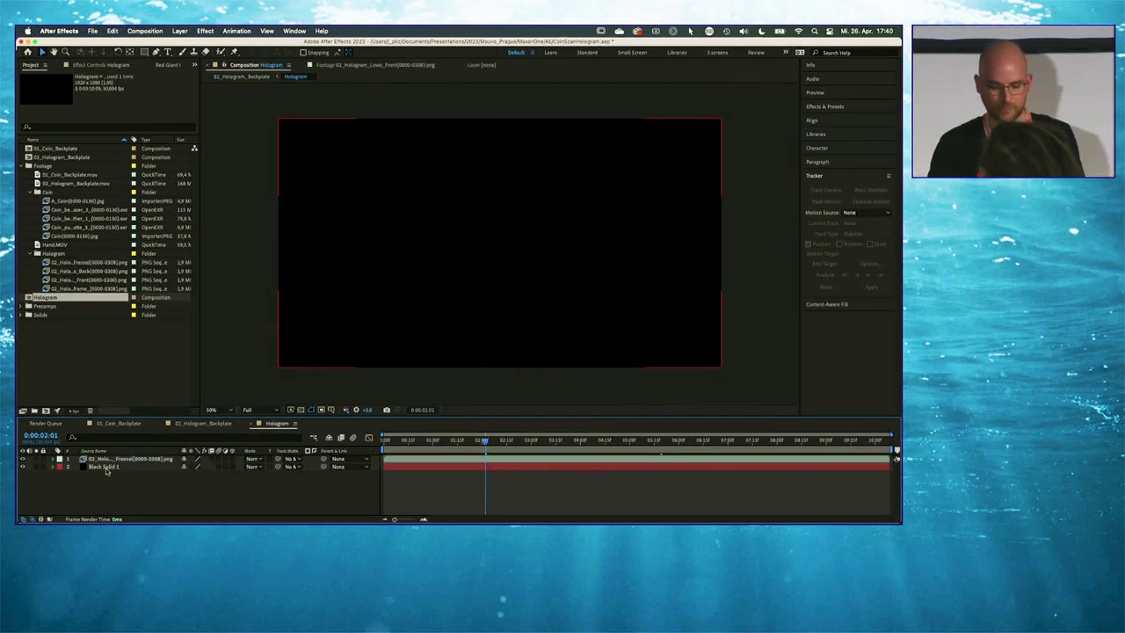
# Add the Hologram_Lines_Front sequence above the Fresnel layer and compare the two at 0:00:05:23
pyautogui.click(538, 441)
pyautogui.moveTo(537, 441); pyautogui.dragTo(670, 443)
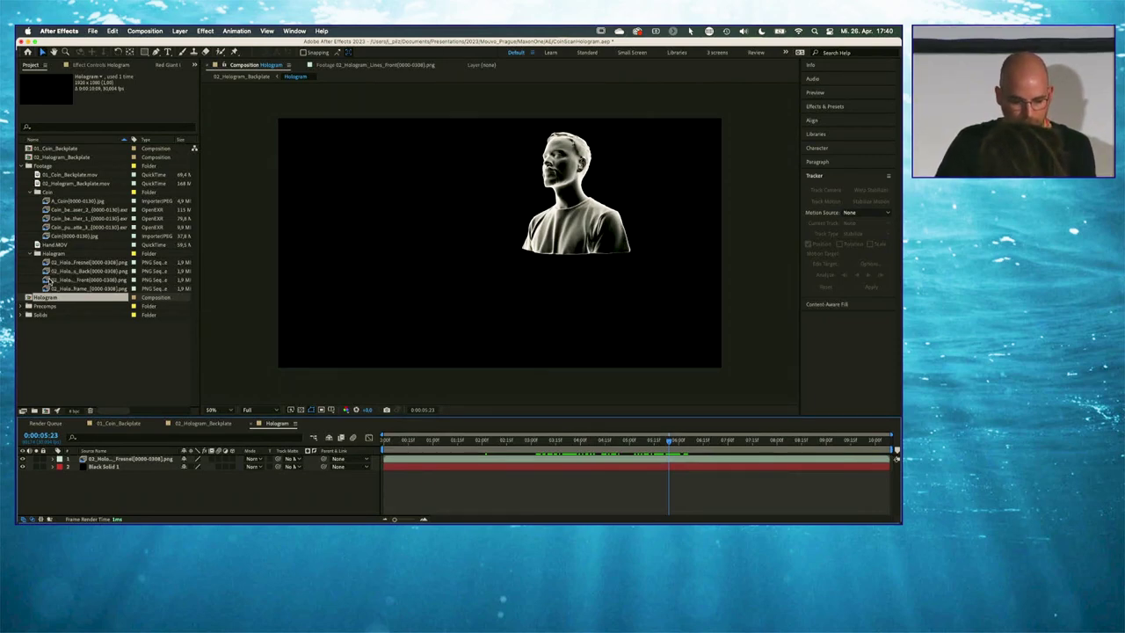
pyautogui.moveTo(51, 279); pyautogui.dragTo(158, 459)
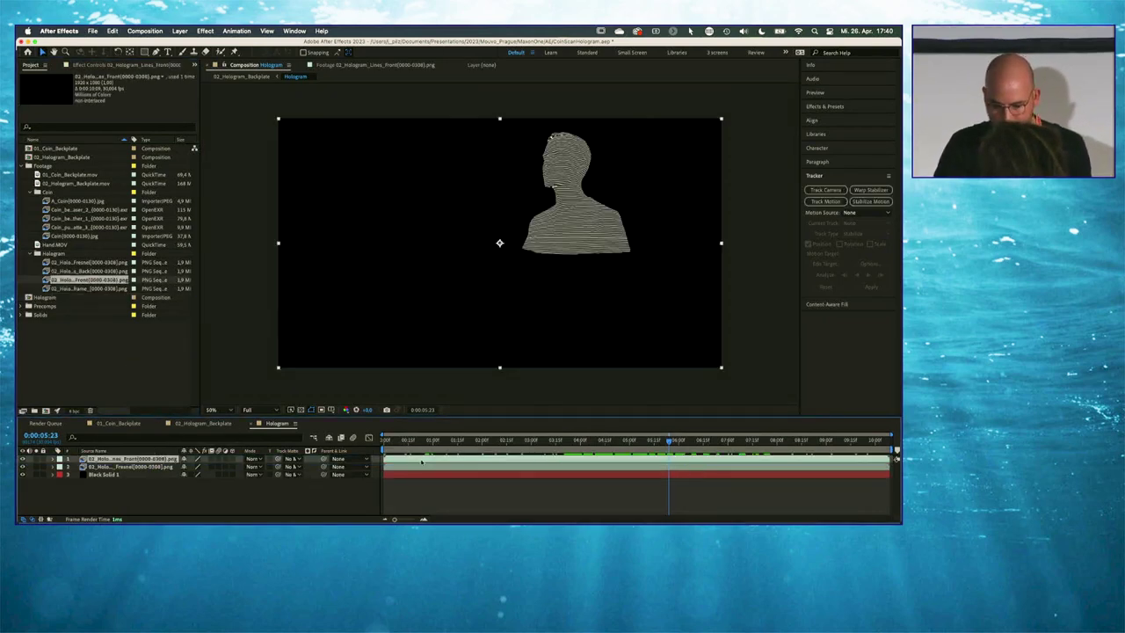
pyautogui.click(22, 459)
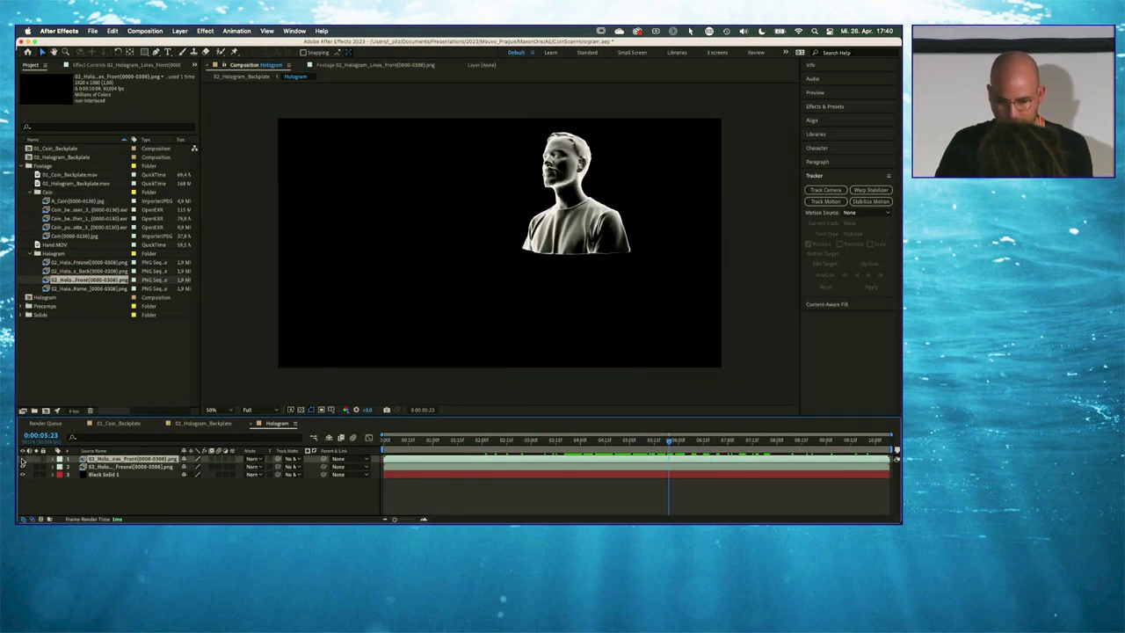
pyautogui.click(22, 459)
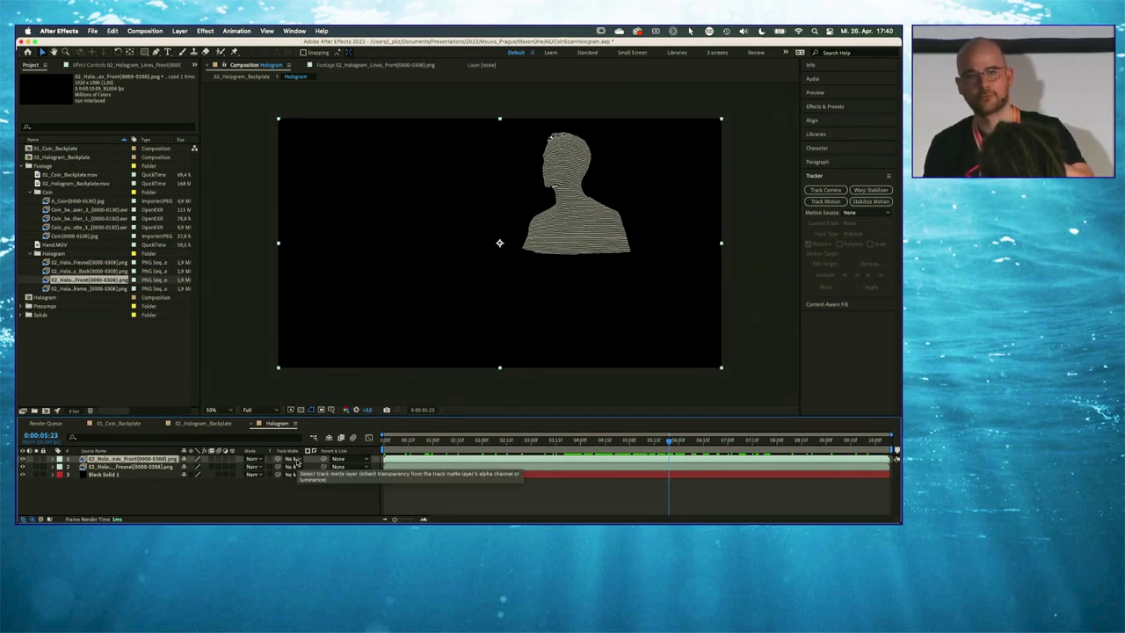
# Use the Fresnel layer as a luma matte for the Lines_Front layer and preview the result over time
pyautogui.click(299, 462)
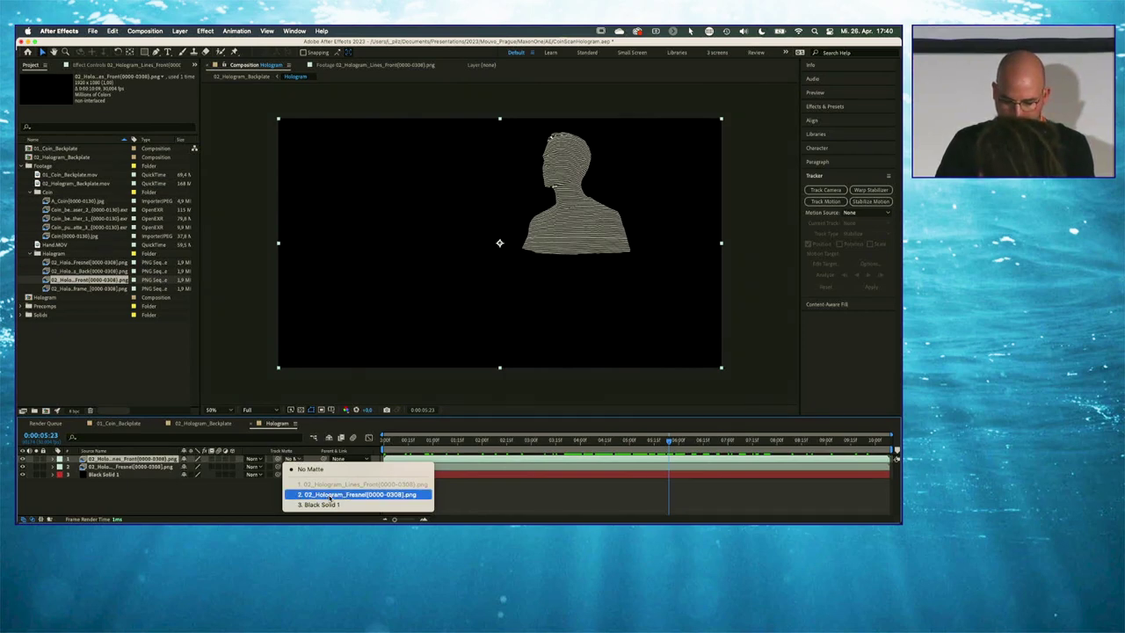
pyautogui.click(380, 495)
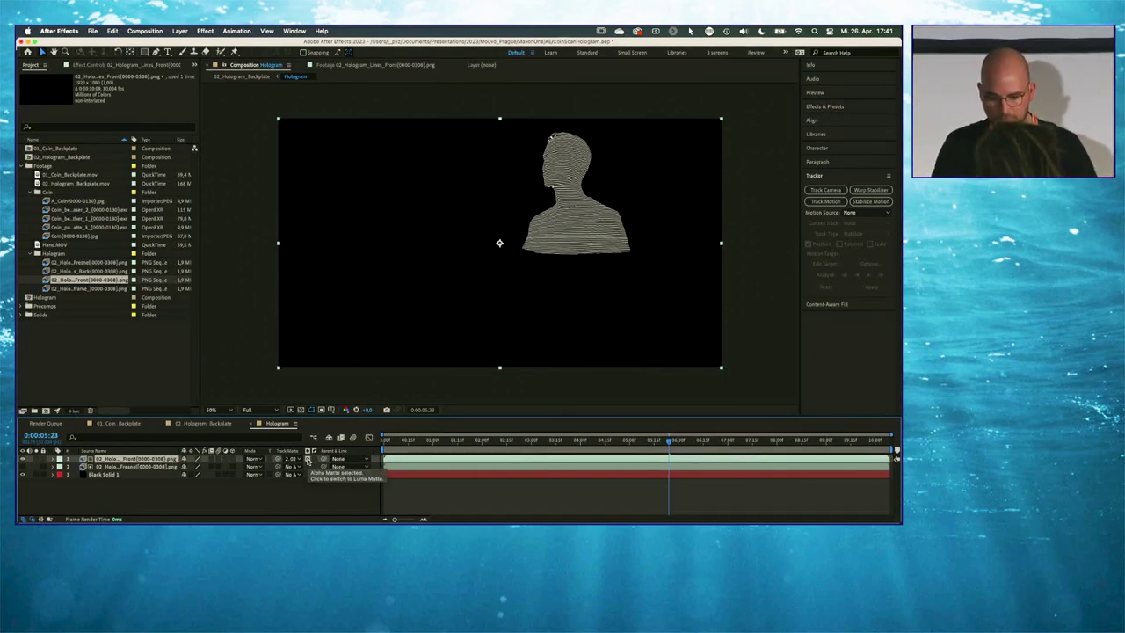
pyautogui.click(307, 461)
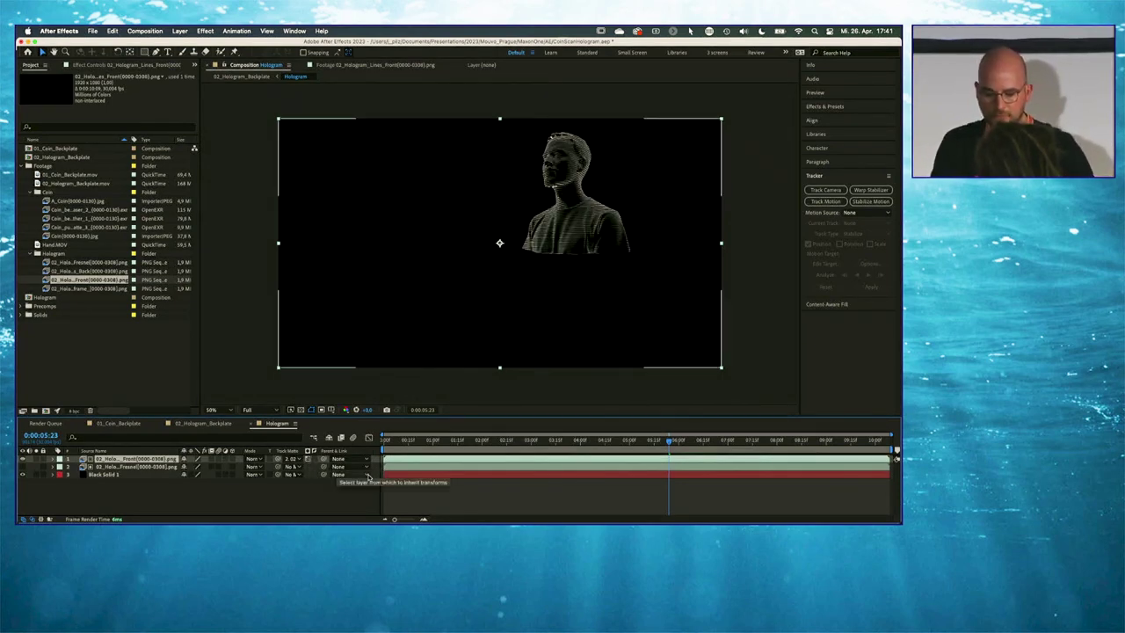
pyautogui.moveTo(518, 441); pyautogui.dragTo(652, 443)
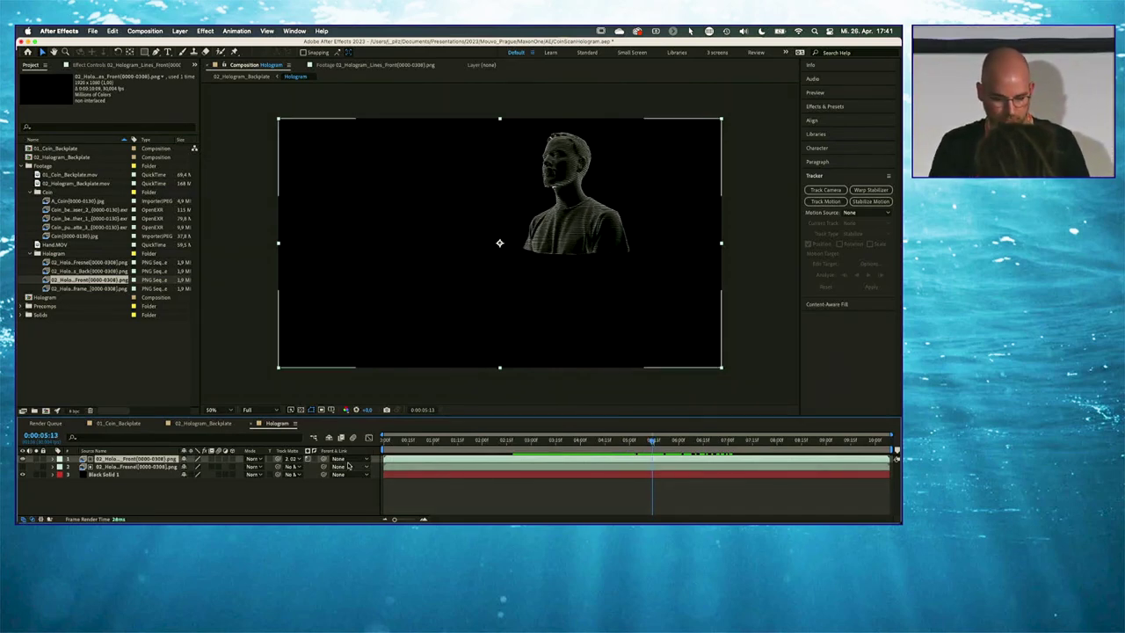
# Apply the Tint effect to the Lines_Front layer and map white to light blue 93D2FF
pyautogui.hotkey('ctrl', 'space')
pyautogui.write('tint')
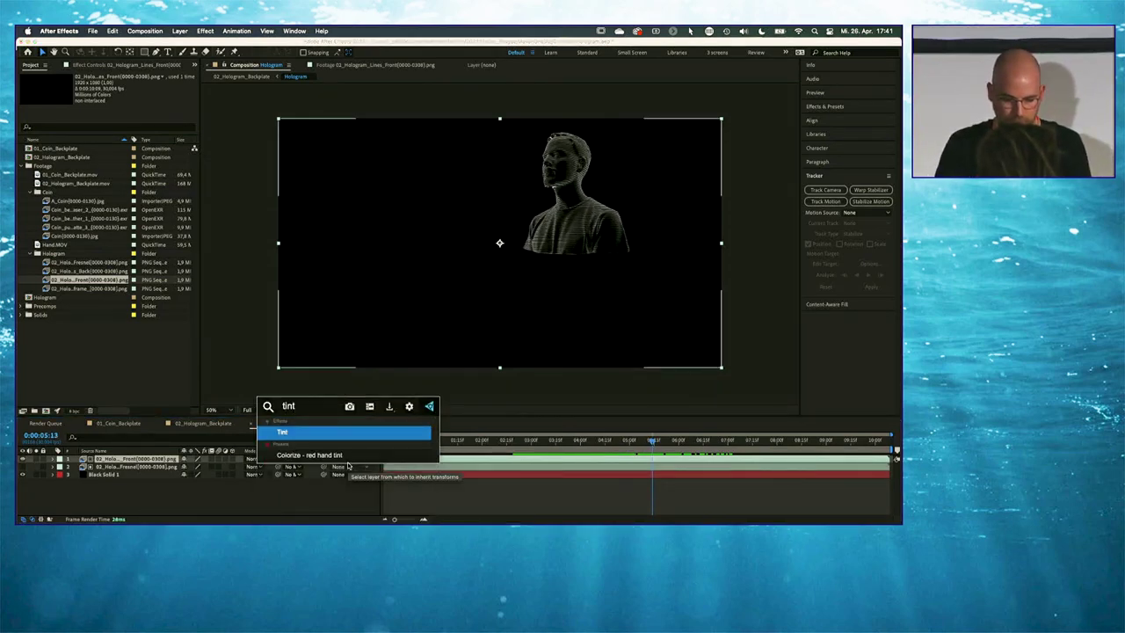
pyautogui.press('Return')
pyautogui.click(122, 100)
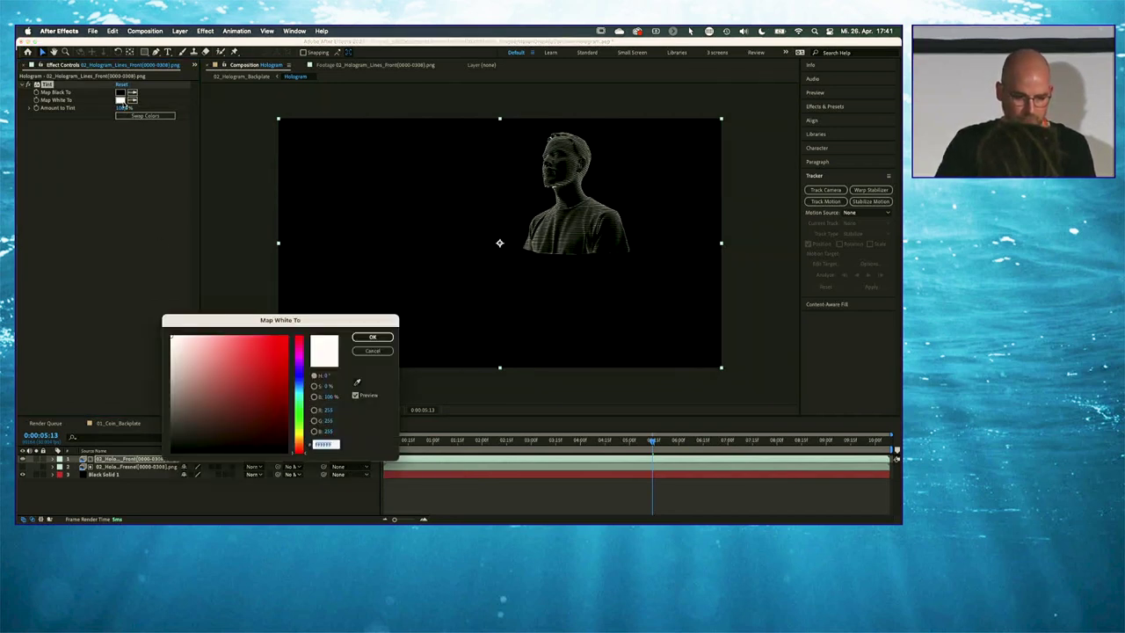
pyautogui.moveTo(301, 392); pyautogui.dragTo(301, 387)
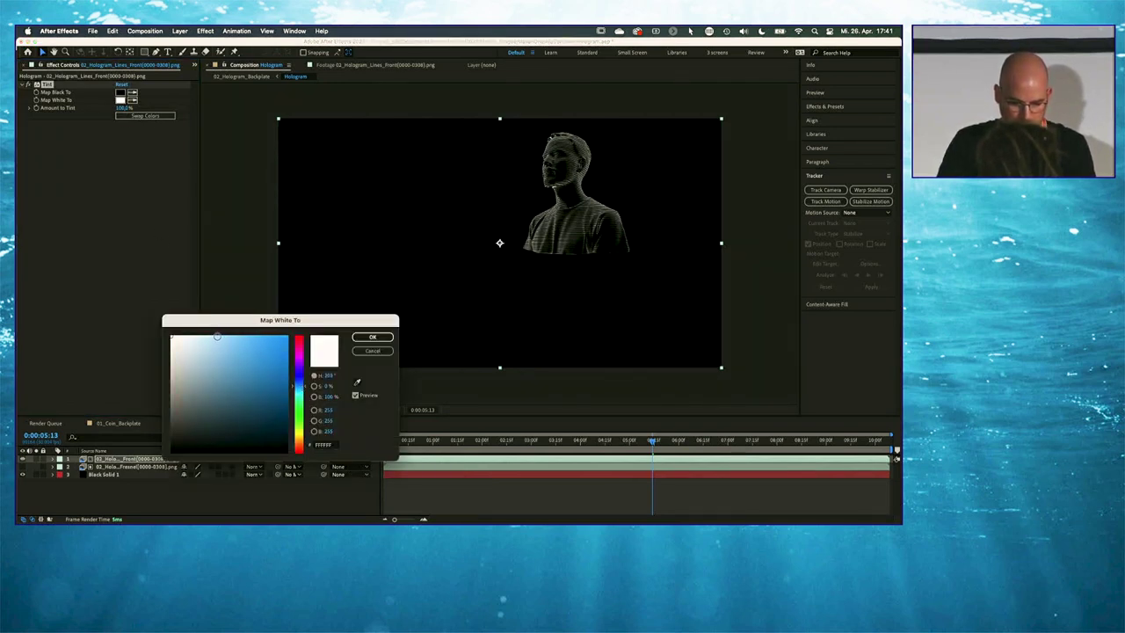
pyautogui.moveTo(217, 336); pyautogui.dragTo(220, 336)
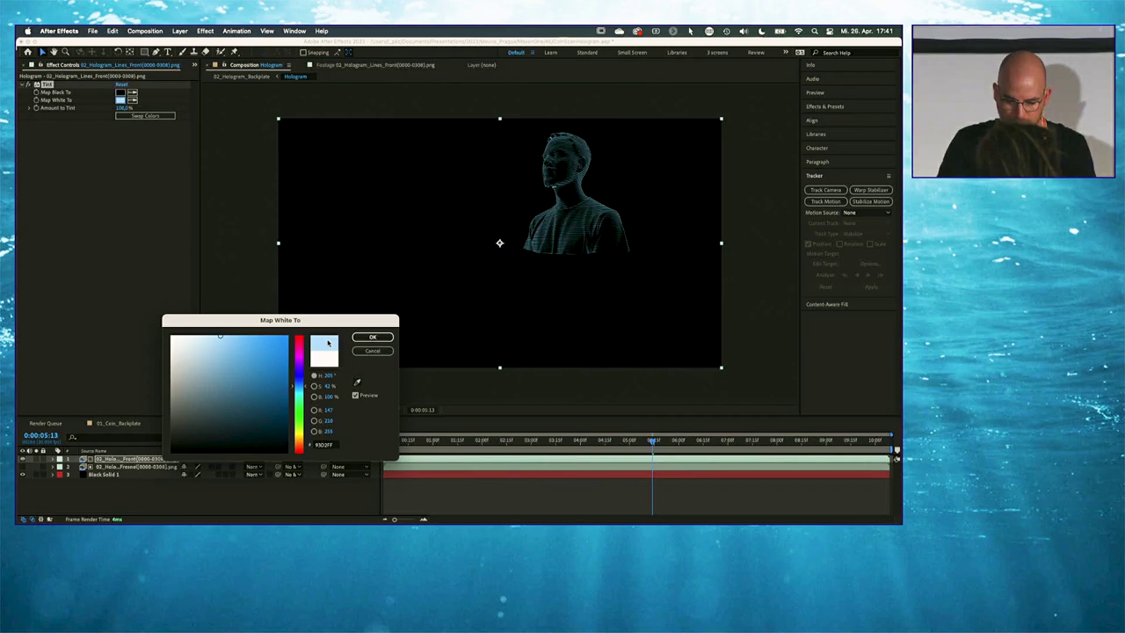
pyautogui.click(373, 338)
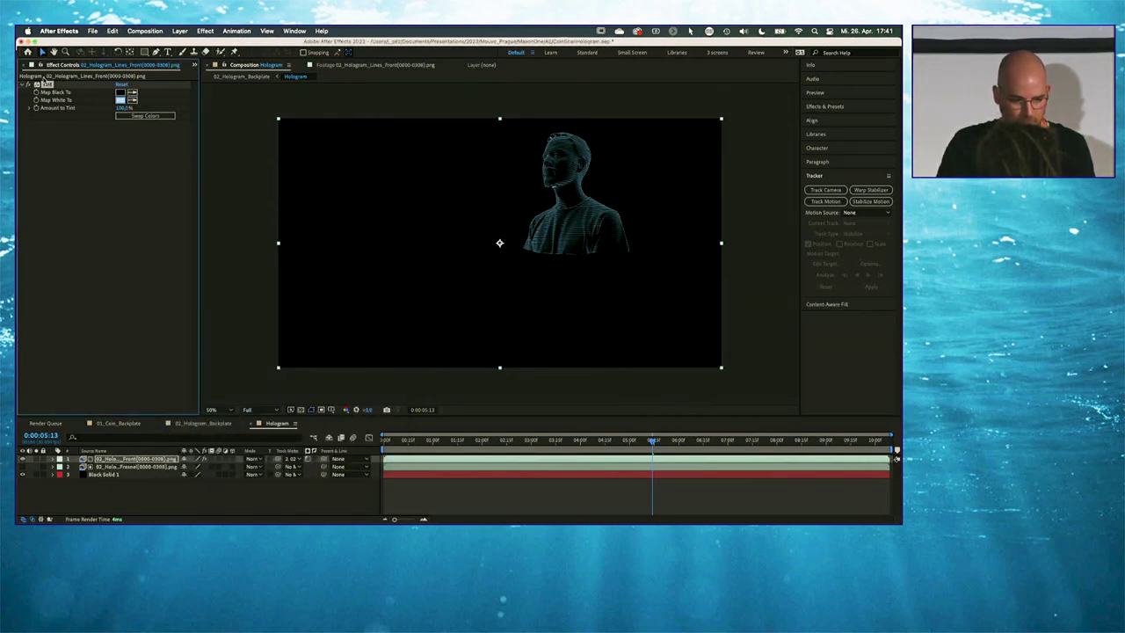
# Widen the project list and add the Hologram_Lines_Back sequence between the Lines_Front and Fresnel layers
pyautogui.moveTo(200, 147); pyautogui.dragTo(261, 146)
pyautogui.click(30, 66)
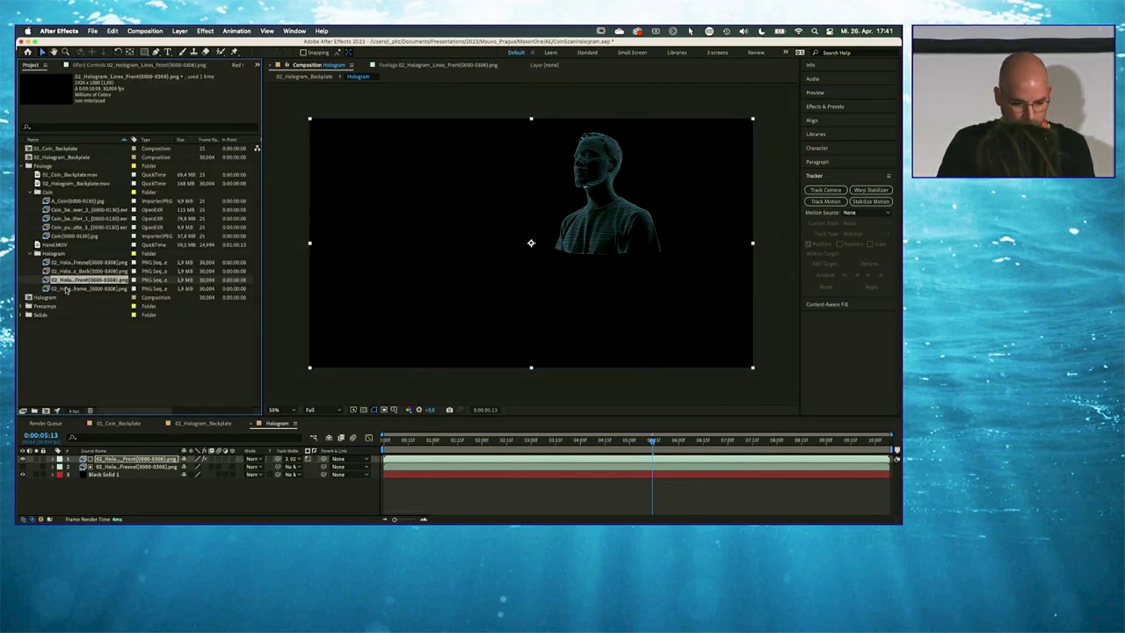
pyautogui.click(66, 290)
pyautogui.moveTo(63, 273); pyautogui.dragTo(130, 467)
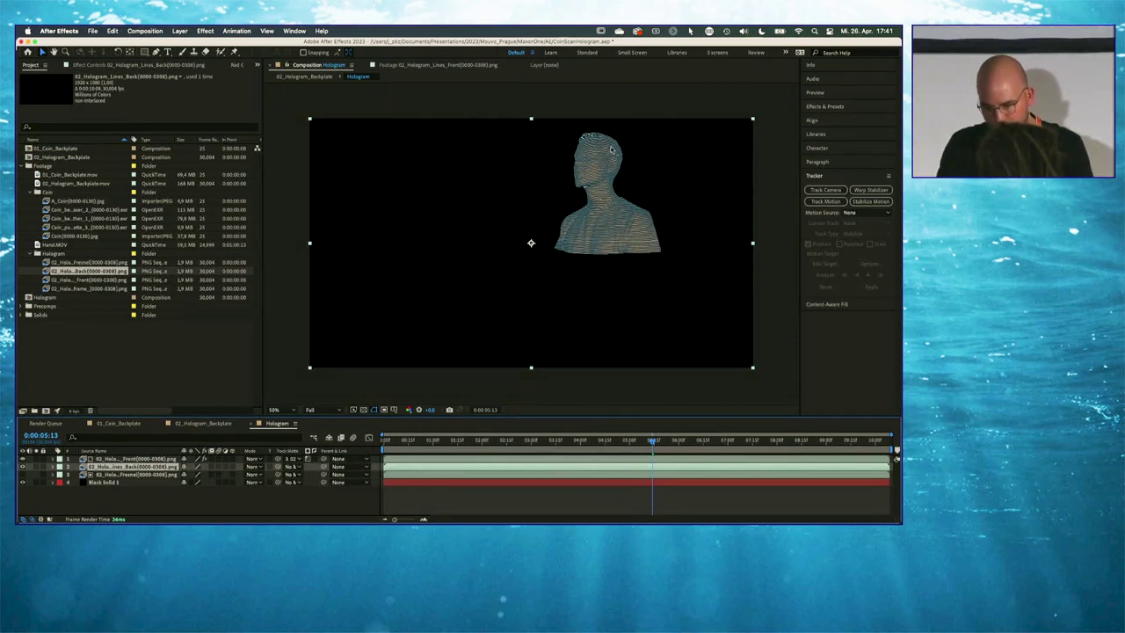
# Set the Fresnel layer as the track matte for the Lines_Back layer and preview the result over time
pyautogui.moveTo(634, 441); pyautogui.dragTo(670, 441)
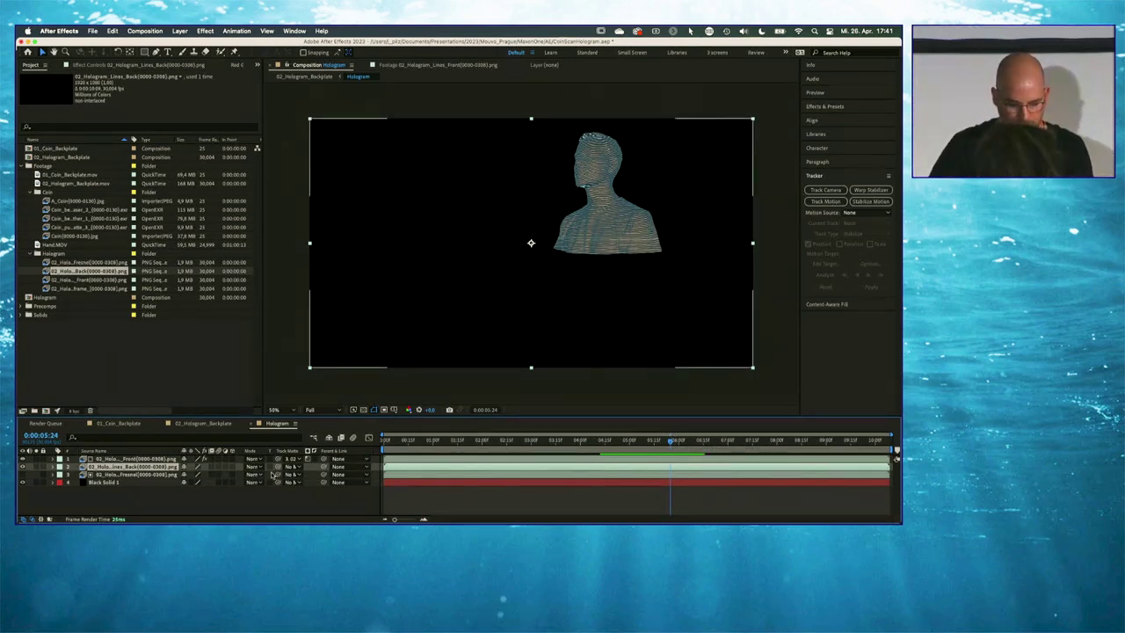
pyautogui.click(299, 467)
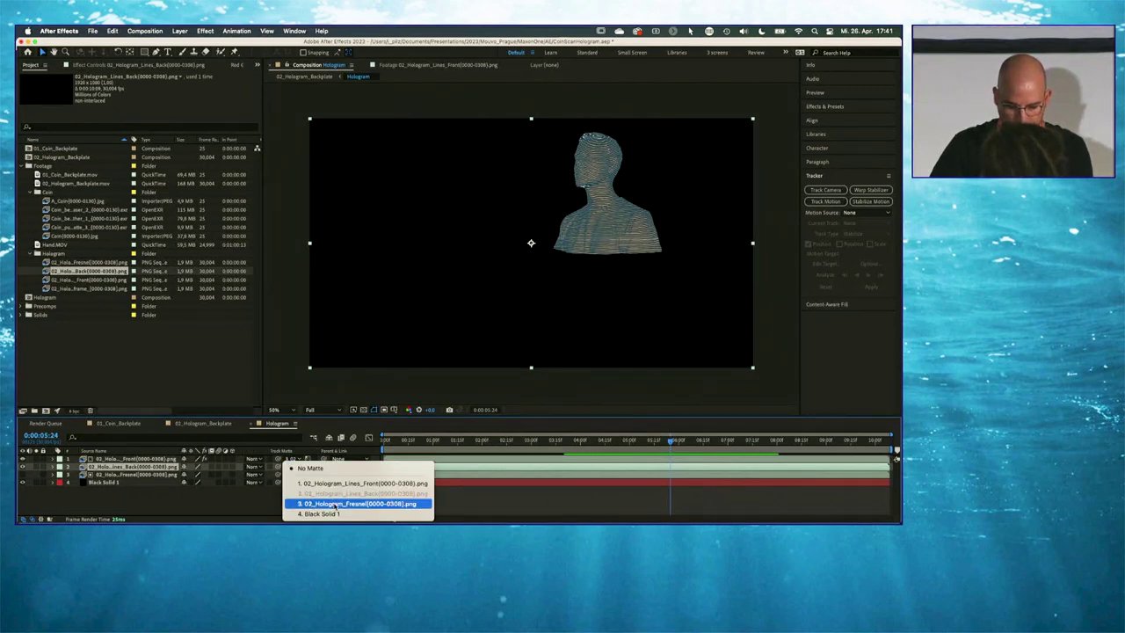
pyautogui.click(316, 503)
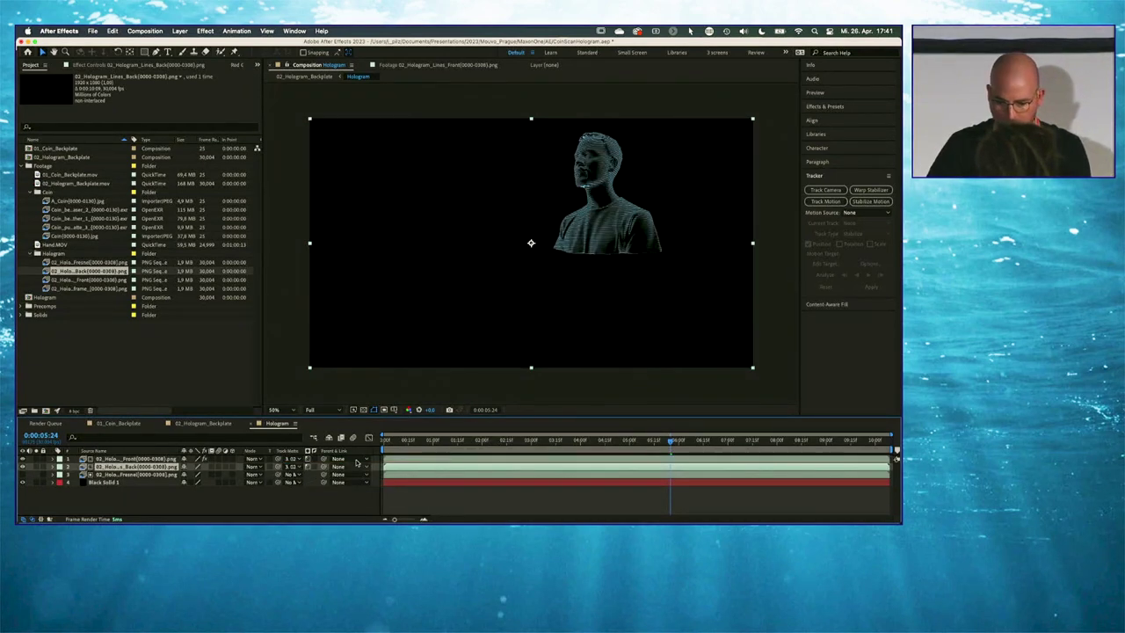
pyautogui.moveTo(654, 441)
pyautogui.mouseDown()
pyautogui.moveTo(586, 440)
pyautogui.moveTo(763, 440)
pyautogui.moveTo(633, 440)
pyautogui.mouseUp()
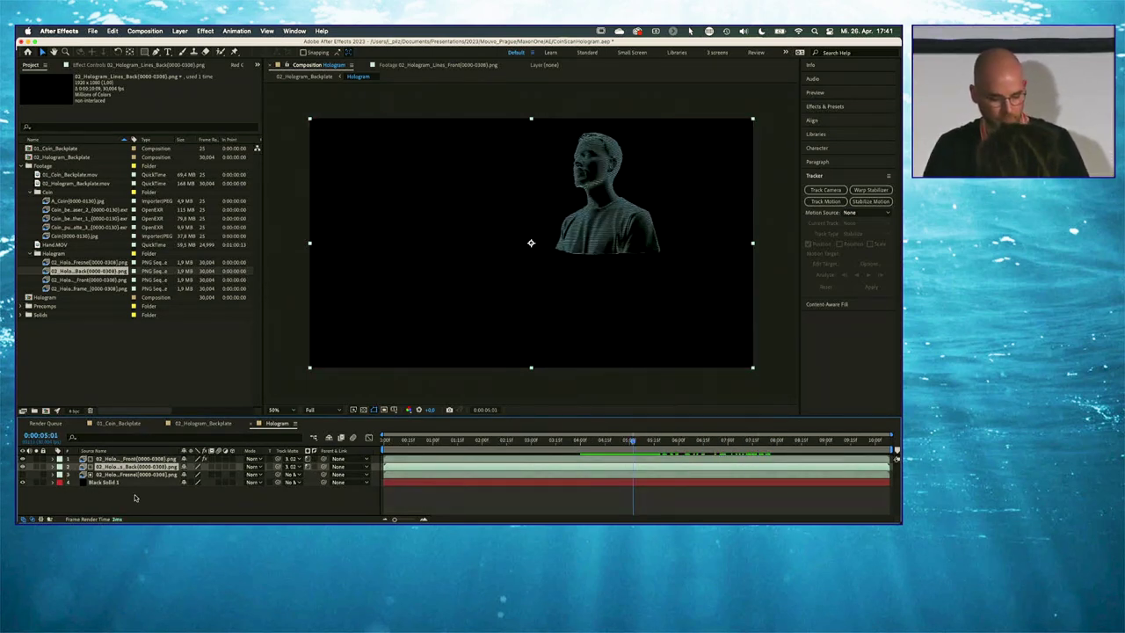
# Apply the Tint effect to the Lines_Back layer, map white to purple AA59FA, and preview the tinted hologram over time
pyautogui.hotkey('ctrl', 'space')
pyautogui.write('tint')
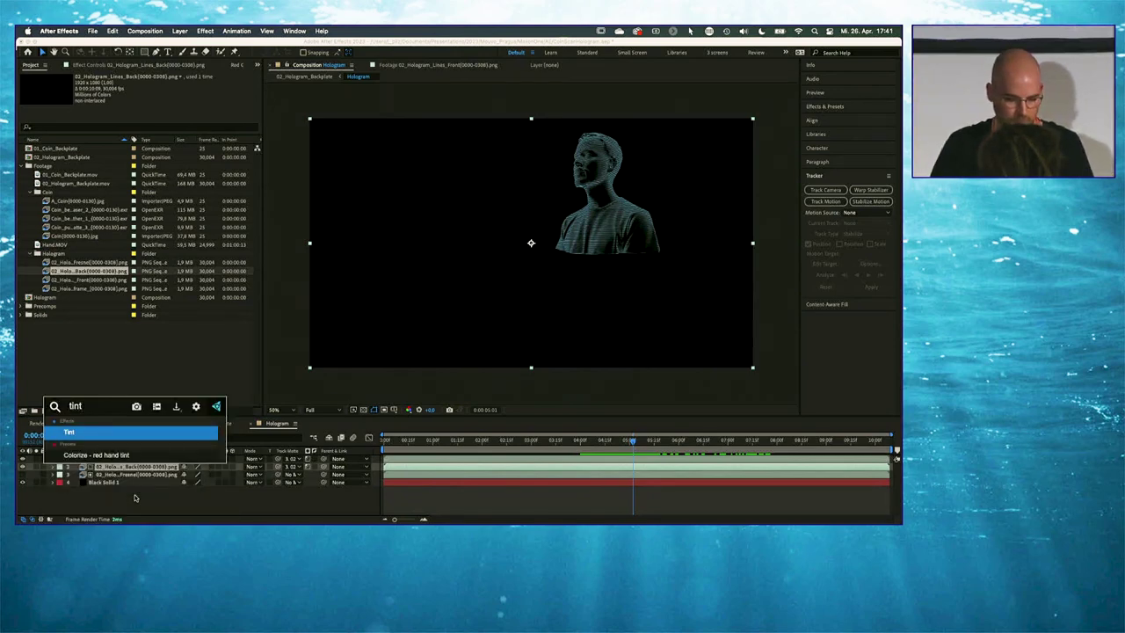
pyautogui.press('Return')
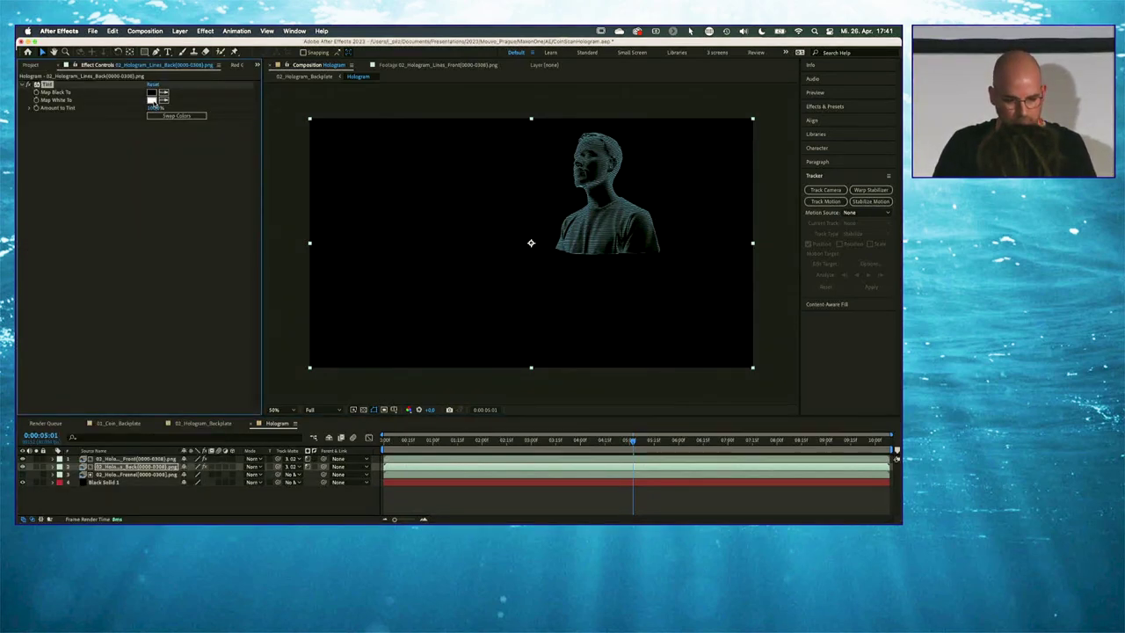
pyautogui.click(153, 100)
pyautogui.moveTo(302, 383); pyautogui.dragTo(300, 366)
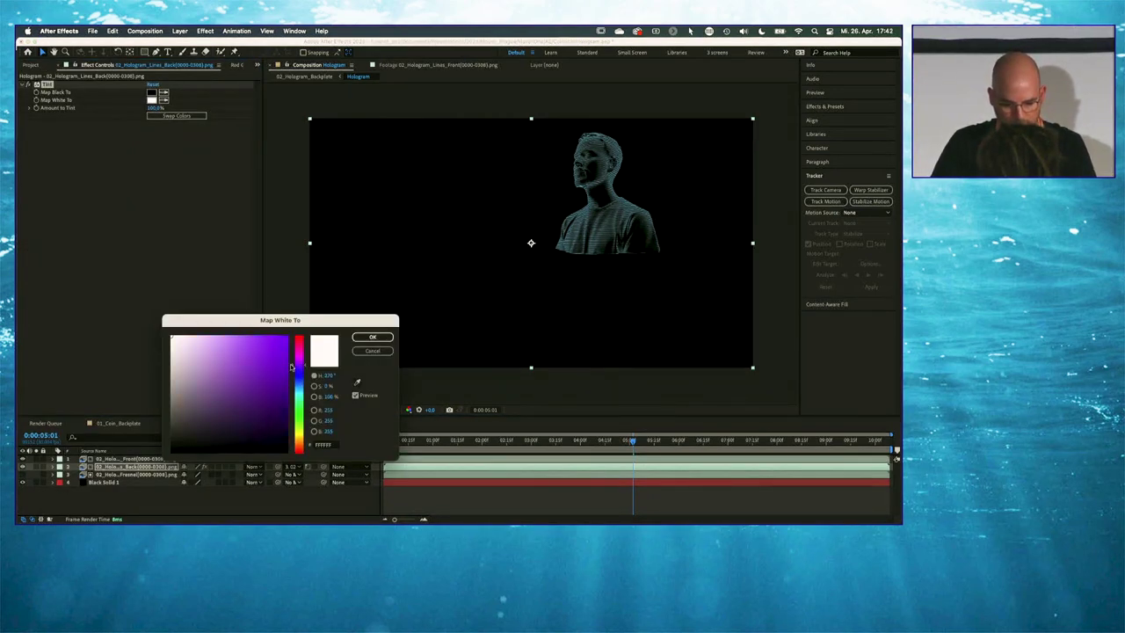
pyautogui.moveTo(216, 340); pyautogui.dragTo(247, 336)
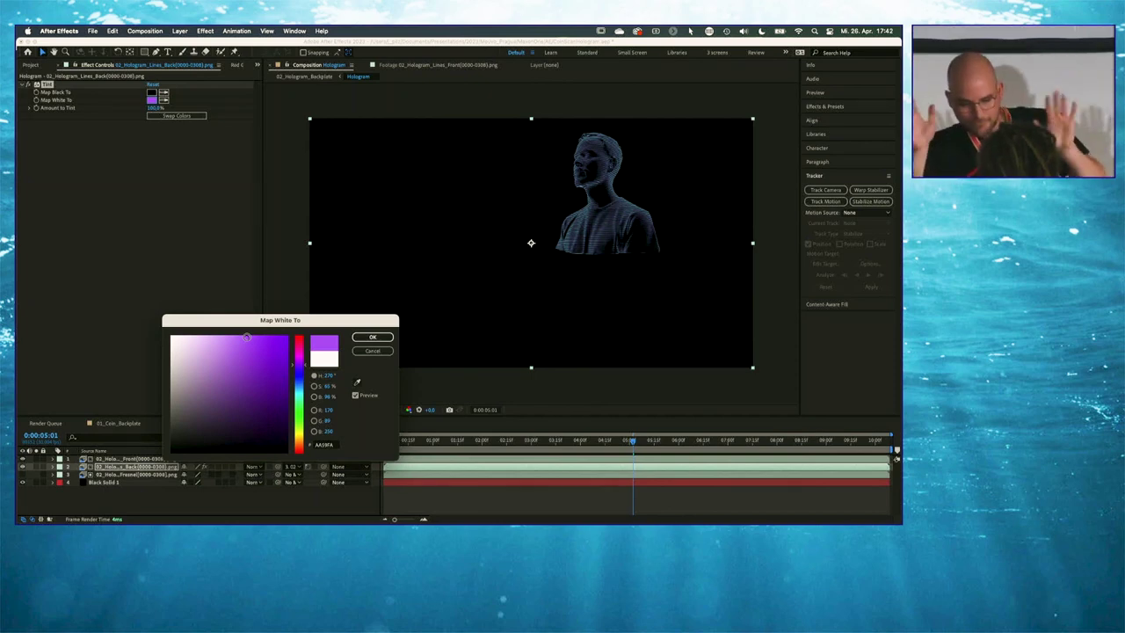
pyautogui.click(372, 337)
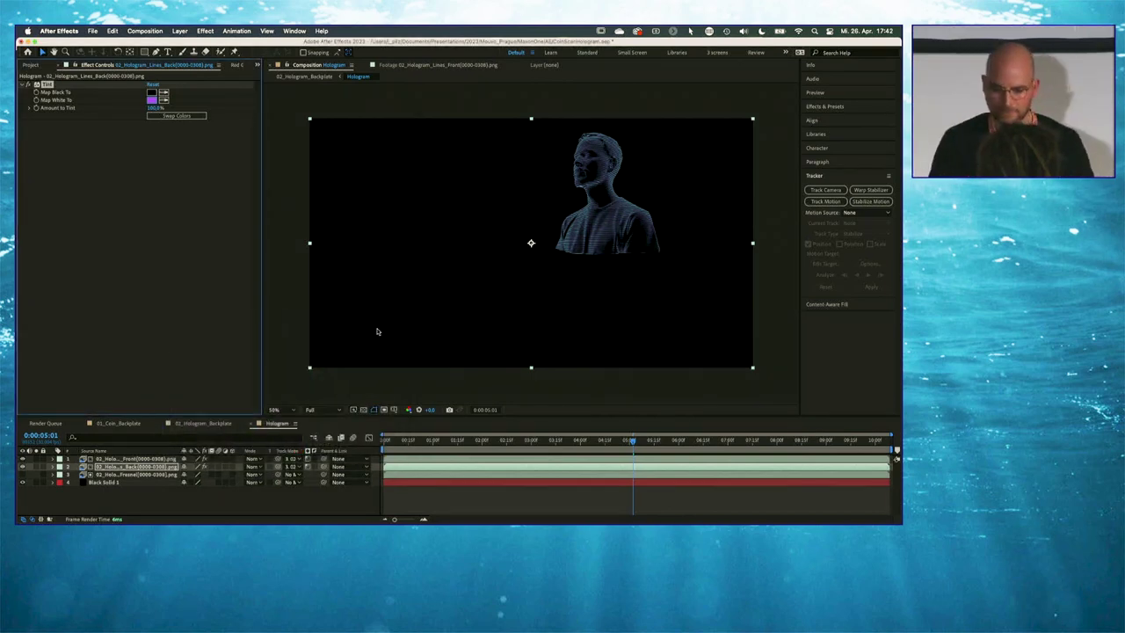
pyautogui.moveTo(603, 441)
pyautogui.mouseDown()
pyautogui.moveTo(492, 444)
pyautogui.moveTo(600, 442)
pyautogui.mouseUp()
pyautogui.moveTo(699, 446); pyautogui.dragTo(644, 444)
# Set the Hologram layer's blending mode to Add in the 02_Hologram_Backplate composition
pyautogui.click(200, 423)
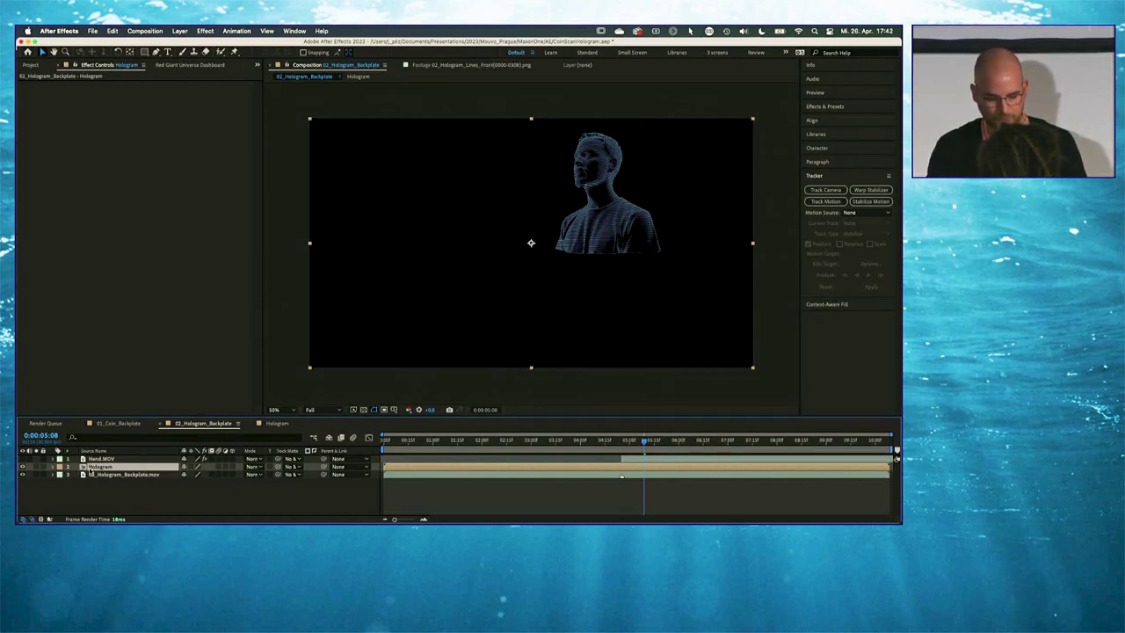
pyautogui.click(255, 466)
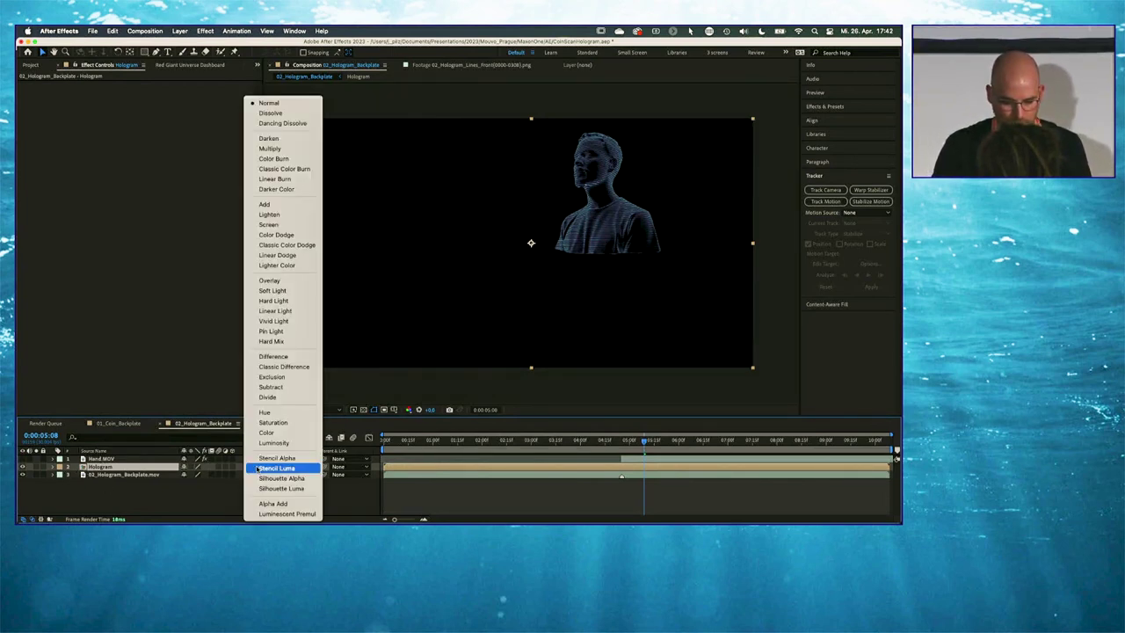
pyautogui.click(278, 205)
# Trim the Hologram layer's start to 0:00:02:07, play back the composite, and park the playhead at 0:00:05:16
pyautogui.click(607, 440)
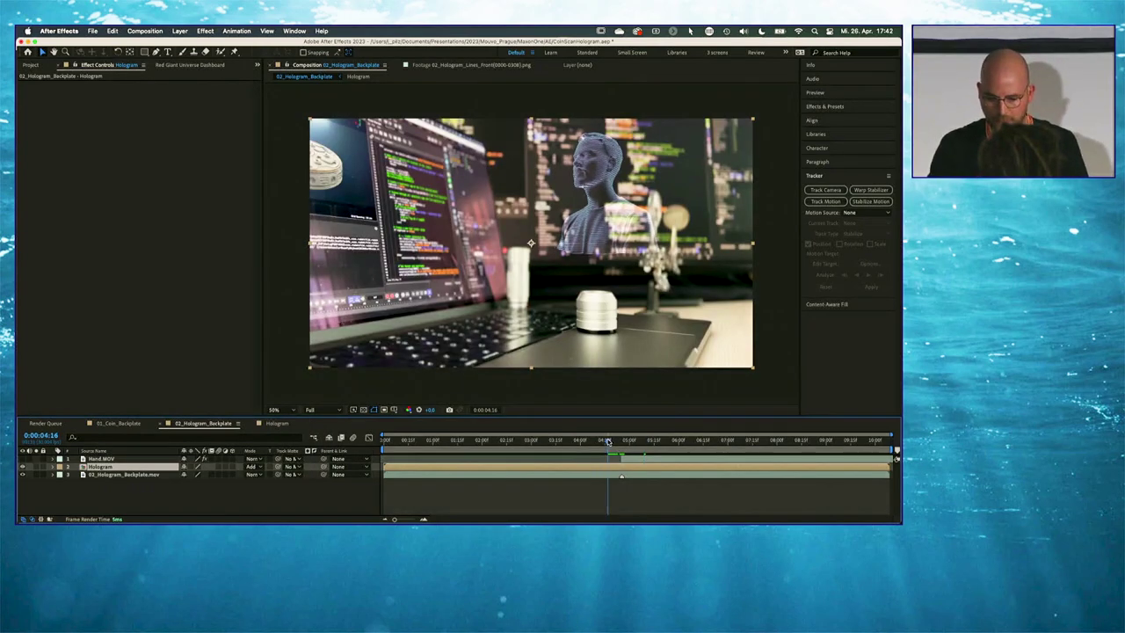
pyautogui.moveTo(607, 441); pyautogui.dragTo(496, 440)
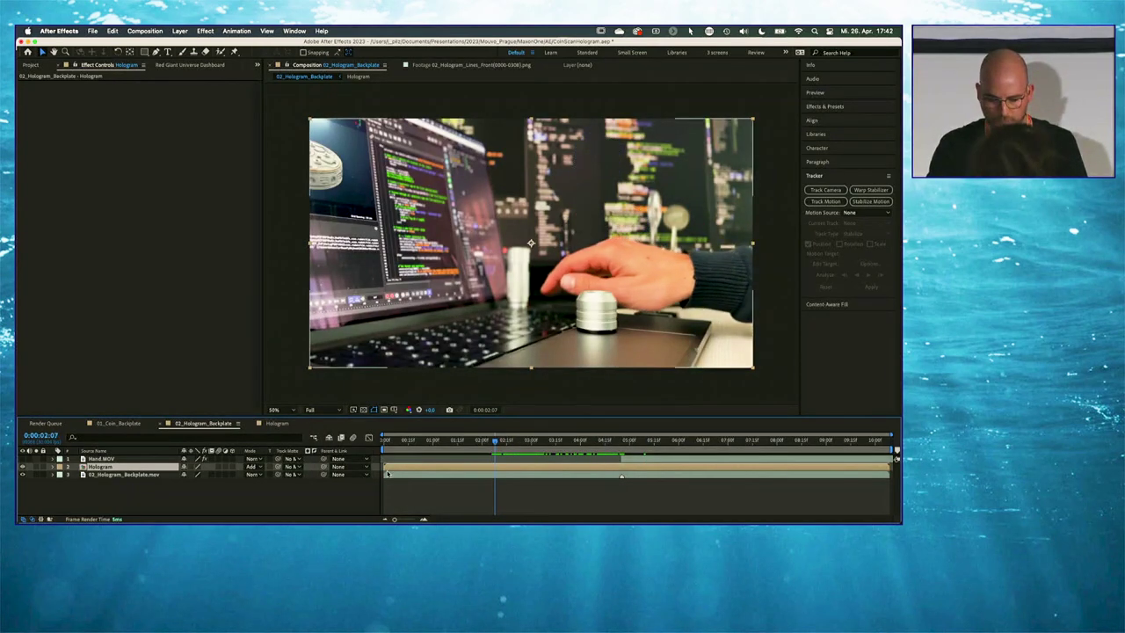
pyautogui.moveTo(387, 471); pyautogui.dragTo(496, 469)
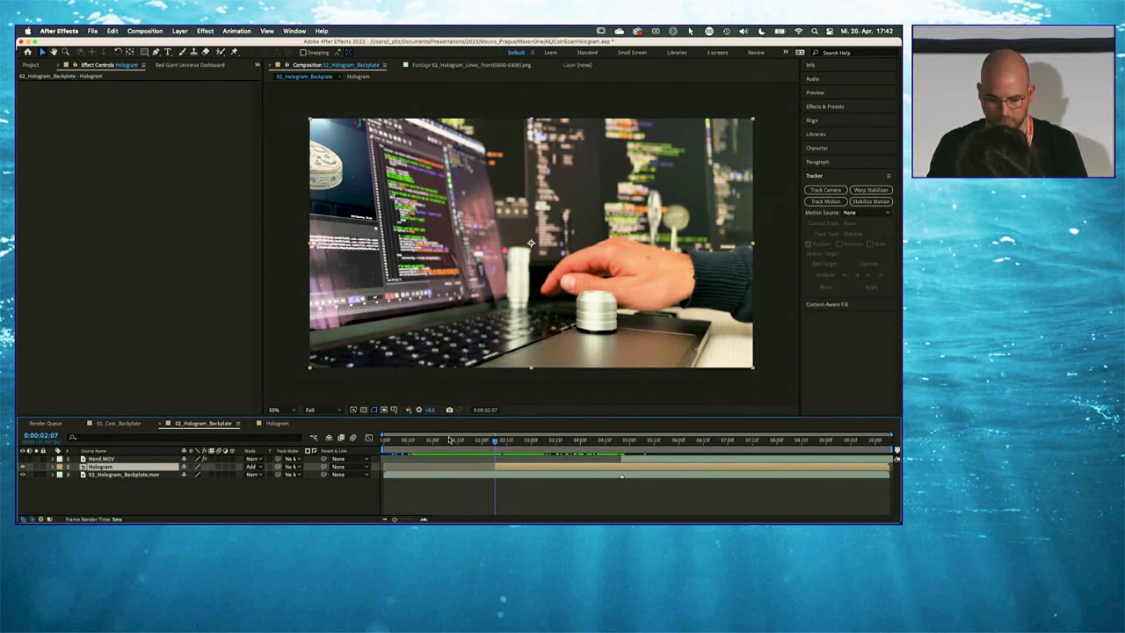
pyautogui.press('space')
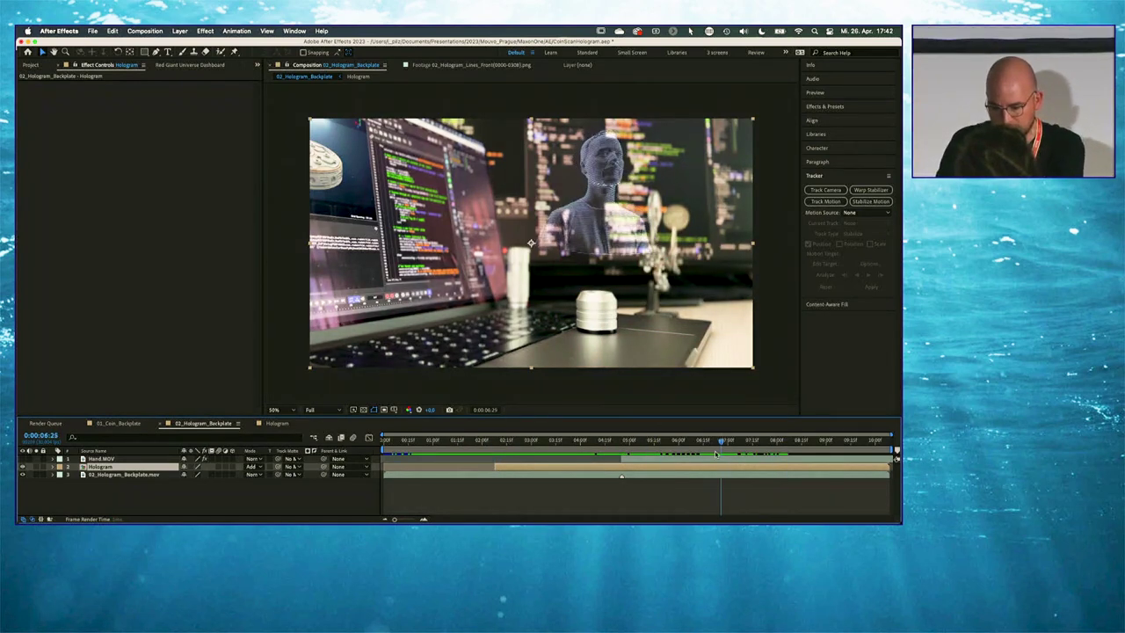
pyautogui.click(657, 440)
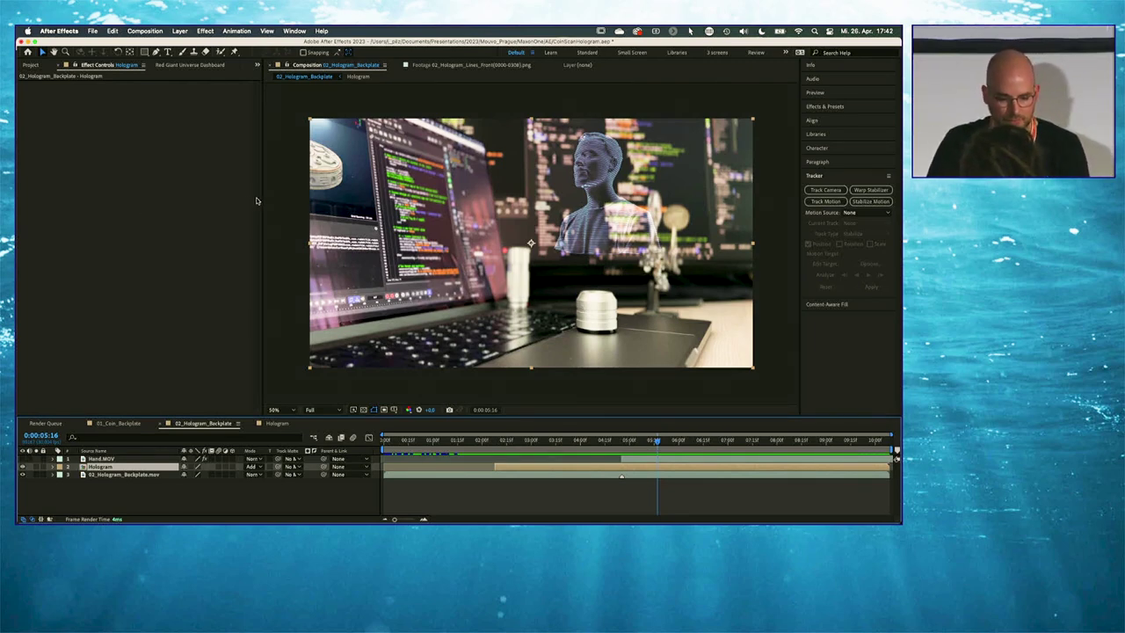
pyautogui.moveTo(262, 195); pyautogui.dragTo(280, 197)
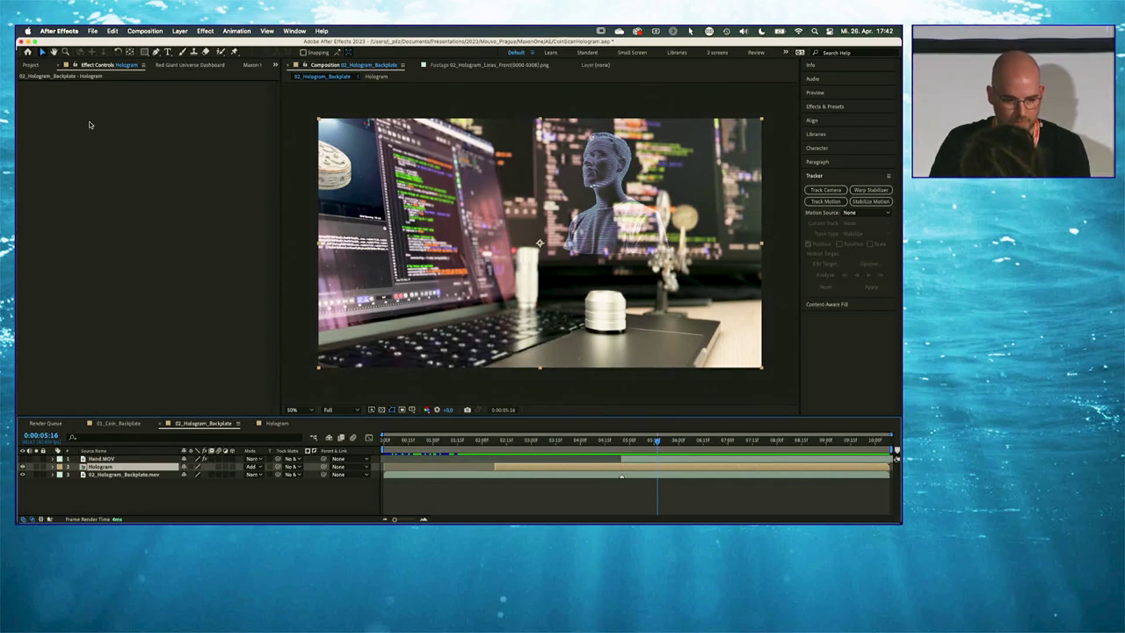
pyautogui.rightClick(118, 161)
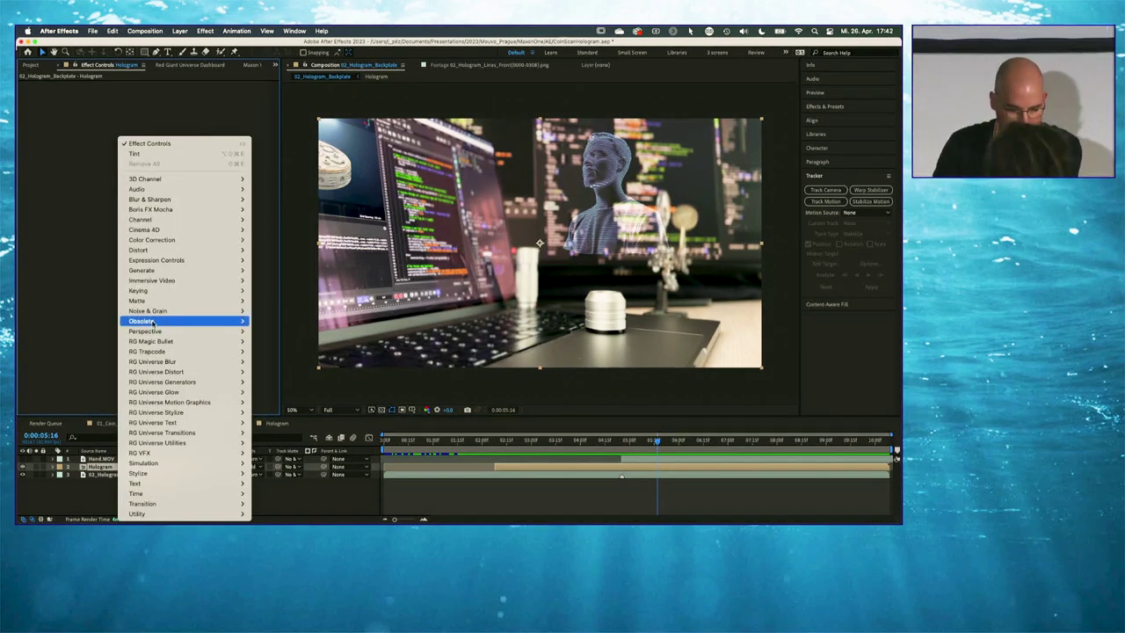
pyautogui.moveTo(151, 364)
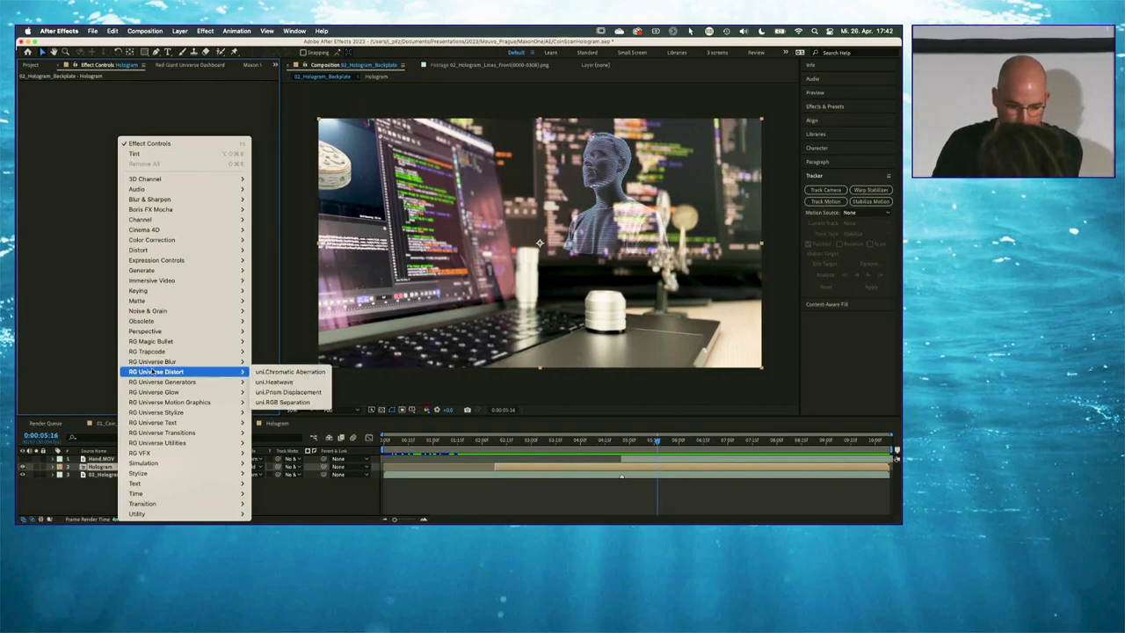
pyautogui.moveTo(159, 413)
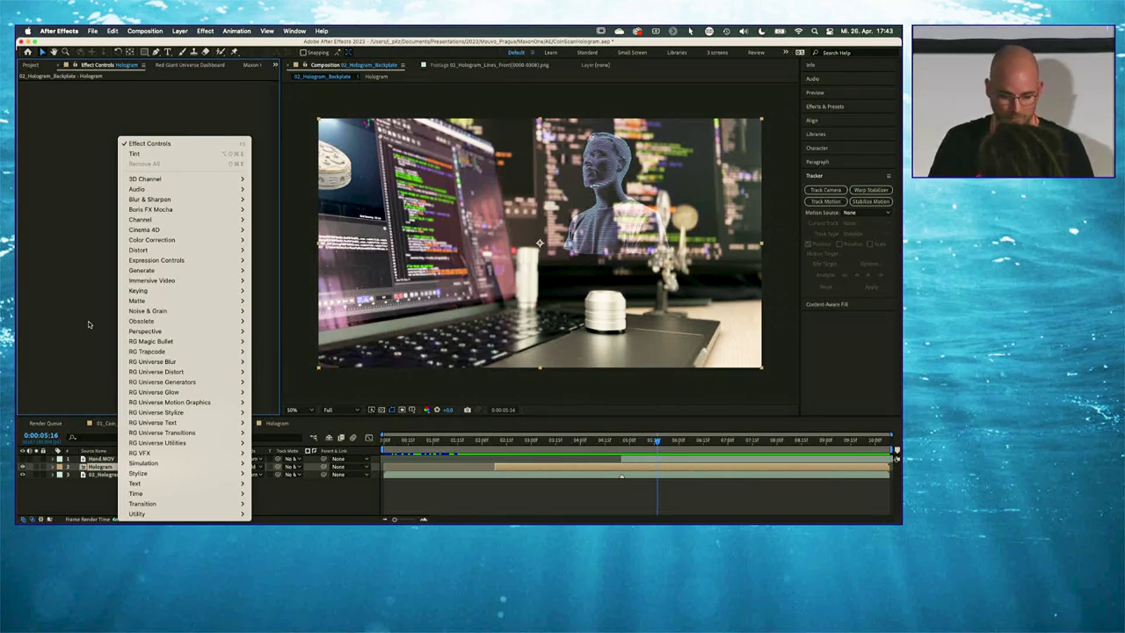
pyautogui.click(126, 331)
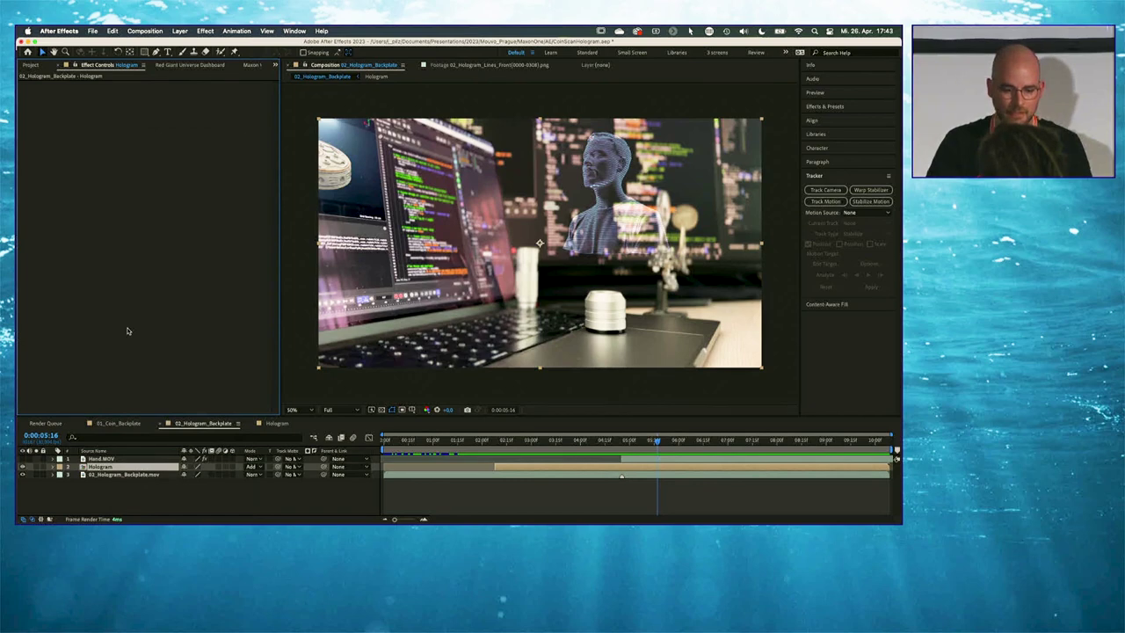
# Show the Red Giant Universe Dashboard and widen it so the effect thumbnails have more room
pyautogui.click(293, 32)
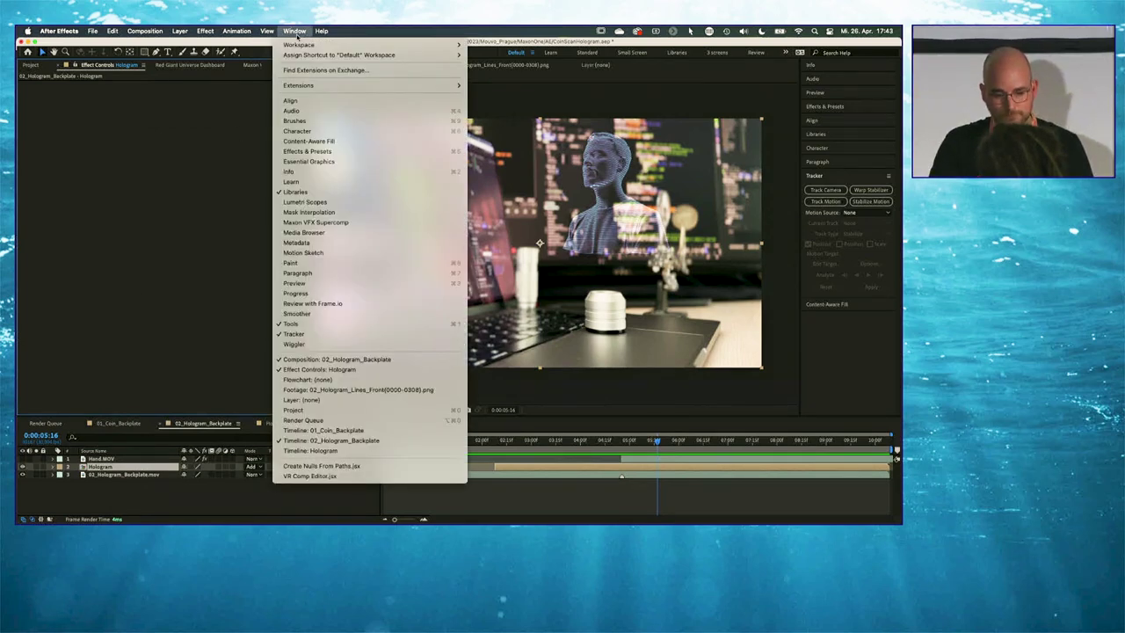
pyautogui.moveTo(422, 85)
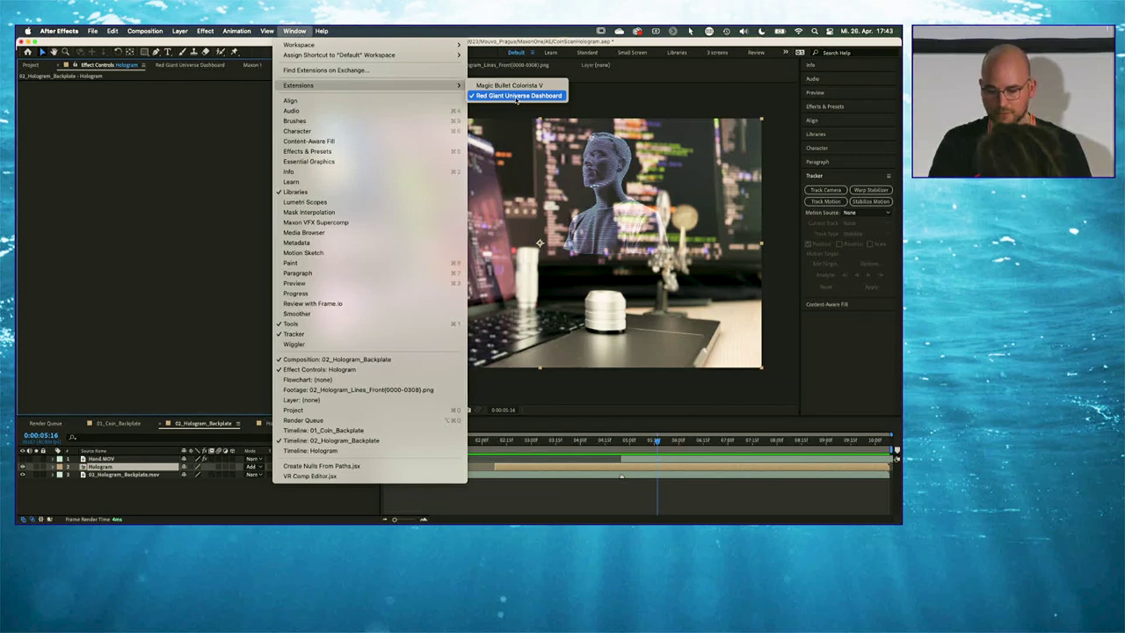
pyautogui.click(557, 95)
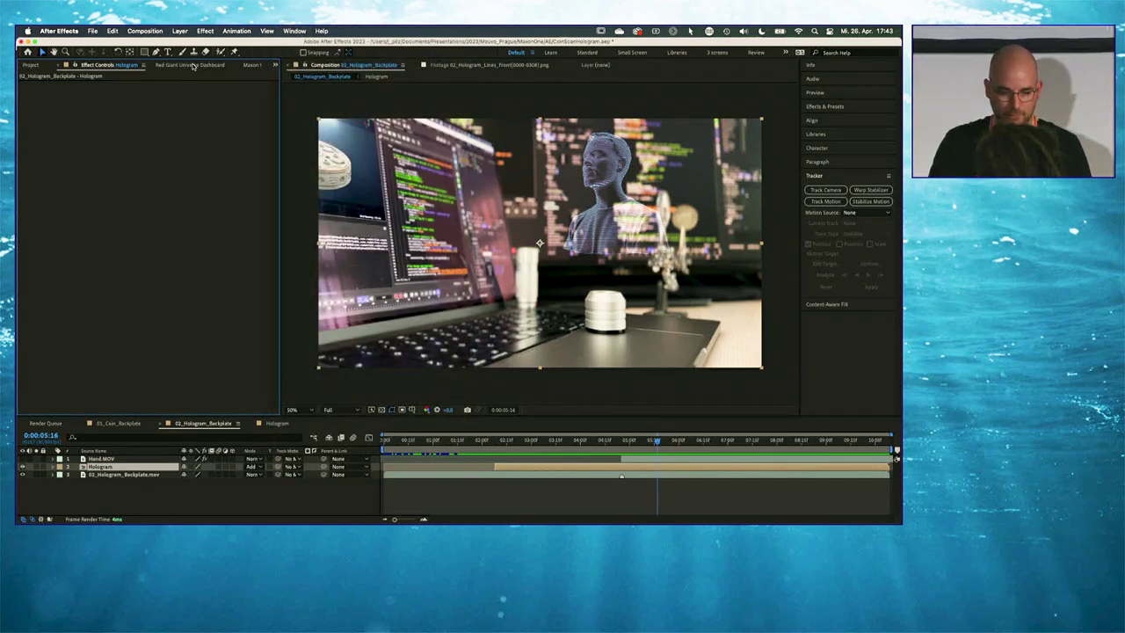
pyautogui.moveTo(282, 187); pyautogui.dragTo(307, 189)
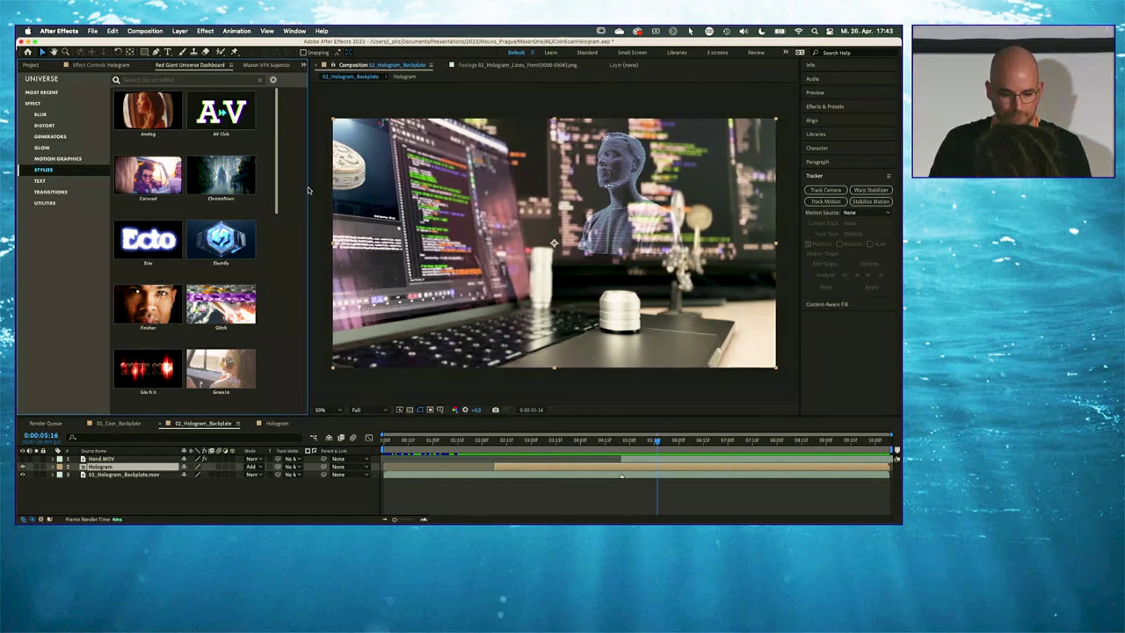
# Browse the Universe effect categories and apply the Point Zoom glow effect to the Hologram layer
pyautogui.click(40, 116)
pyautogui.click(44, 125)
pyautogui.click(46, 137)
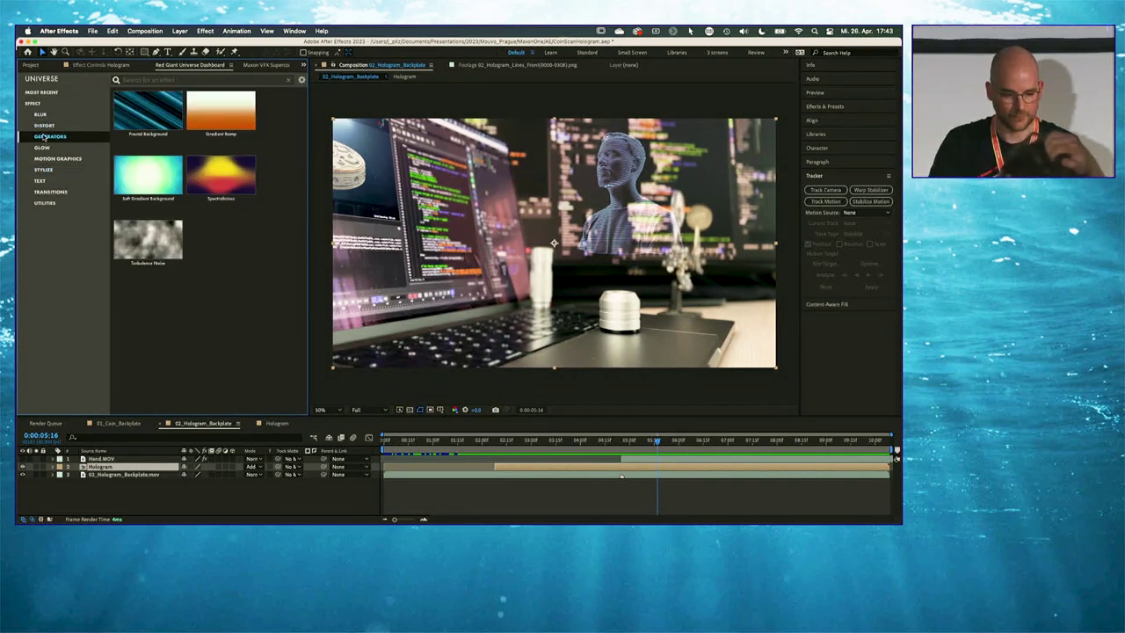
pyautogui.click(44, 126)
pyautogui.moveTo(225, 112)
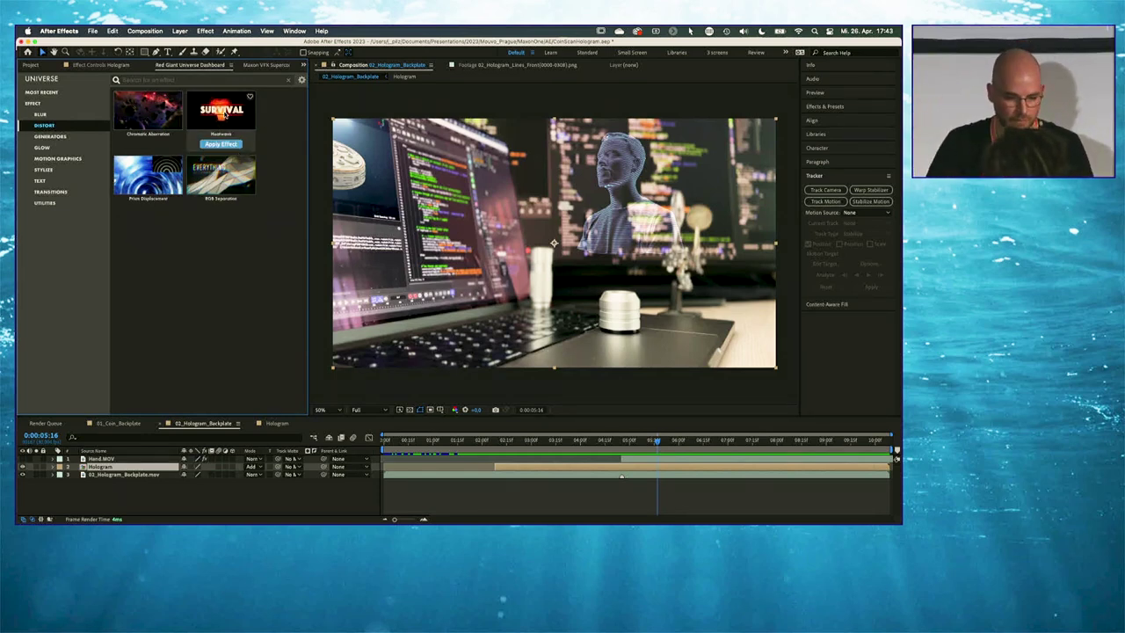
pyautogui.click(43, 147)
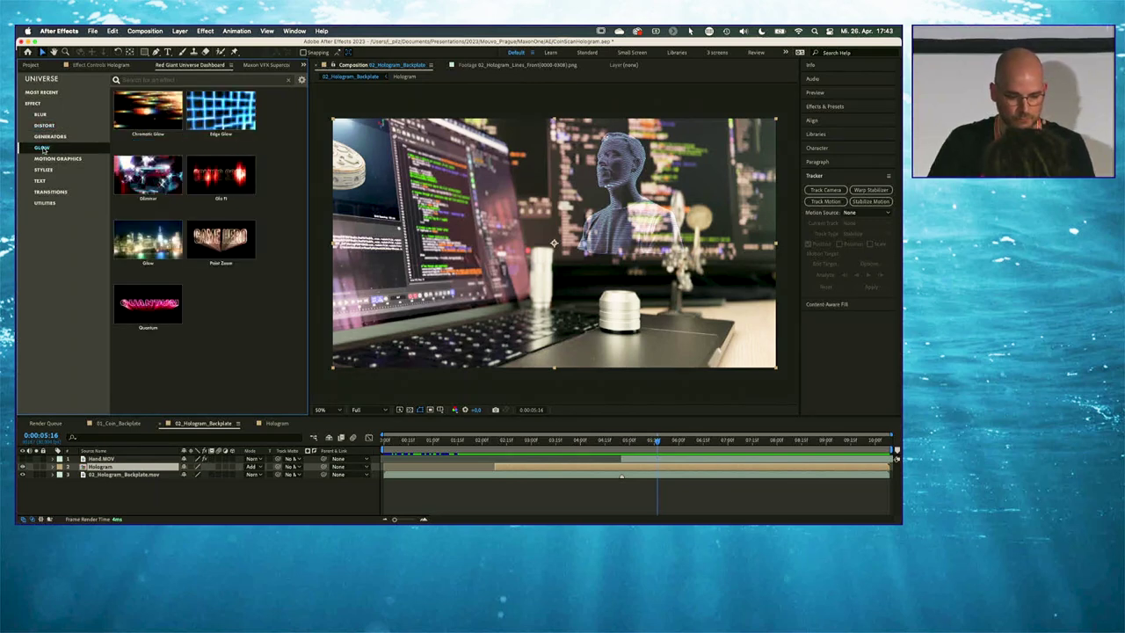
pyautogui.moveTo(227, 243)
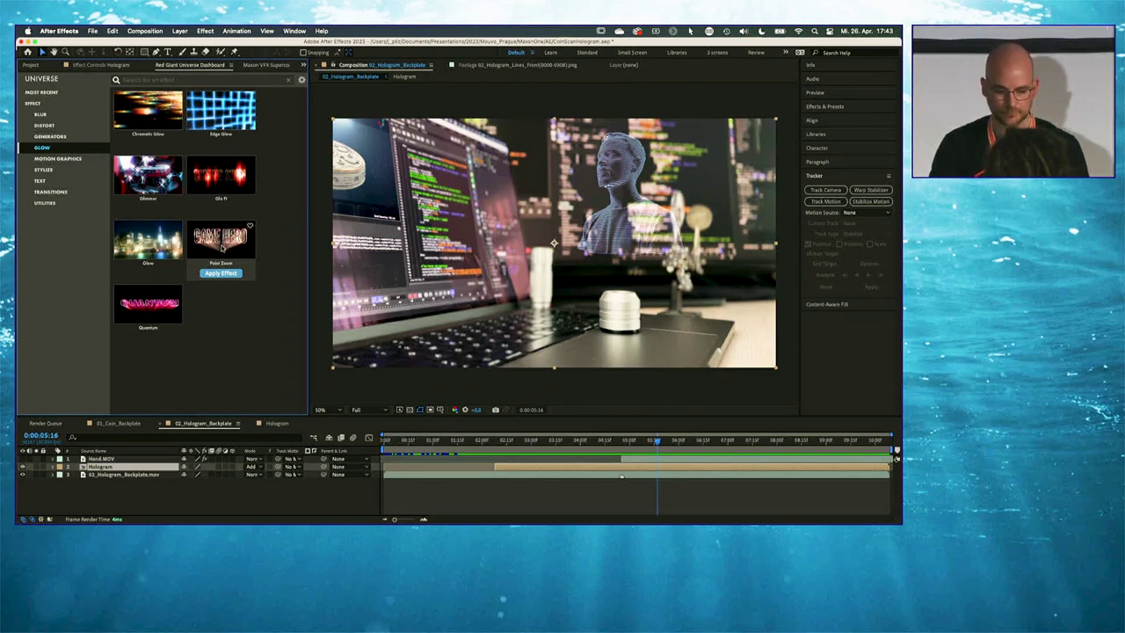
pyautogui.click(230, 246)
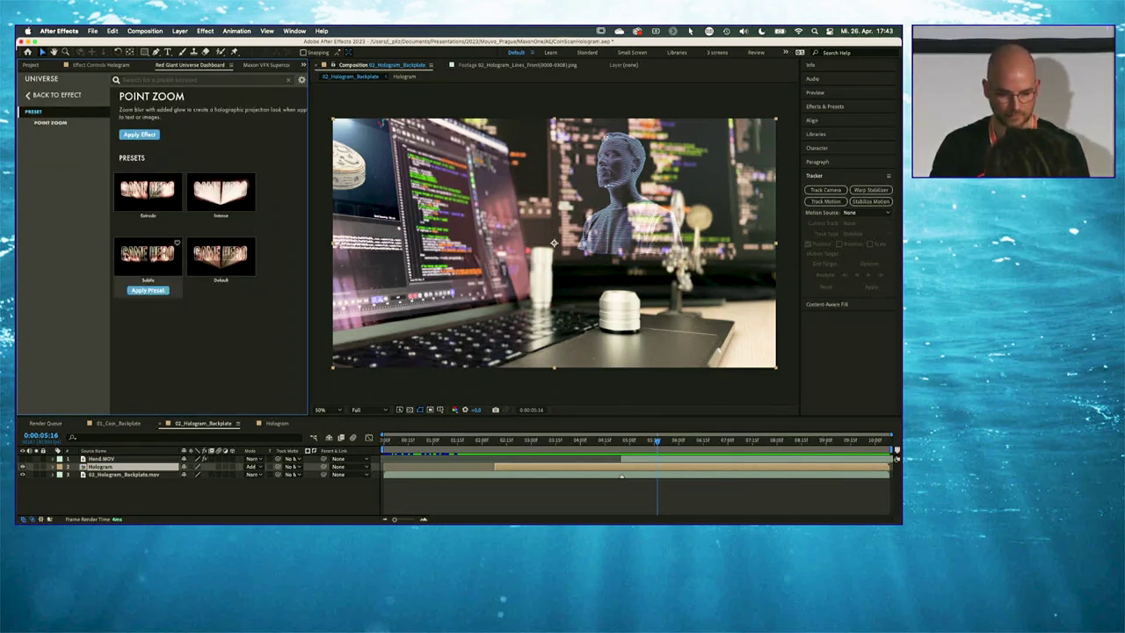
pyautogui.moveTo(223, 261)
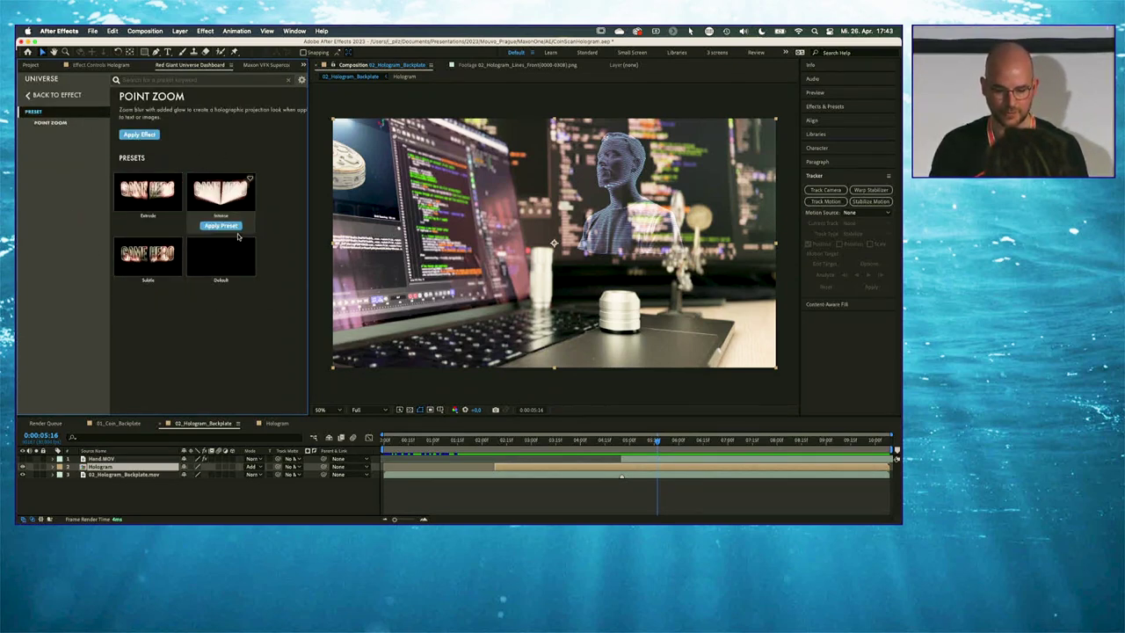
pyautogui.moveTo(164, 188)
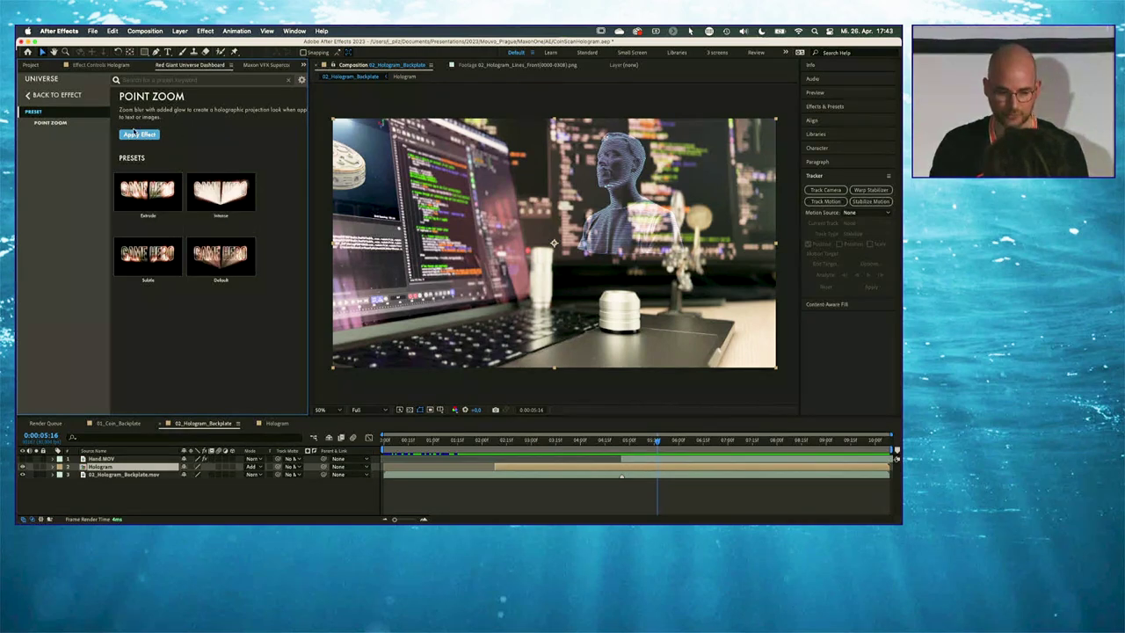
pyautogui.click(143, 135)
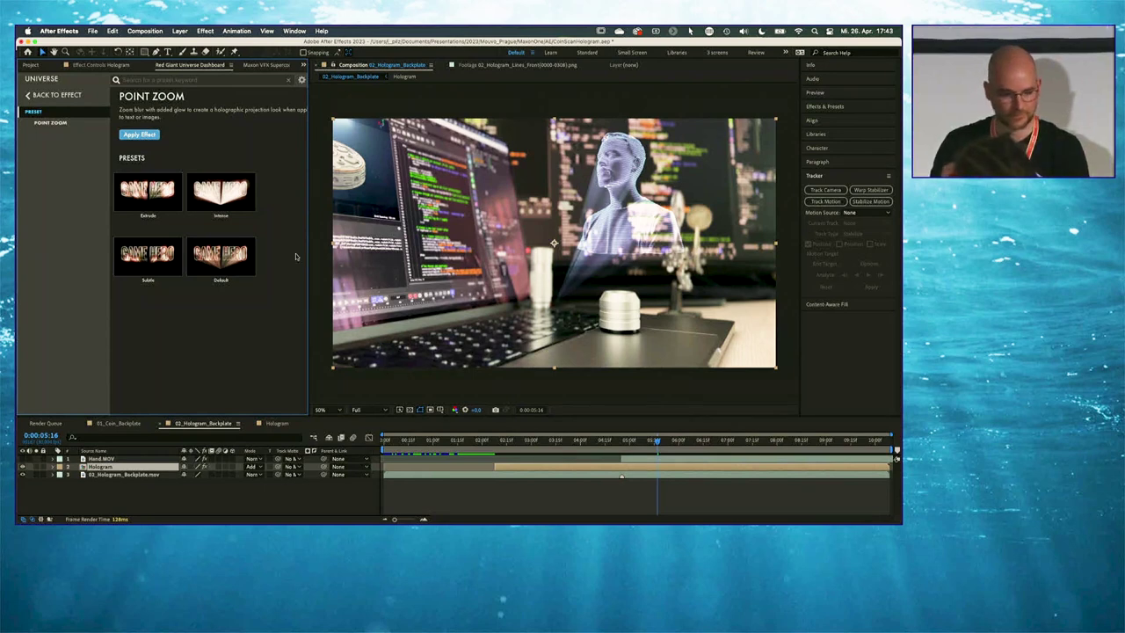
# Set the Point Zoom effect's position over the metal cylinder, about 1248, 792, and preview the light rays up to 0:00:06:00
pyautogui.click(102, 65)
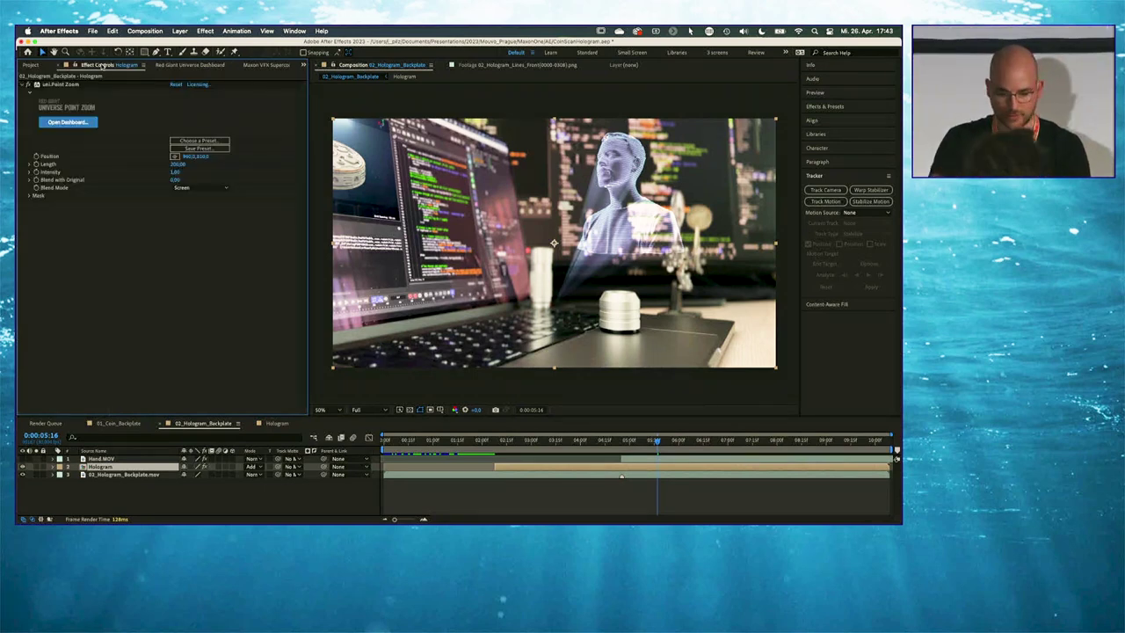
pyautogui.click(69, 85)
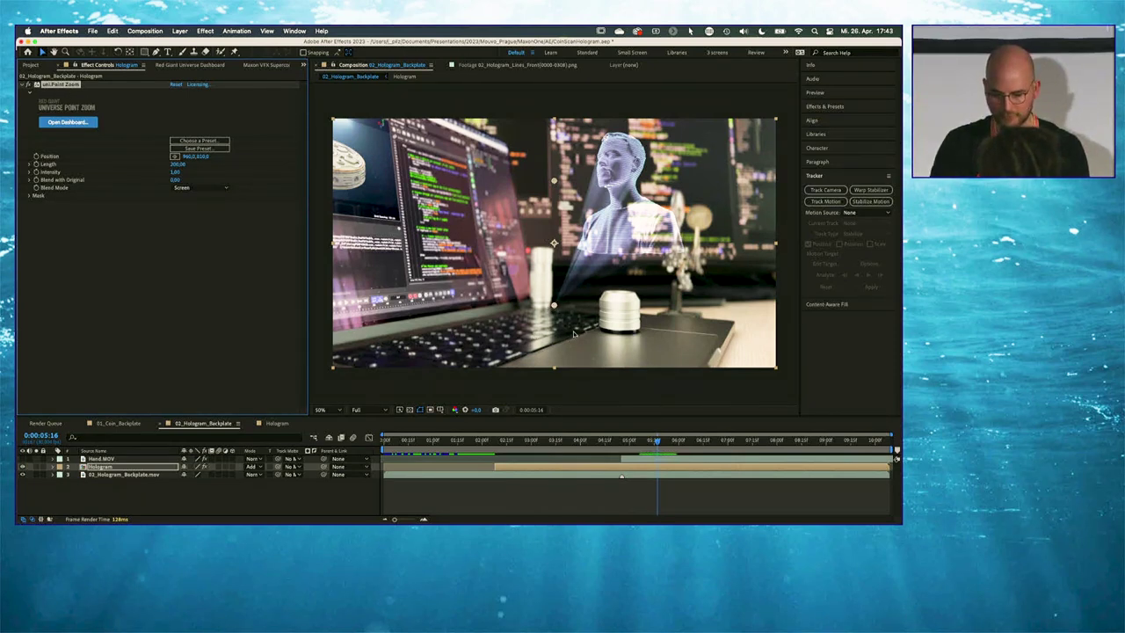
pyautogui.moveTo(555, 305); pyautogui.dragTo(621, 305)
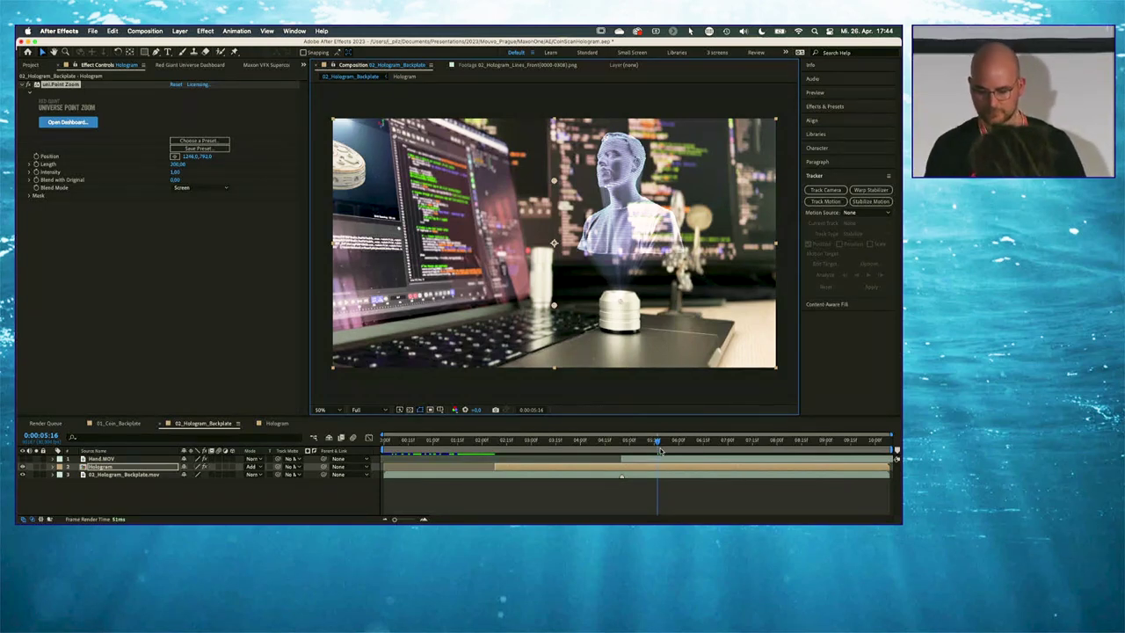
pyautogui.moveTo(655, 442); pyautogui.dragTo(679, 447)
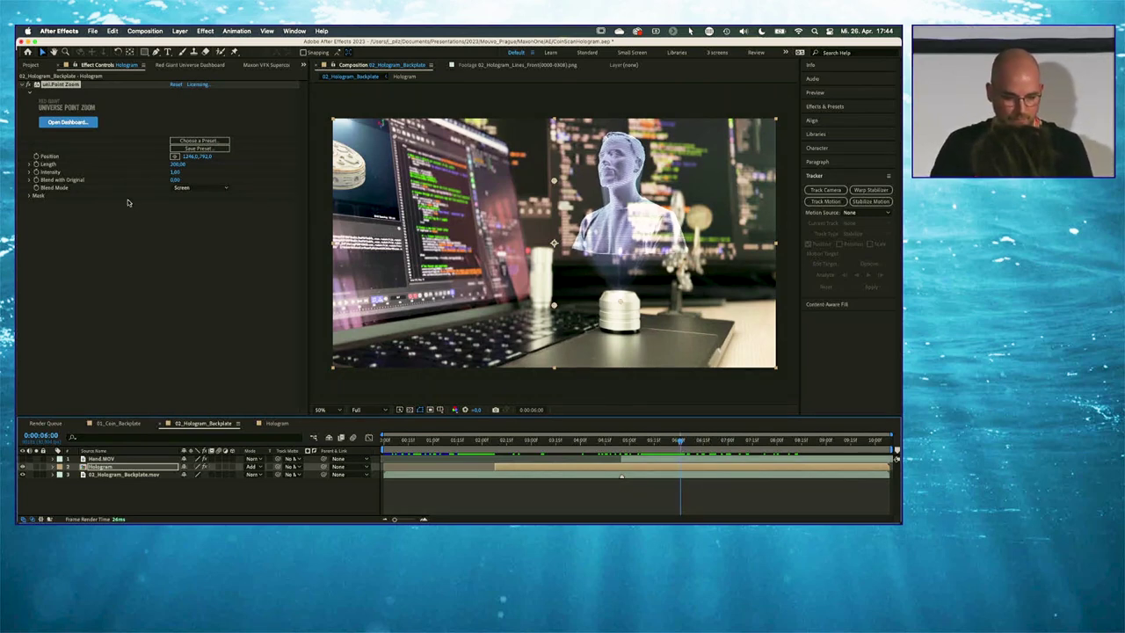
# Collapse the Point Zoom settings and apply the Holomatrix II effect from the Universe Stylize category to the Hologram layer
pyautogui.click(27, 84)
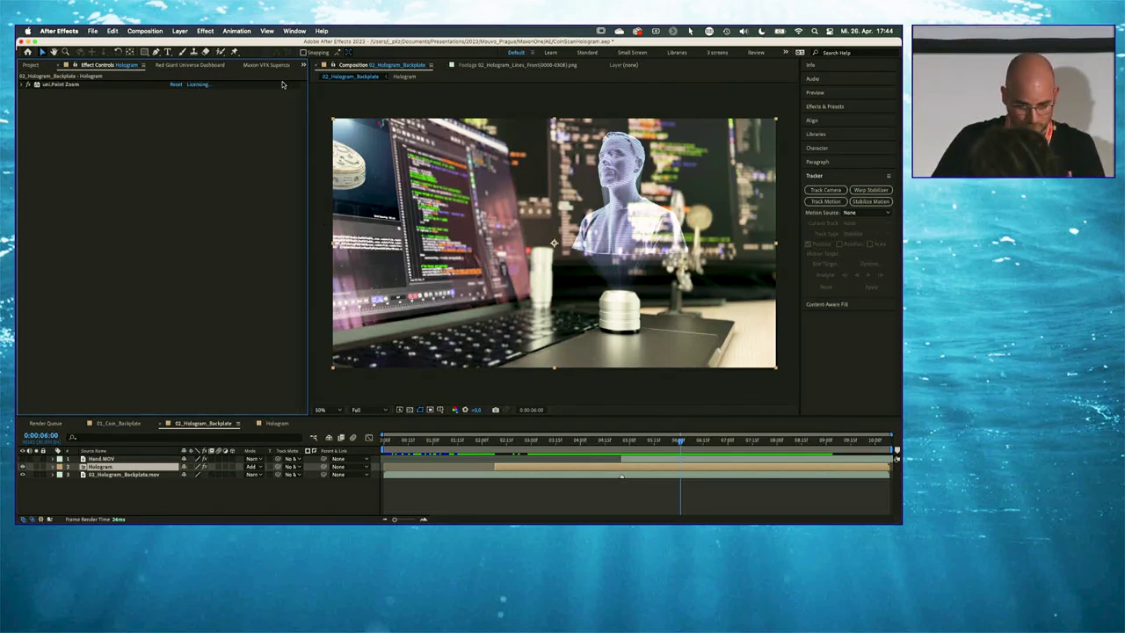
pyautogui.click(214, 67)
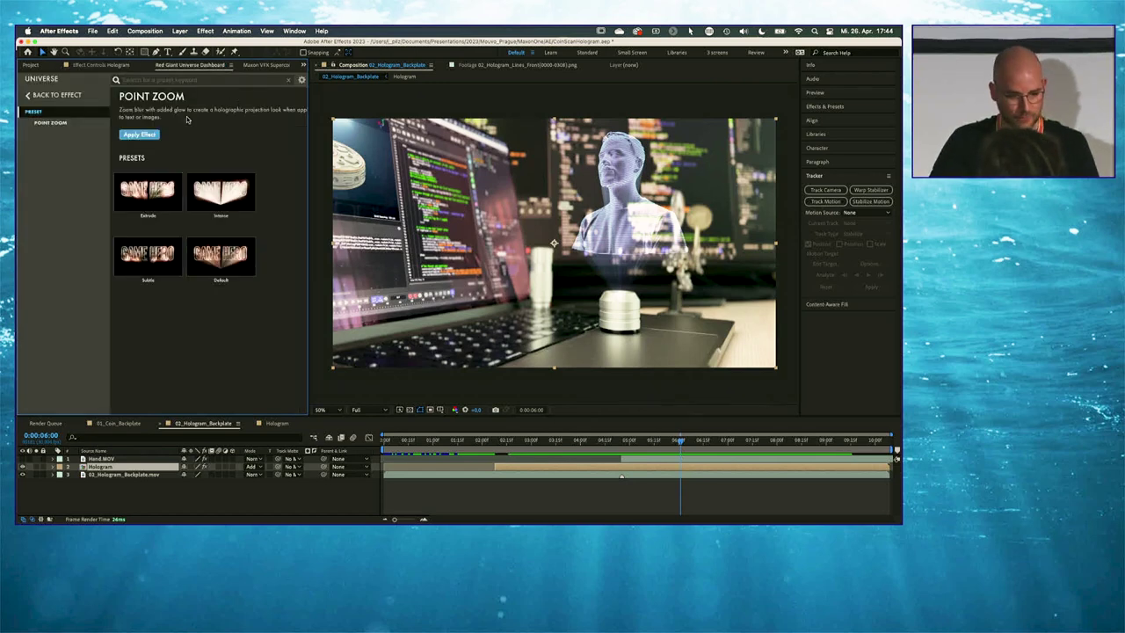
pyautogui.click(29, 95)
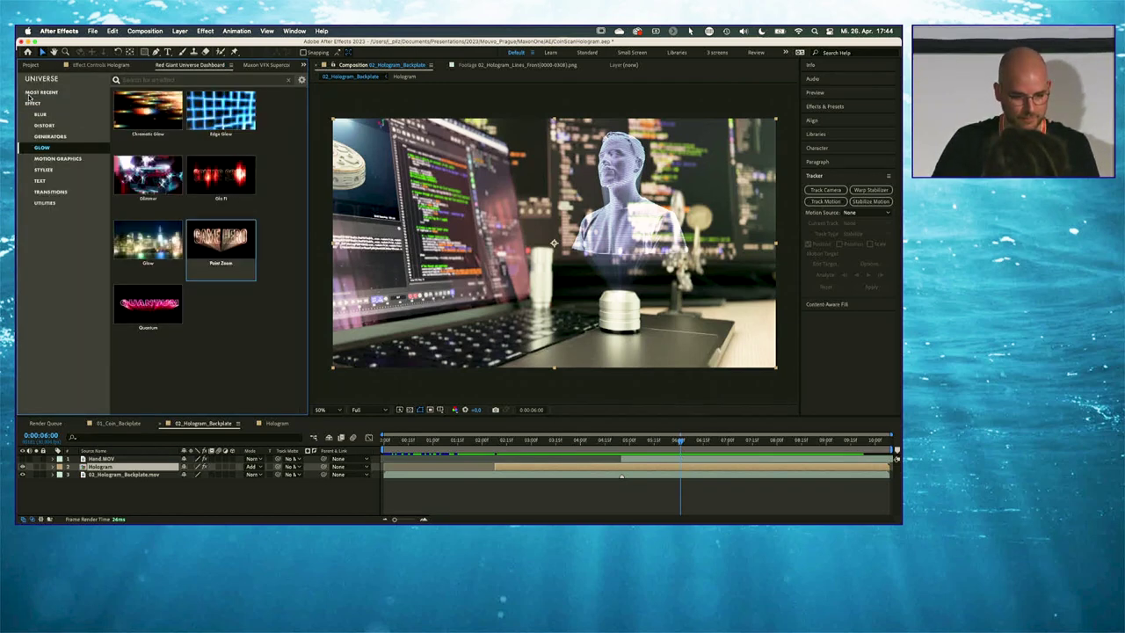
pyautogui.click(46, 170)
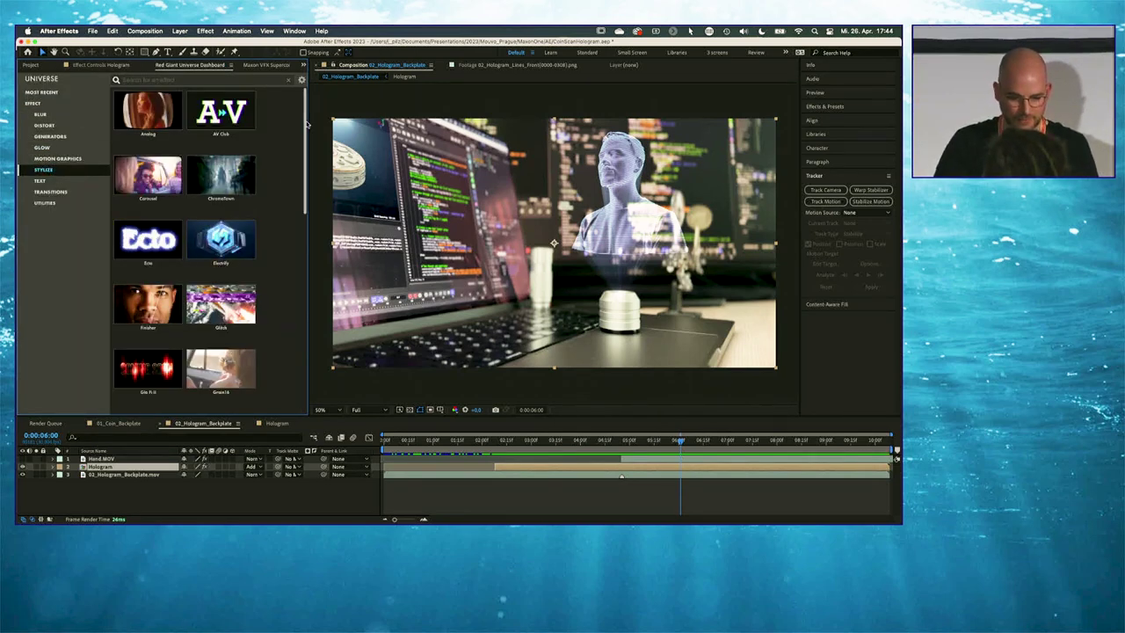
pyautogui.moveTo(306, 126); pyautogui.dragTo(297, 218)
pyautogui.moveTo(161, 191)
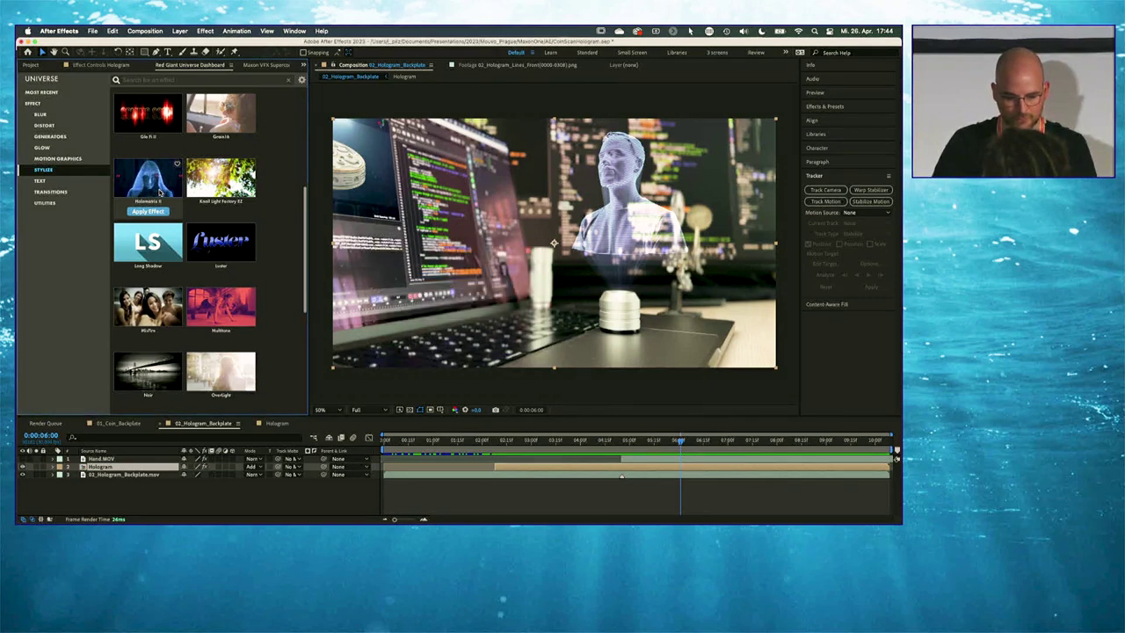
pyautogui.click(156, 212)
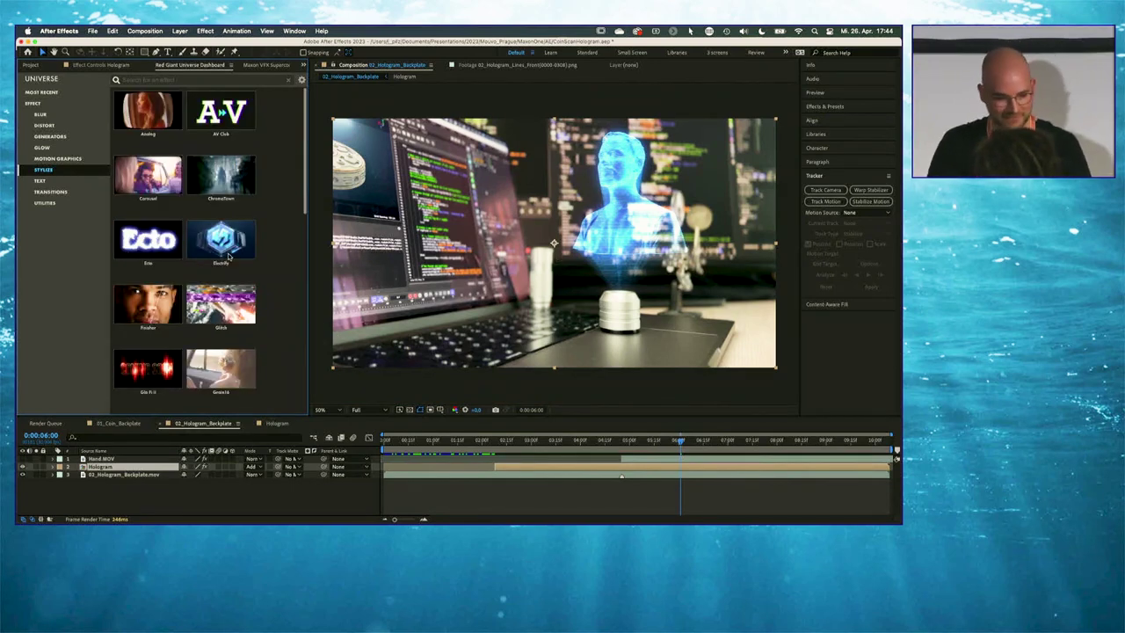
# Preview Holomatrix II up to 0:00:07:08 and disable its Colorization, Glow, Secondary Glow, Interference Ghost and Color Separation effects
pyautogui.click(106, 67)
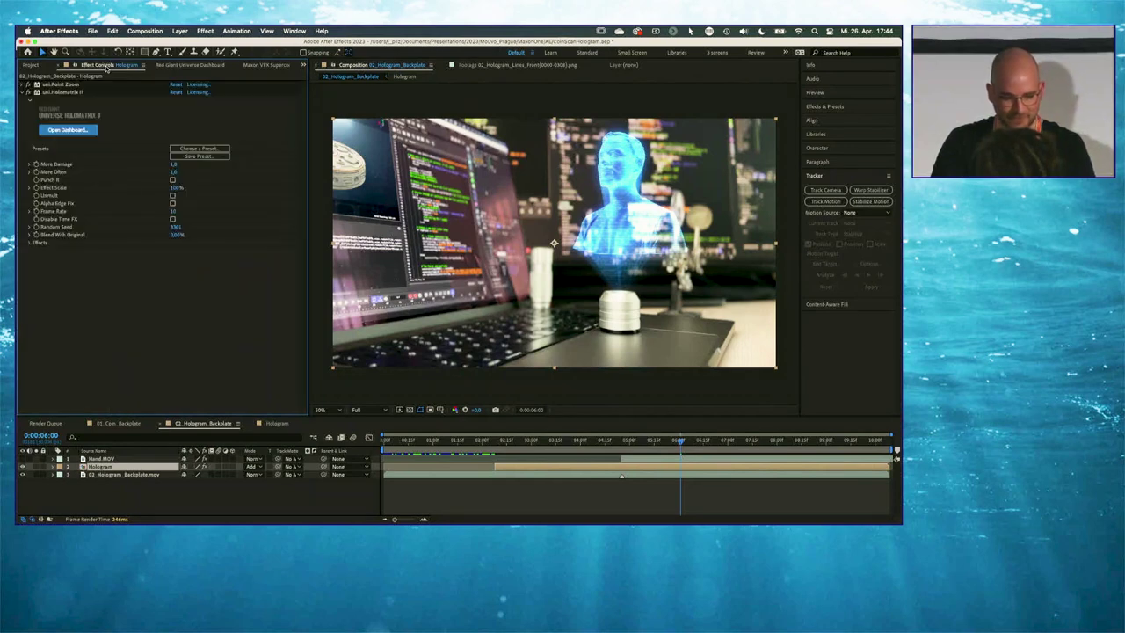
pyautogui.moveTo(672, 440); pyautogui.dragTo(743, 440)
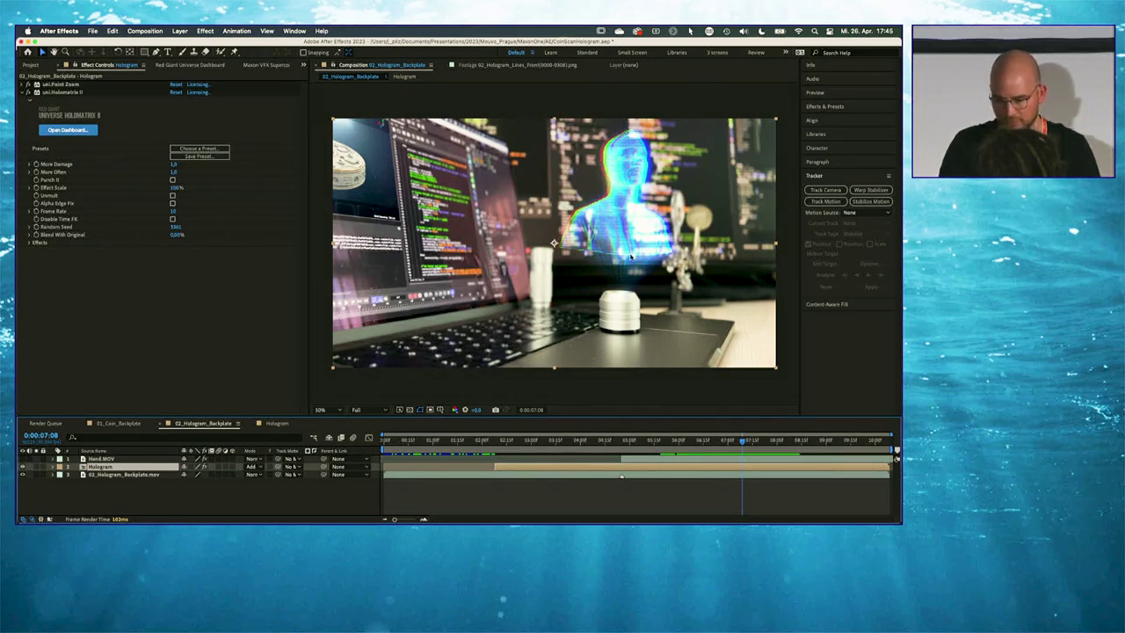
pyautogui.click(30, 242)
pyautogui.scroll(-3, 32, 248)
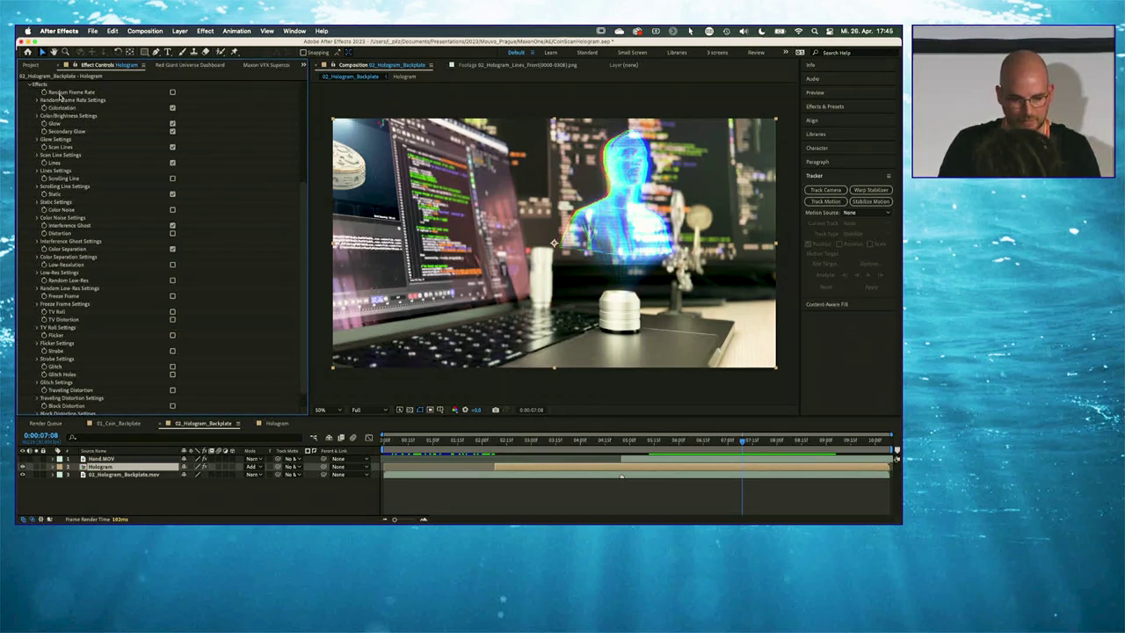
pyautogui.click(173, 108)
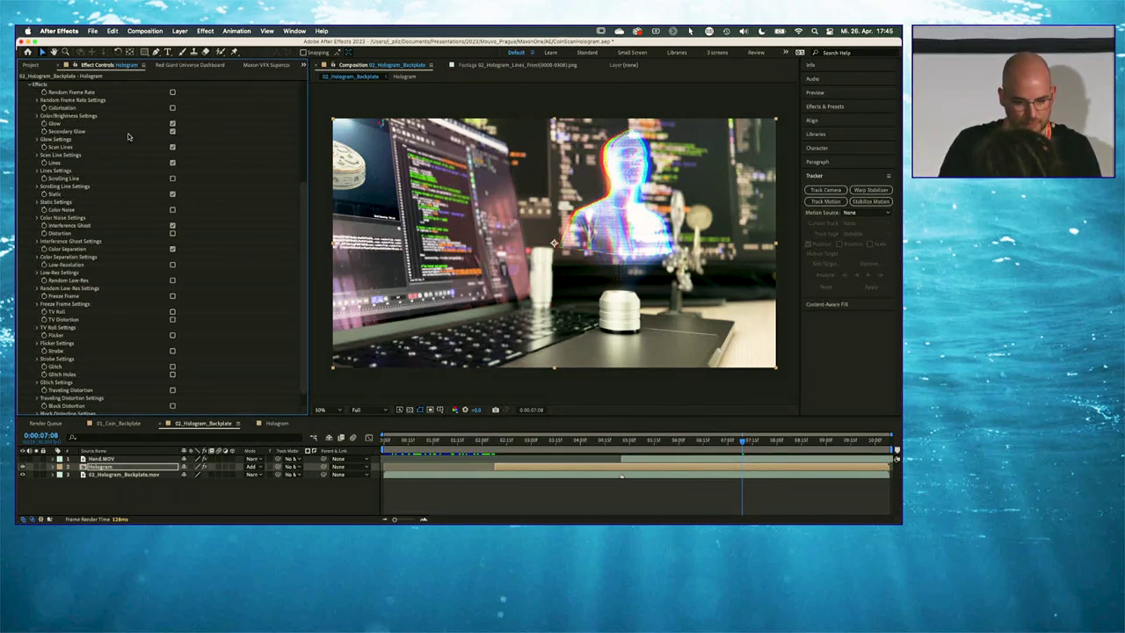
pyautogui.click(172, 123)
pyautogui.click(173, 131)
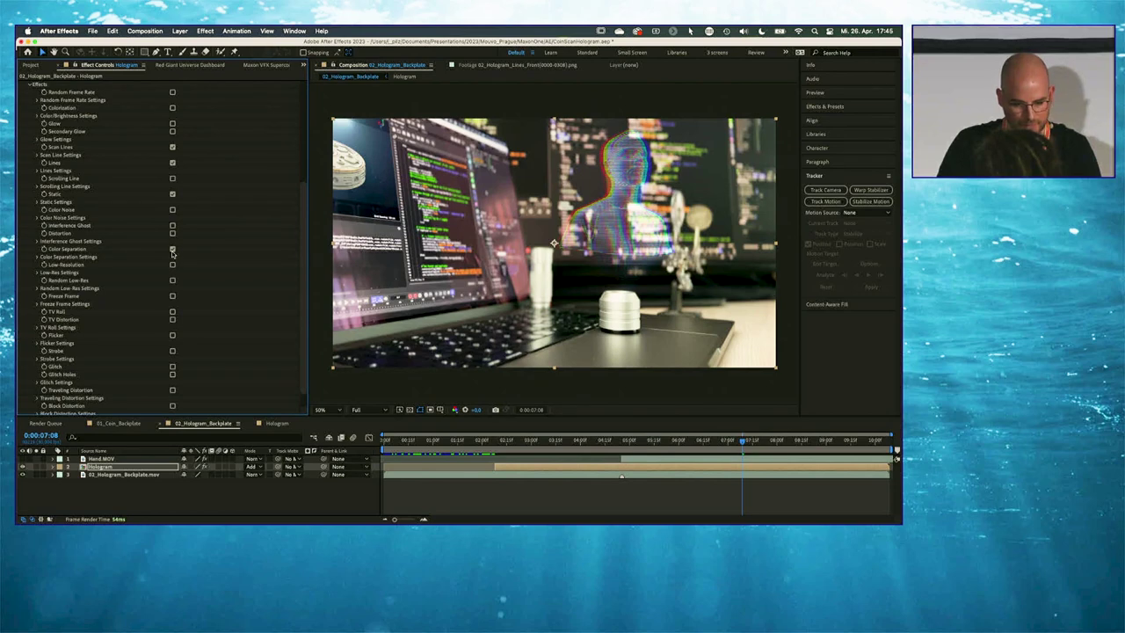
pyautogui.click(173, 250)
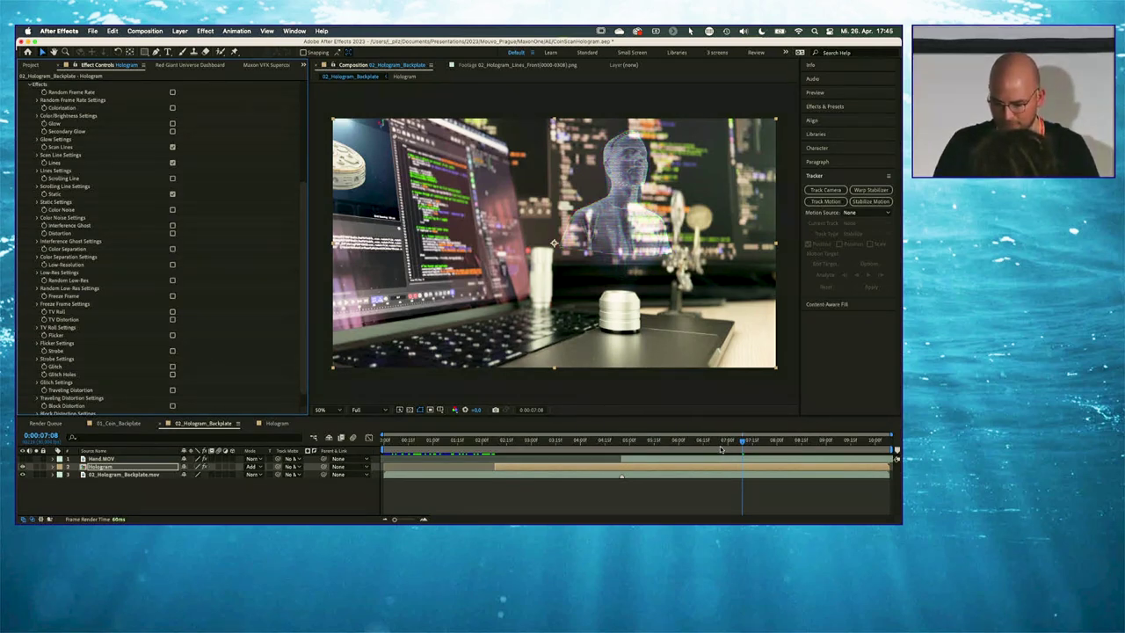
# Scrub and play back the composite to check the toned-down hologram, and park the playhead at 0:00:05:04
pyautogui.moveTo(719, 444); pyautogui.dragTo(690, 445)
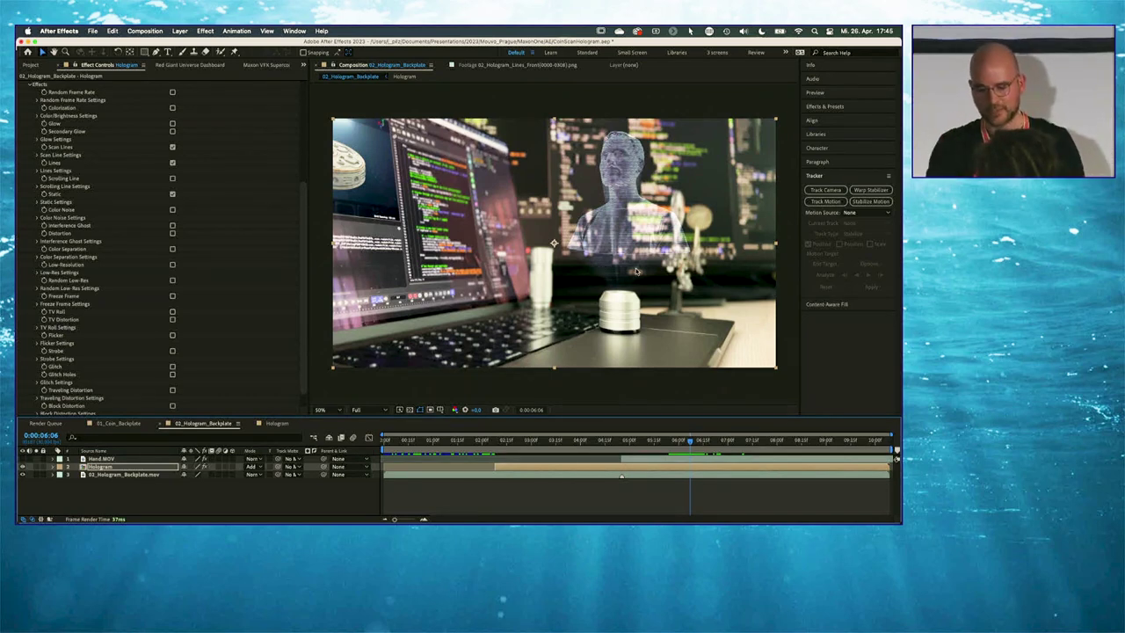
pyautogui.click(609, 442)
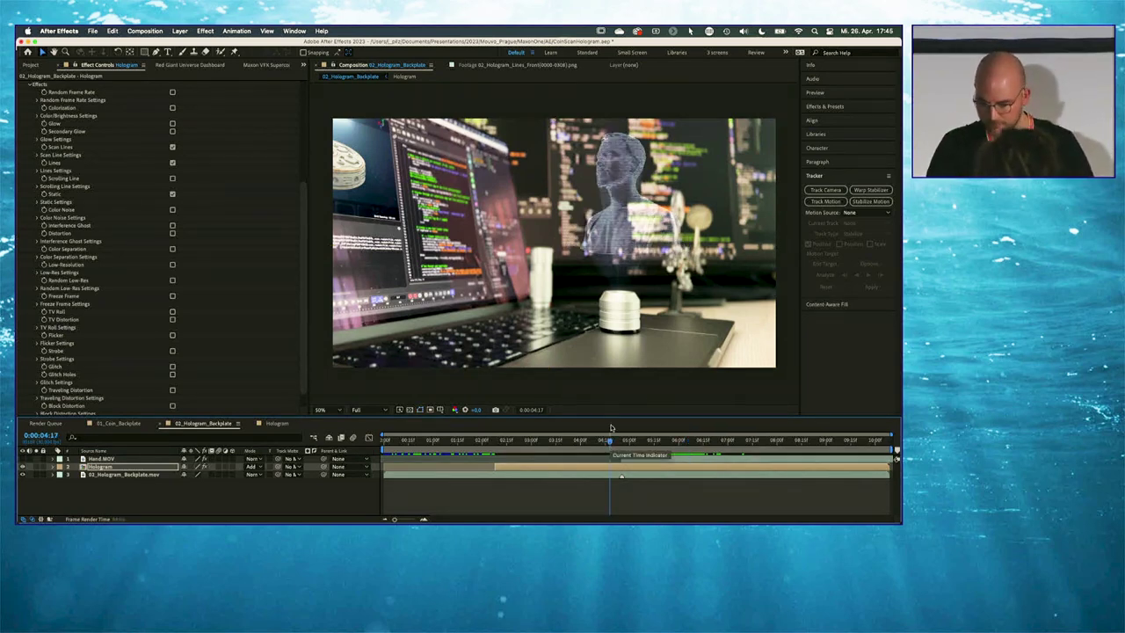
pyautogui.press('space')
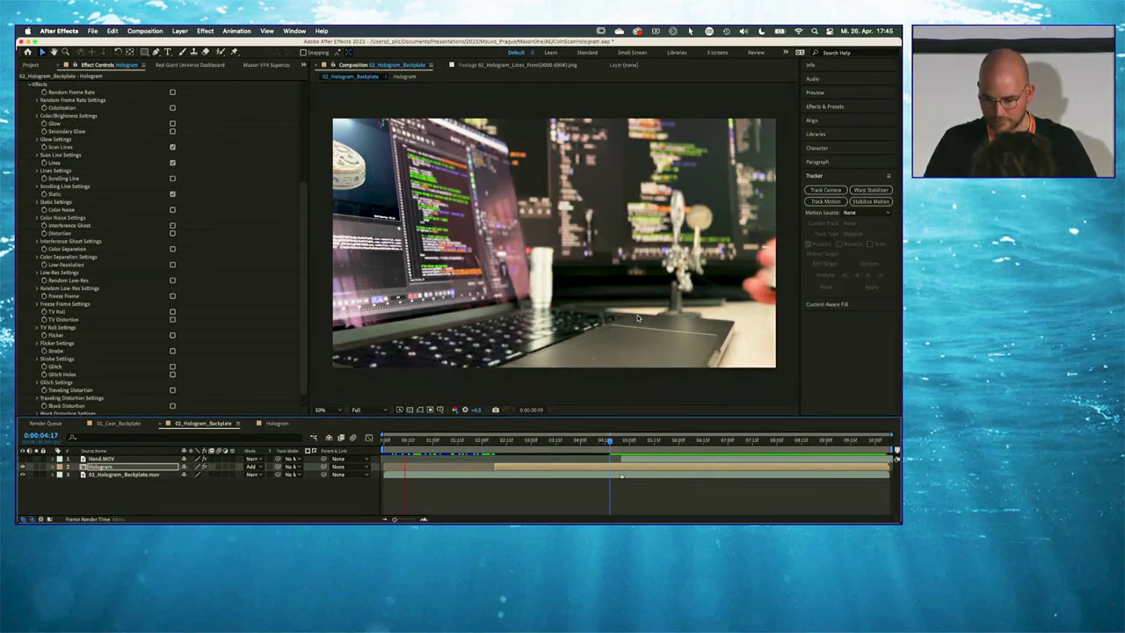
pyautogui.click(628, 442)
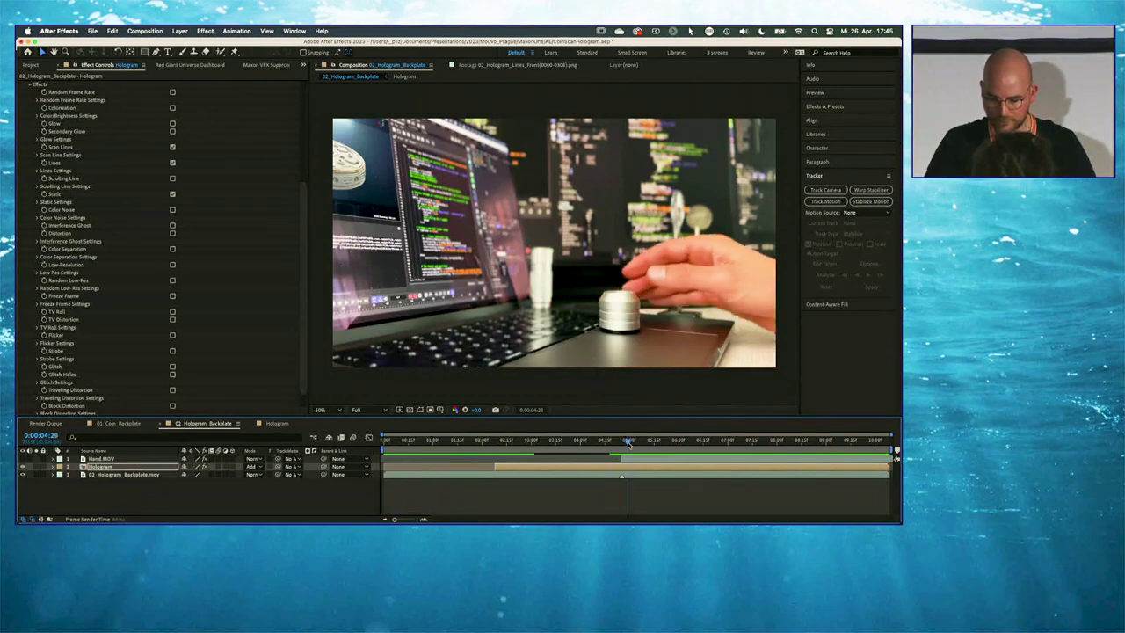
pyautogui.moveTo(627, 442); pyautogui.dragTo(637, 443)
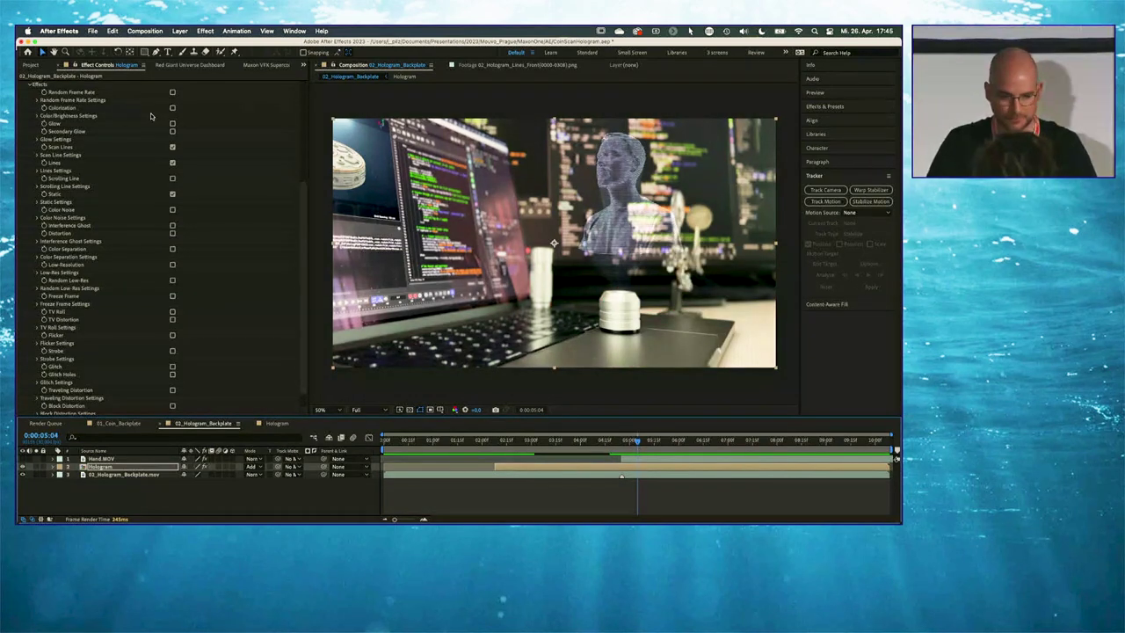
# Move the playhead to 0:00:05:00 and add a black 1920 × 1080 solid named Flare as the uppermost layer
pyautogui.click(32, 65)
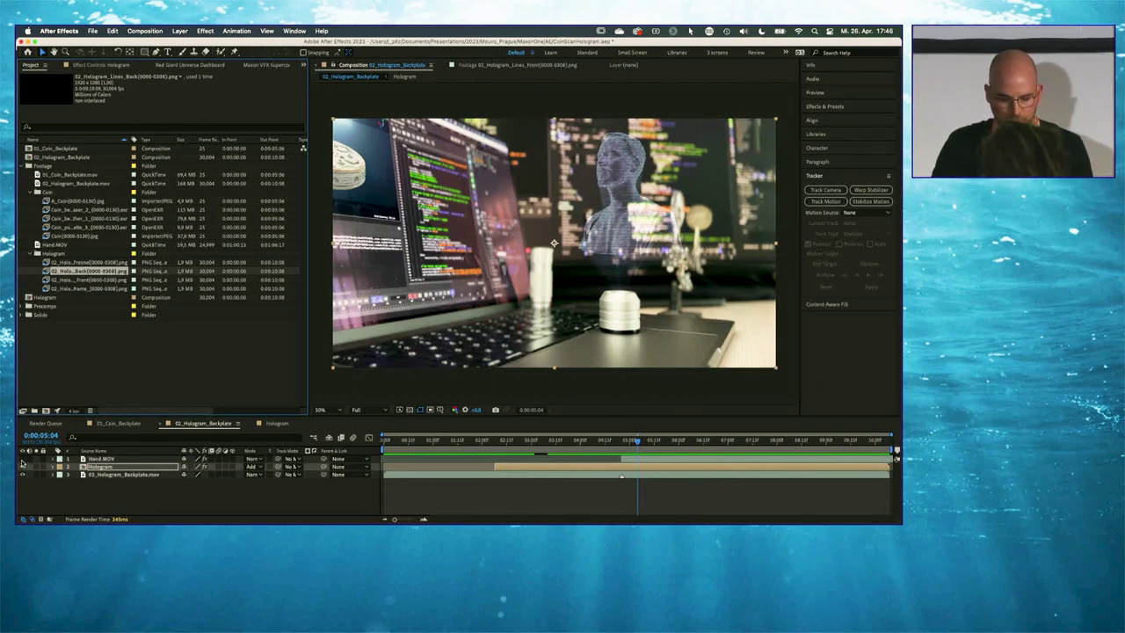
pyautogui.moveTo(615, 441); pyautogui.dragTo(631, 441)
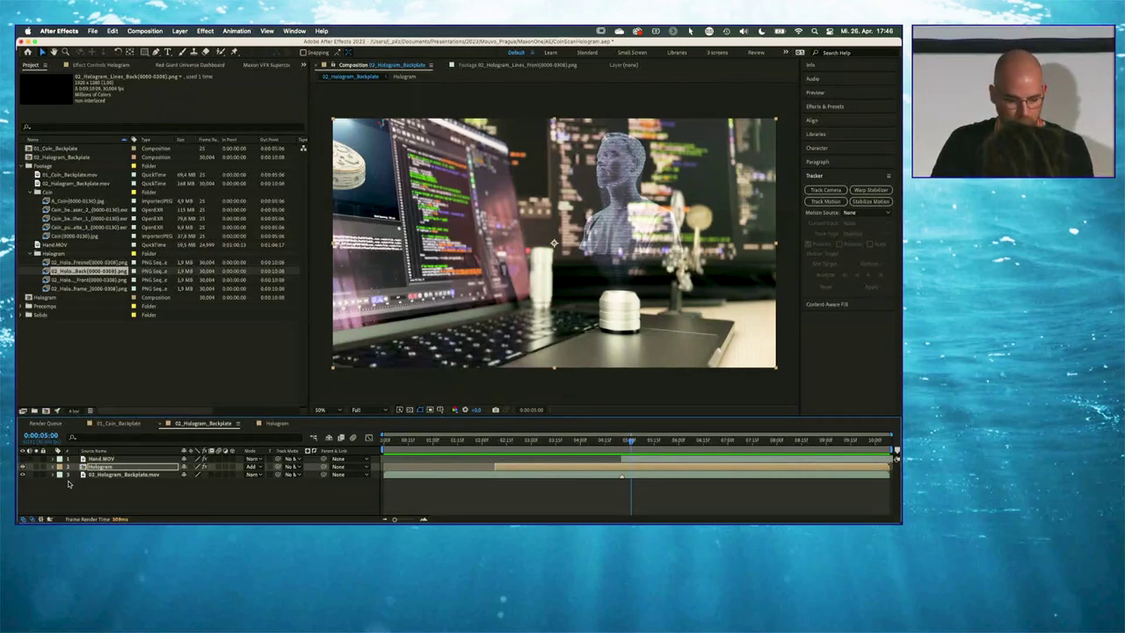
pyautogui.click(104, 493)
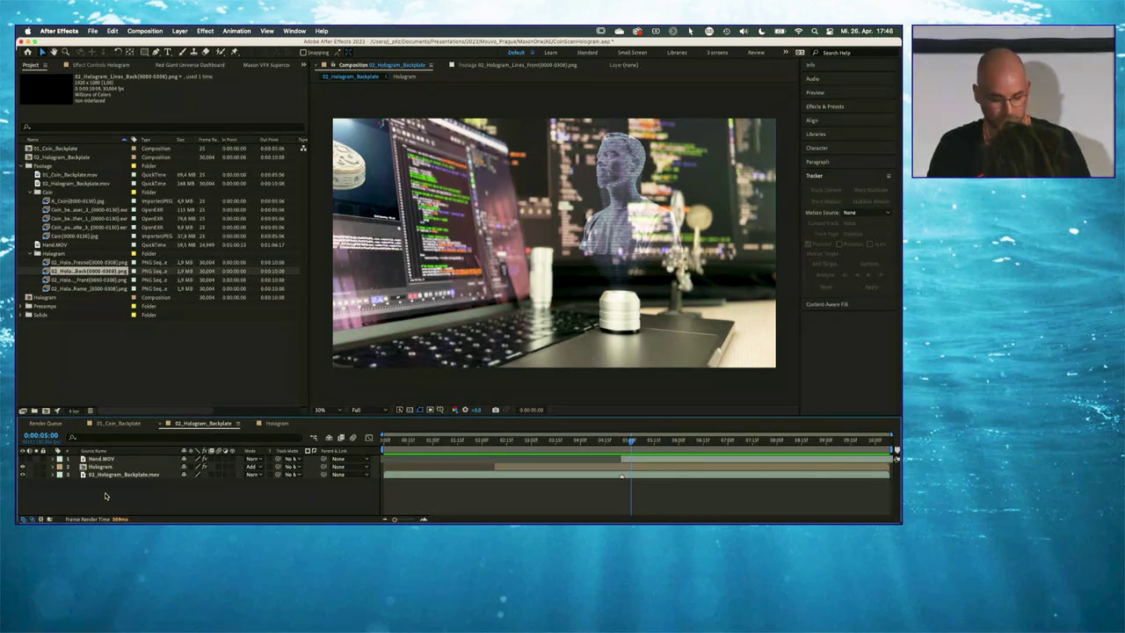
pyautogui.press('super+y')
pyautogui.write('H')
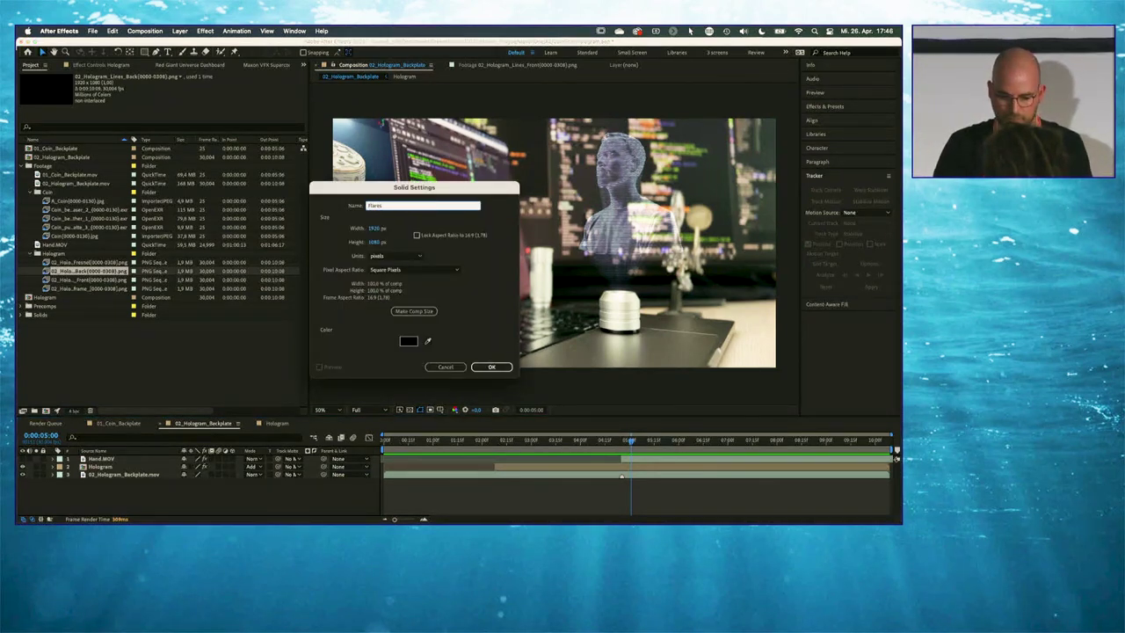
pyautogui.press('Return')
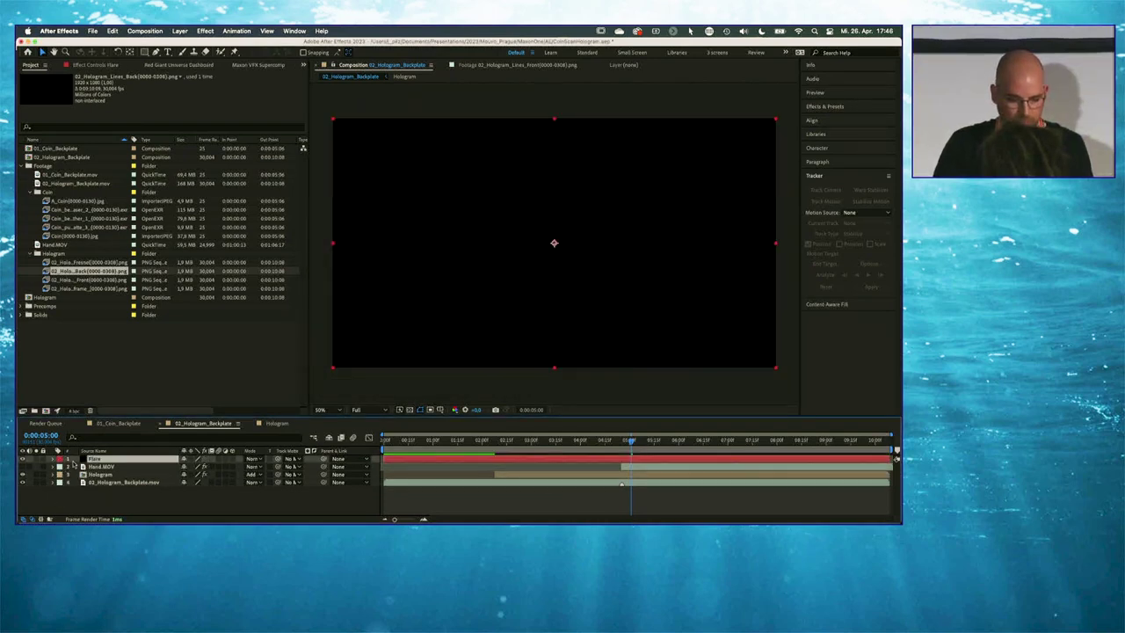
# Apply the RG VFX Real Lens Flares effect to the Flare solid and place its light source at about 1197, 727
pyautogui.click(104, 65)
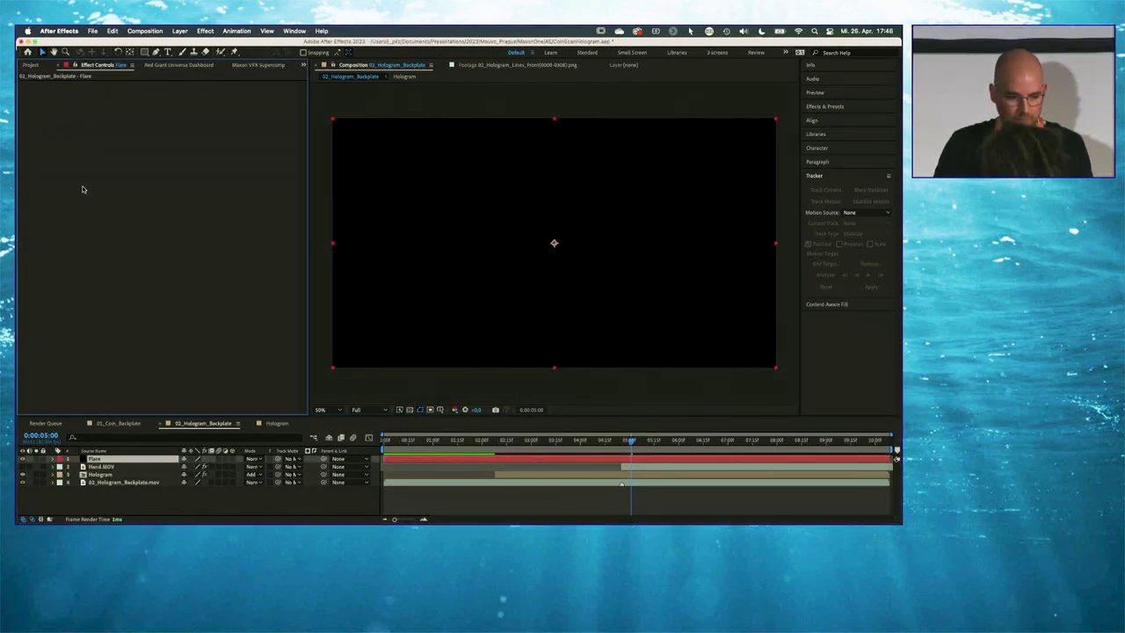
pyautogui.rightClick(101, 240)
pyautogui.moveTo(147, 454)
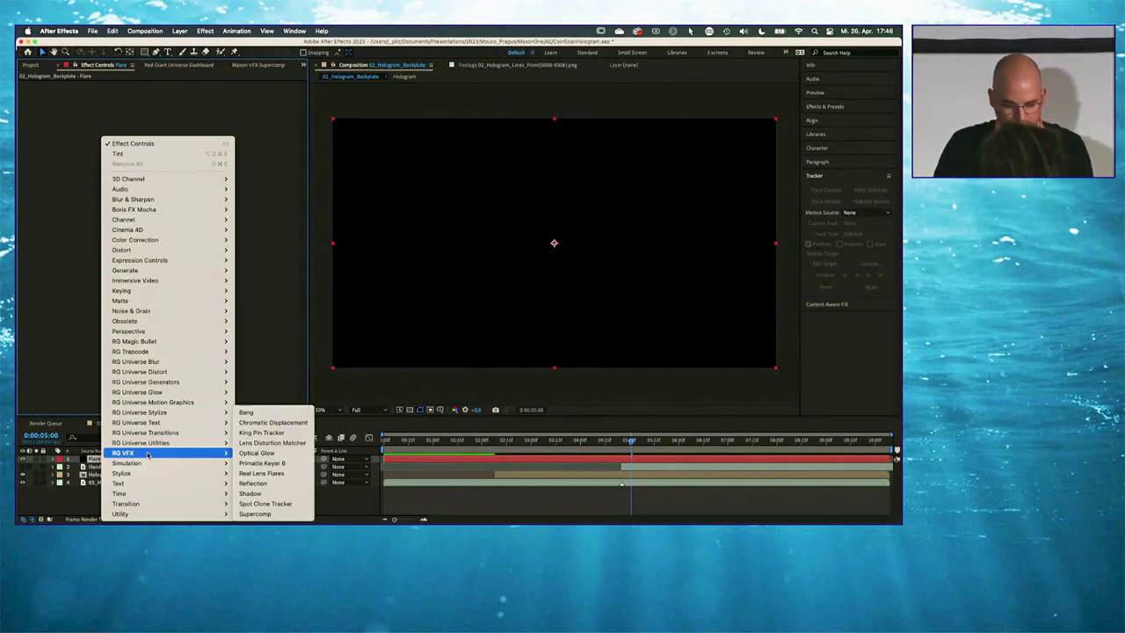
pyautogui.click(265, 474)
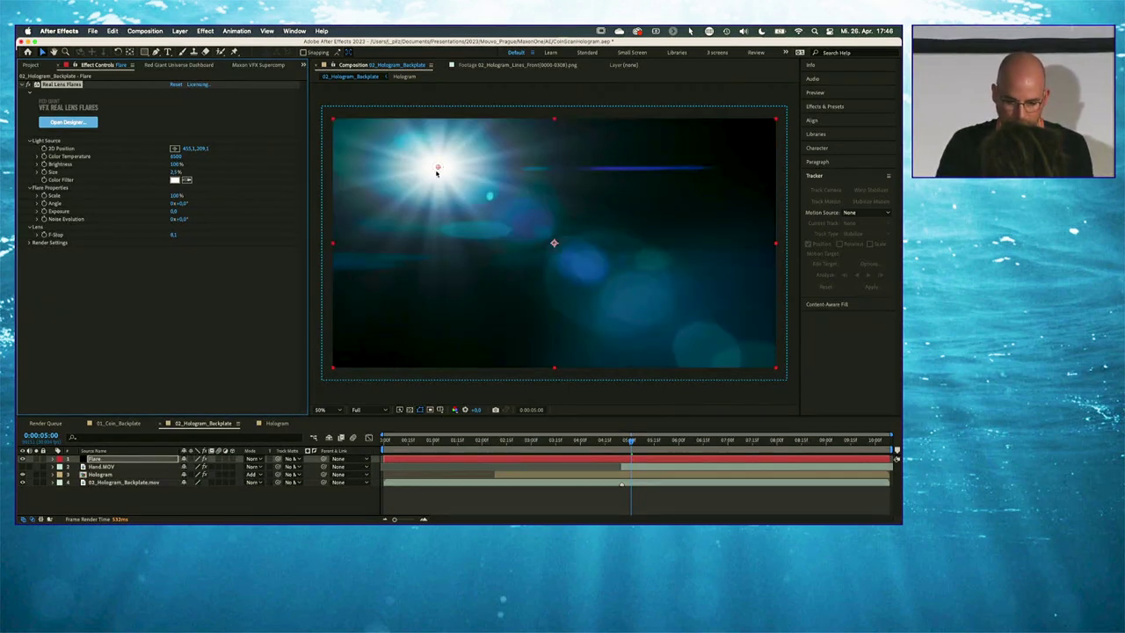
pyautogui.moveTo(437, 169); pyautogui.dragTo(456, 207)
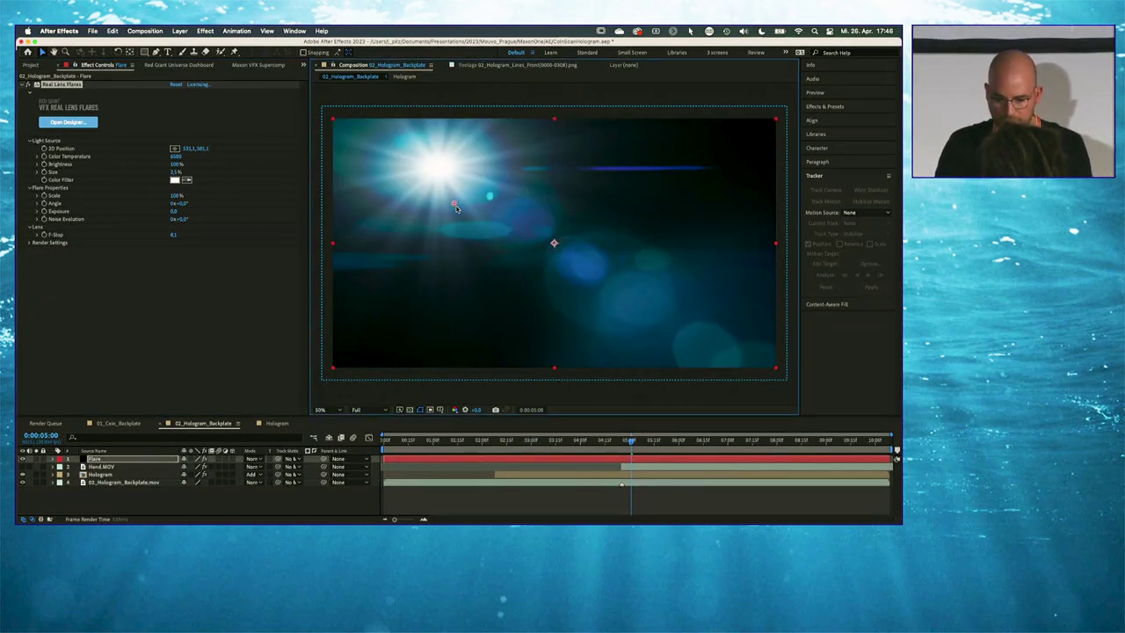
pyautogui.moveTo(556, 269); pyautogui.dragTo(610, 288)
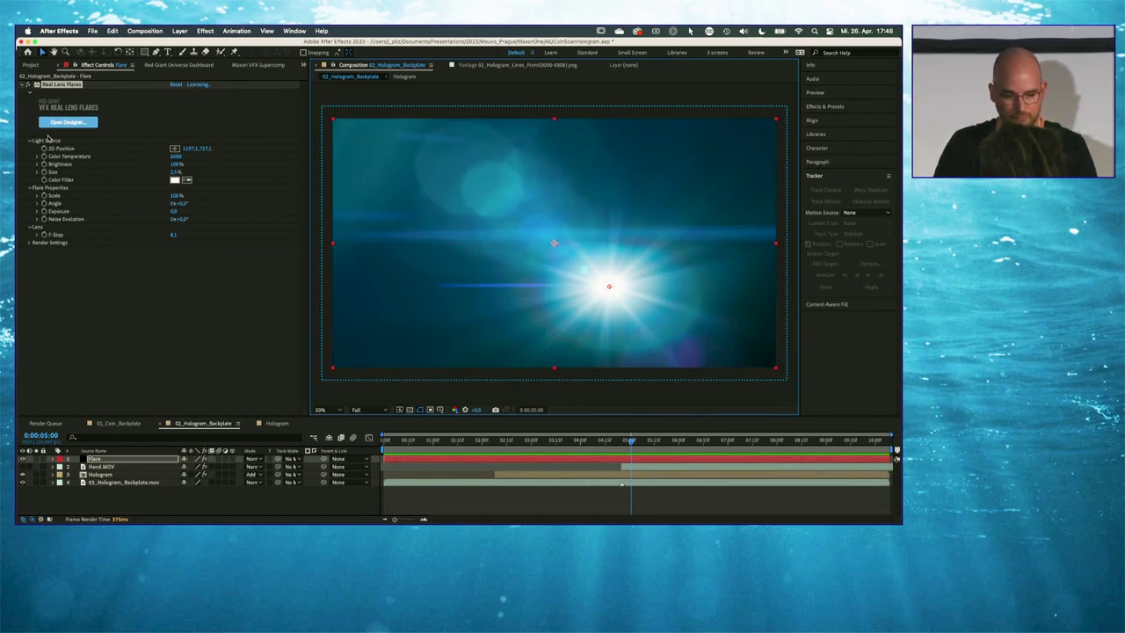
# Open the Real Lens Flares designer for the Flare layer and widen its window
pyautogui.click(67, 123)
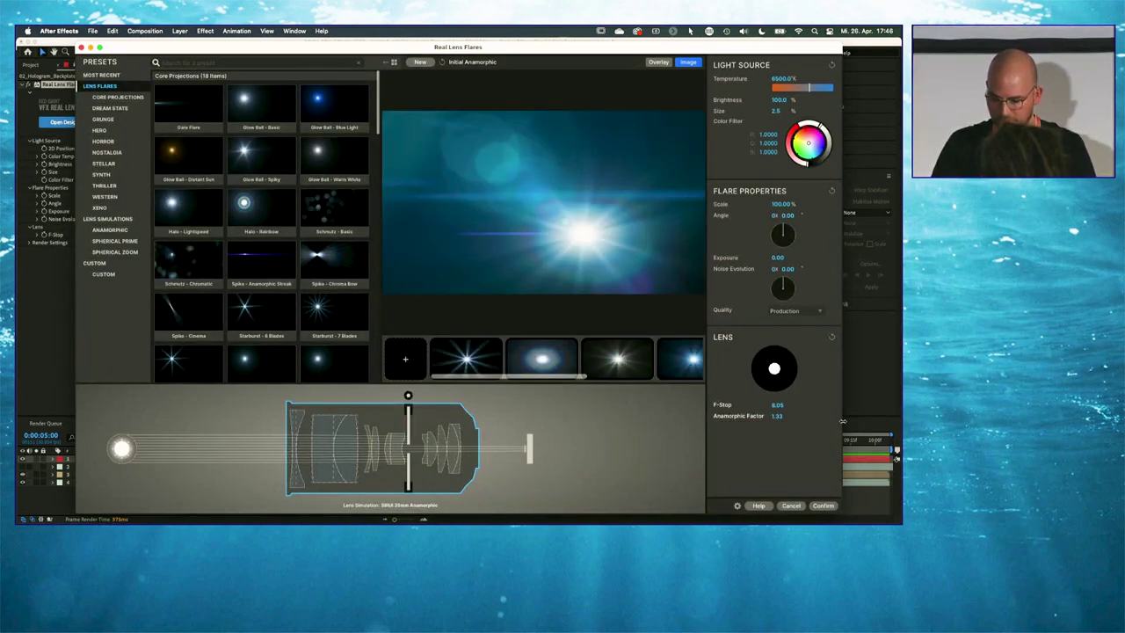
pyautogui.moveTo(842, 422); pyautogui.dragTo(885, 426)
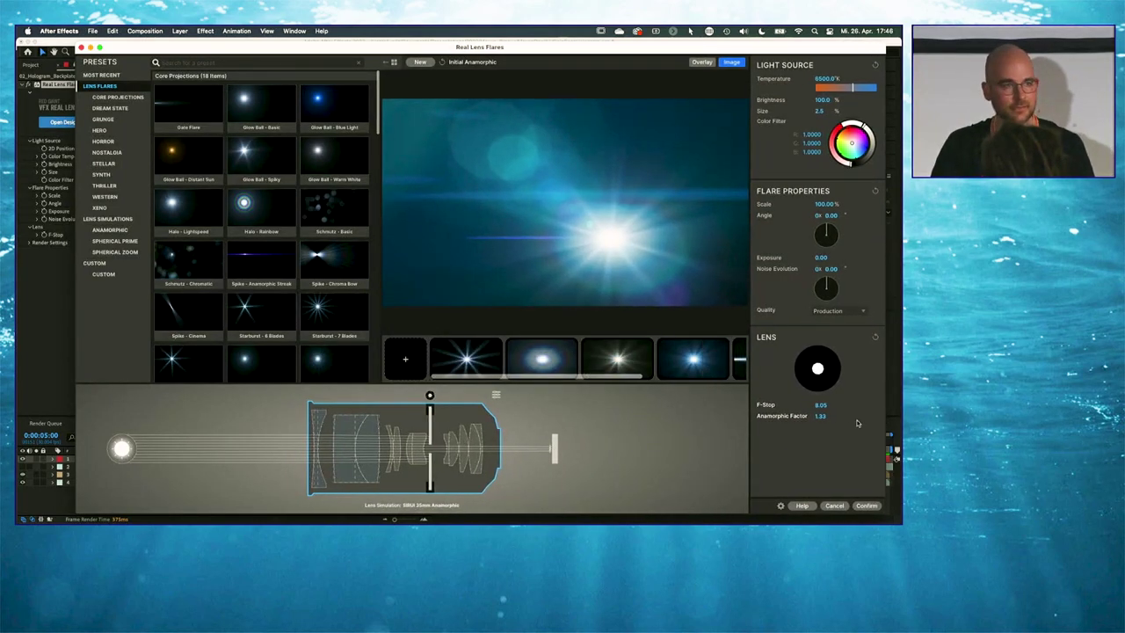
# Examine the coating, refraction and dispersion settings of individual front and rear glass elements in the lens simulation
pyautogui.click(365, 452)
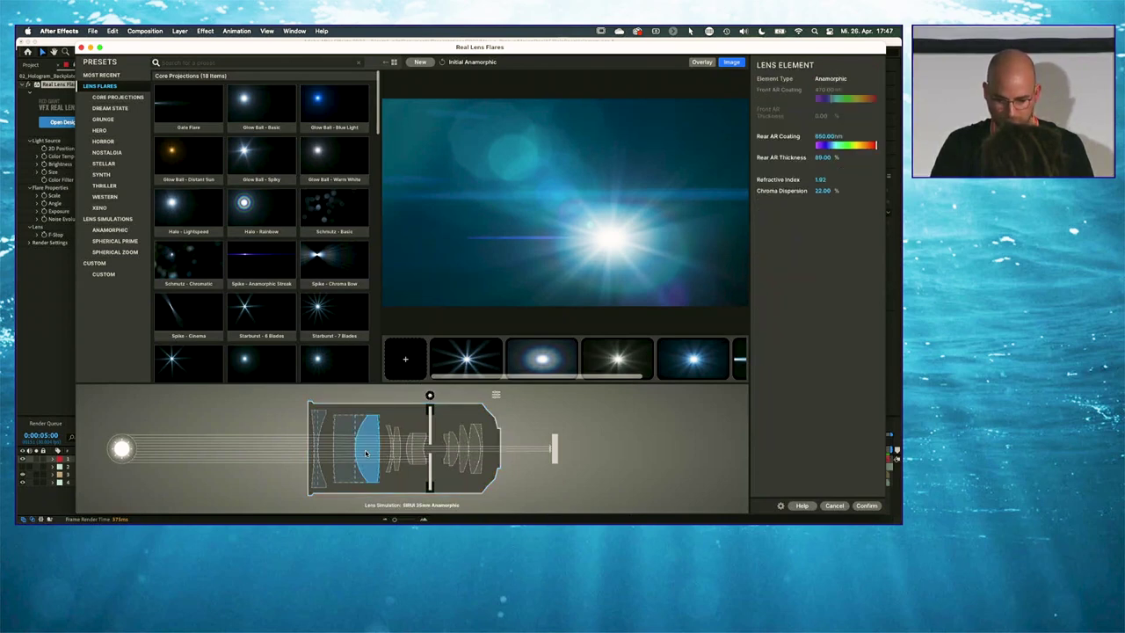
pyautogui.click(409, 450)
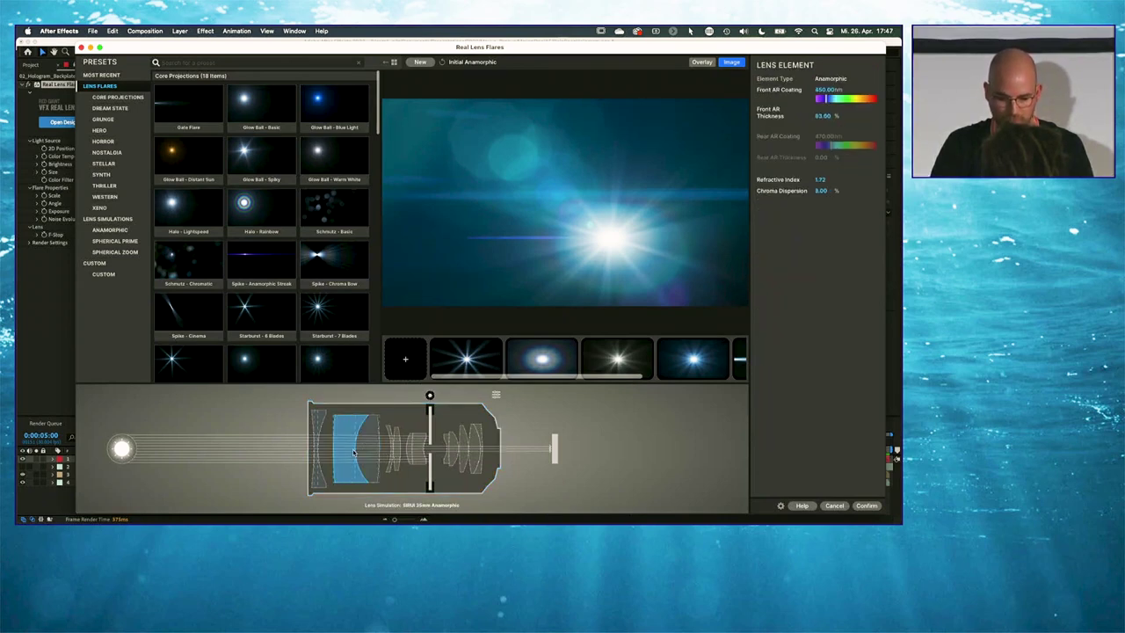
pyautogui.click(452, 450)
pyautogui.click(473, 450)
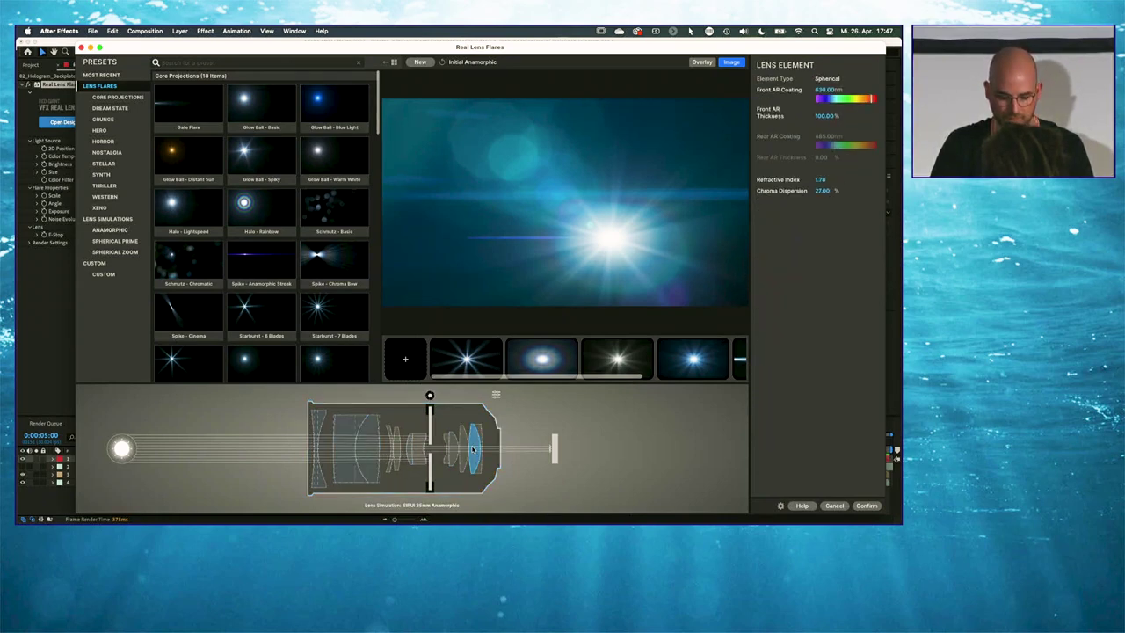
pyautogui.click(466, 453)
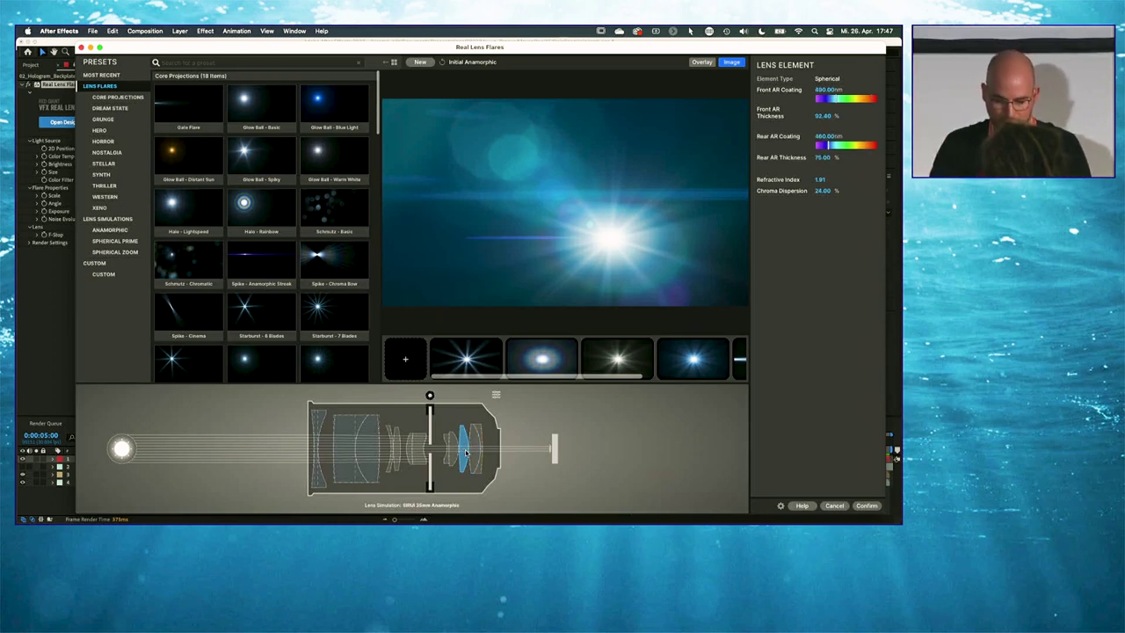
# Select the last component of the current flare and review its reflection, aperture, edge imperfection and advanced settings
pyautogui.moveTo(582, 378); pyautogui.dragTo(687, 379)
pyautogui.click(738, 347)
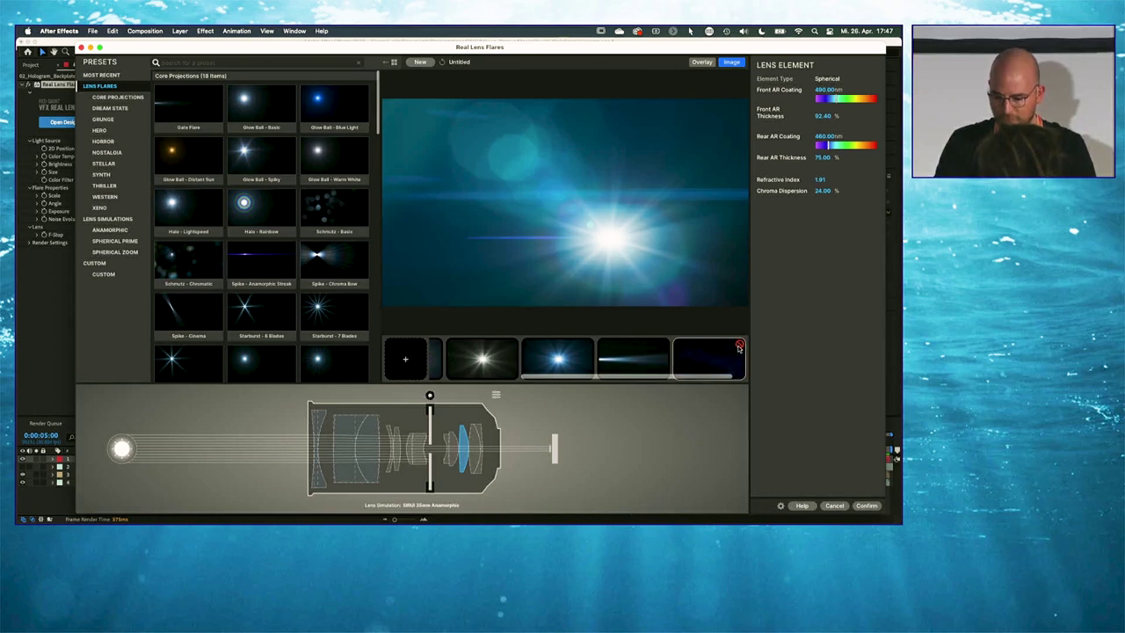
pyautogui.click(735, 355)
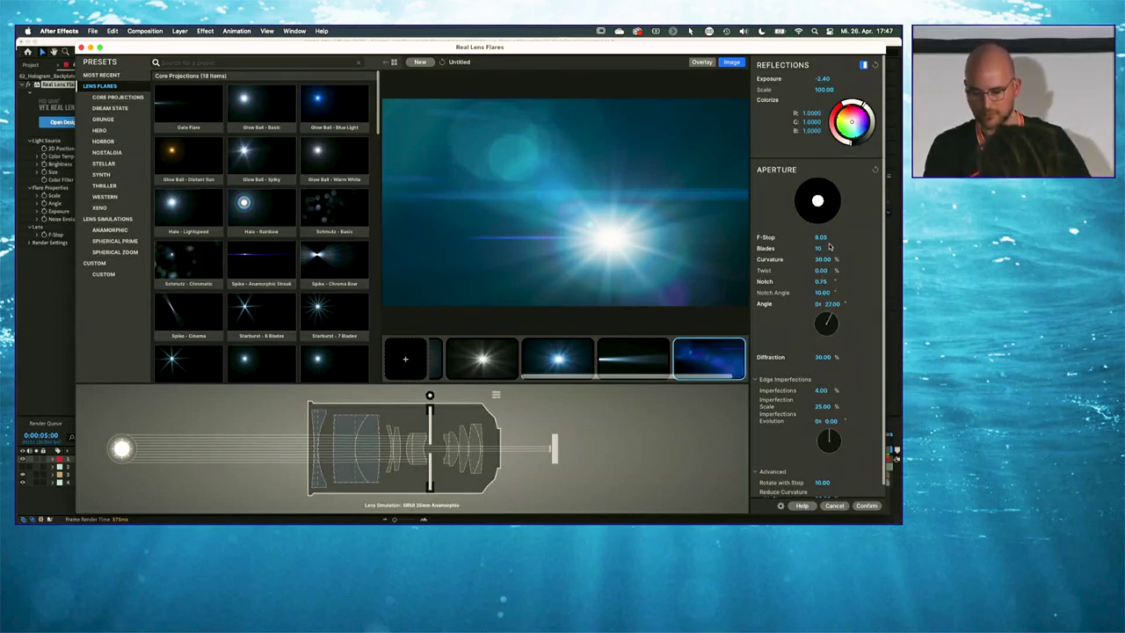
pyautogui.scroll(-1, 879, 325)
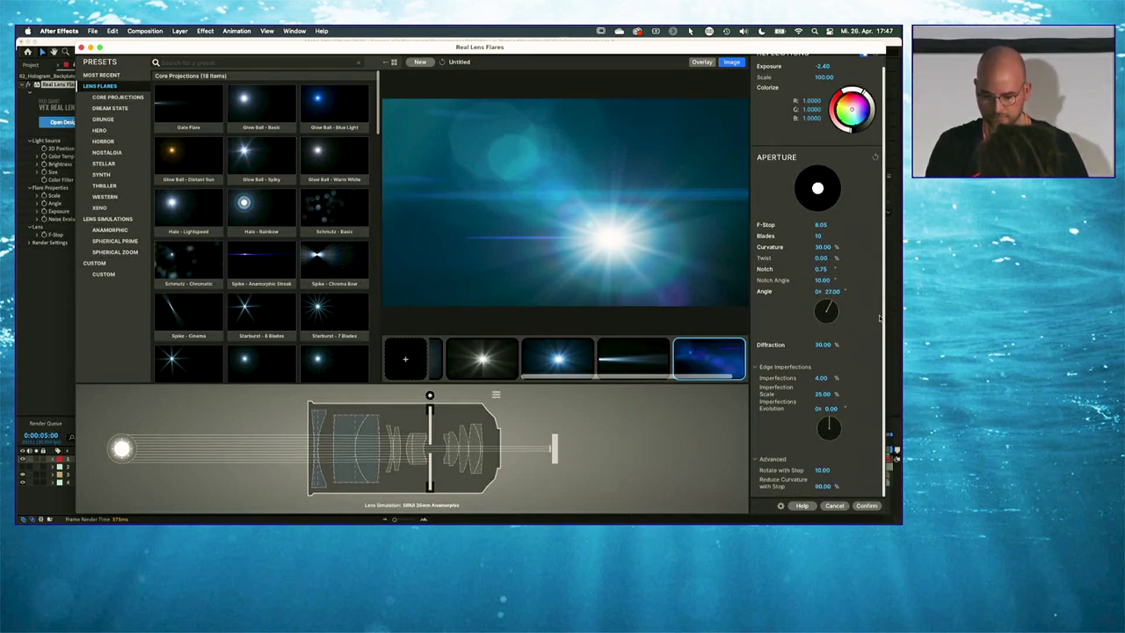
pyautogui.scroll(1, 879, 325)
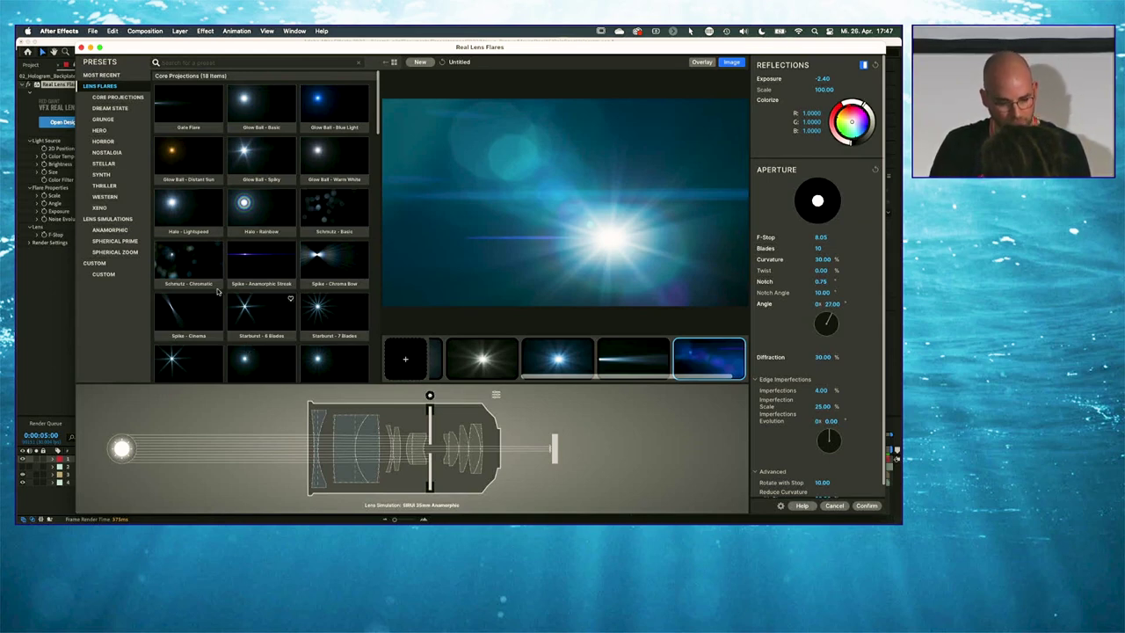
# Browse the lens flare preset categories, including Grunge, Stellar, Thriller, Western, Xeno and Horror
pyautogui.click(106, 122)
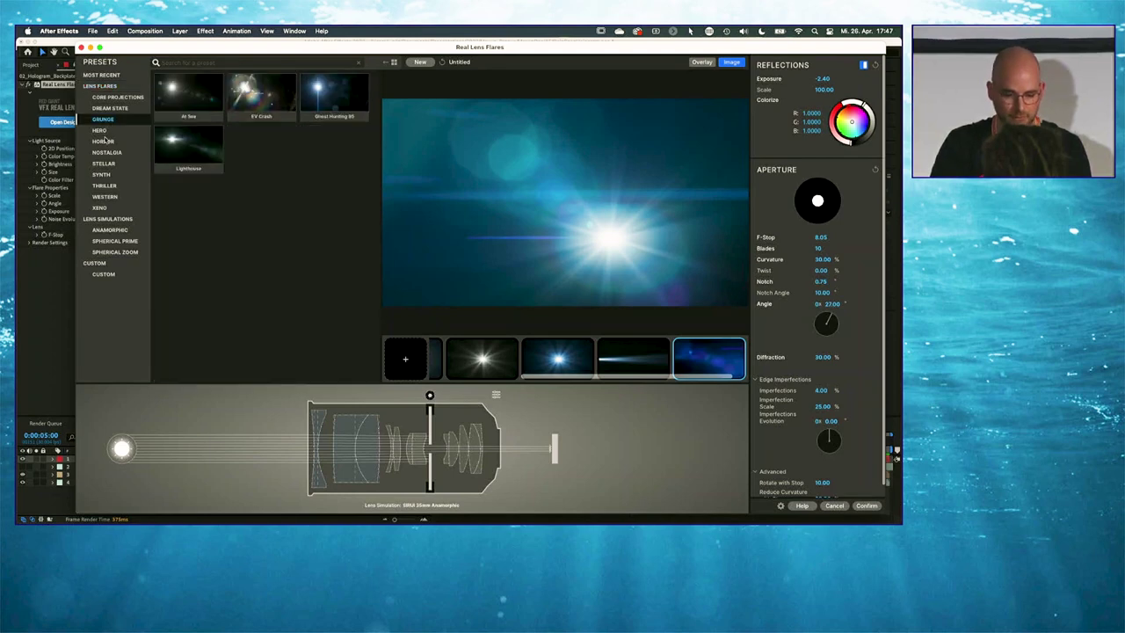
pyautogui.click(105, 145)
pyautogui.click(103, 164)
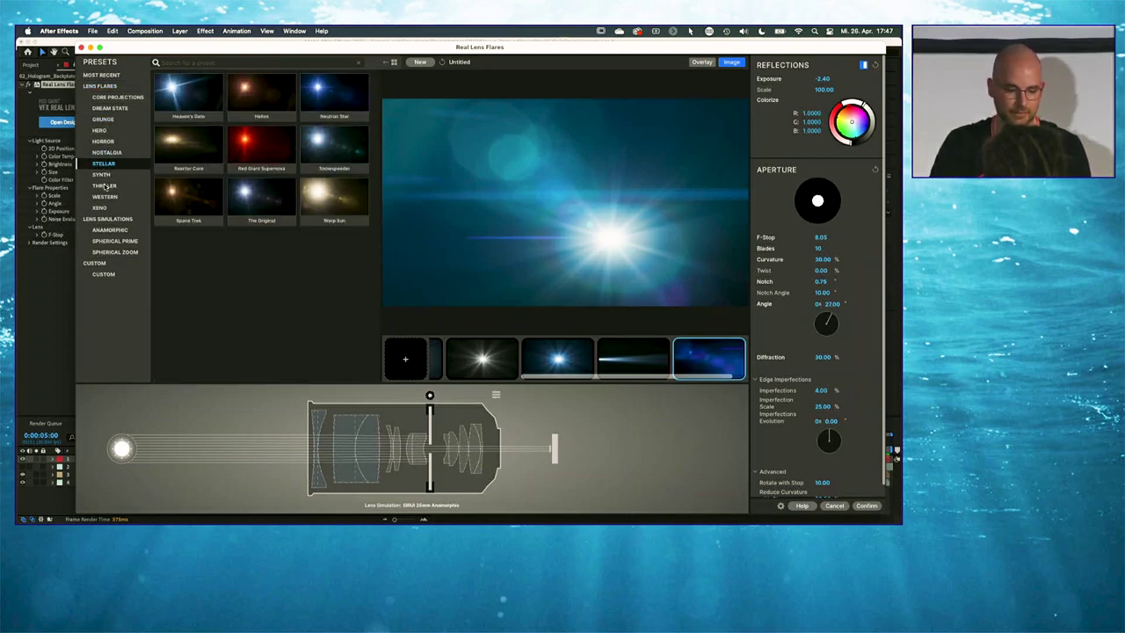
pyautogui.click(105, 185)
pyautogui.click(106, 197)
pyautogui.click(102, 208)
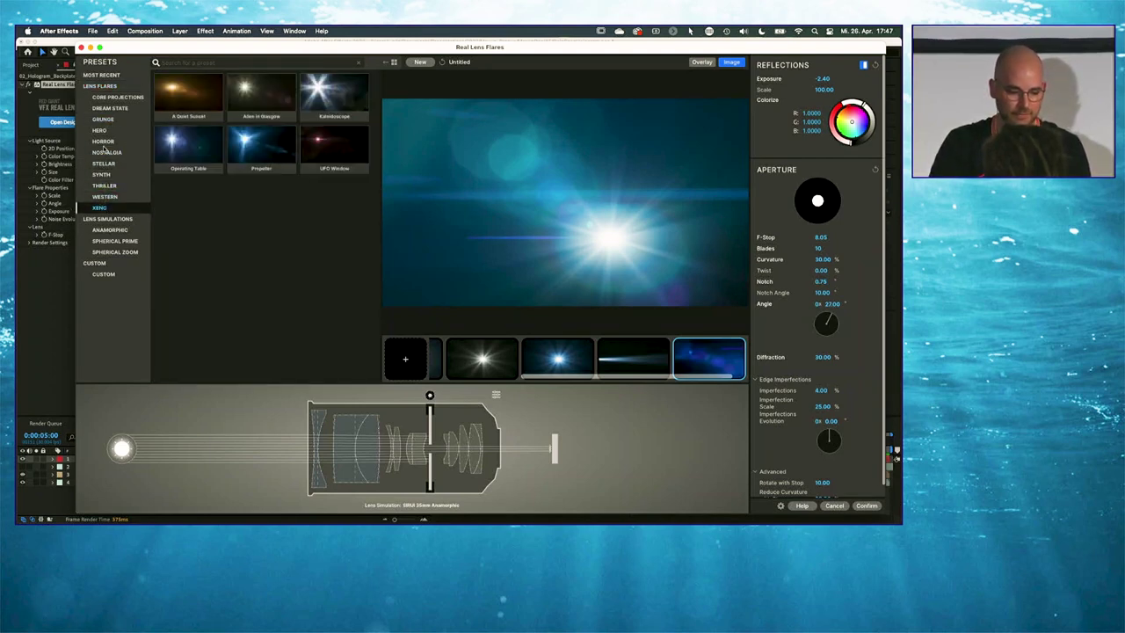
pyautogui.click(104, 141)
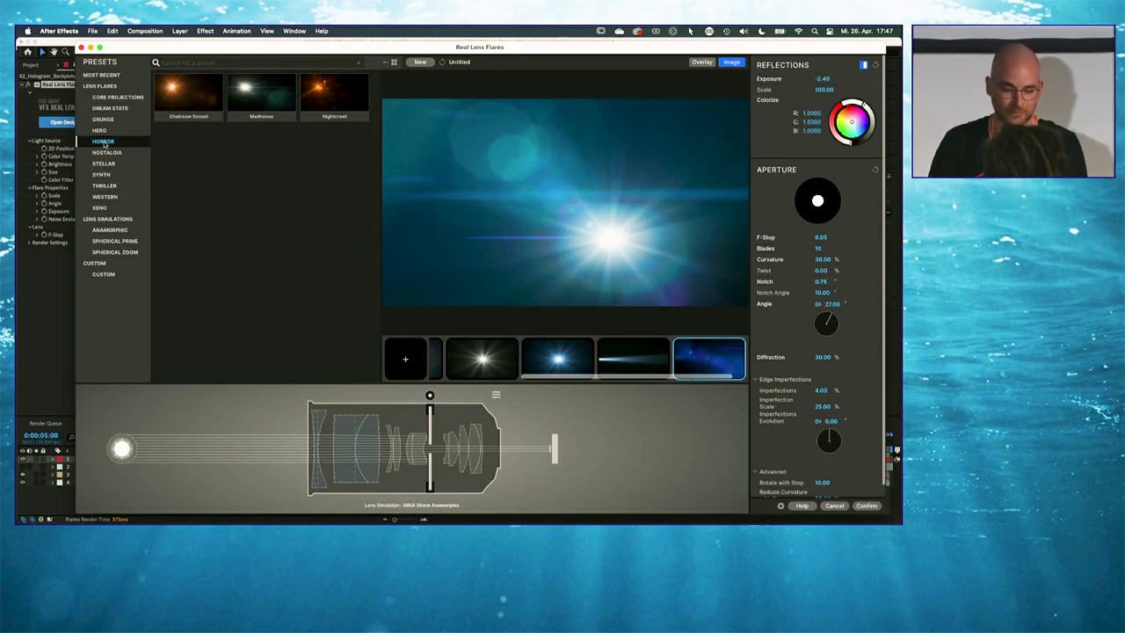
# Try the Sirui 35mm and 50mm presets from the Anamorphic lens simulations and load Sirui 24mm Anamorphic
pyautogui.click(110, 231)
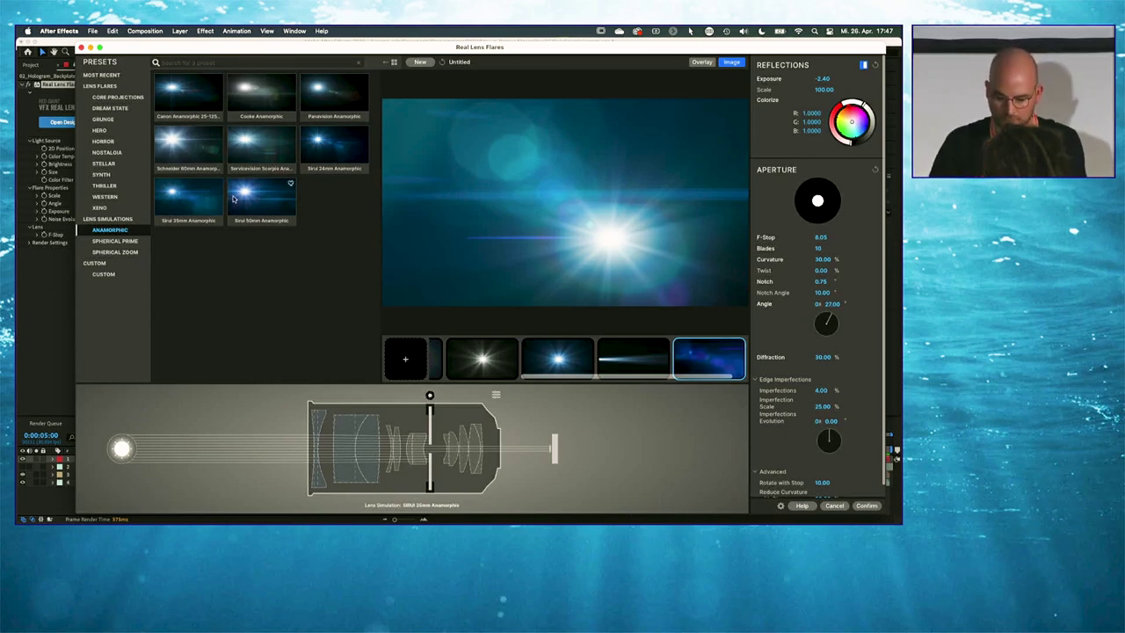
pyautogui.click(194, 207)
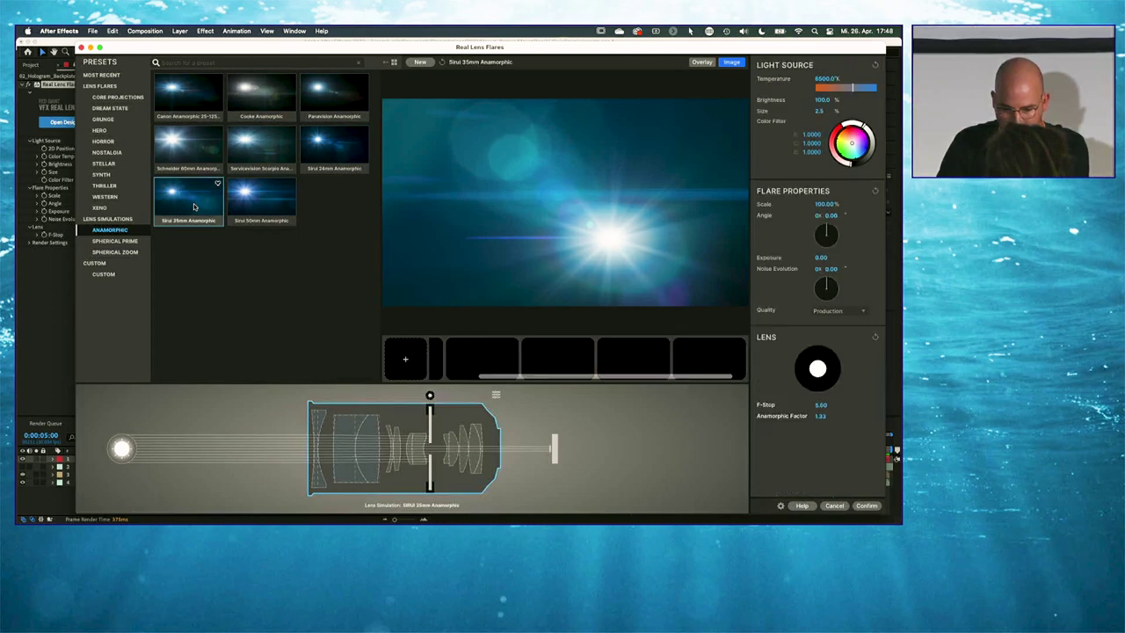
pyautogui.click(256, 204)
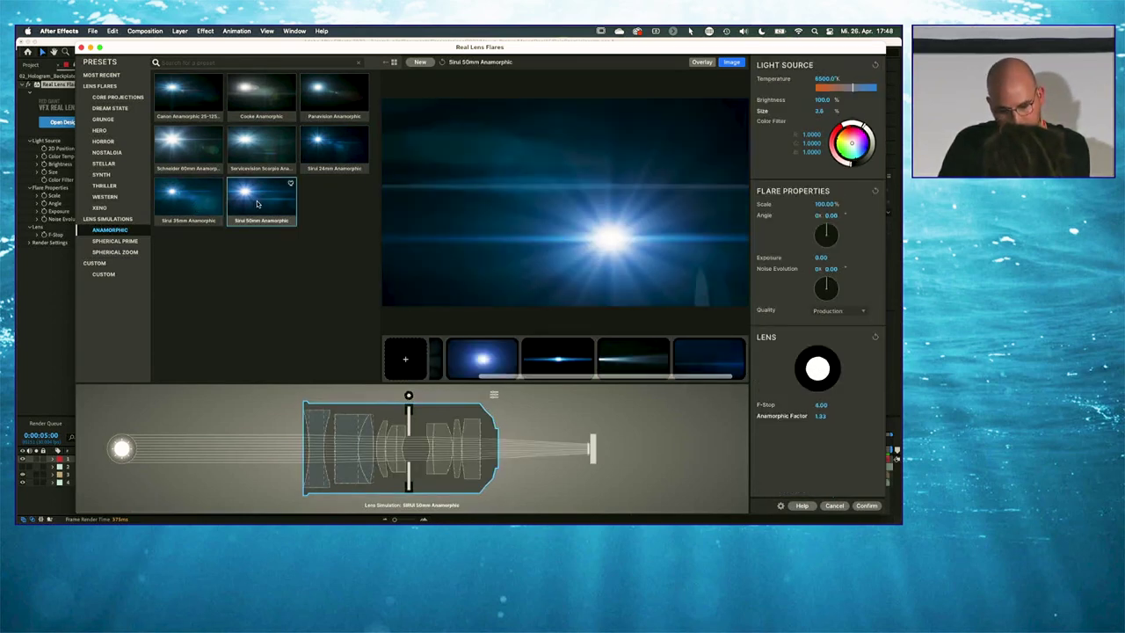
pyautogui.click(323, 152)
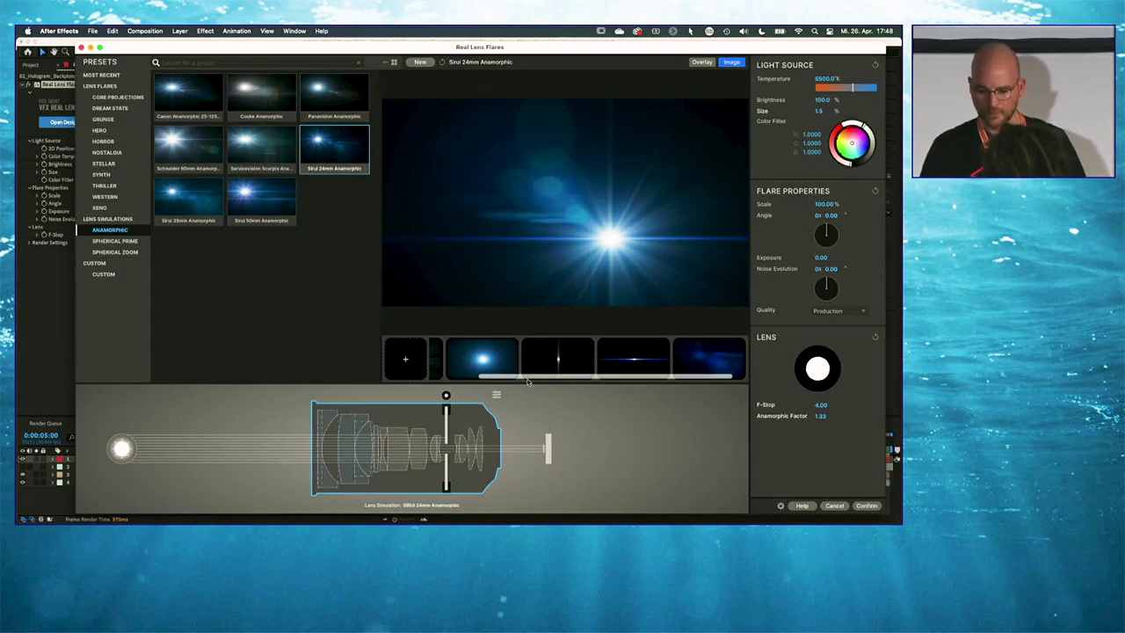
# Try the flare lens at F-stop 8 and return it to F-stop 4
pyautogui.click(825, 405)
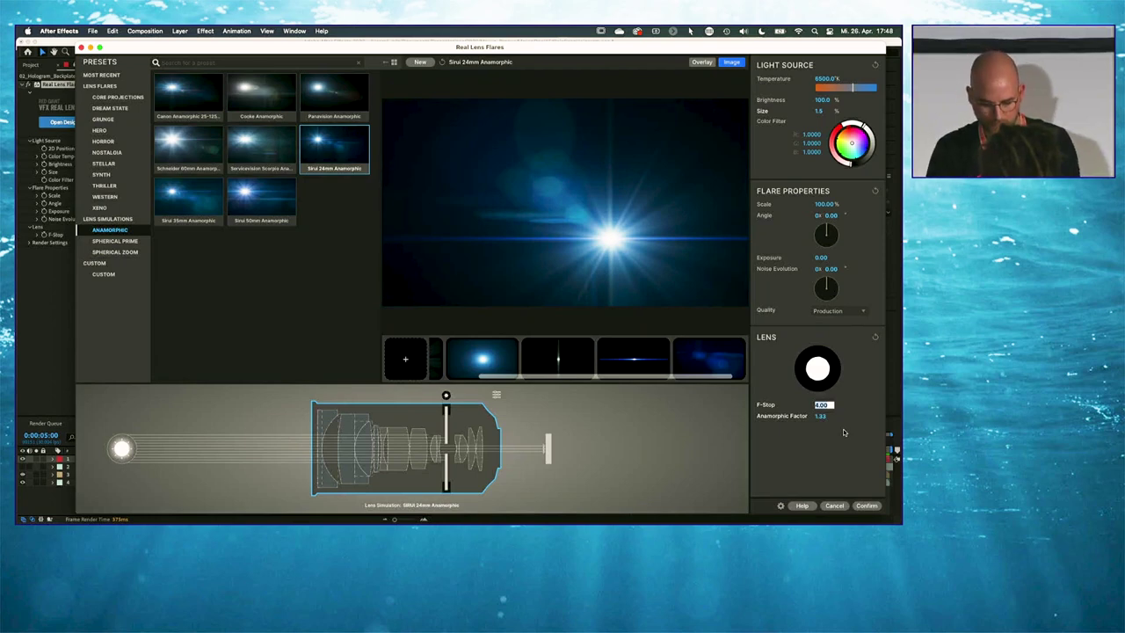
pyautogui.write('8')
pyautogui.press('Return')
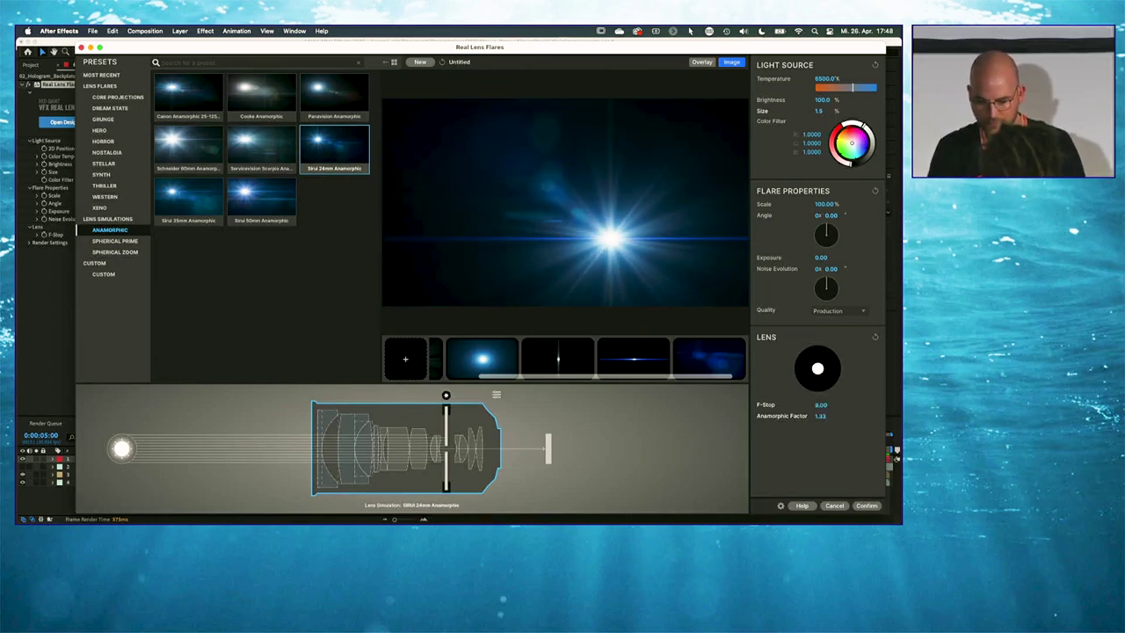
pyautogui.click(823, 404)
pyautogui.write('4')
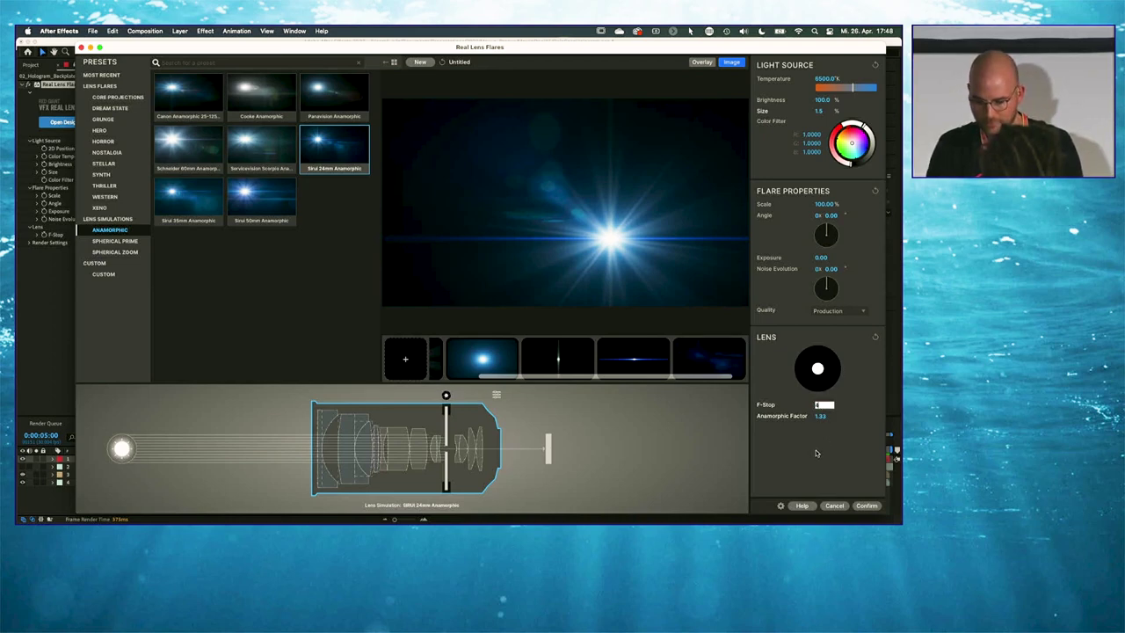
pyautogui.press('Tab')
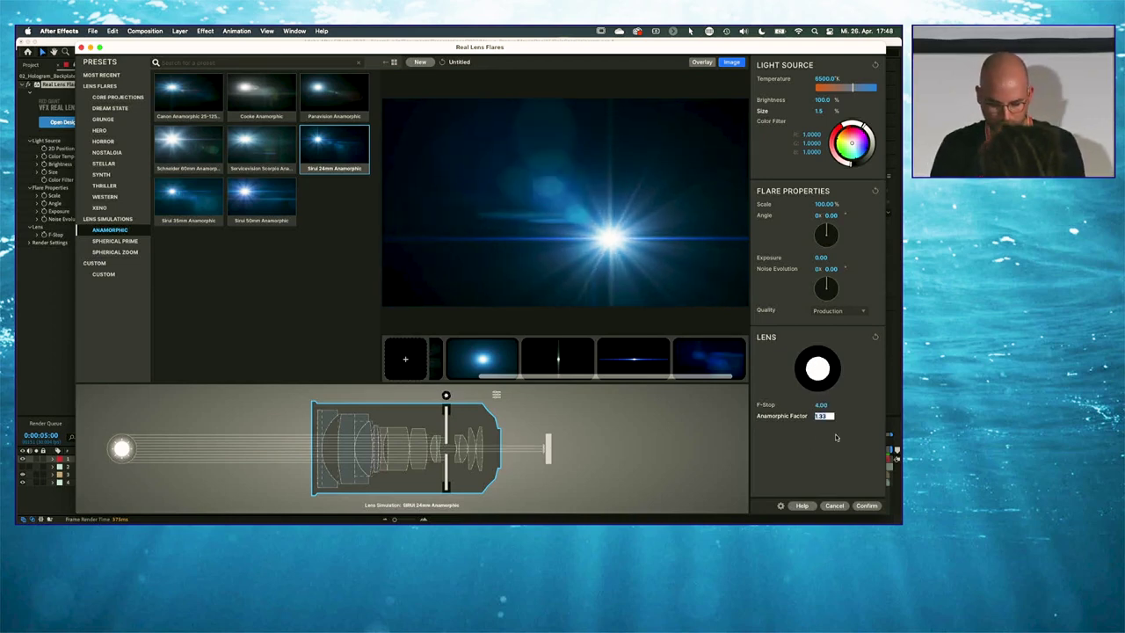
# Try an anamorphic factor of 2 for the lens and return it to 1.33
pyautogui.write('2')
pyautogui.press('Return')
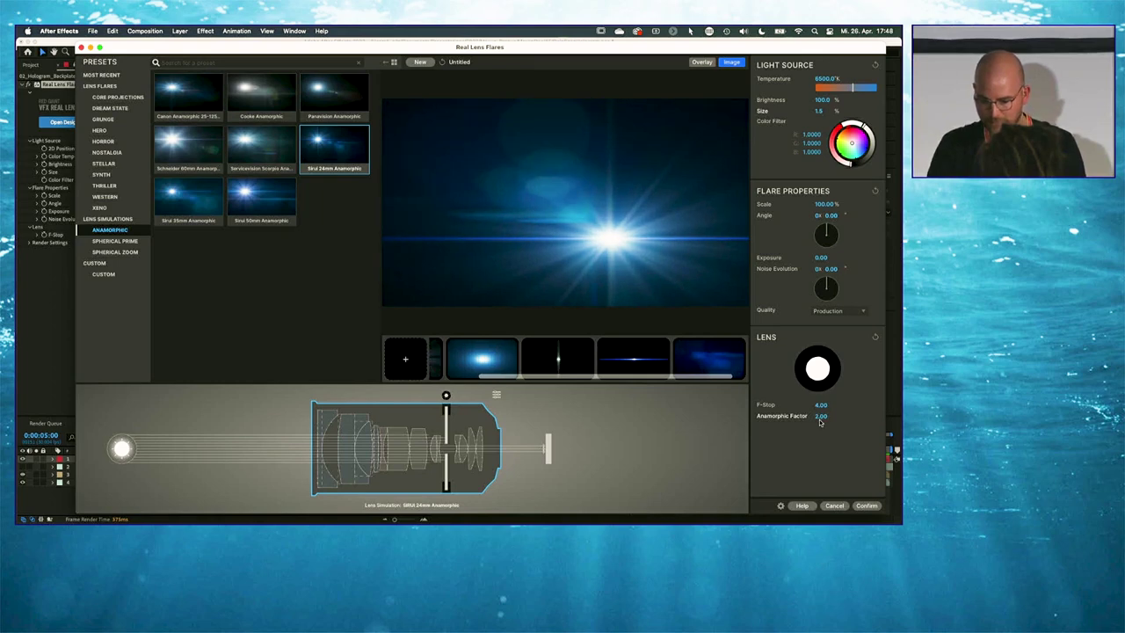
pyautogui.click(820, 420)
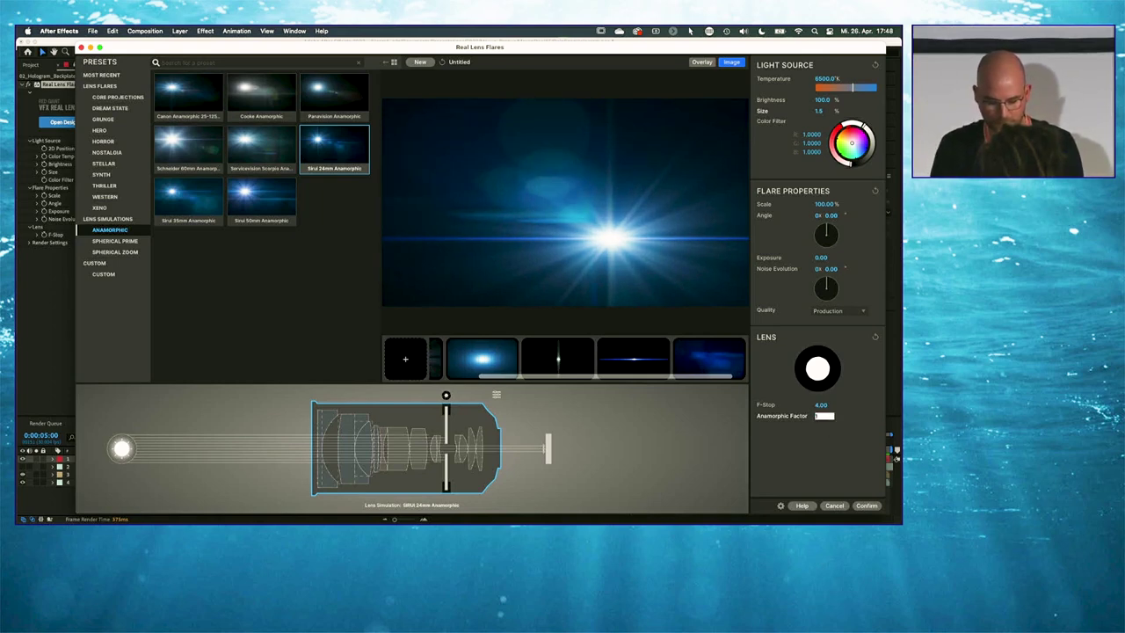
pyautogui.write('2')
pyautogui.press('Return')
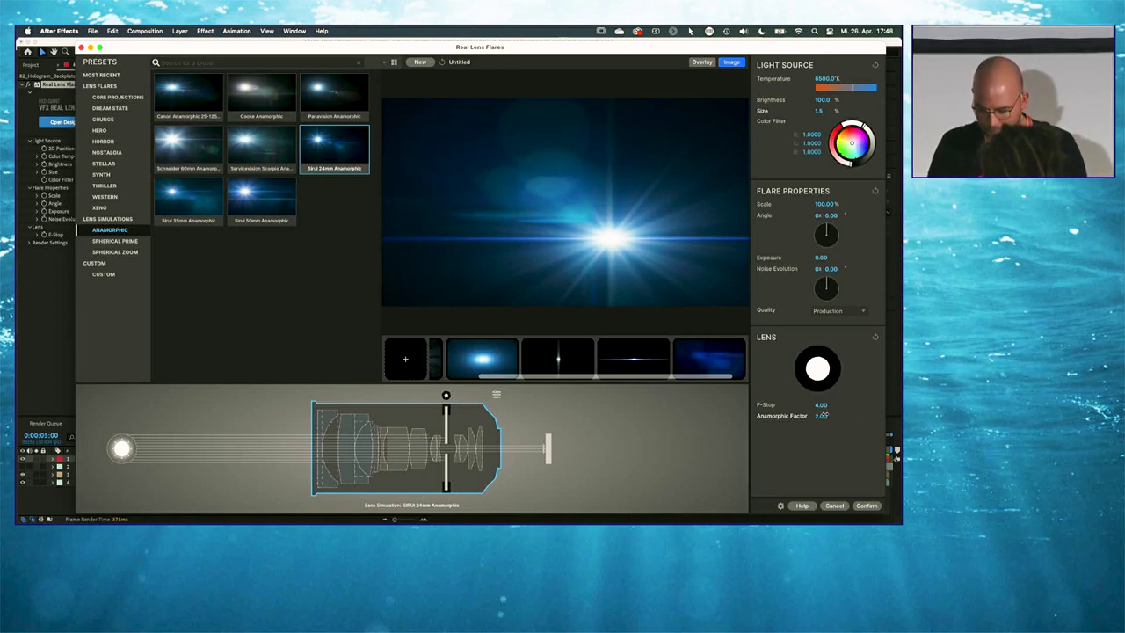
pyautogui.click(822, 416)
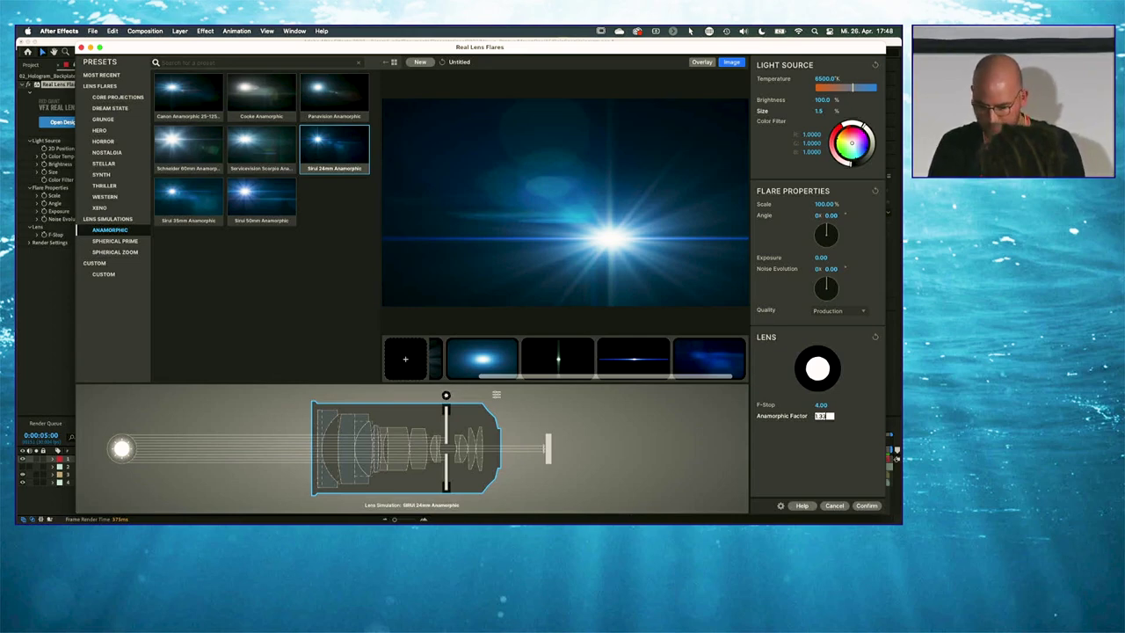
pyautogui.write('1.33')
pyautogui.press('Return')
# Accept the designed flare and set the Flare layer's blending mode to Add
pyautogui.click(866, 507)
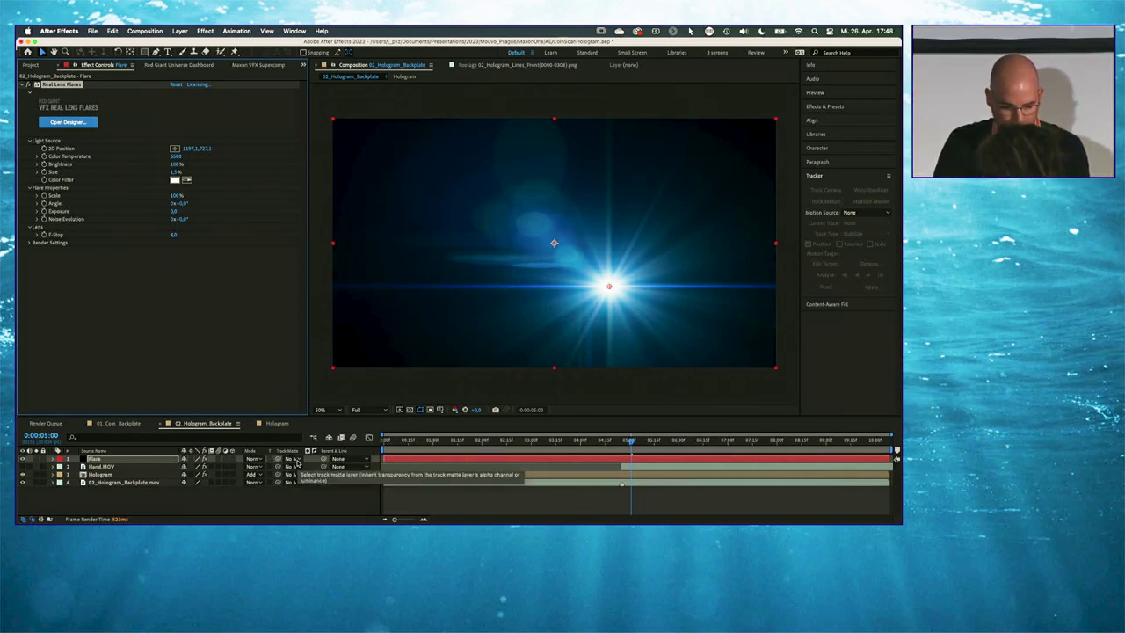
pyautogui.click(255, 459)
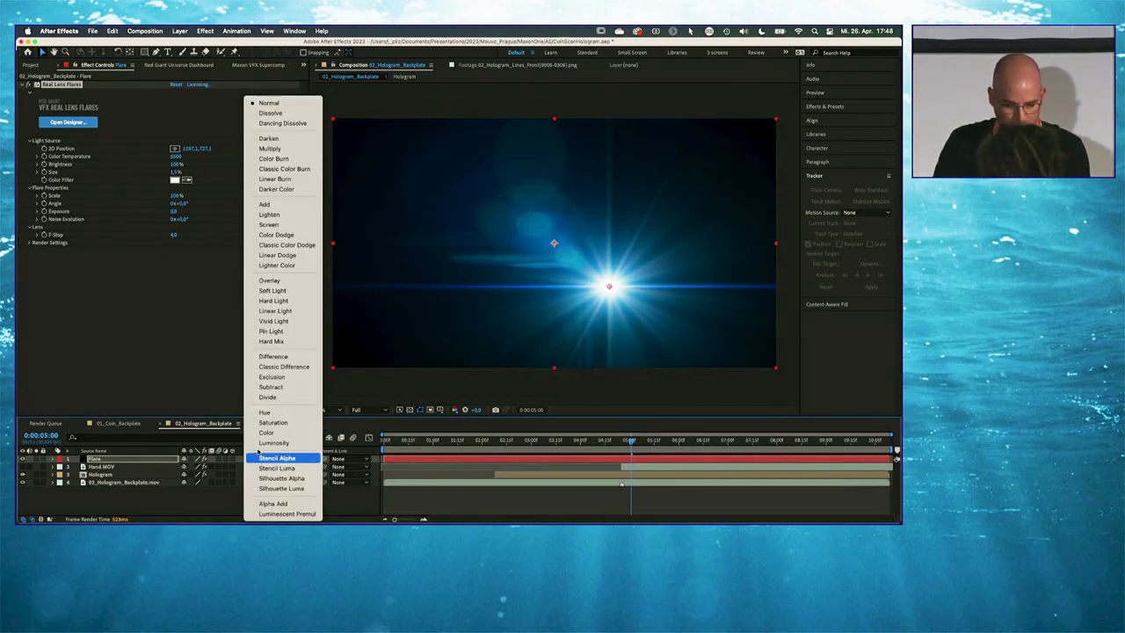
pyautogui.click(275, 205)
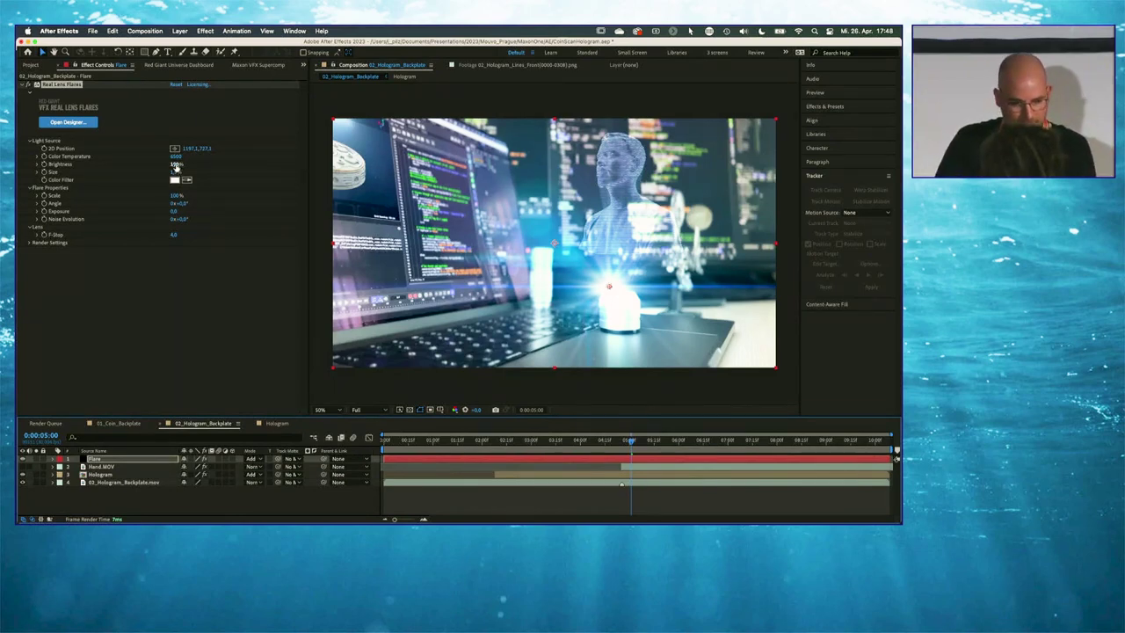
# Set the flare's light source brightness to 25% and move the source onto the projector lamp at about 1239, 749
pyautogui.click(176, 165)
pyautogui.write('25')
pyautogui.press('Return')
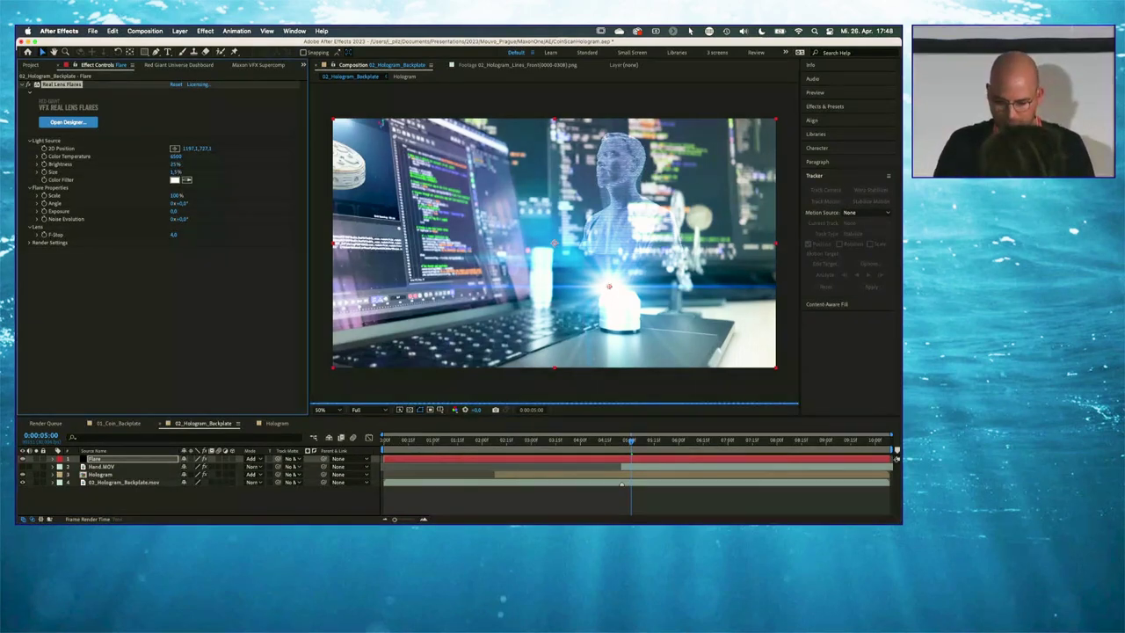
pyautogui.moveTo(614, 291); pyautogui.dragTo(619, 295)
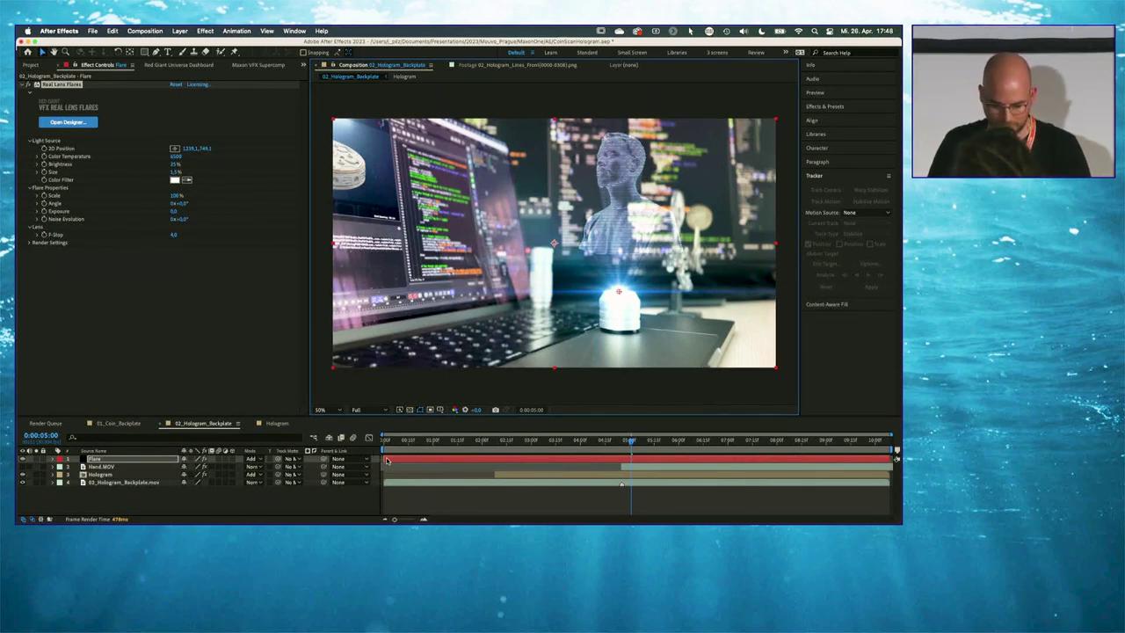
# Trim the Flare layer's start to match the Hologram layer's start, and scrub the flare up to 0:00:05:06
pyautogui.moveTo(384, 458); pyautogui.dragTo(492, 469)
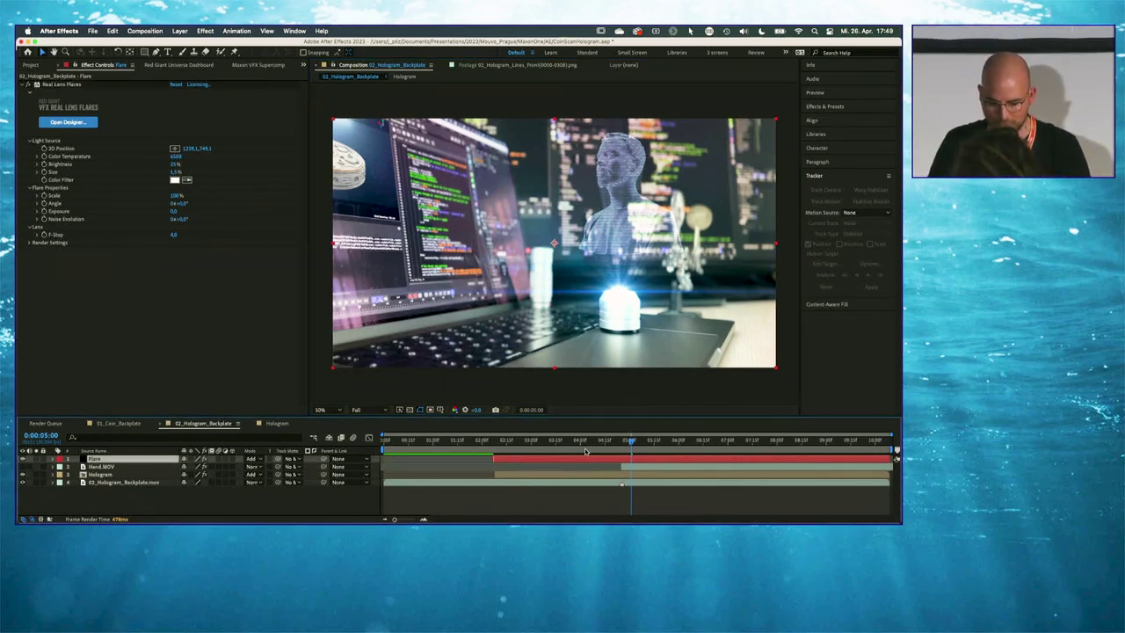
pyautogui.moveTo(603, 442); pyautogui.dragTo(641, 442)
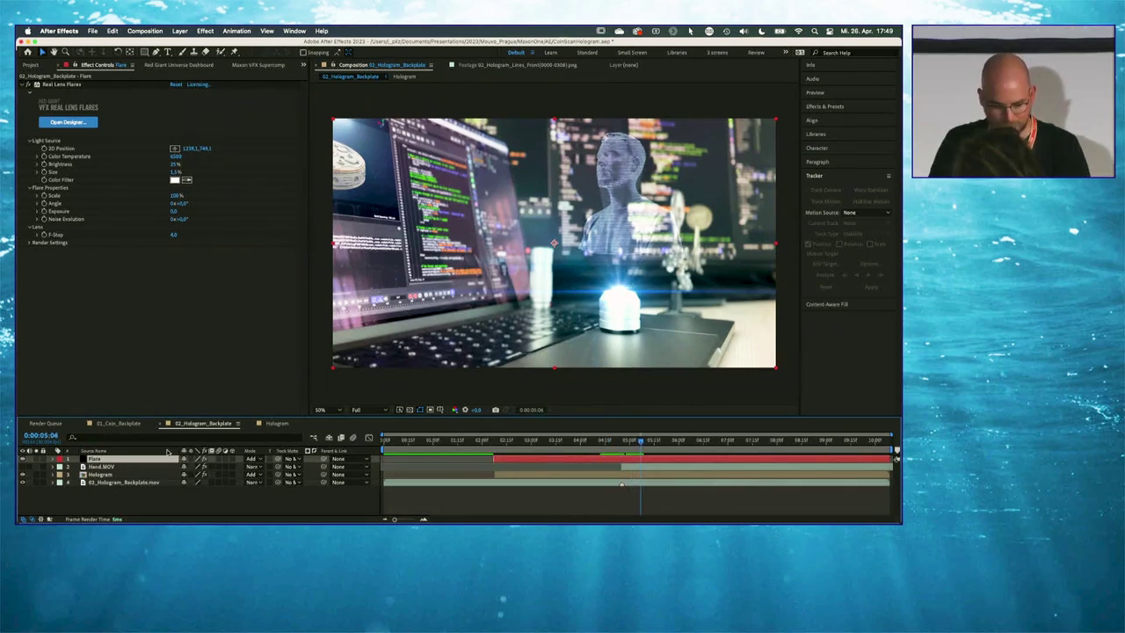
# Make the Hand.MOV layer visible and move the playhead to 0:00:05:18 to check it against the flare
pyautogui.click(23, 466)
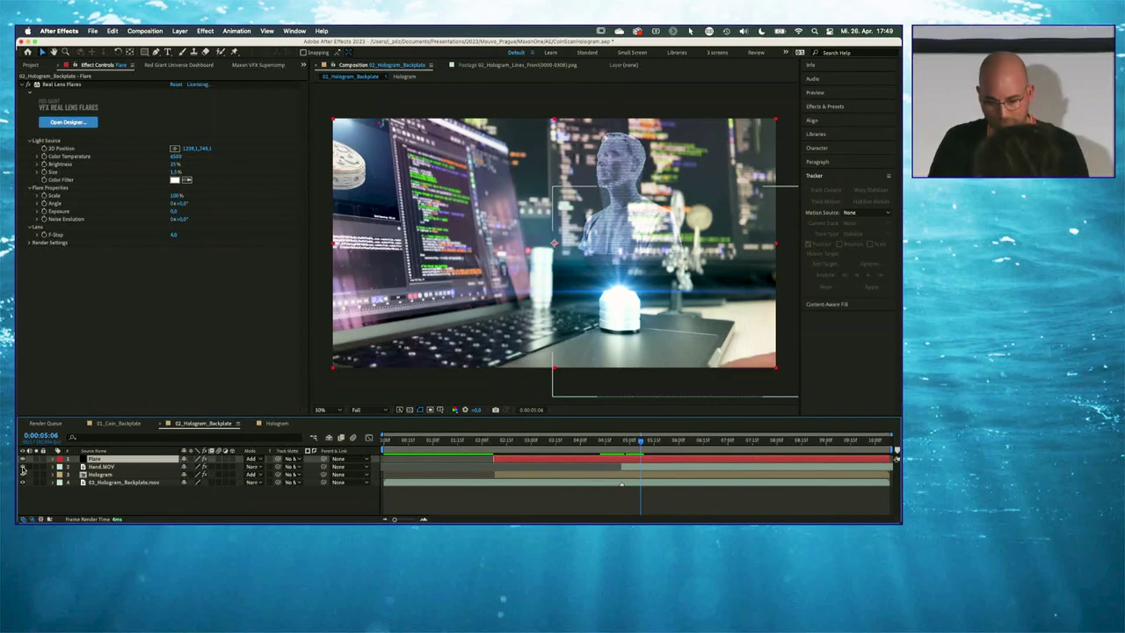
pyautogui.moveTo(640, 441)
pyautogui.mouseDown()
pyautogui.moveTo(673, 441)
pyautogui.moveTo(660, 442)
pyautogui.mouseUp()
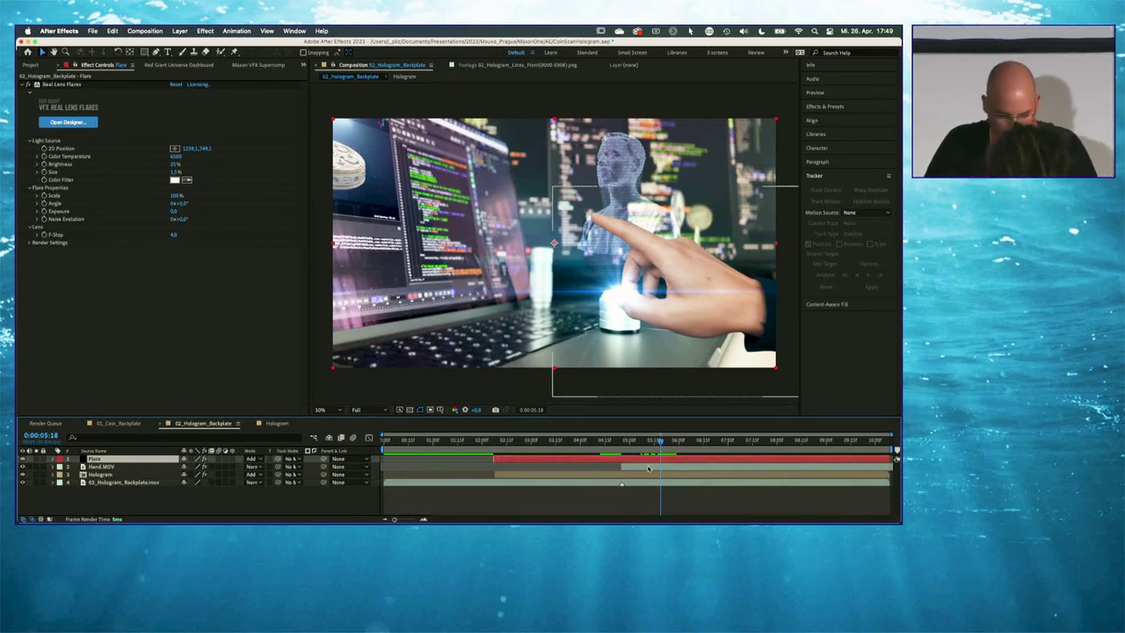
# Keyframe the flare's brightness at 30% at 0:00:05:18 and at 0% at 0:00:05:21
pyautogui.click(178, 166)
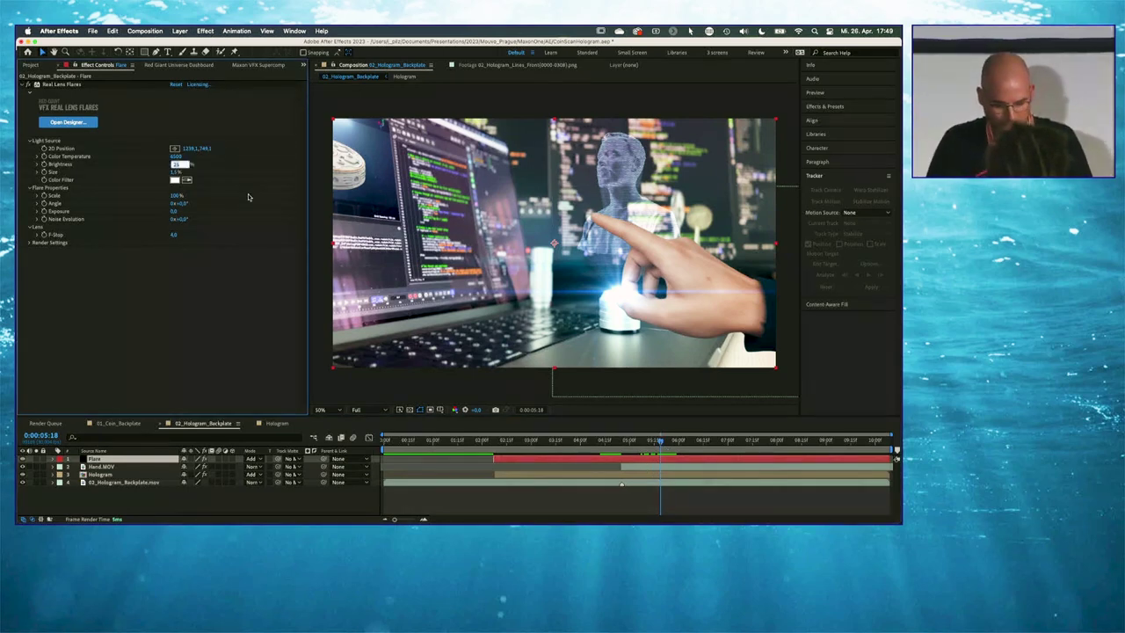
pyautogui.press('Return')
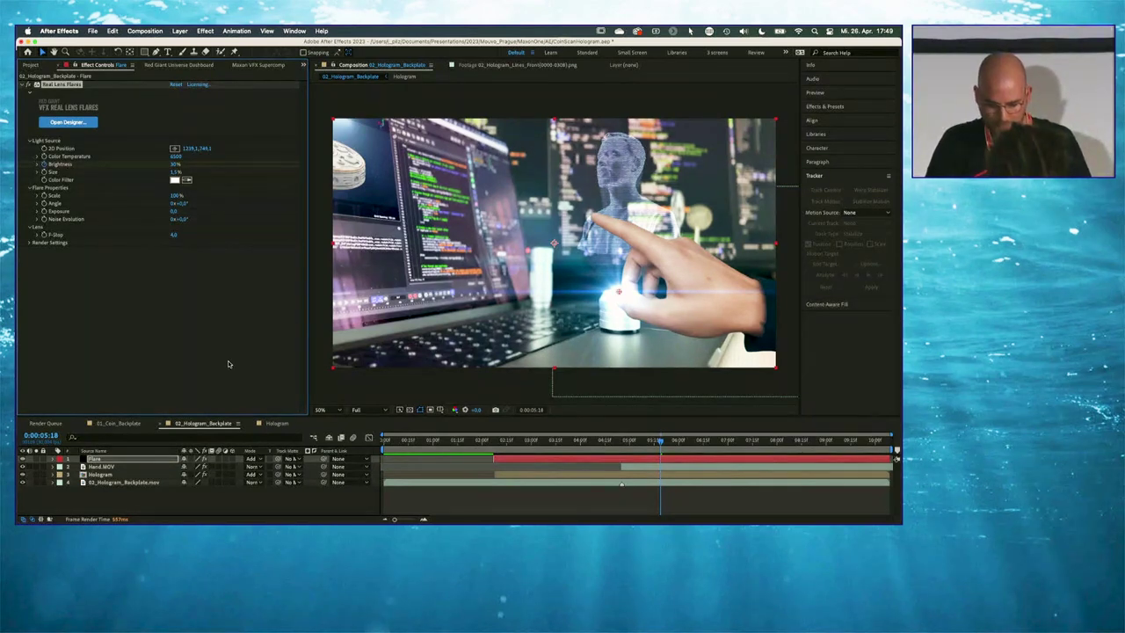
pyautogui.moveTo(661, 440); pyautogui.dragTo(666, 443)
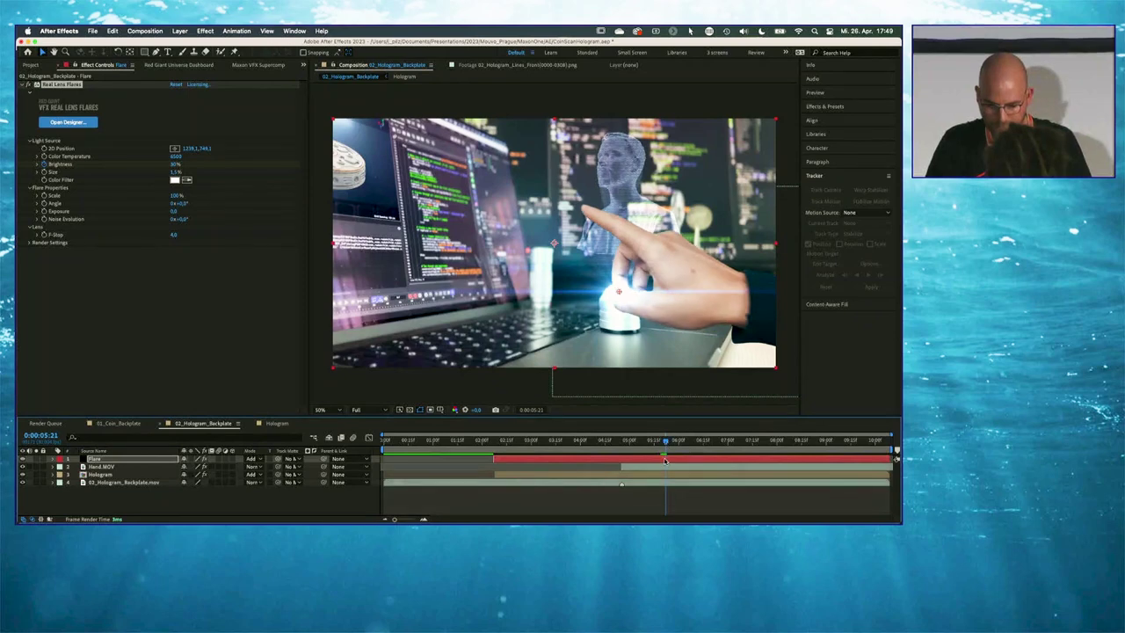
pyautogui.click(663, 459)
pyautogui.press('u')
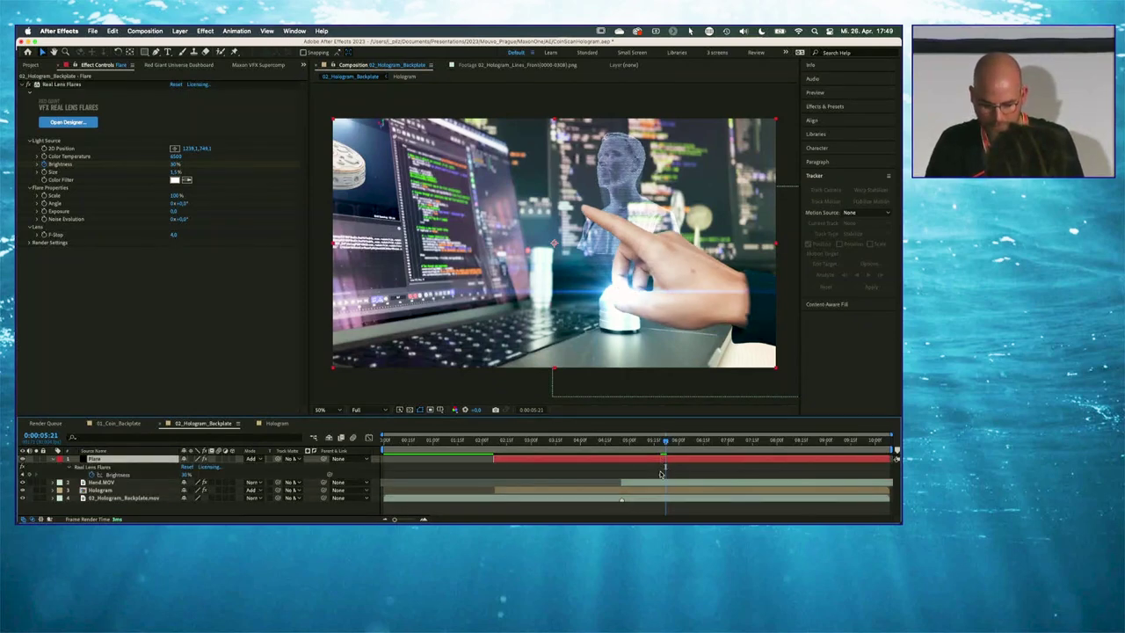
pyautogui.write('0')
pyautogui.press('Return')
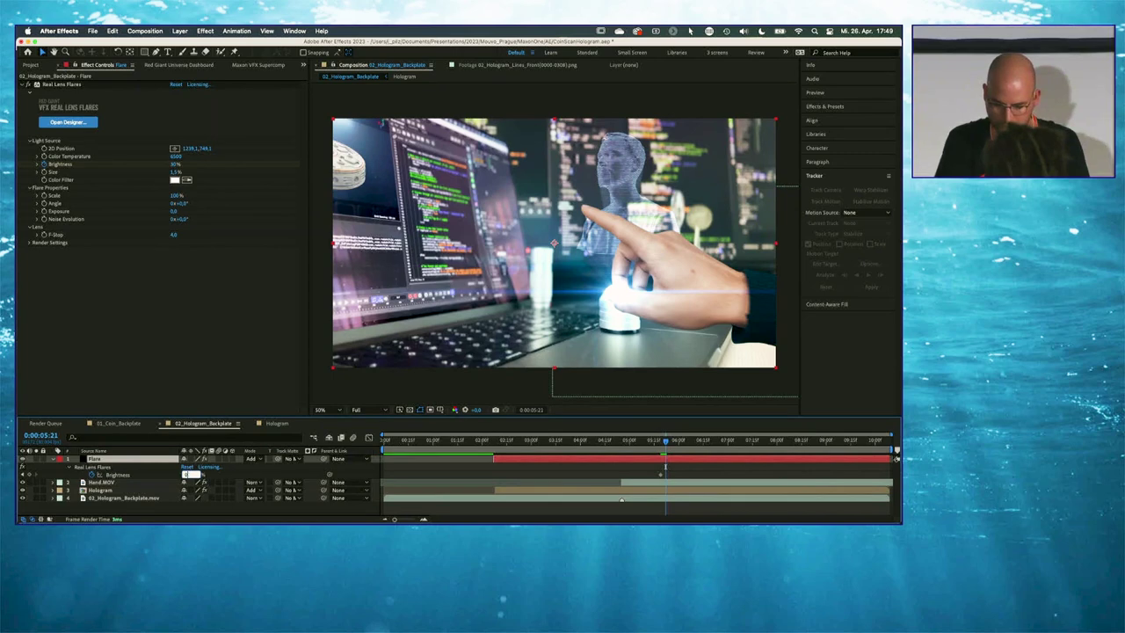
# Add a 0% brightness keyframe at 0:00:06:10 and set the flare's brightness to 30% at 0:00:06:12
pyautogui.moveTo(675, 445); pyautogui.dragTo(697, 448)
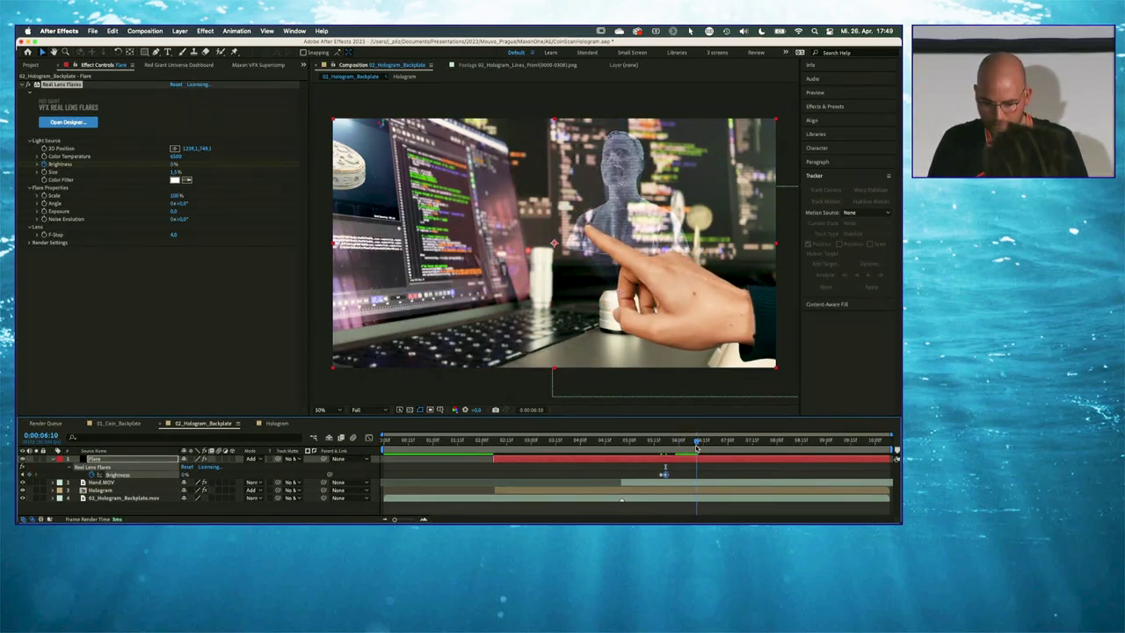
pyautogui.click(27, 475)
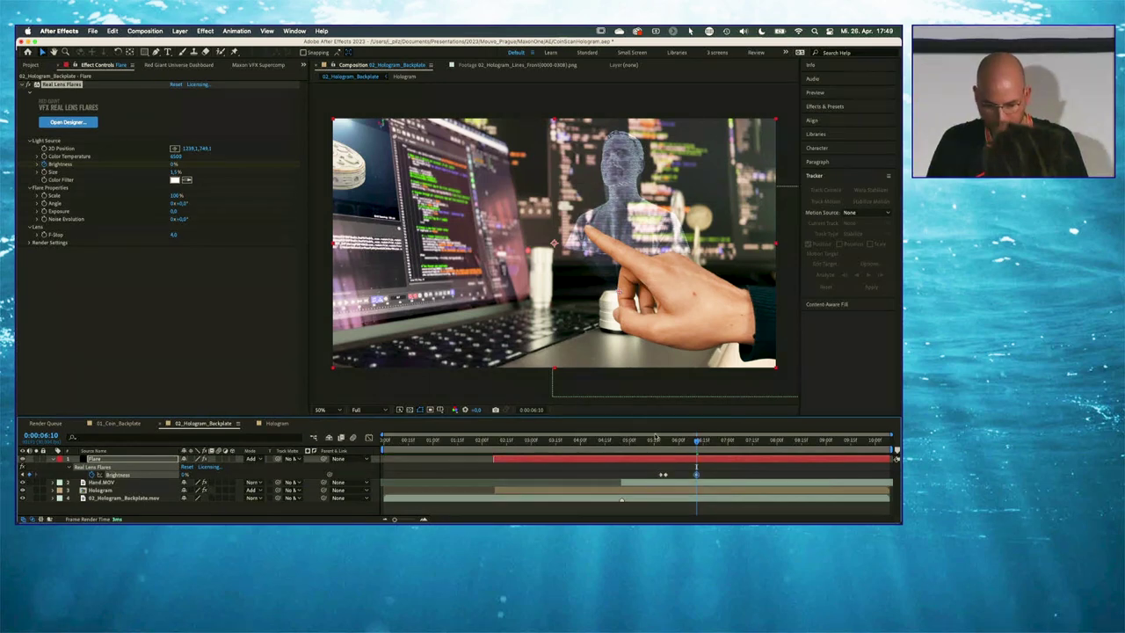
pyautogui.moveTo(697, 441); pyautogui.dragTo(700, 442)
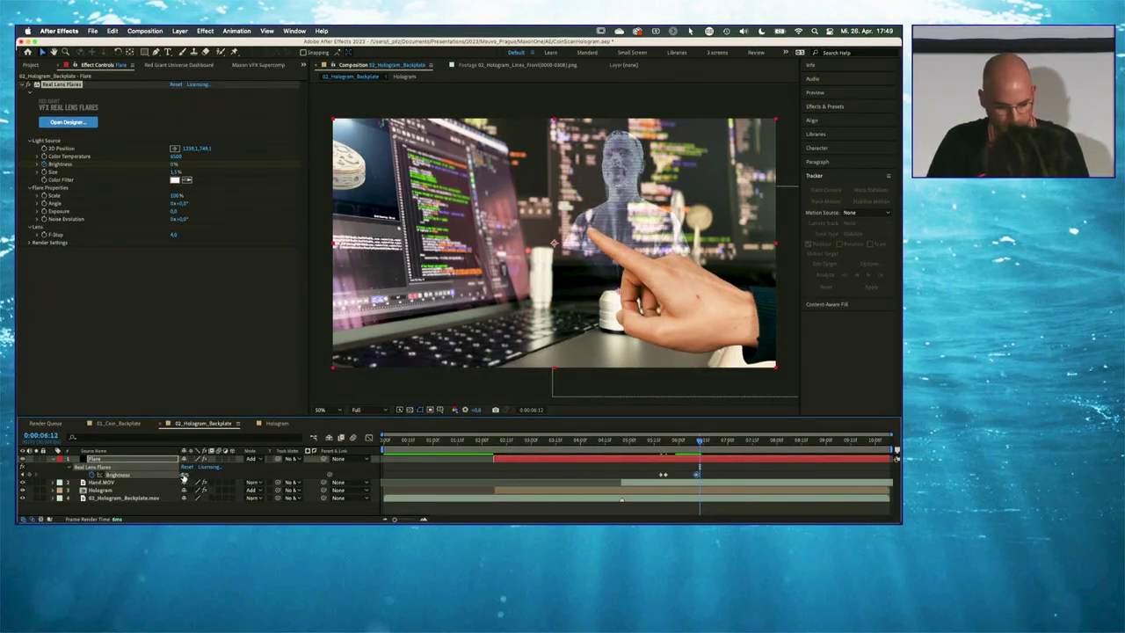
pyautogui.click(186, 475)
pyautogui.write('30')
pyautogui.press('Return')
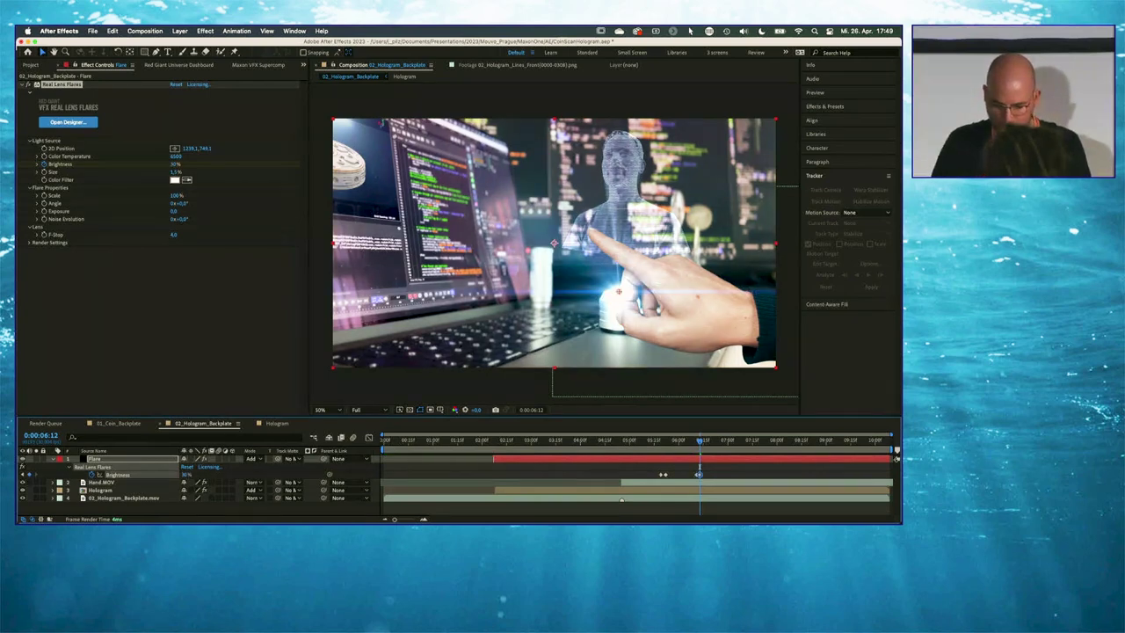
# Copy the four flare brightness keyframes, paste them at 0:00:09:10, and scrub to 0:00:10:04 to check the result
pyautogui.moveTo(662, 472); pyautogui.dragTo(720, 484)
pyautogui.moveTo(721, 441); pyautogui.dragTo(844, 449)
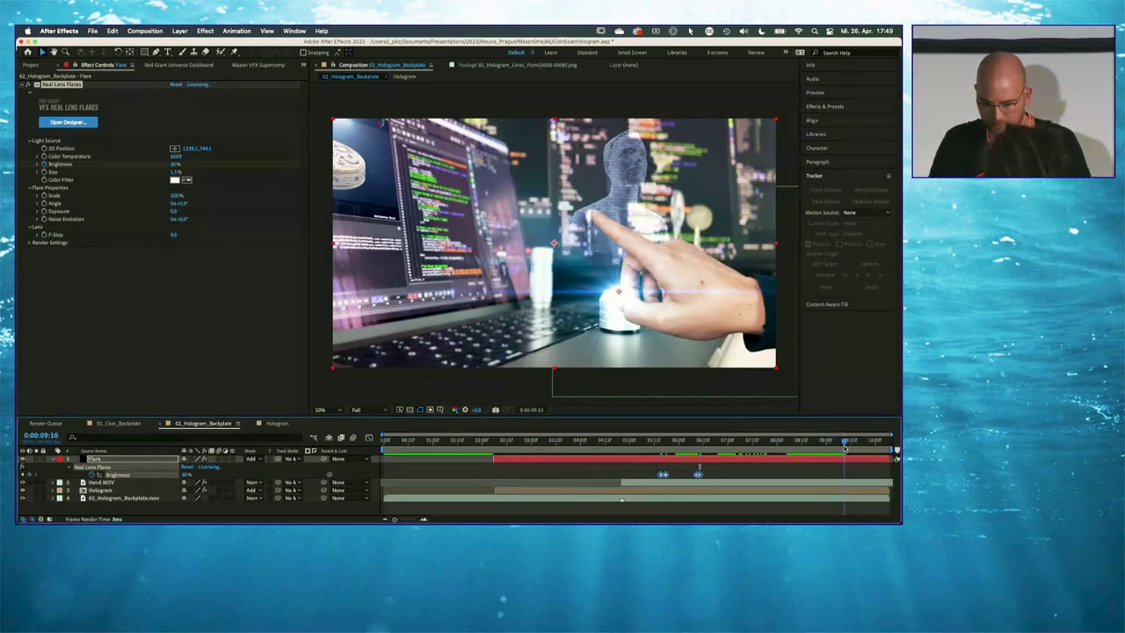
pyautogui.press('super+v')
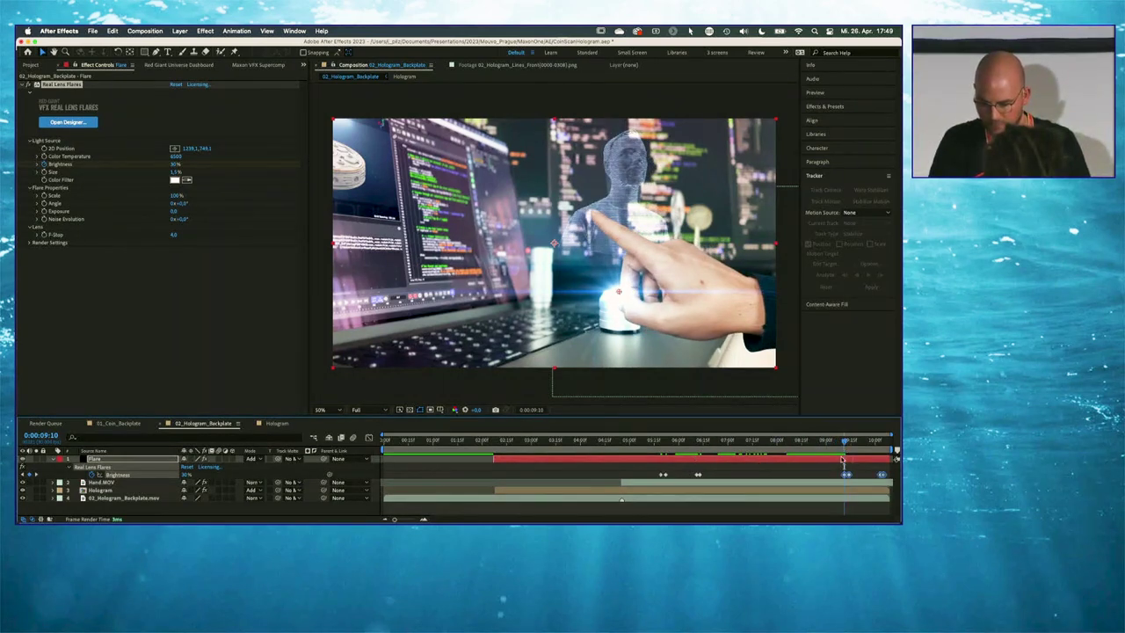
pyautogui.click(846, 441)
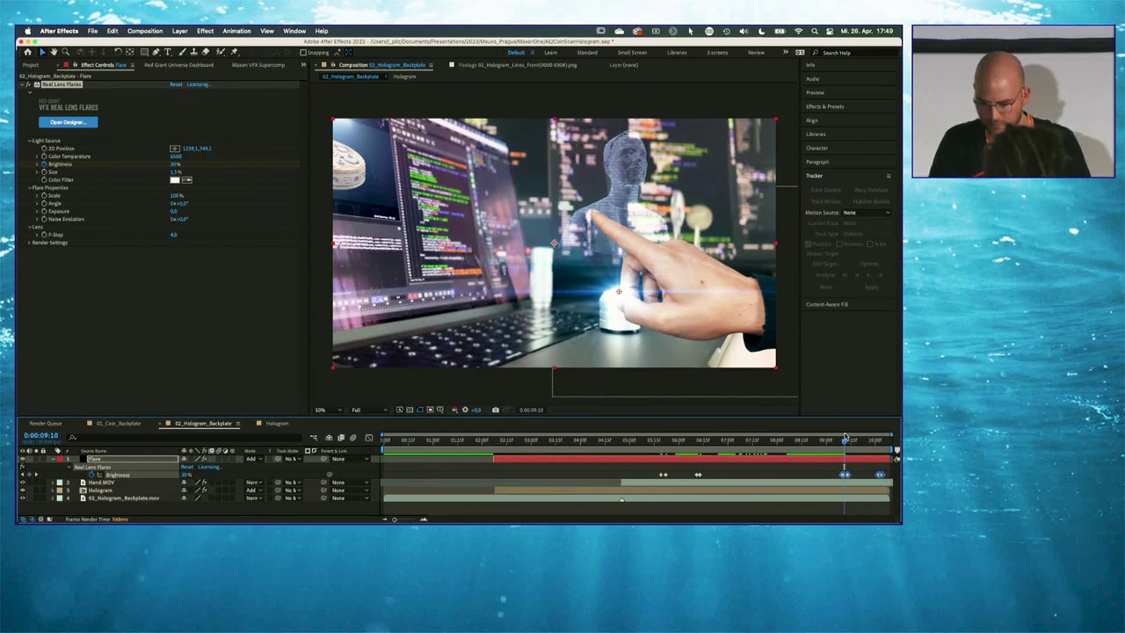
pyautogui.moveTo(846, 442); pyautogui.dragTo(885, 448)
pyautogui.click(472, 456)
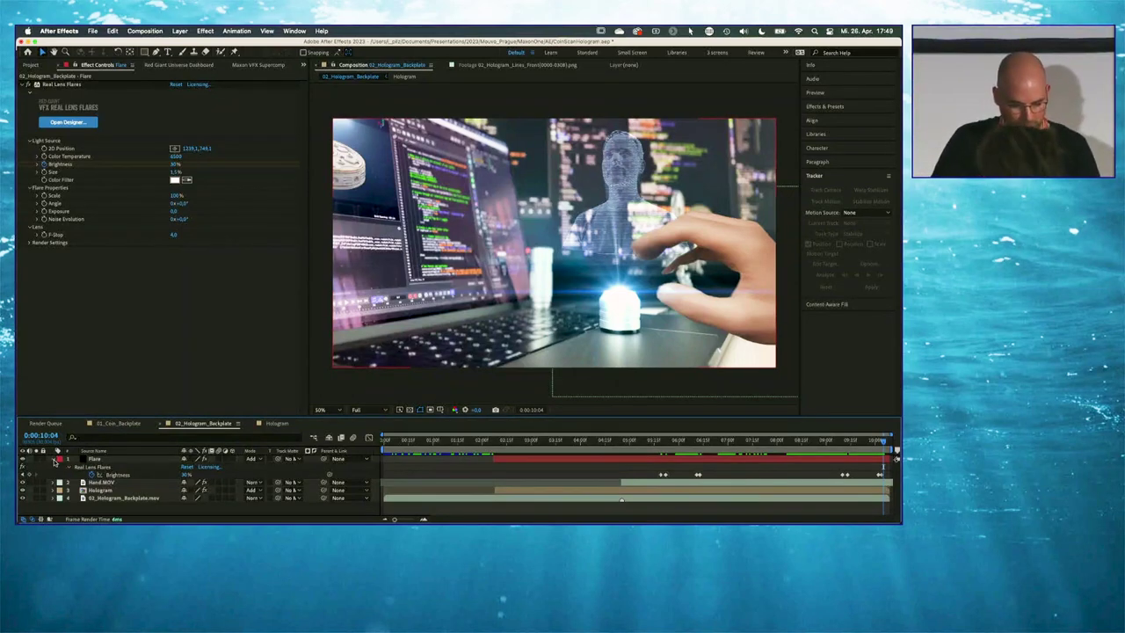
# Collapse and hide the Flare layer, and move the playhead to 0:00:06:15 where the hand points at the hologram
pyautogui.click(635, 439)
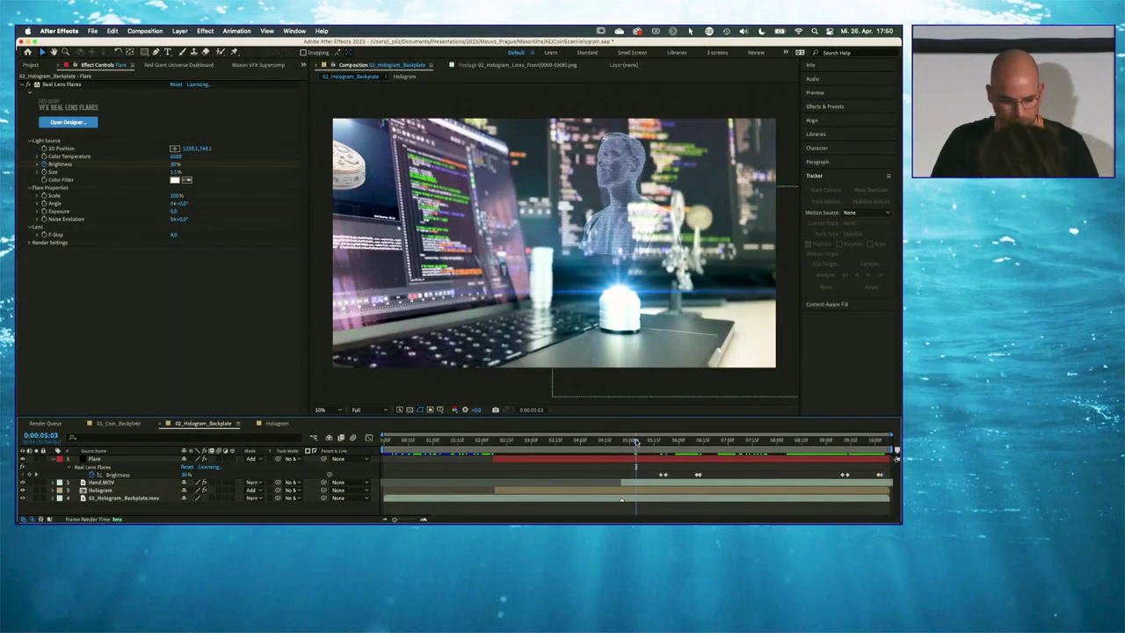
pyautogui.click(54, 458)
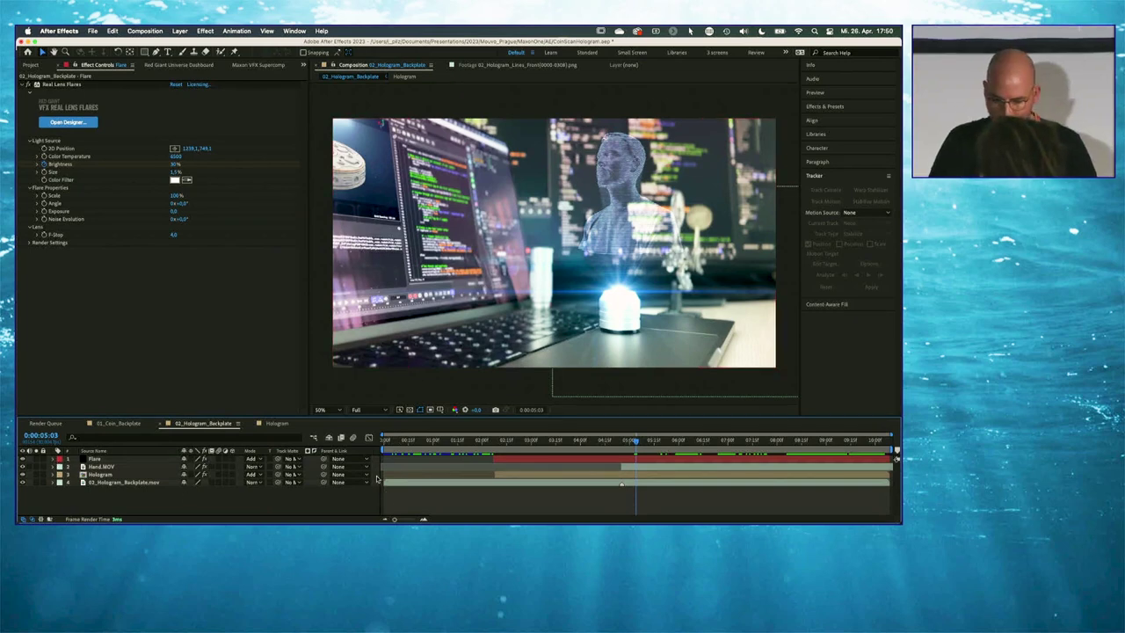
pyautogui.click(22, 460)
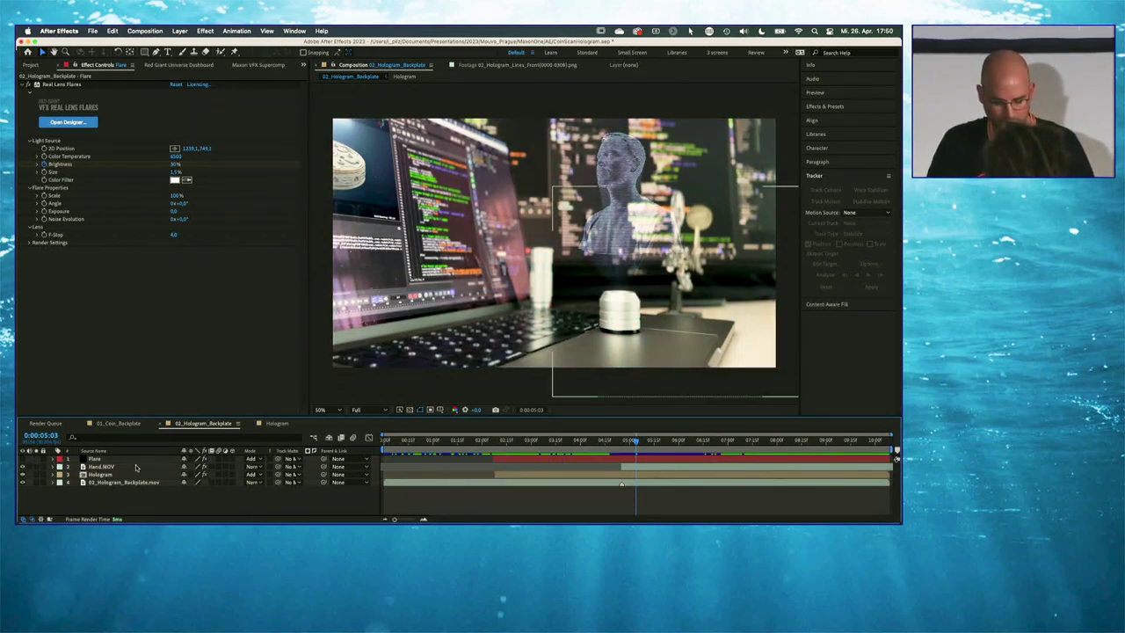
pyautogui.click(719, 440)
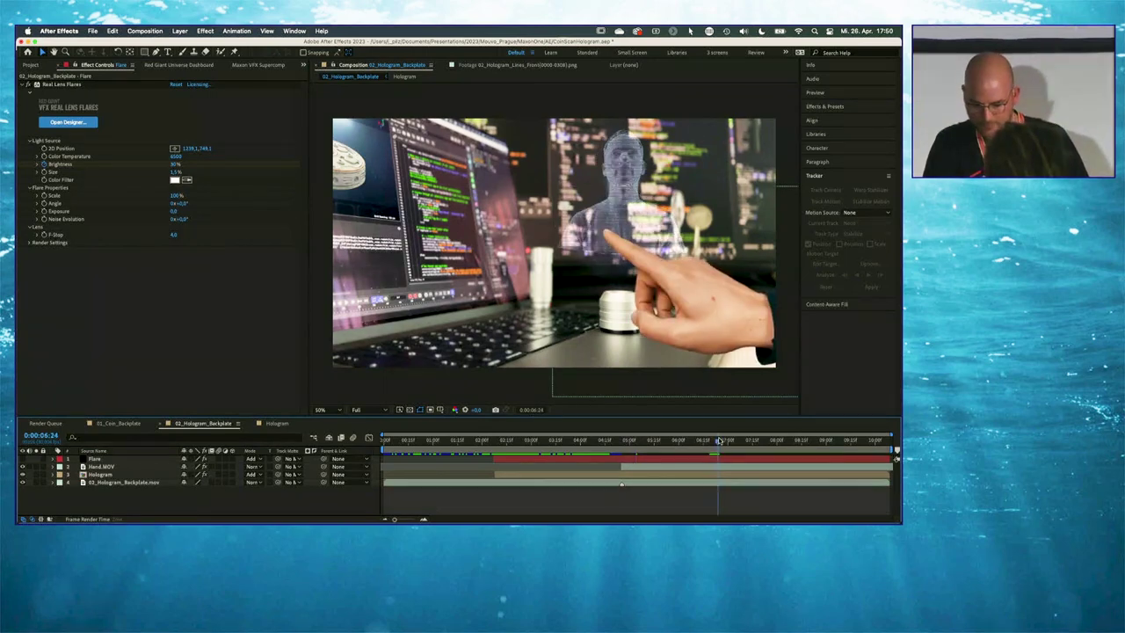
pyautogui.moveTo(719, 440); pyautogui.dragTo(704, 441)
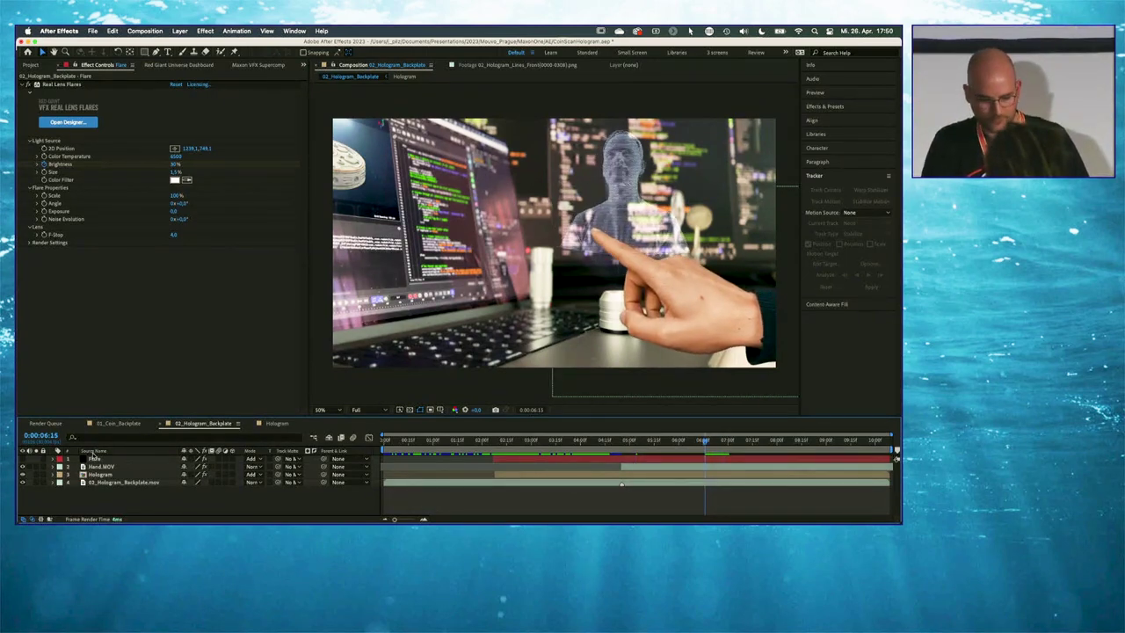
# Duplicate the Hand.MOV layer and place the copy between the Hologram and backplate layers
pyautogui.click(100, 467)
pyautogui.press('super+d')
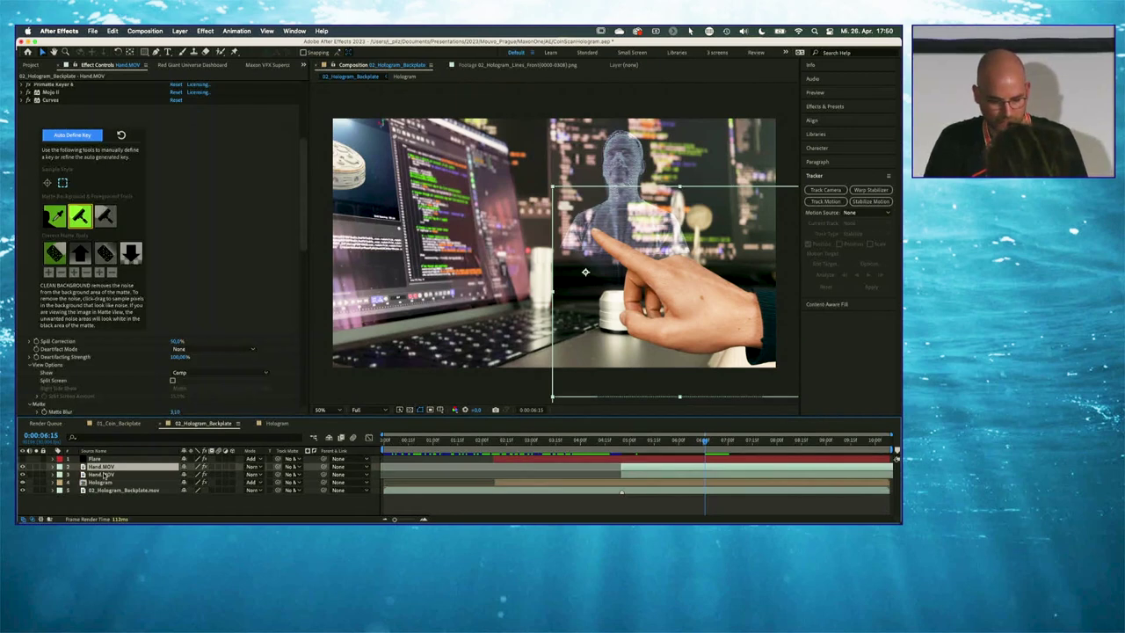
pyautogui.moveTo(104, 474); pyautogui.dragTo(136, 482)
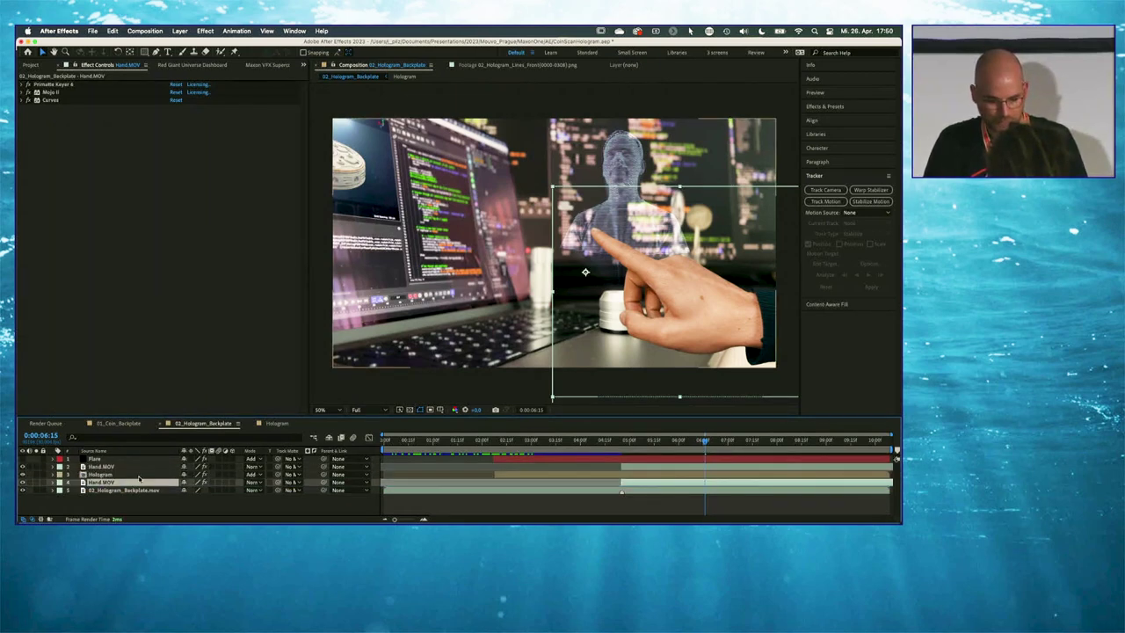
# Flip the lower Hand.MOV copy vertically by setting its scale to 100, -100%
pyautogui.press('s')
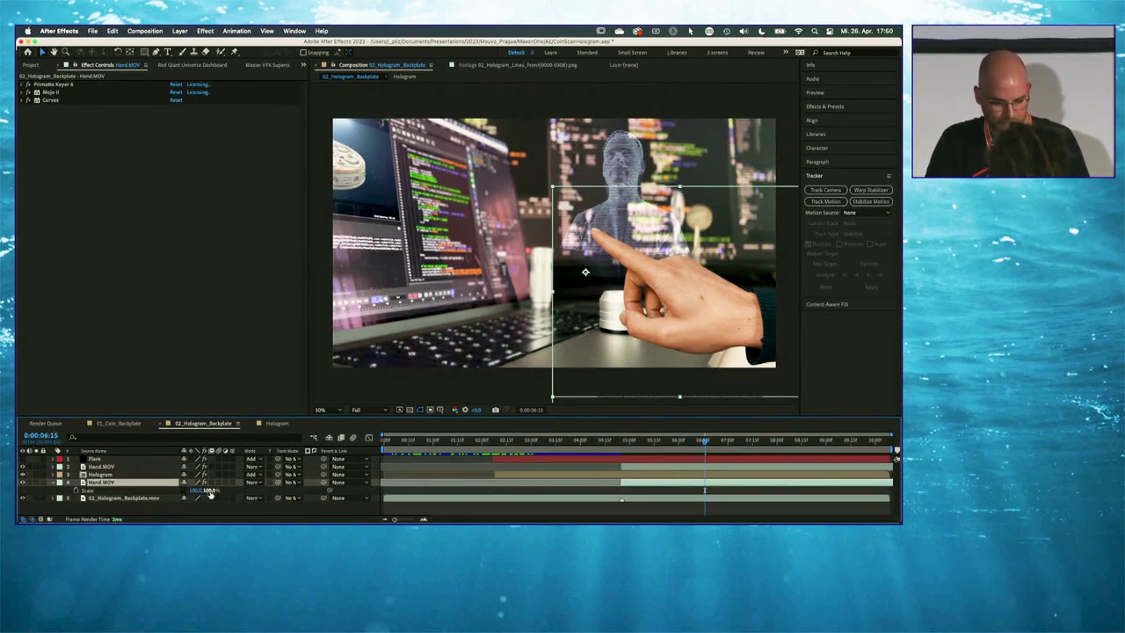
pyautogui.click(209, 491)
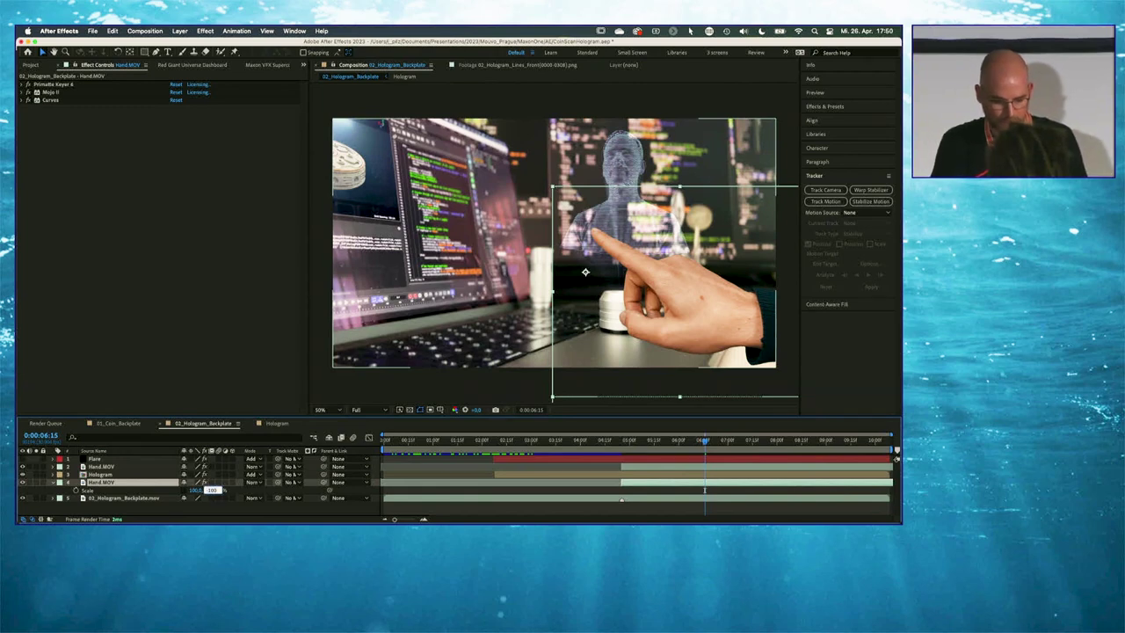
pyautogui.press('Return')
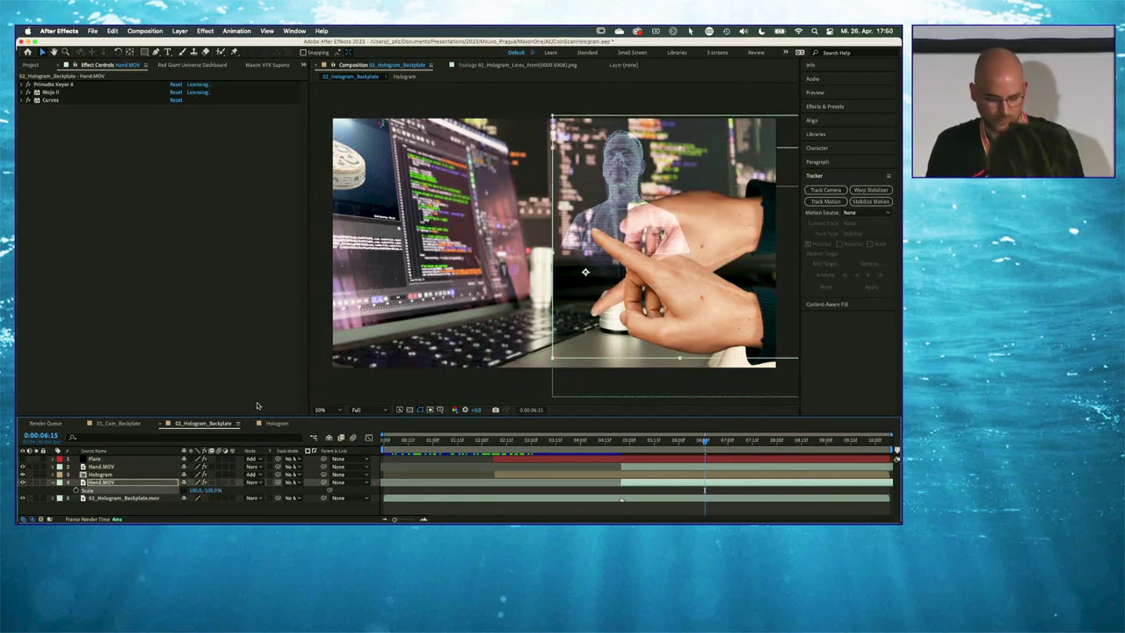
# Rotate the flipped hand copy to 31° and position it below the original hand as a reflection on the laptop
pyautogui.press('r')
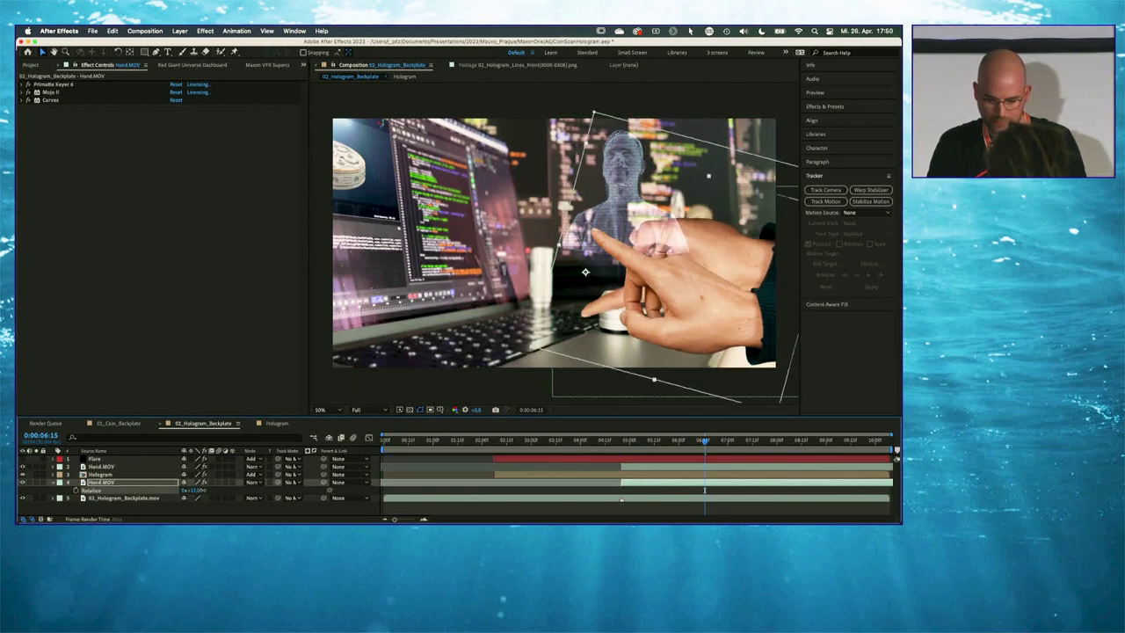
pyautogui.moveTo(198, 490); pyautogui.dragTo(220, 491)
pyautogui.rightClick(221, 493)
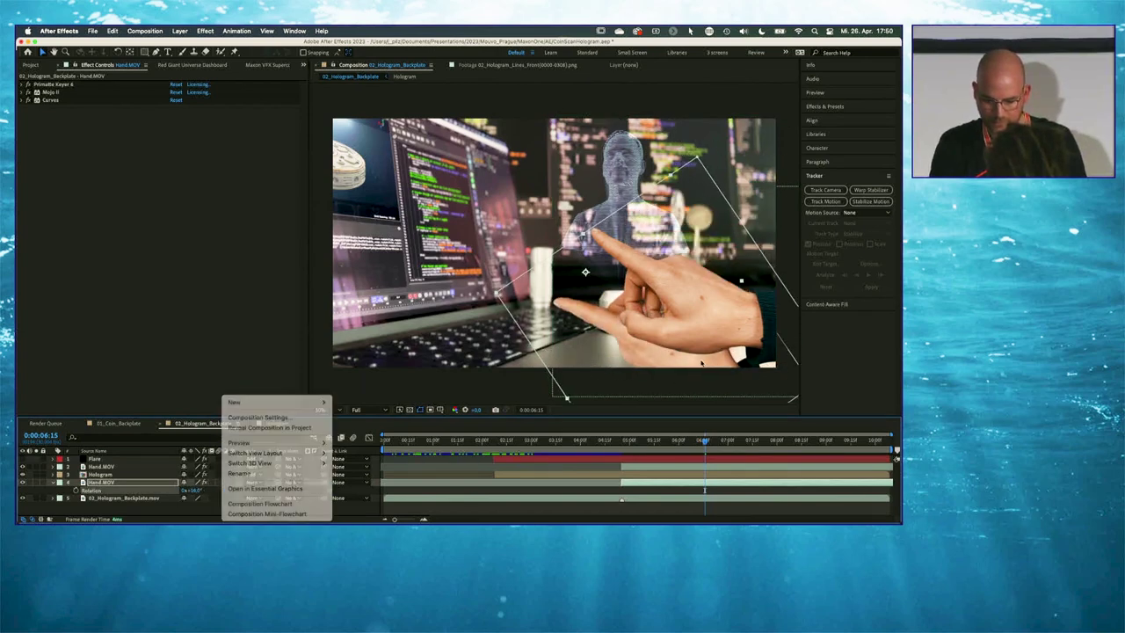
pyautogui.click(555, 380)
pyautogui.moveTo(556, 380); pyautogui.dragTo(466, 422)
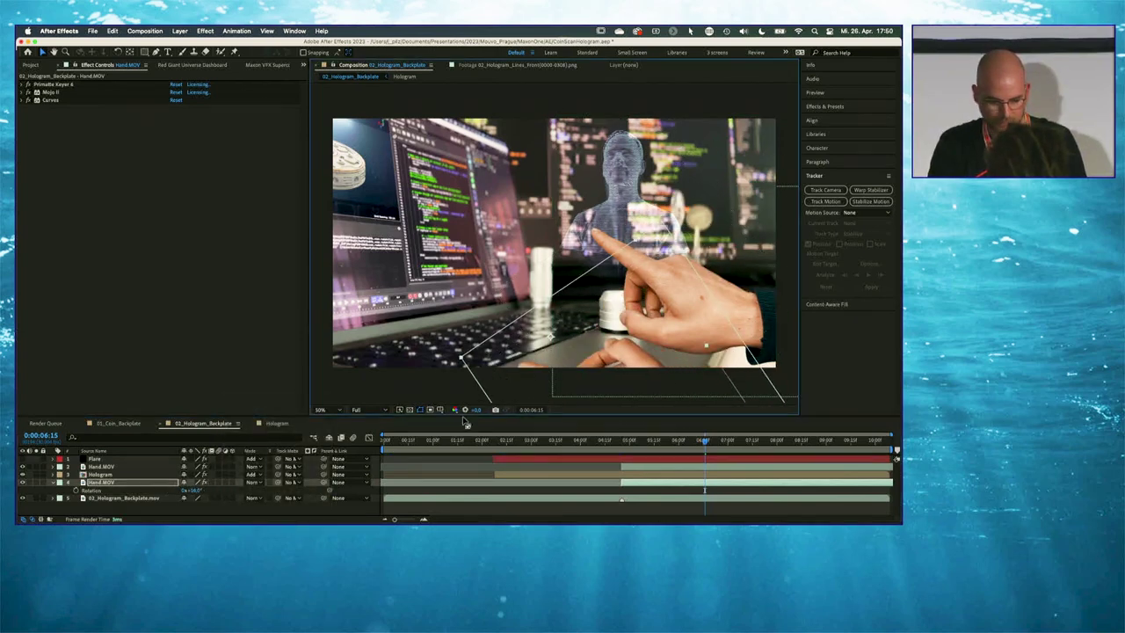
pyautogui.moveTo(190, 490); pyautogui.dragTo(203, 492)
pyautogui.moveTo(653, 363); pyautogui.dragTo(698, 454)
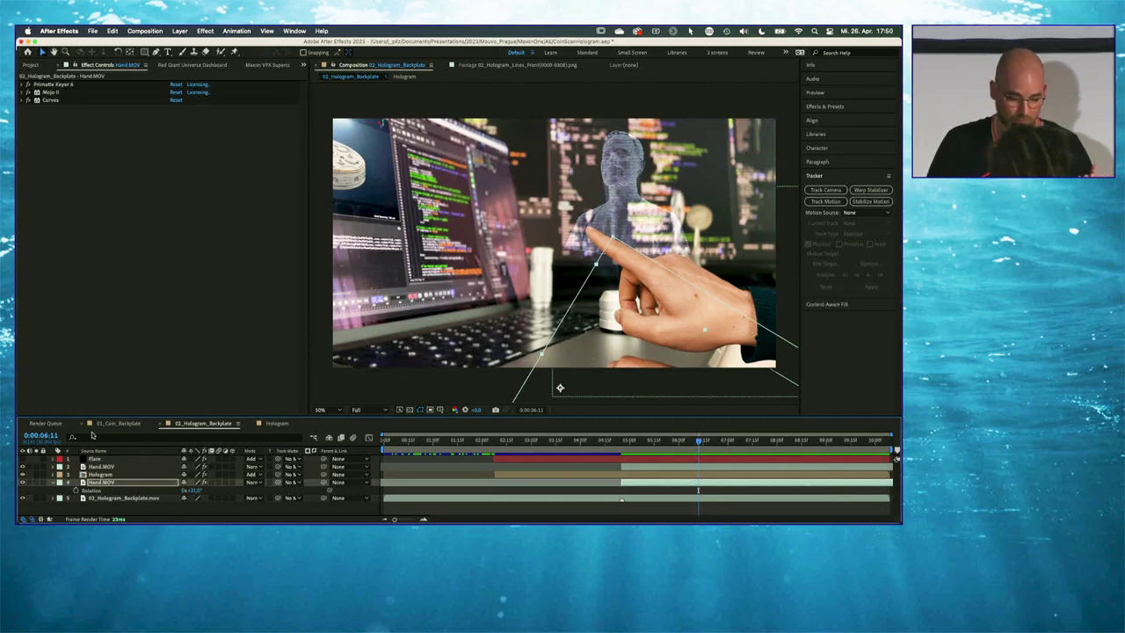
# Add a Gaussian Blur to the reflected hand layer and set its blurriness to about 40
pyautogui.click(131, 338)
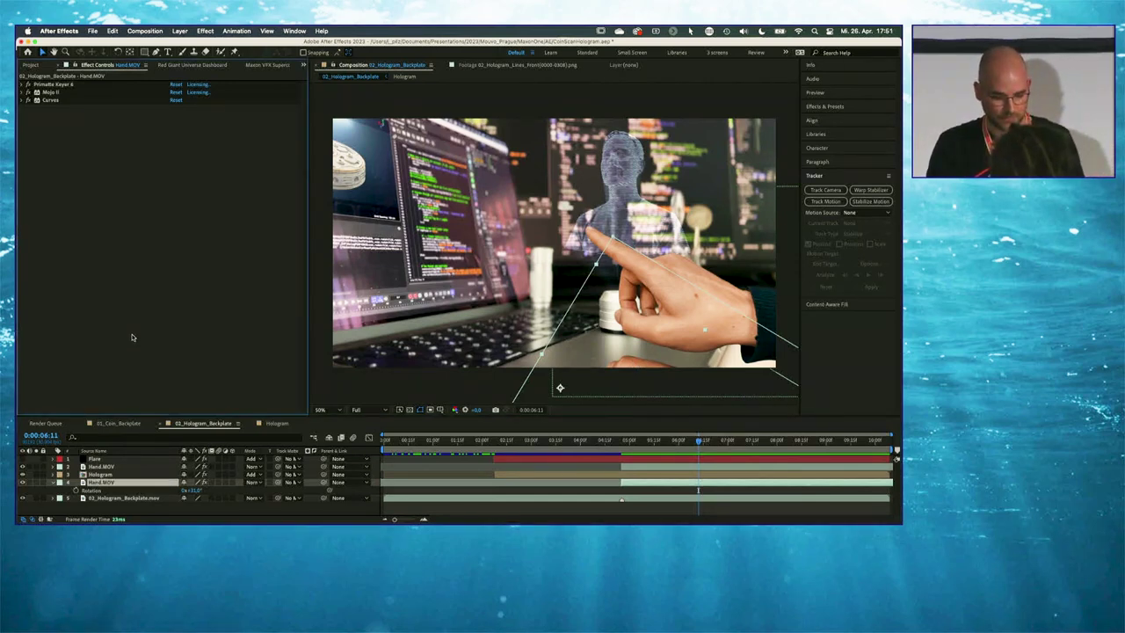
pyautogui.hotkey('ctrl', 'space')
pyautogui.write('gua')
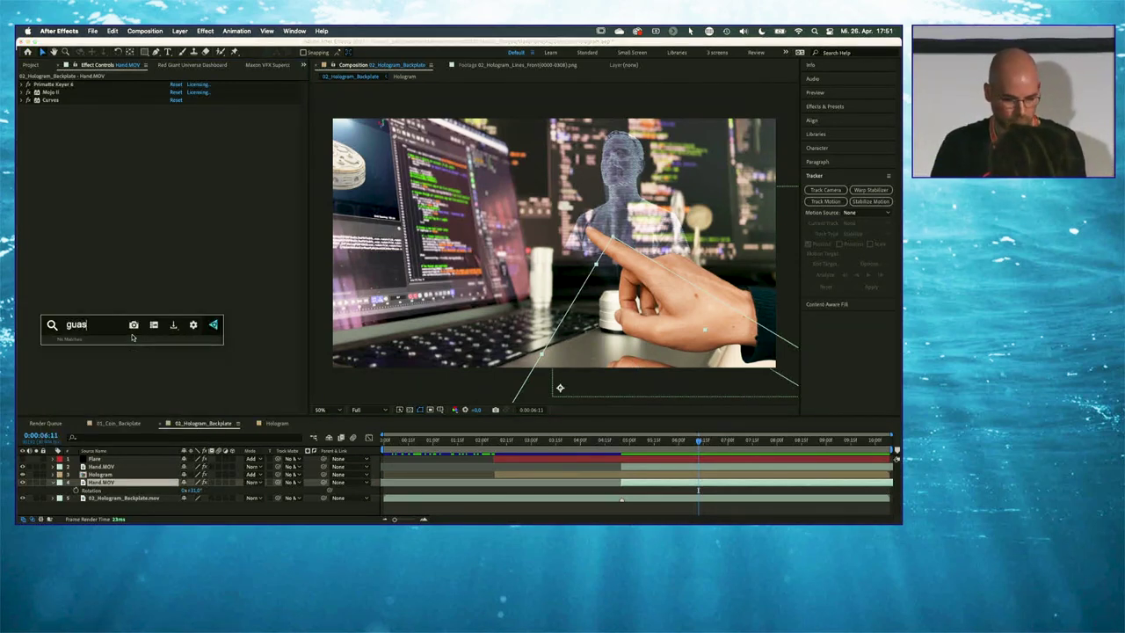
pyautogui.press('BackSpace')
pyautogui.press('BackSpace')
pyautogui.write('a')
pyautogui.press('Return')
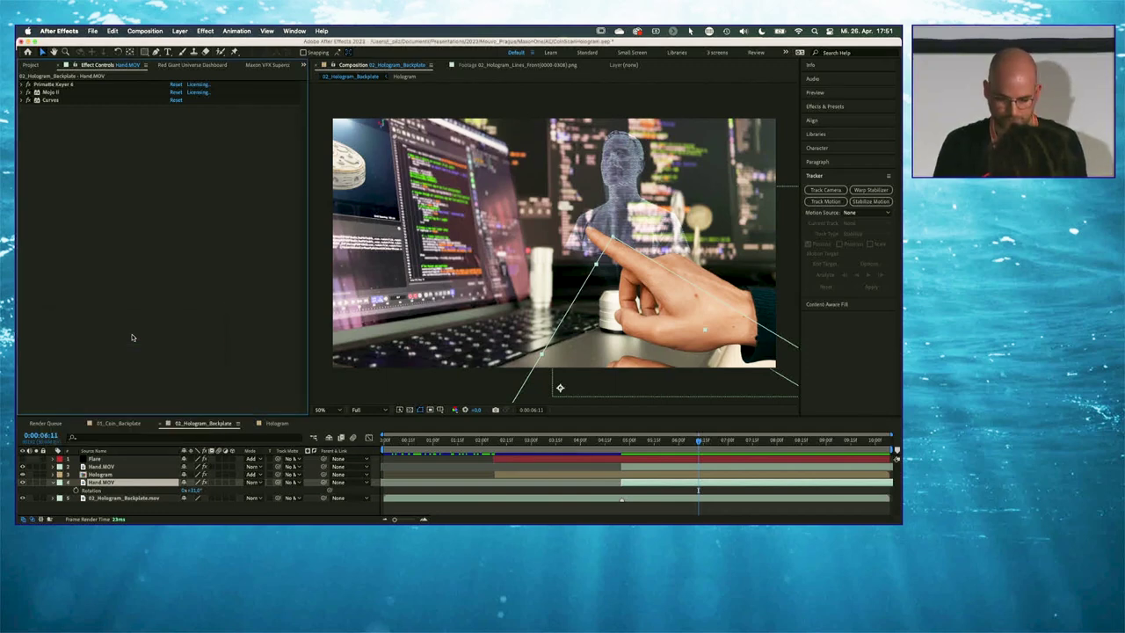
pyautogui.moveTo(174, 115); pyautogui.dragTo(242, 115)
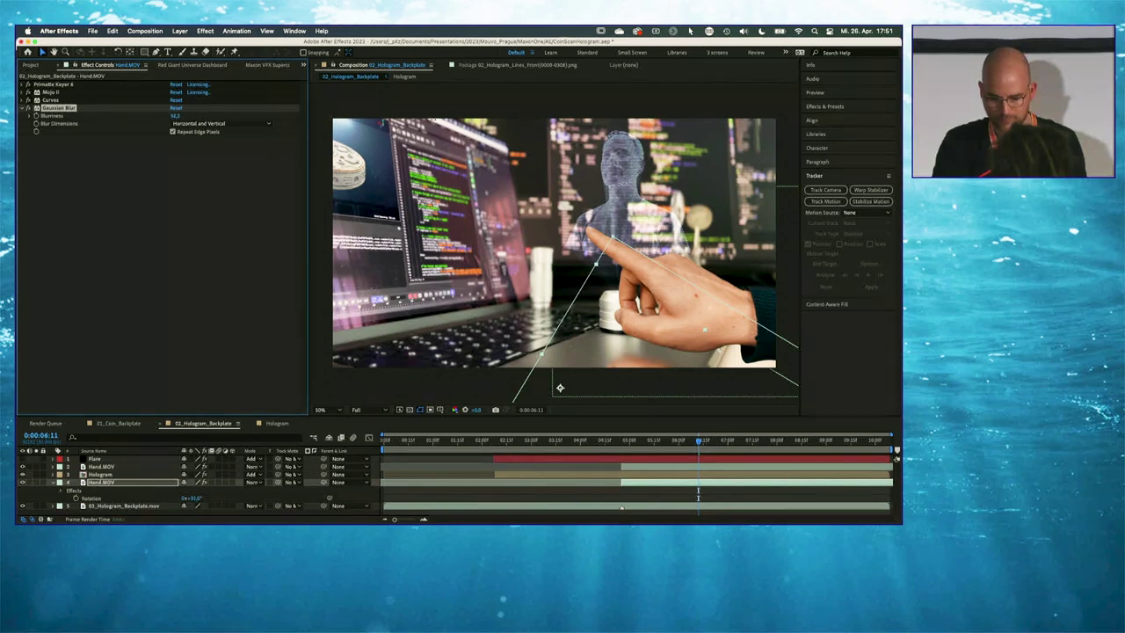
pyautogui.click(98, 233)
# Add a Hue/Saturation effect to the reflected hand, with master saturation at -23 and master lightness at -13
pyautogui.press('t')
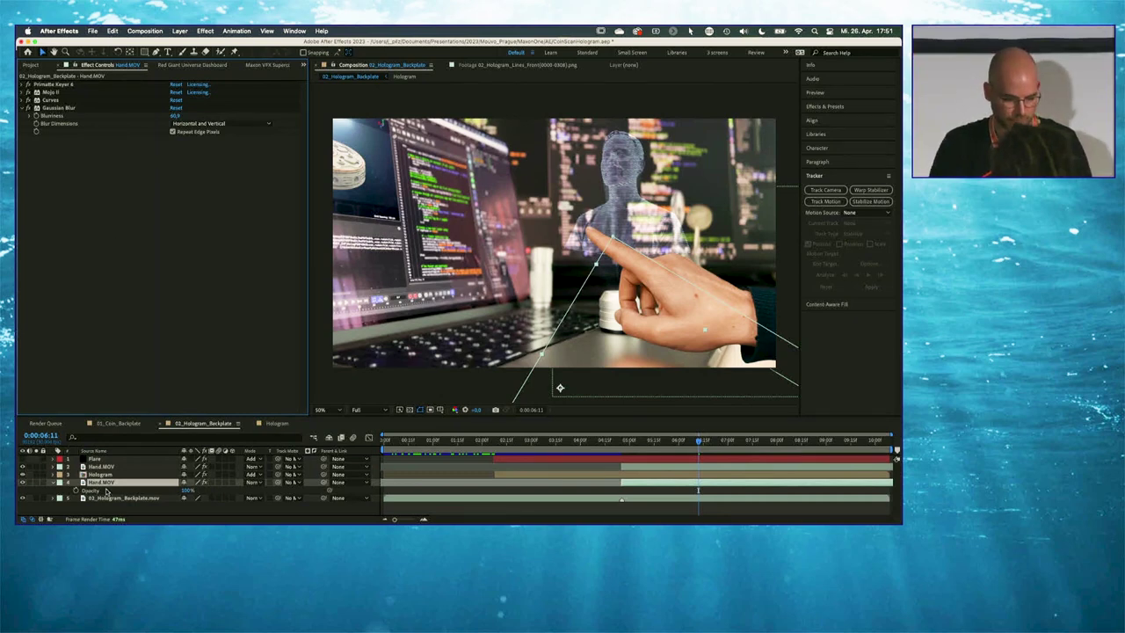
pyautogui.hotkey('ctrl', 'space')
pyautogui.write('satur')
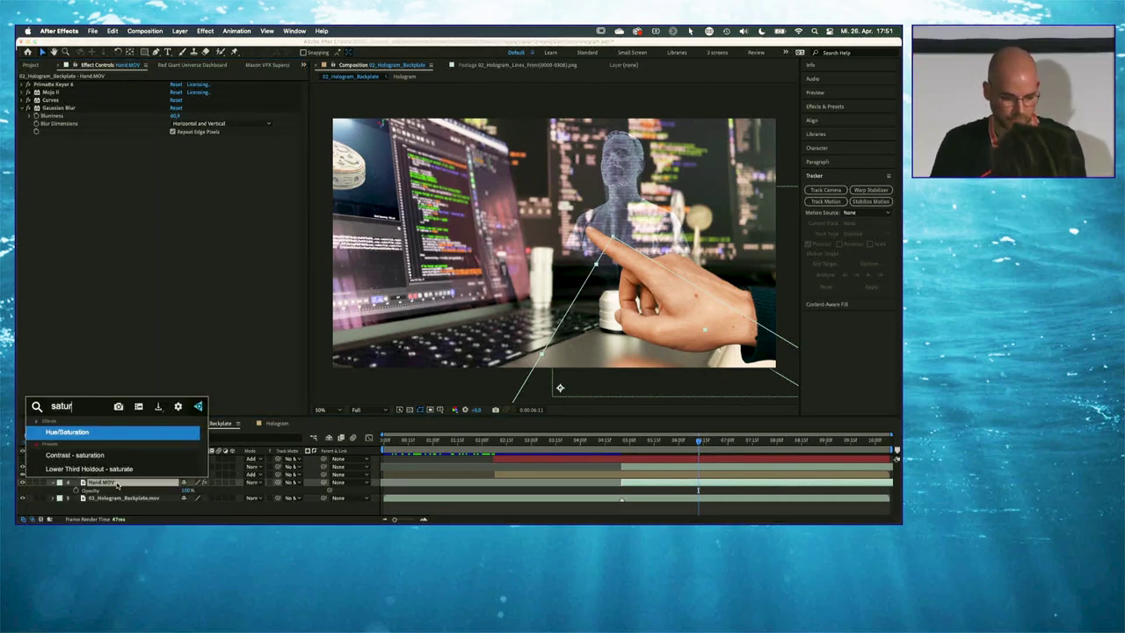
pyautogui.press('Return')
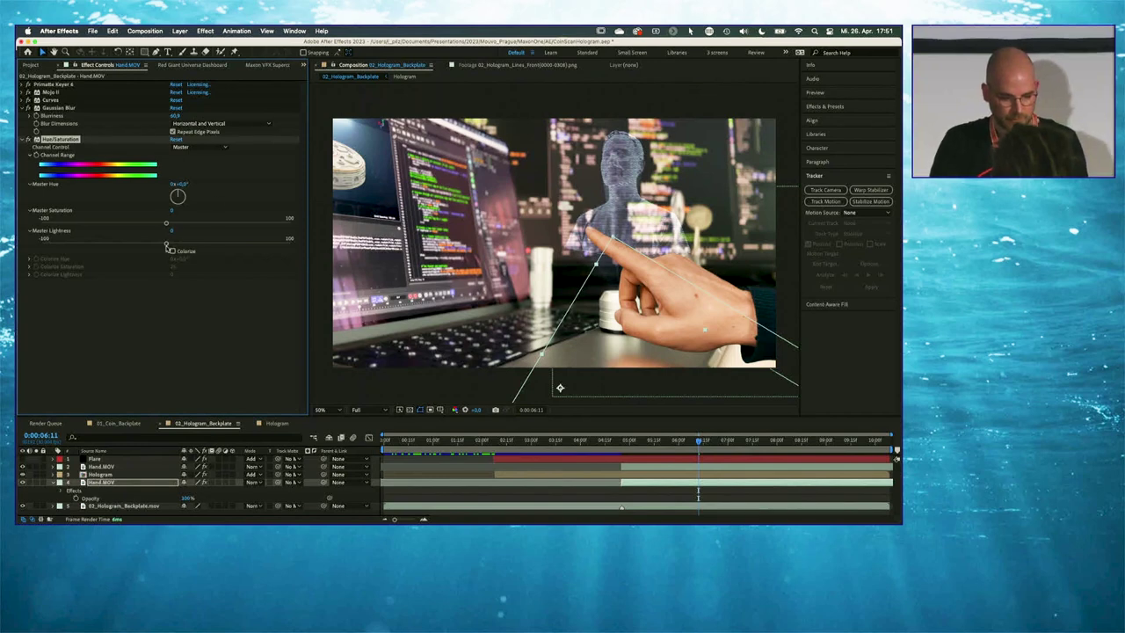
pyautogui.moveTo(167, 226); pyautogui.dragTo(151, 245)
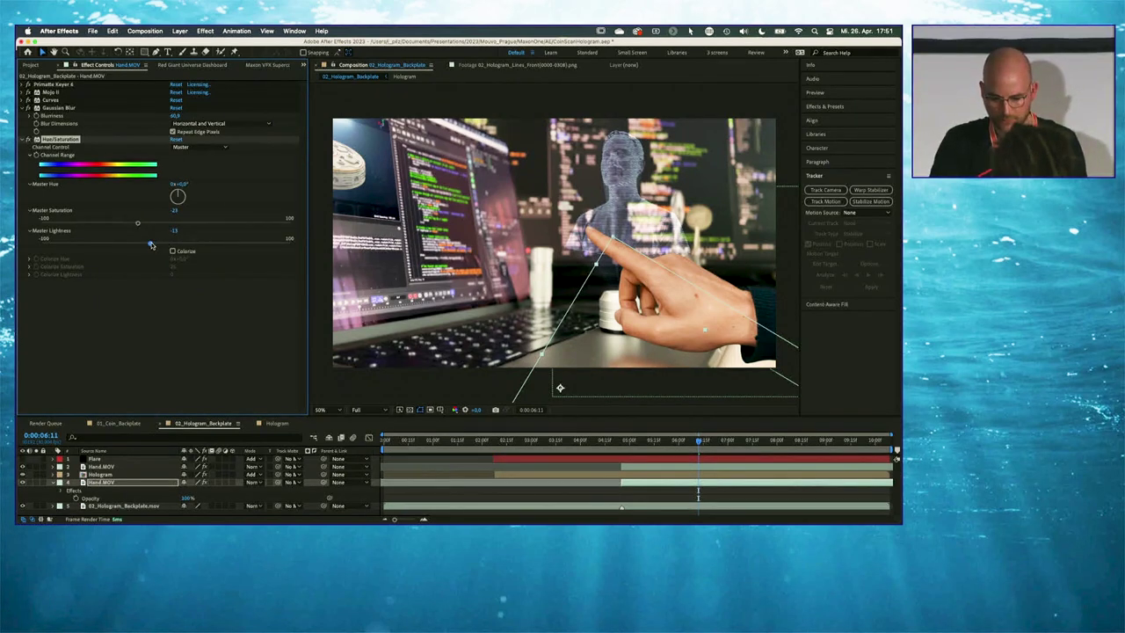
# Pre-compose the reflected hand layer together with the 02_Hologram_Backplate.mov layer into a composition named BG
pyautogui.moveTo(678, 442)
pyautogui.mouseDown()
pyautogui.moveTo(700, 450)
pyautogui.moveTo(665, 444)
pyautogui.moveTo(694, 451)
pyautogui.mouseUp()
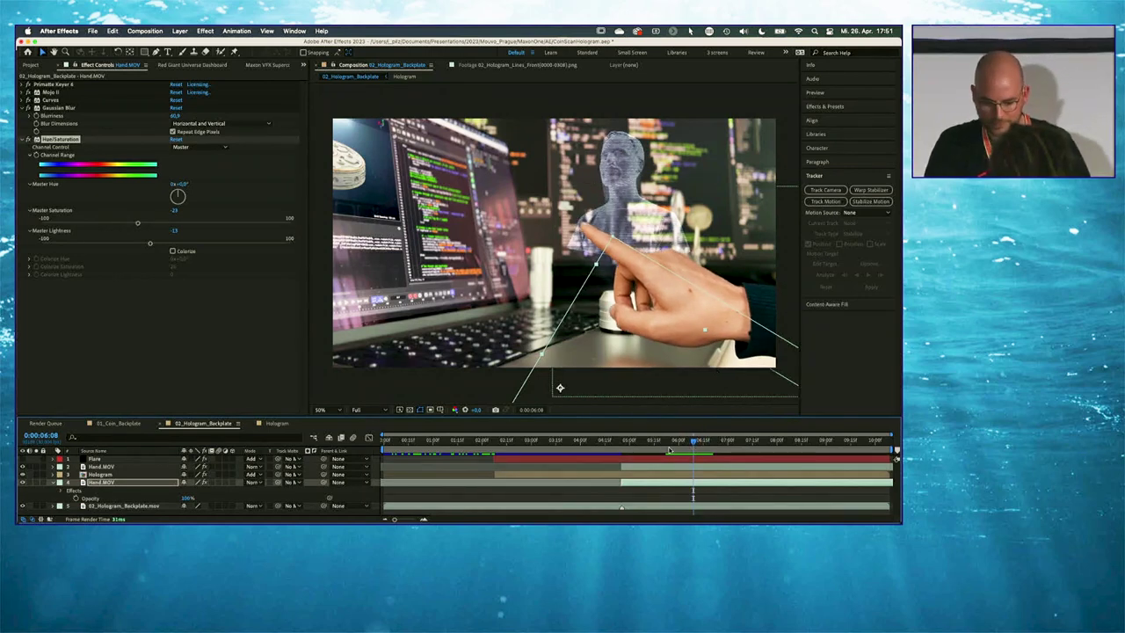
pyautogui.moveTo(635, 443); pyautogui.dragTo(687, 446)
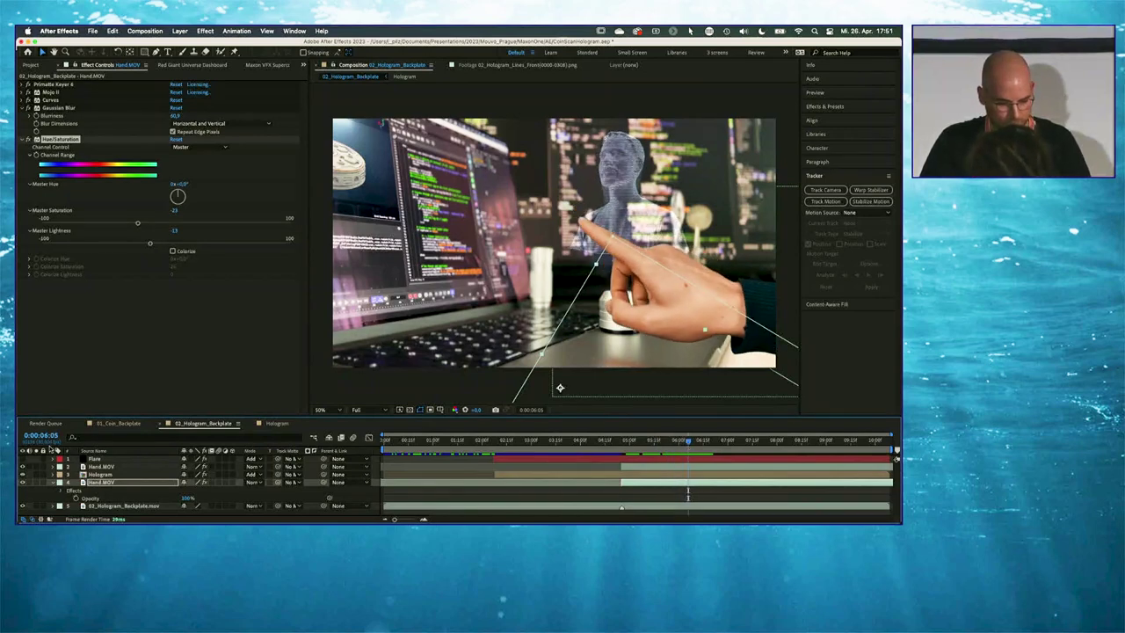
pyautogui.click(54, 482)
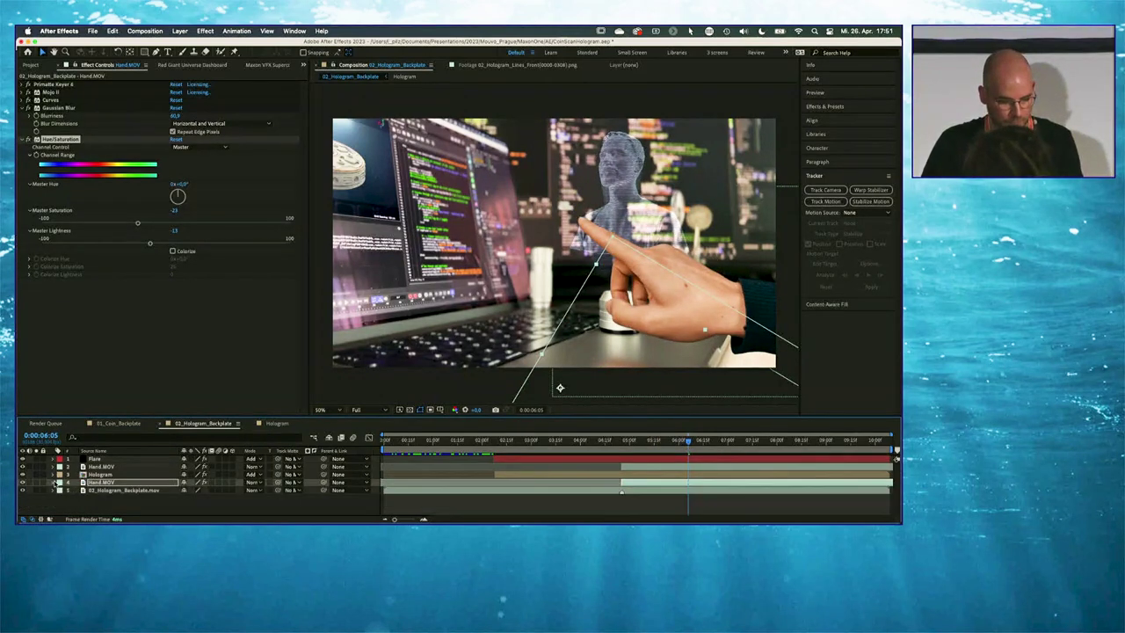
pyautogui.click(91, 505)
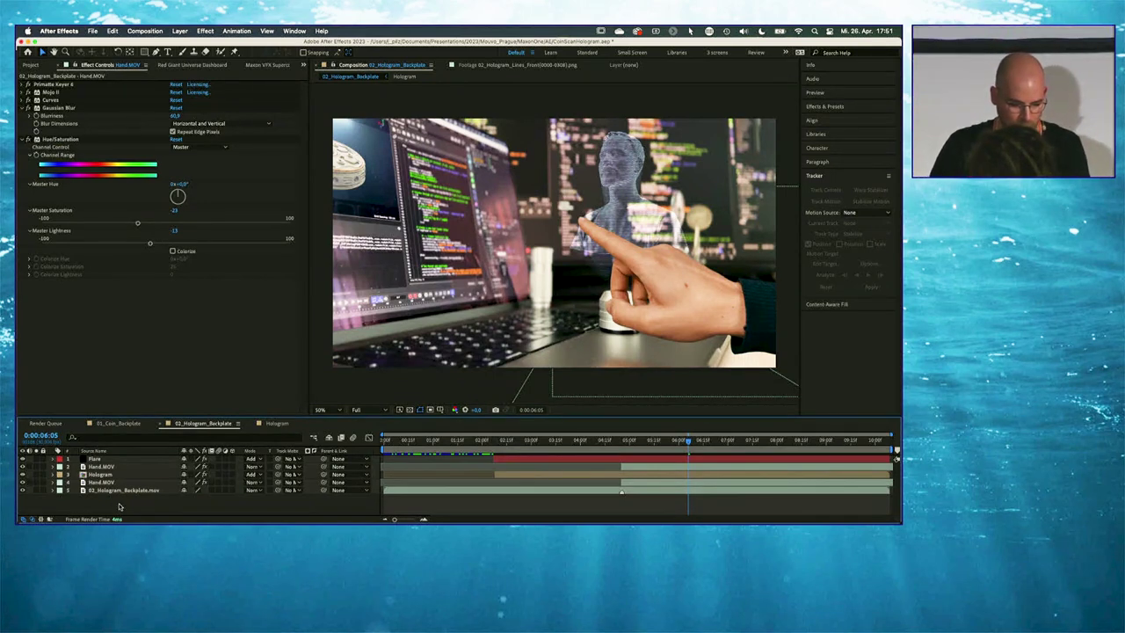
pyautogui.click(109, 490)
pyautogui.press('super+shift+c')
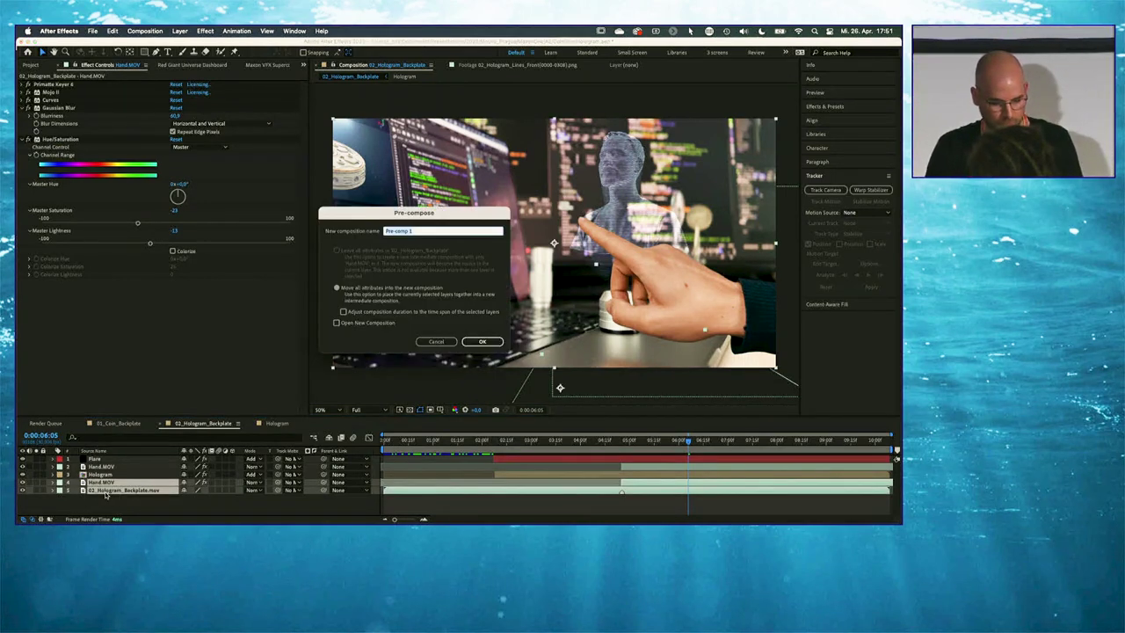
pyautogui.write('BG')
pyautogui.press('Return')
# Pre-compose the remaining Hand.MOV layer into a composition named Hand, moving all attributes into it
pyautogui.click(101, 468)
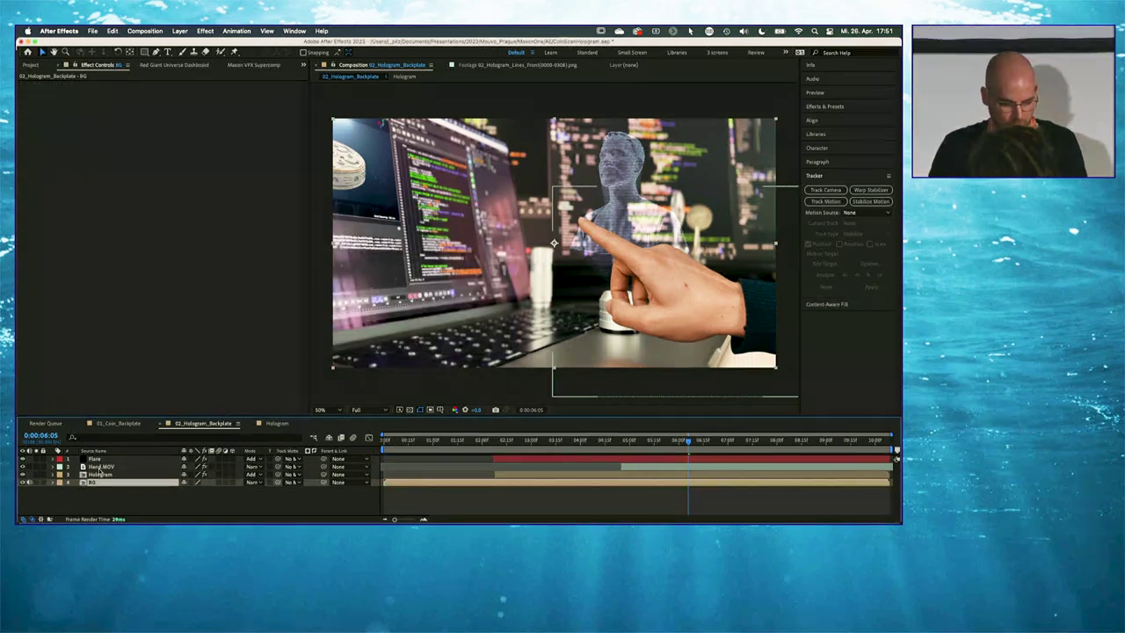
pyautogui.press('super+shift+c')
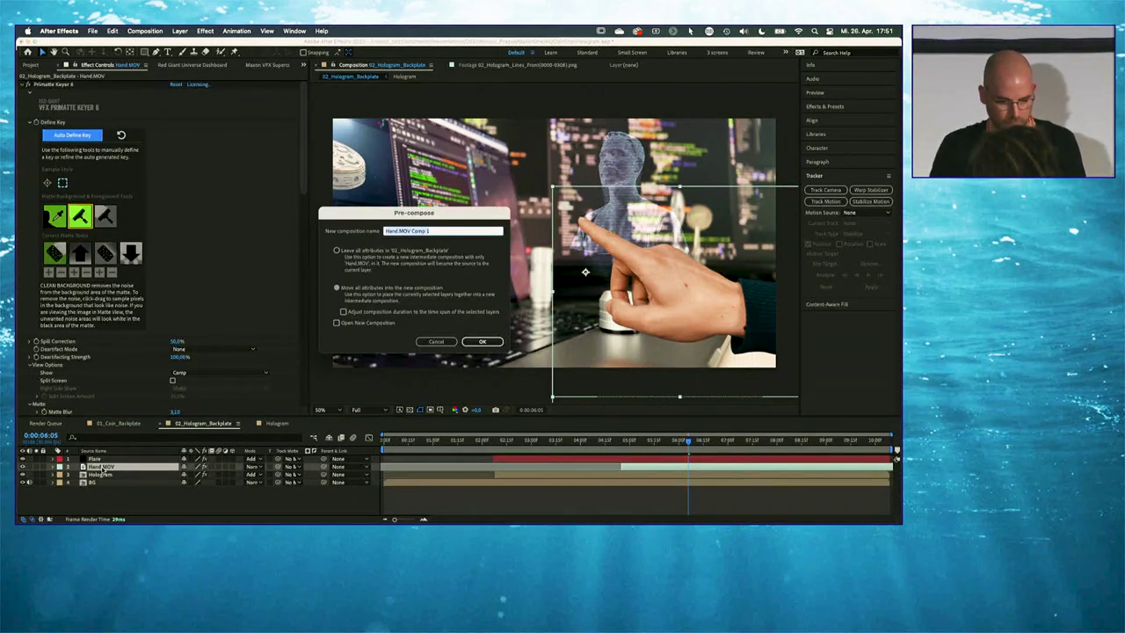
pyautogui.write('Hand')
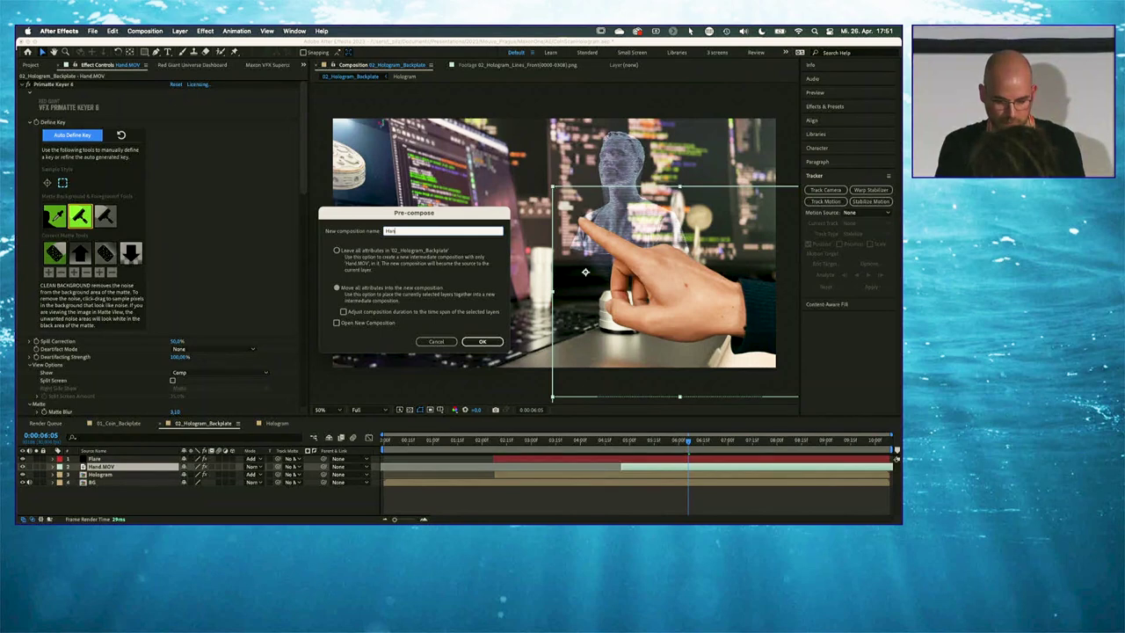
pyautogui.press('Return')
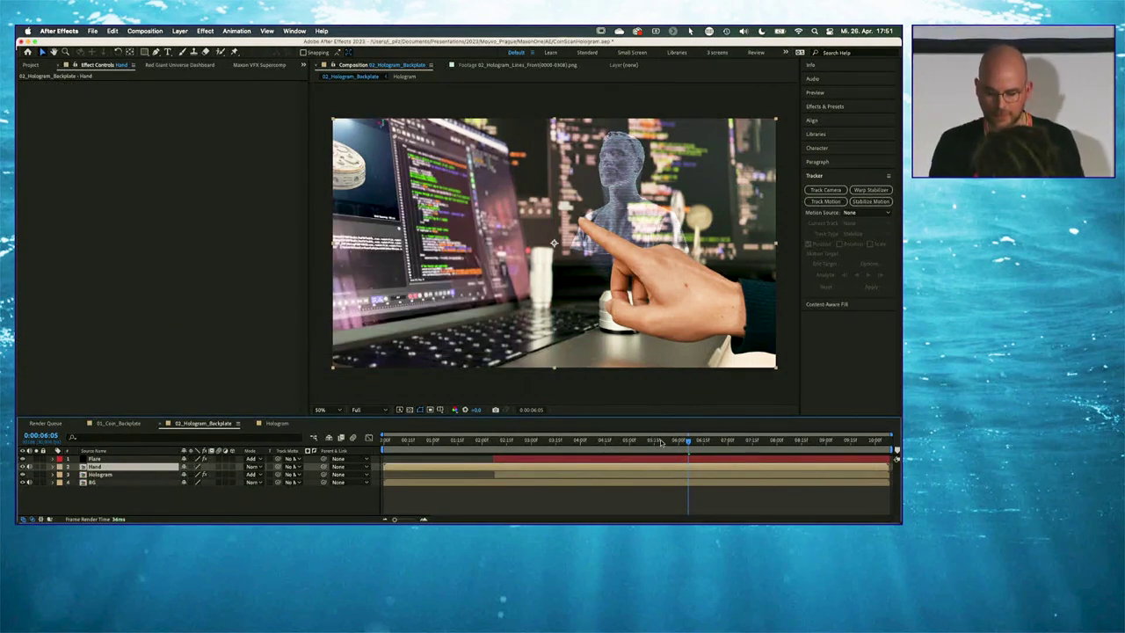
# Apply the RG VFX Supercomp effect to the Hand, Hologram and BG layers together and widen the Supercomp workspace
pyautogui.moveTo(661, 442); pyautogui.dragTo(671, 440)
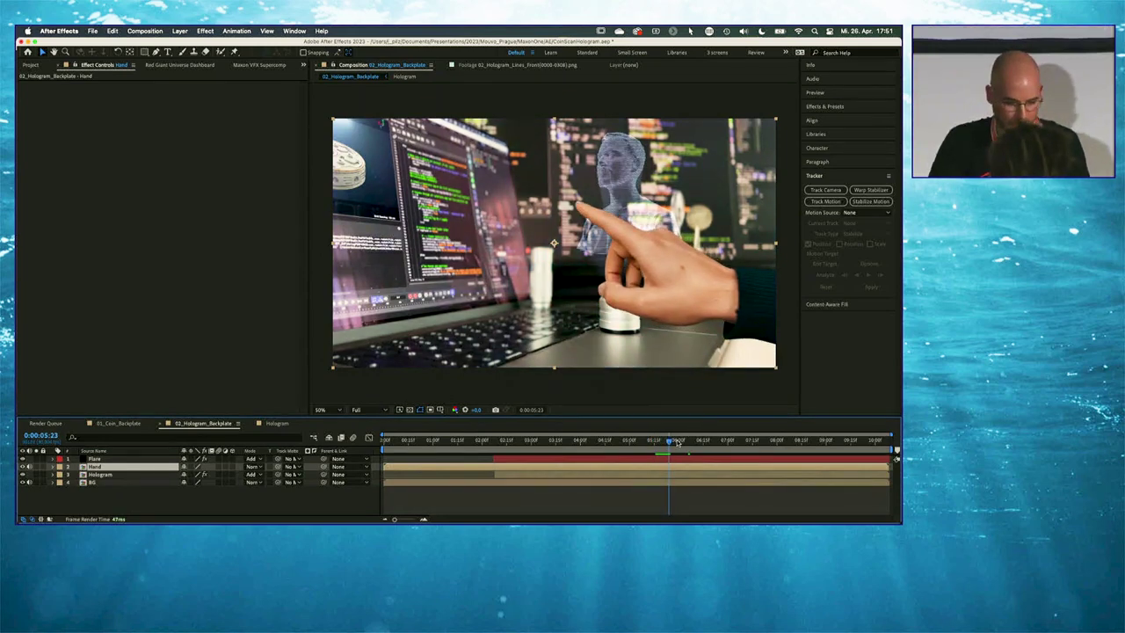
pyautogui.keyDown('shift'); pyautogui.click(96, 483); pyautogui.keyUp('shift')
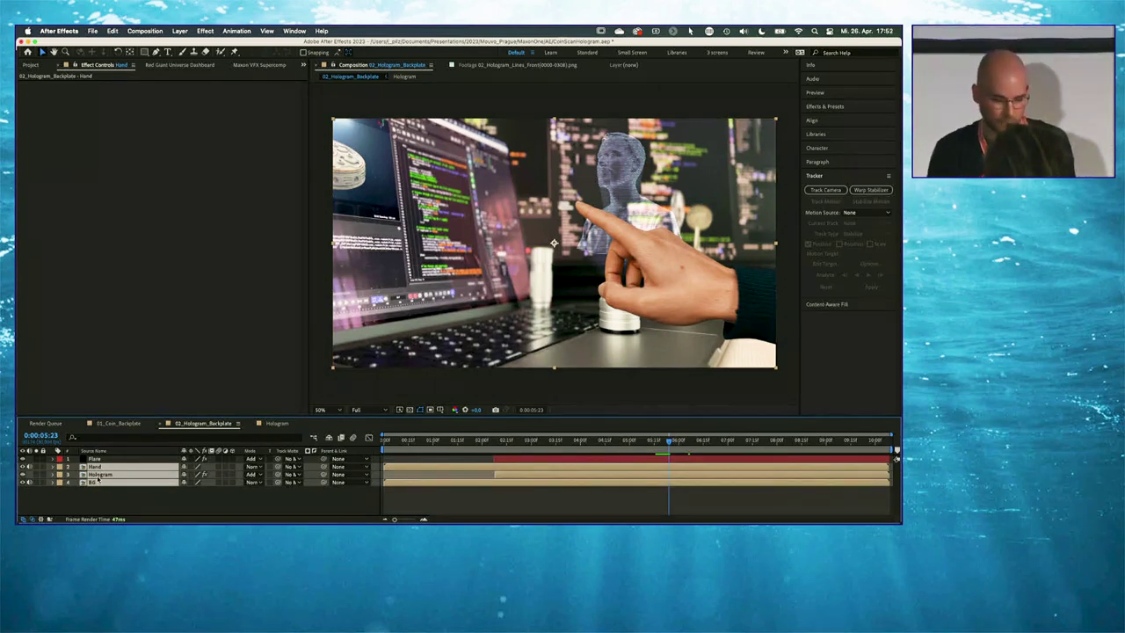
pyautogui.rightClick(96, 480)
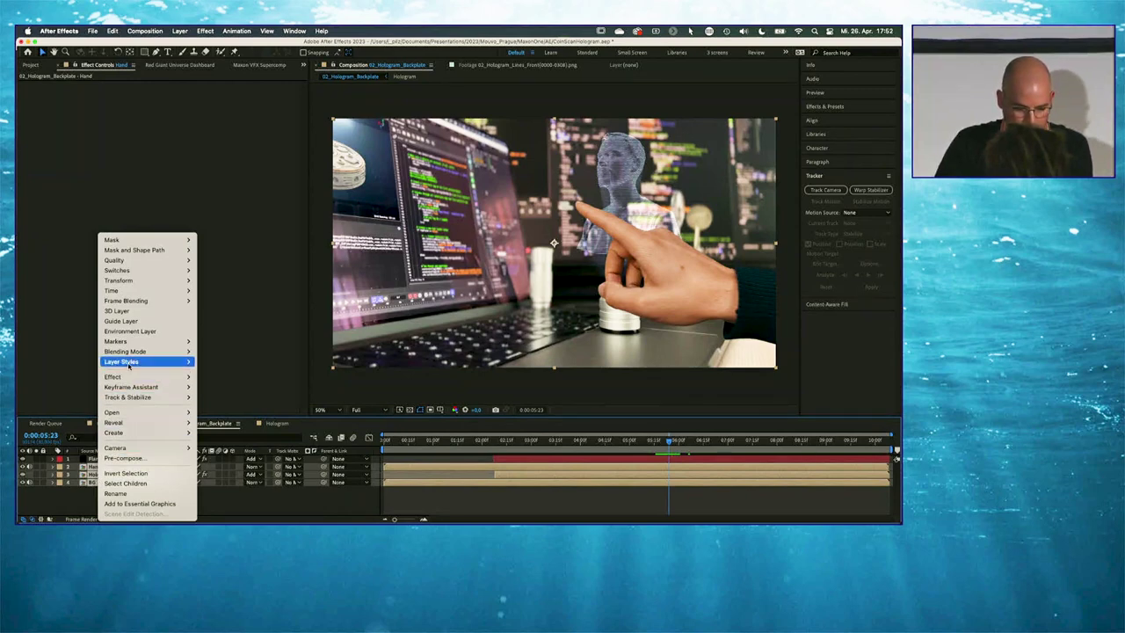
pyautogui.moveTo(130, 381)
pyautogui.moveTo(215, 453)
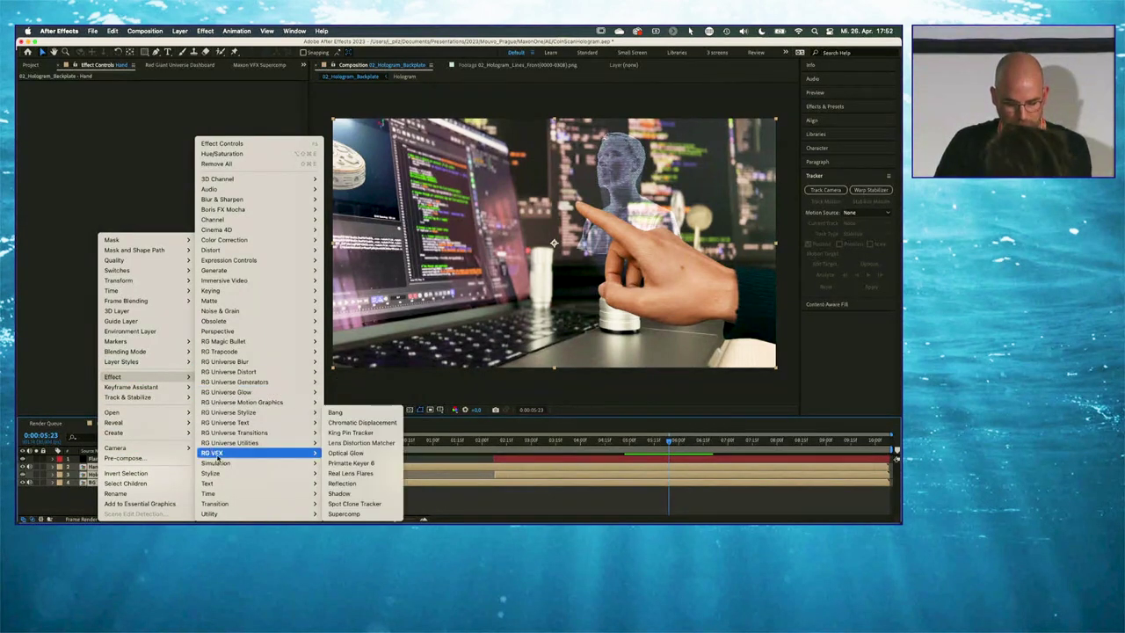
pyautogui.click(347, 513)
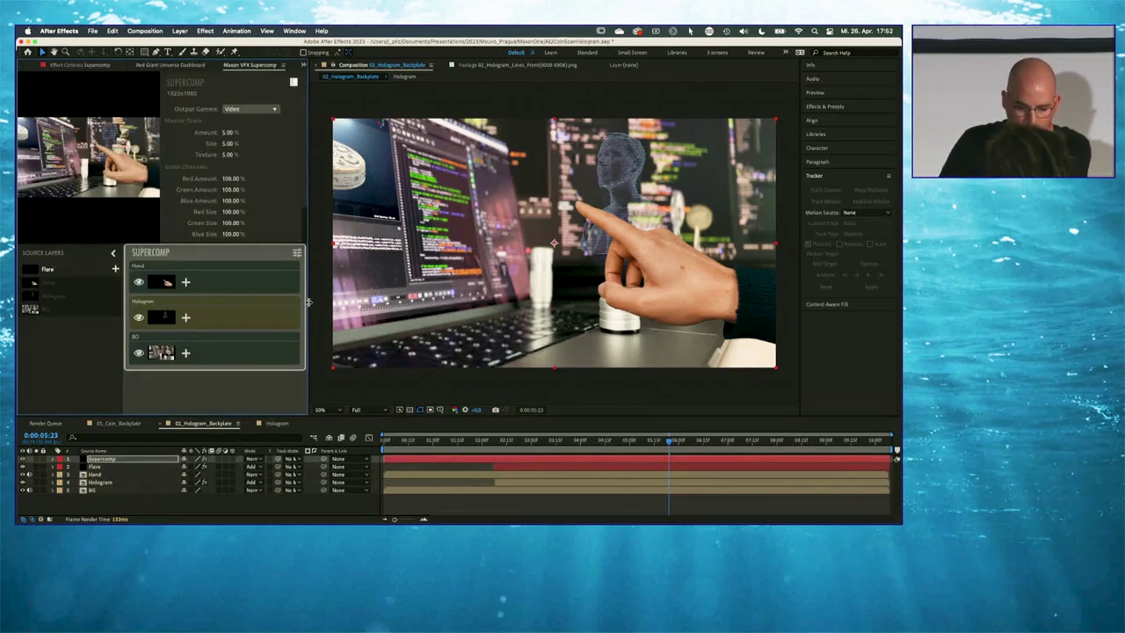
pyautogui.moveTo(334, 303); pyautogui.dragTo(360, 304)
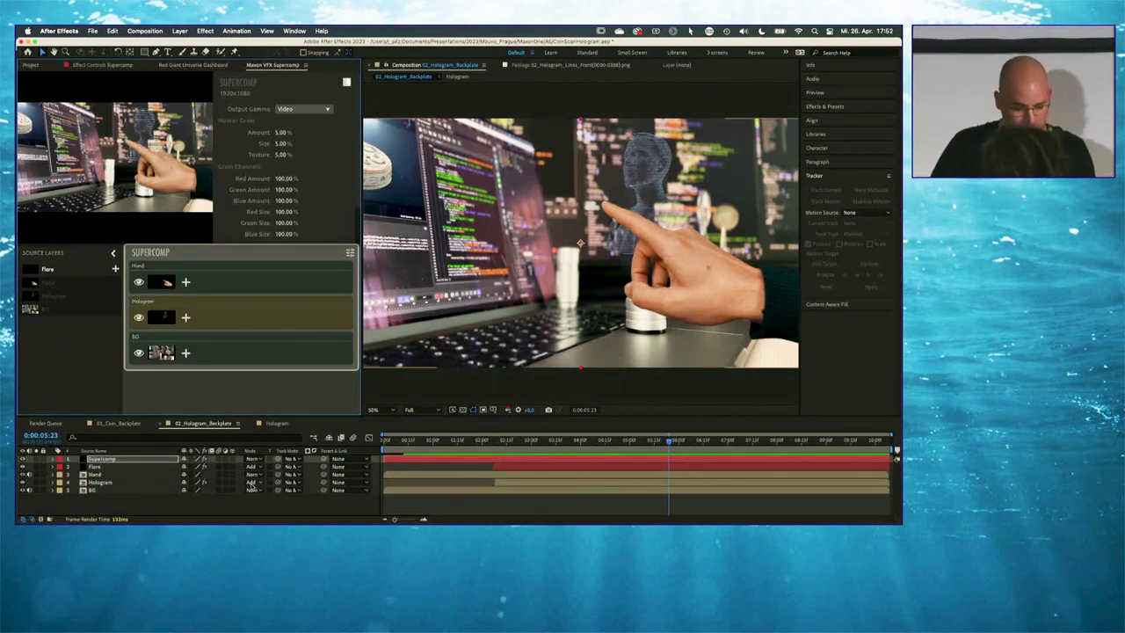
# Draw a thin vertical rectangle as a new shape layer over the hand, reaching almost to the frame's lower edge
pyautogui.click(145, 499)
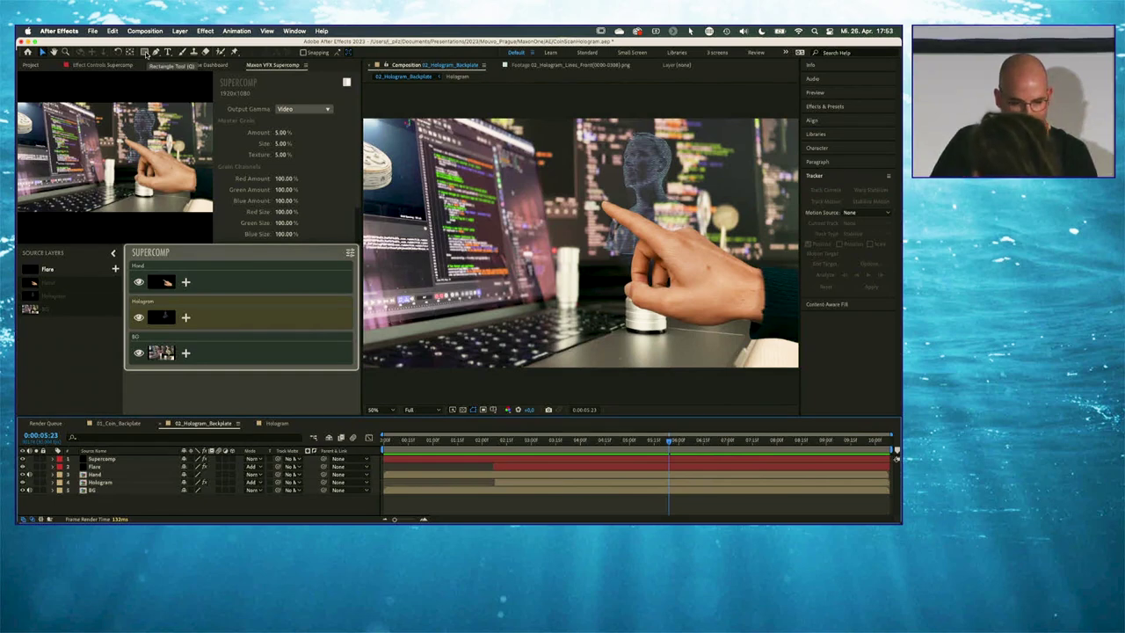
pyautogui.click(146, 53)
pyautogui.moveTo(673, 169); pyautogui.dragTo(687, 357)
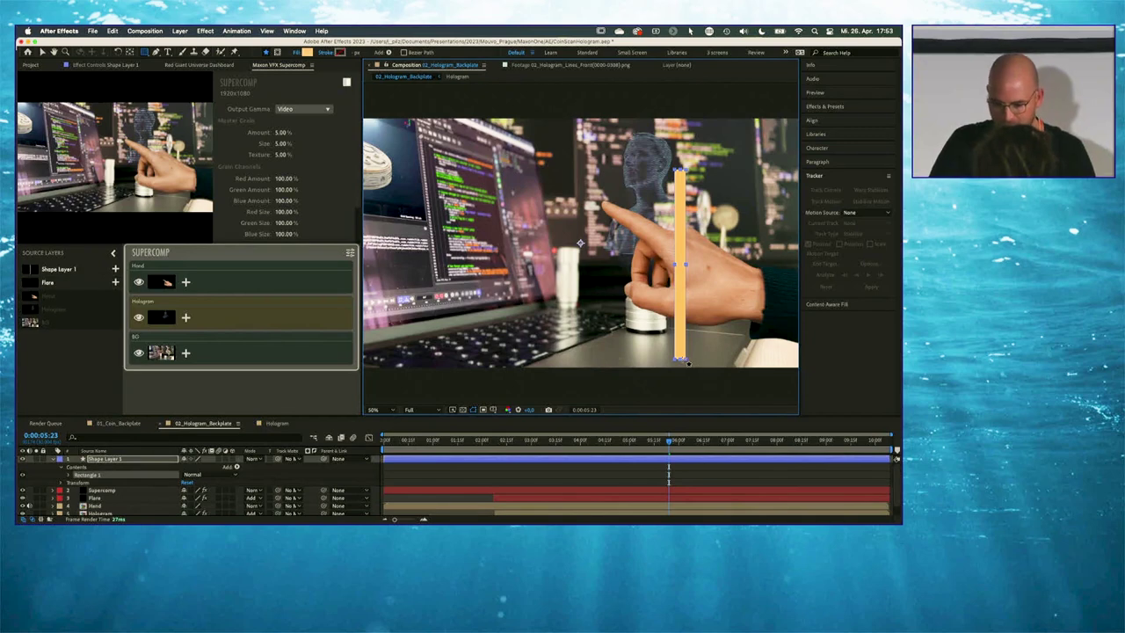
# Move the shape layer directly below the Supercomp layer and add it to the Supercomp between Hand and Hologram
pyautogui.moveTo(132, 464); pyautogui.dragTo(140, 493)
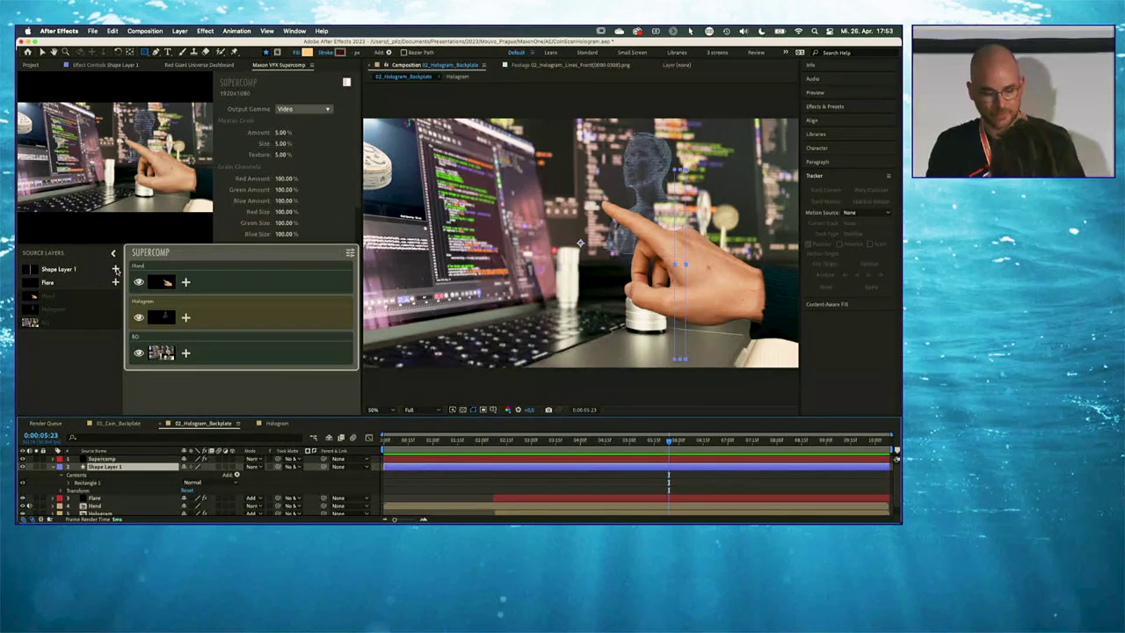
pyautogui.click(115, 269)
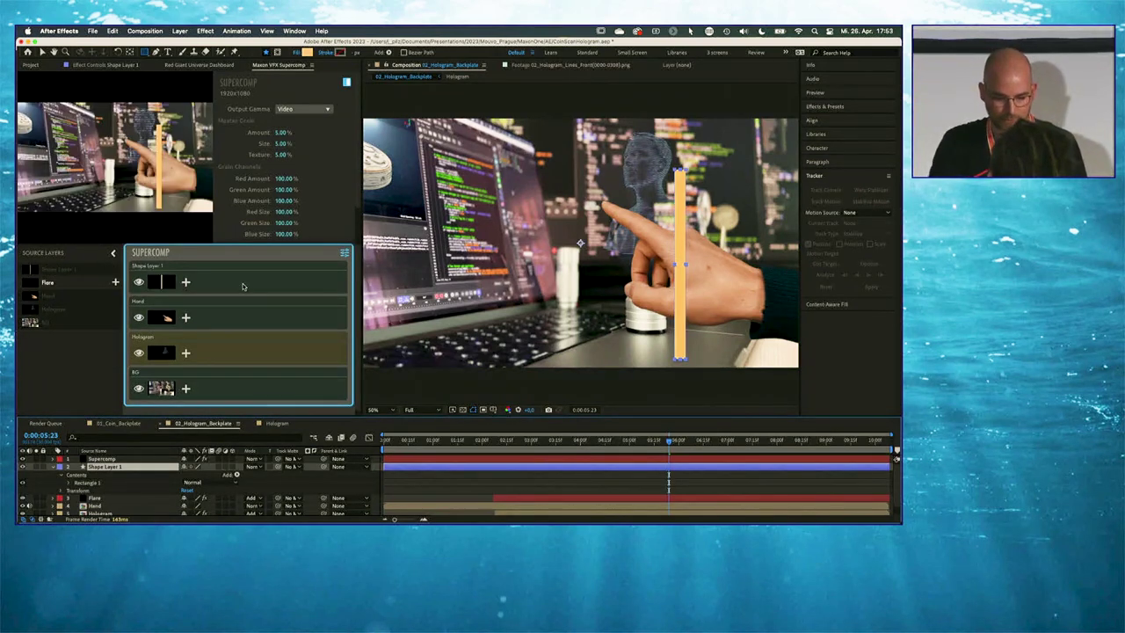
pyautogui.moveTo(244, 284); pyautogui.dragTo(256, 320)
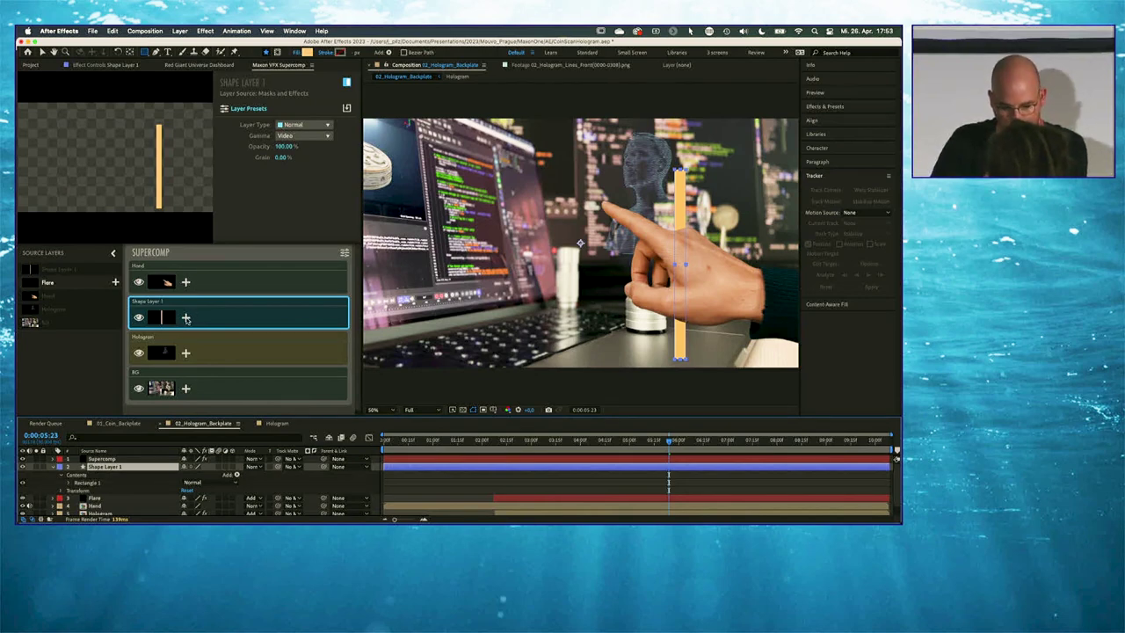
# Add a Layer Glow to the shape layer in the Supercomp and move the glowing bar behind the fingers
pyautogui.click(186, 318)
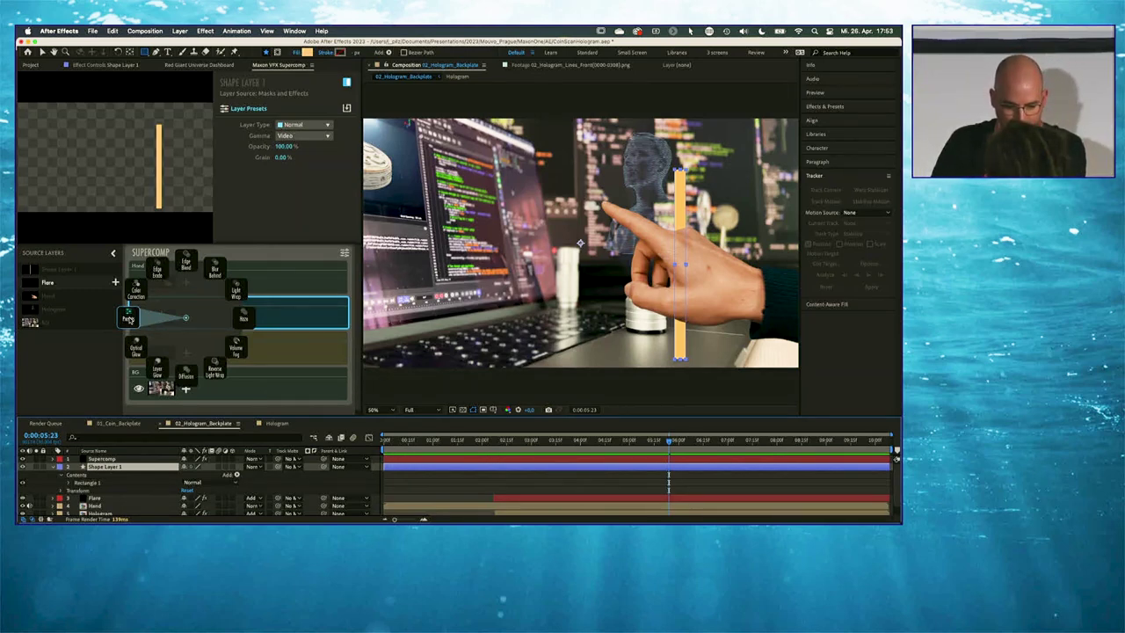
pyautogui.click(163, 370)
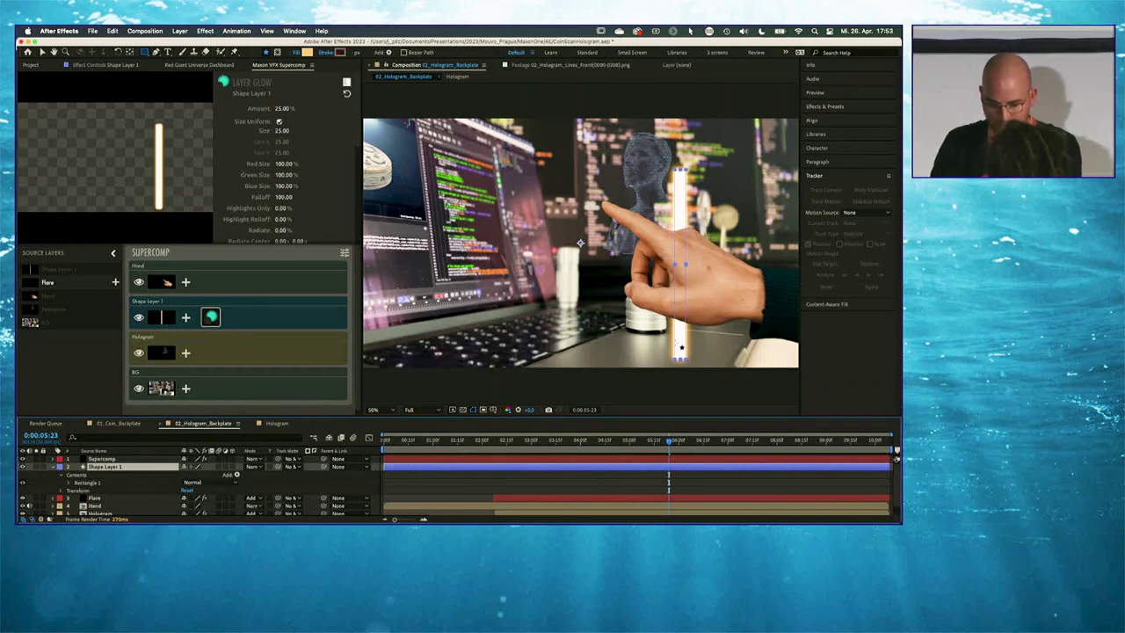
pyautogui.press('v')
pyautogui.moveTo(679, 346); pyautogui.dragTo(646, 337)
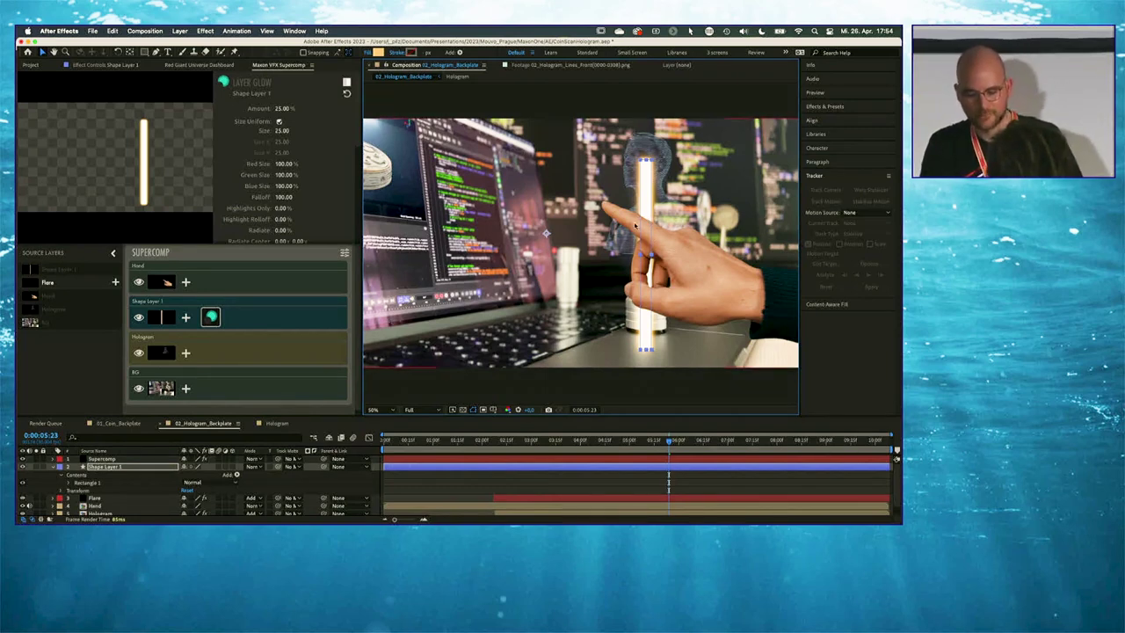
# Replace the shape layer's Layer Glow with an Optical Glow and move the bar behind the back of the hand
pyautogui.click(211, 317)
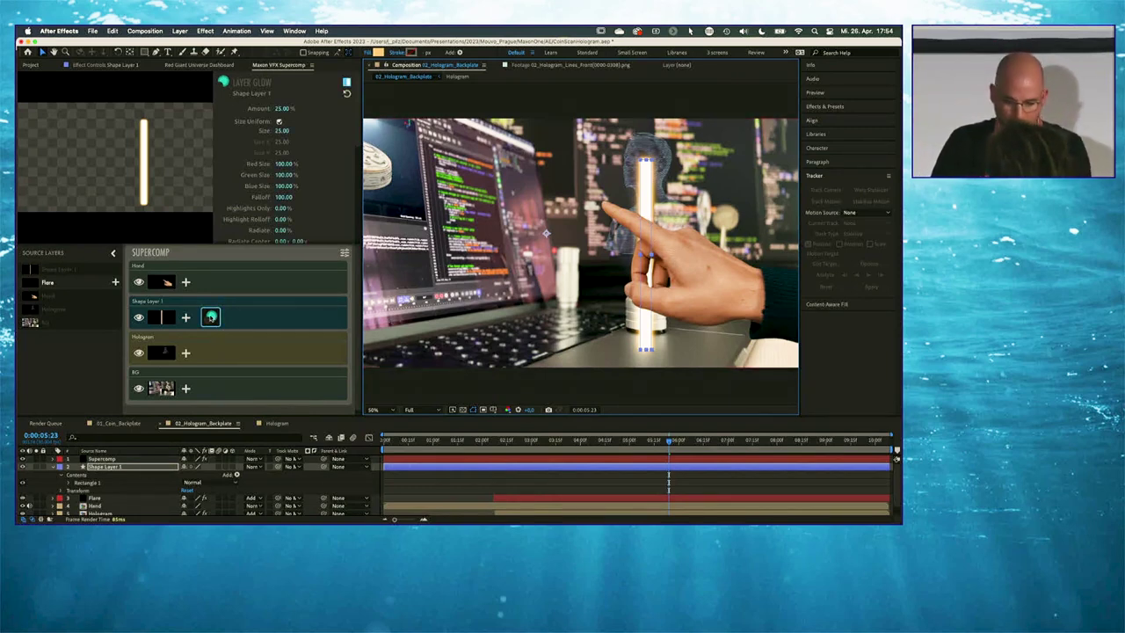
pyautogui.click(186, 318)
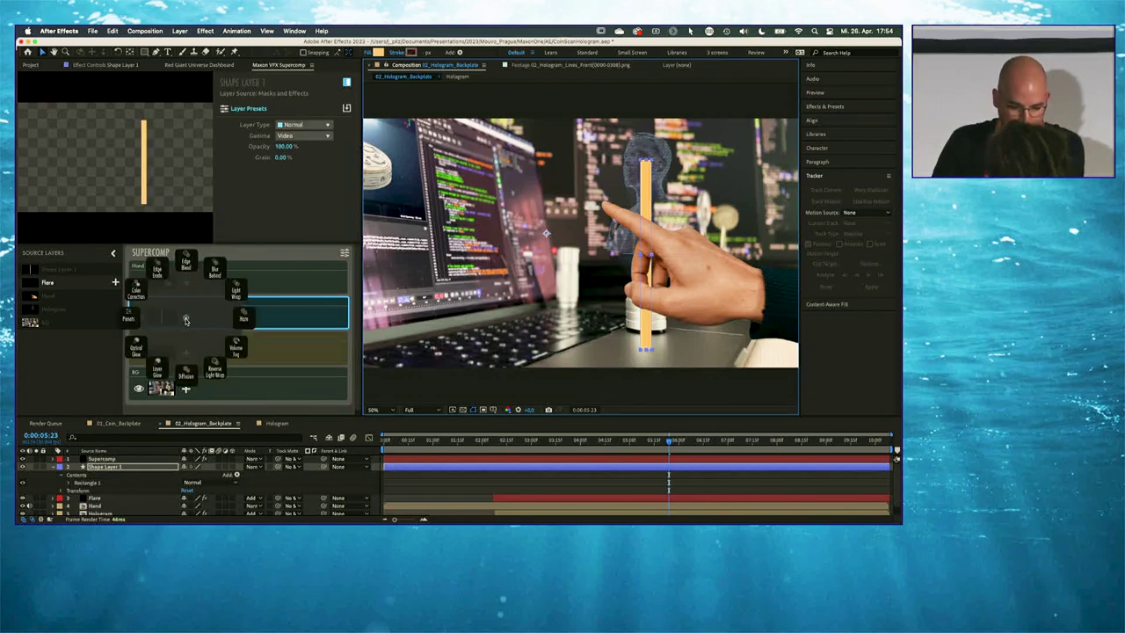
pyautogui.click(137, 349)
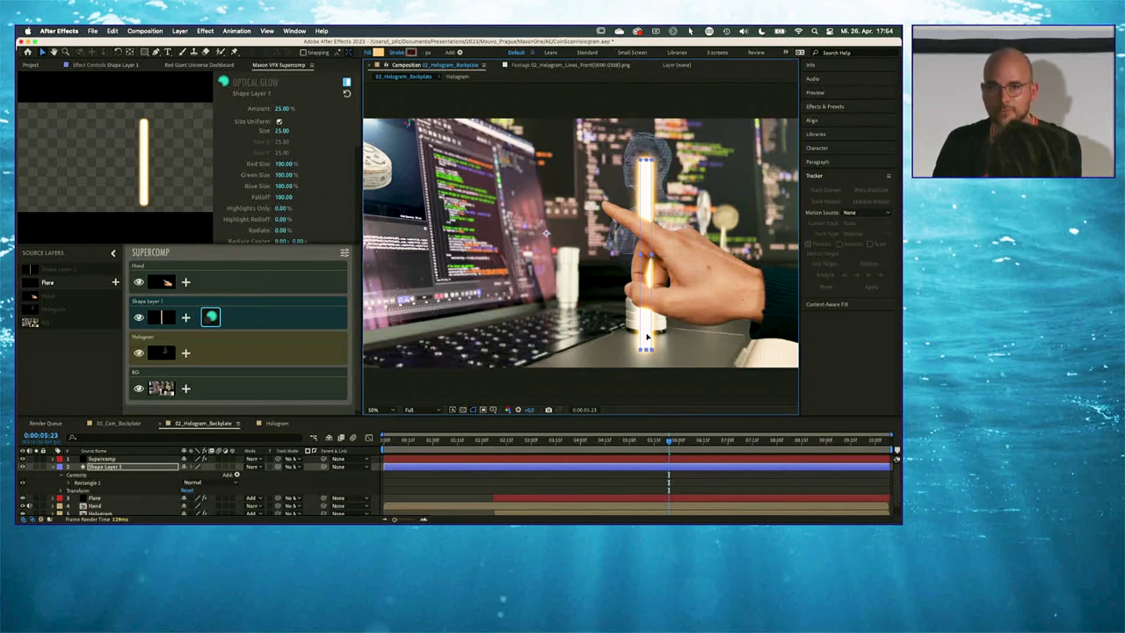
pyautogui.moveTo(647, 337); pyautogui.dragTo(620, 325)
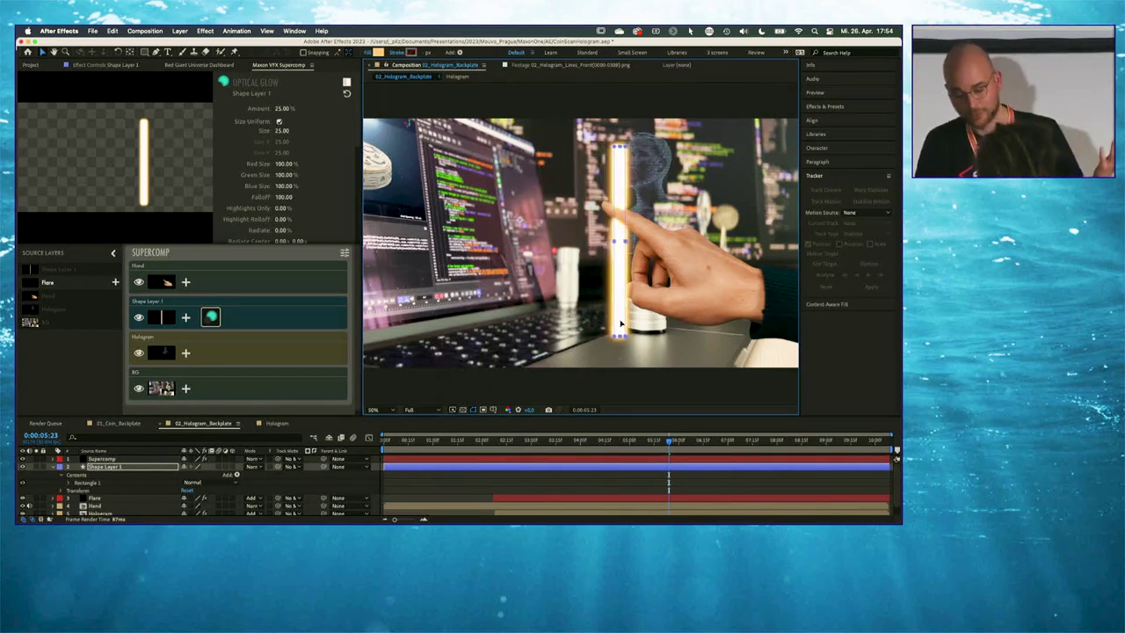
pyautogui.moveTo(621, 324); pyautogui.dragTo(708, 340)
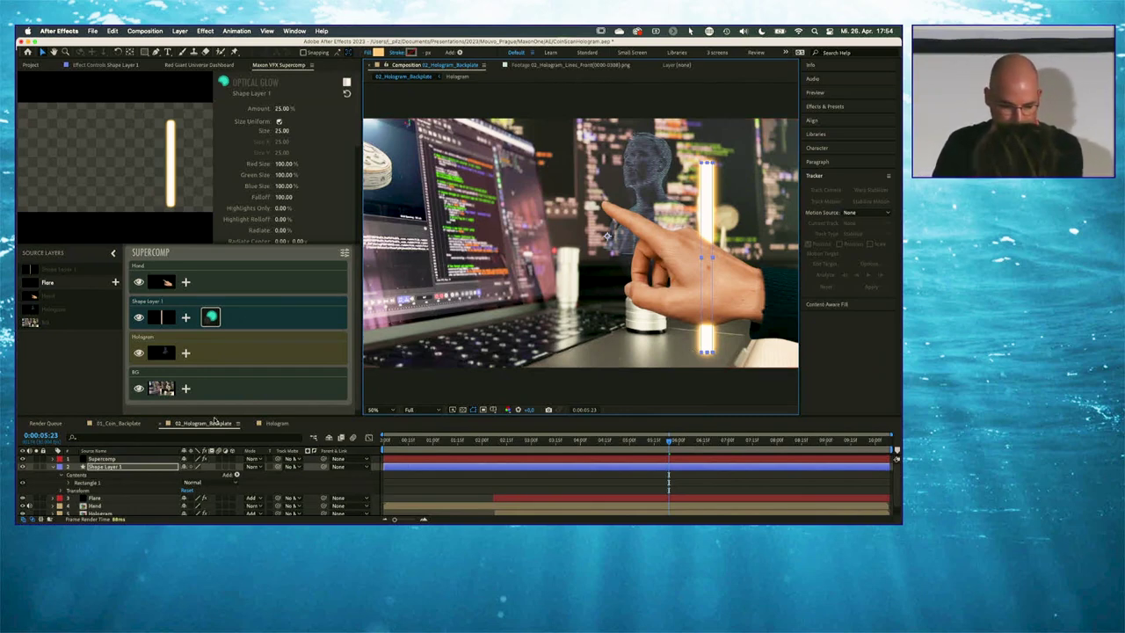
# Remove the glowing shape layer from the Supercomp layer stack
pyautogui.click(141, 468)
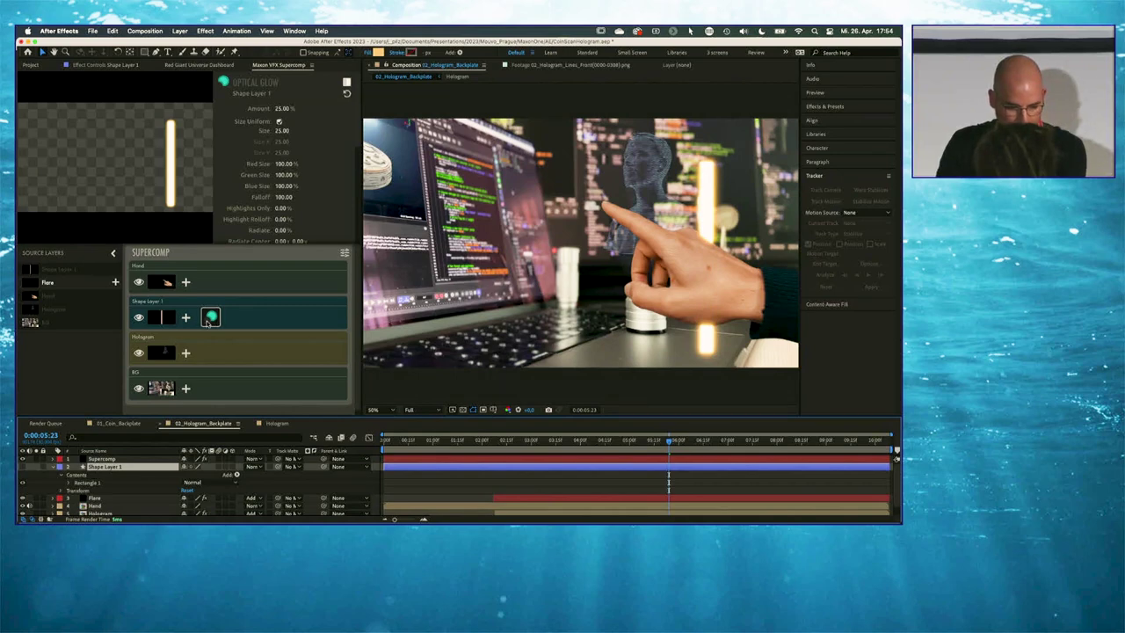
pyautogui.click(262, 321)
pyautogui.press('BackSpace')
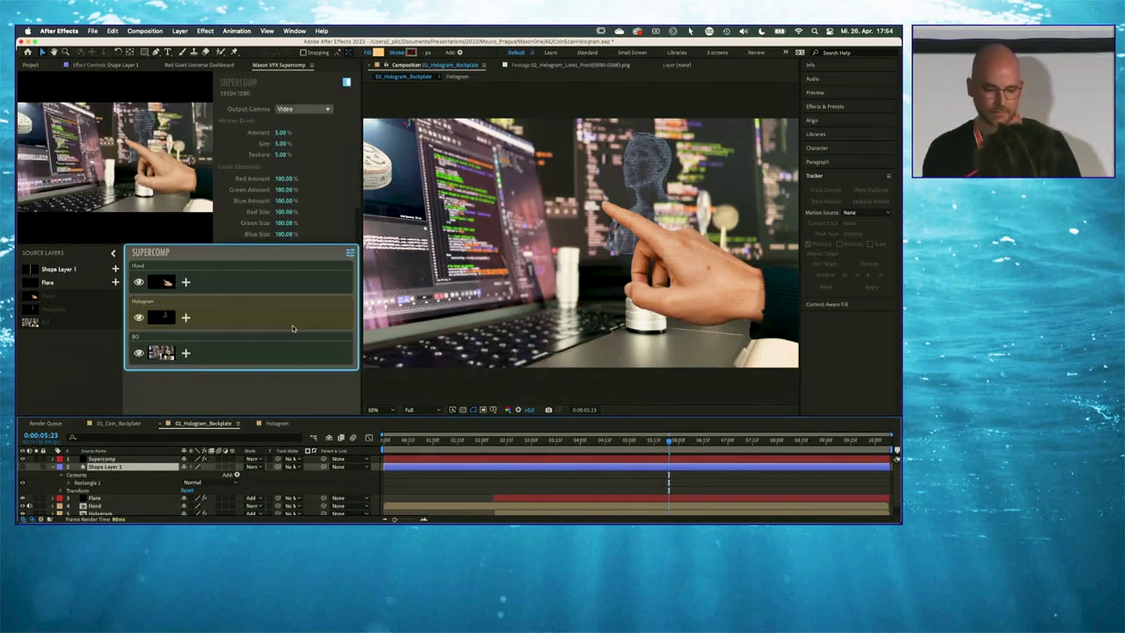
# Add a Light Wrap to the Hand layer in the Supercomp and set its amount to 100%
pyautogui.click(186, 283)
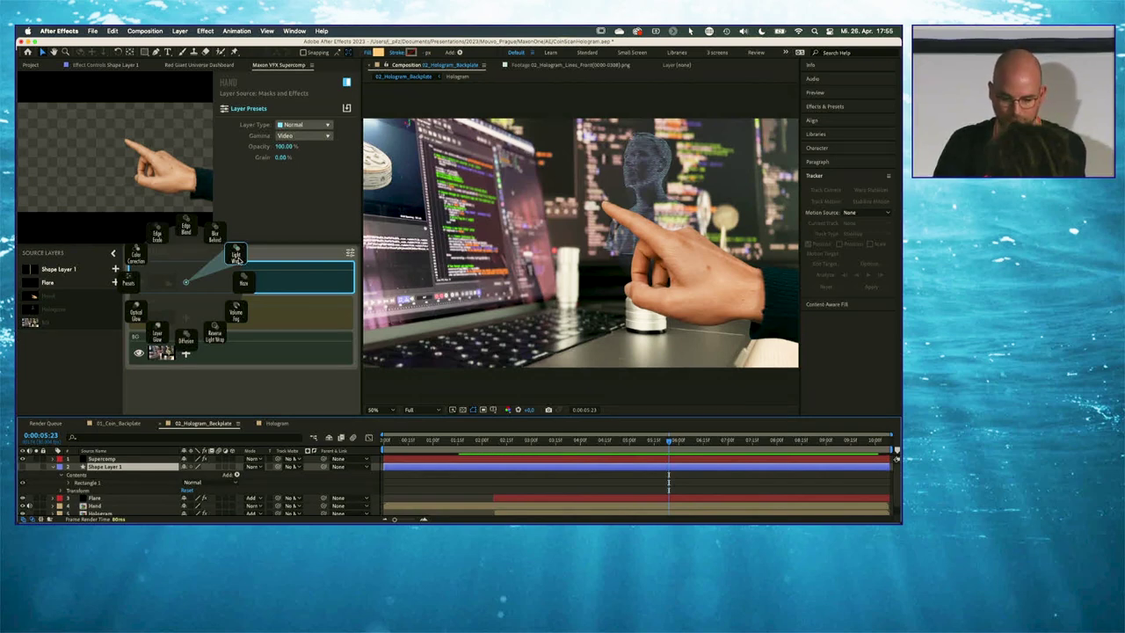
pyautogui.click(236, 257)
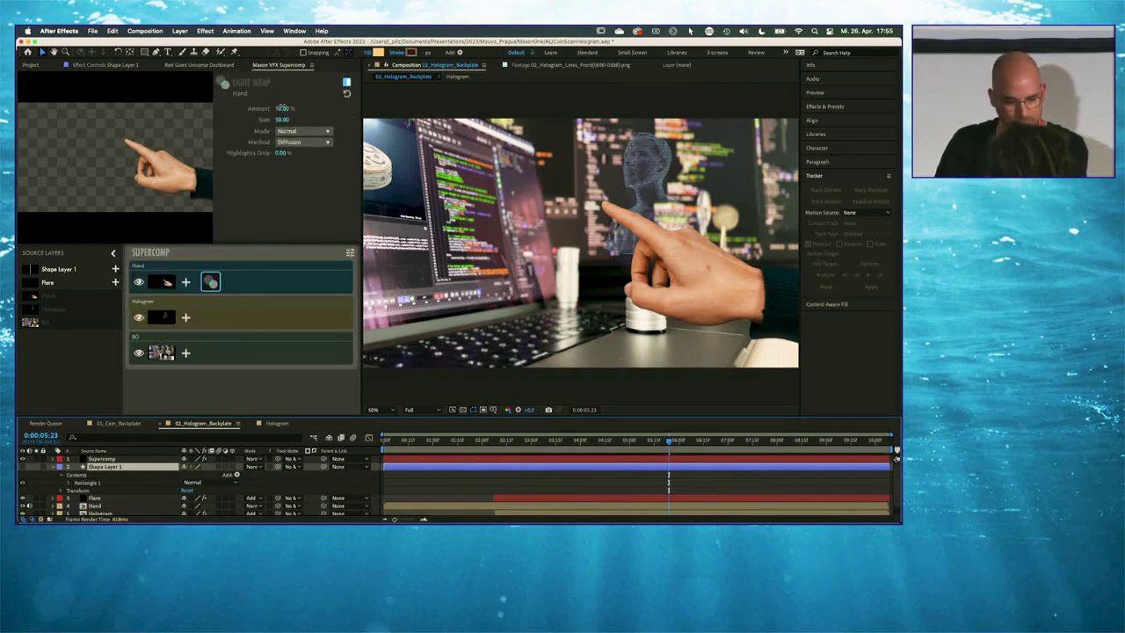
pyautogui.click(281, 107)
pyautogui.write('100')
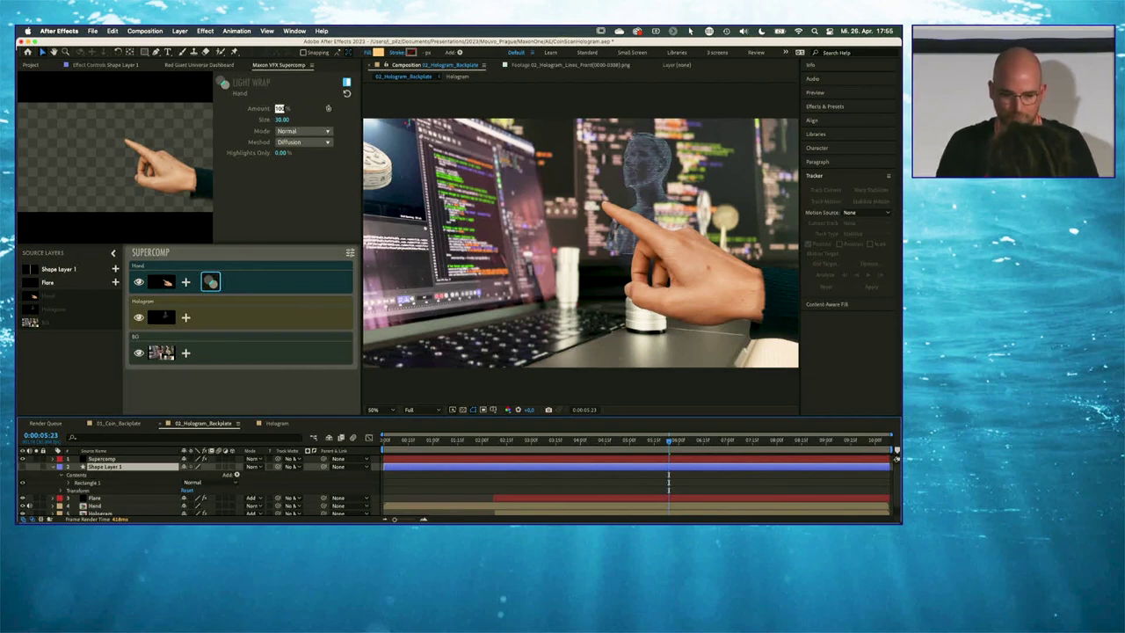
pyautogui.press('Return')
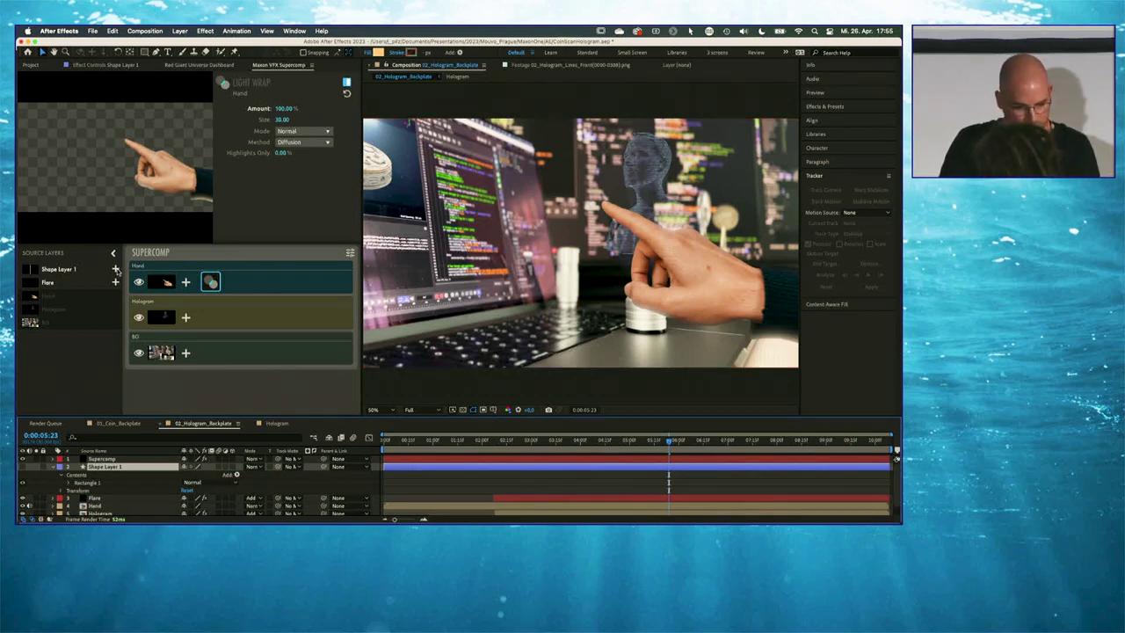
# Add Shape Layer 1 back into the Supercomp between the Hand and Hologram layers
pyautogui.moveTo(118, 272); pyautogui.dragTo(230, 318)
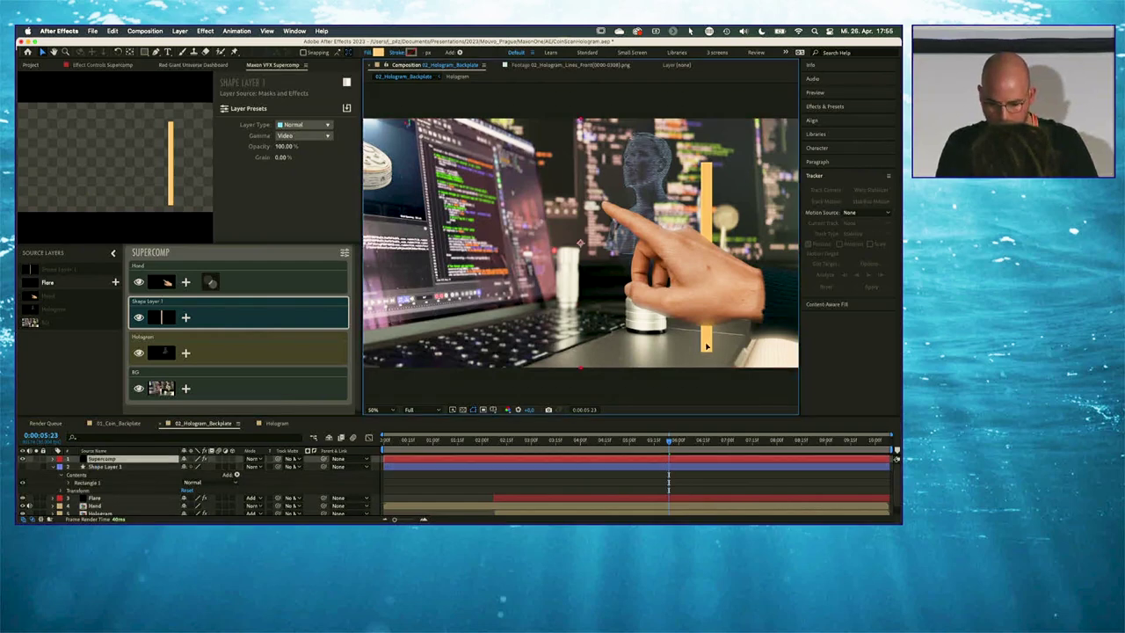
# Shift Shape Layer 1 horizontally behind the hand's fingers by changing its Position, and remove it from the Supercomp stack
pyautogui.click(102, 459)
pyautogui.click(109, 466)
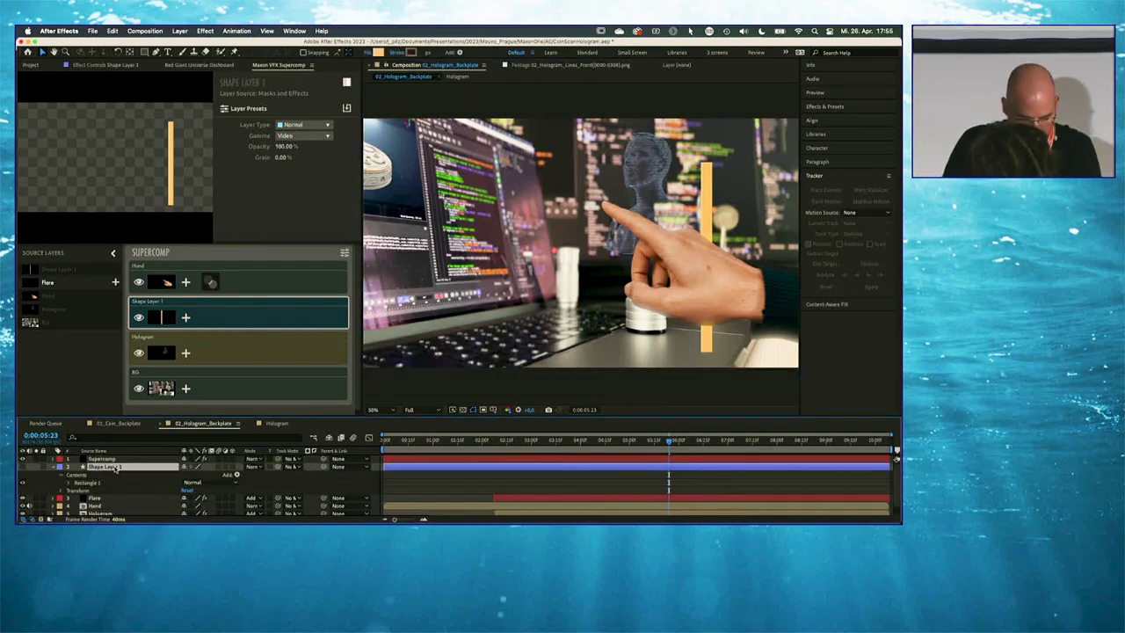
pyautogui.press('p')
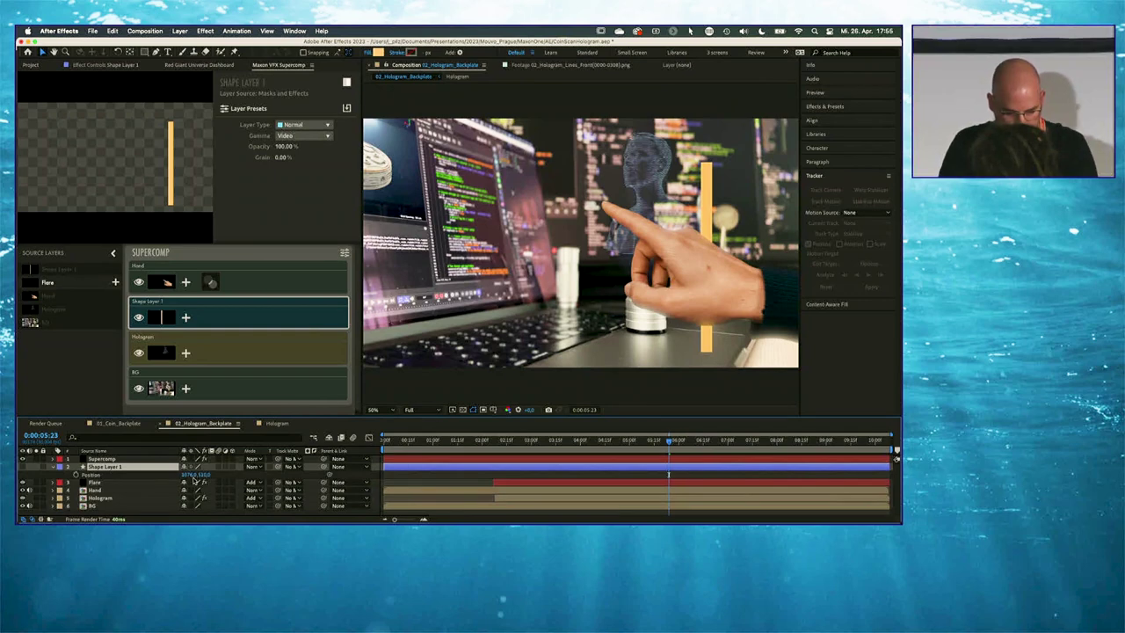
pyautogui.moveTo(187, 474); pyautogui.dragTo(94, 491)
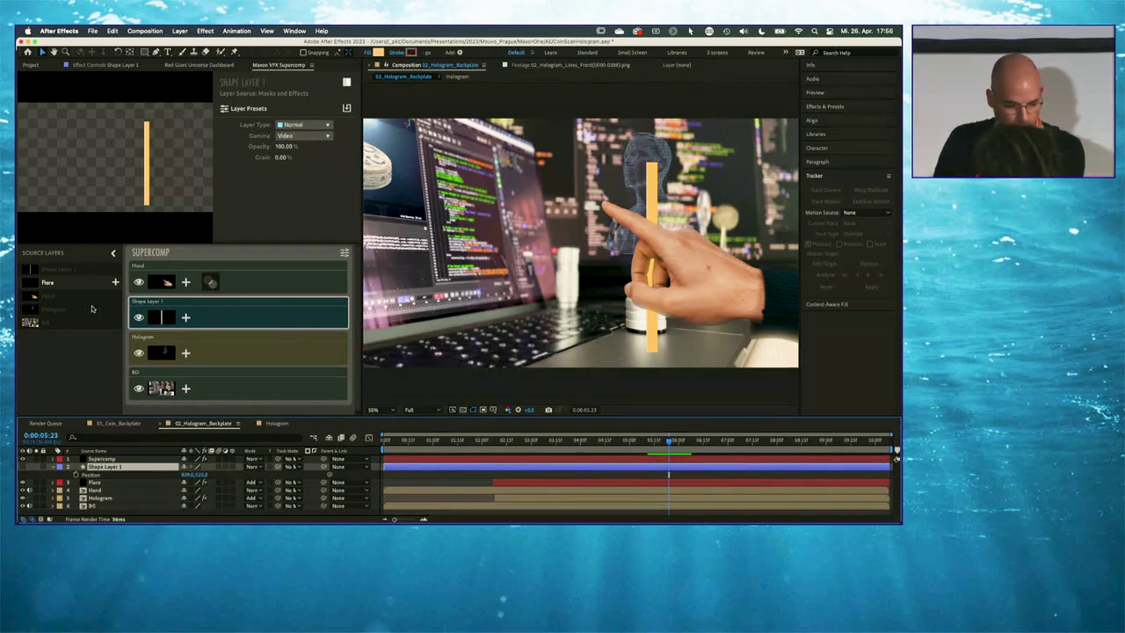
pyautogui.press('Delete')
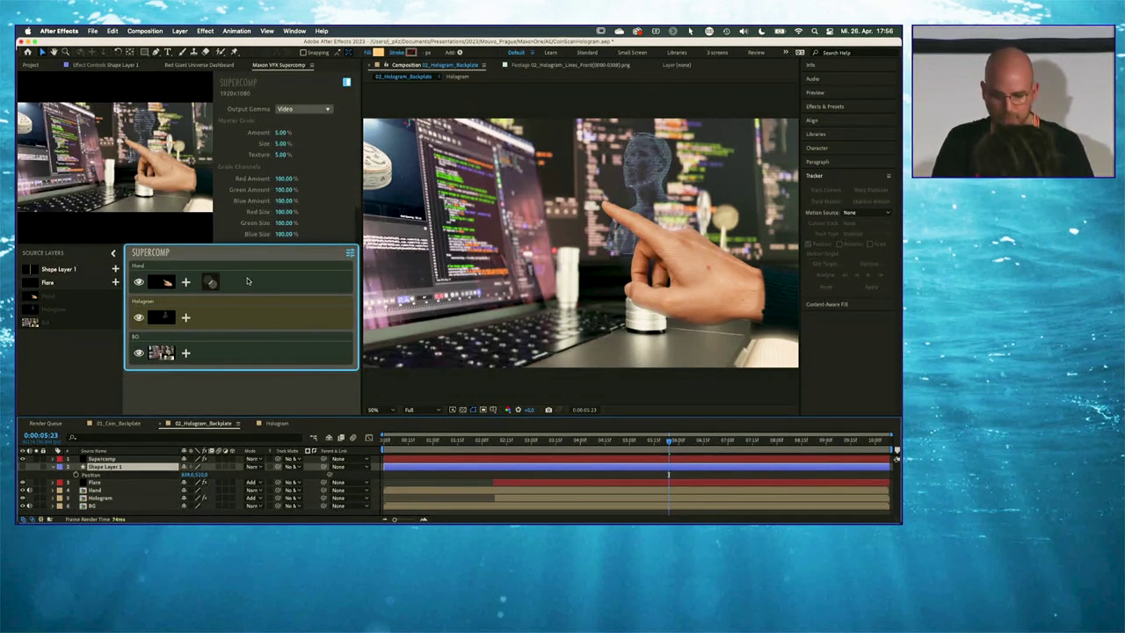
# Add a Haze effect to the Hand layer in the Supercomp and reduce its Light Wrap amount to 67.2%
pyautogui.click(186, 282)
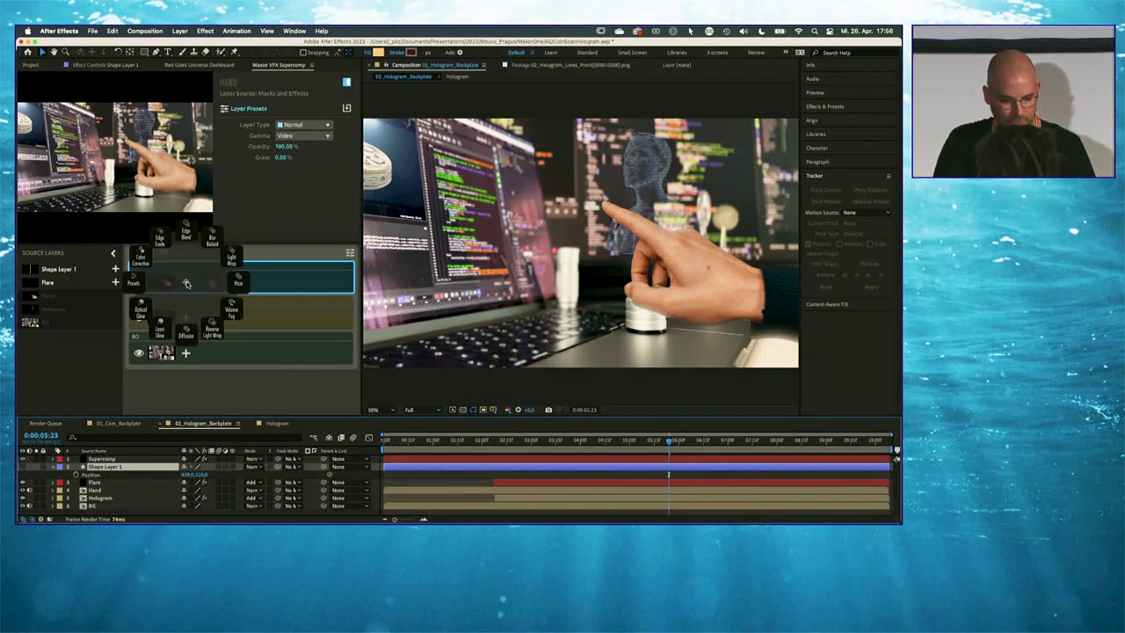
pyautogui.click(246, 281)
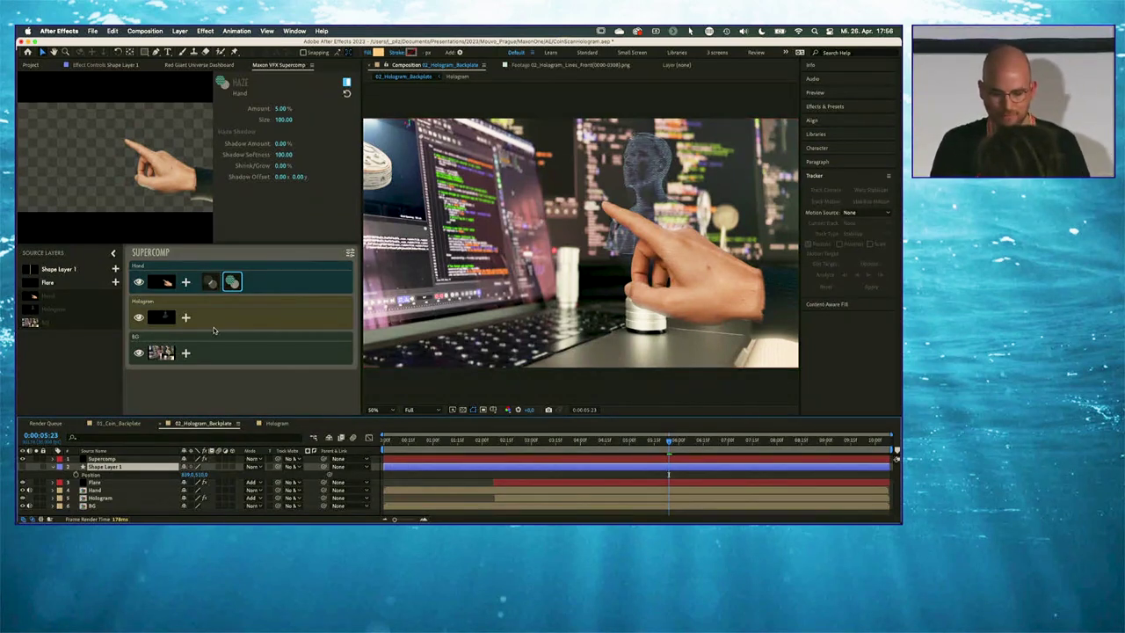
pyautogui.click(213, 283)
pyautogui.moveTo(281, 109); pyautogui.dragTo(275, 108)
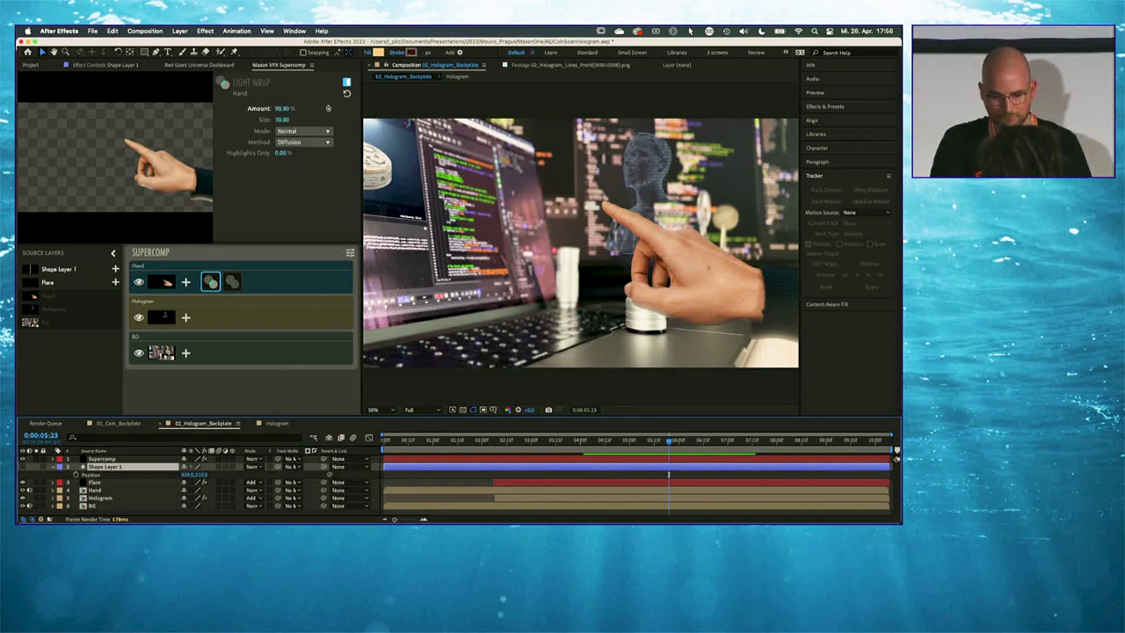
pyautogui.moveTo(272, 108); pyautogui.dragTo(266, 108)
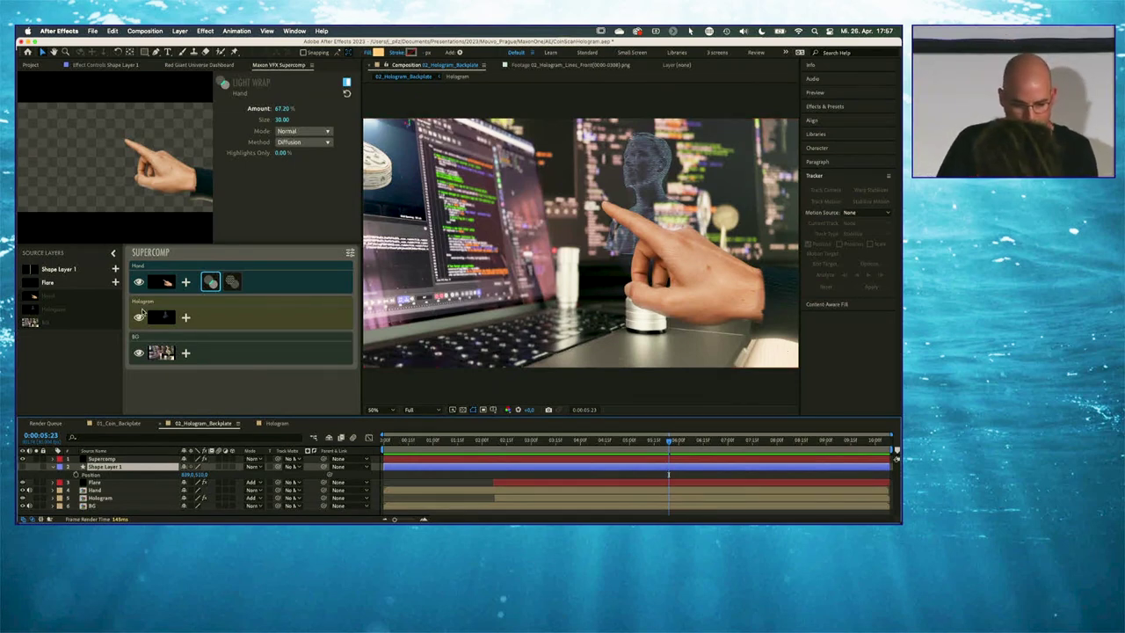
# Add an Optical Glow with 96.4% vibrance to the Hologram layer in the Supercomp and set the layer's opacity to 68.2%
pyautogui.click(221, 320)
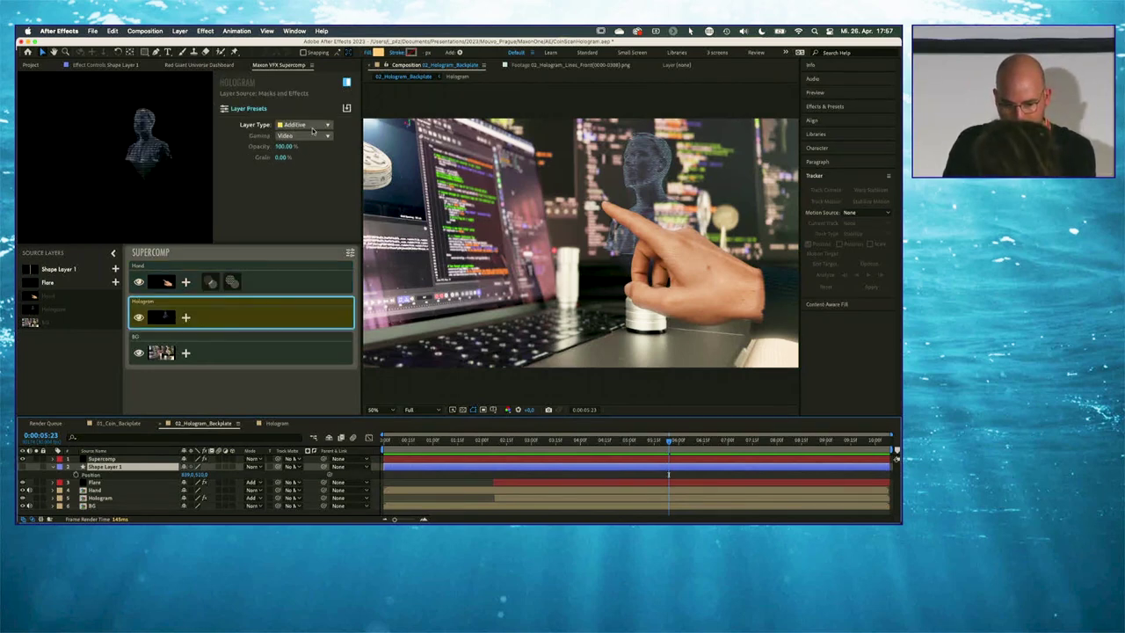
pyautogui.click(186, 318)
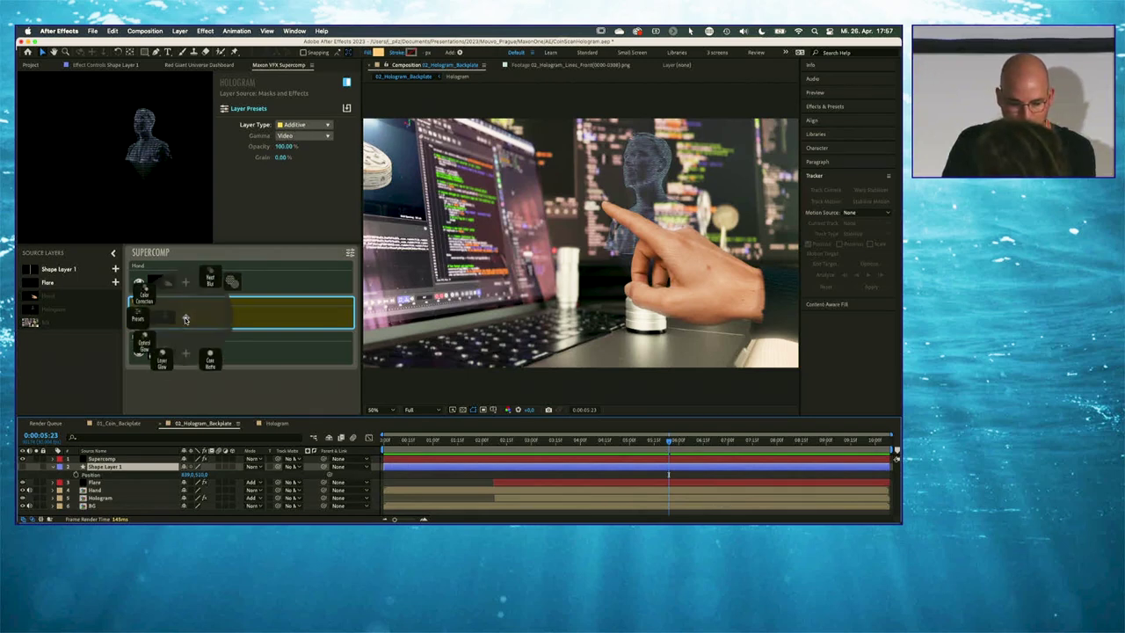
pyautogui.click(137, 350)
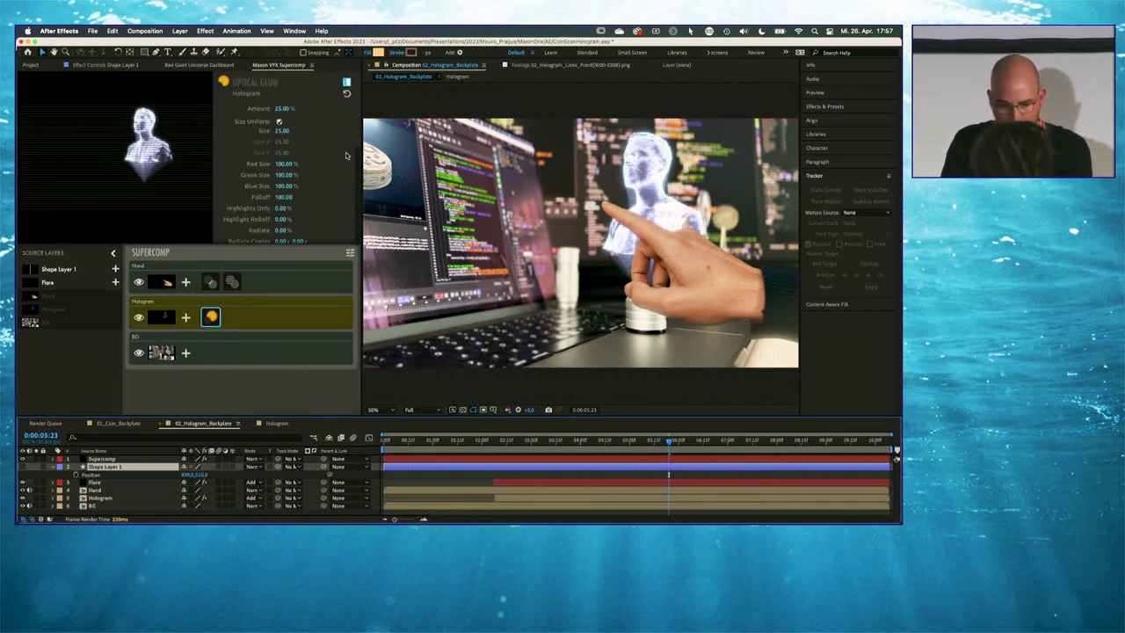
pyautogui.moveTo(355, 138); pyautogui.dragTo(357, 197)
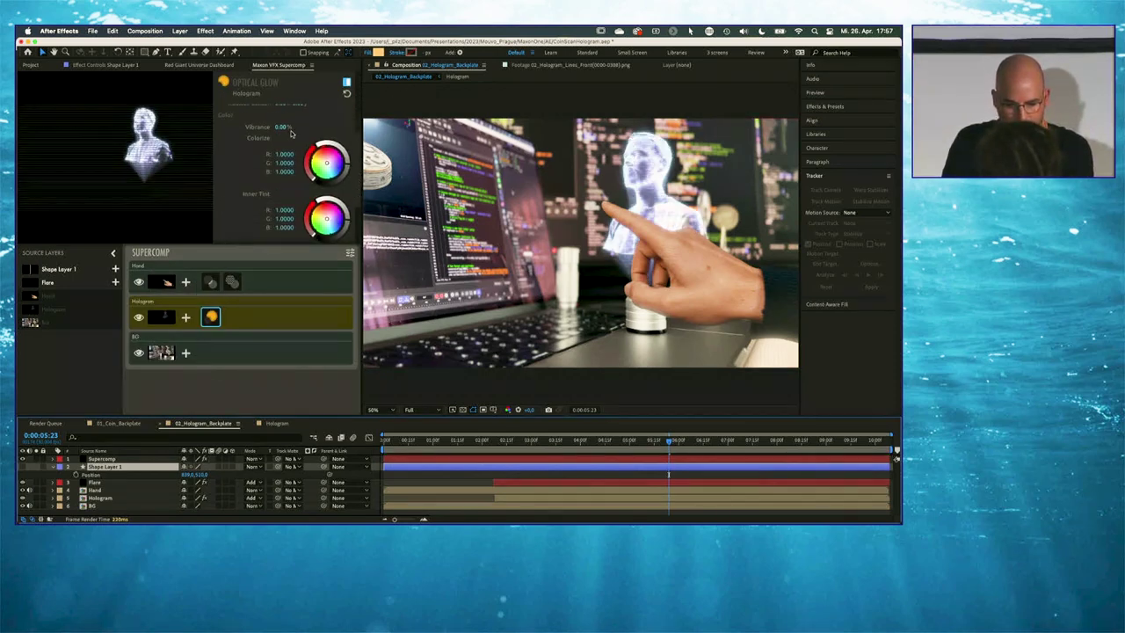
pyautogui.moveTo(283, 126); pyautogui.dragTo(334, 127)
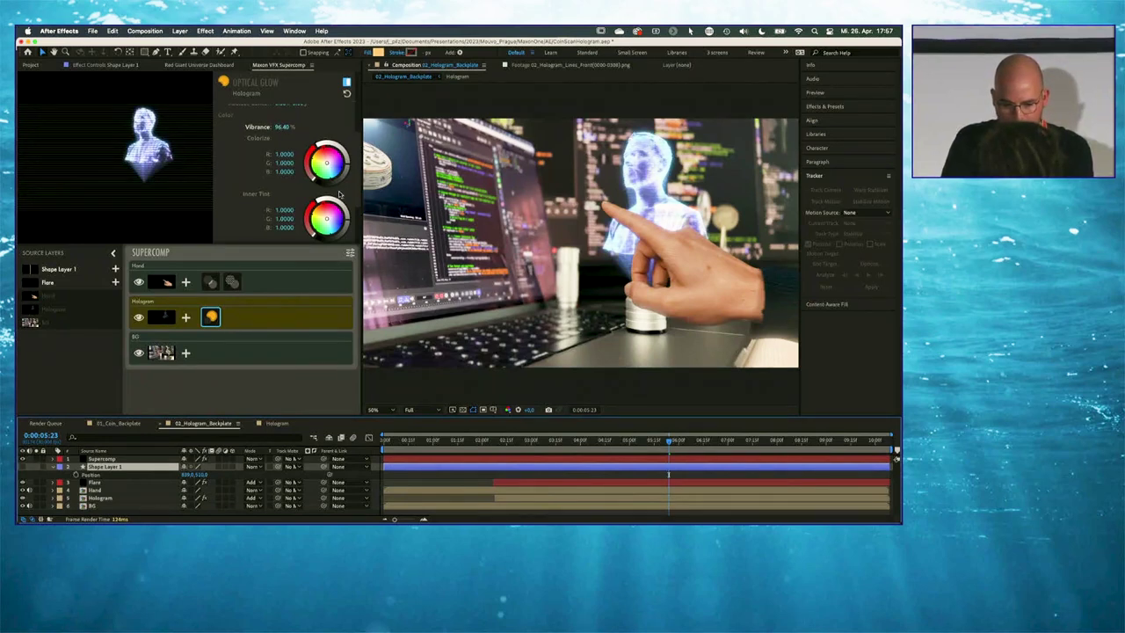
pyautogui.scroll(2, 351, 183)
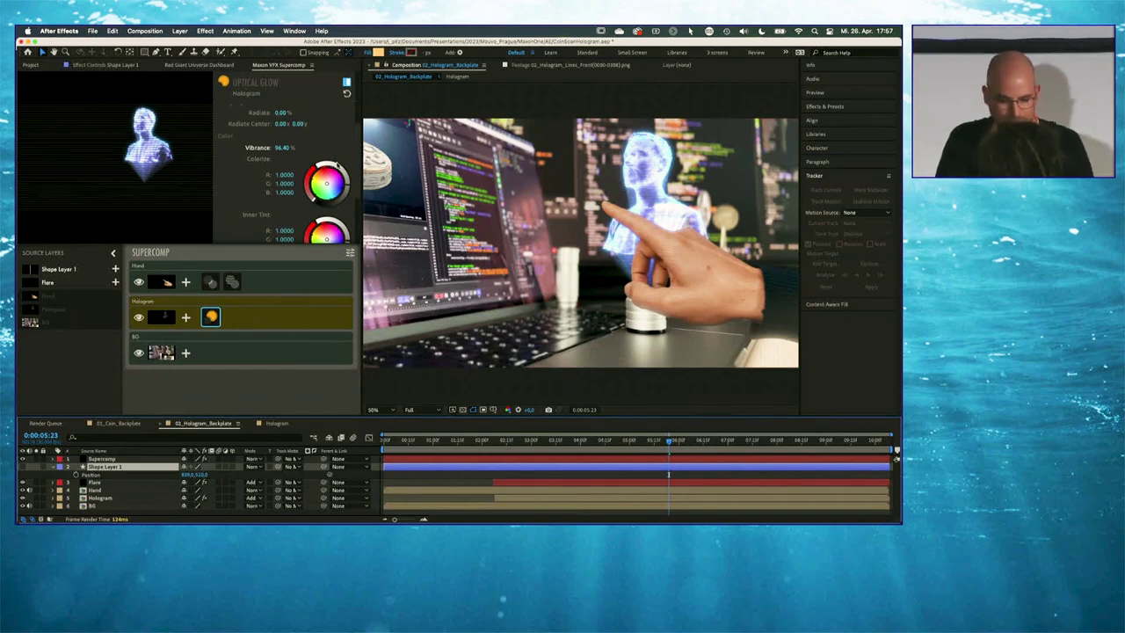
pyautogui.click(259, 318)
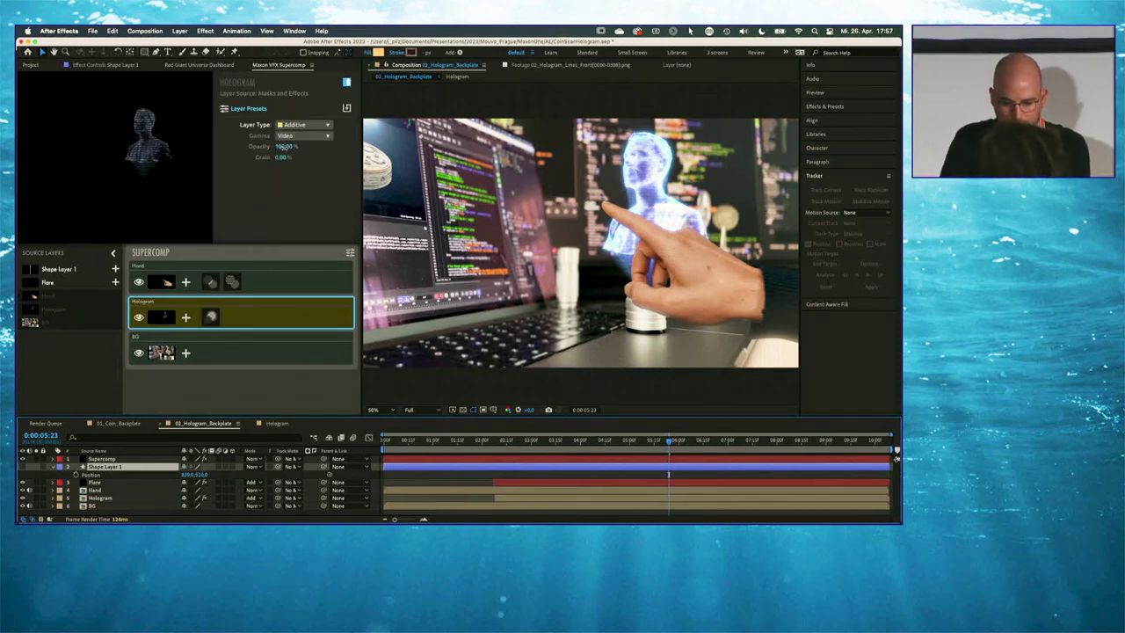
pyautogui.moveTo(283, 146)
pyautogui.mouseDown()
pyautogui.moveTo(255, 147)
pyautogui.moveTo(282, 149)
pyautogui.mouseUp()
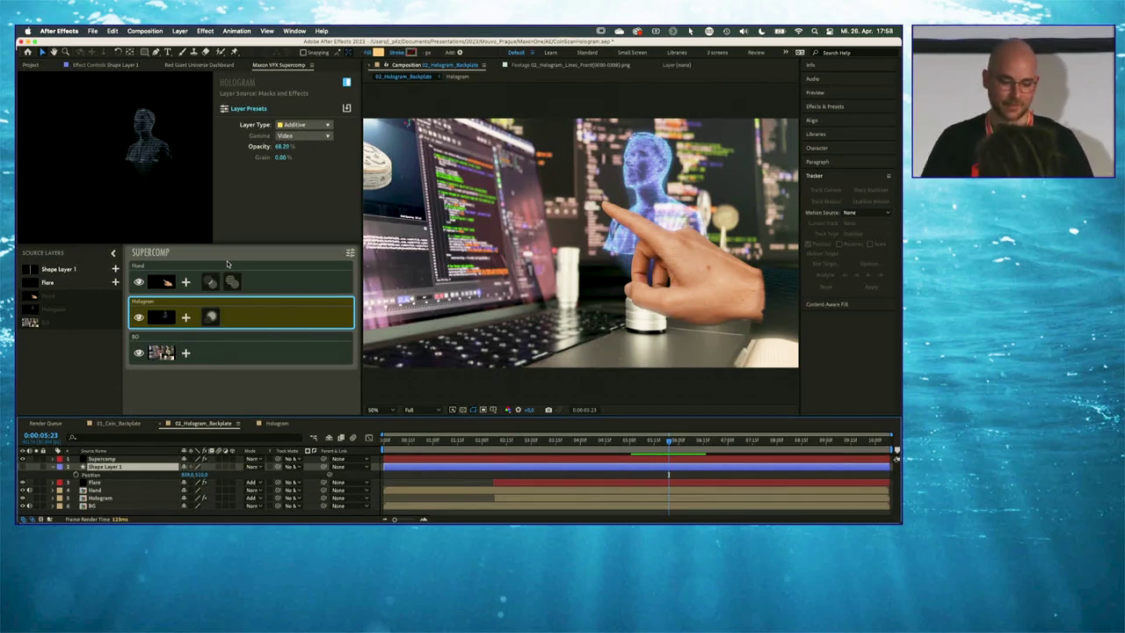
# Switch to the Keynote presentation, view the slide with the finished hologram composite, and return to After Effects
pyautogui.press('cmd+Tab')
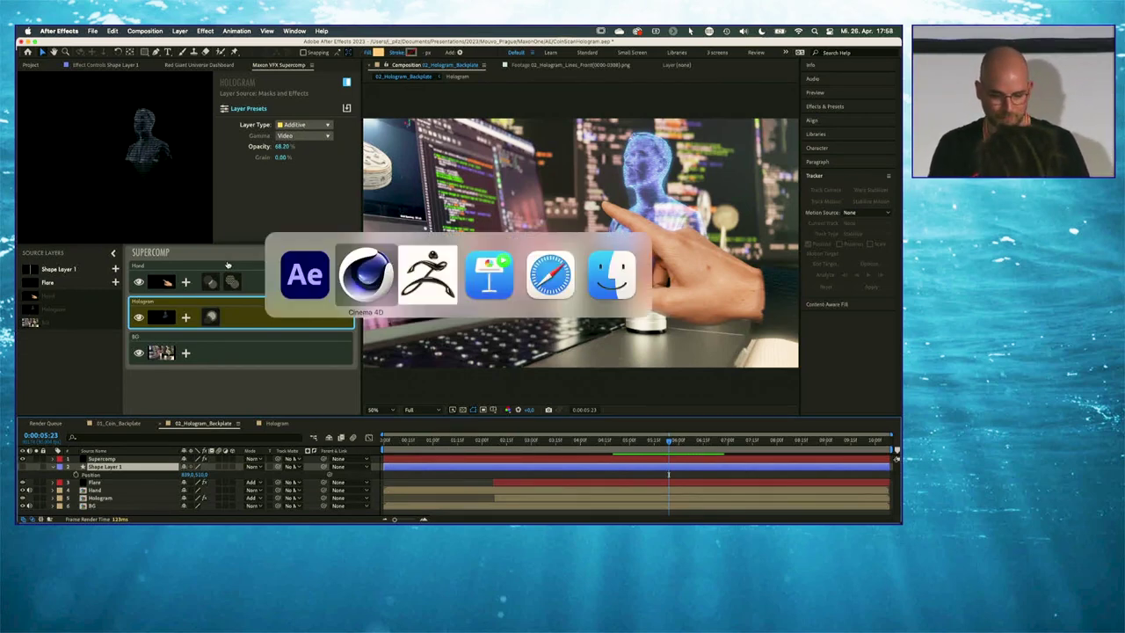
pyautogui.press('cmd+Tab')
pyautogui.press('cmd+Tab')
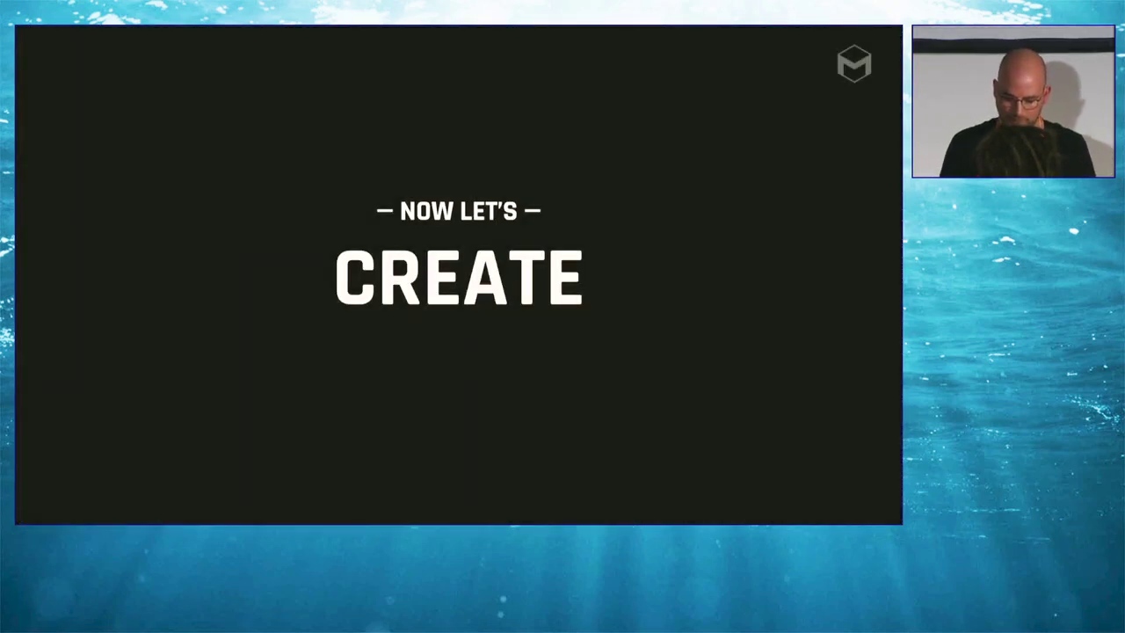
pyautogui.press('Right')
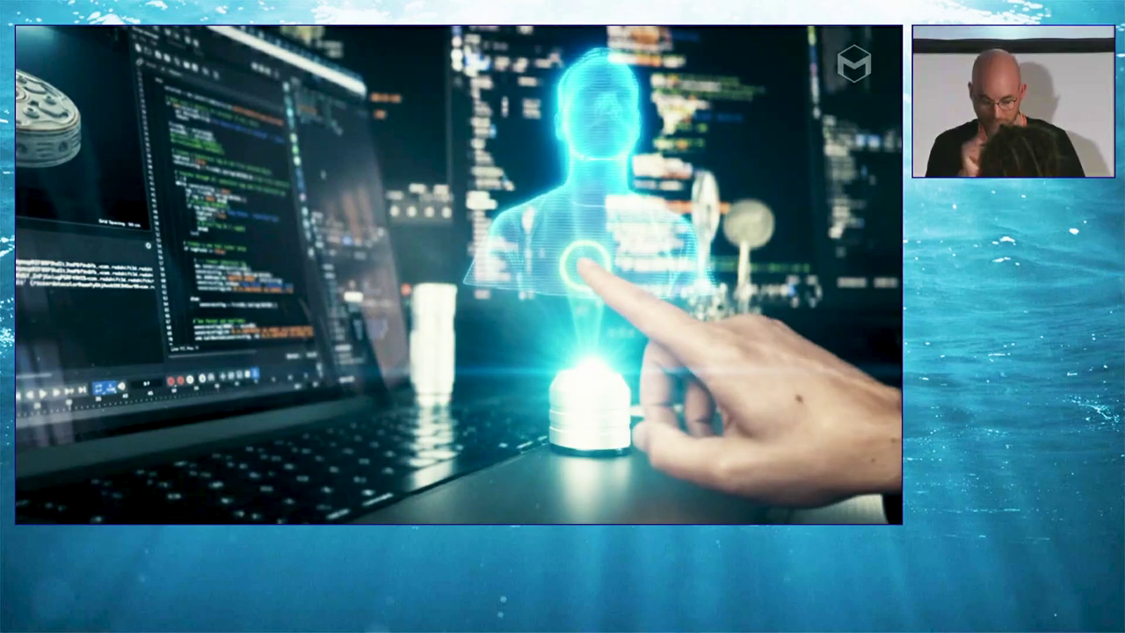
pyautogui.press('super+Tab')
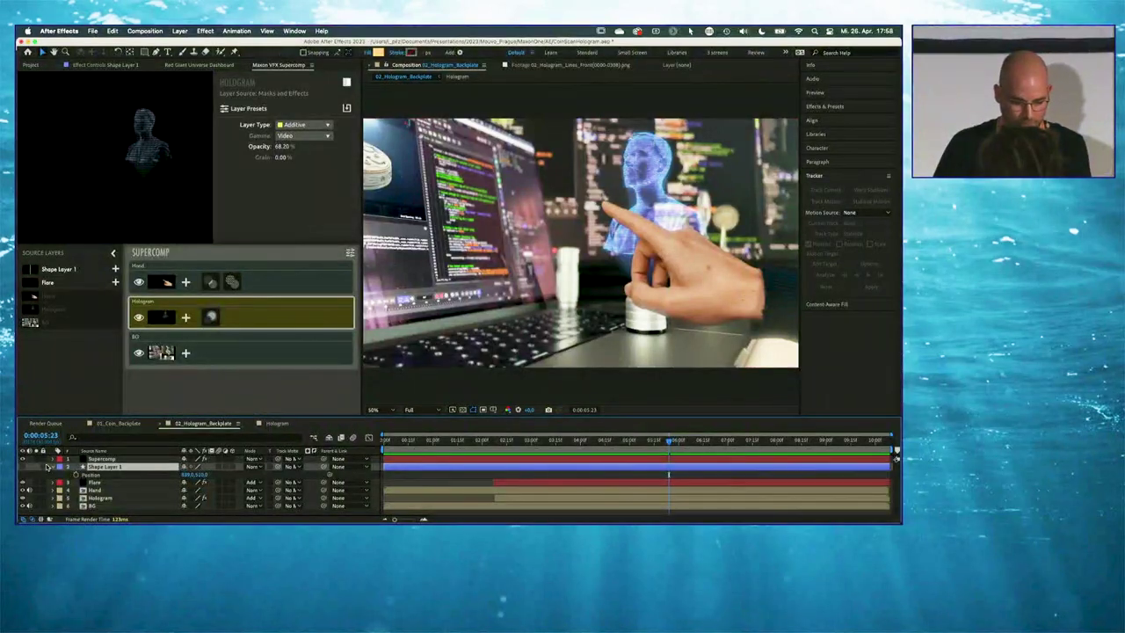
# Create an adjustment layer above the Supercomp layer in 02_Hologram_Backplate and name it CC
pyautogui.click(50, 466)
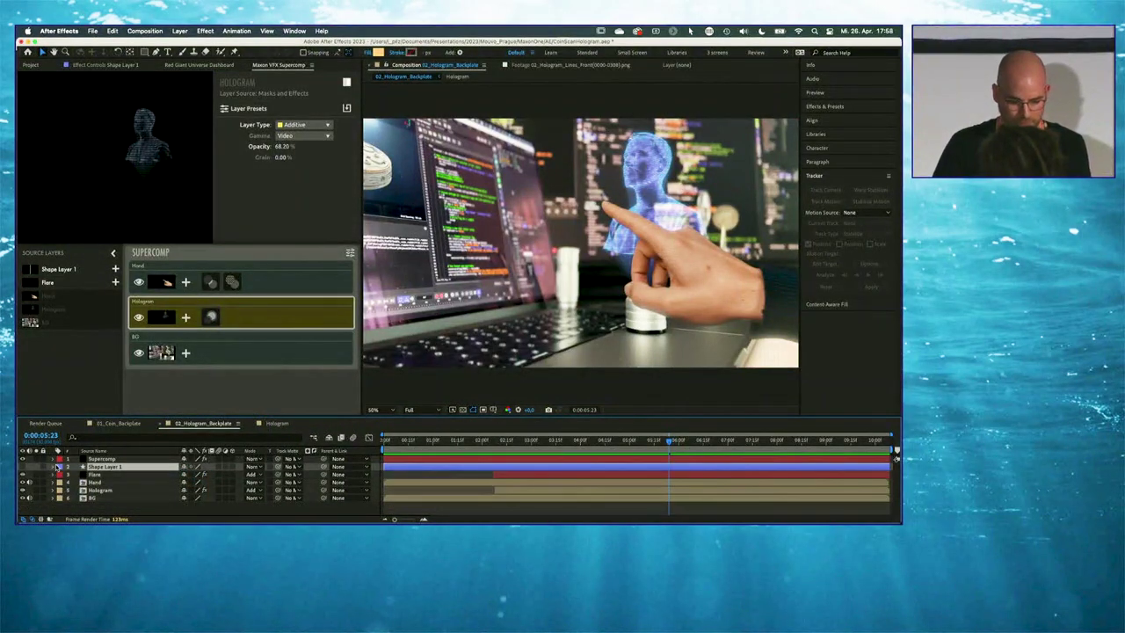
pyautogui.rightClick(180, 513)
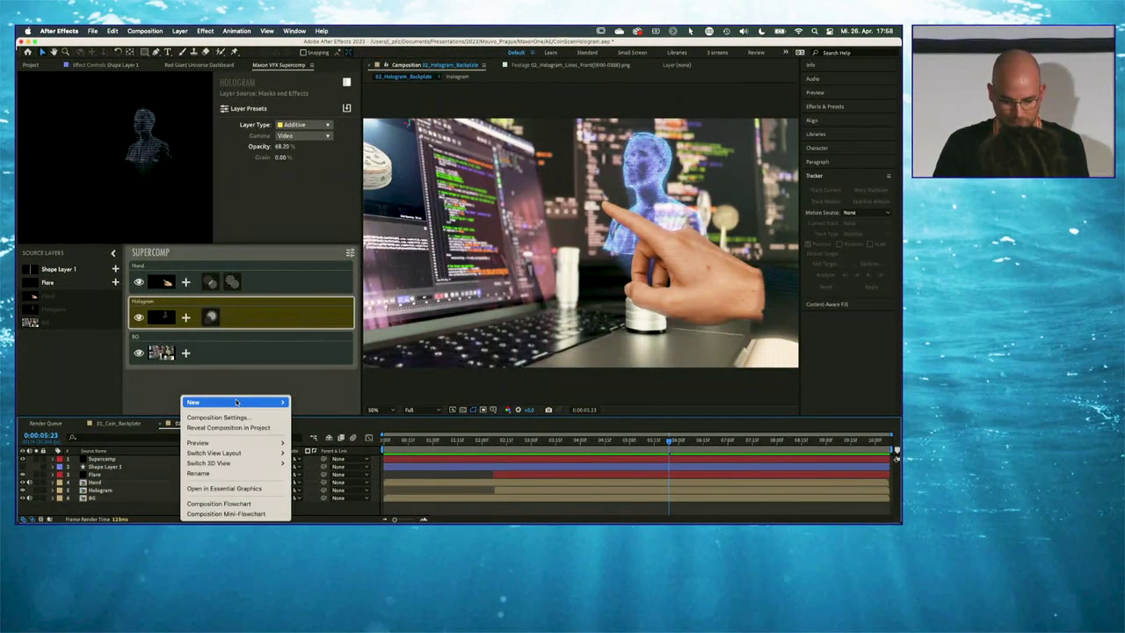
pyautogui.moveTo(235, 403)
pyautogui.click(332, 478)
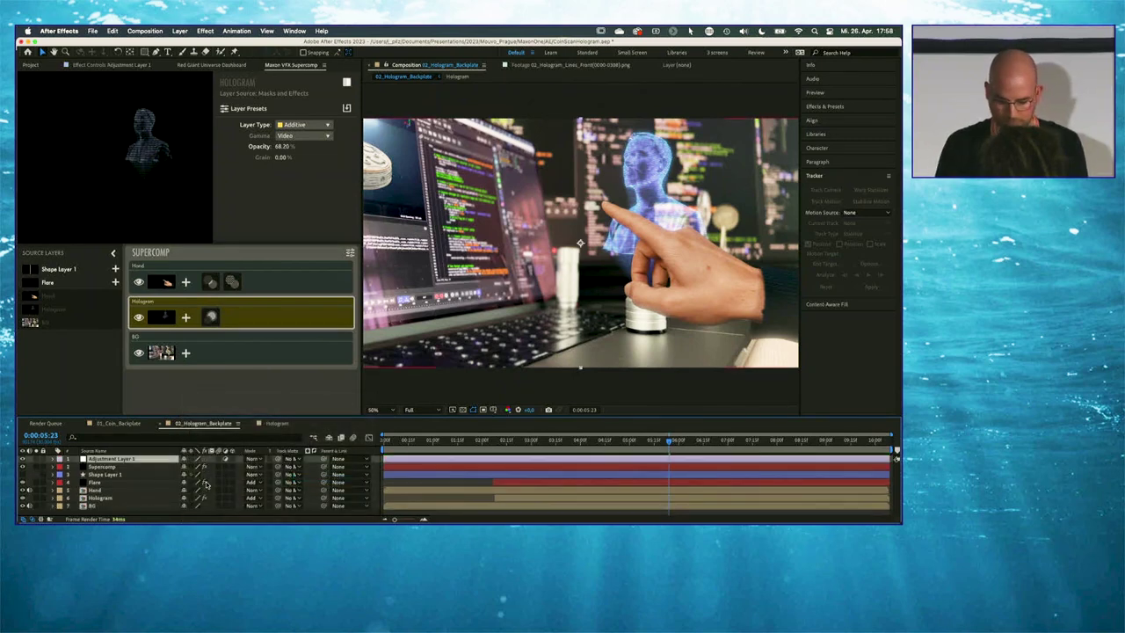
pyautogui.press('Return')
pyautogui.write('CC')
pyautogui.press('Return')
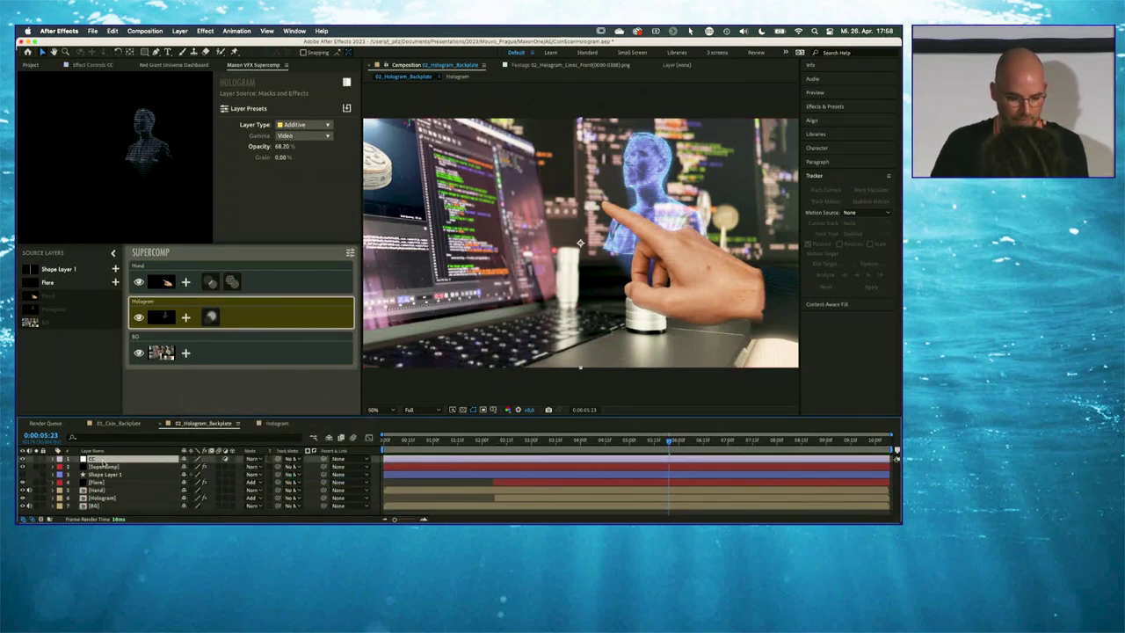
# Apply the RG Magic Bullet Looks effect to the CC adjustment layer and open its look for editing
pyautogui.click(98, 65)
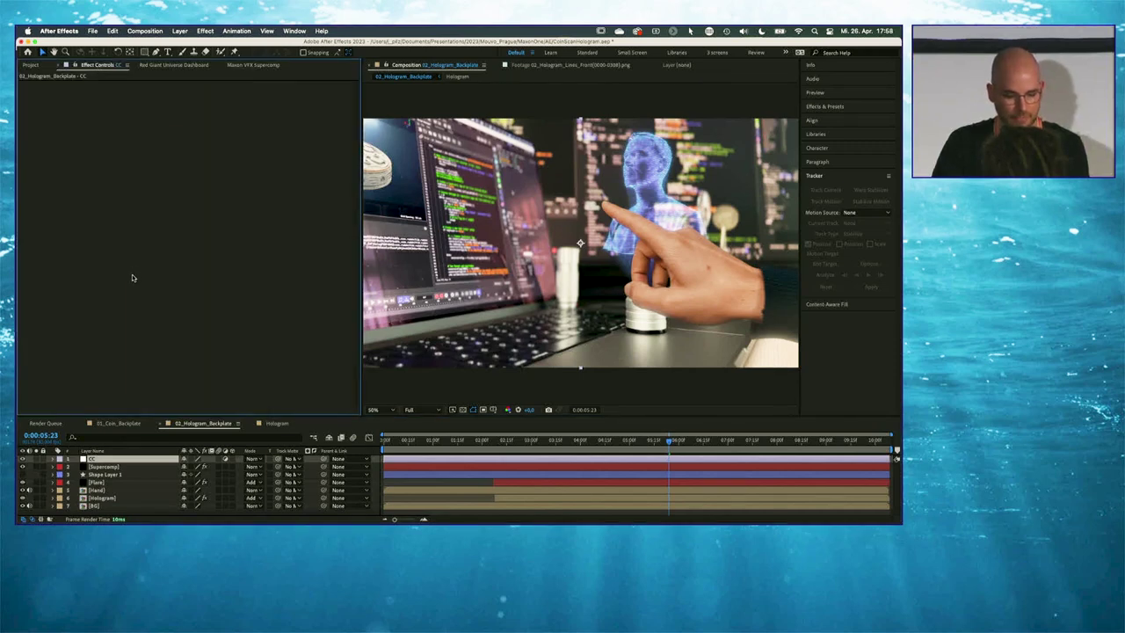
pyautogui.rightClick(132, 278)
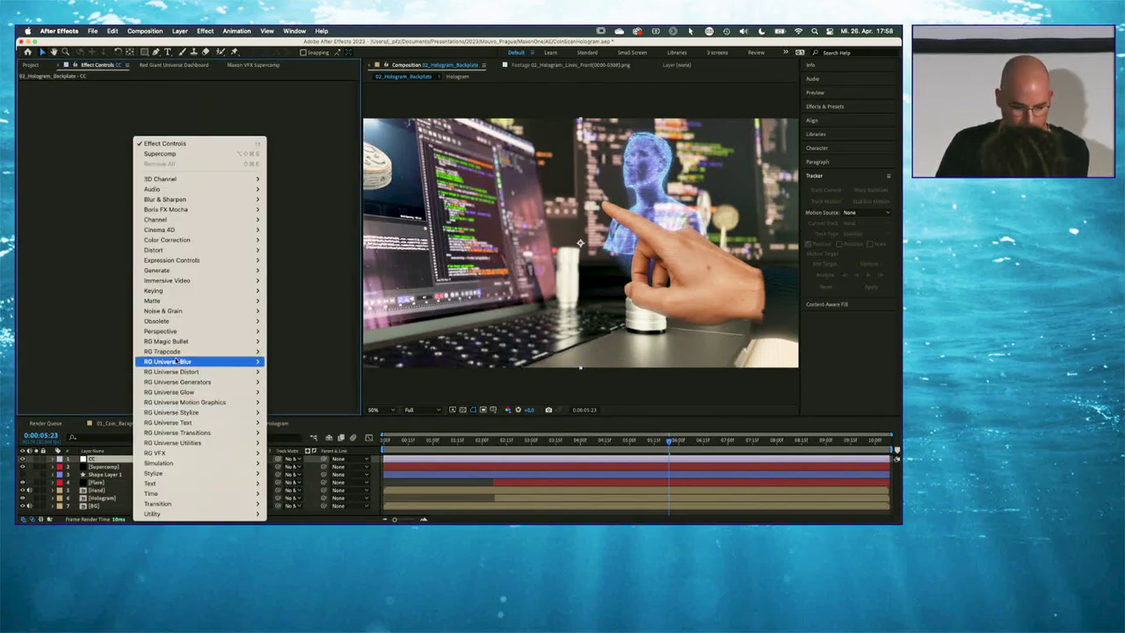
pyautogui.moveTo(176, 343)
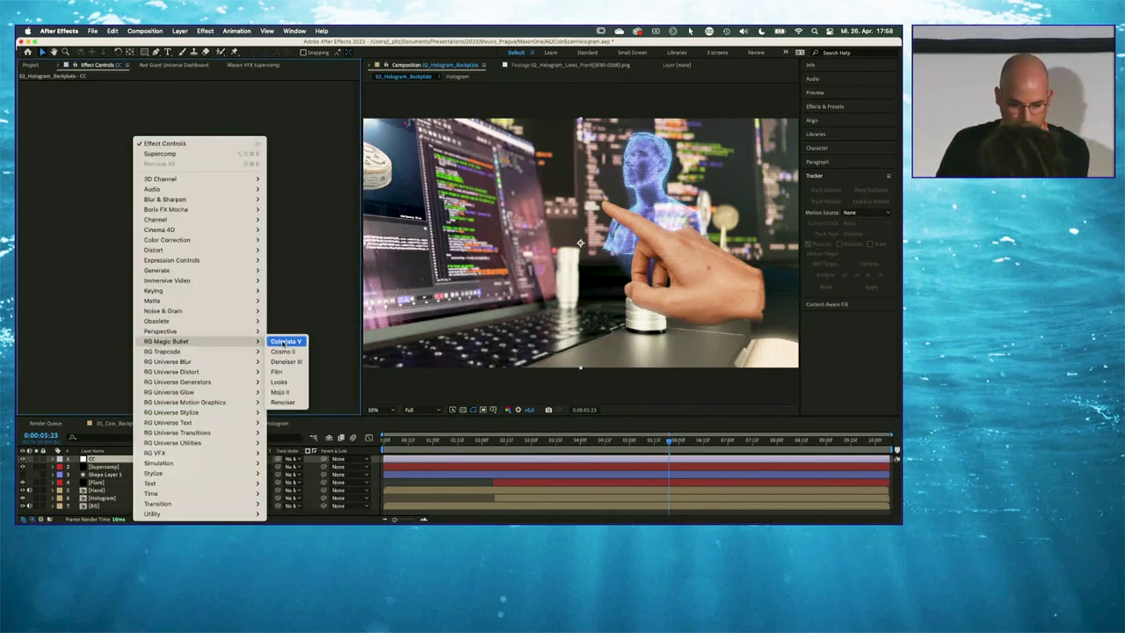
pyautogui.click(281, 382)
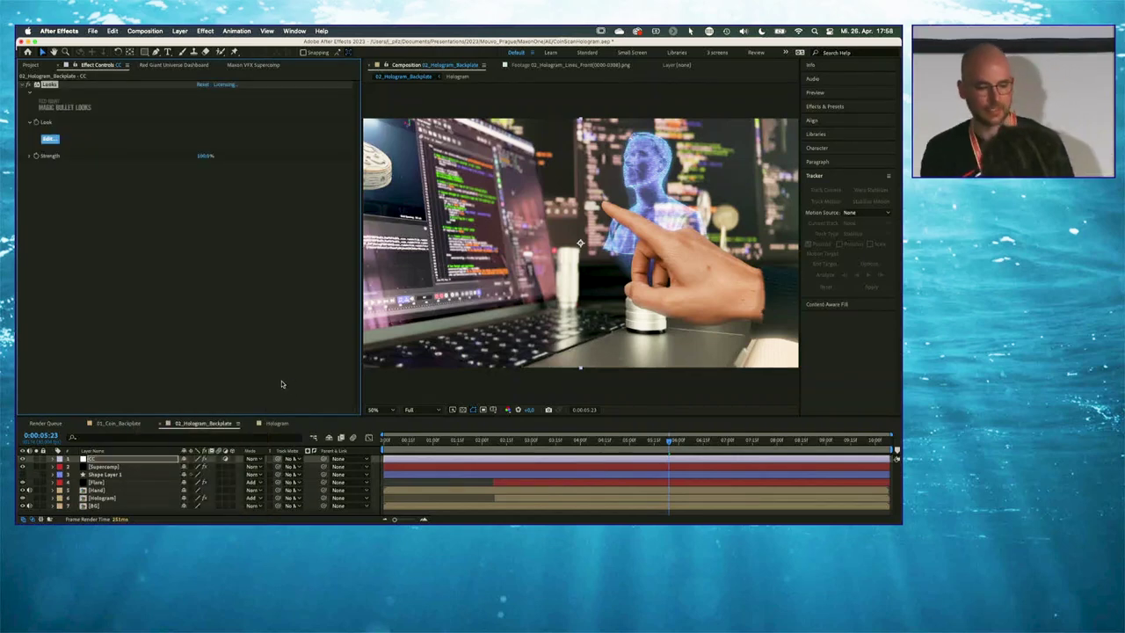
pyautogui.click(49, 141)
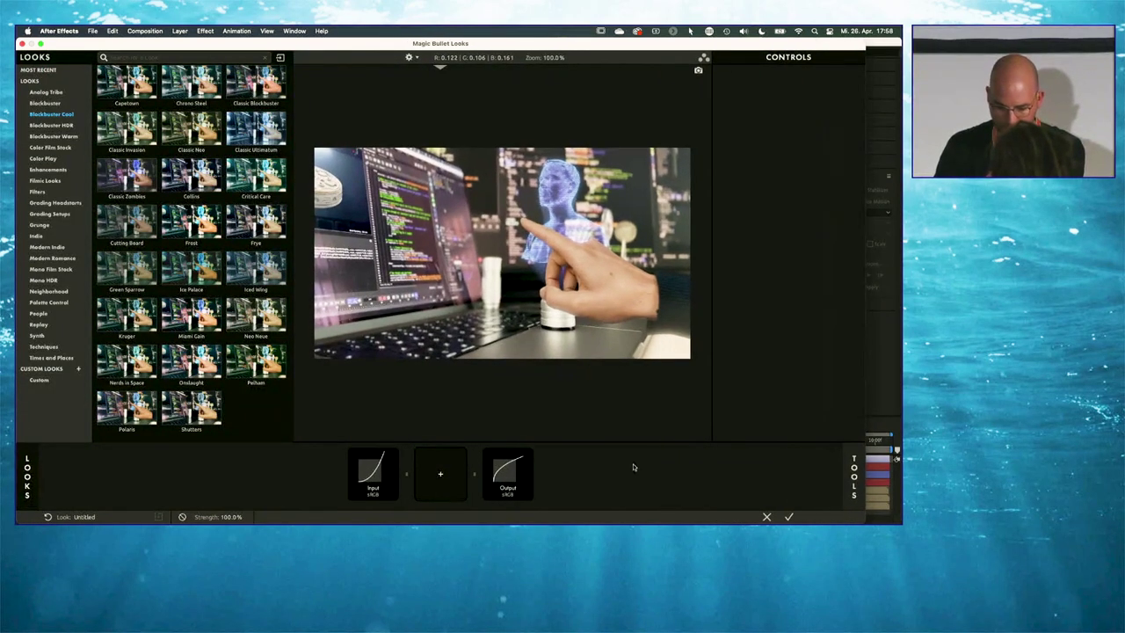
# Add an S Curve tool to the look between Input and Output, with midpoint 0.397 and brightness 0.521
pyautogui.click(439, 479)
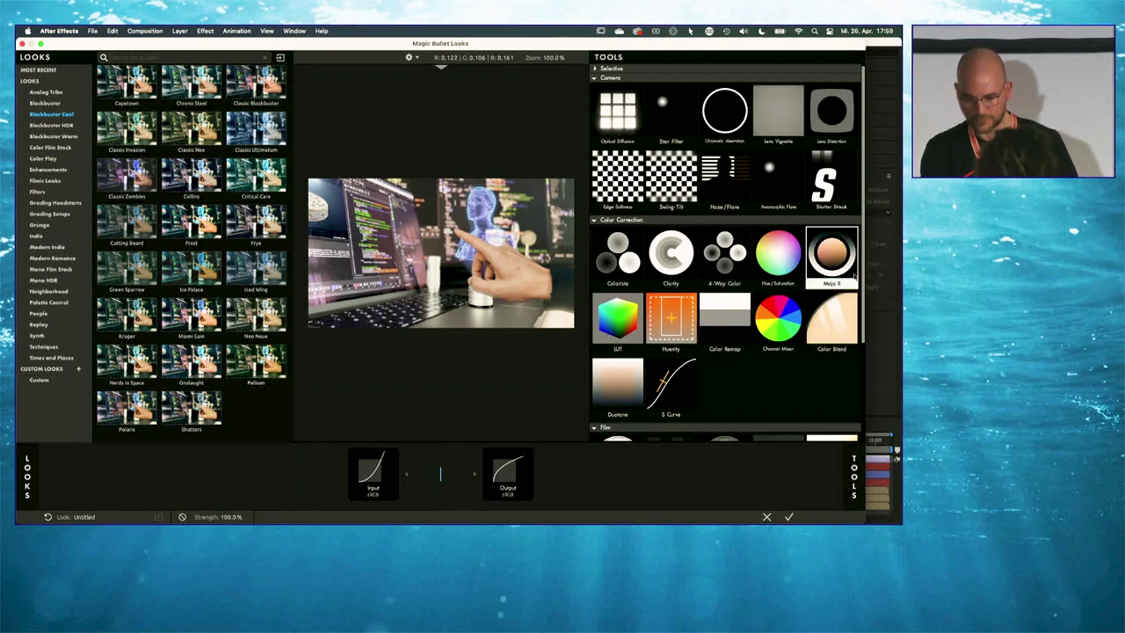
pyautogui.moveTo(855, 278); pyautogui.dragTo(857, 378)
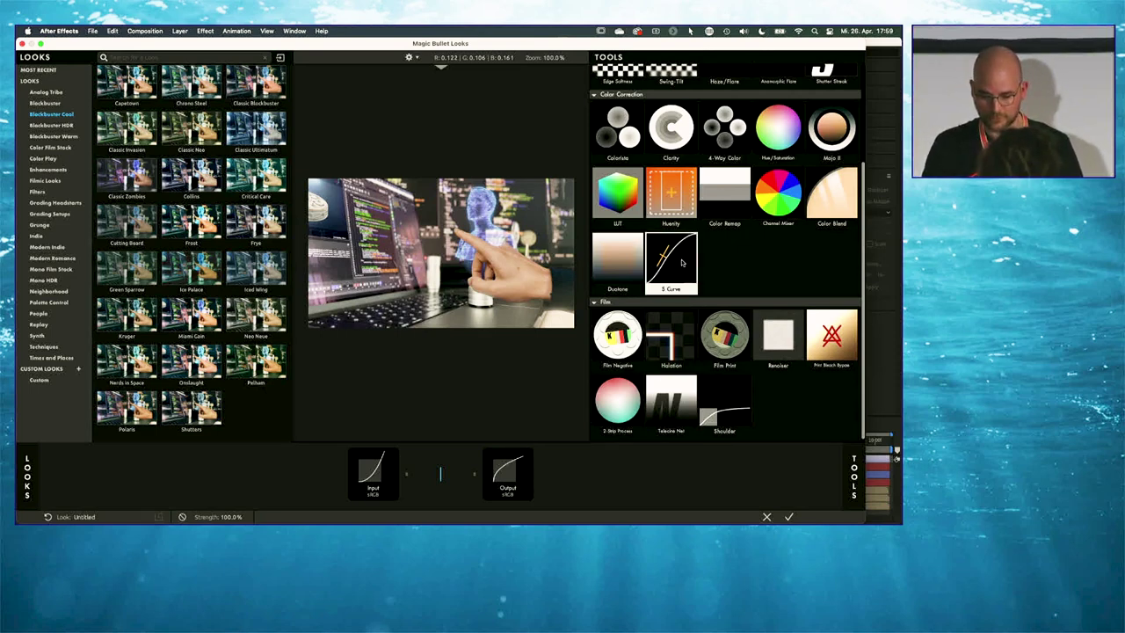
pyautogui.doubleClick(681, 263)
pyautogui.click(444, 477)
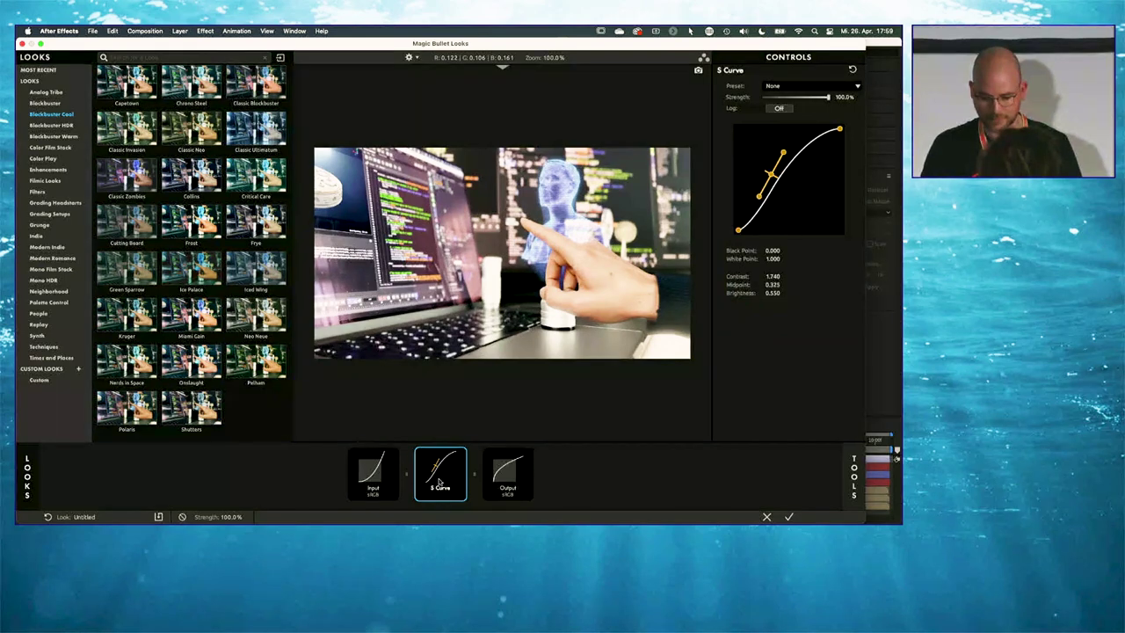
pyautogui.moveTo(771, 174); pyautogui.dragTo(779, 177)
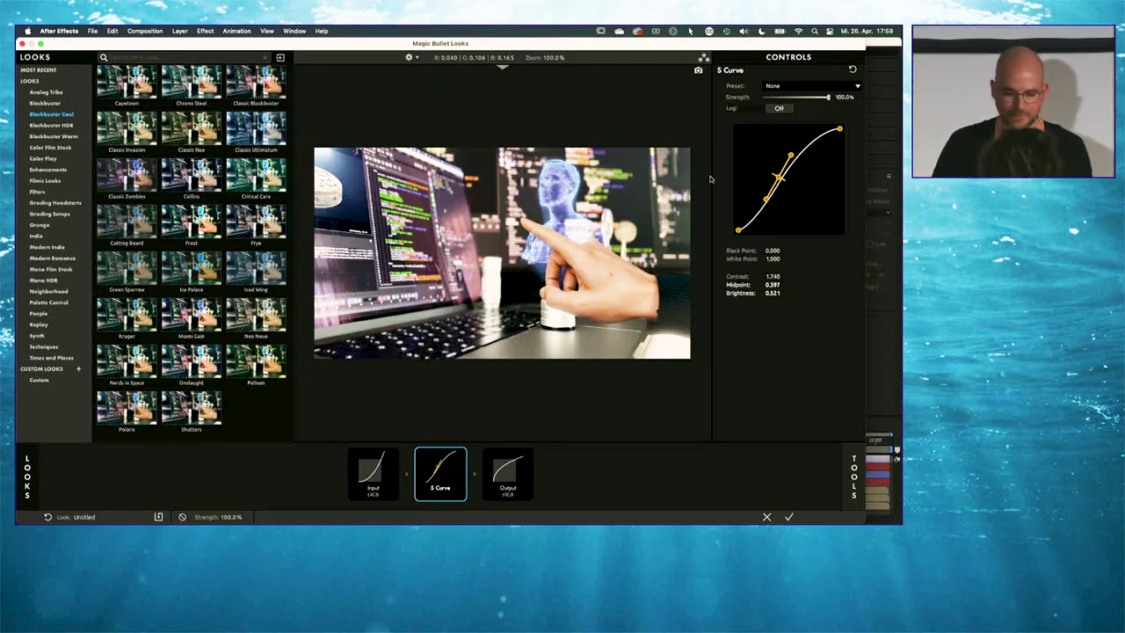
# Browse the look categories and try the Toho look from Synth on the composite
pyautogui.click(193, 218)
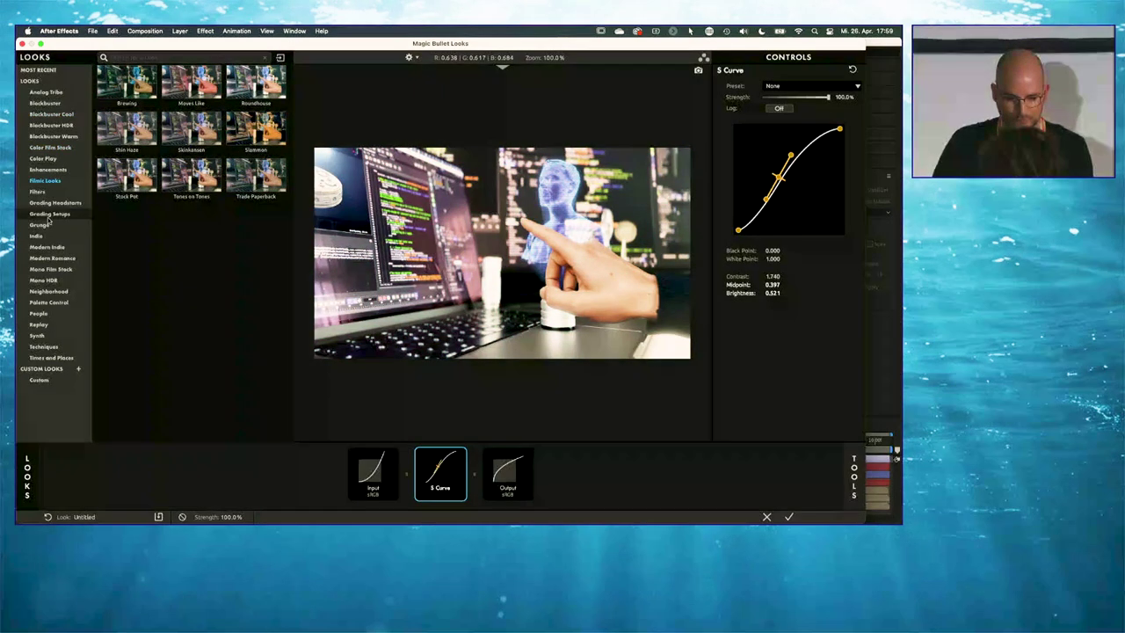
pyautogui.moveTo(42, 316)
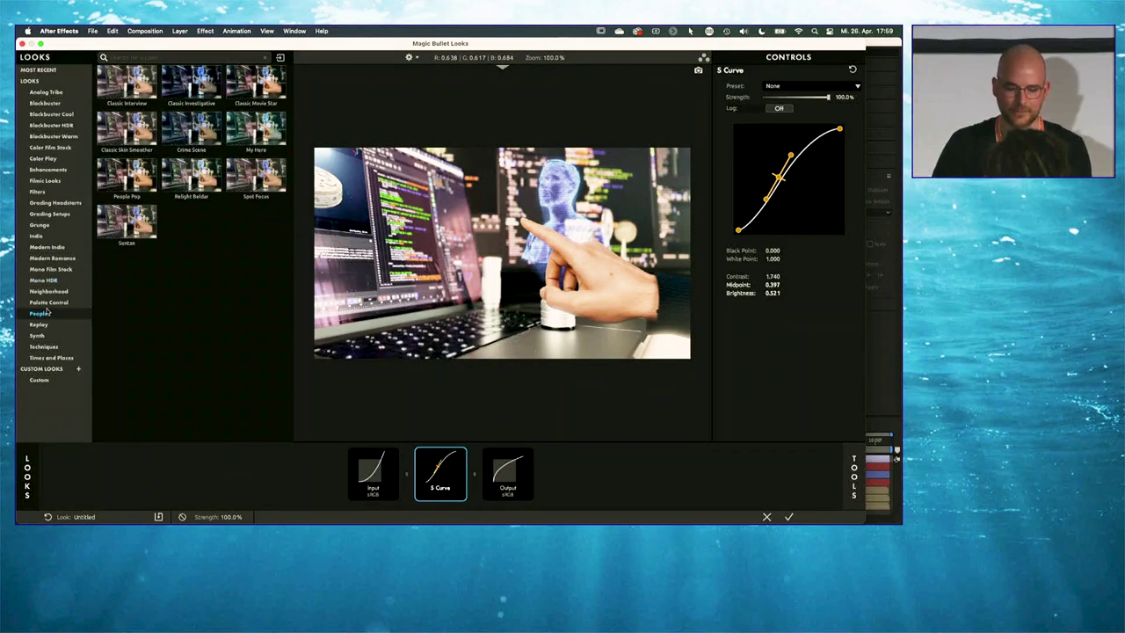
pyautogui.moveTo(44, 354)
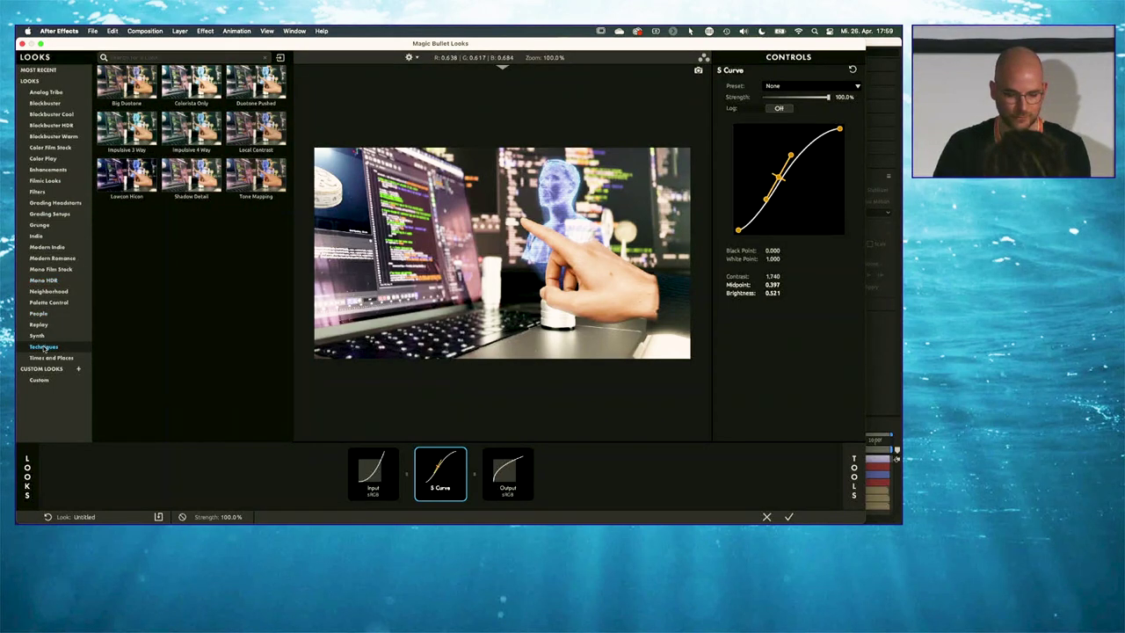
pyautogui.moveTo(43, 334)
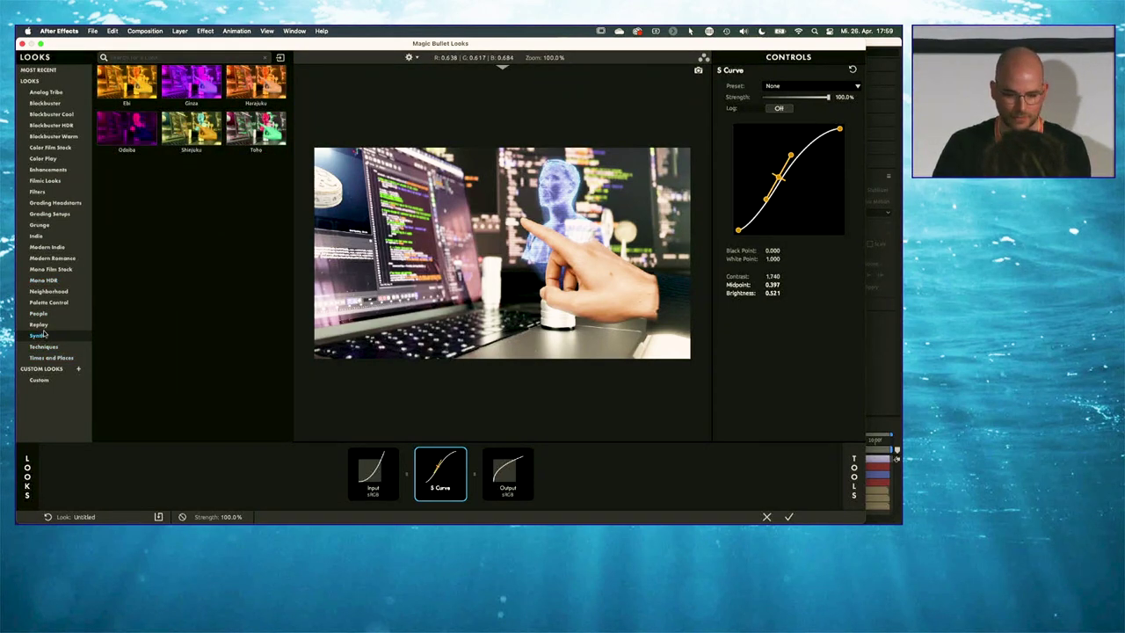
pyautogui.click(255, 130)
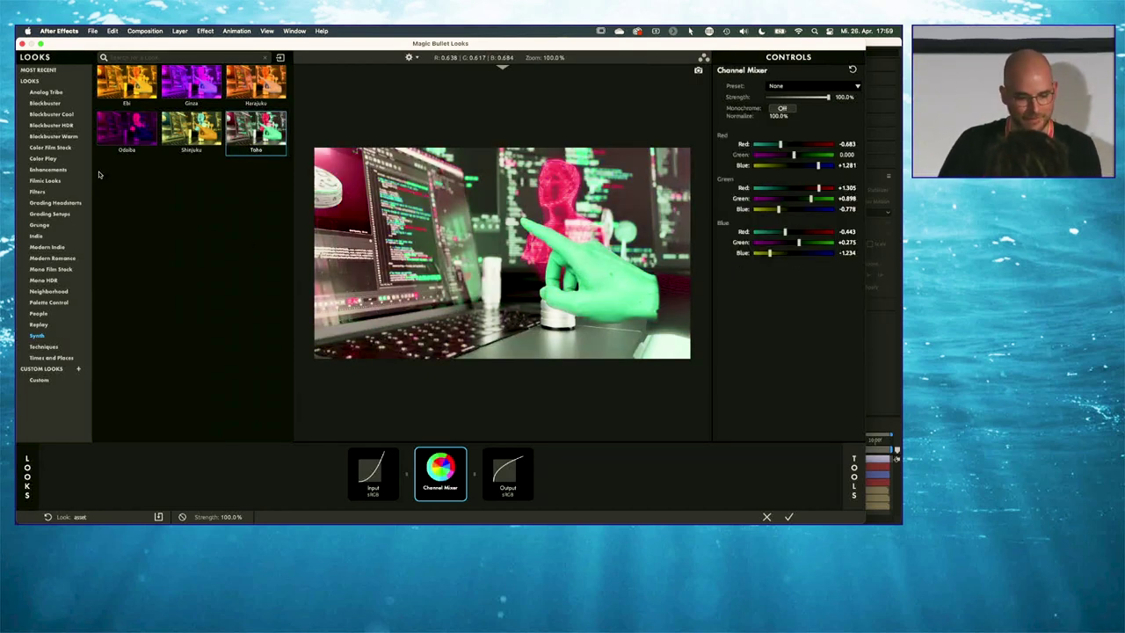
# Compare looks from the Blockbuster Cool category on the composite and apply the Kruger look
pyautogui.click(50, 115)
pyautogui.click(203, 187)
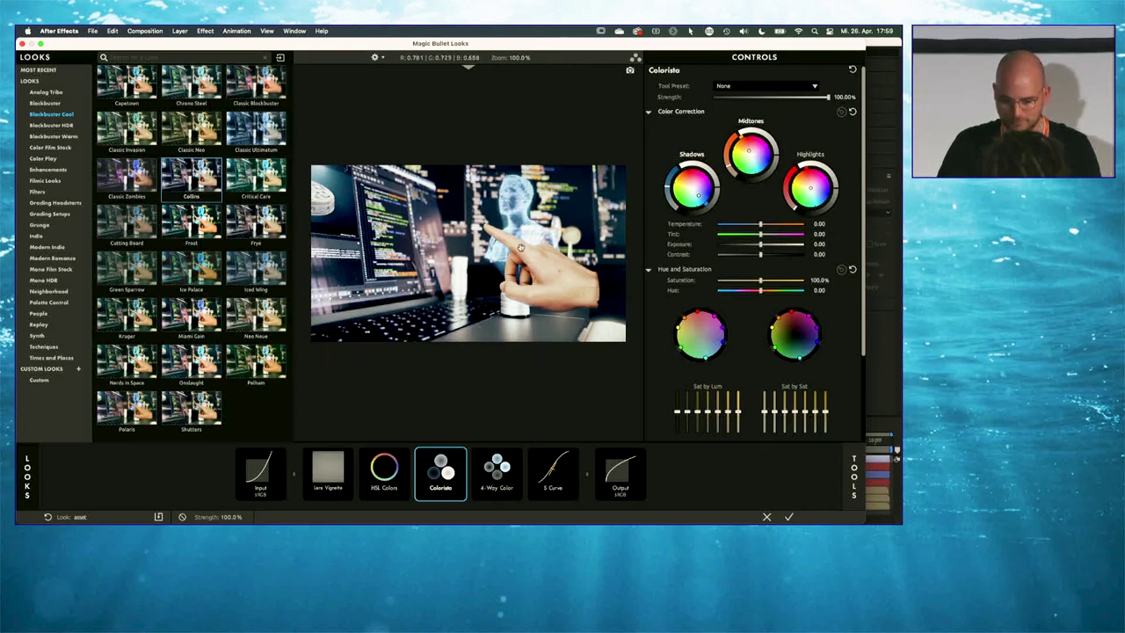
pyautogui.click(150, 301)
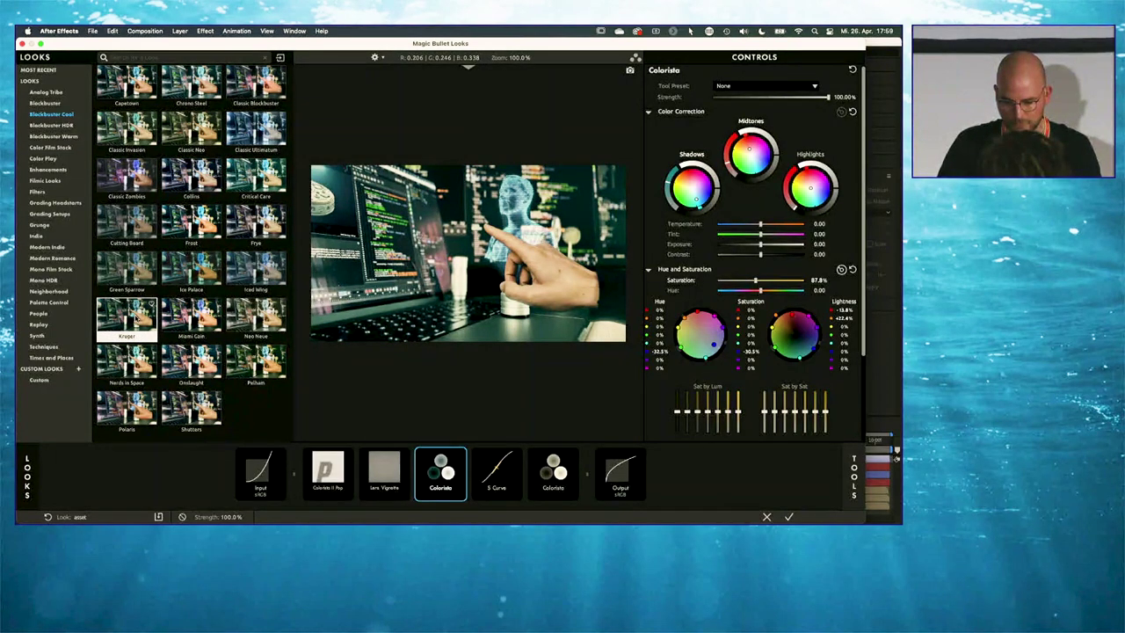
pyautogui.click(151, 290)
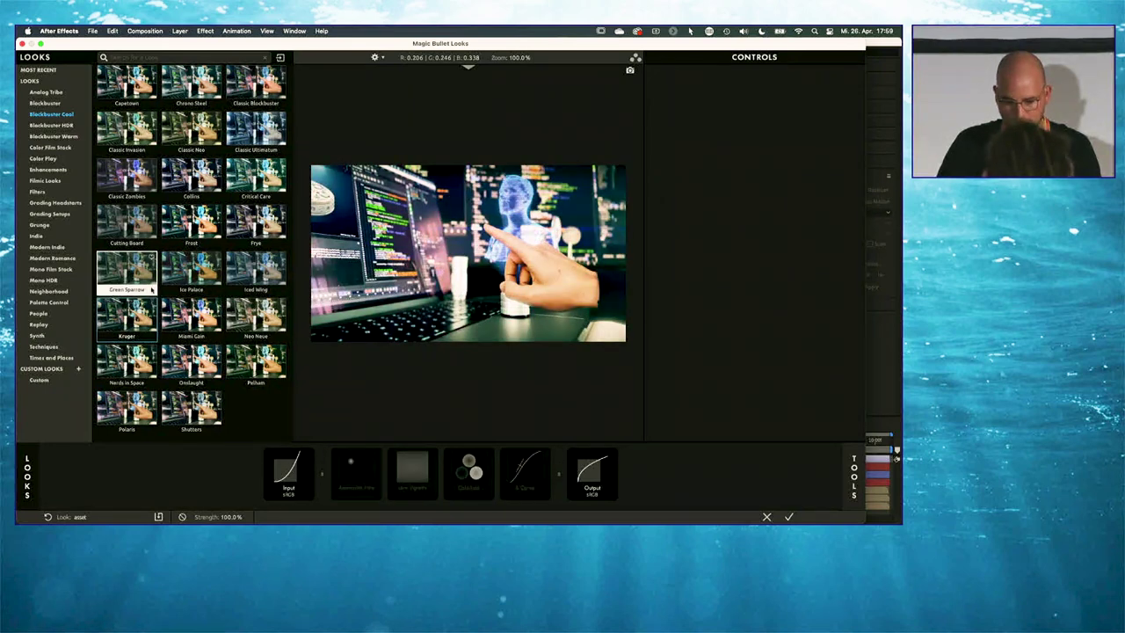
pyautogui.click(149, 302)
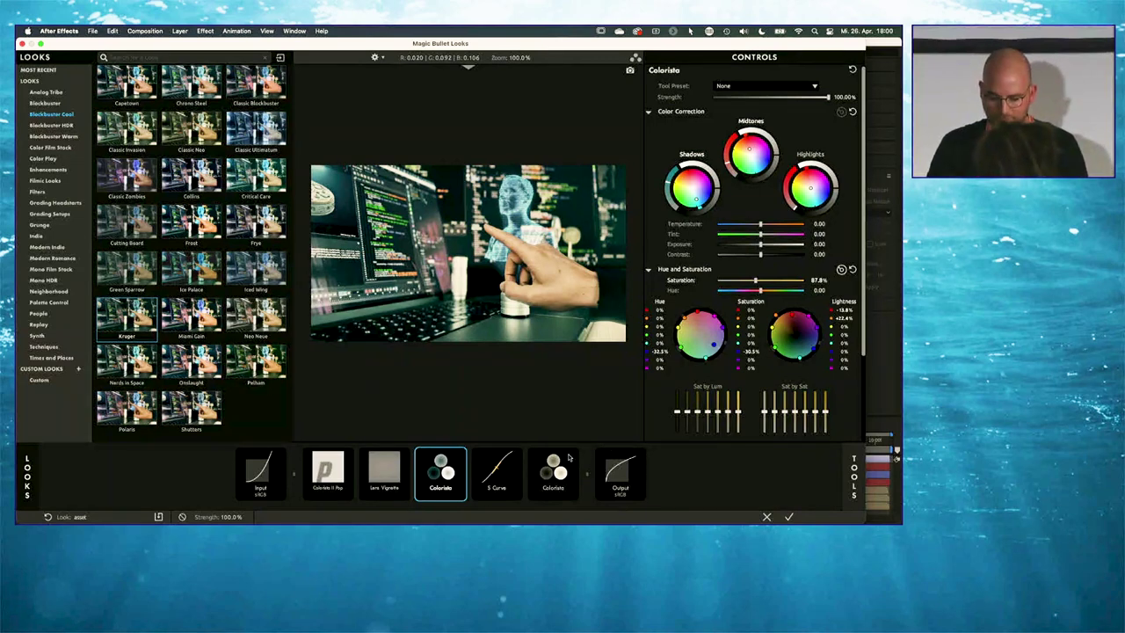
# Add a Lens Distortion tool to the look with distortion set to +14.5% and accept the look for the CC layer
pyautogui.click(854, 474)
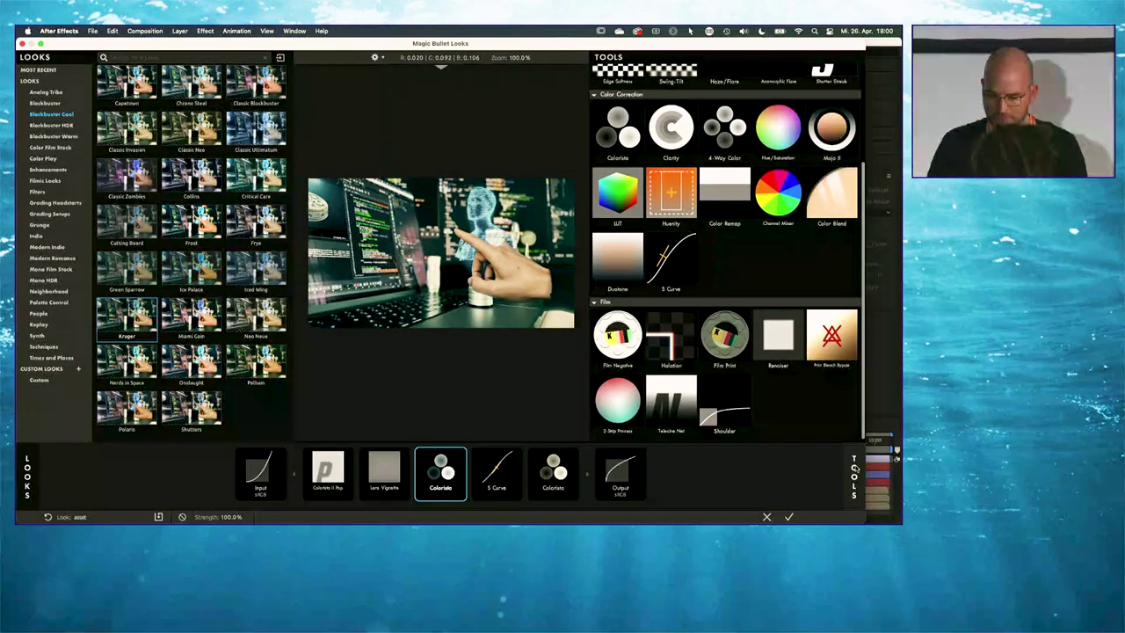
pyautogui.moveTo(862, 249); pyautogui.dragTo(864, 129)
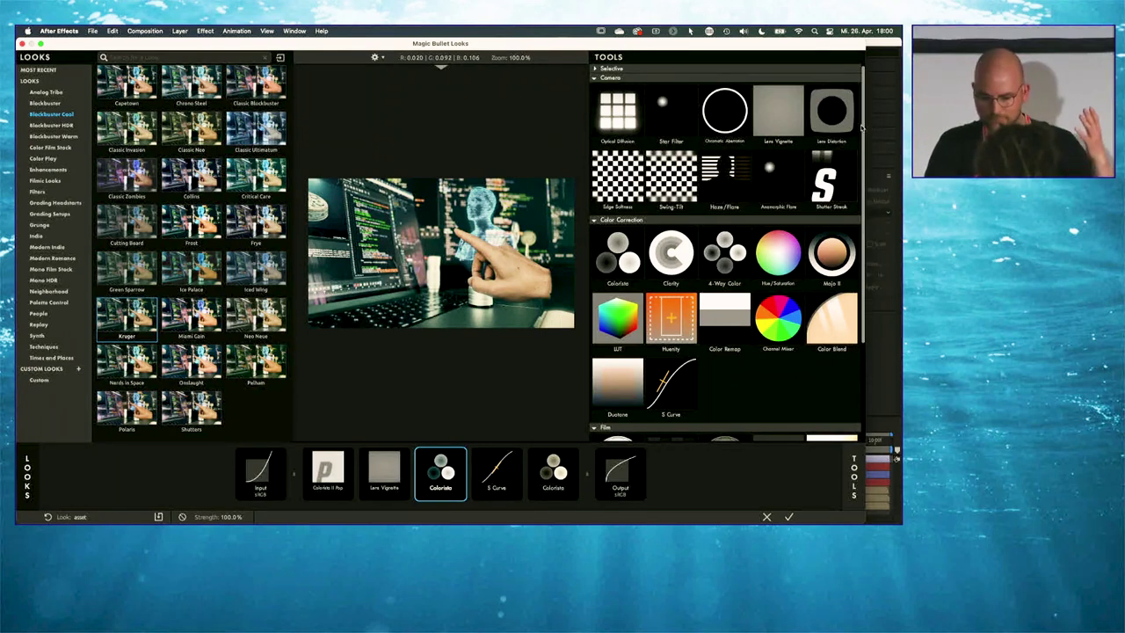
pyautogui.doubleClick(831, 113)
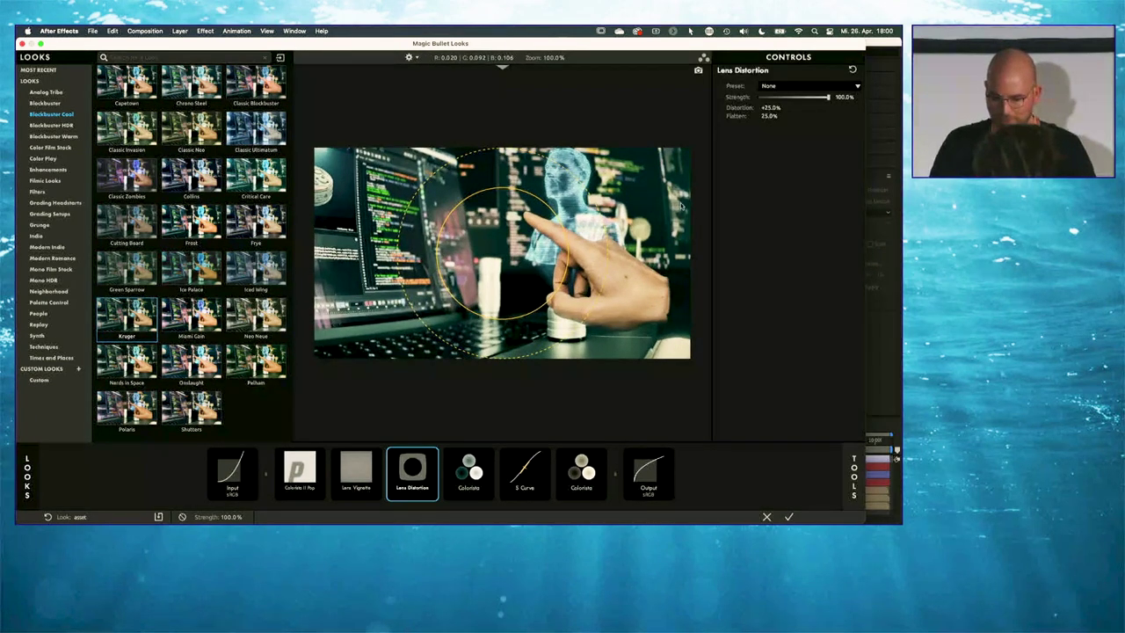
pyautogui.moveTo(770, 108); pyautogui.dragTo(755, 107)
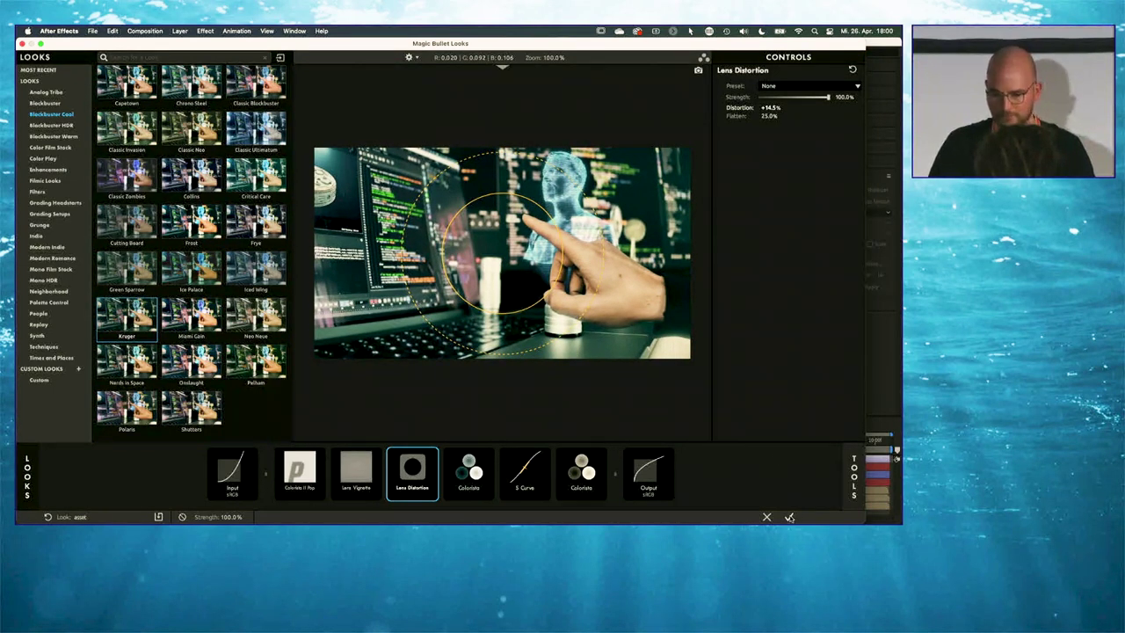
pyautogui.click(789, 517)
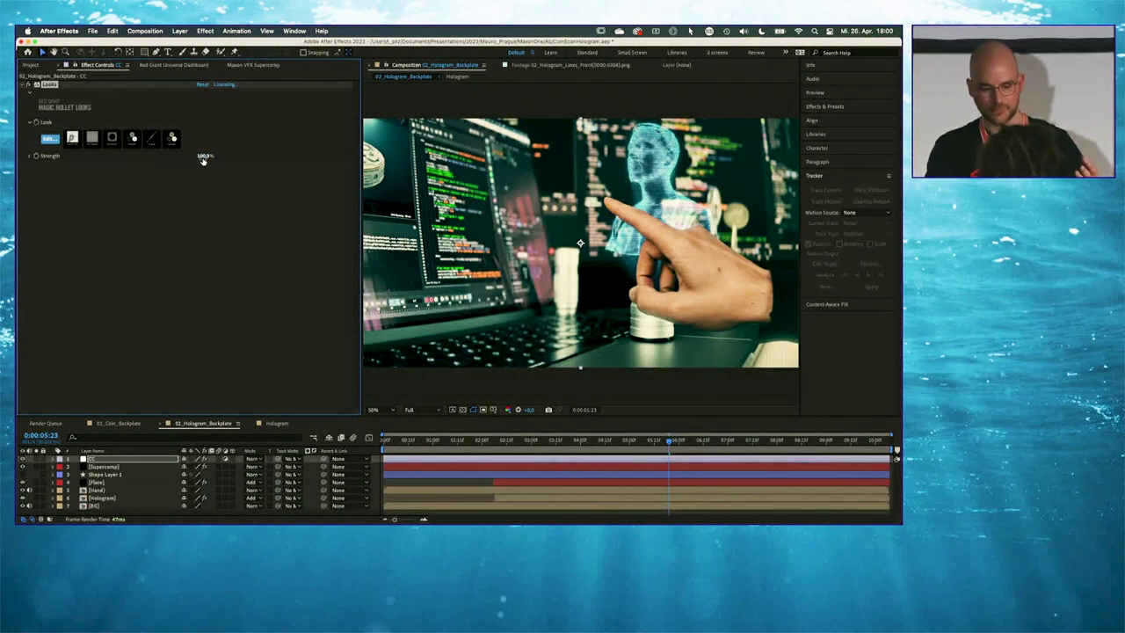
pyautogui.moveTo(201, 157)
pyautogui.mouseDown()
pyautogui.moveTo(135, 158)
pyautogui.moveTo(206, 158)
pyautogui.mouseUp()
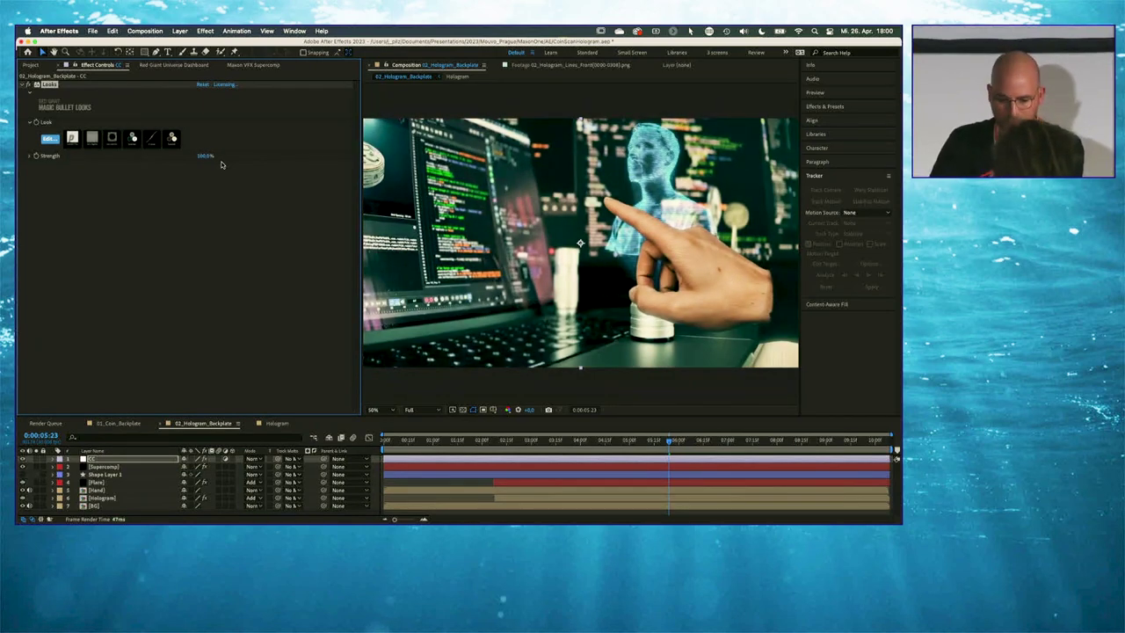
# Switch to the Keynote presentation
pyautogui.press('super+Tab')
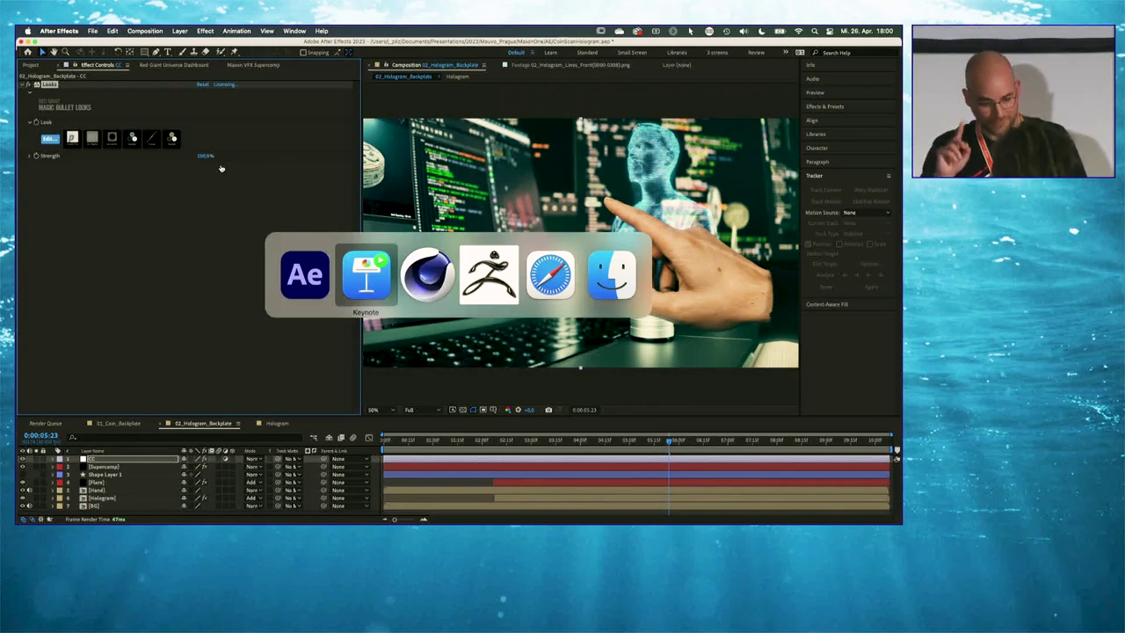